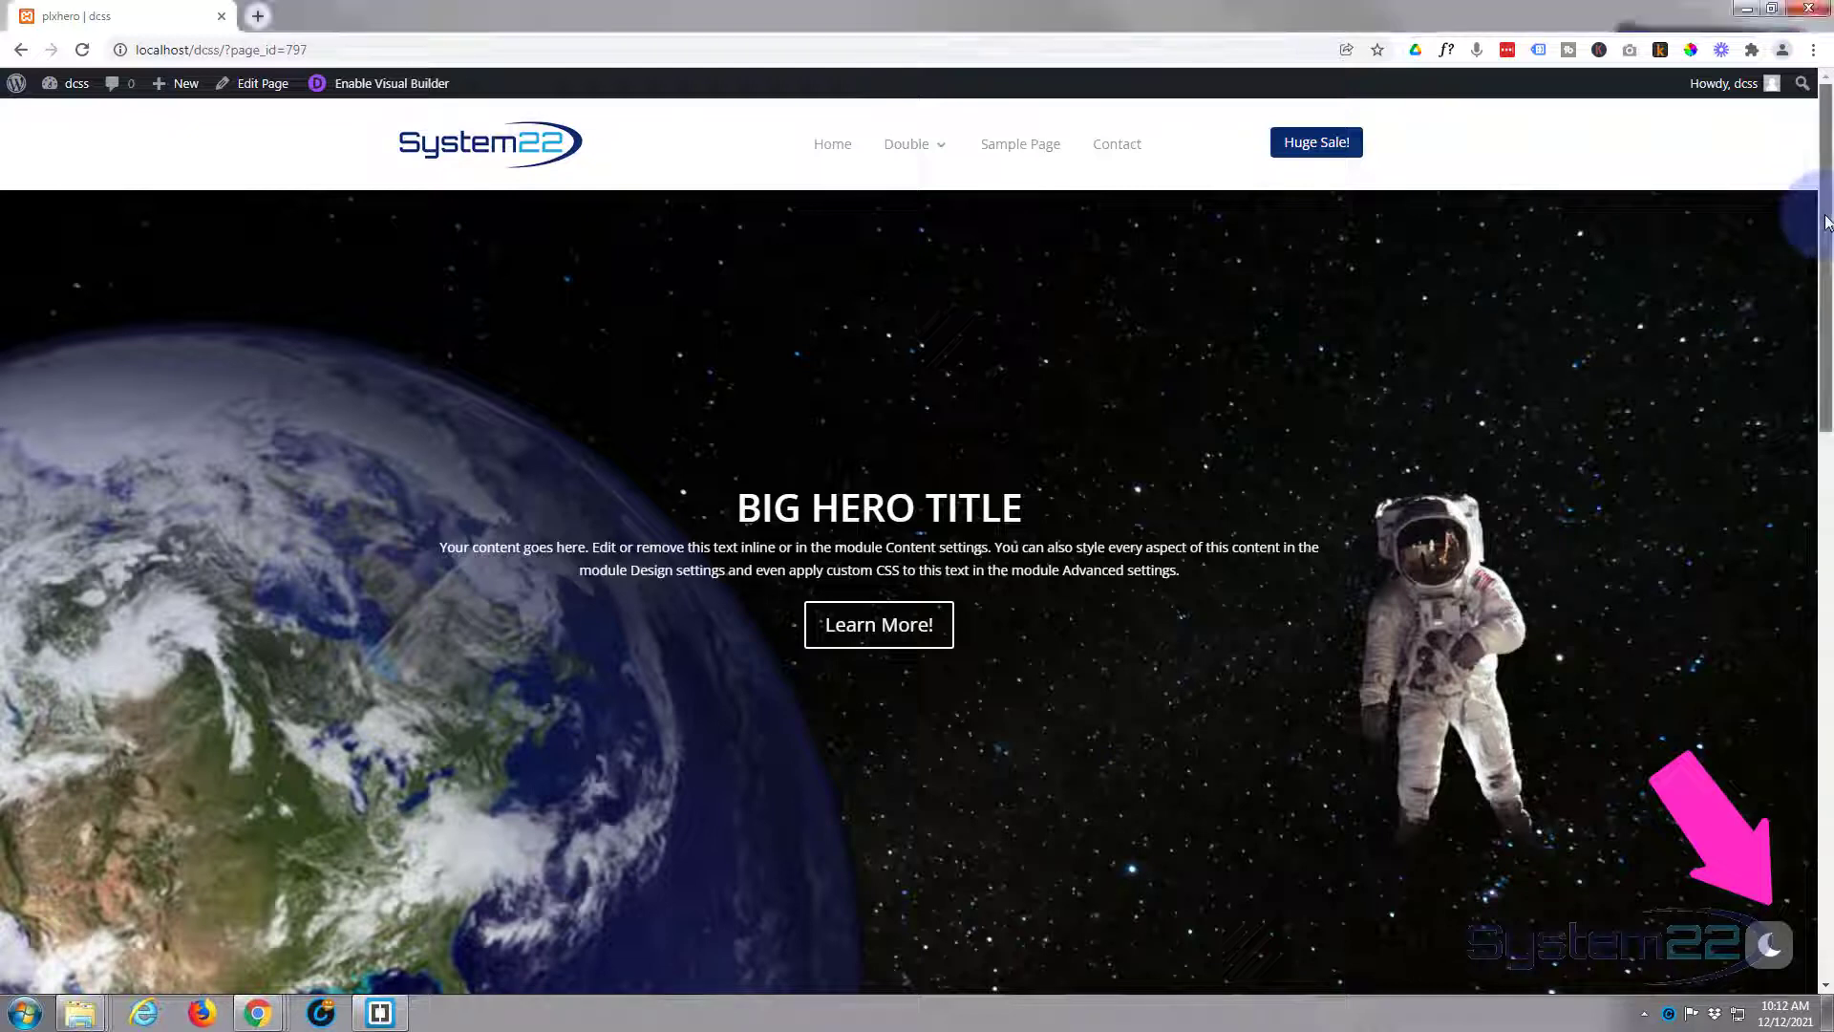
Enable the visual builder for the page and delete the existing space hero section.
mouse_move(1827, 221)
mouse_down()
mouse_move(1827, 442)
mouse_move(1826, 188)
mouse_up()
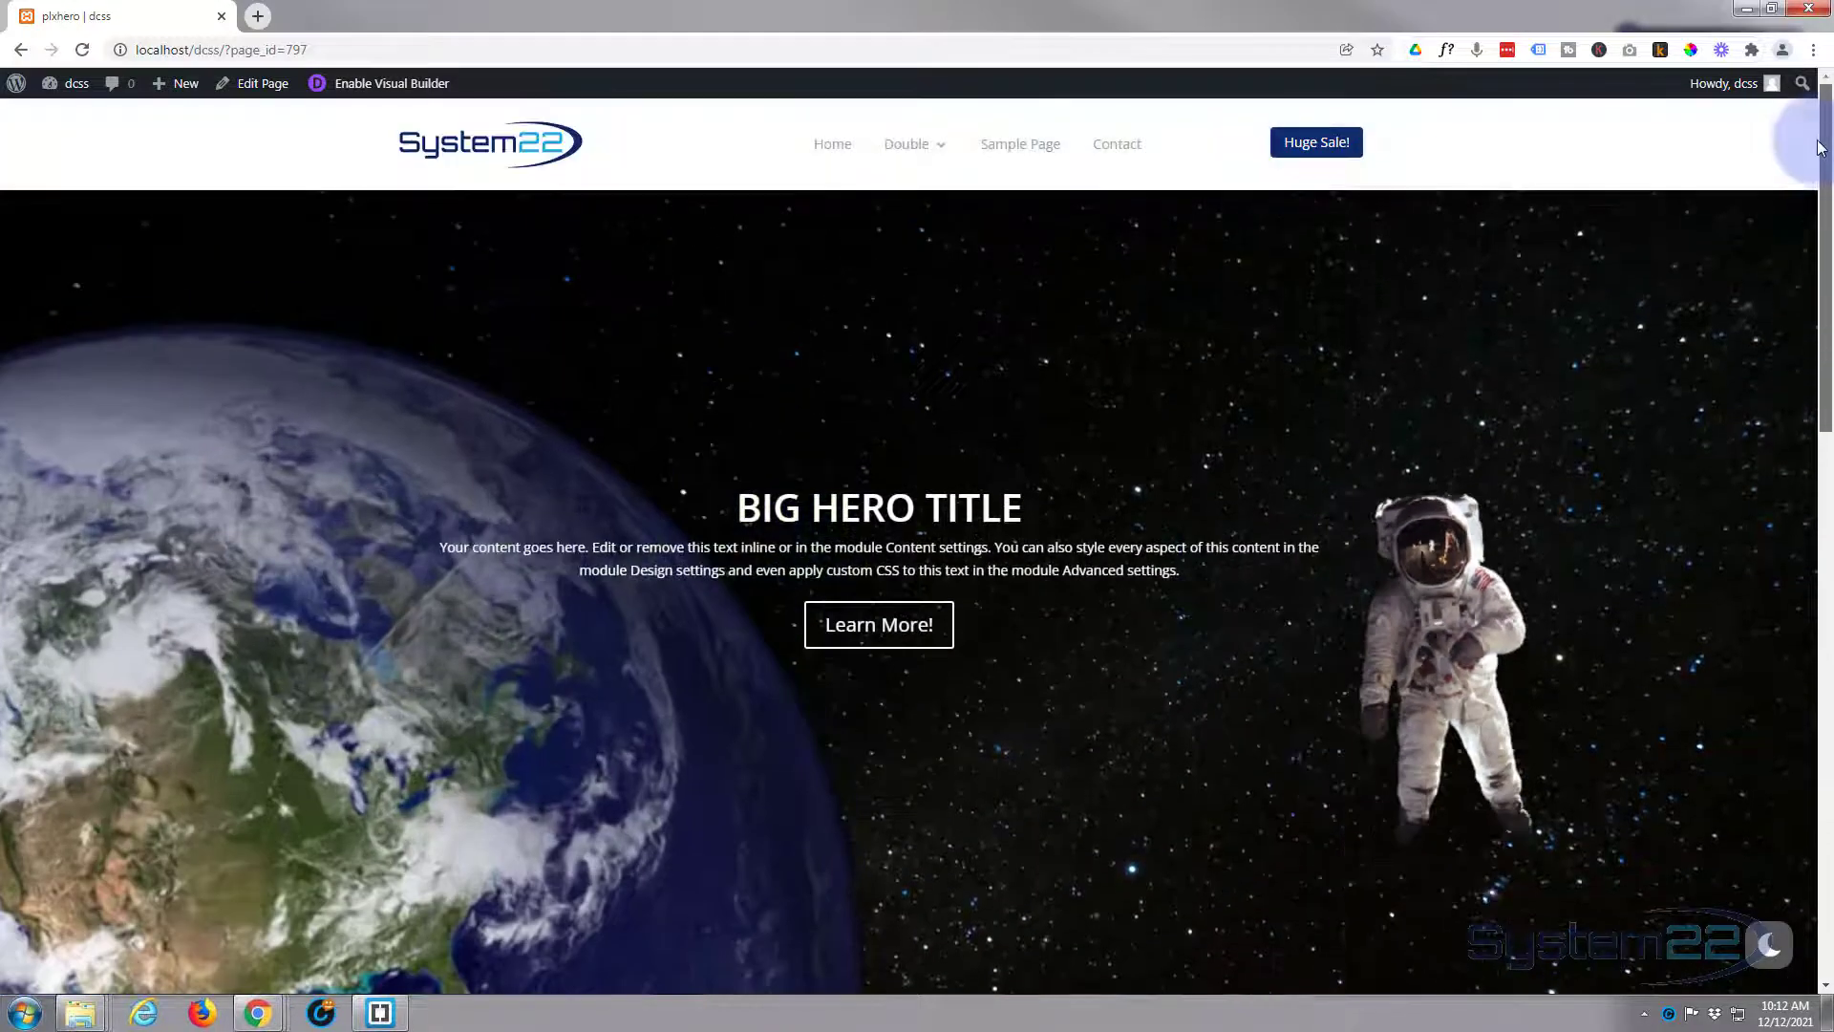
drag(1826, 203, 1803, 151)
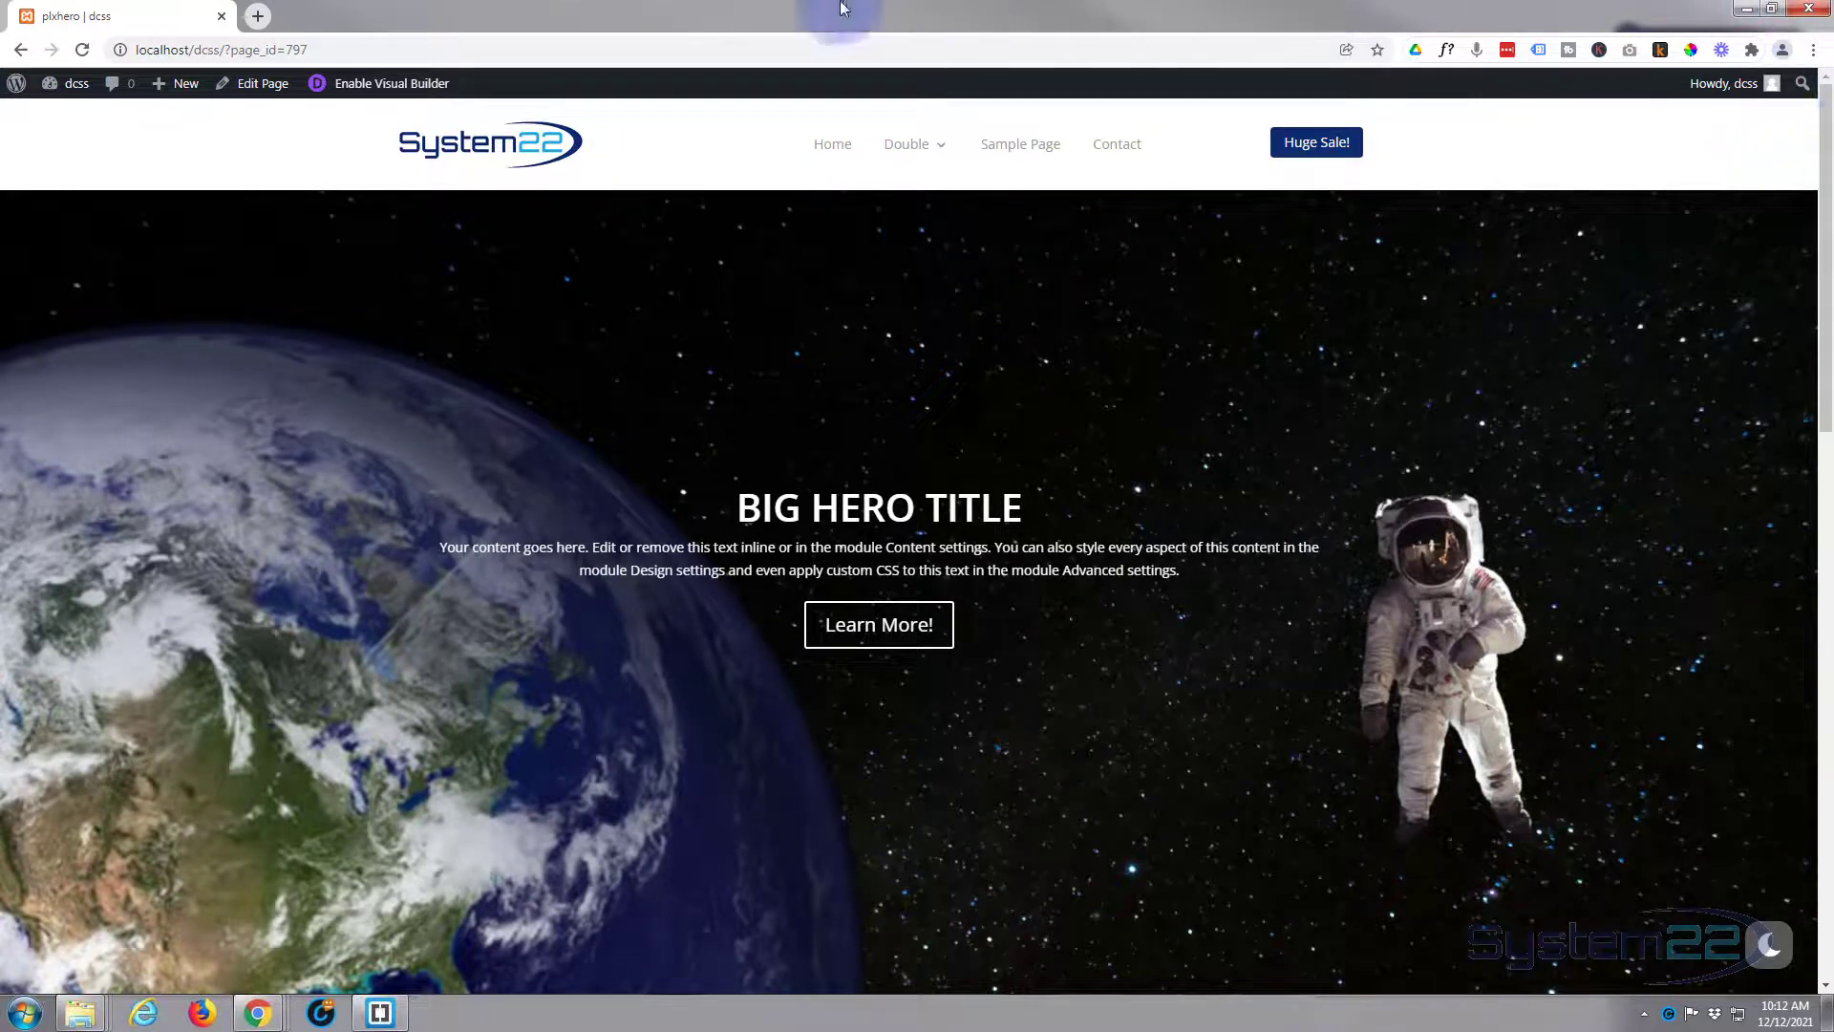
click(401, 84)
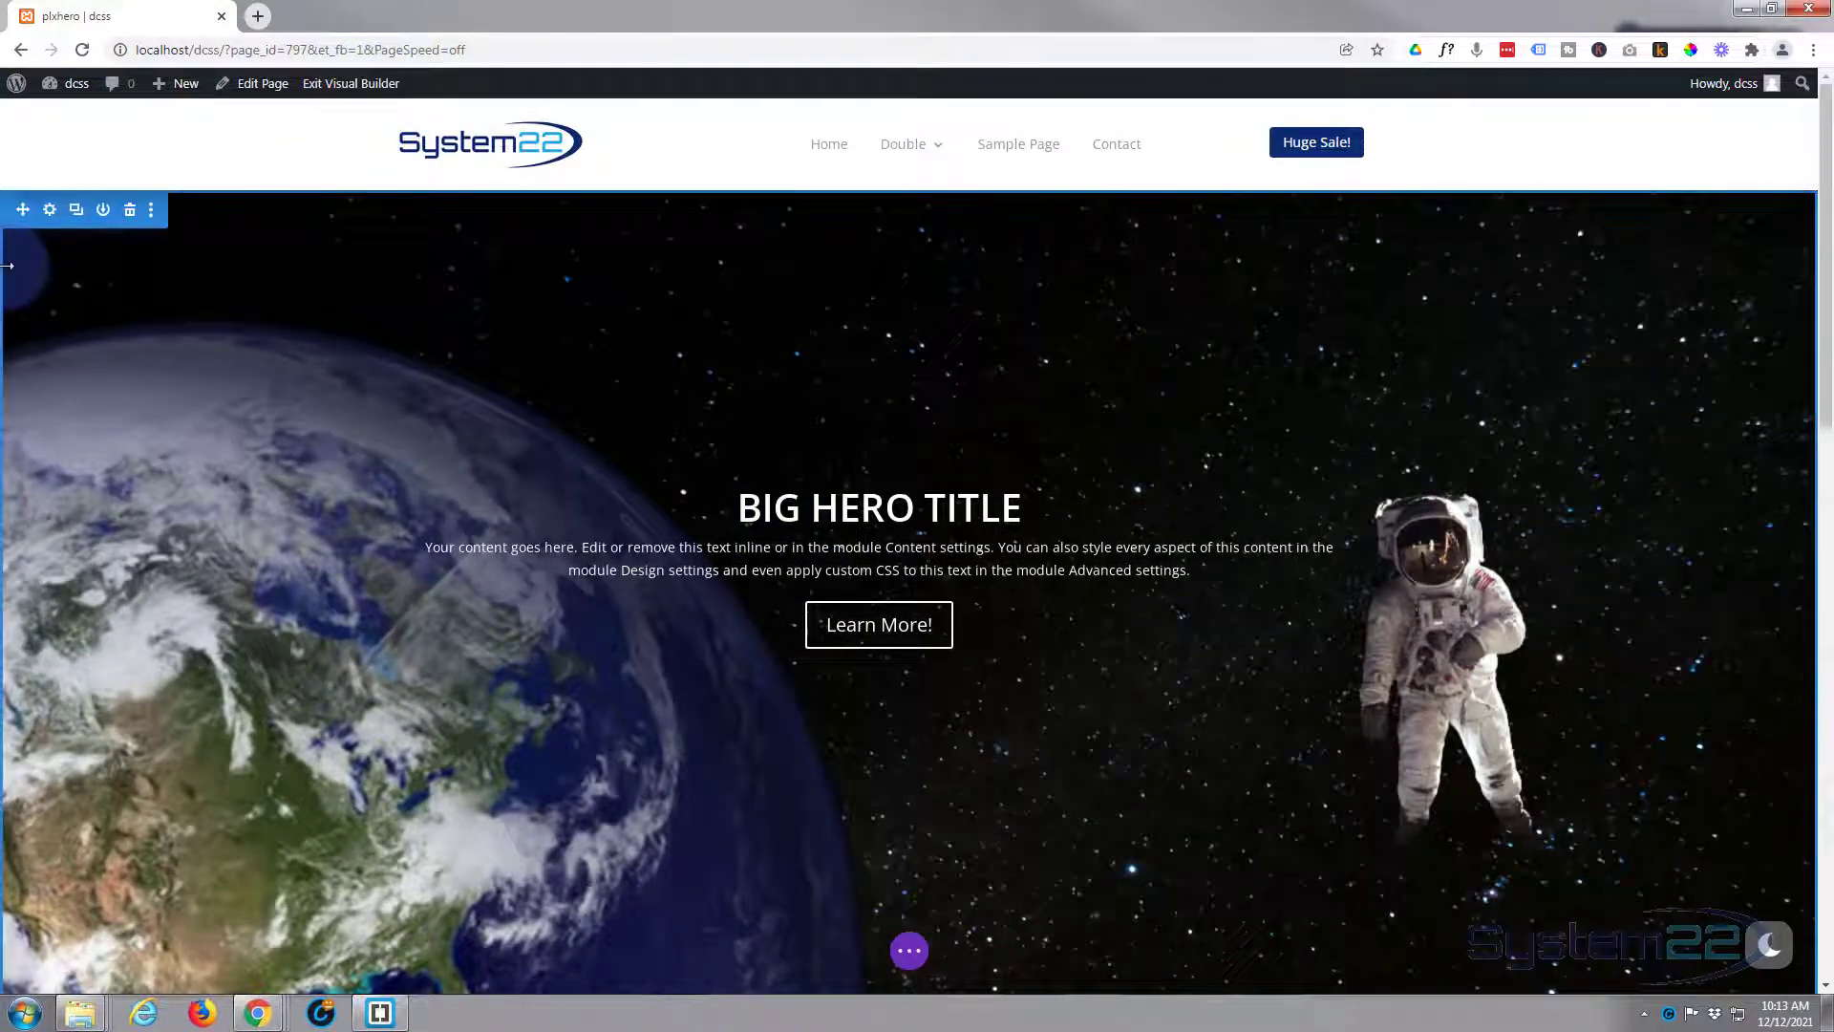
click(131, 219)
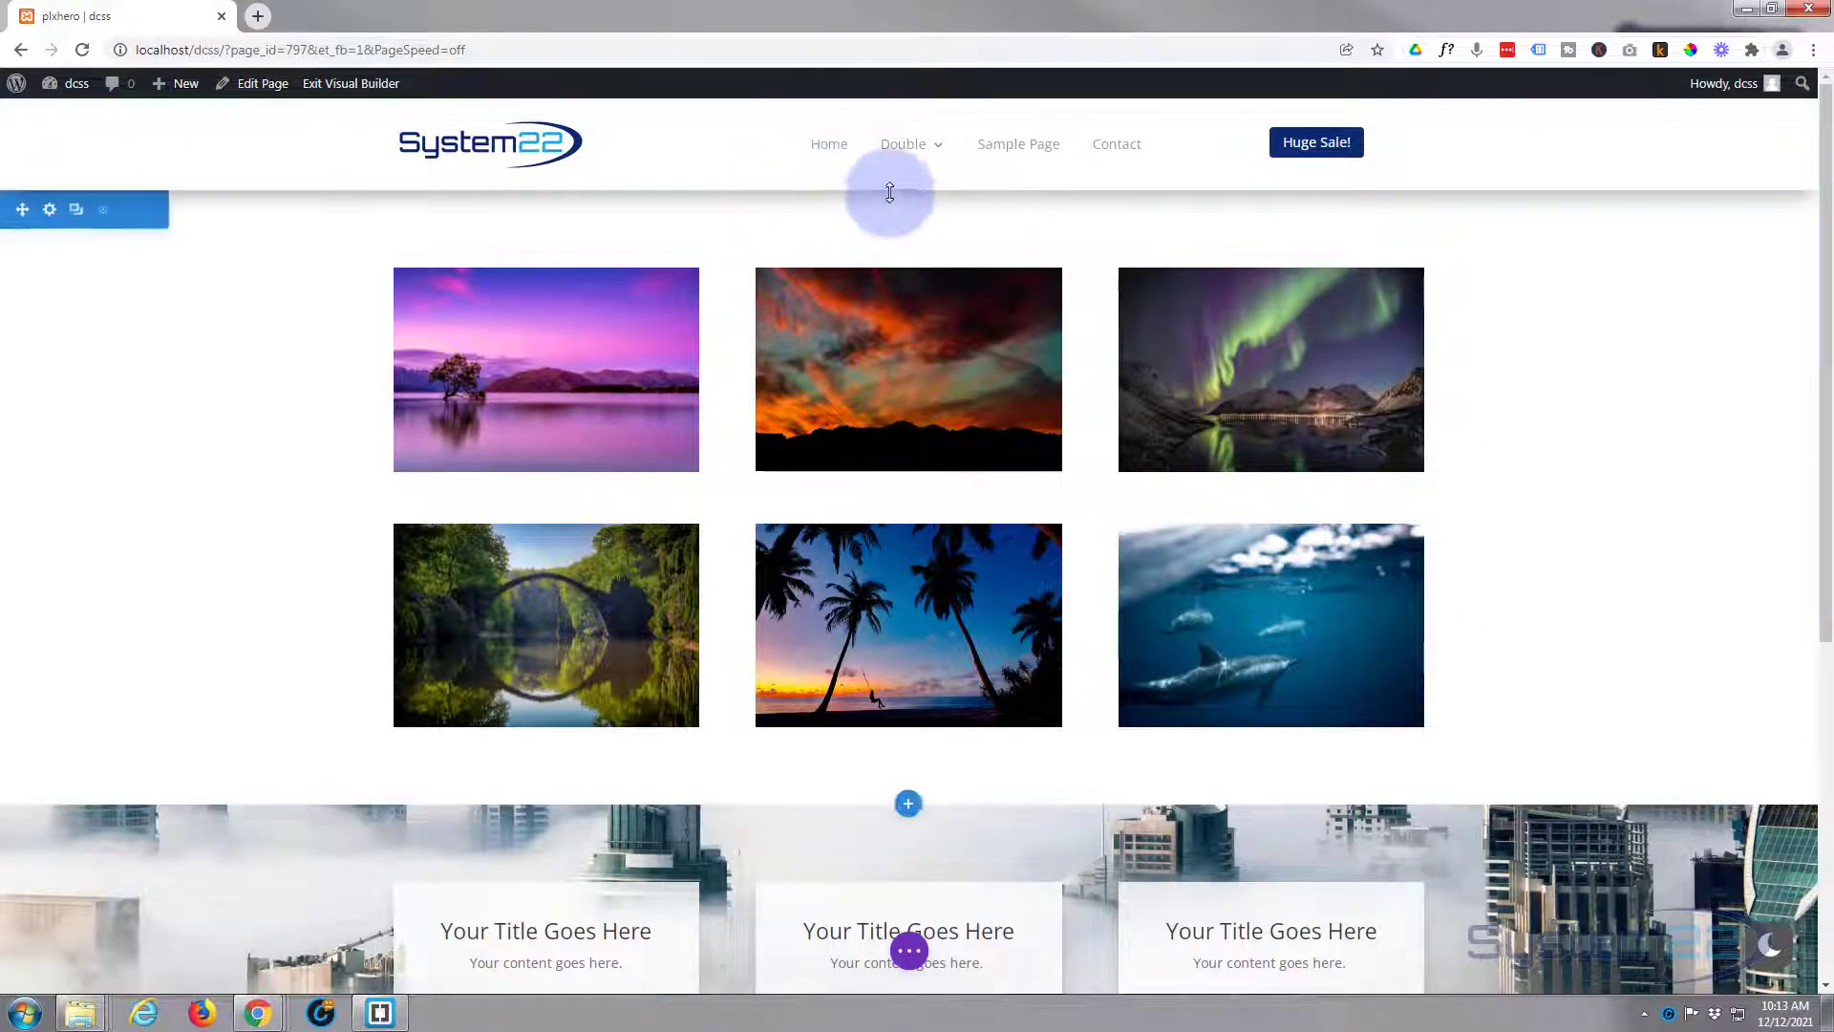
Insert a regular section with an empty two-equal-column row below the image gallery and move the section above the gallery.
click(909, 804)
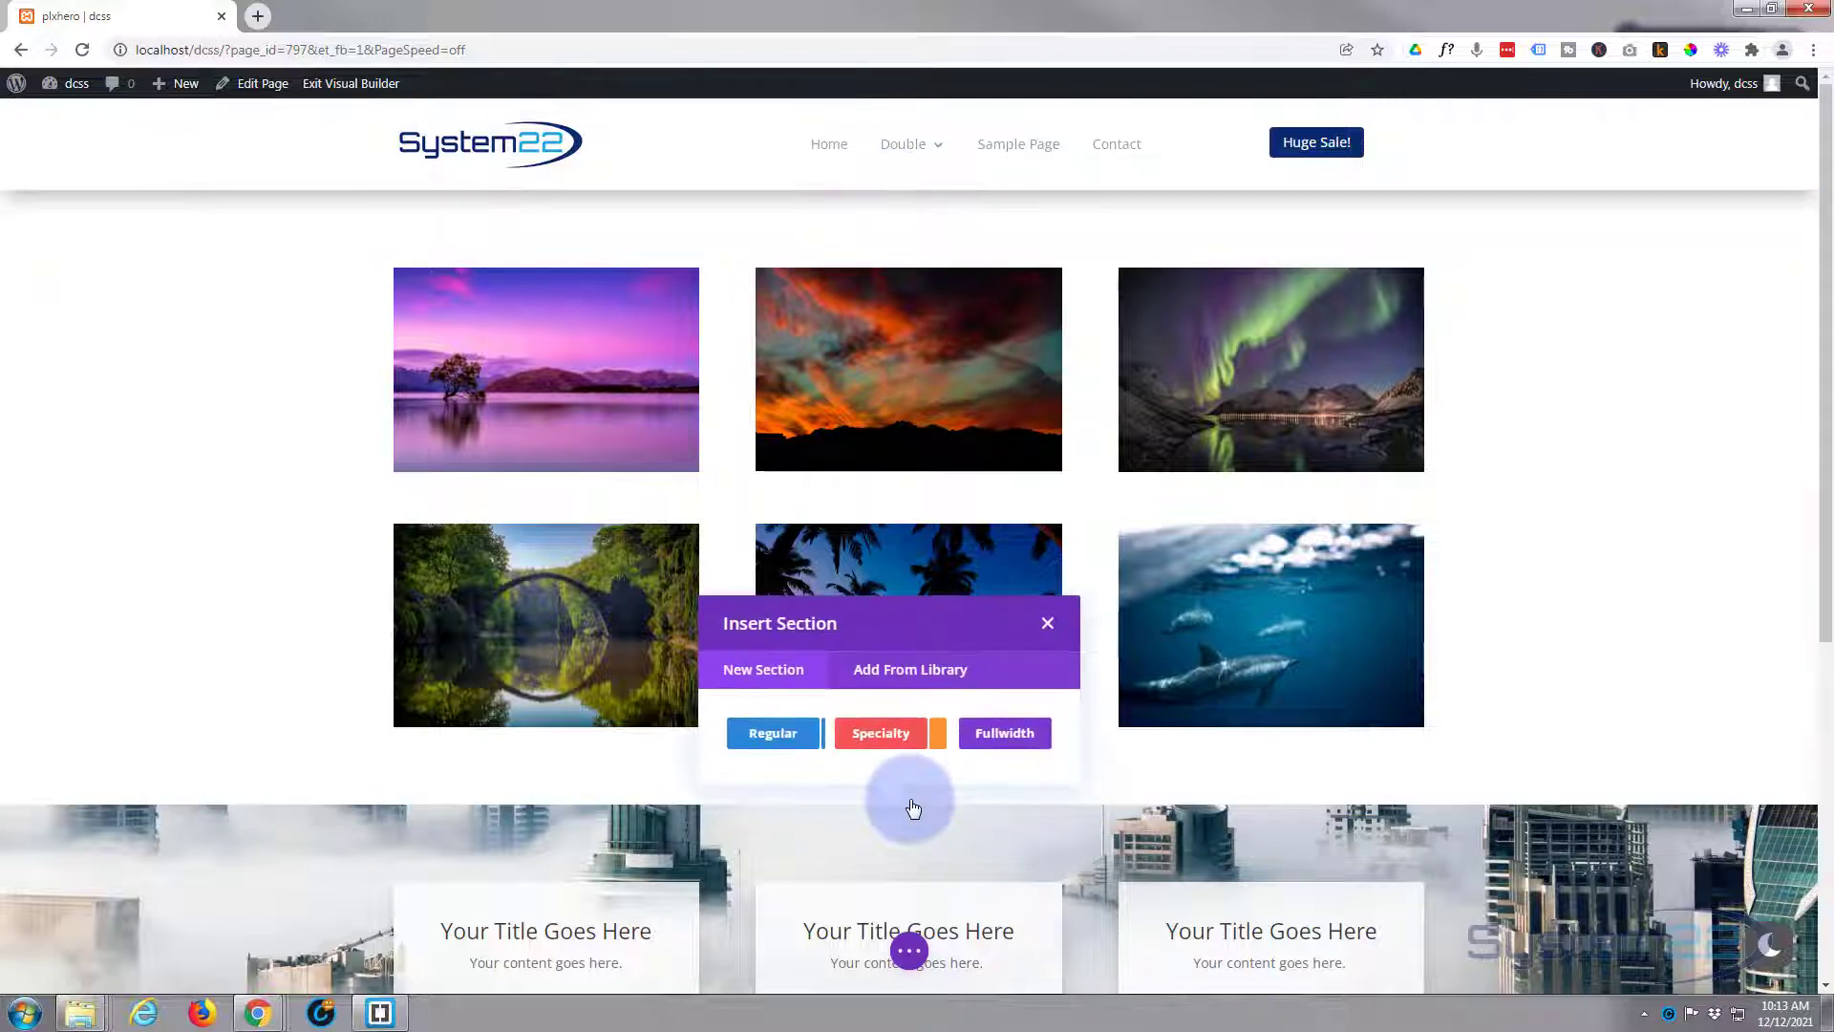
click(774, 733)
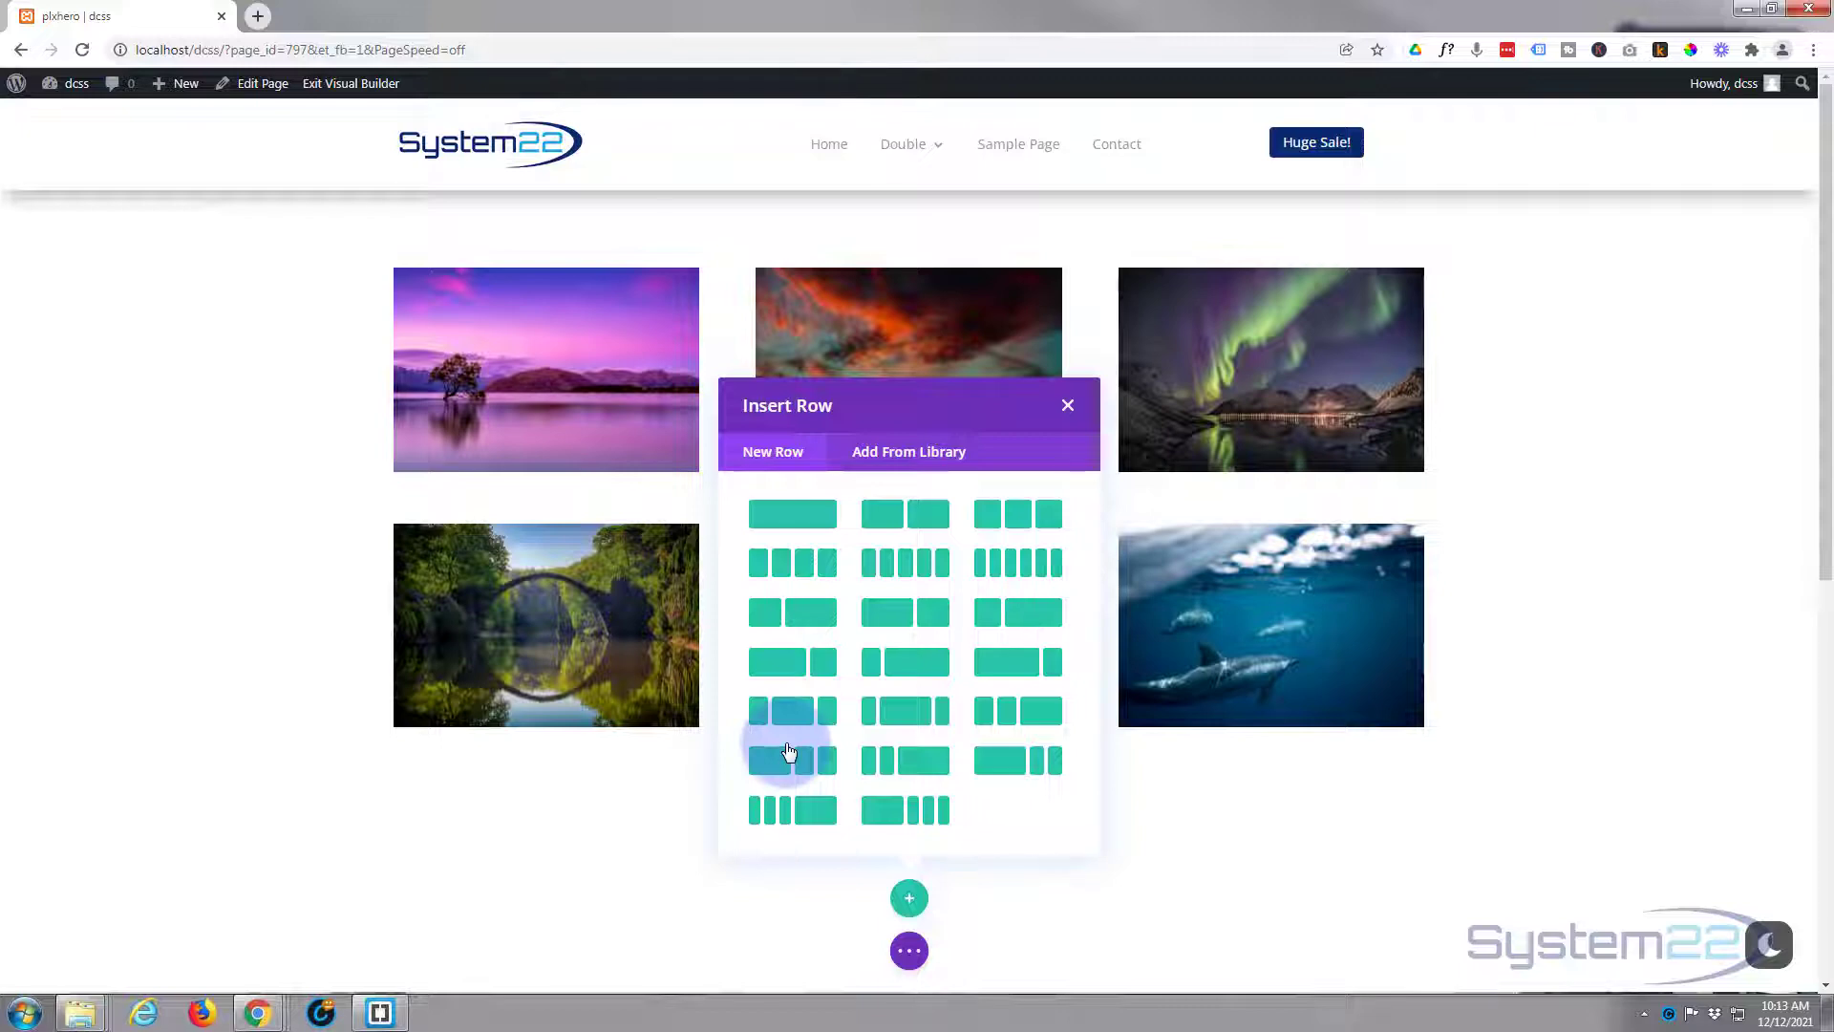
click(927, 526)
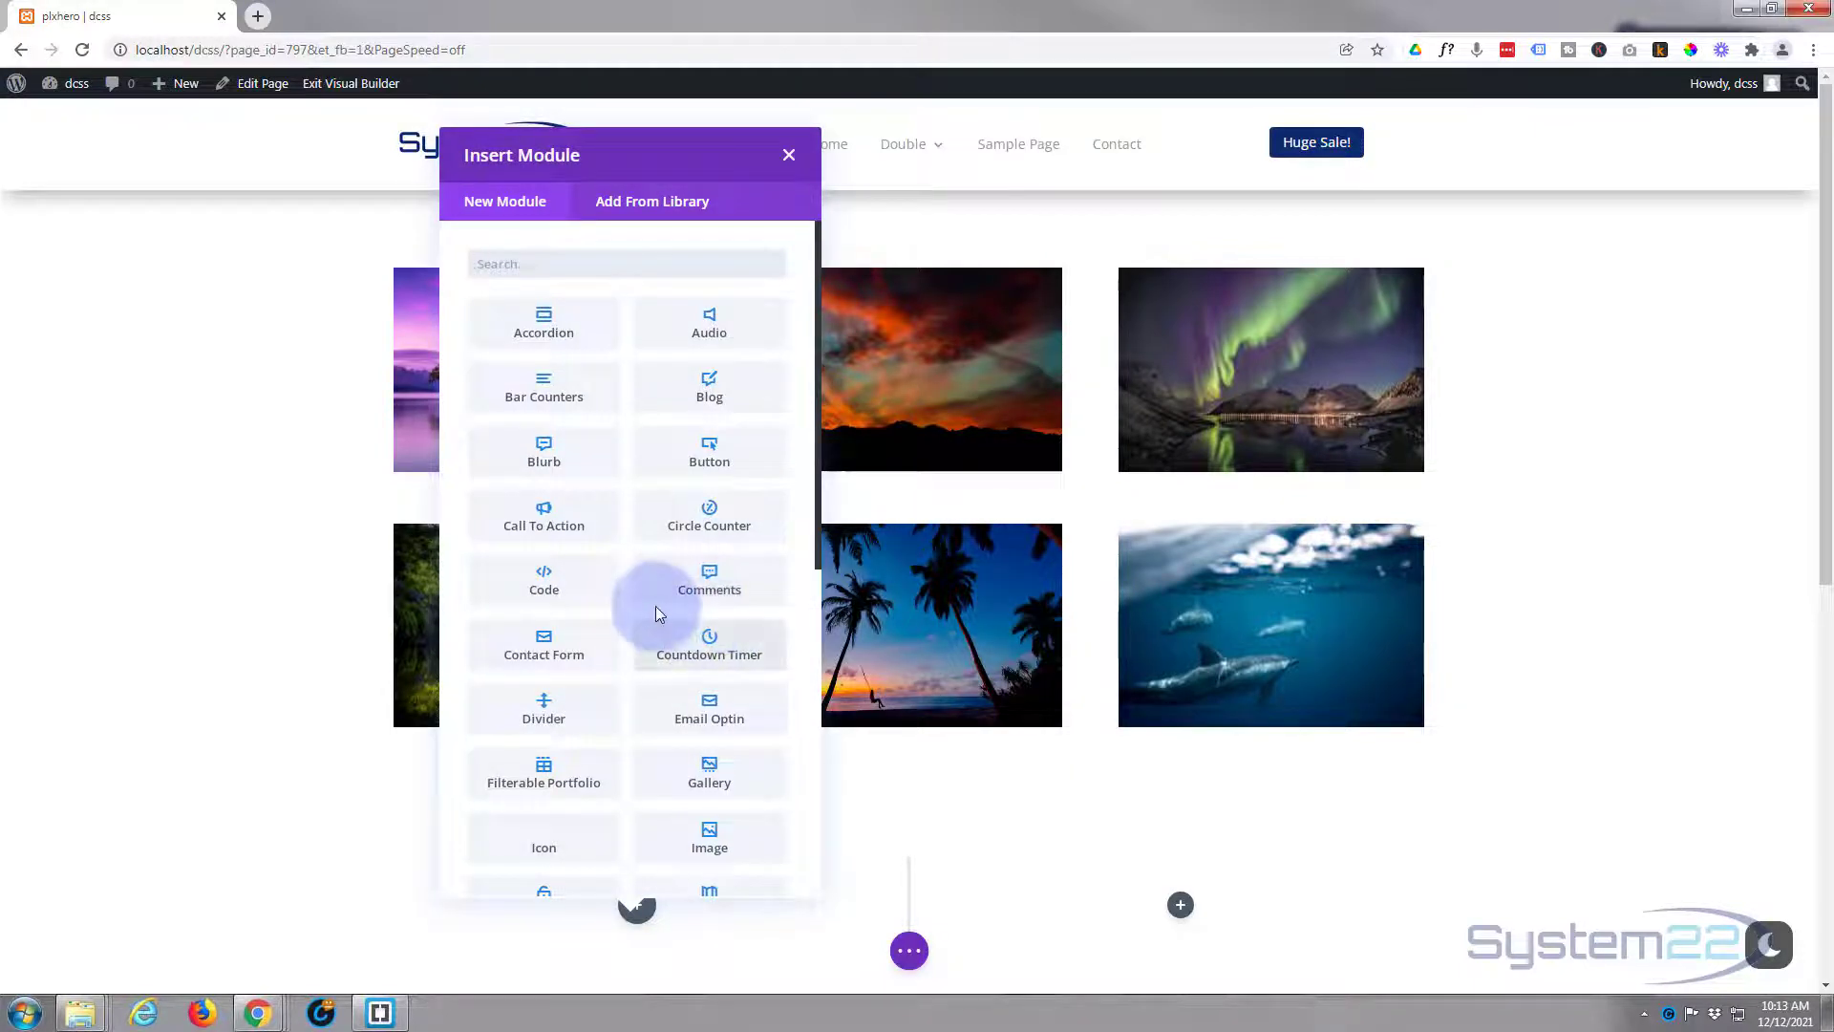
click(789, 157)
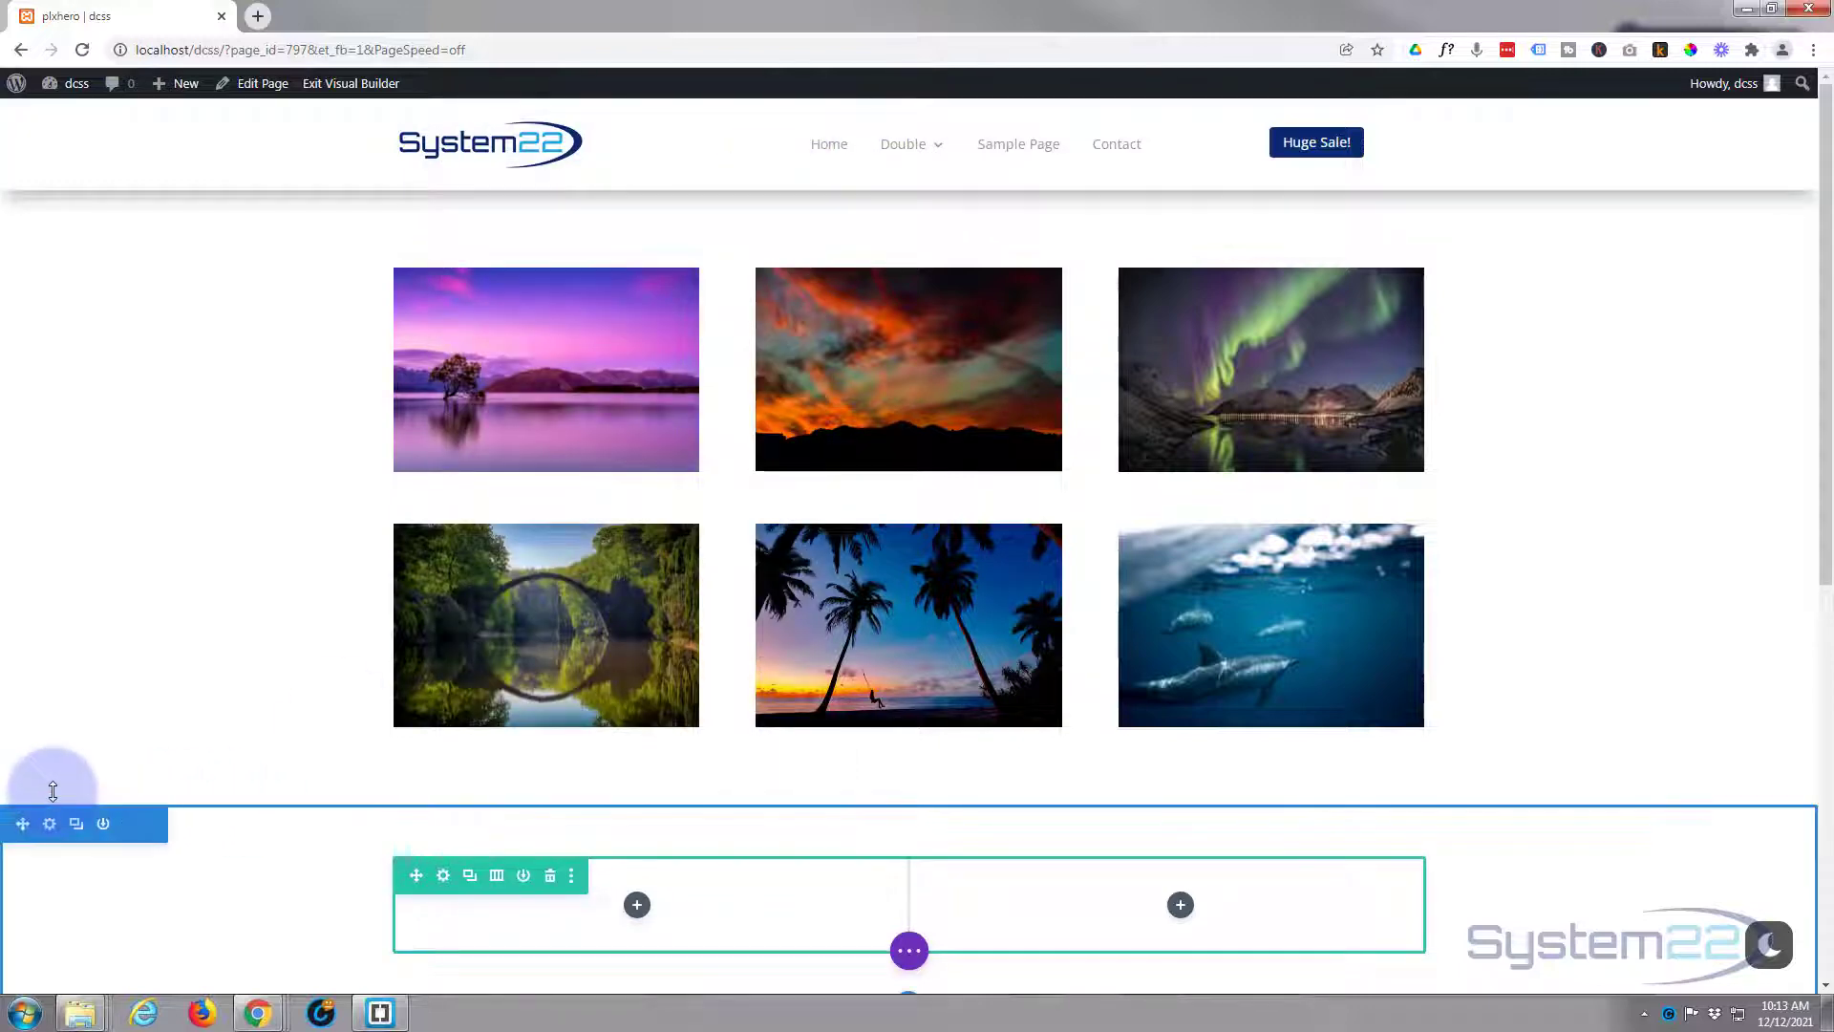
drag(14, 818, 93, 215)
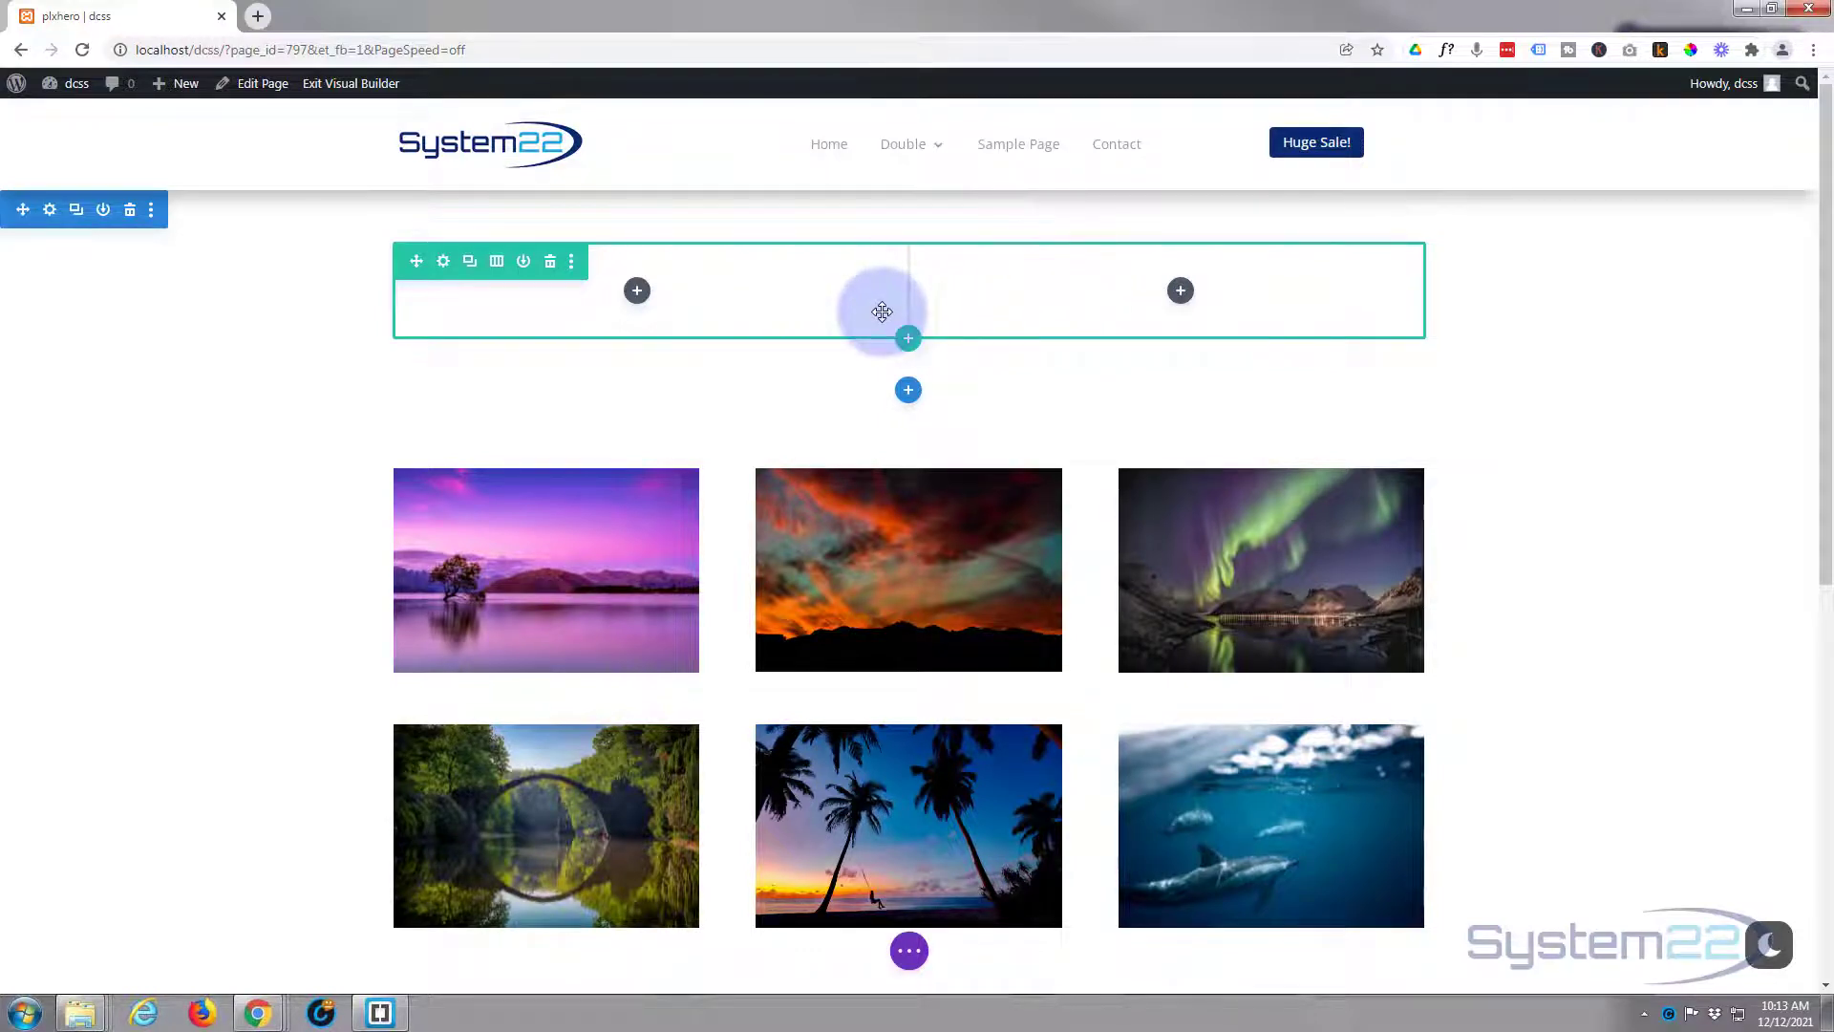
Set space.jpg from the media library as the new section's background image.
click(50, 212)
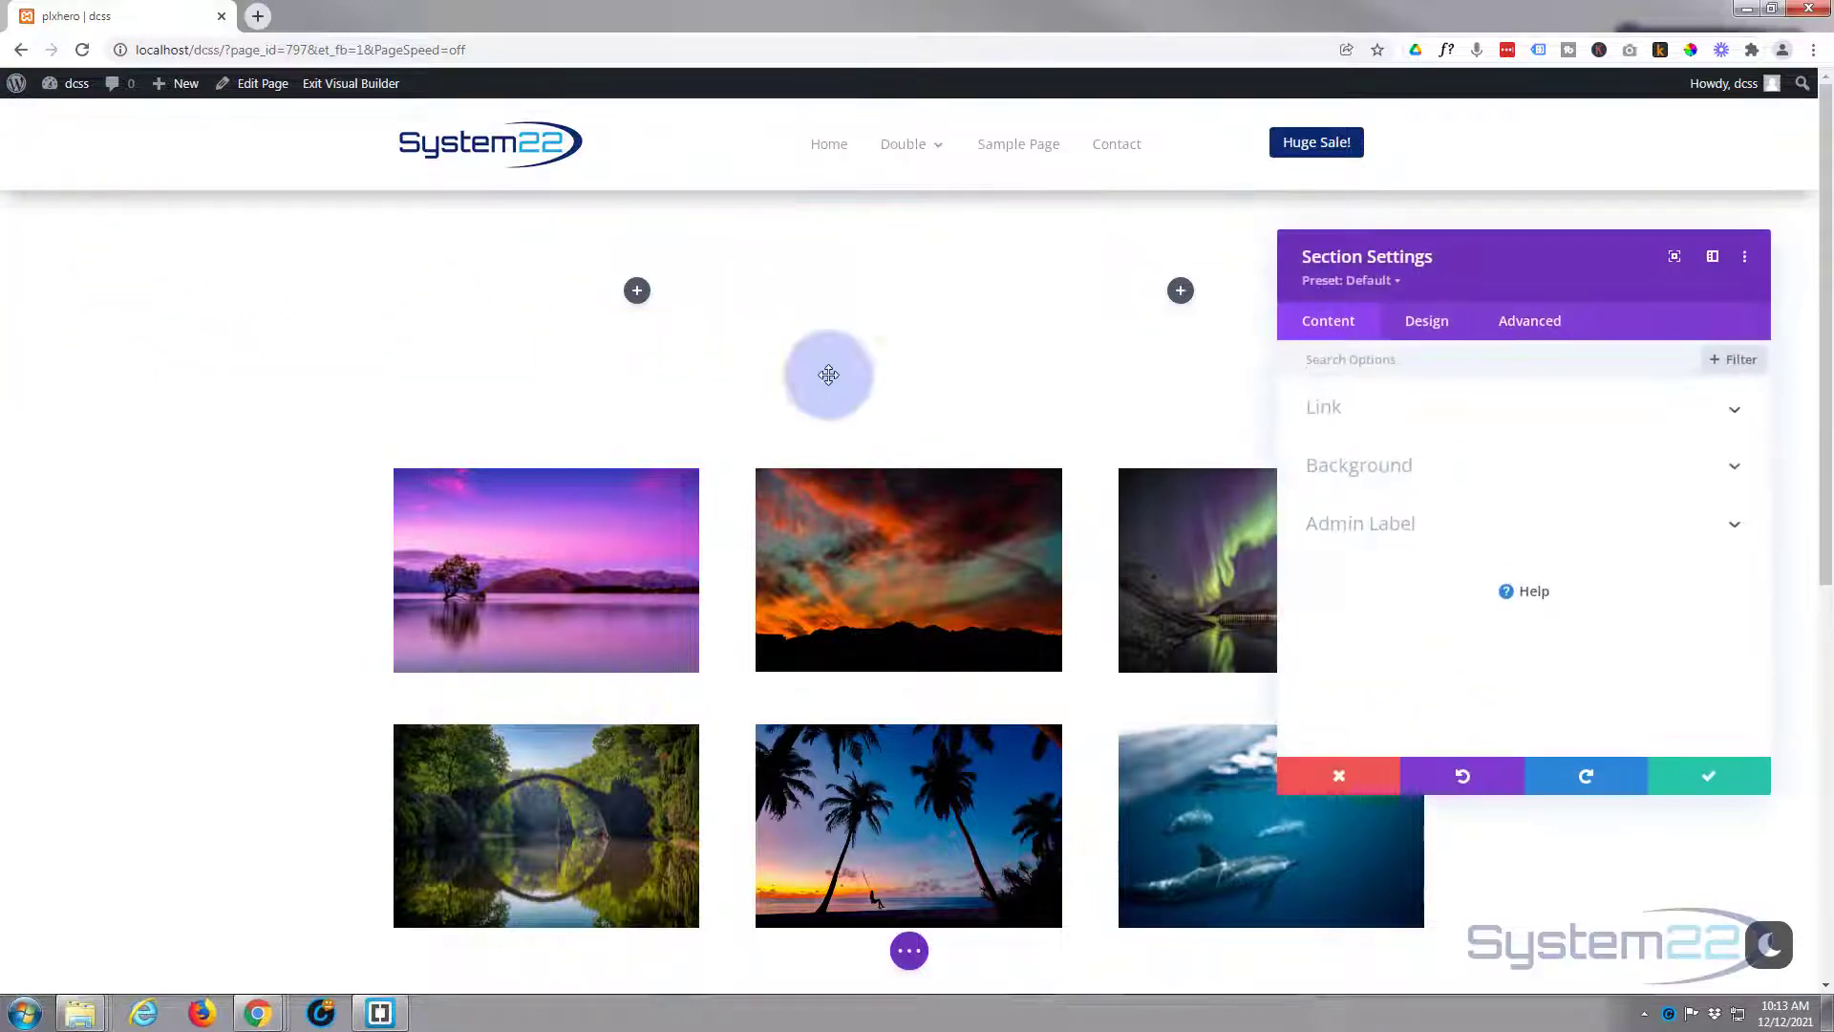
click(1464, 471)
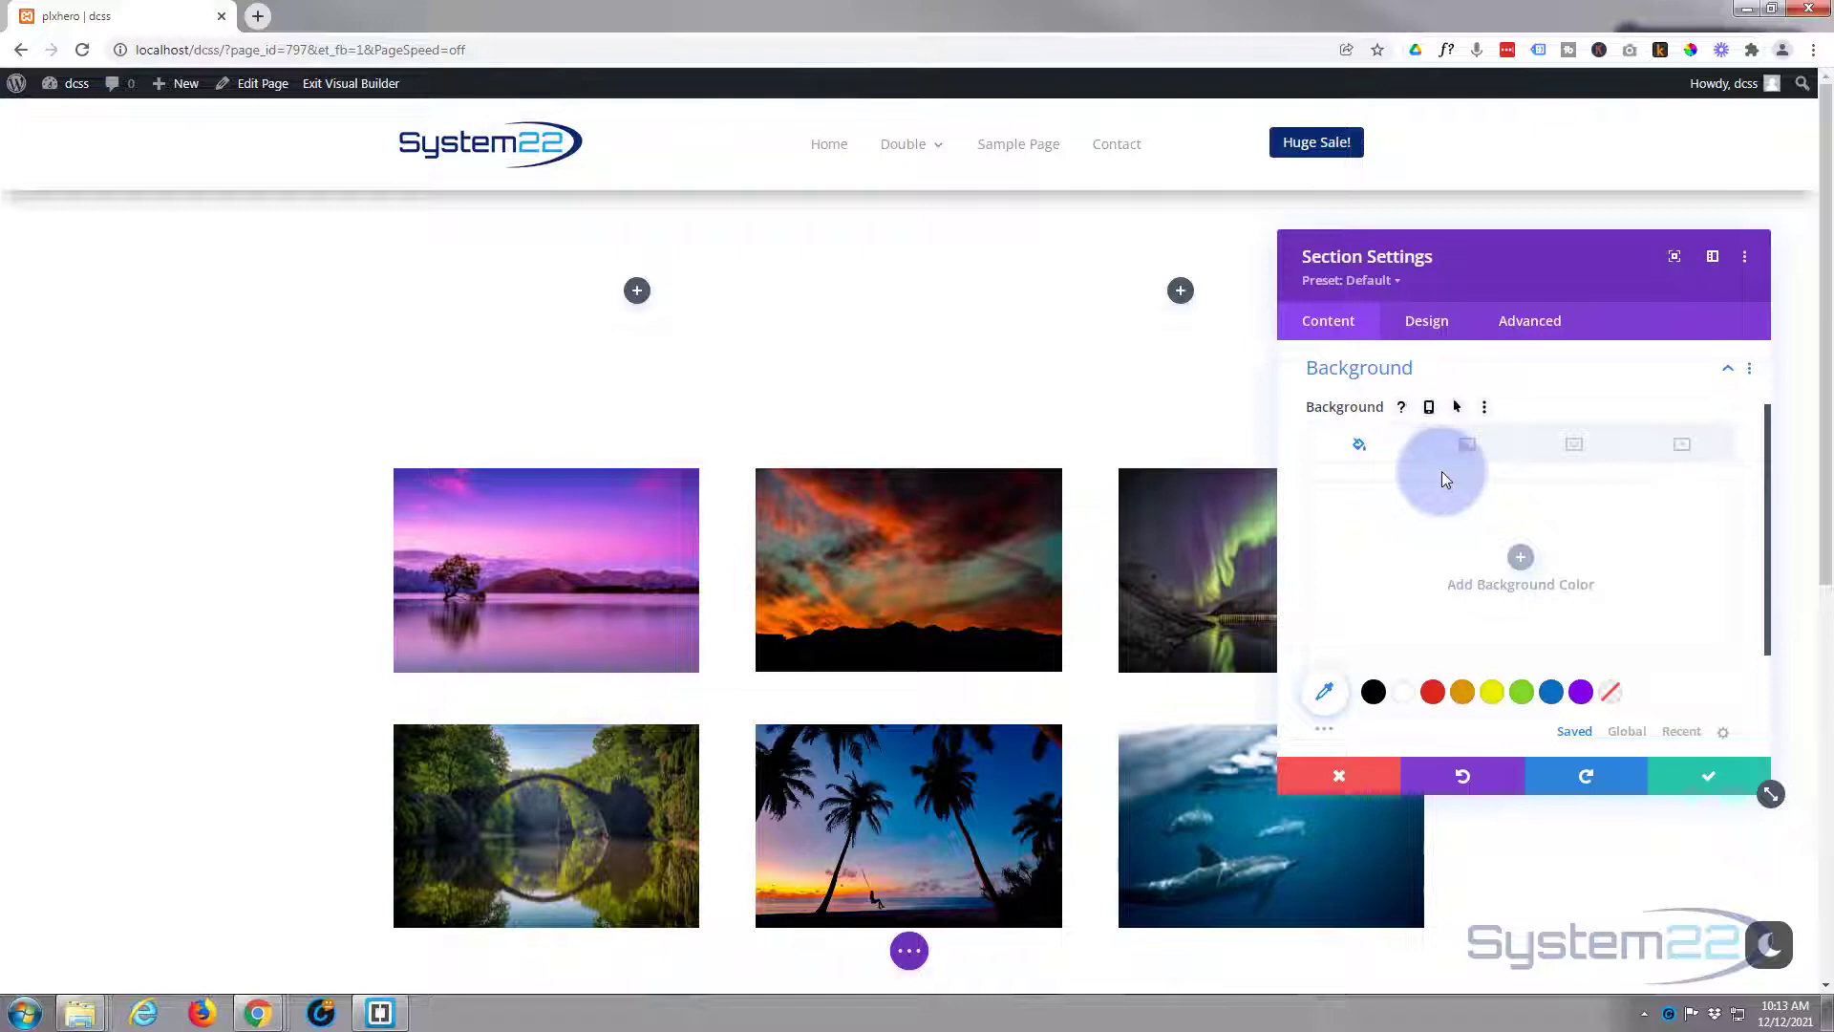
click(1574, 446)
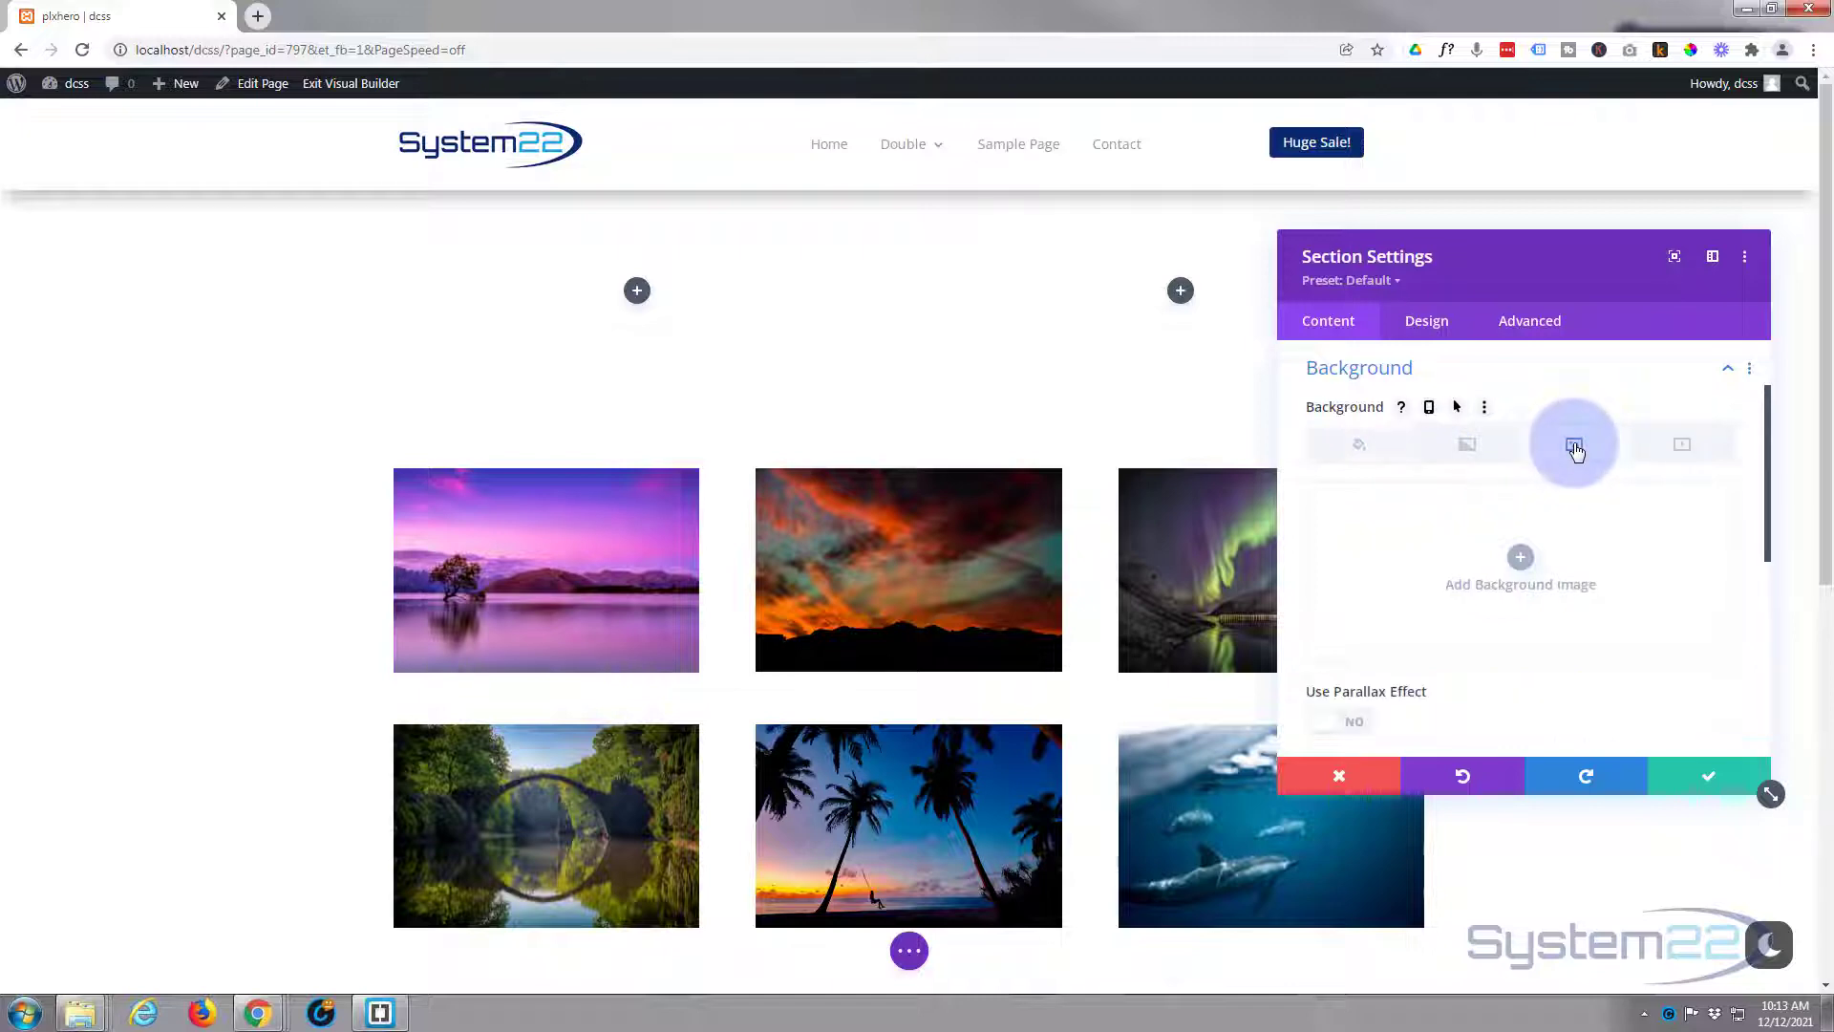
click(1520, 558)
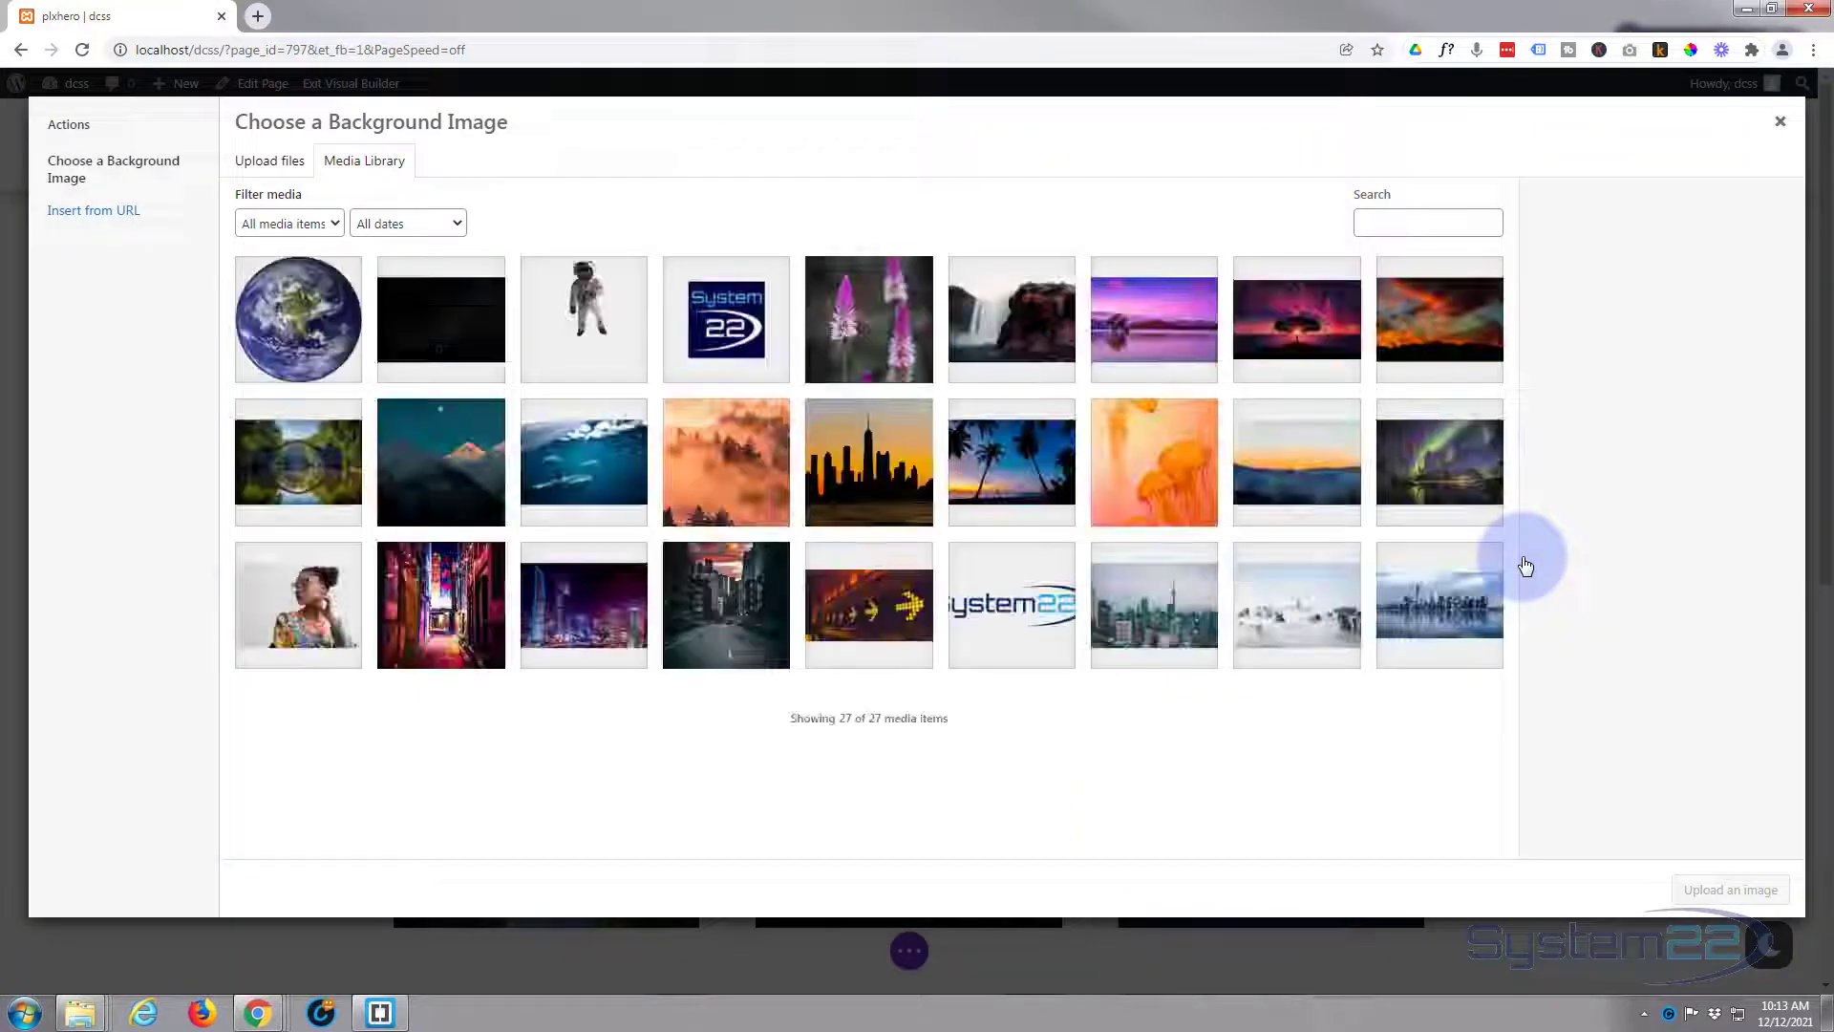
click(389, 349)
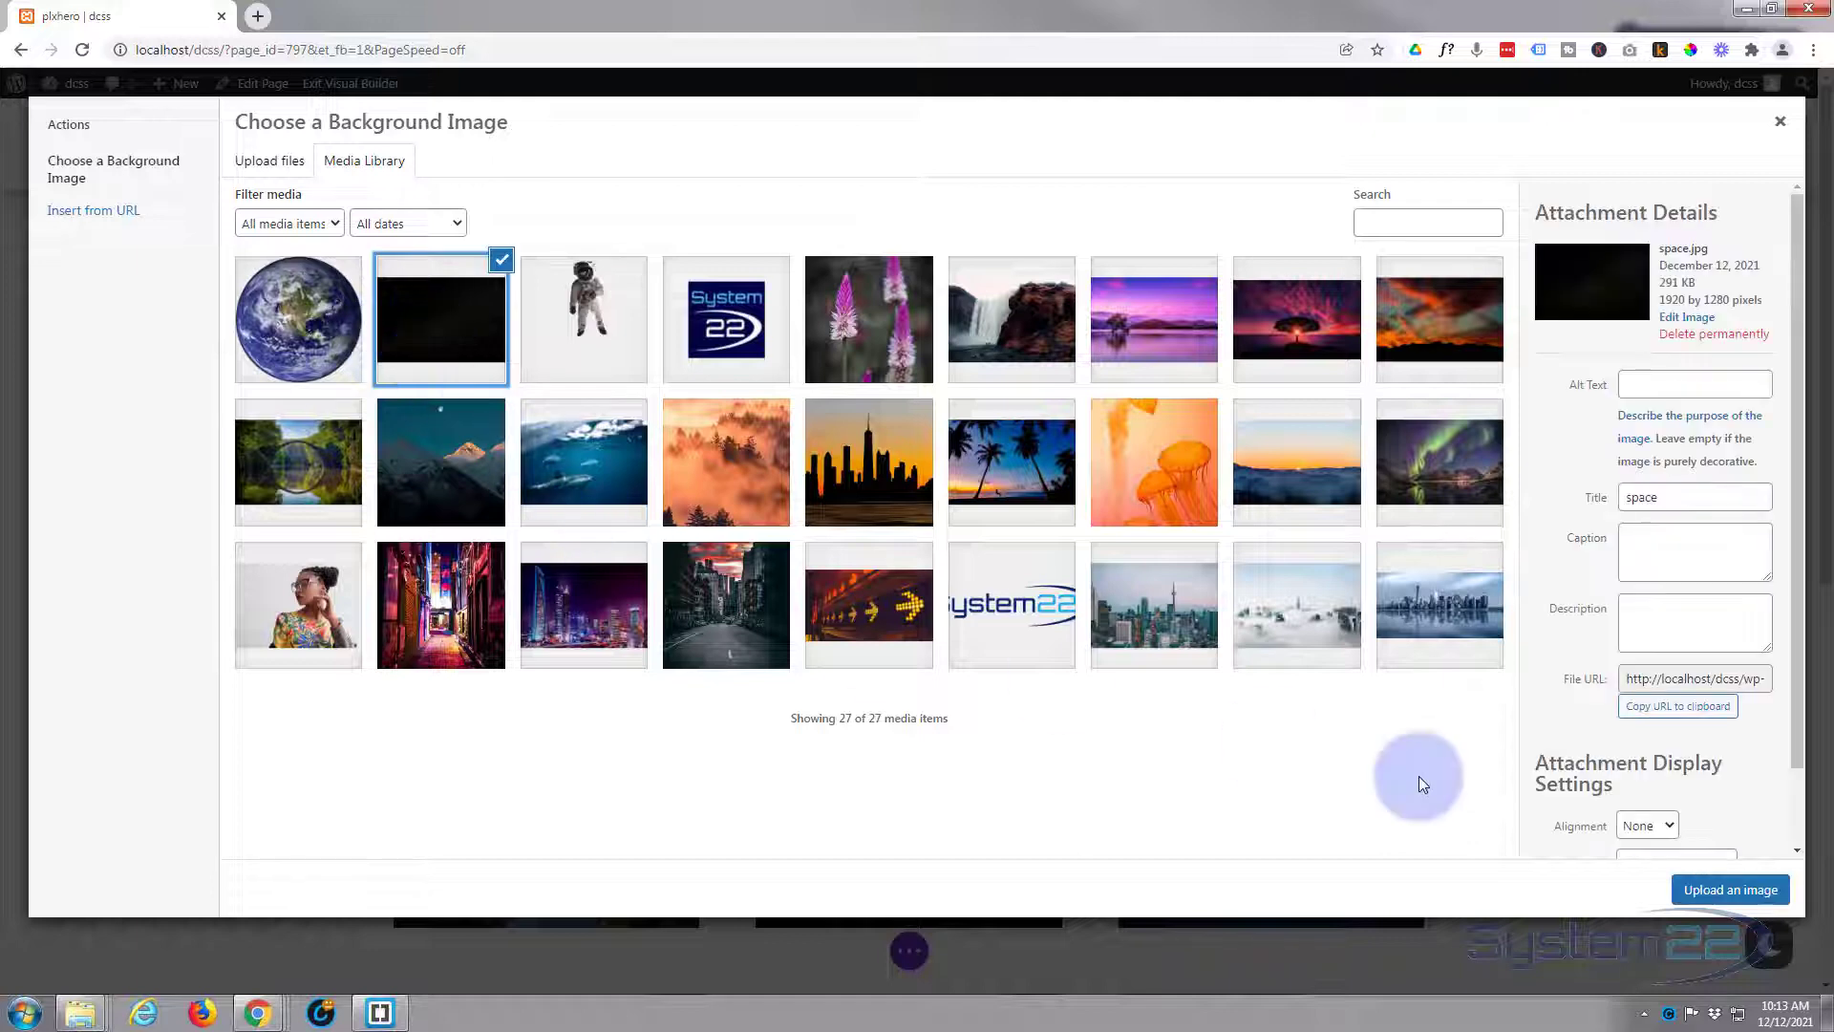
click(1752, 890)
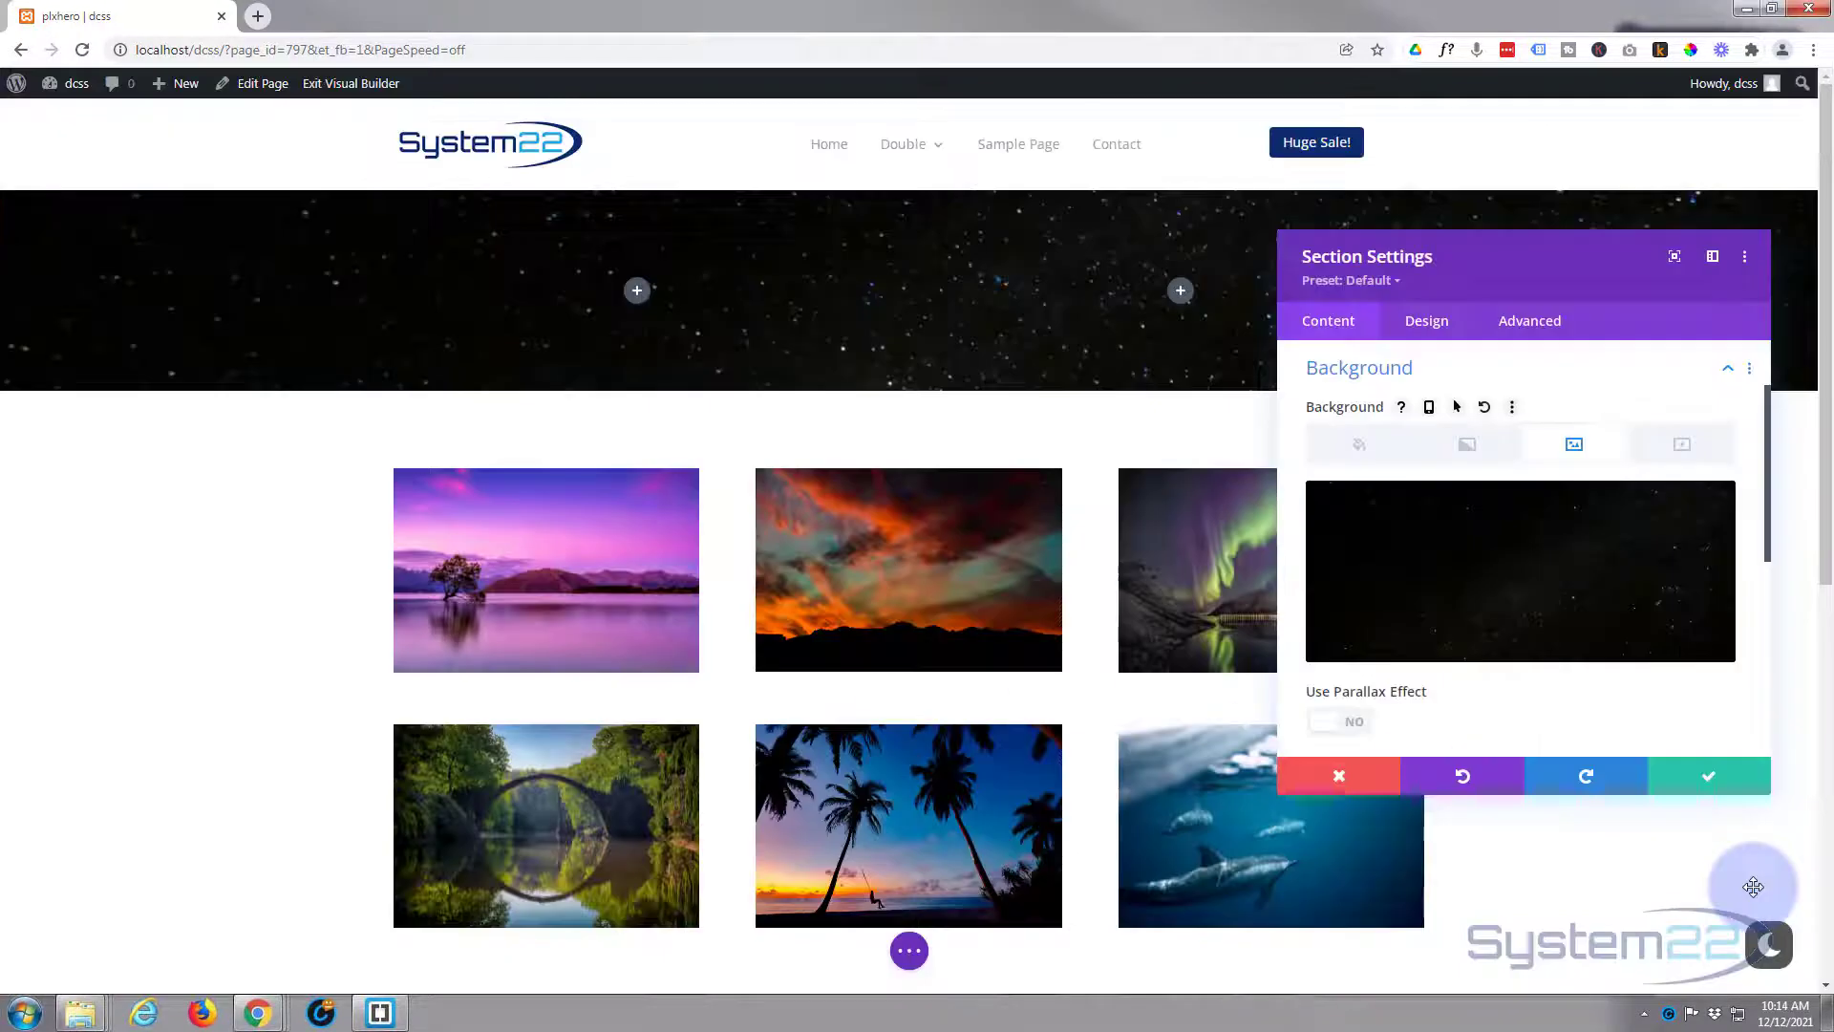
Turn on the parallax effect for the section's background image and preview it on the page.
mouse_move(1476, 600)
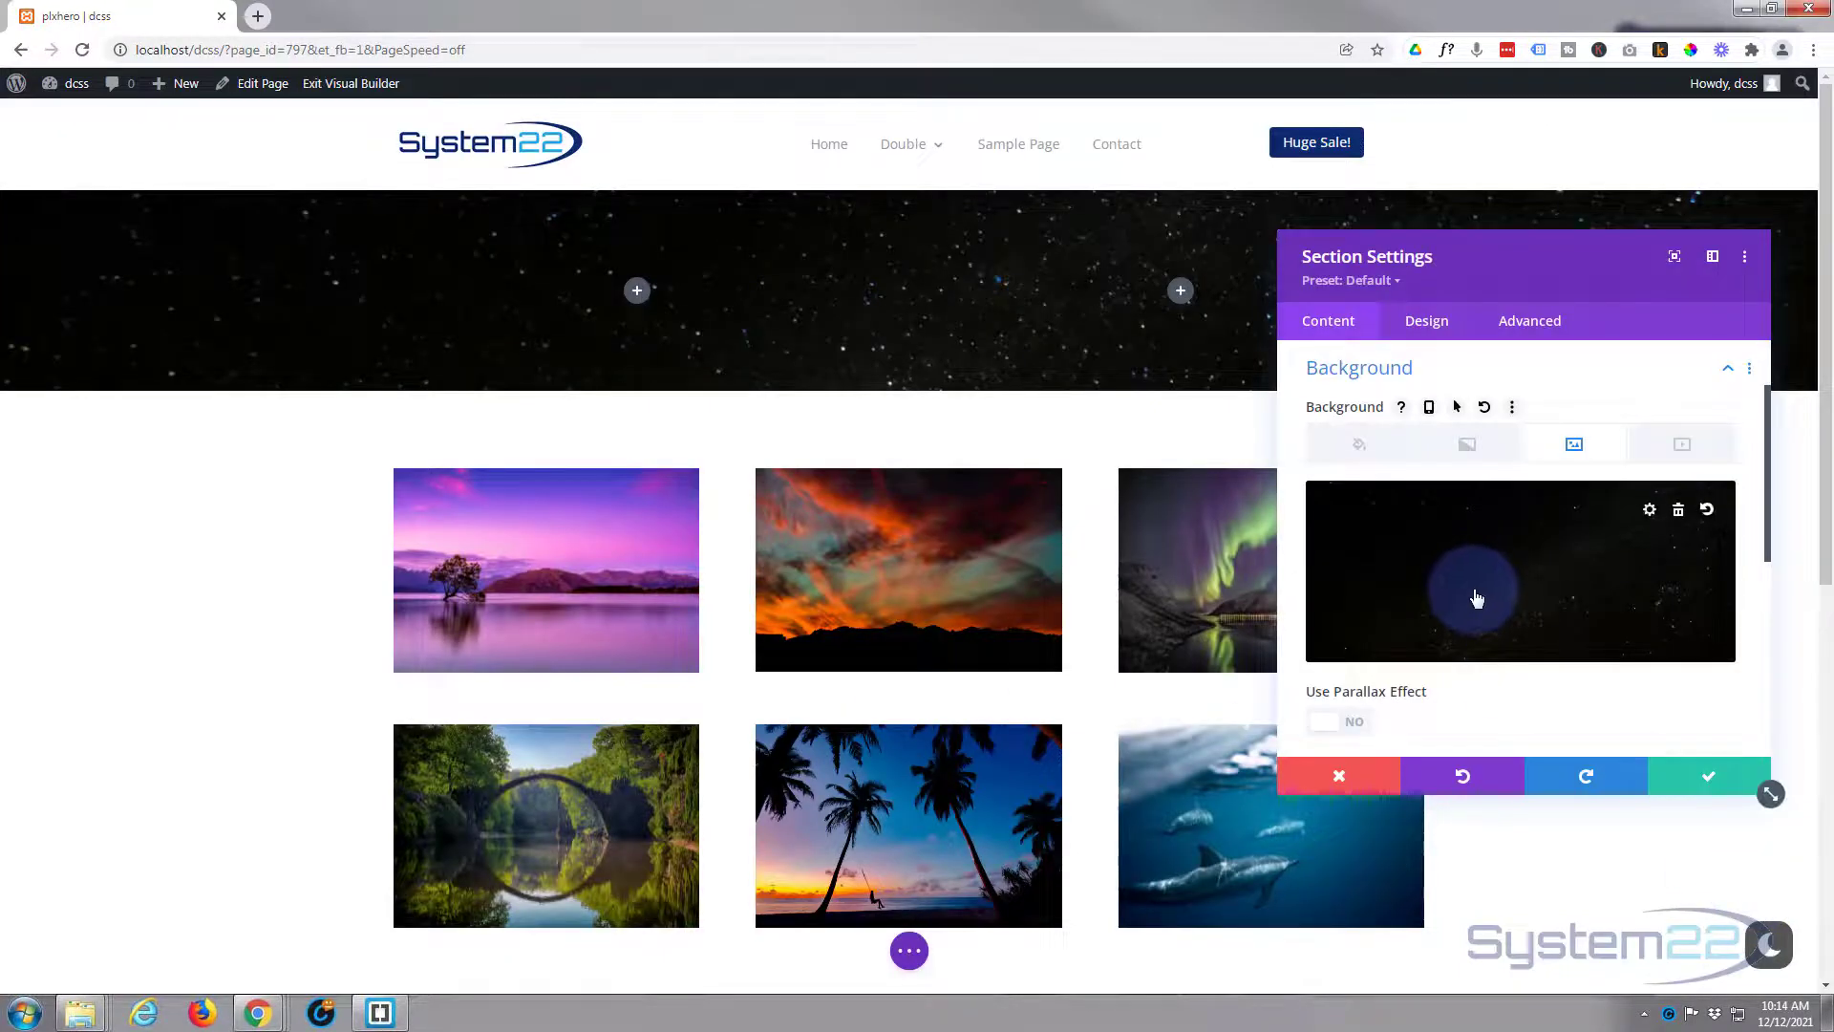
scroll(1433, 597, down, 2)
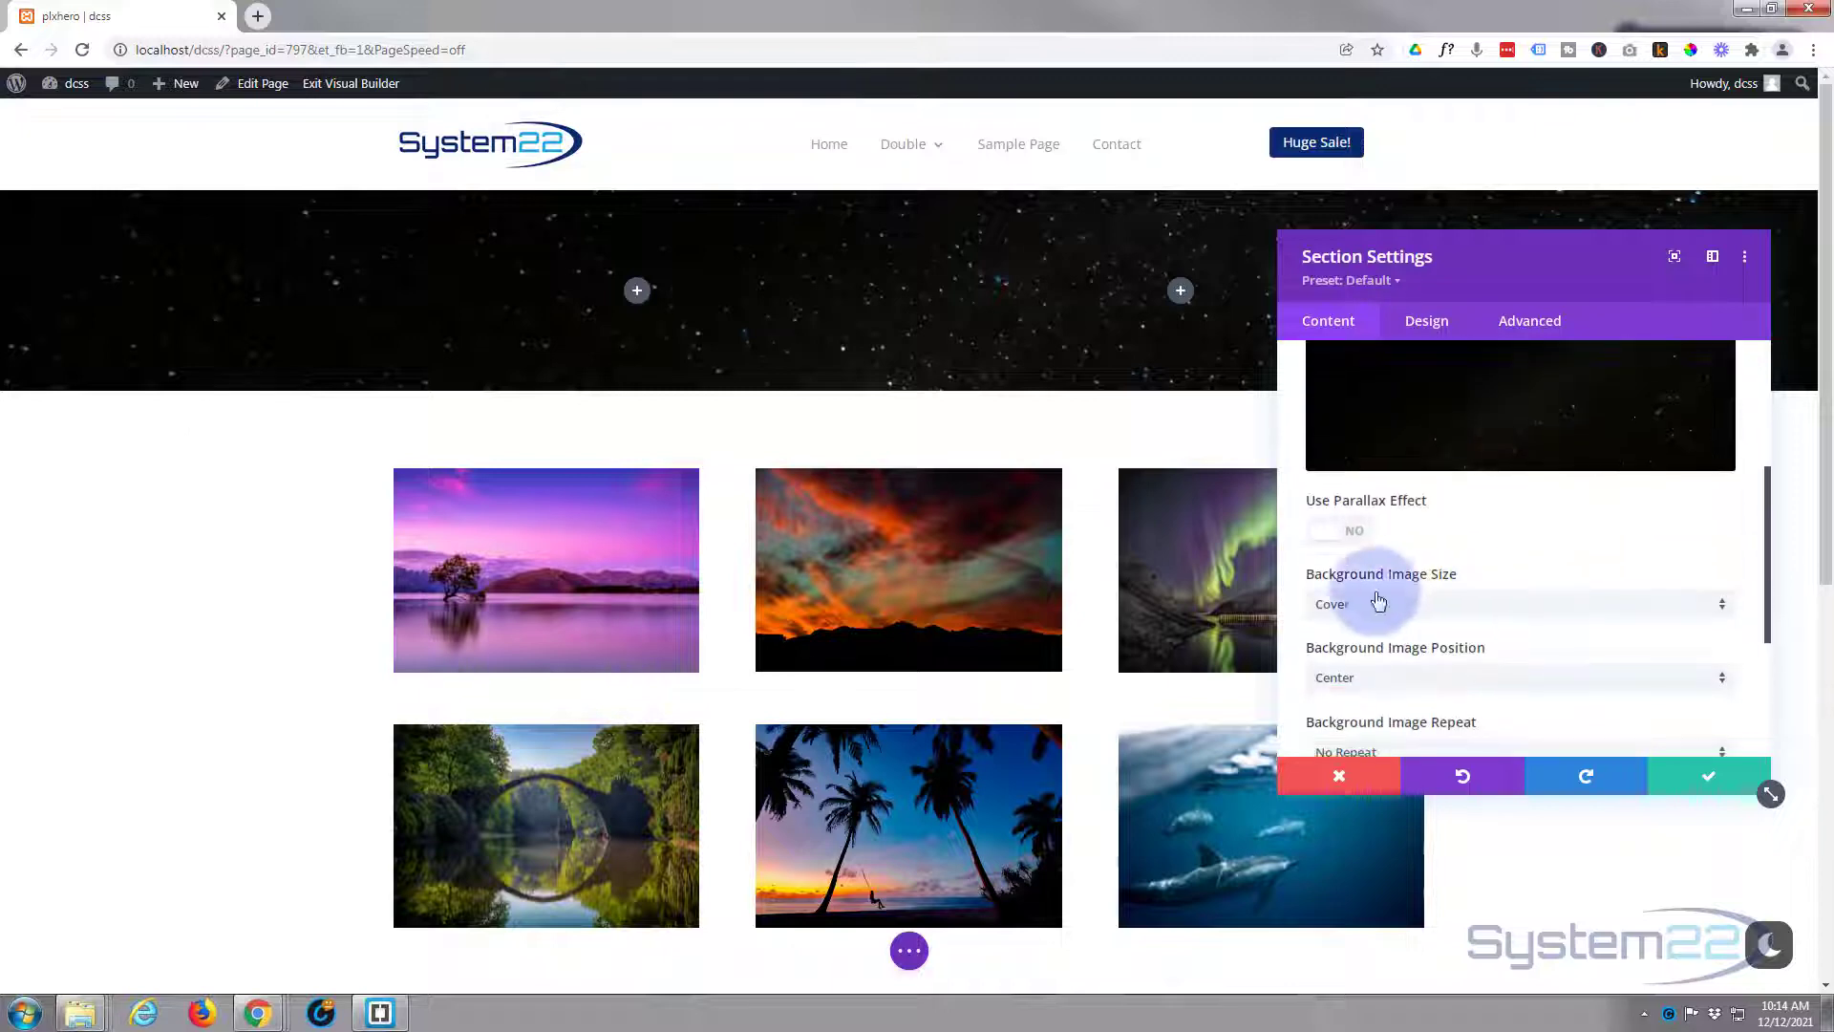
click(1356, 533)
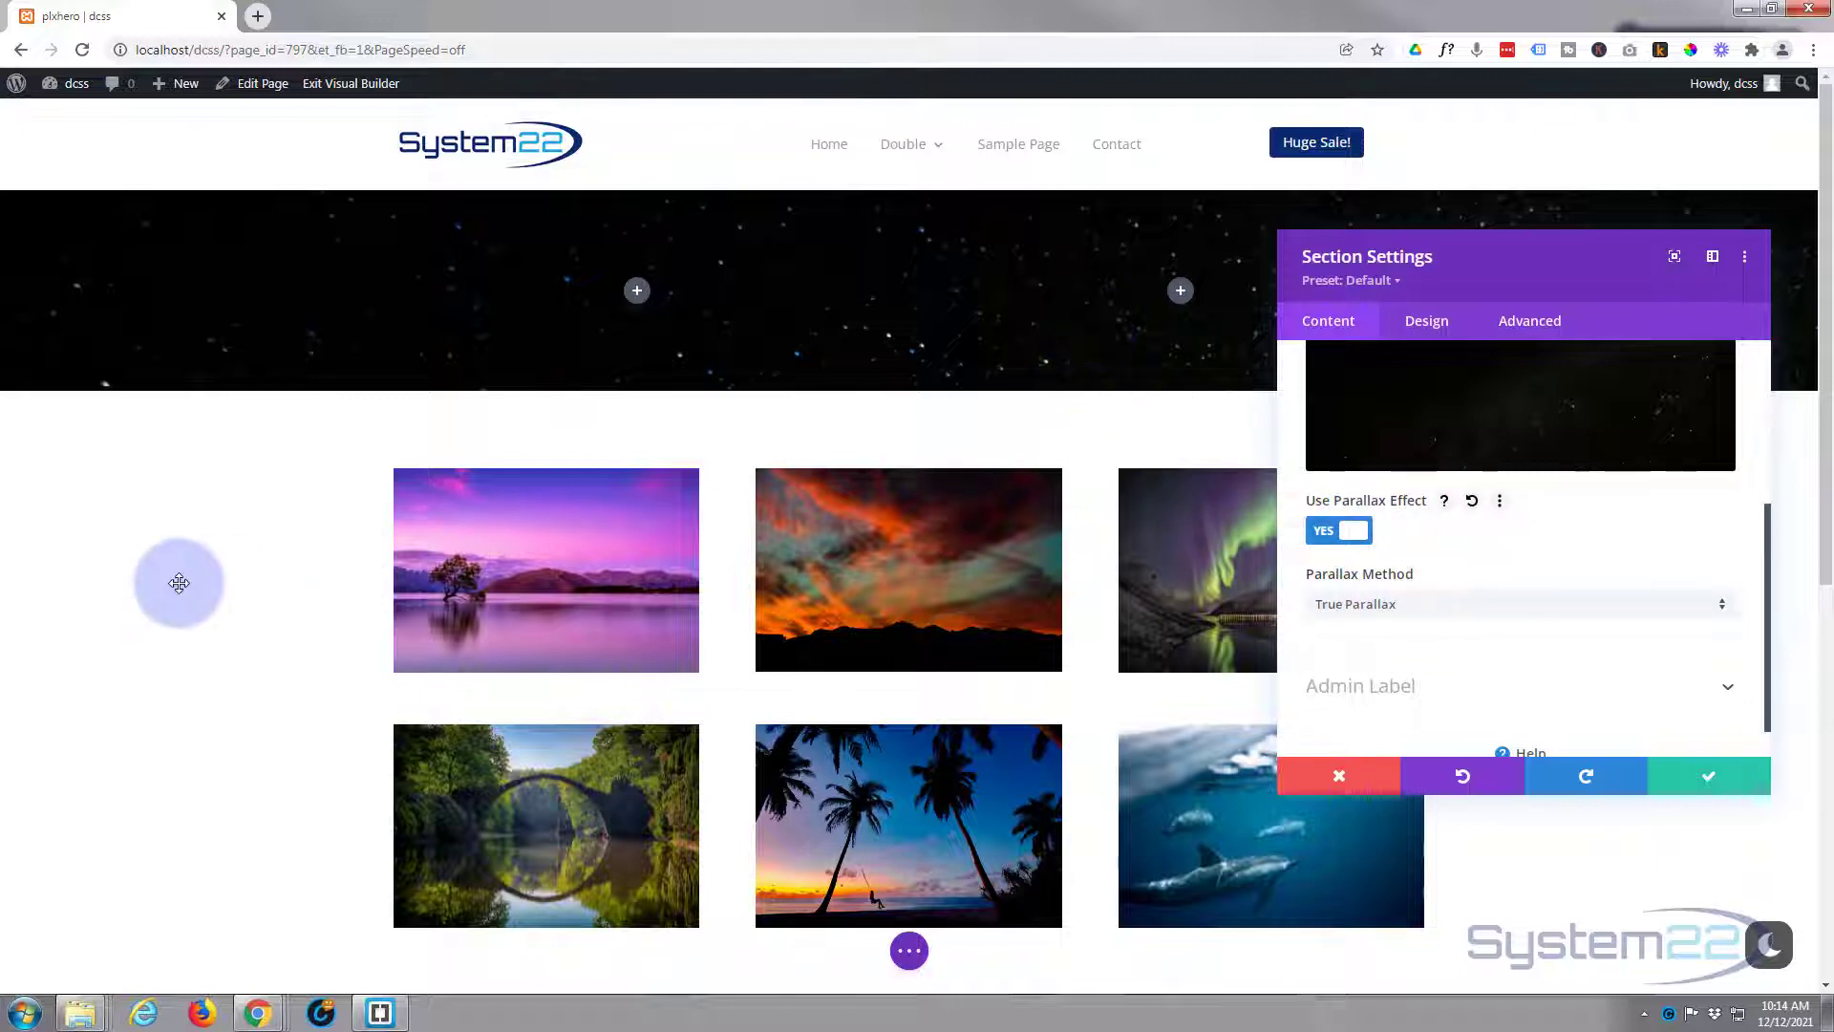
scroll(191, 572, down, 2)
scroll(191, 571, up, 2)
scroll(191, 570, down, 1)
scroll(192, 571, up, 1)
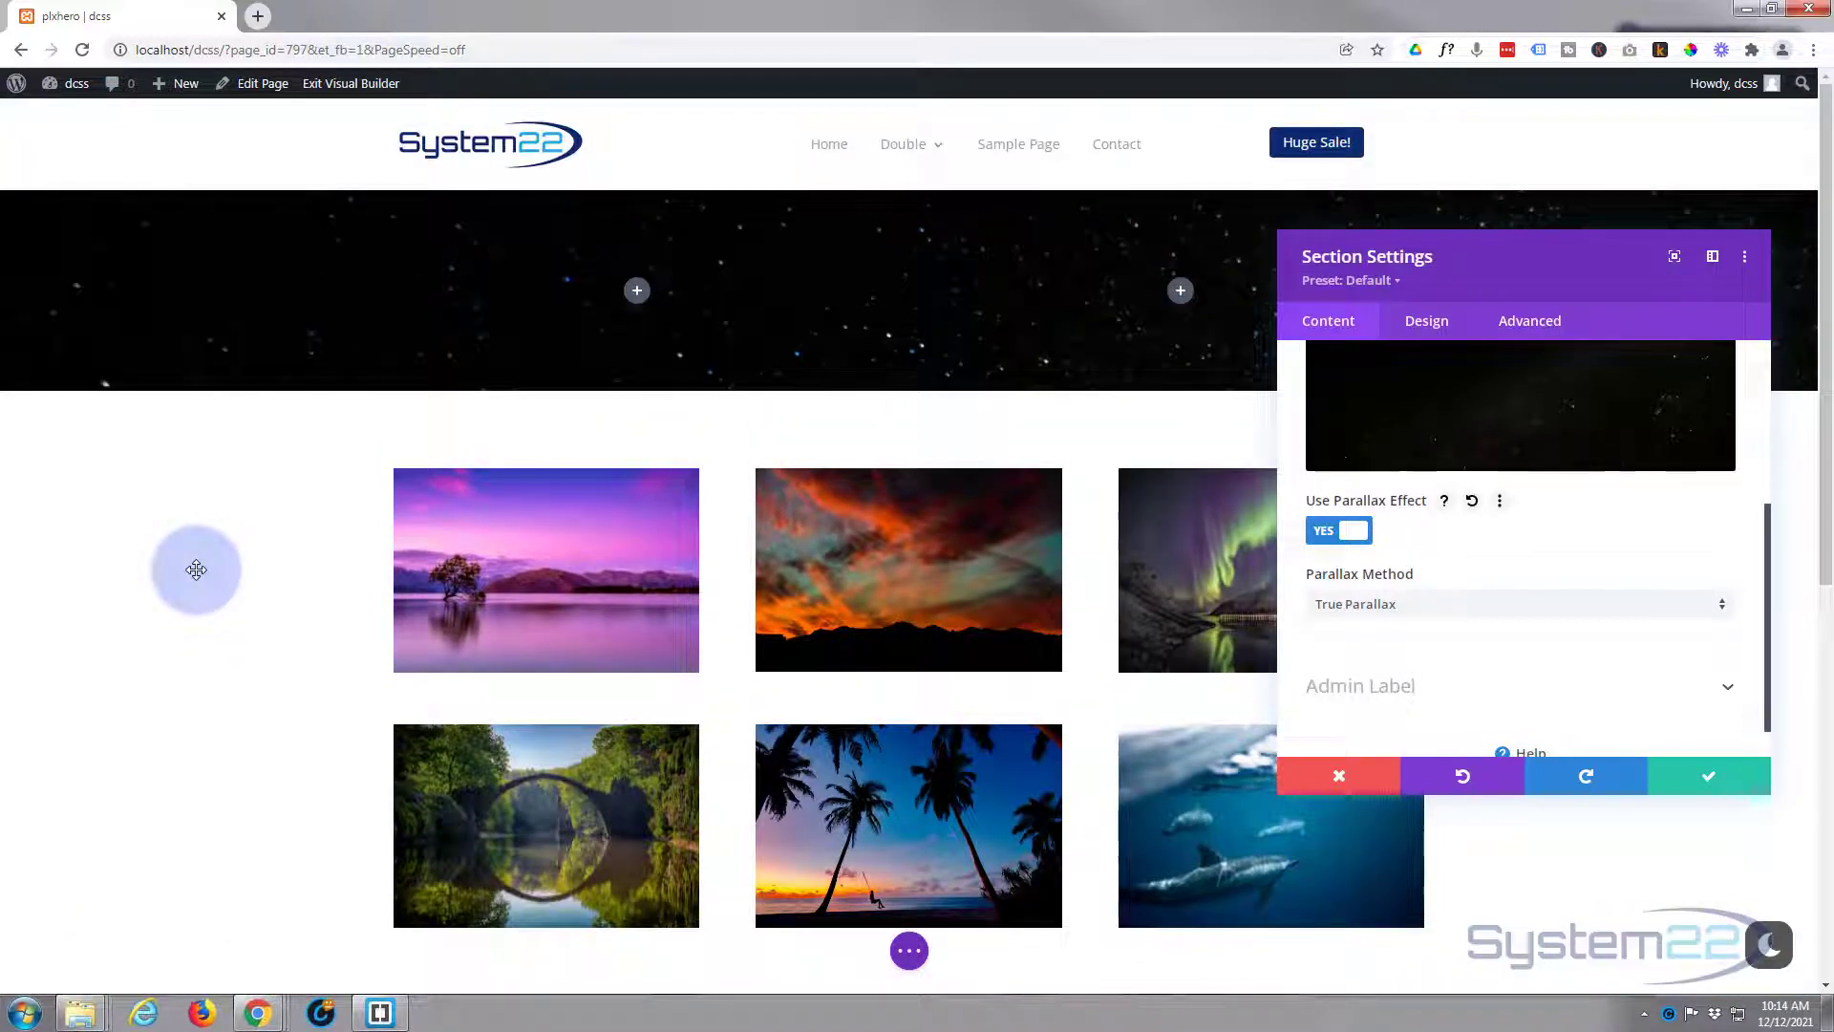
scroll(195, 571, down, 1)
scroll(194, 570, up, 1)
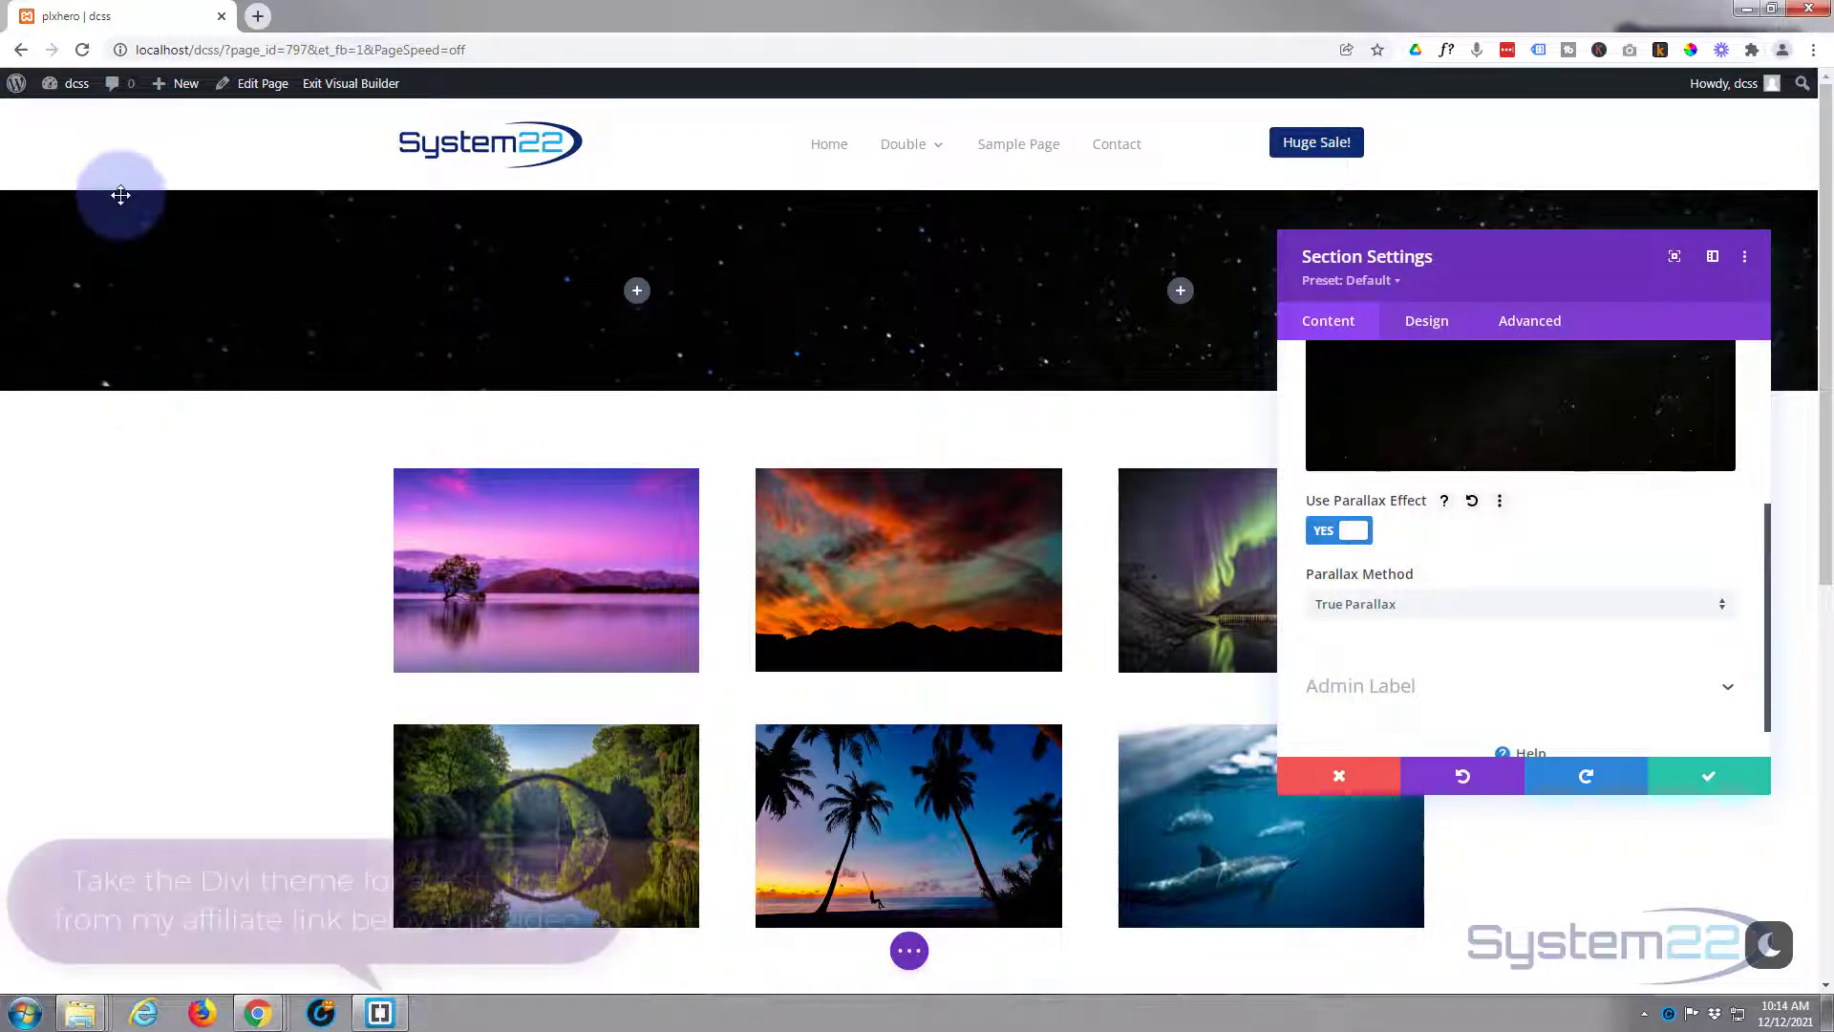
Set the section's height to 100vh and check how it fills the page.
click(1428, 323)
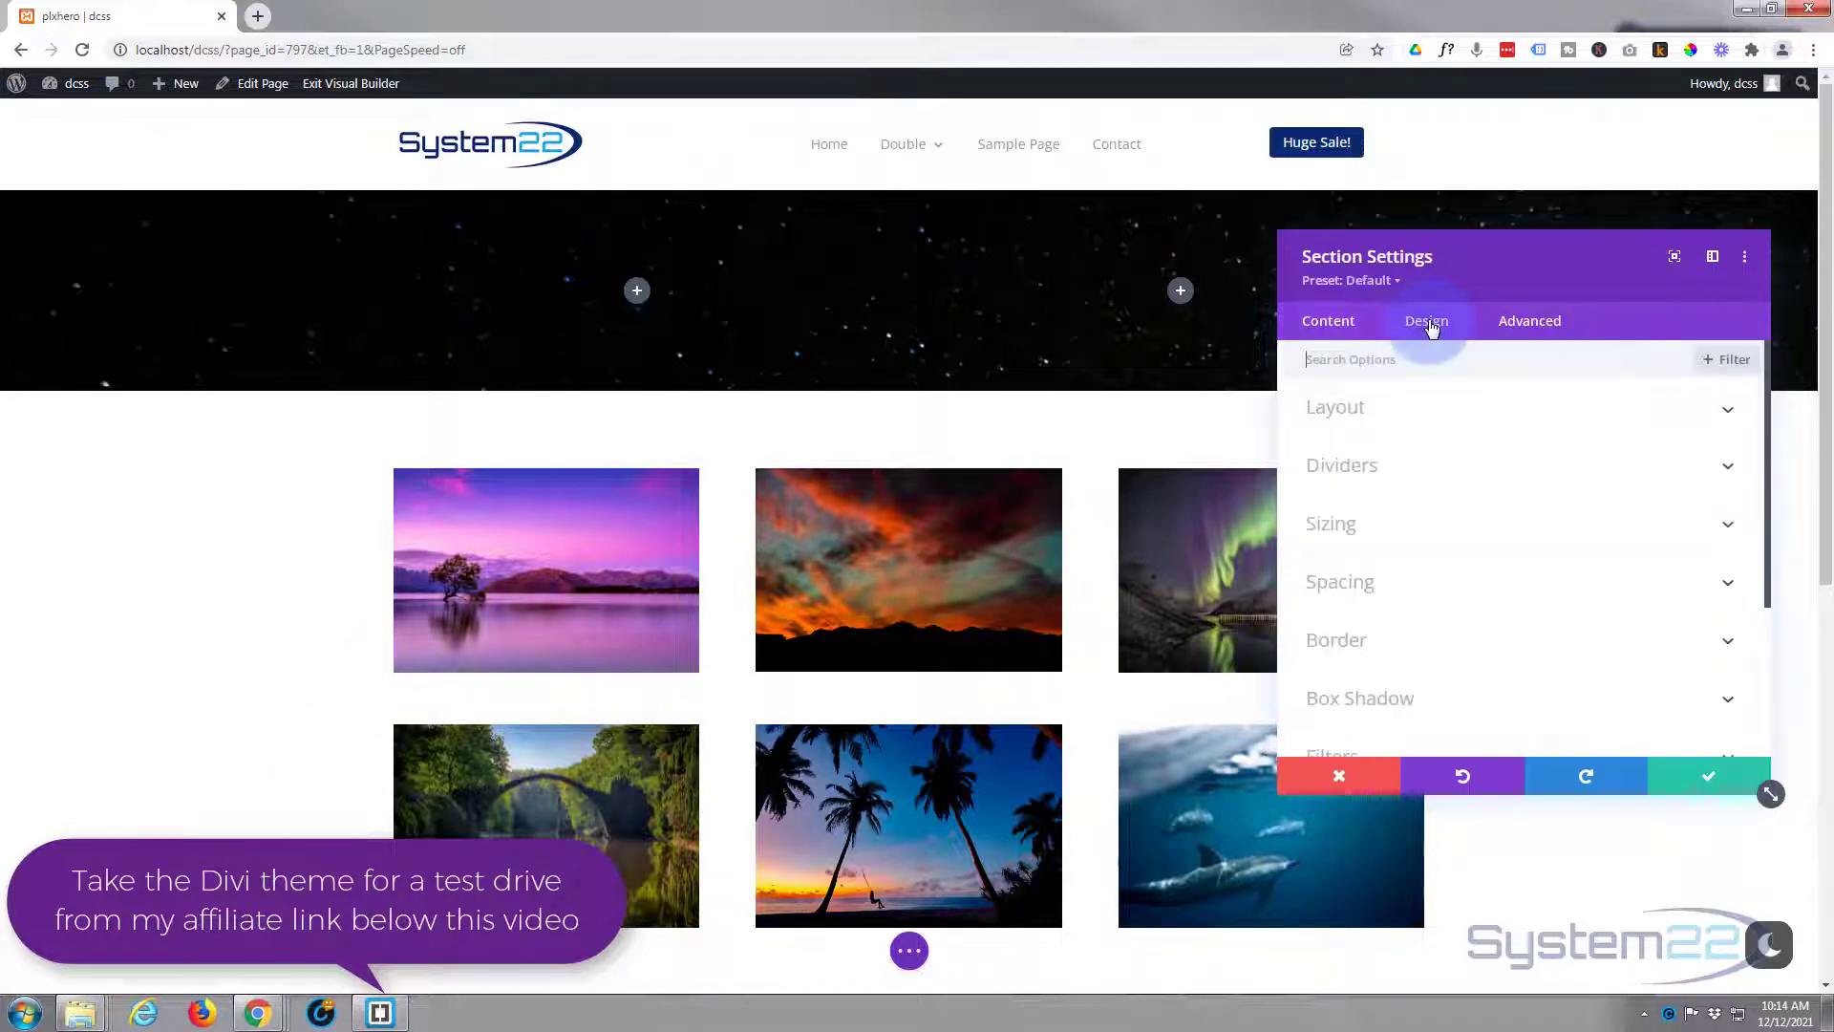
click(1437, 537)
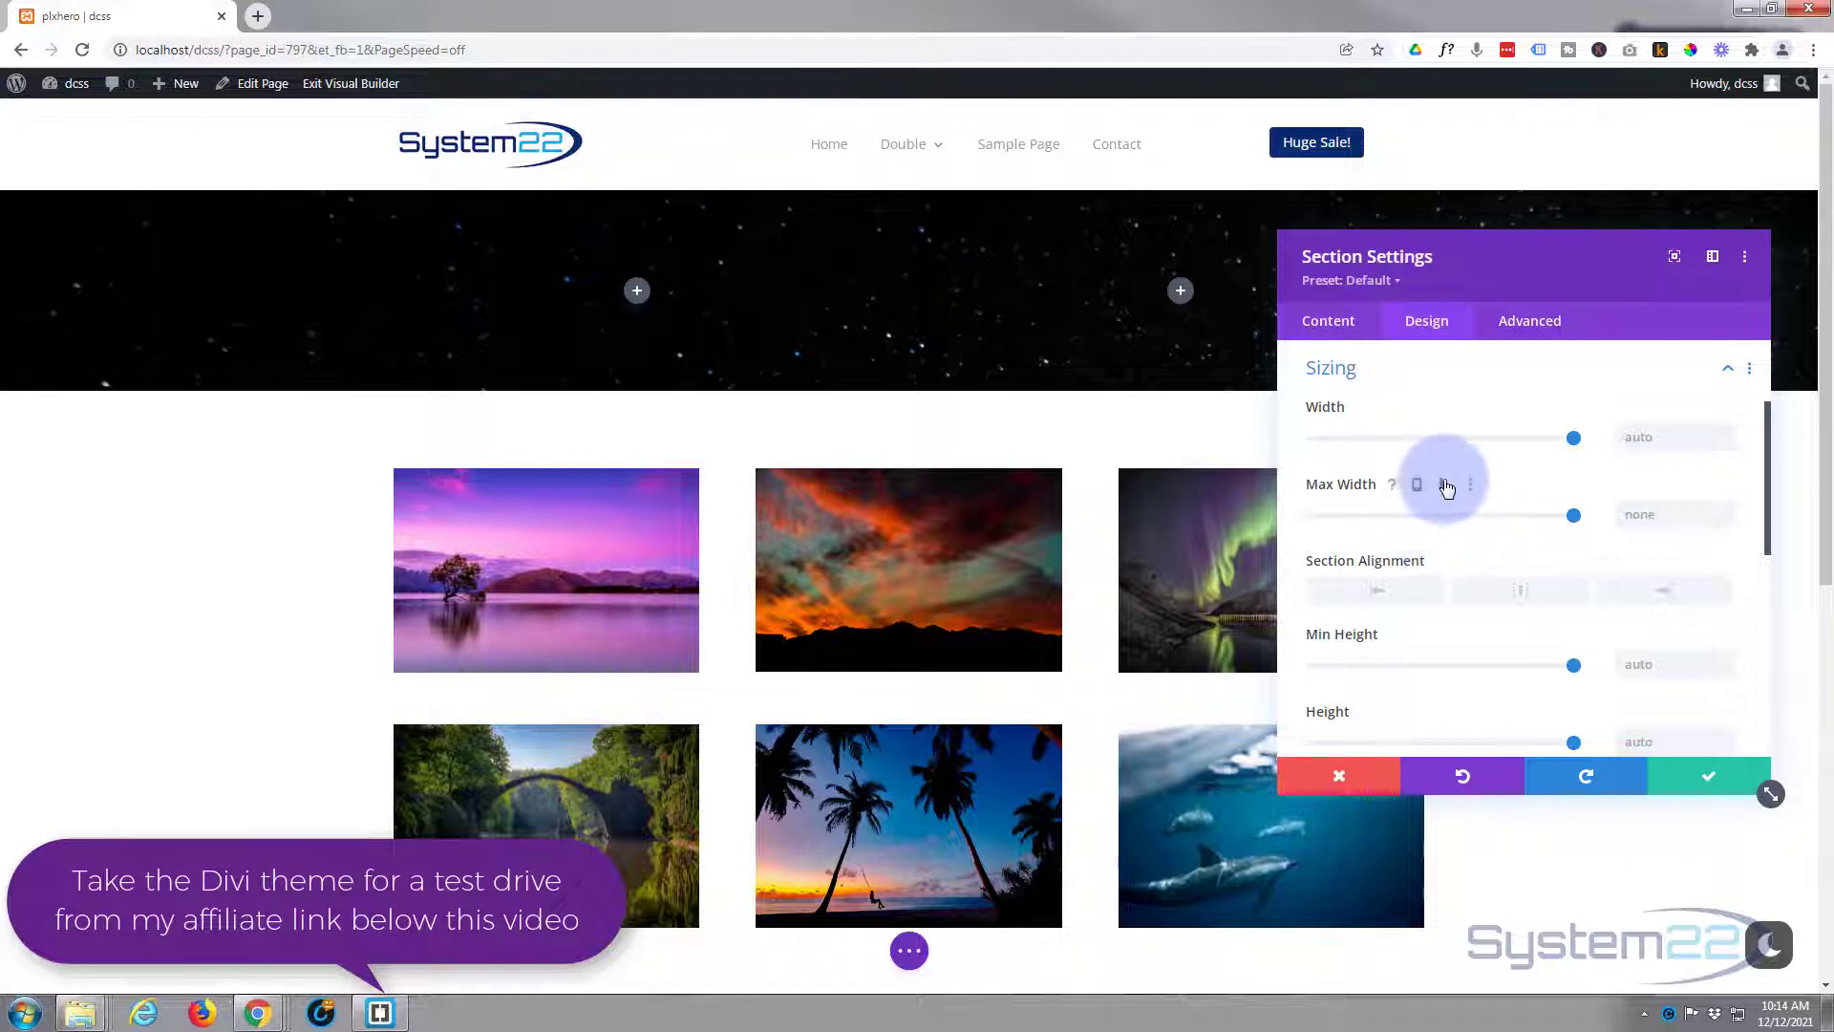
scroll(1447, 485, down, 1)
click(1634, 640)
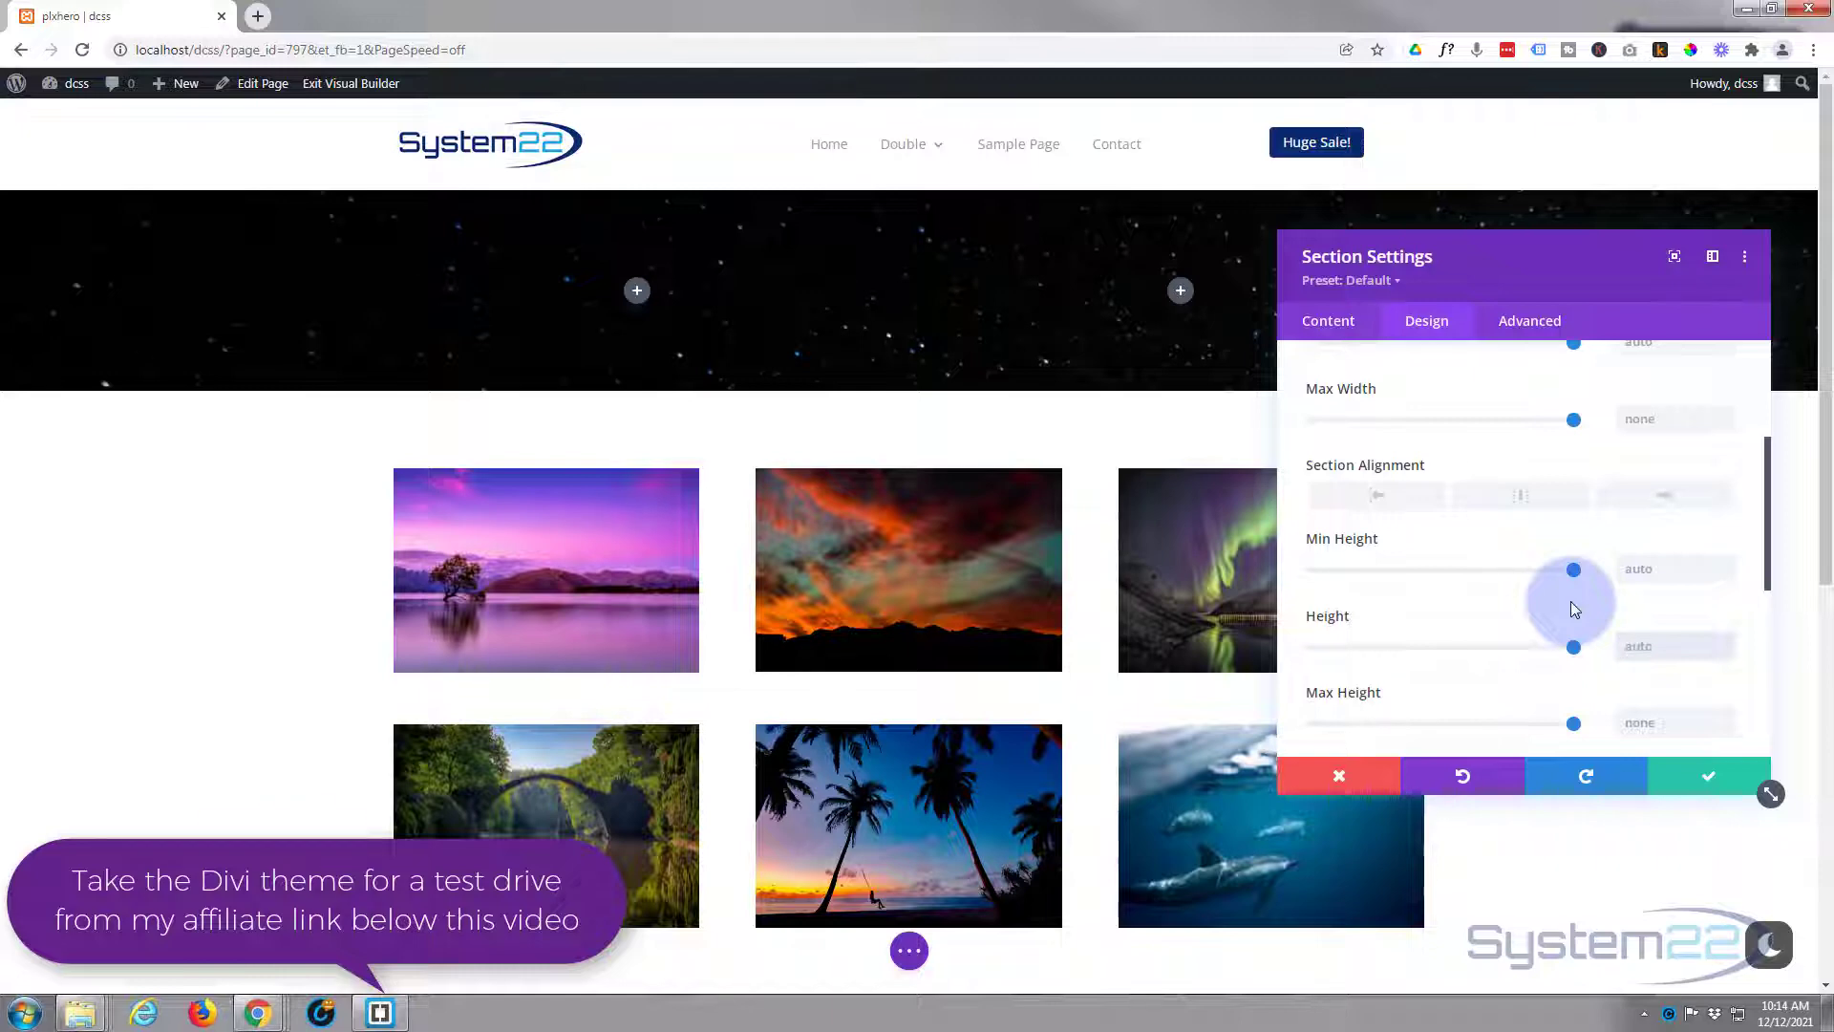
text(100vh)
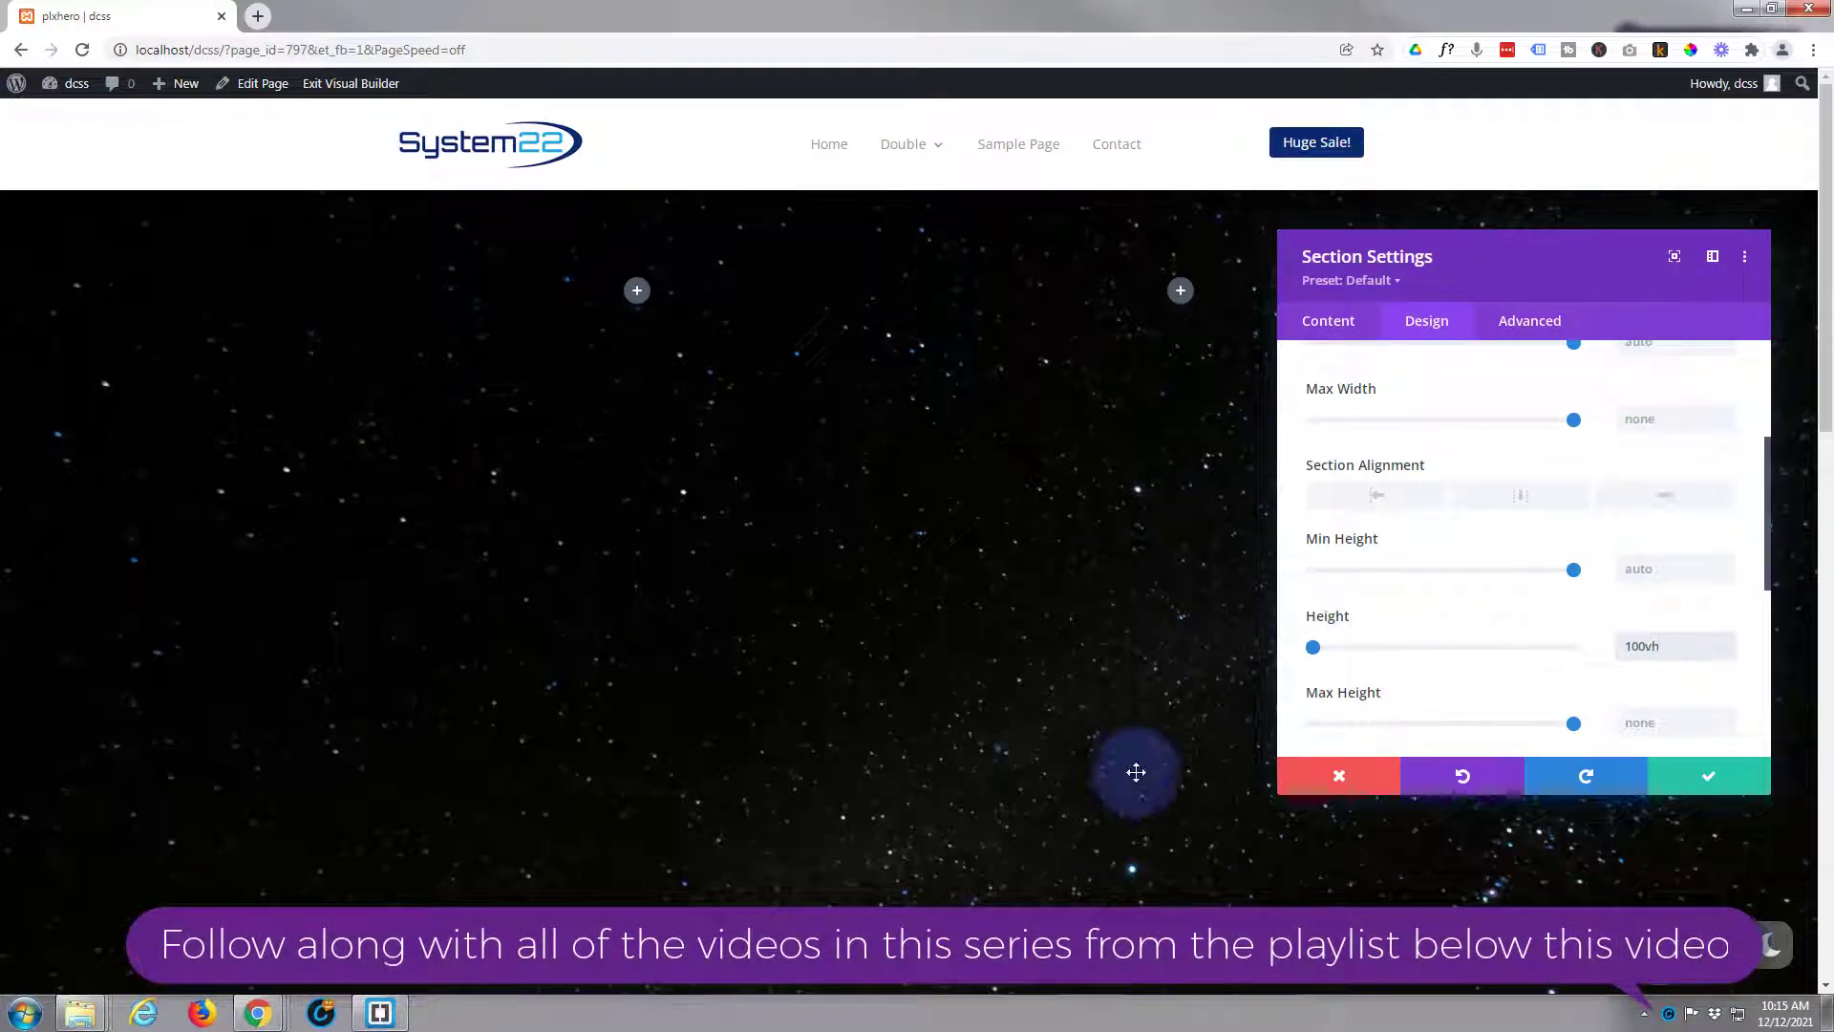
scroll(1134, 745, down, 2)
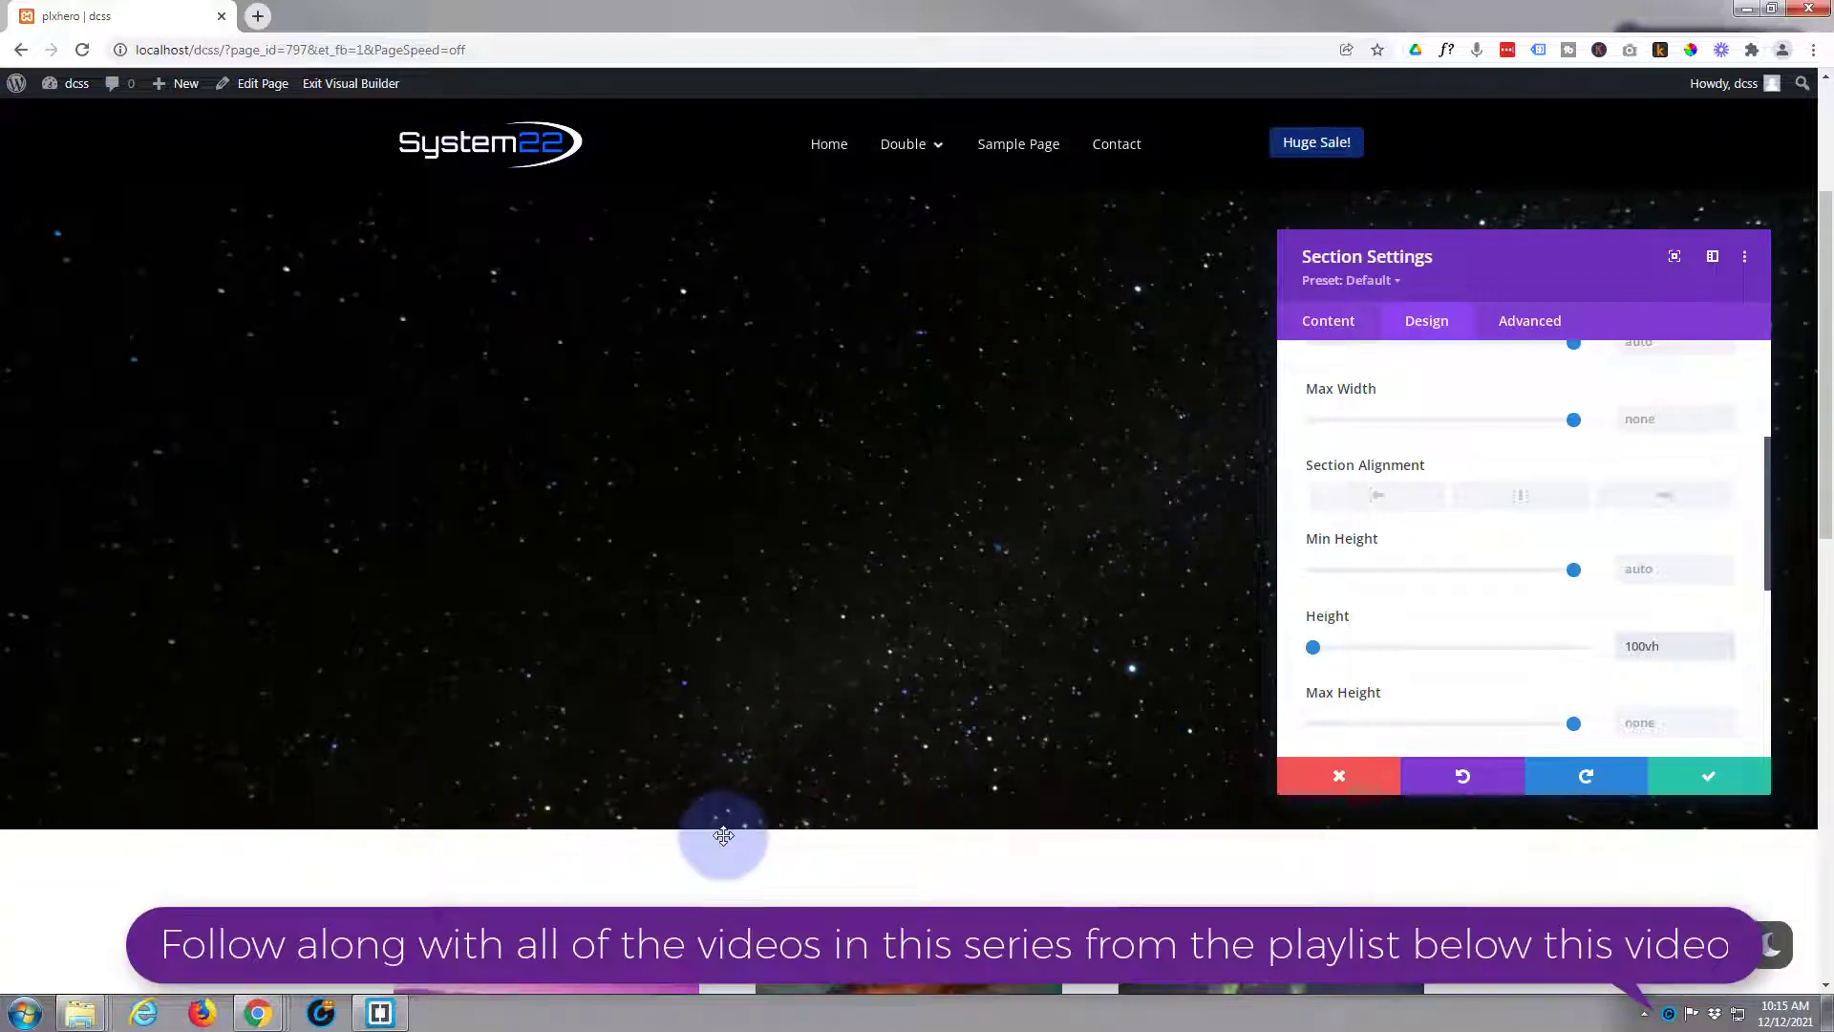
scroll(725, 831, down, 3)
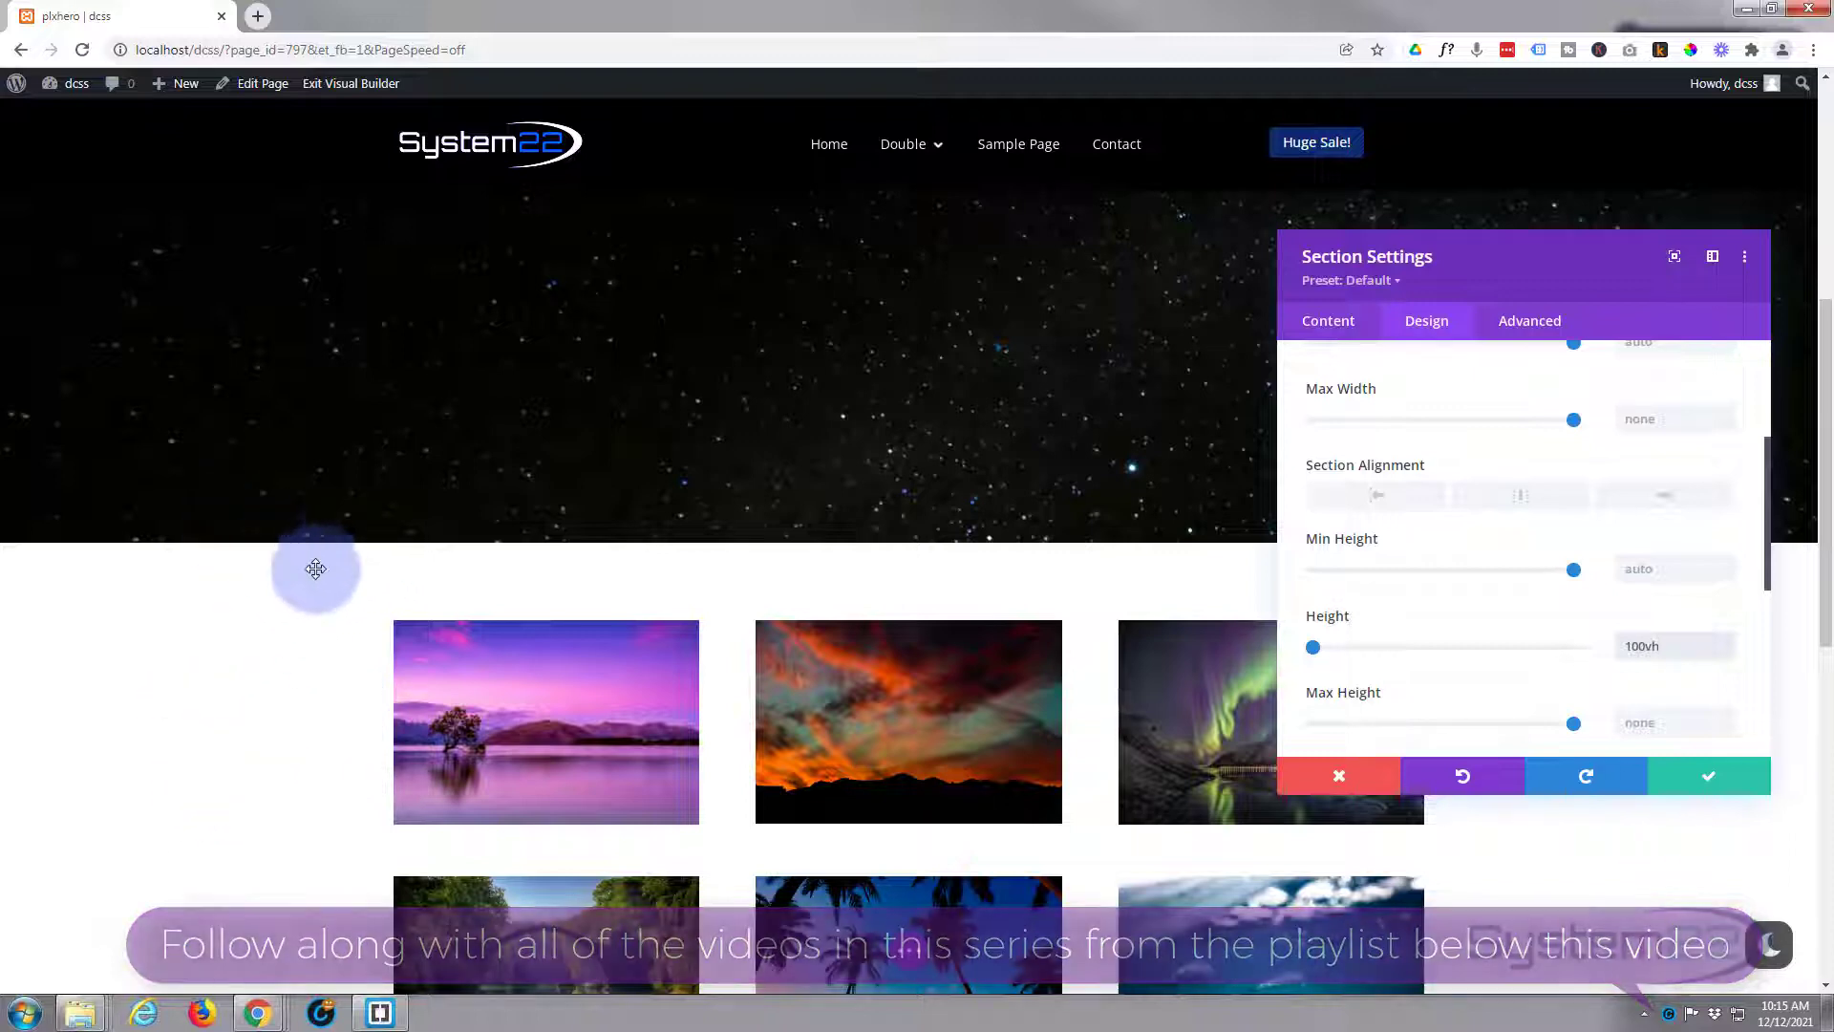
click(258, 808)
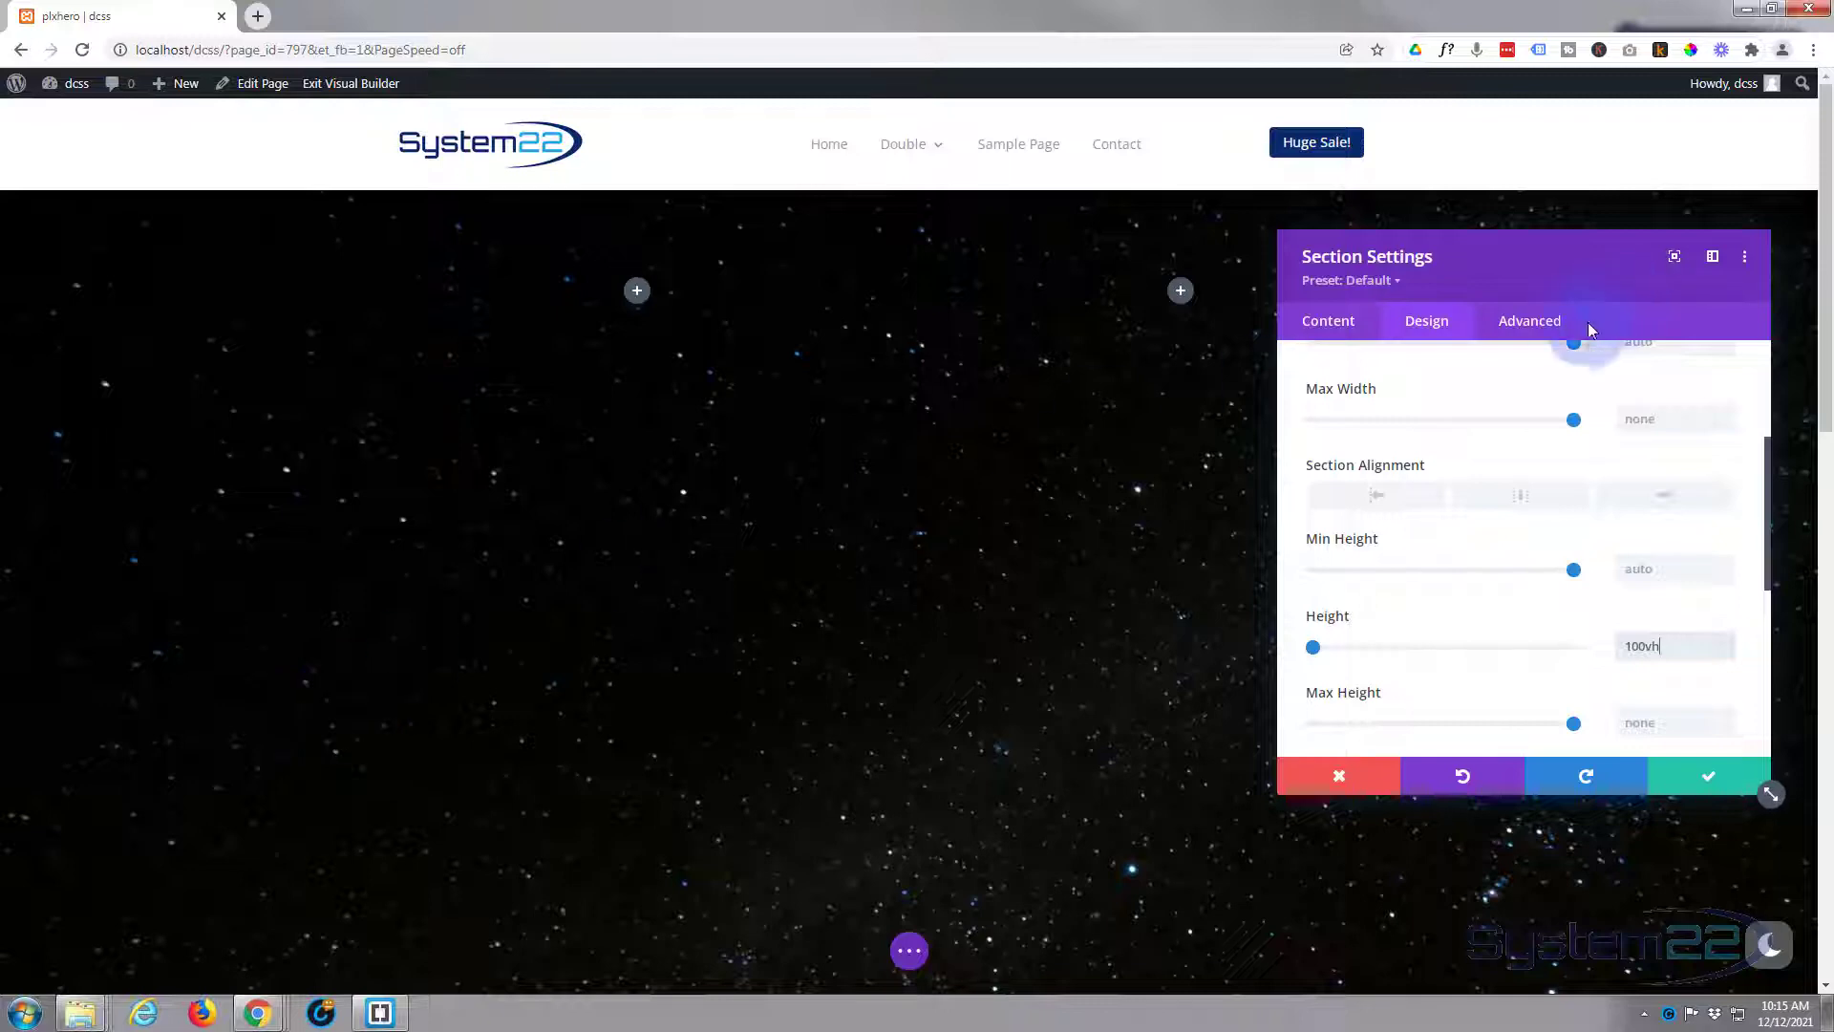
Set the section's horizontal and vertical overflow to Hidden and save the section settings.
click(1531, 322)
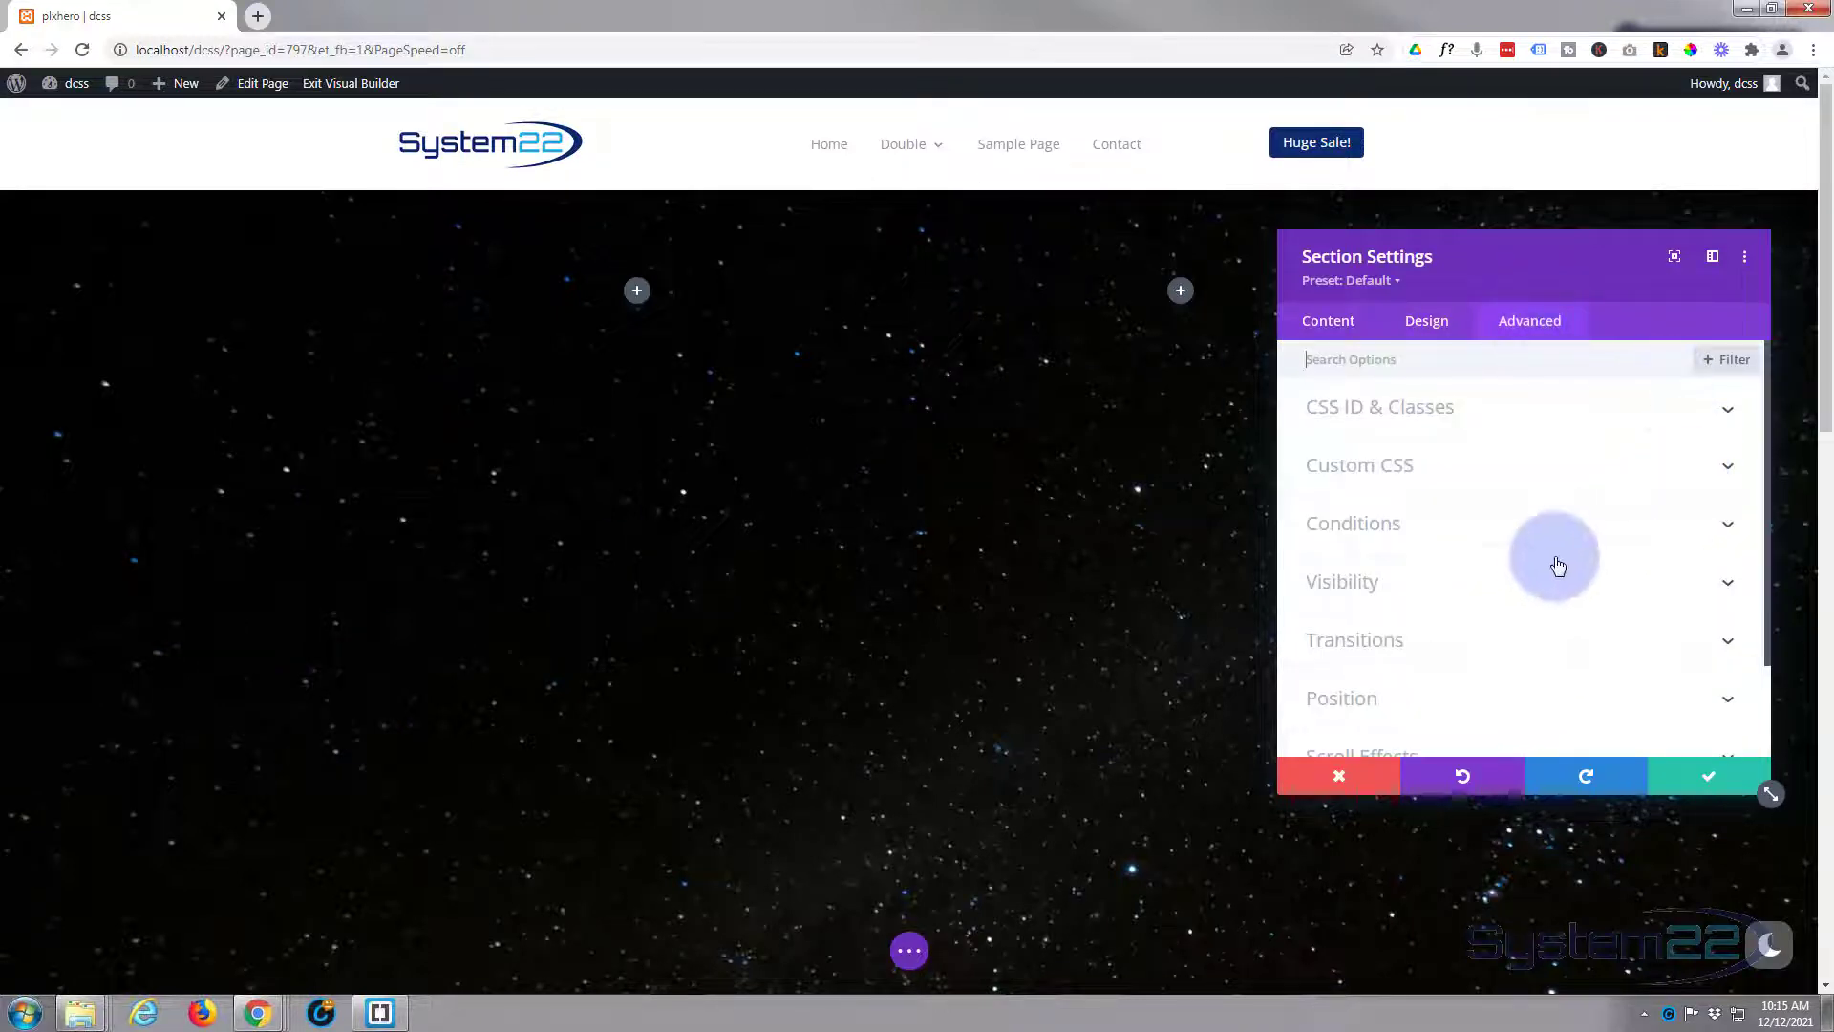
click(1535, 584)
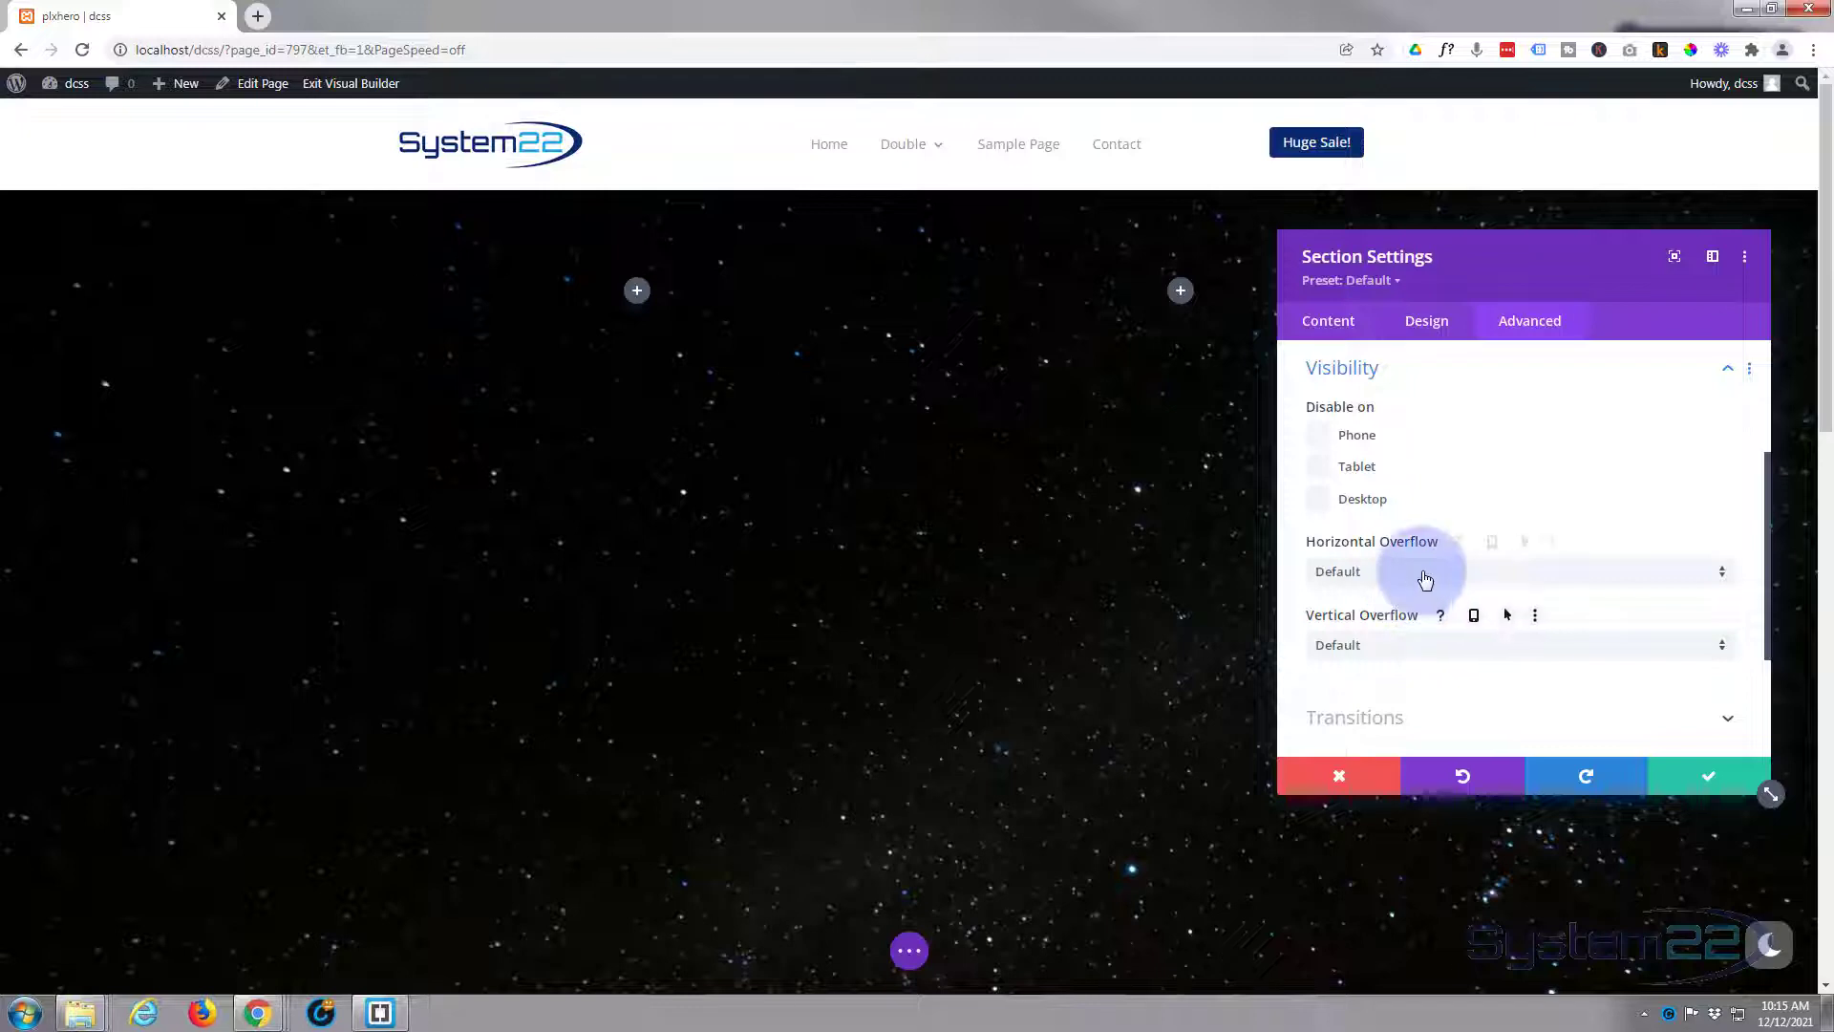
click(1424, 578)
click(1402, 686)
click(1426, 656)
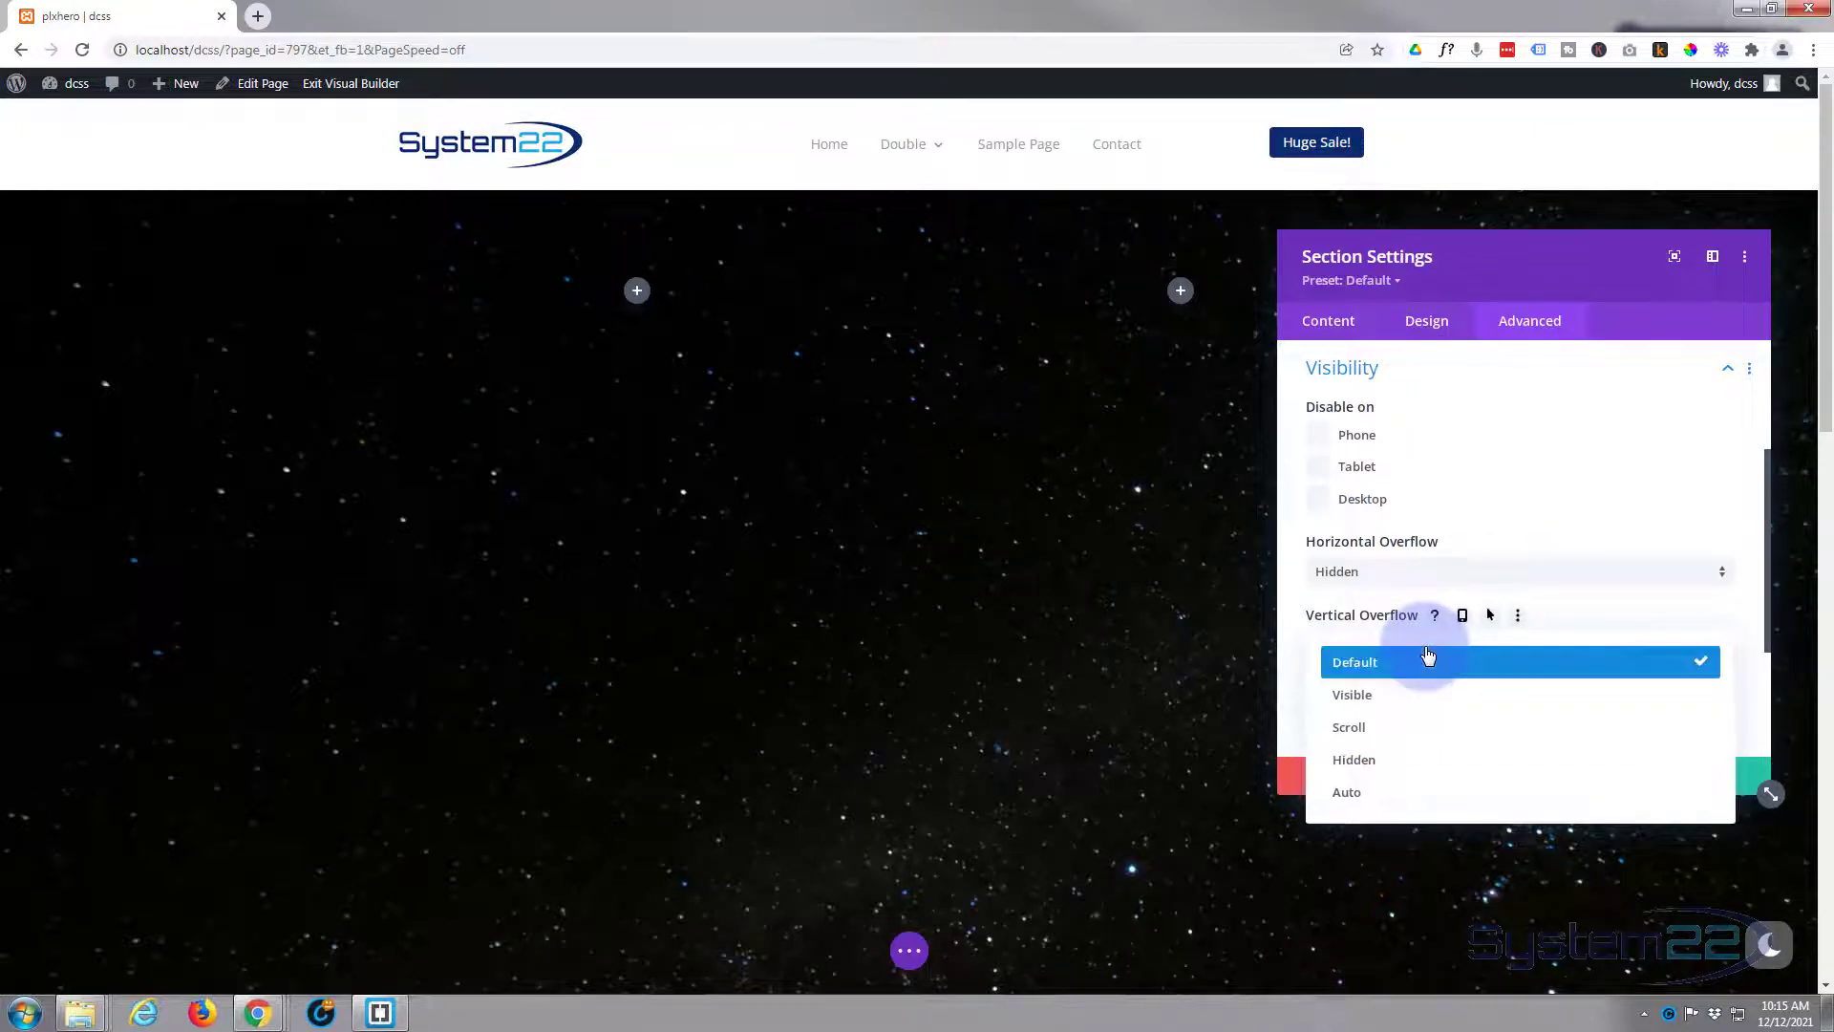
click(1392, 764)
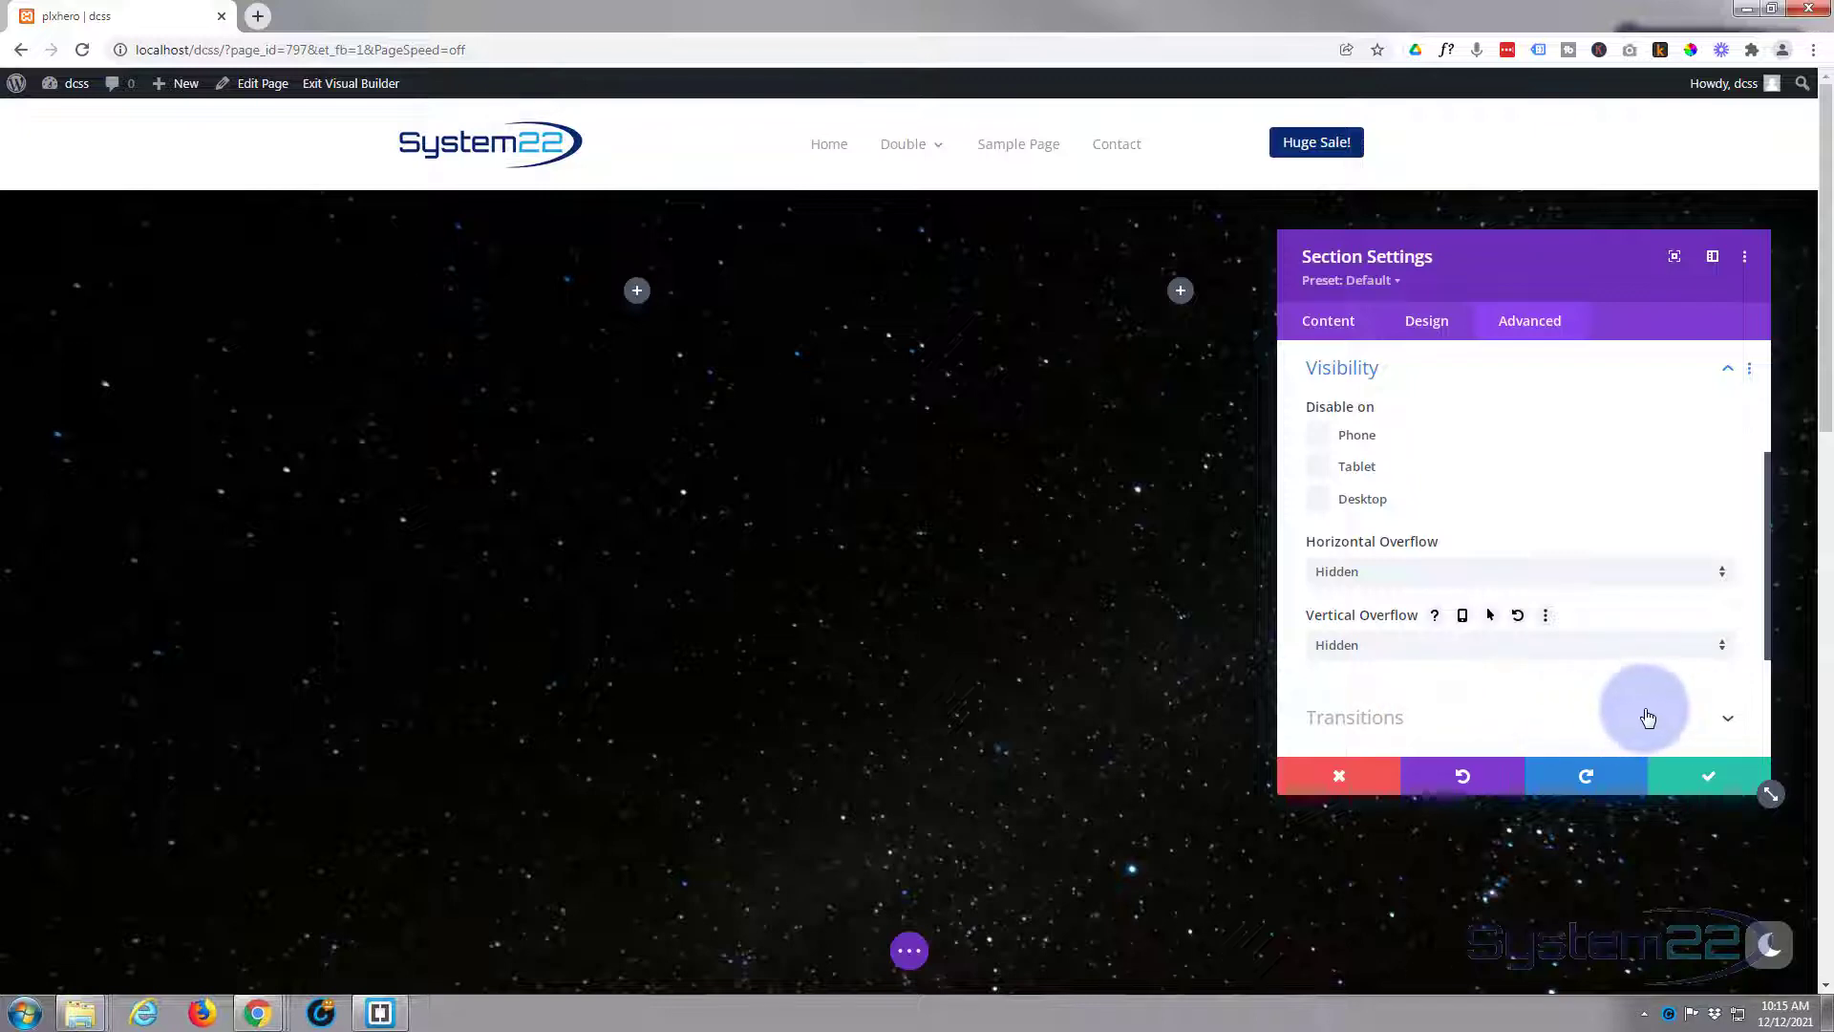
click(1713, 782)
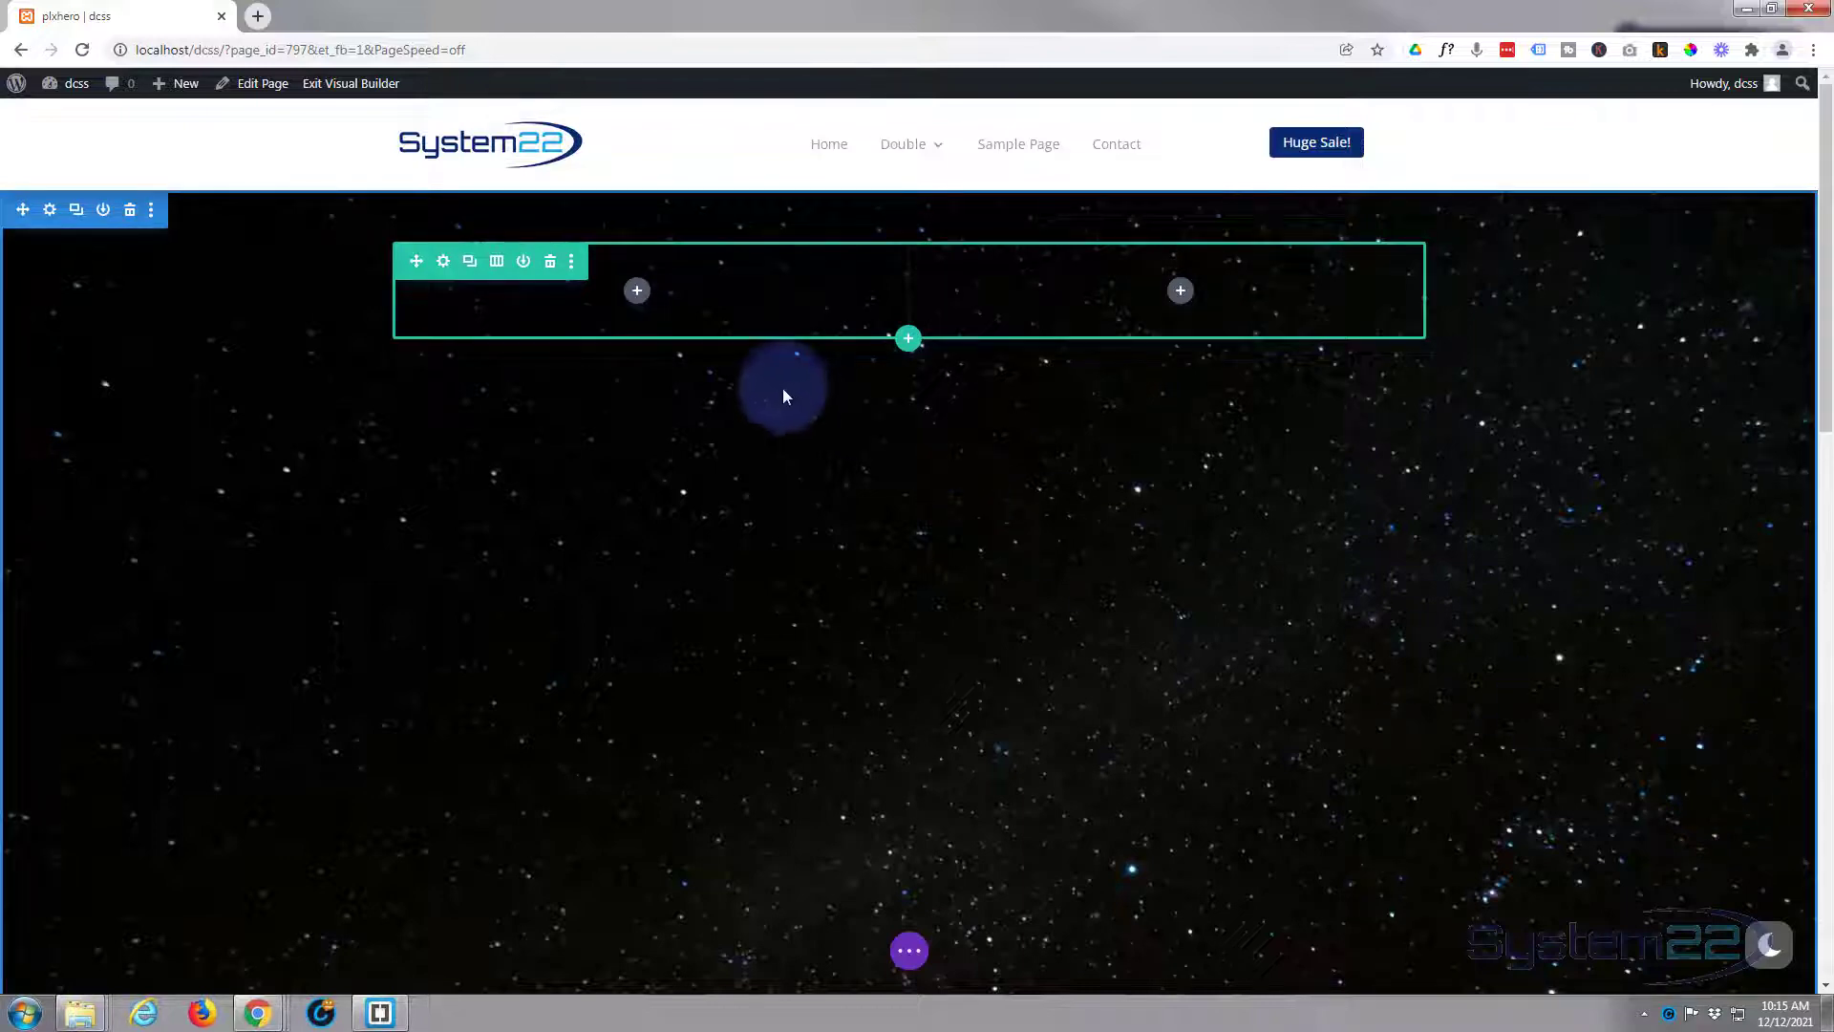
Insert an Image module into the first column of the hero section's two-column row.
click(638, 291)
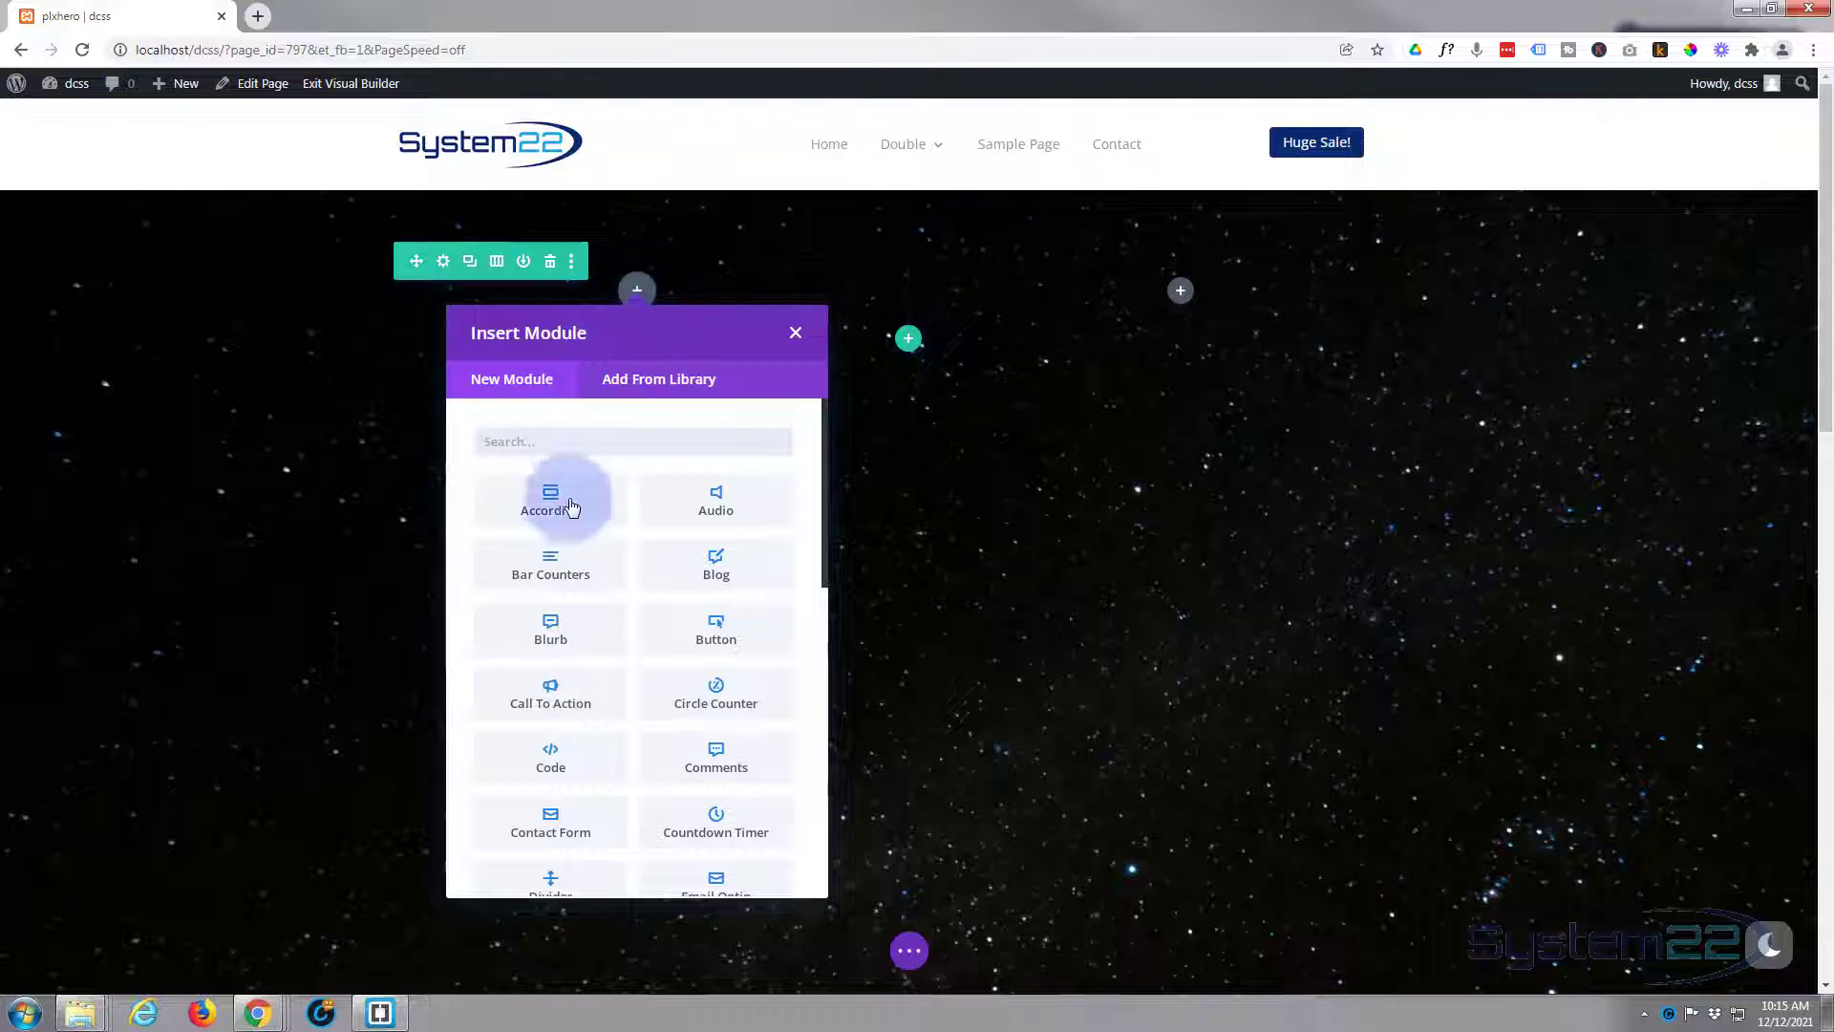
scroll(571, 638, down, 2)
scroll(576, 640, down, 1)
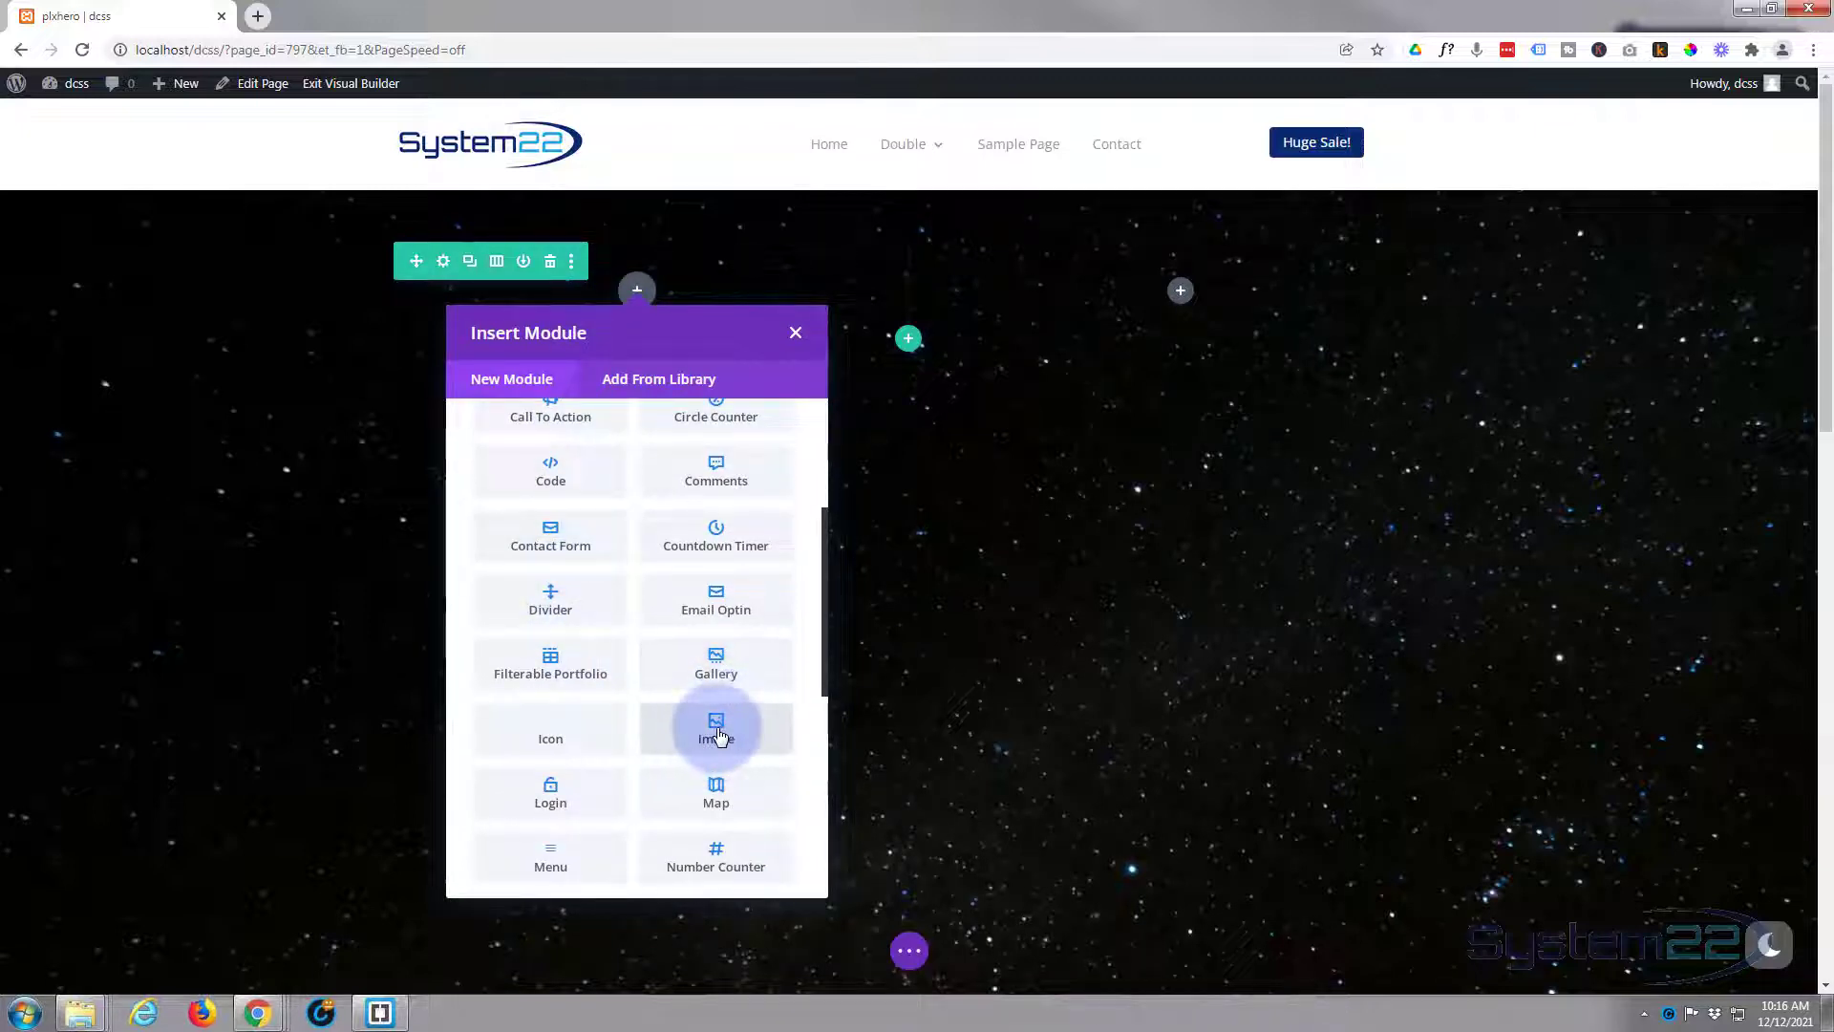
scroll(627, 548, down, 5)
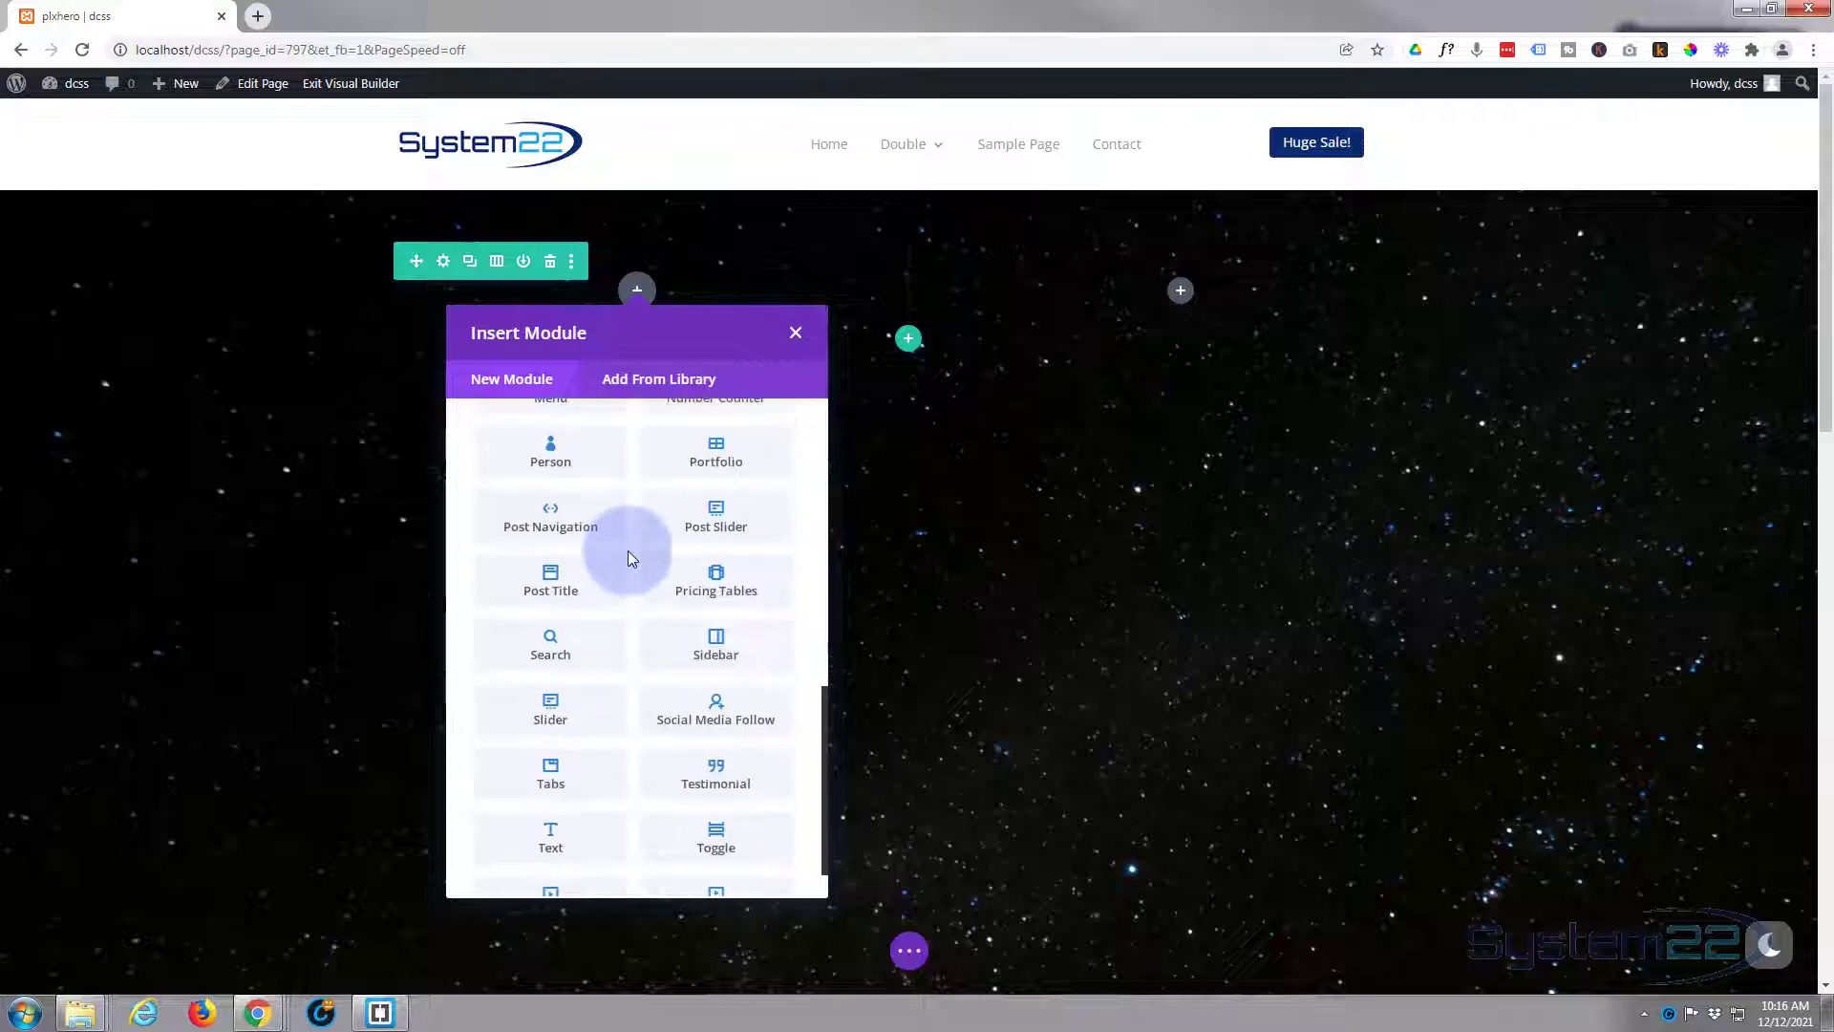
scroll(595, 724, up, 6)
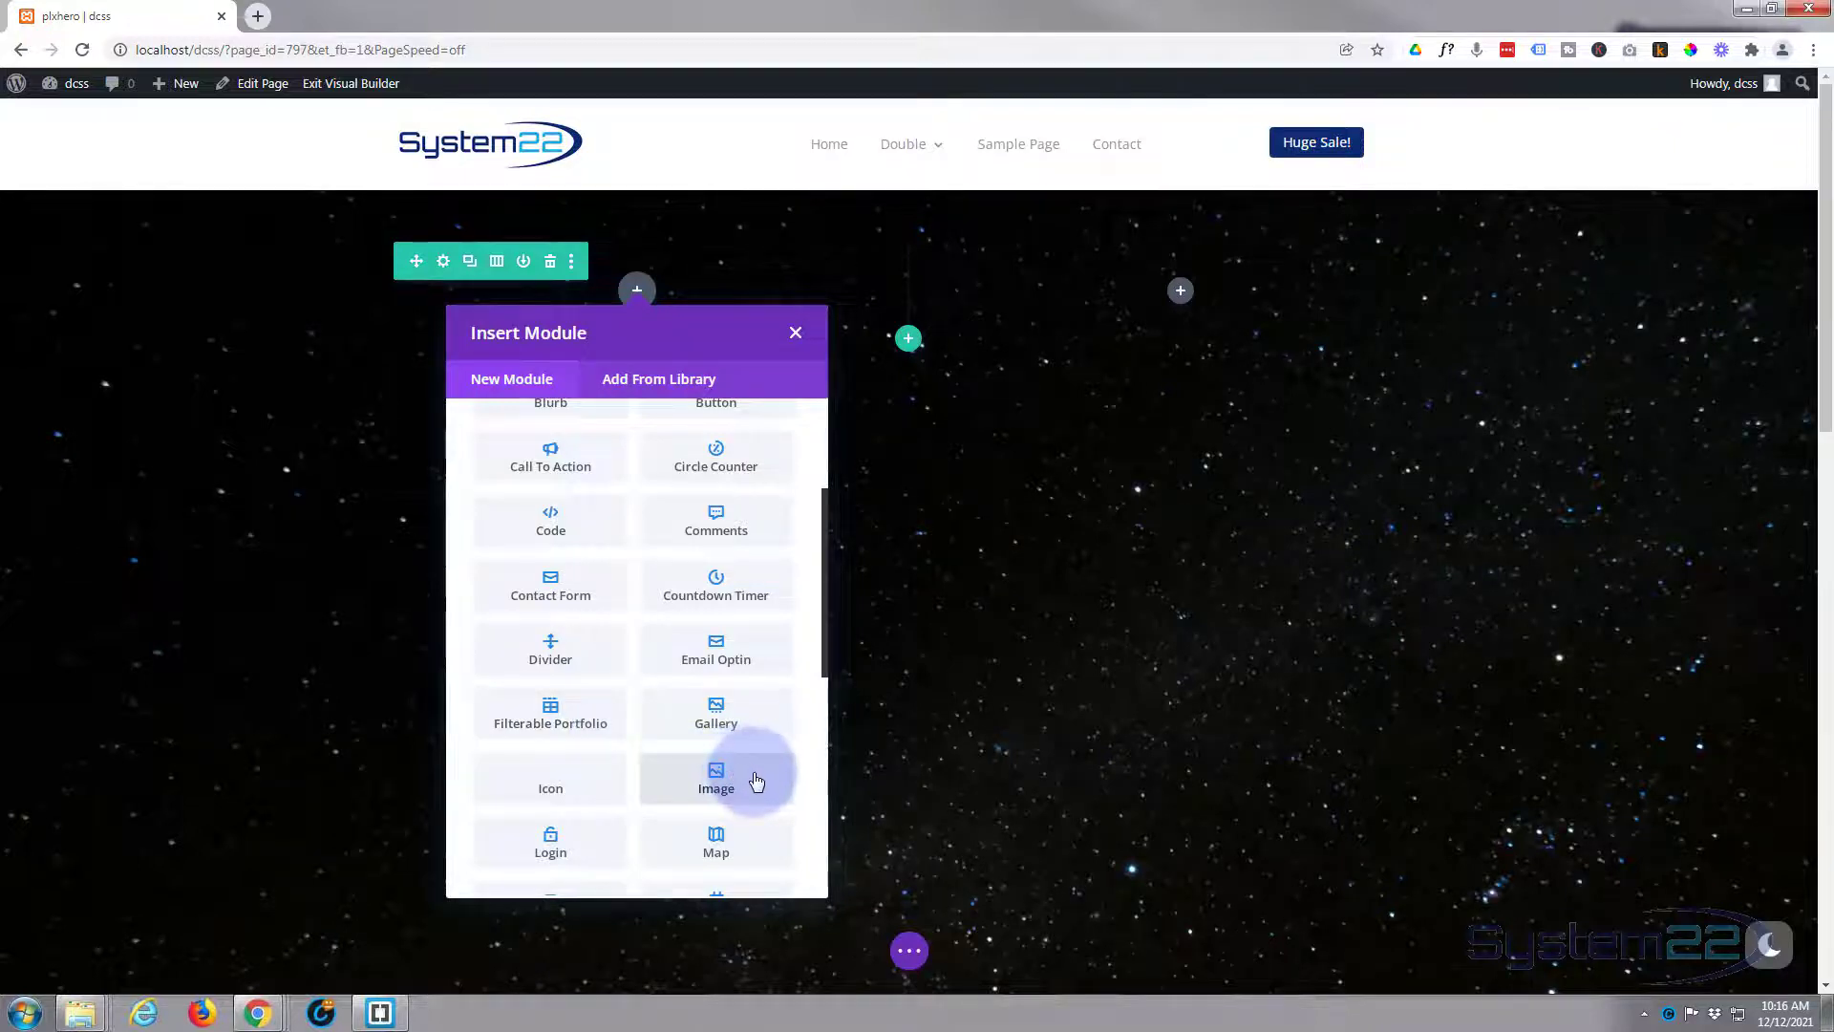
click(757, 781)
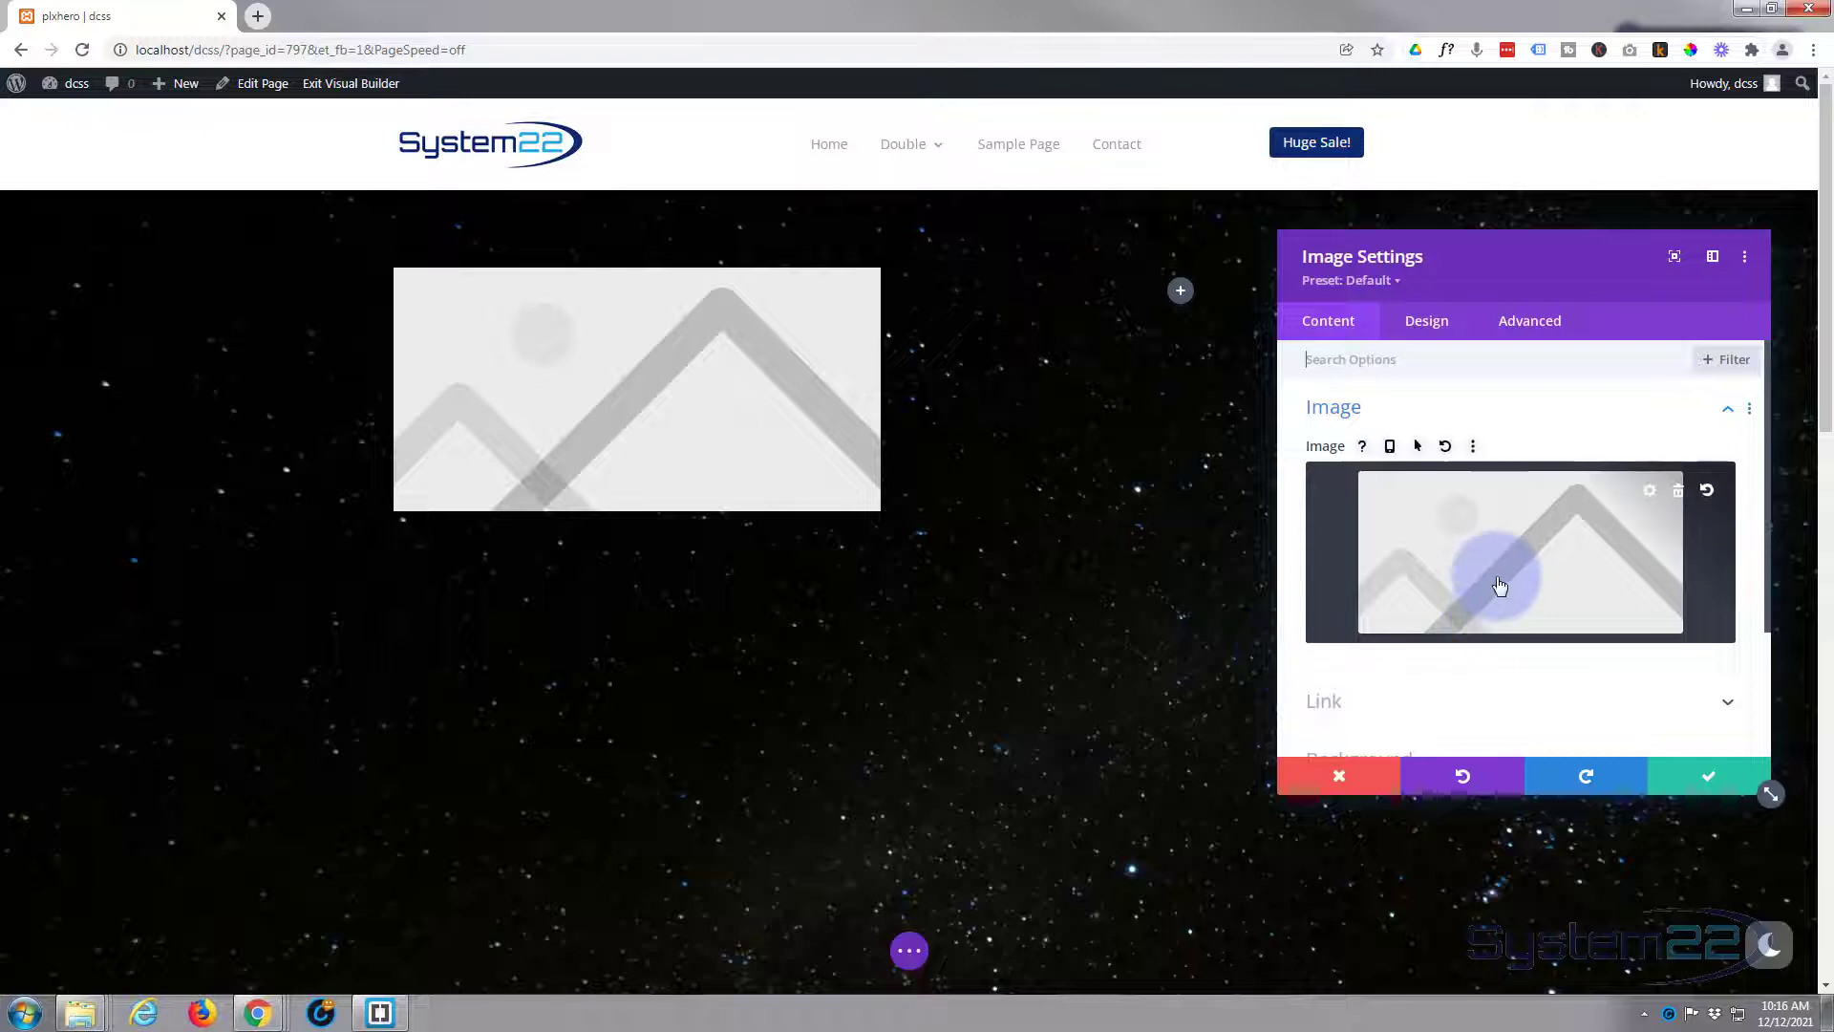
Set earth.png from the media library as the Image module's picture.
click(1531, 570)
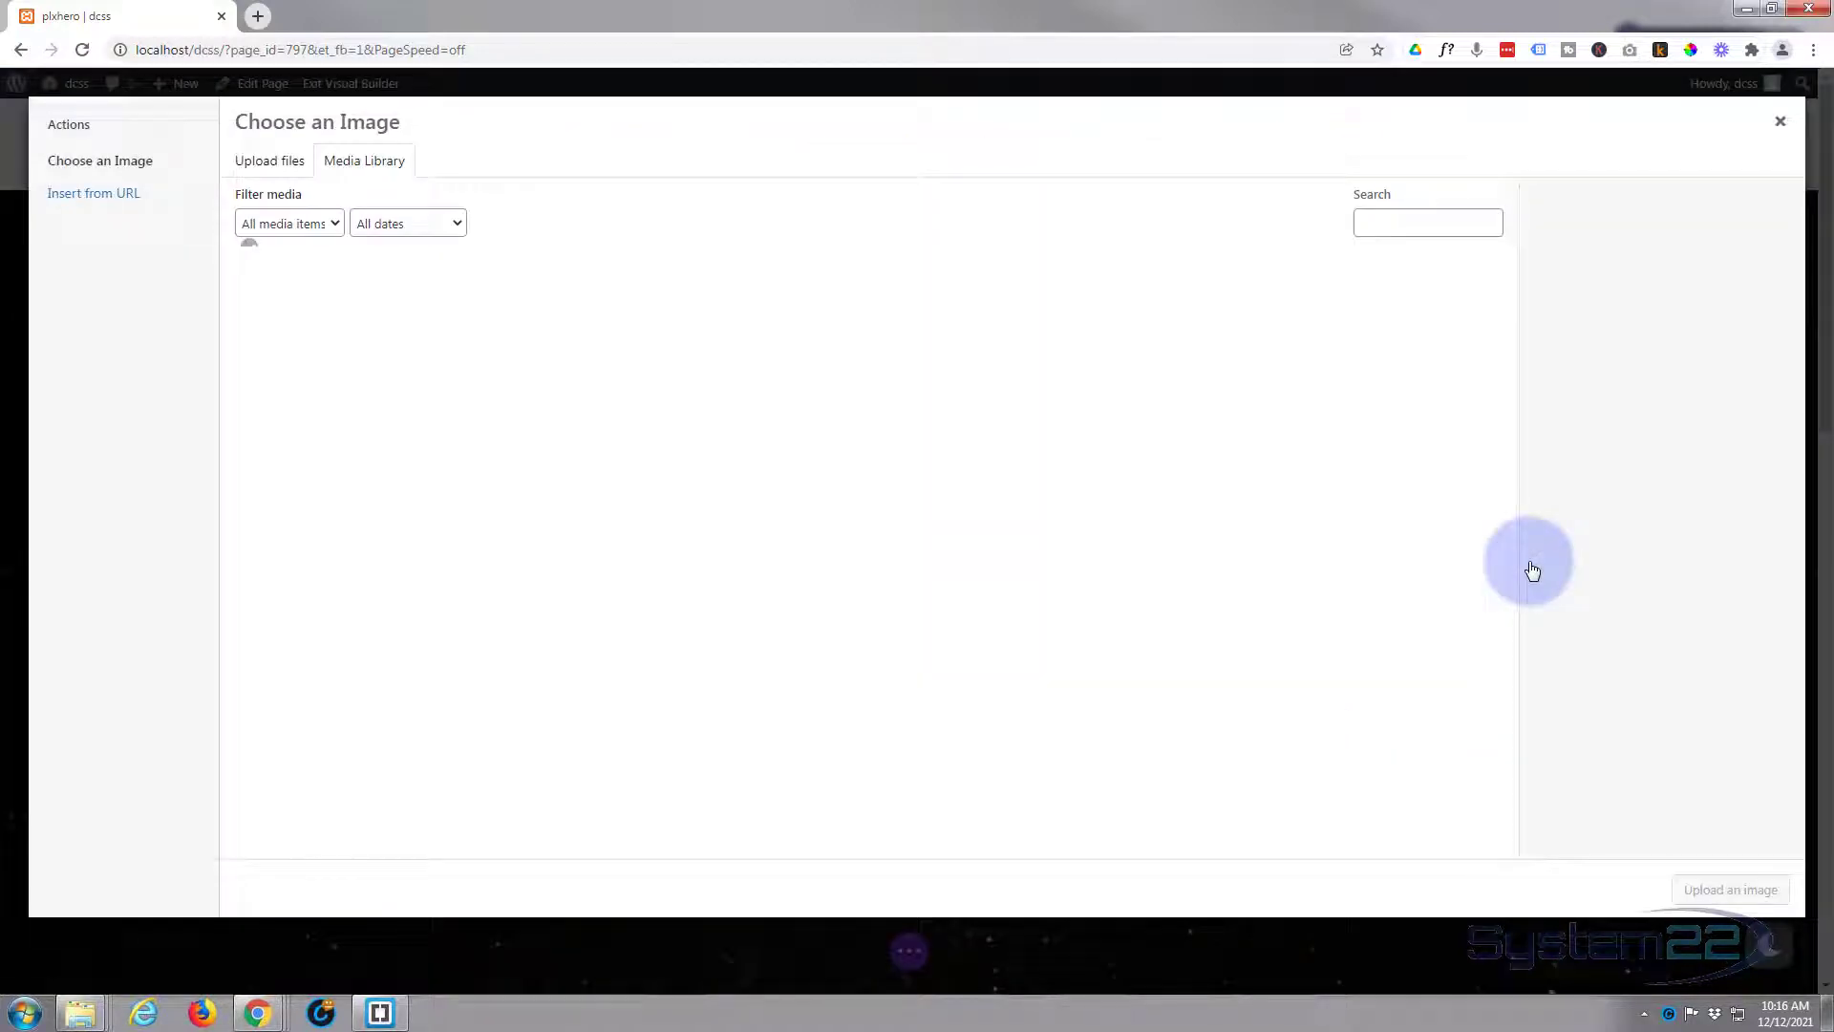
click(300, 328)
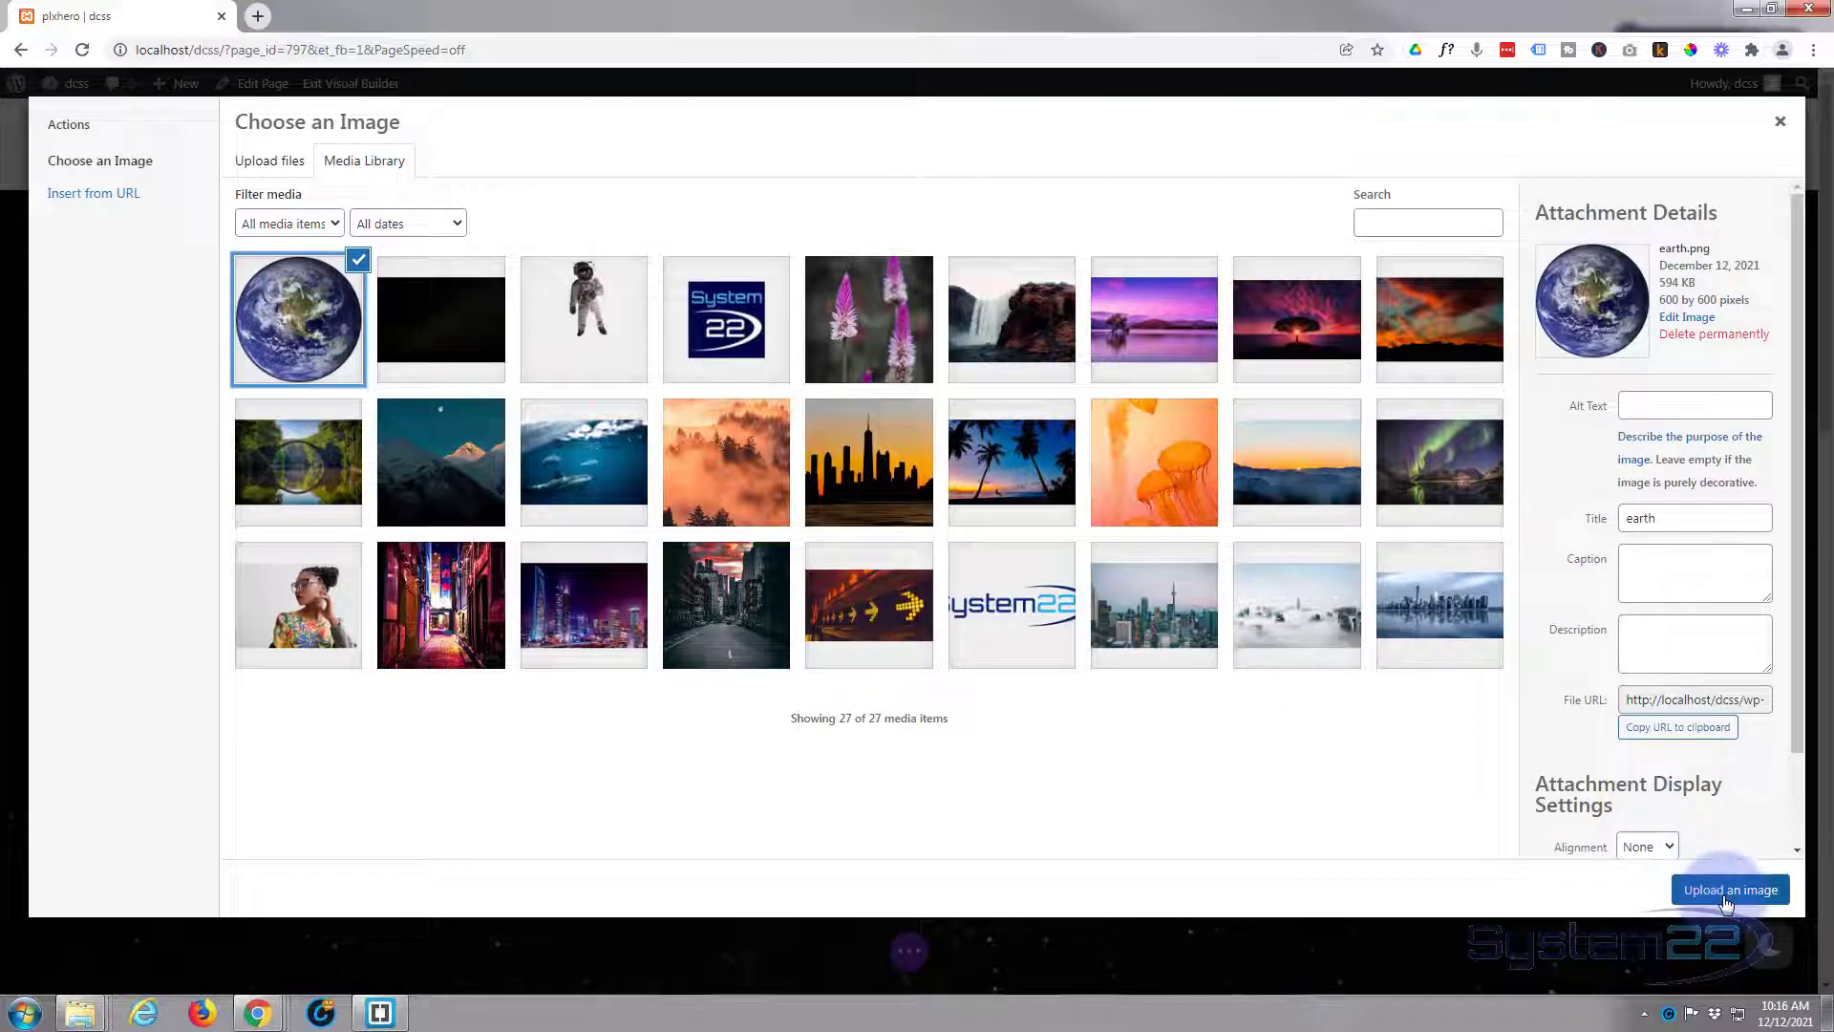
click(1727, 891)
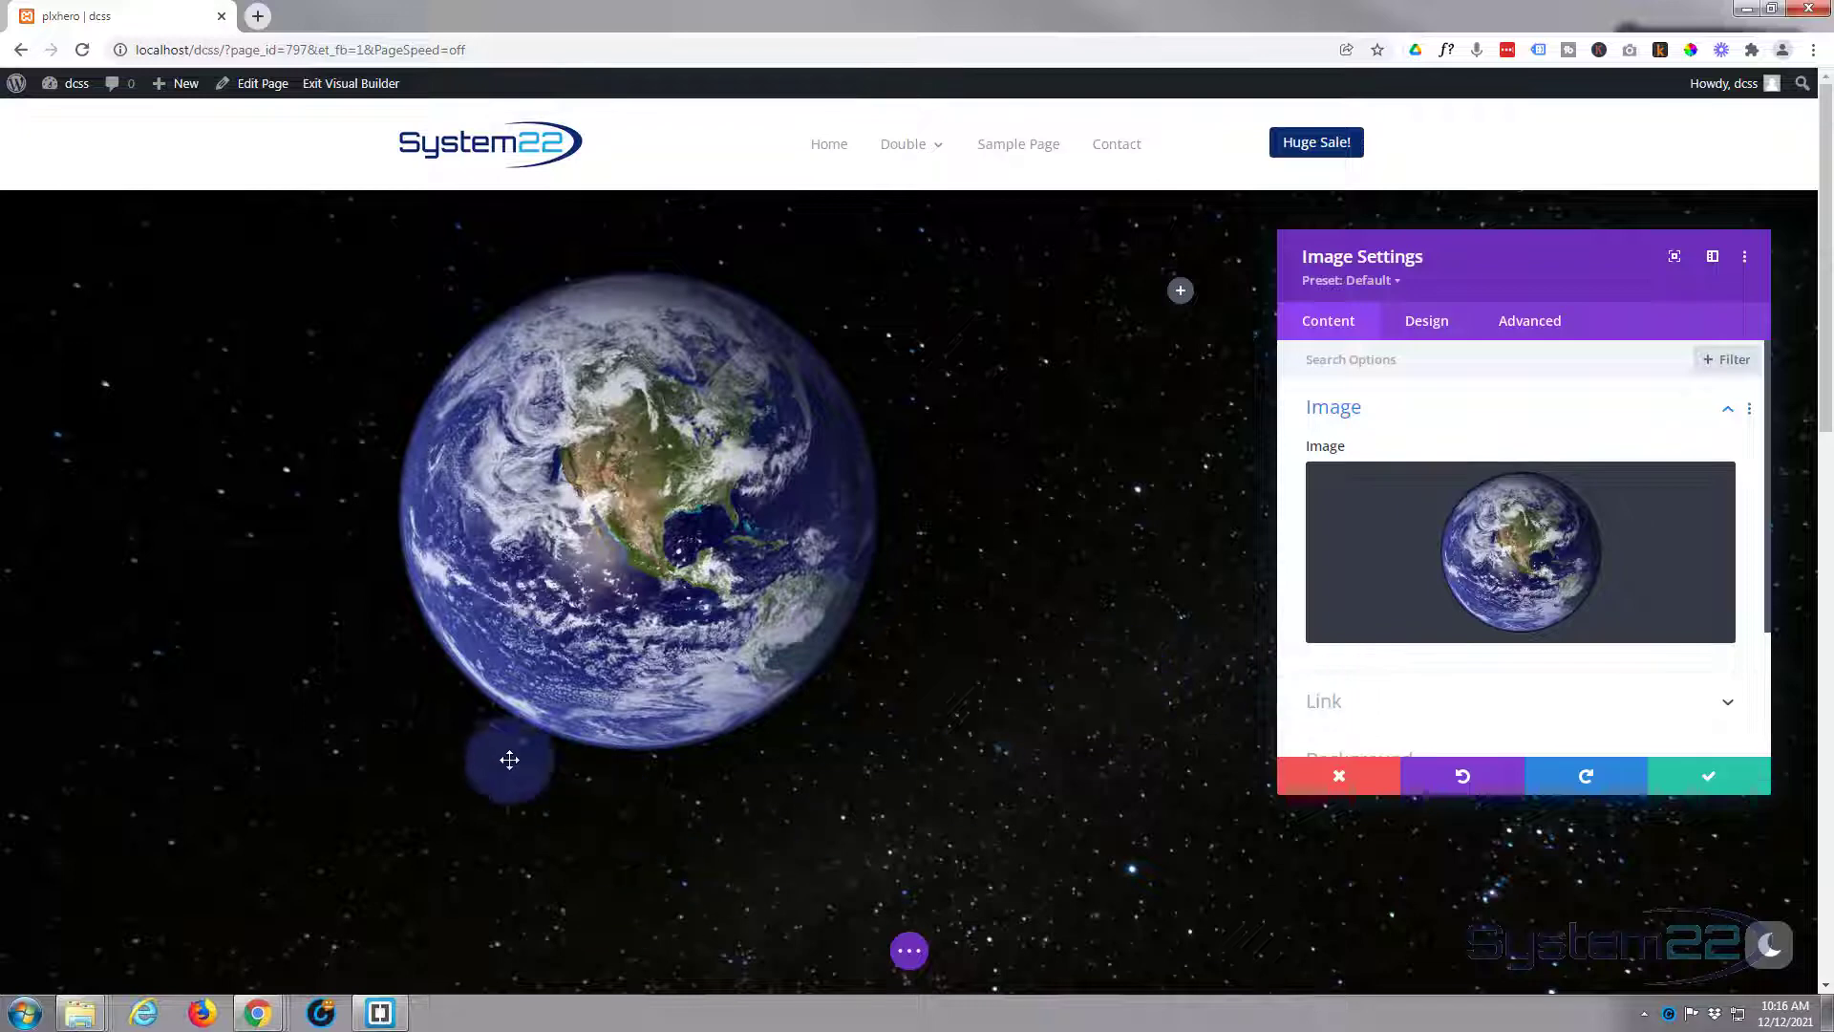
scroll(1425, 563, down, 1)
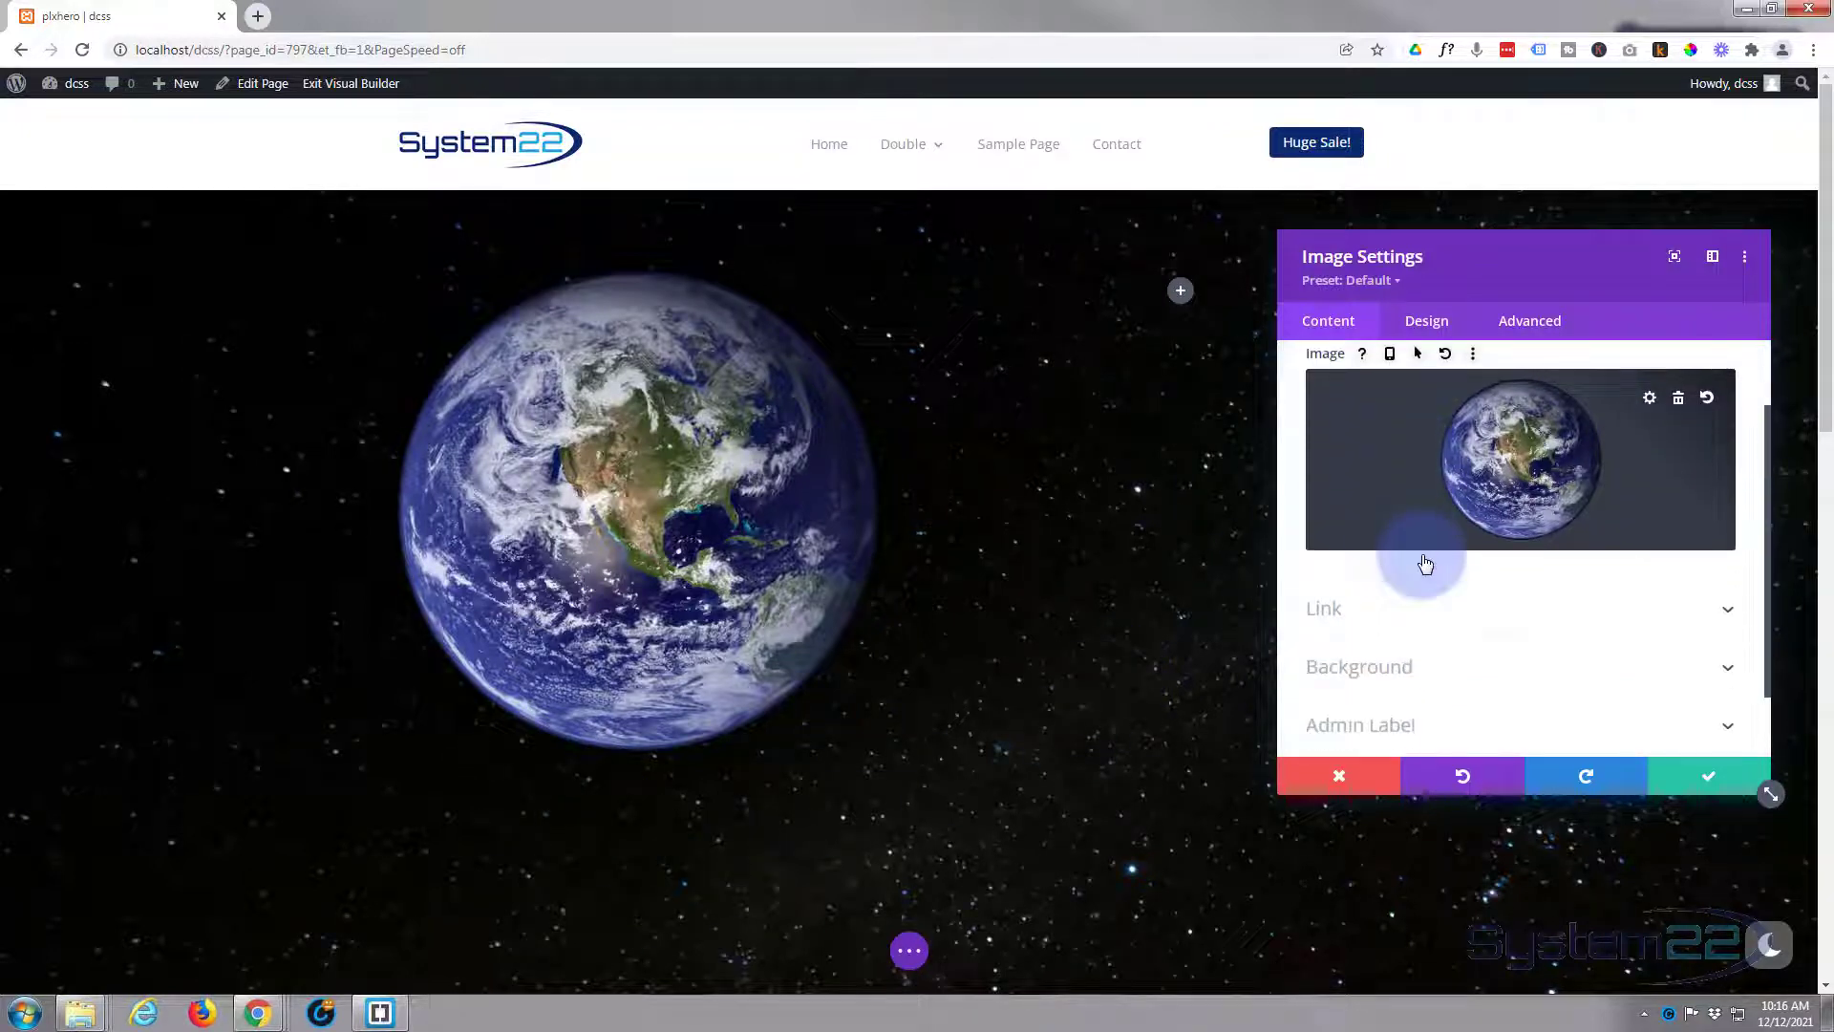
scroll(1395, 536, up, 1)
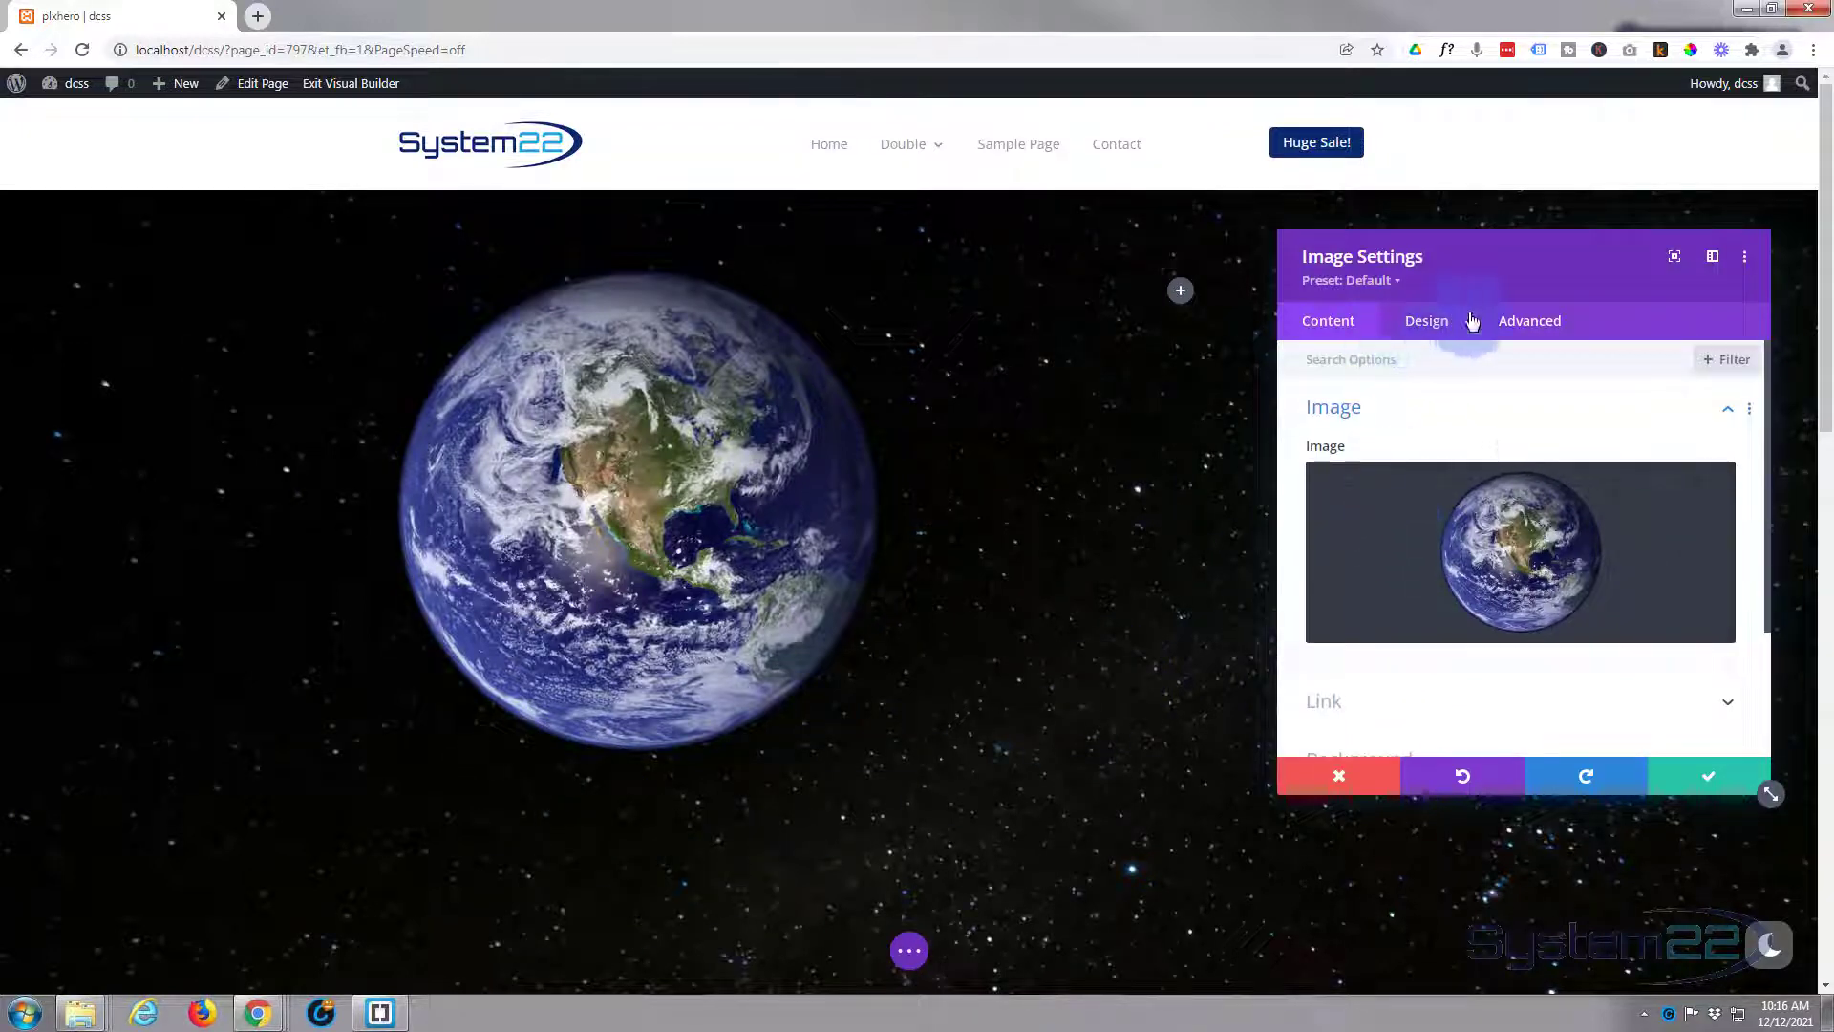
Enable the vertical motion scroll effect for the earth image.
click(1532, 322)
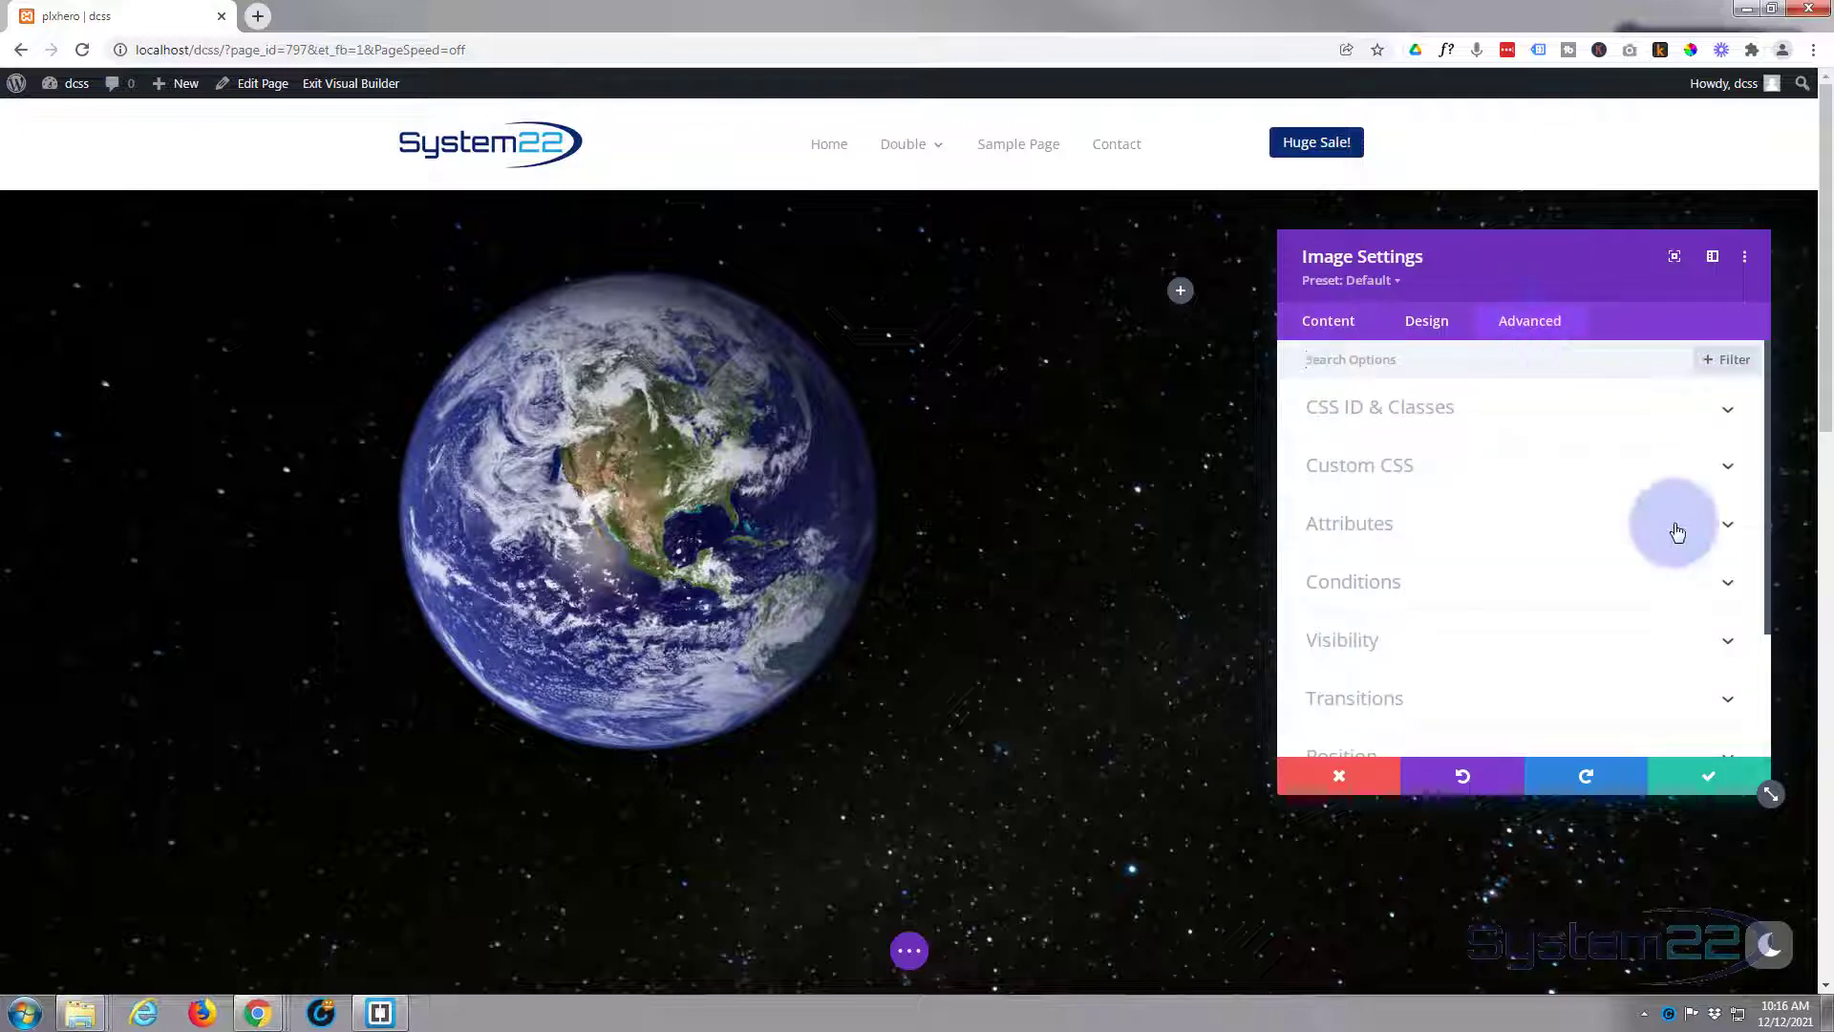
scroll(1635, 554, down, 2)
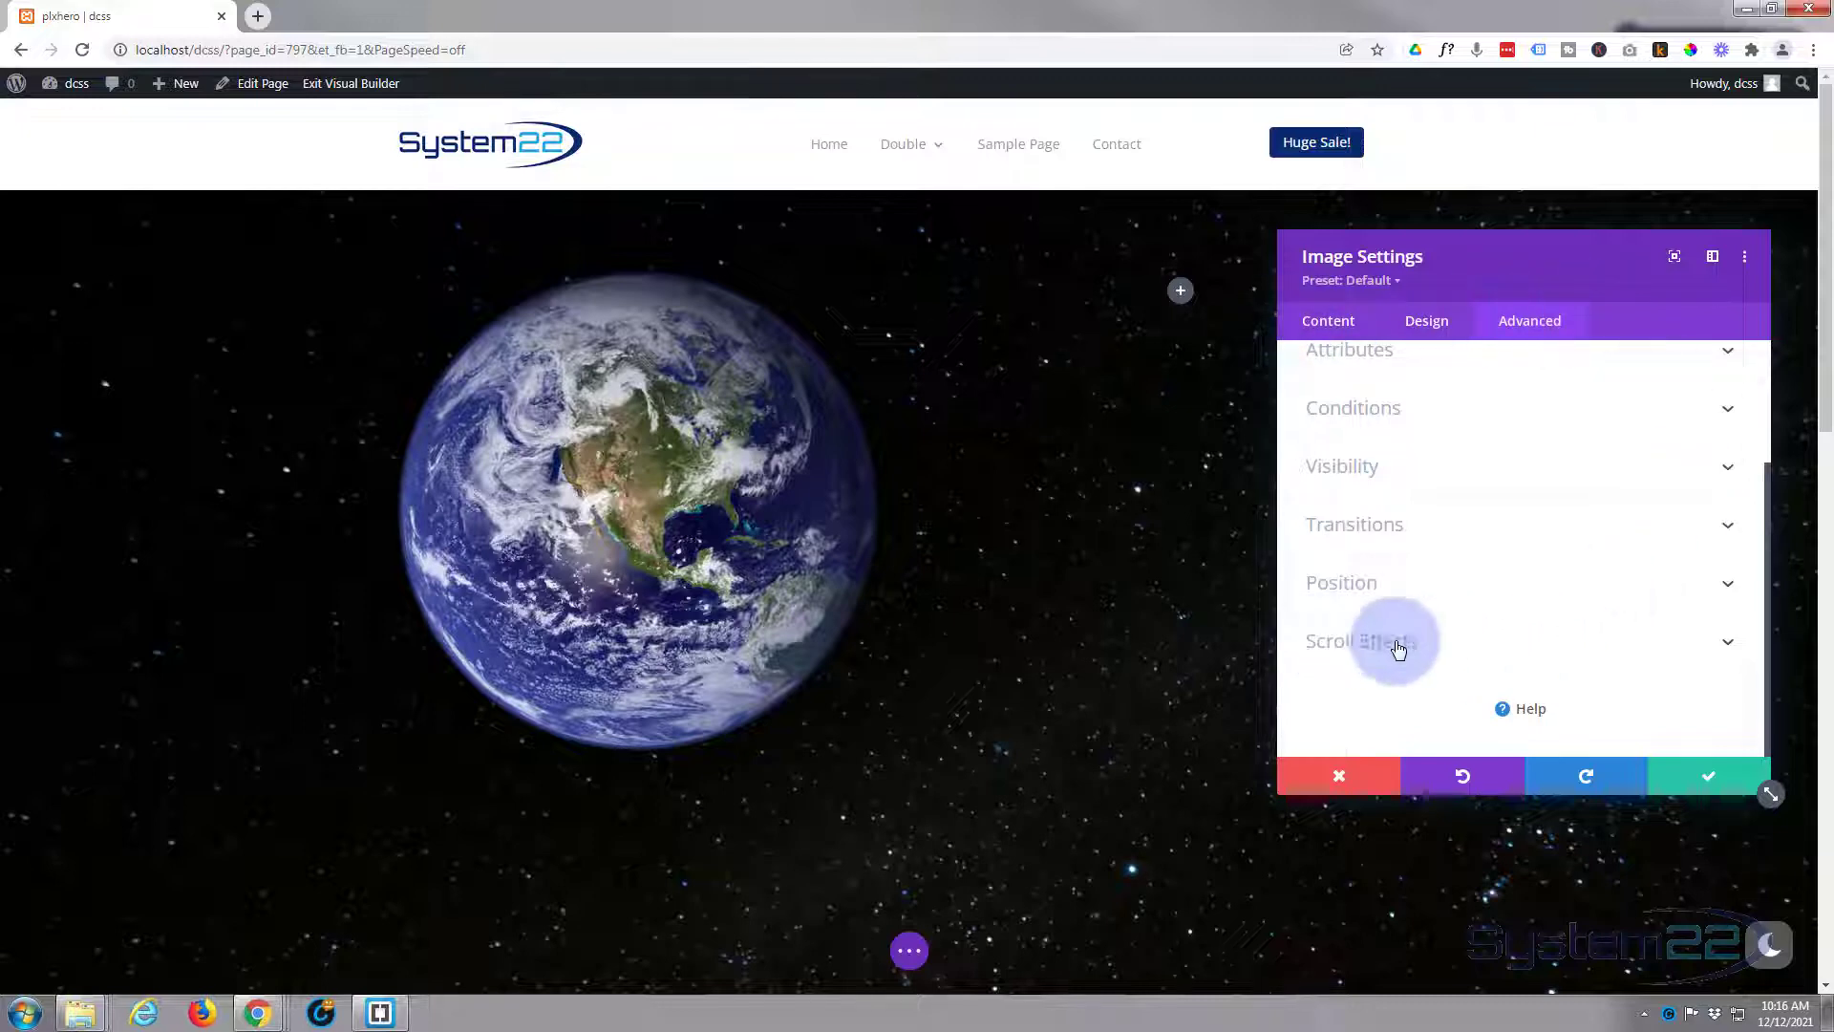
click(1503, 655)
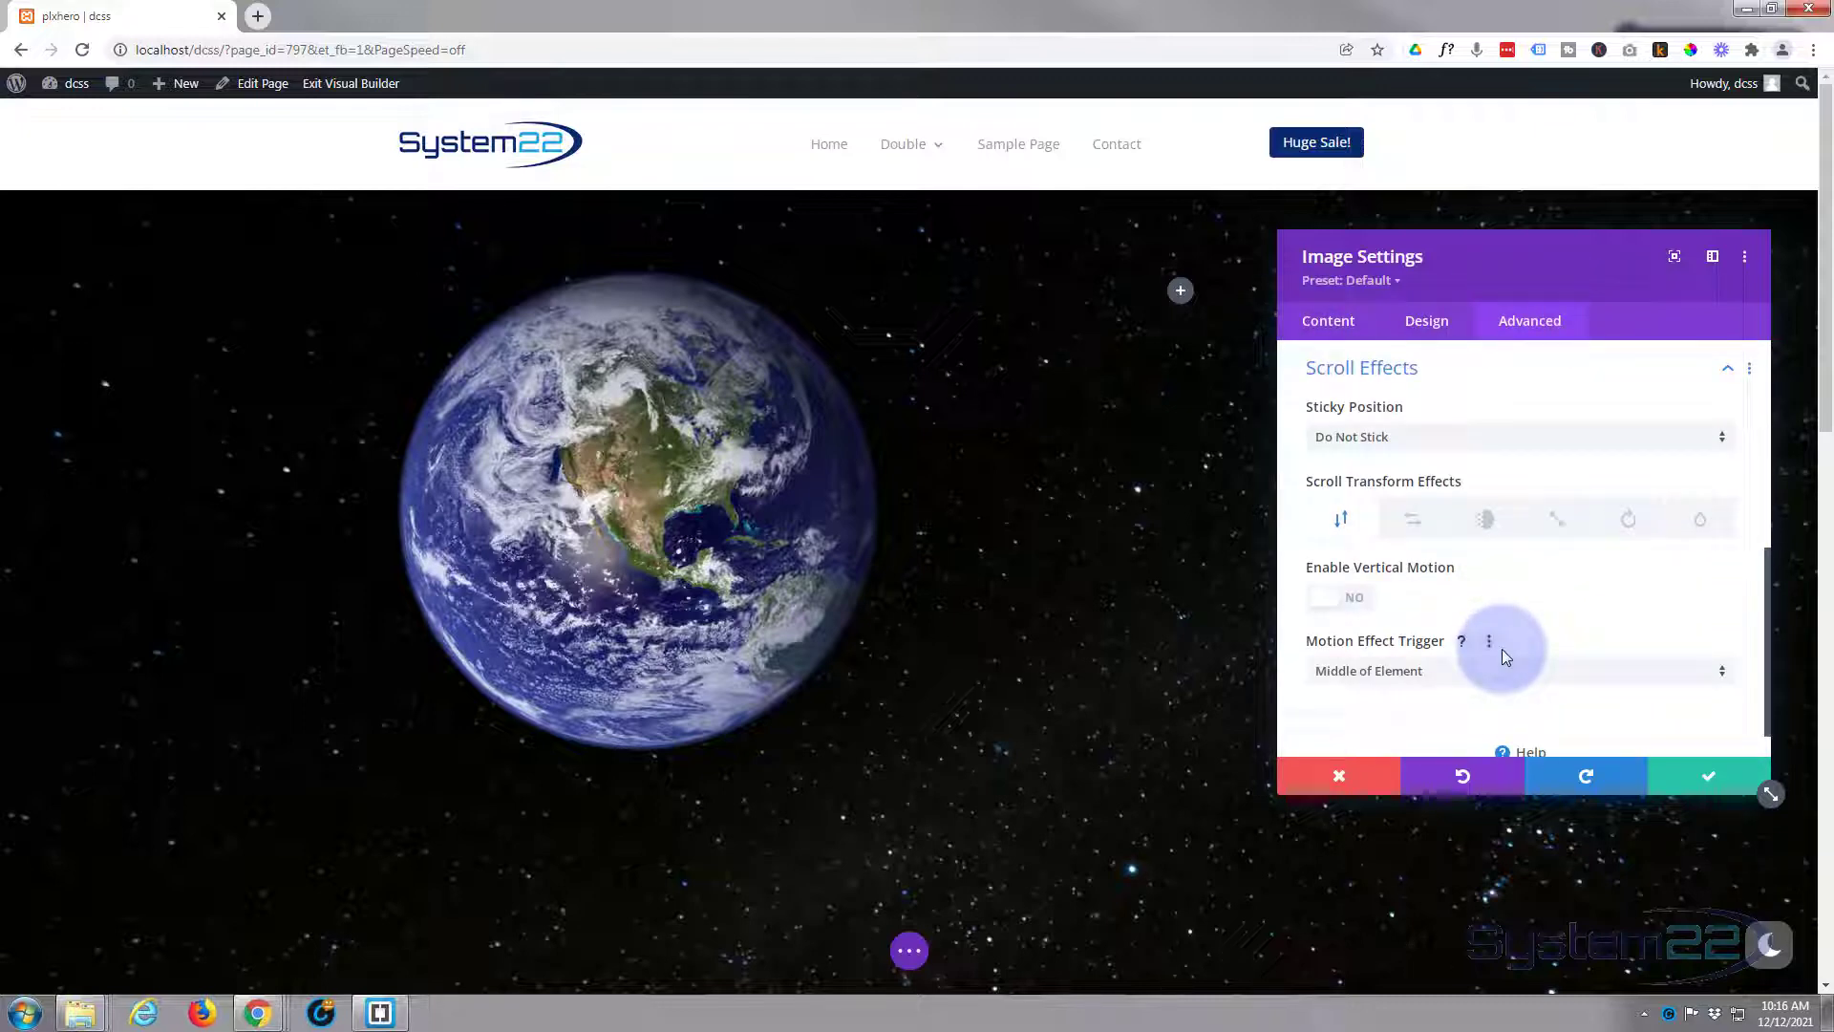
click(1343, 521)
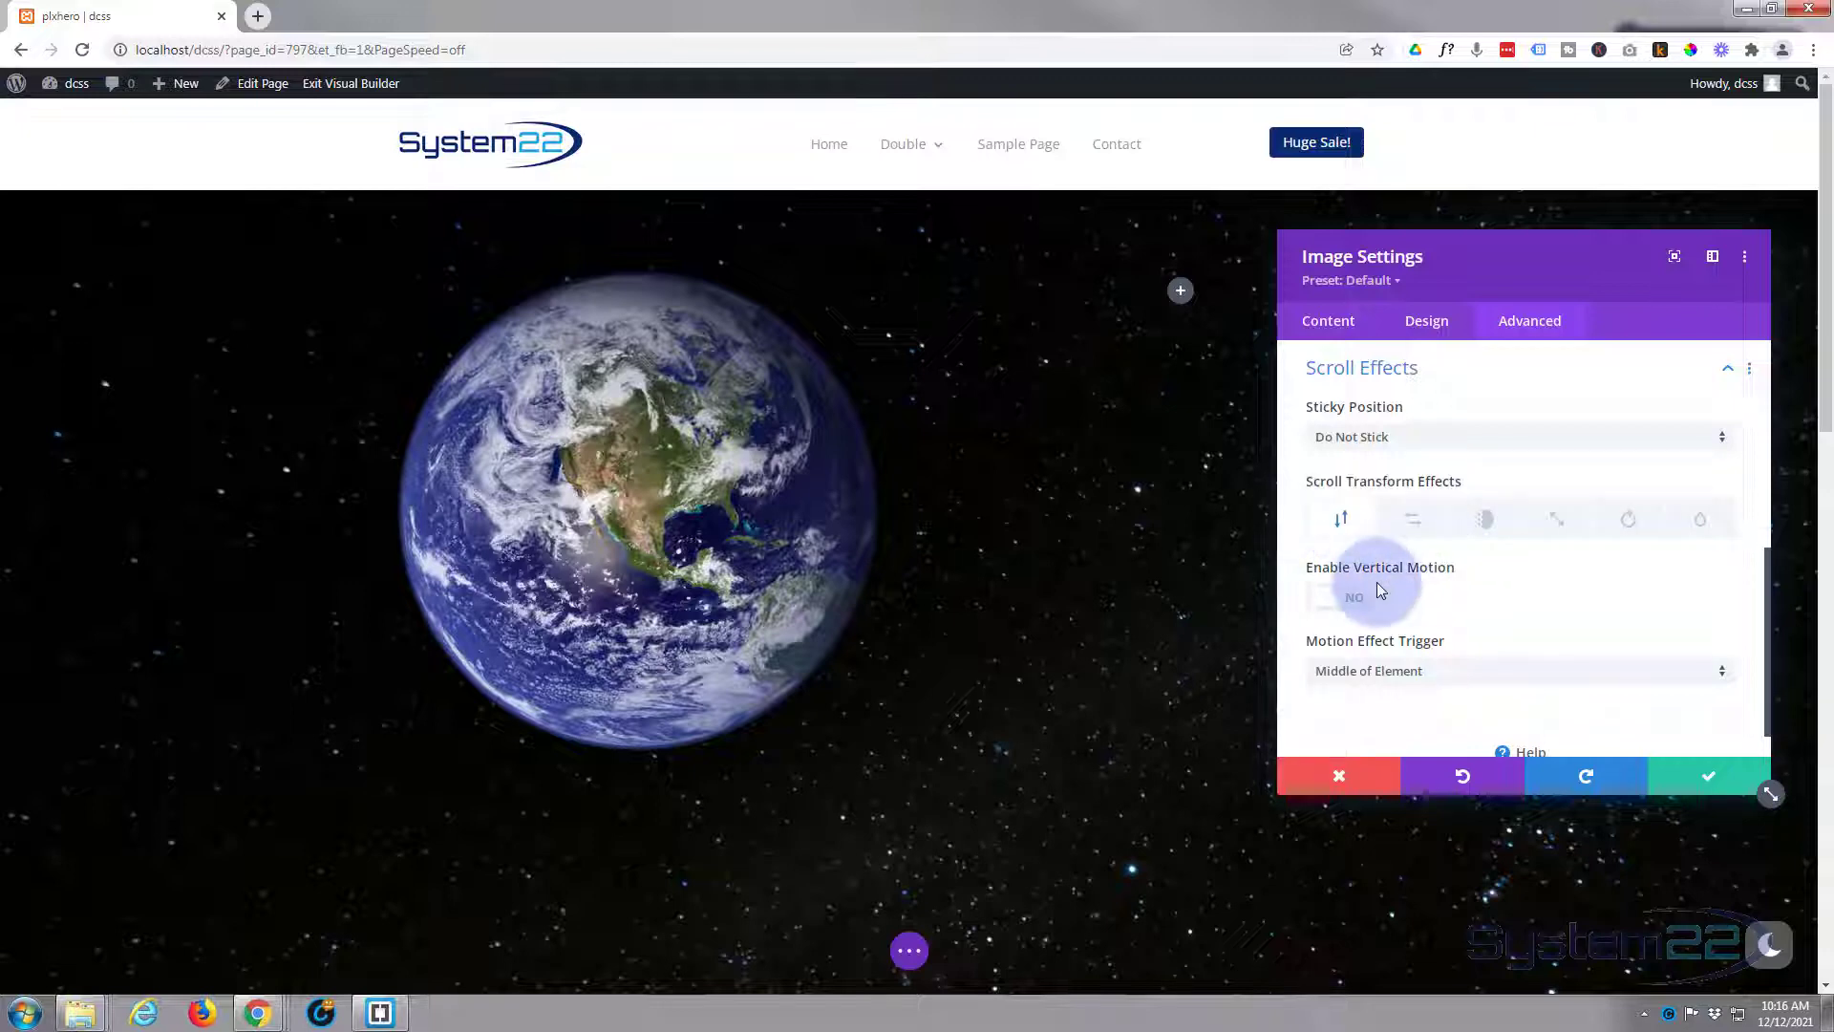
click(1349, 600)
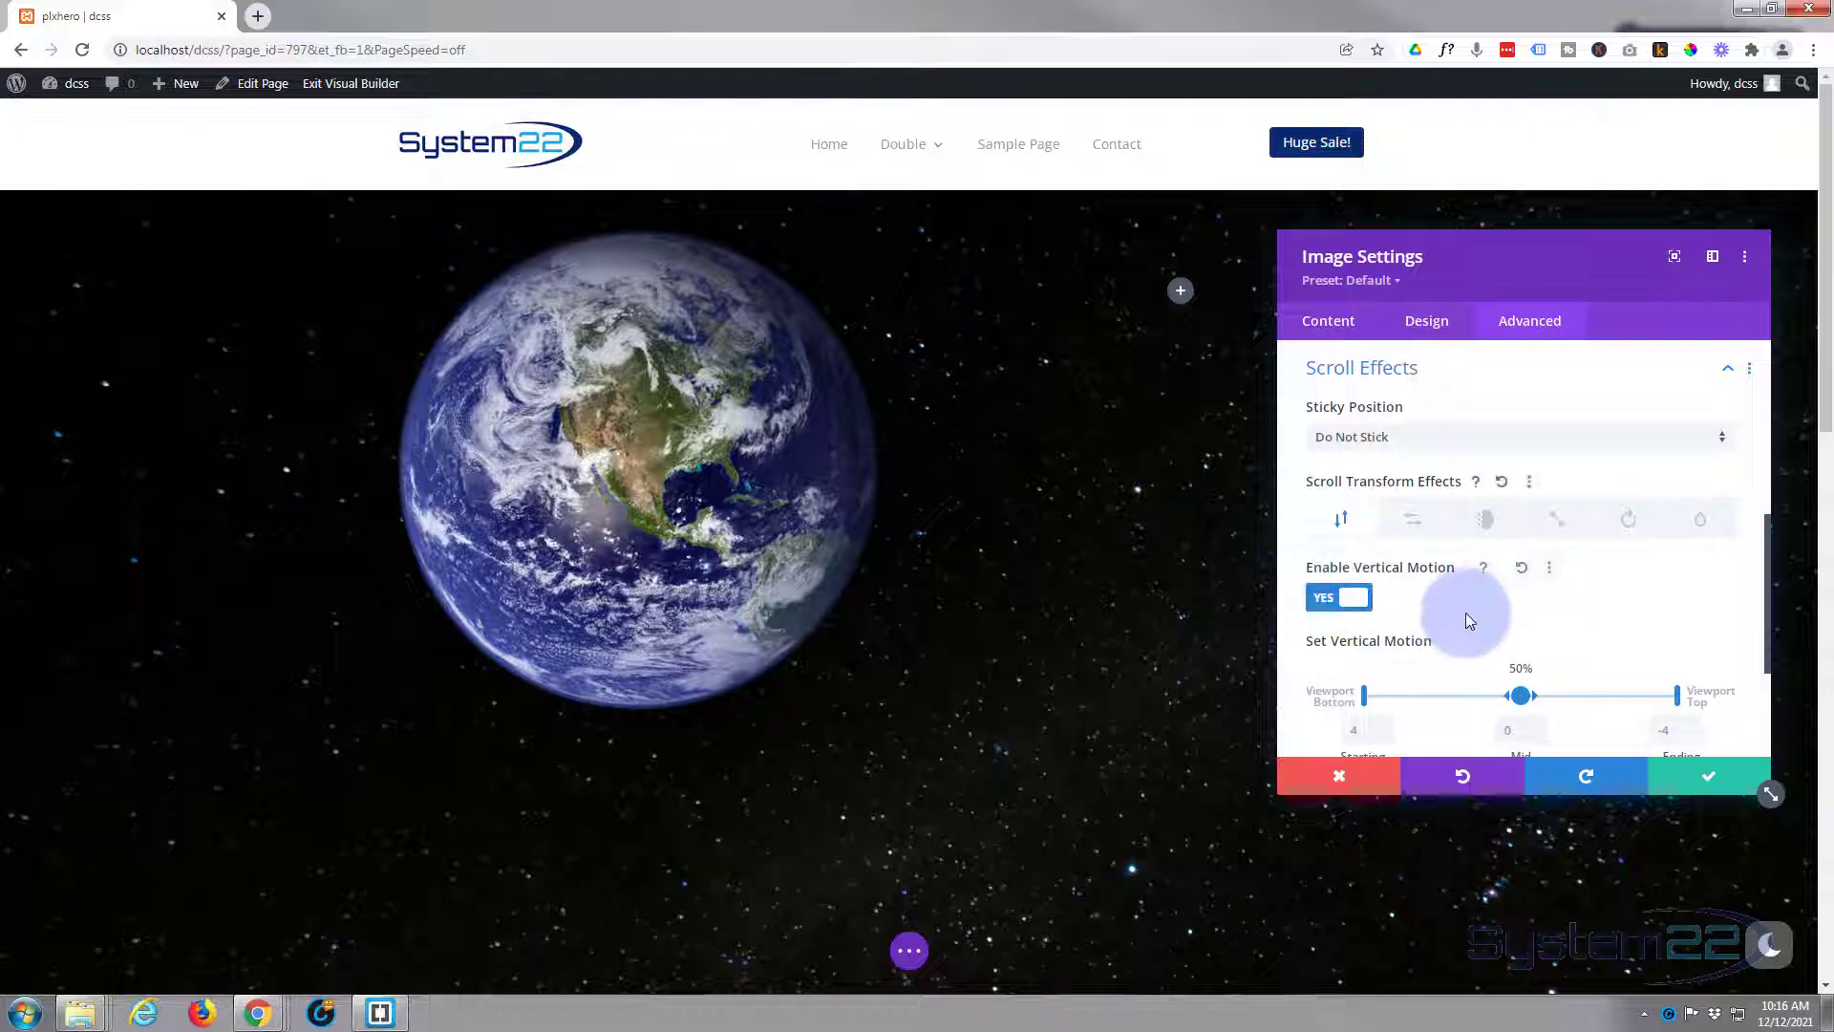
Set the earth's vertical motion offsets to 3 starting, 6 mid and -3 ending, and preview the scroll movement on the page.
scroll(1465, 612, down, 1)
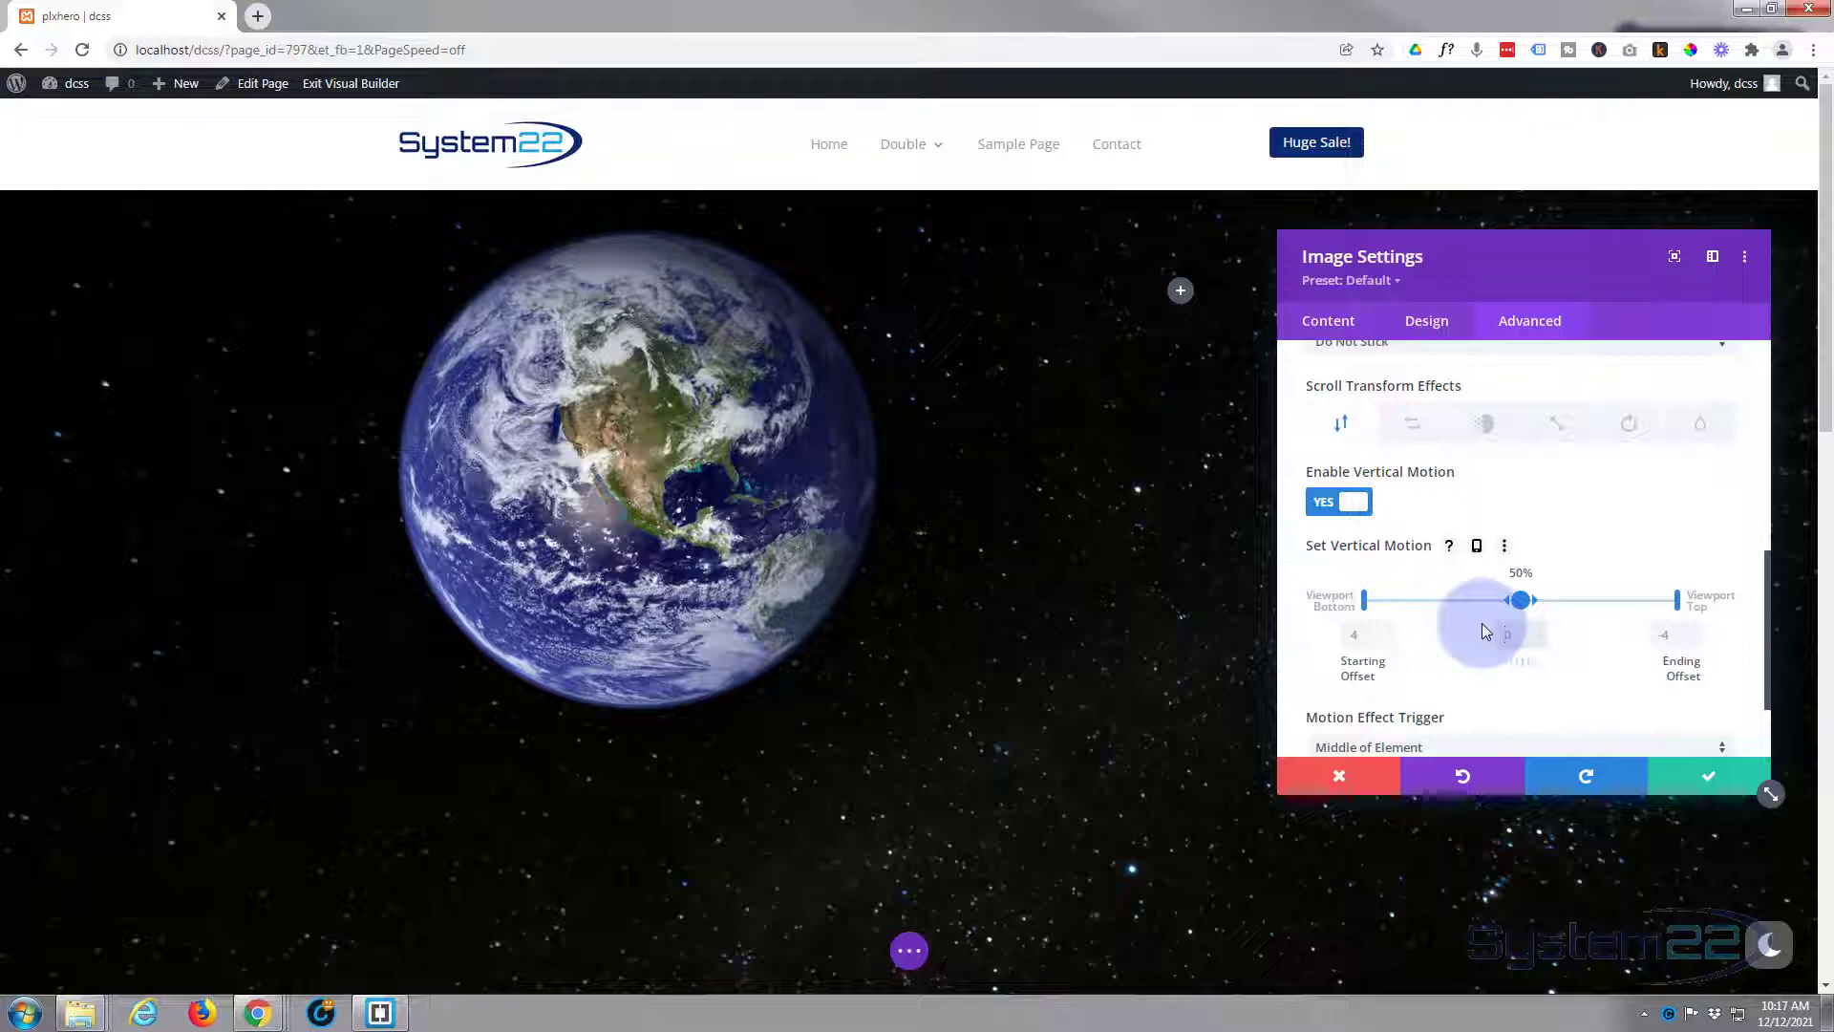
text(6)
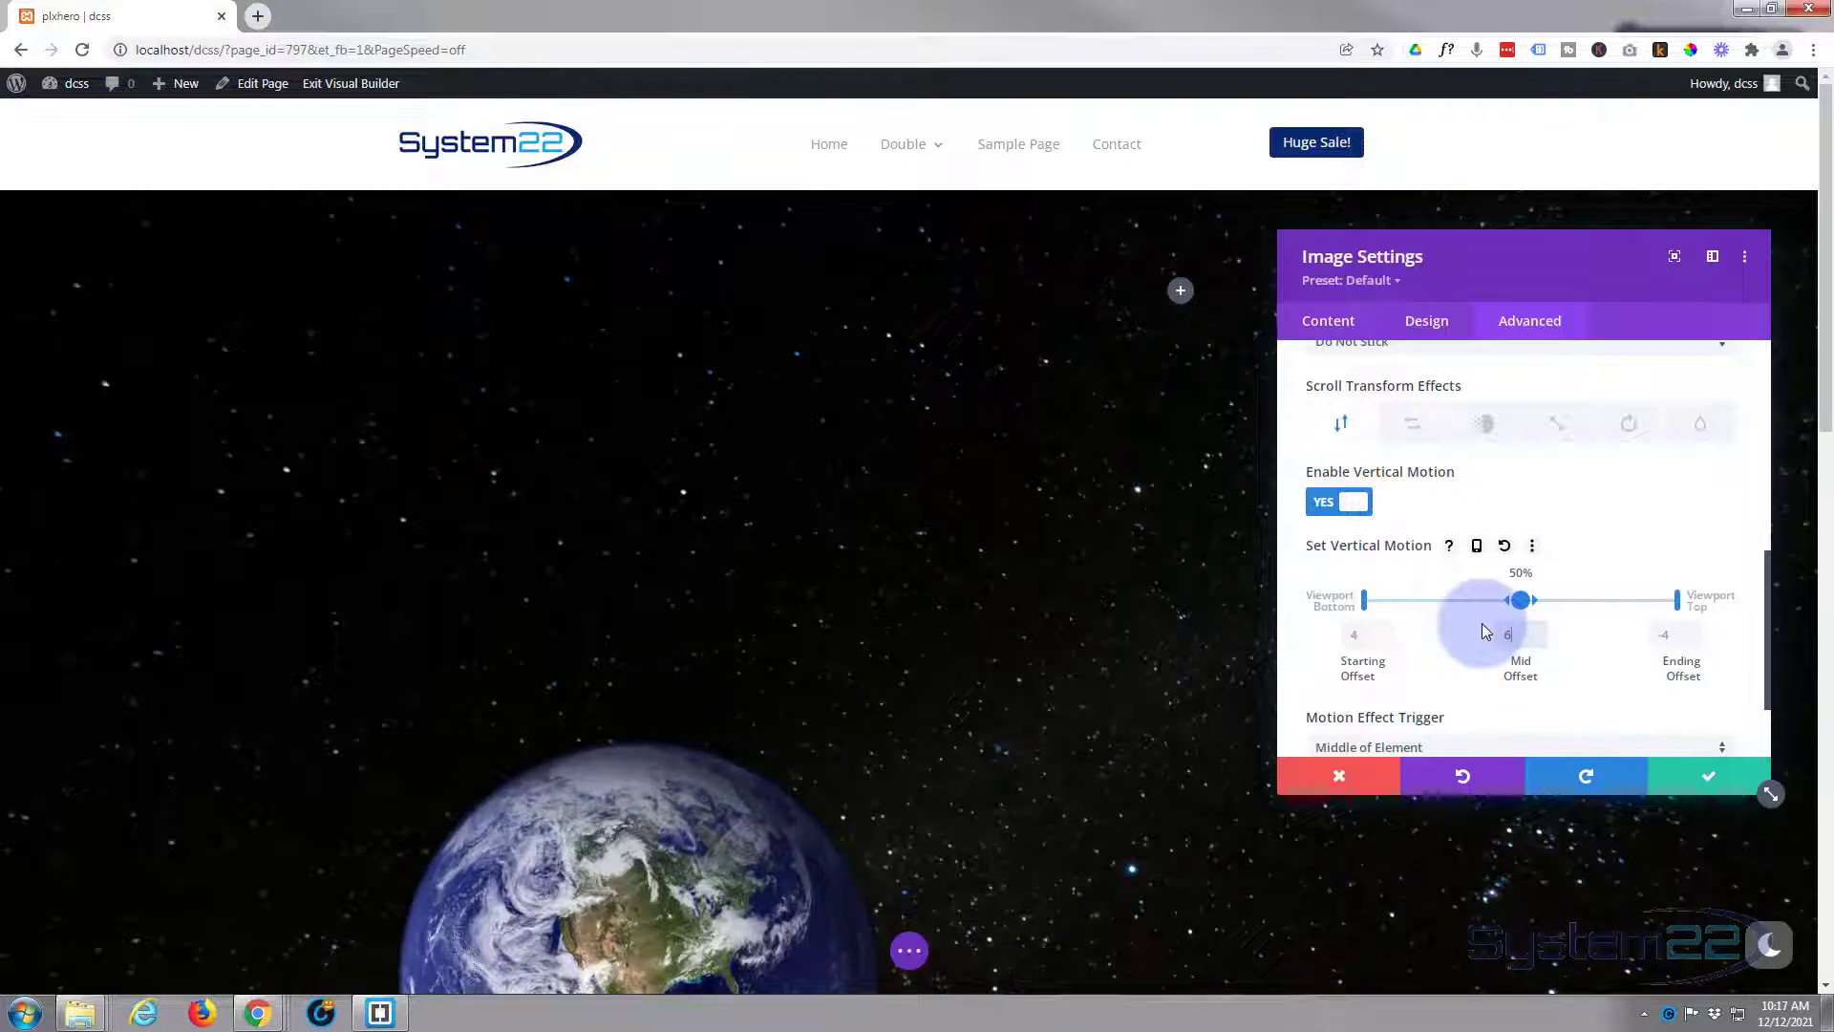
click(1362, 633)
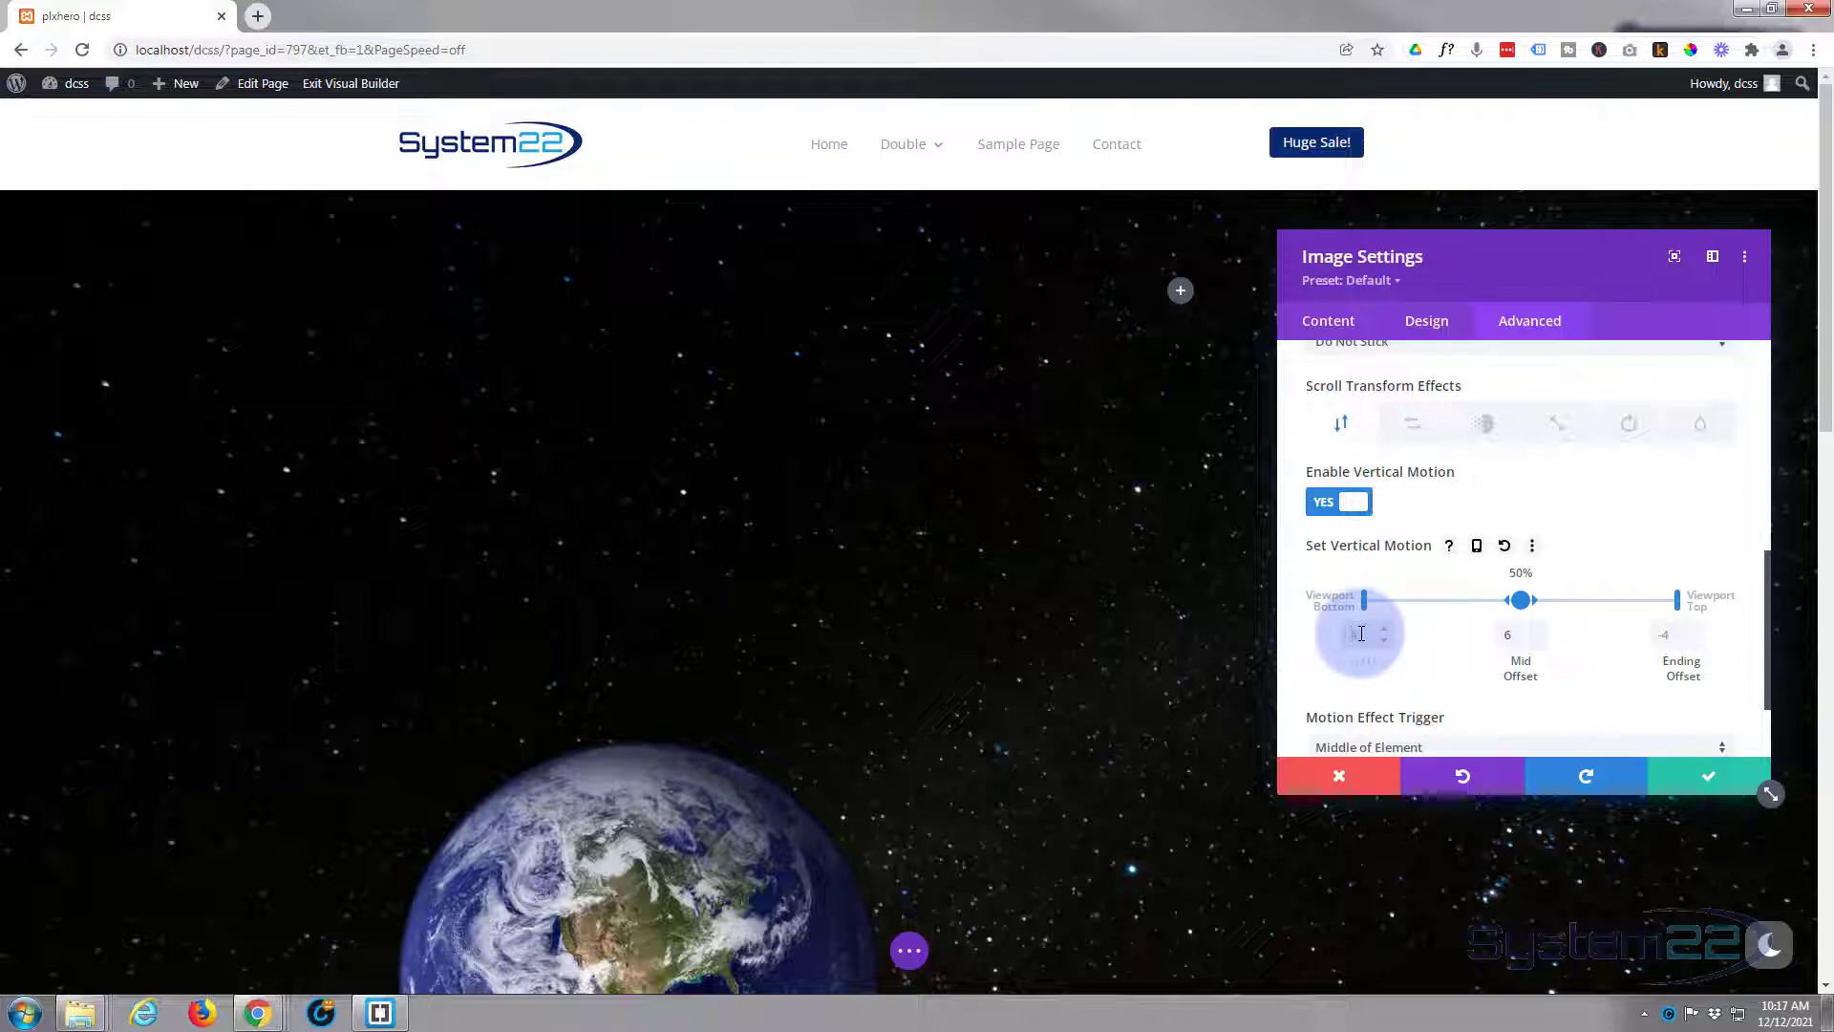
text(3)
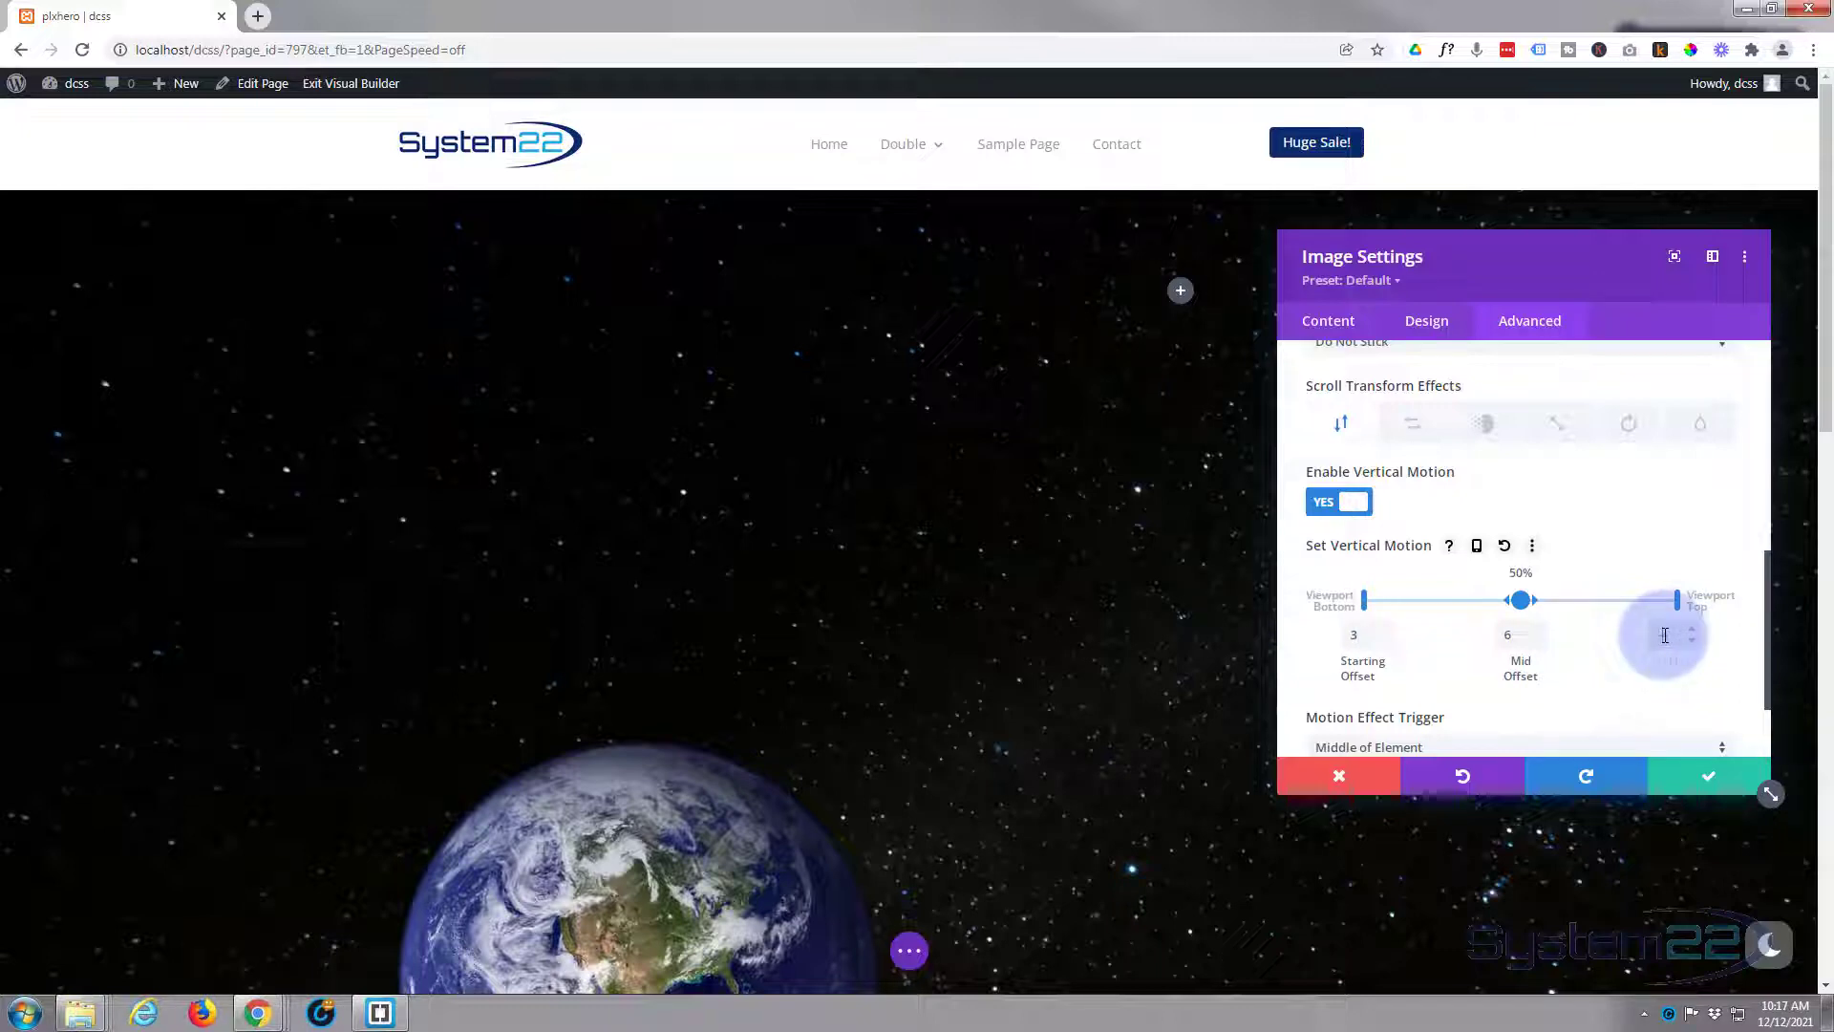
text(-3)
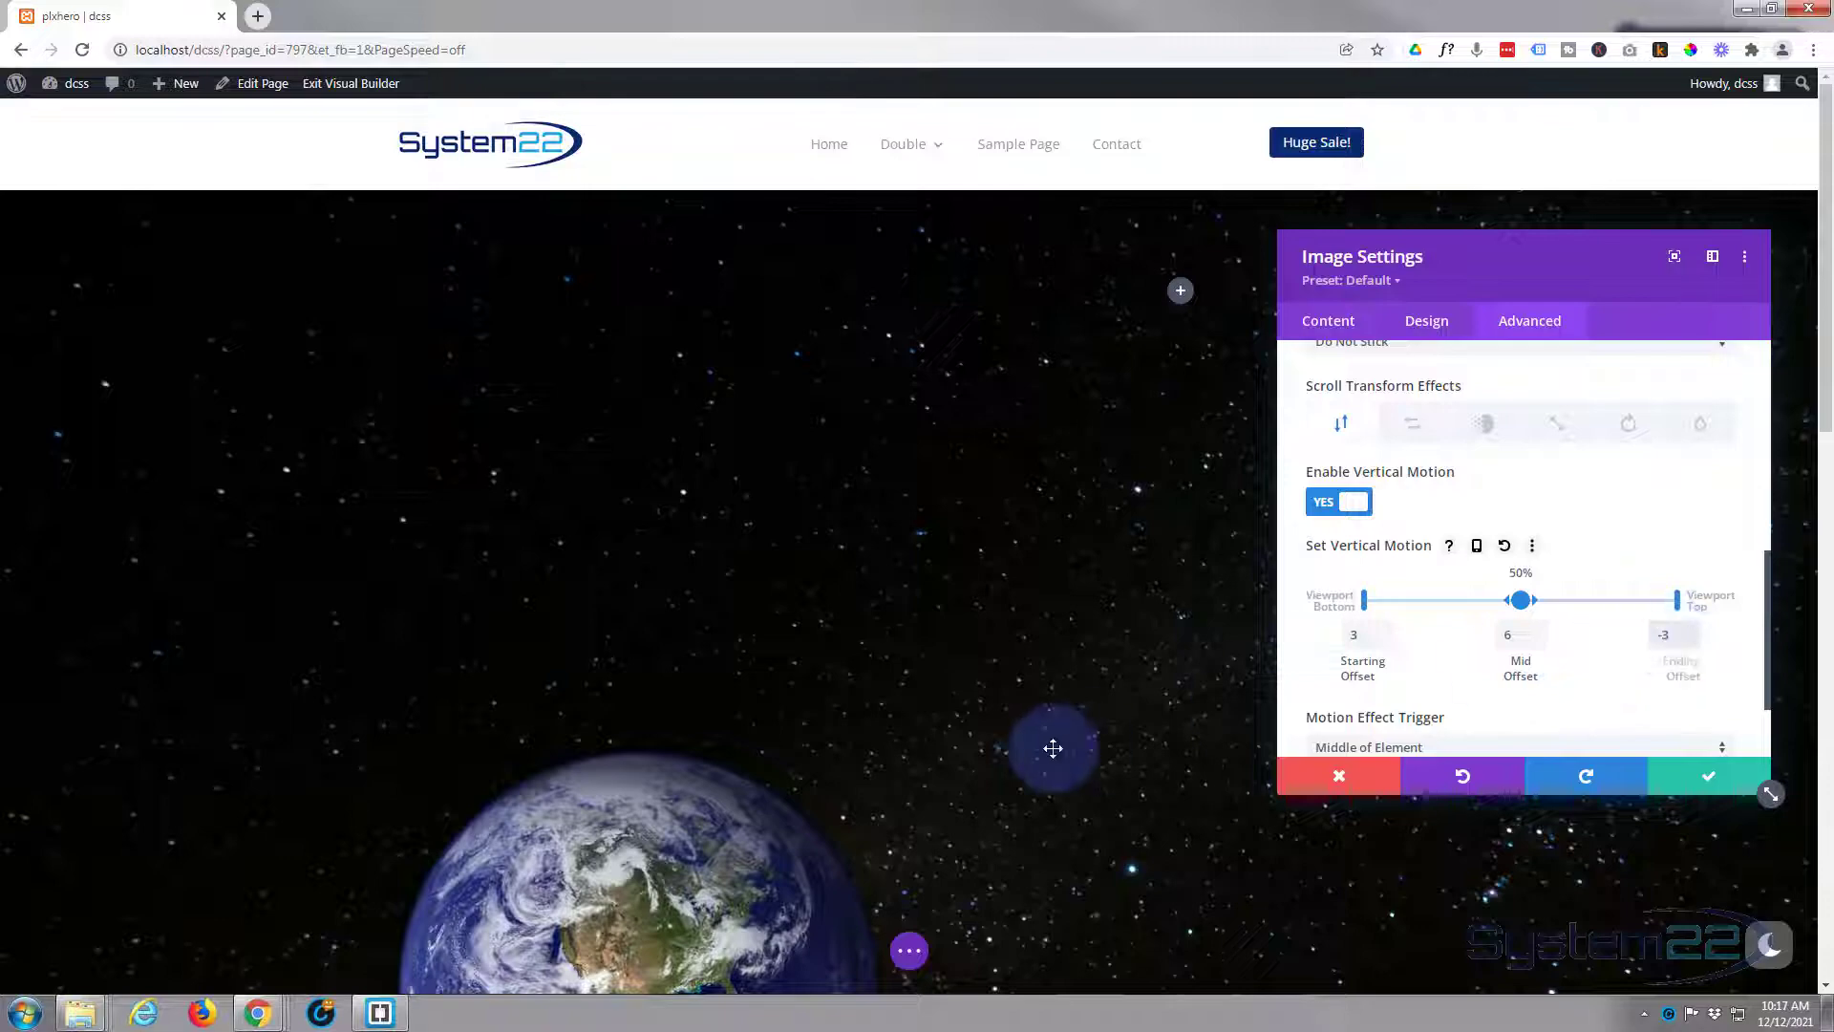
scroll(1074, 668, down, 5)
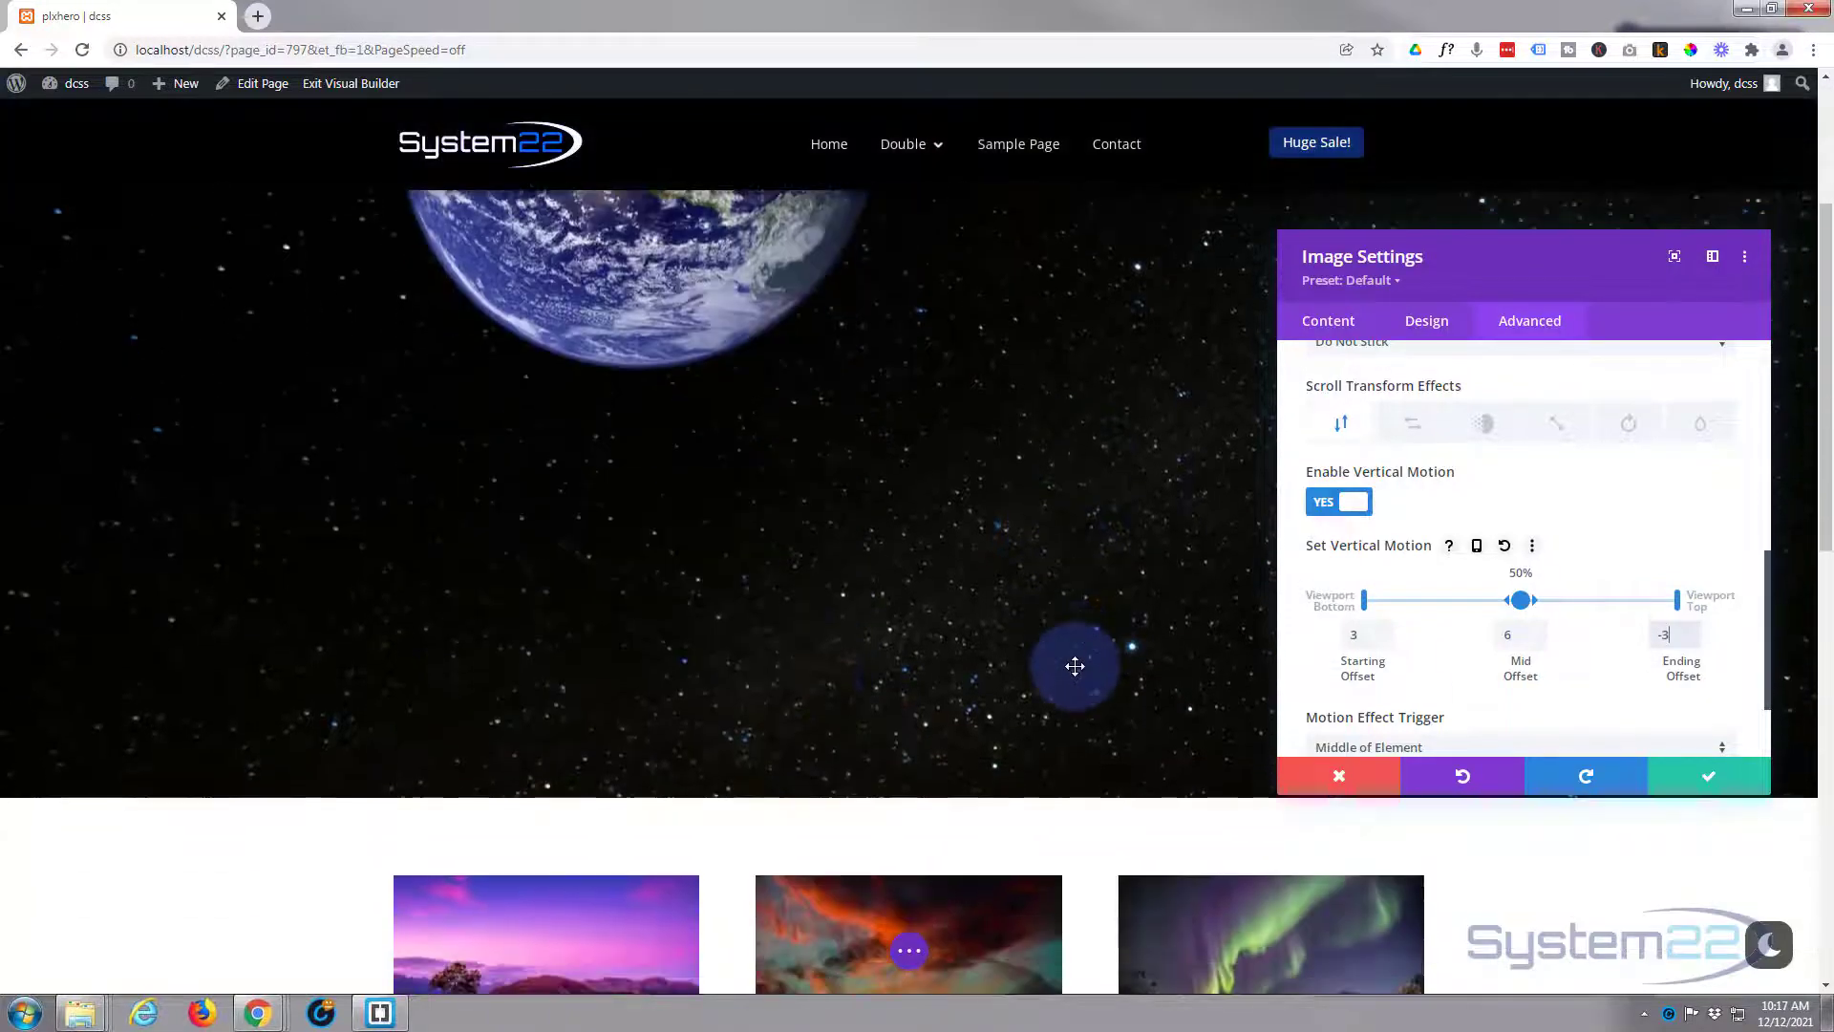
scroll(1074, 665, up, 3)
scroll(1075, 666, up, 2)
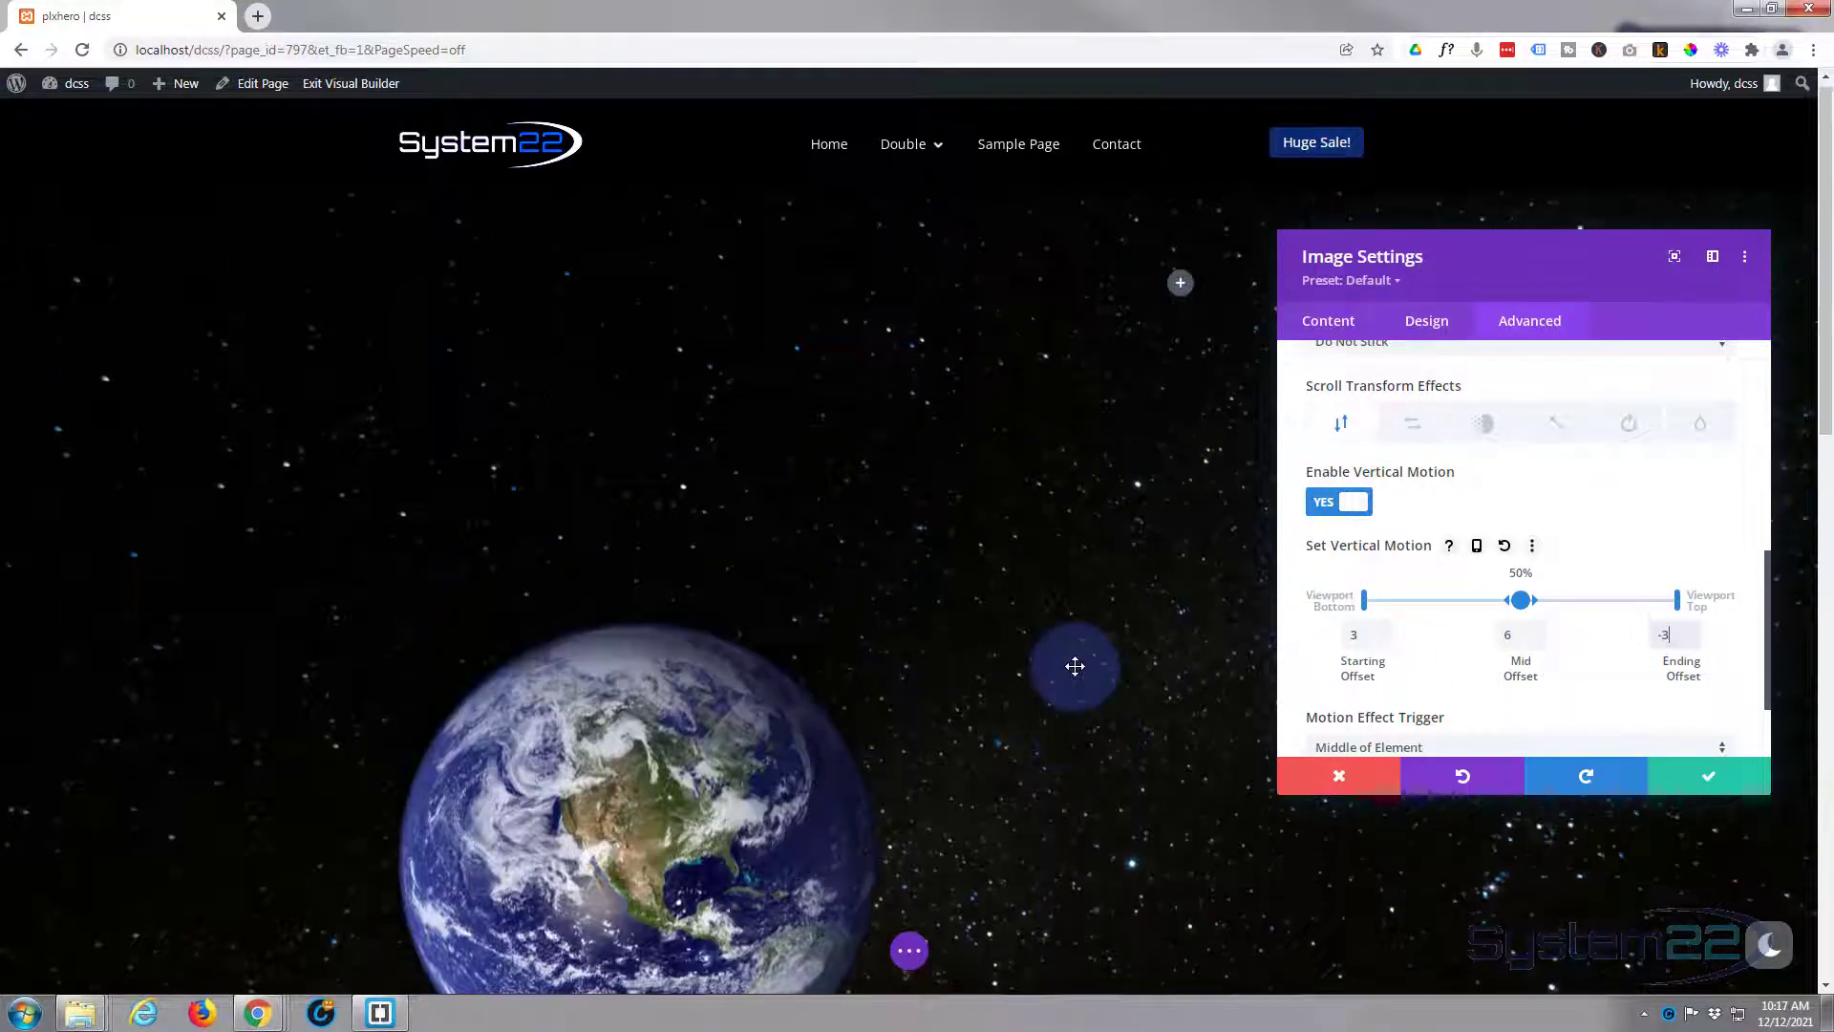
scroll(1074, 666, down, 5)
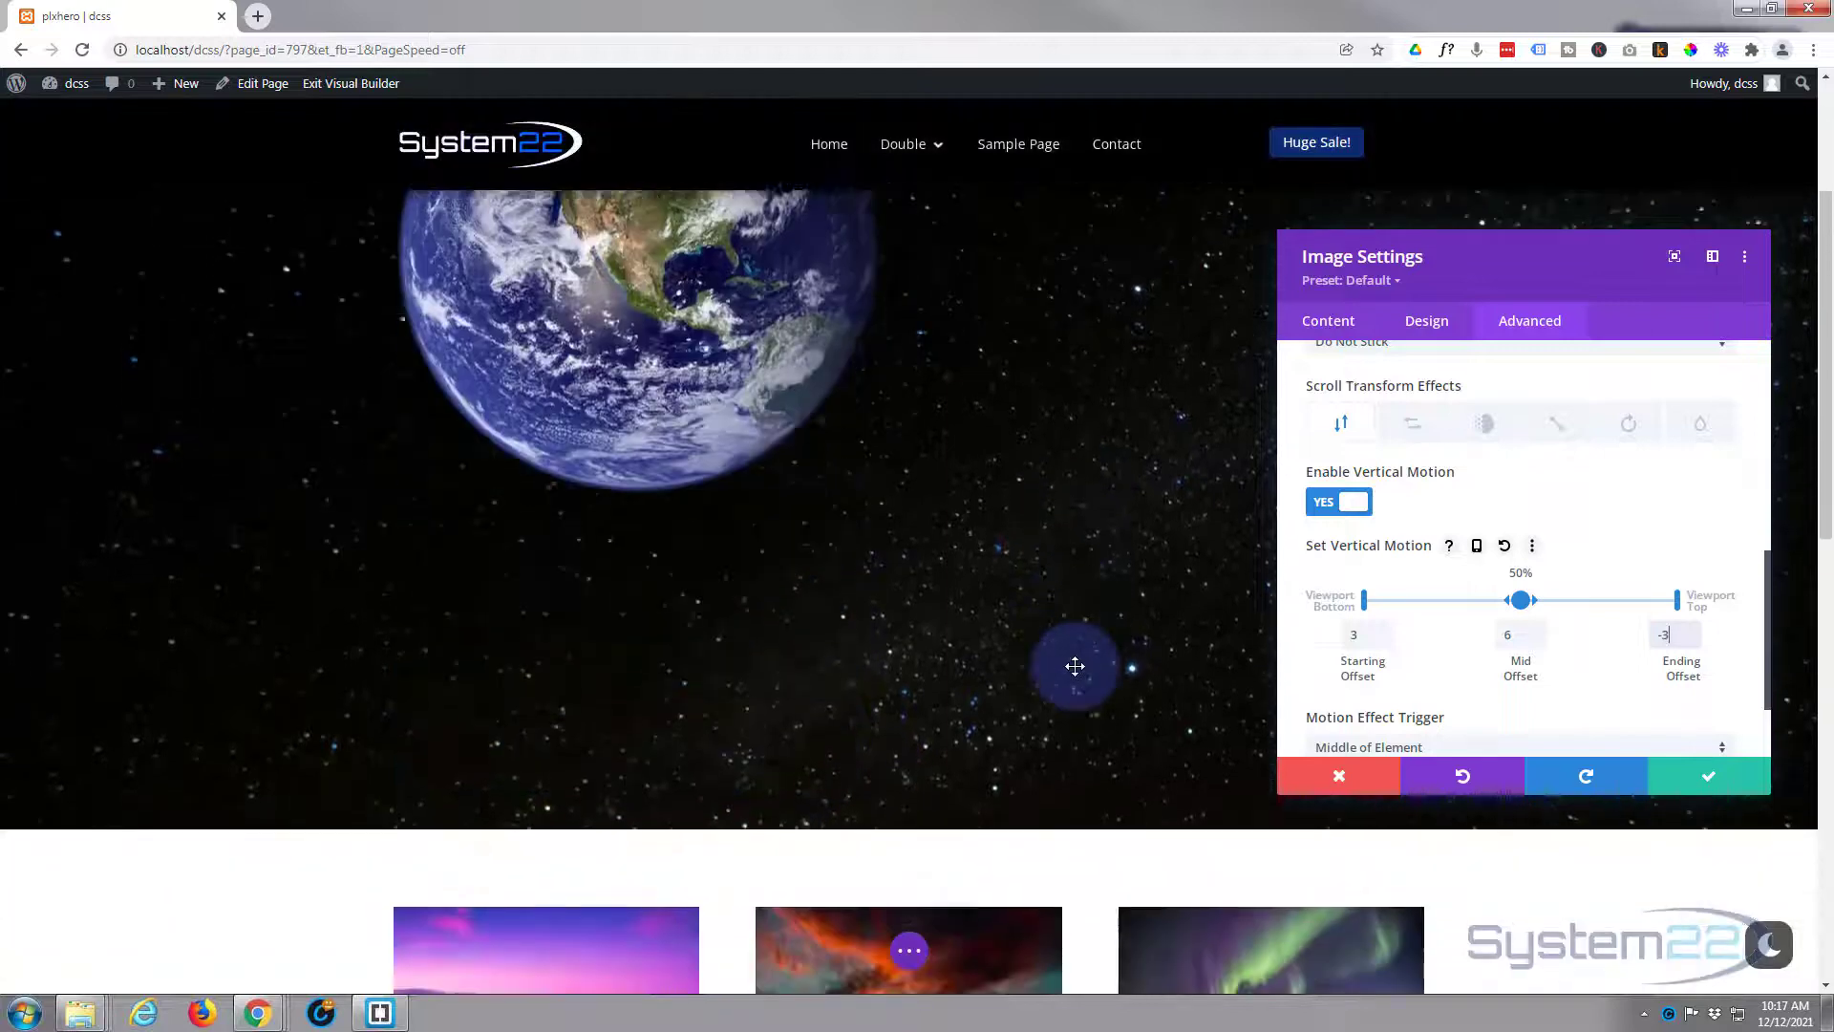
scroll(1075, 666, up, 5)
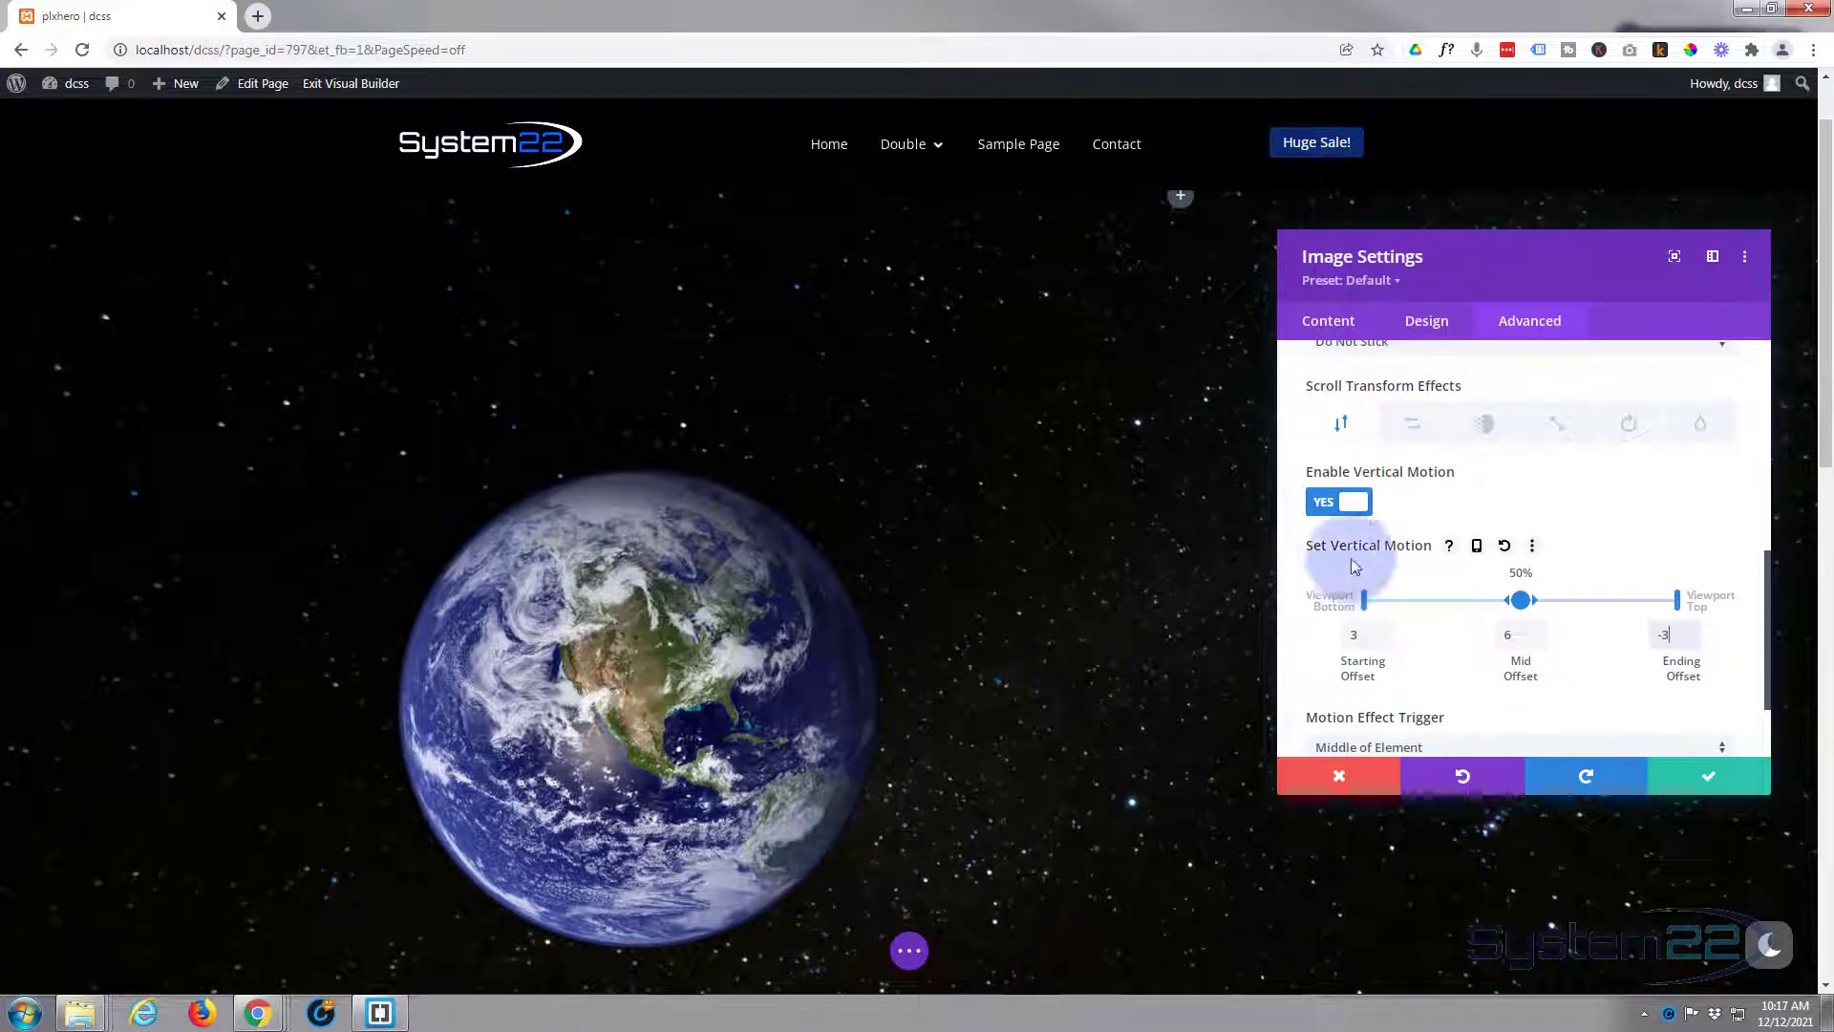
Enable horizontal motion for the earth image with a mid offset of -5 and preview its movement on the page.
click(1412, 426)
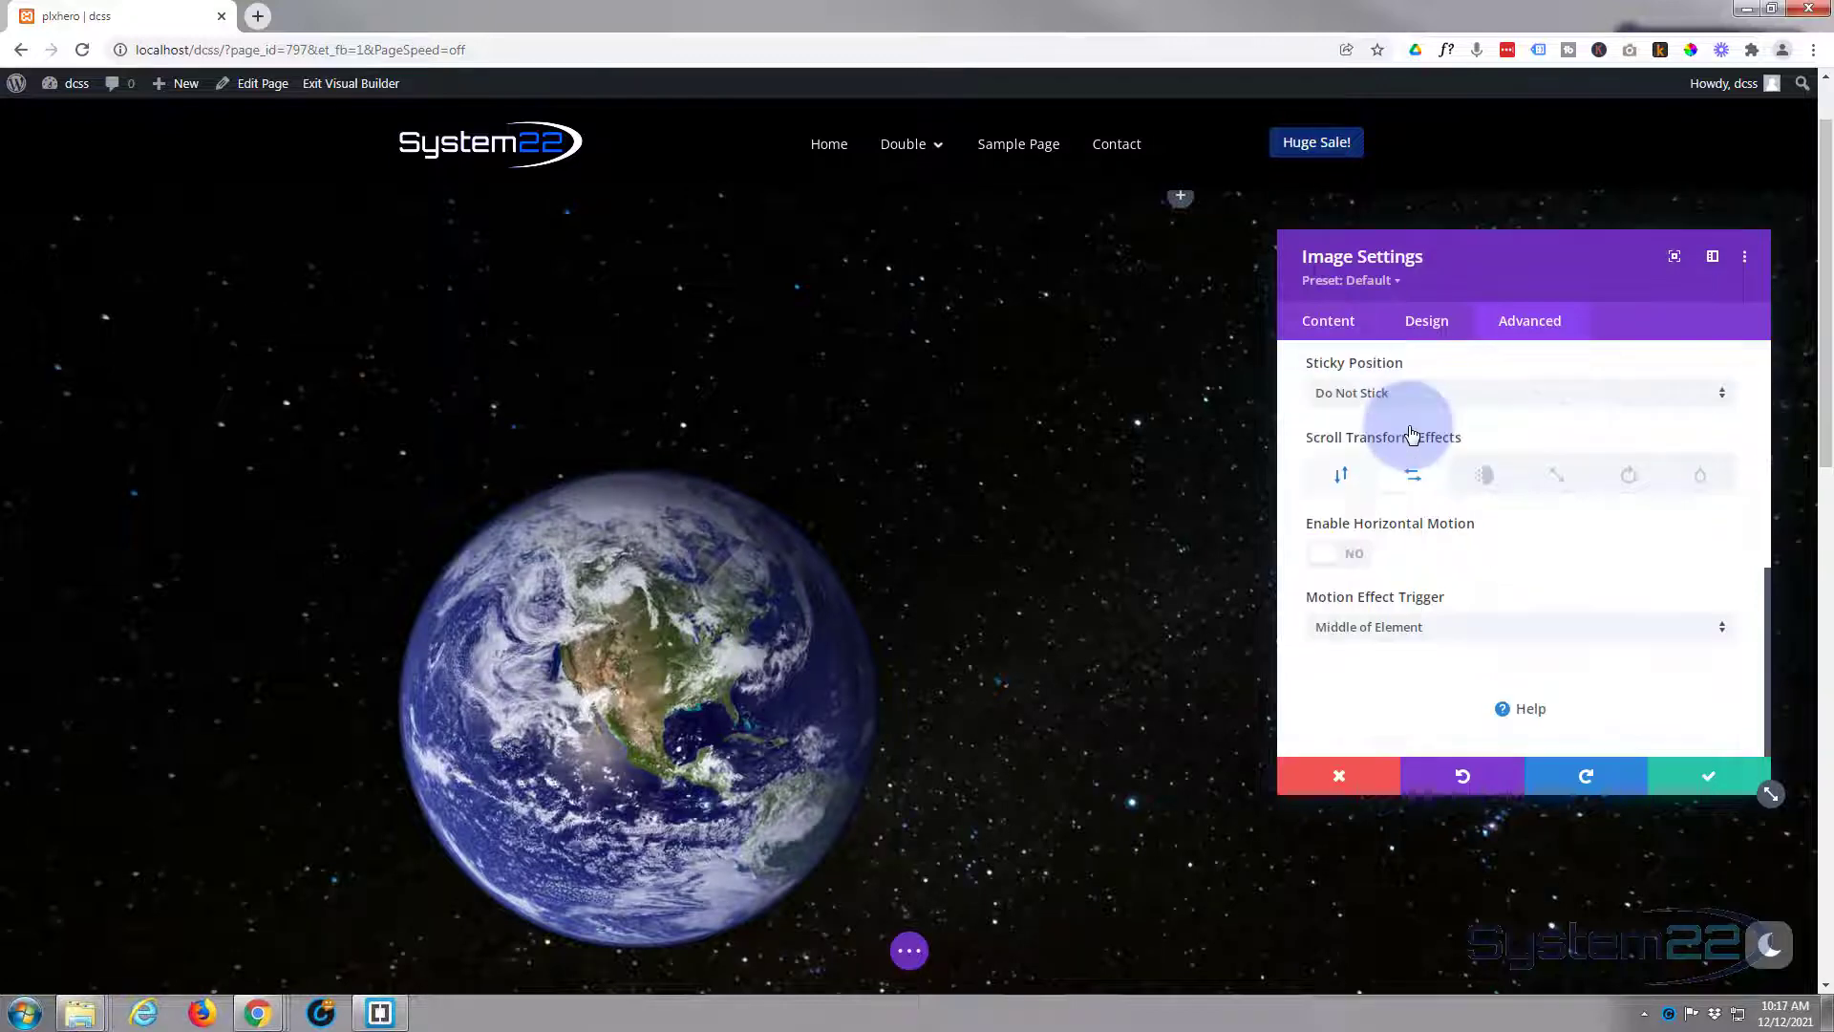
click(1342, 556)
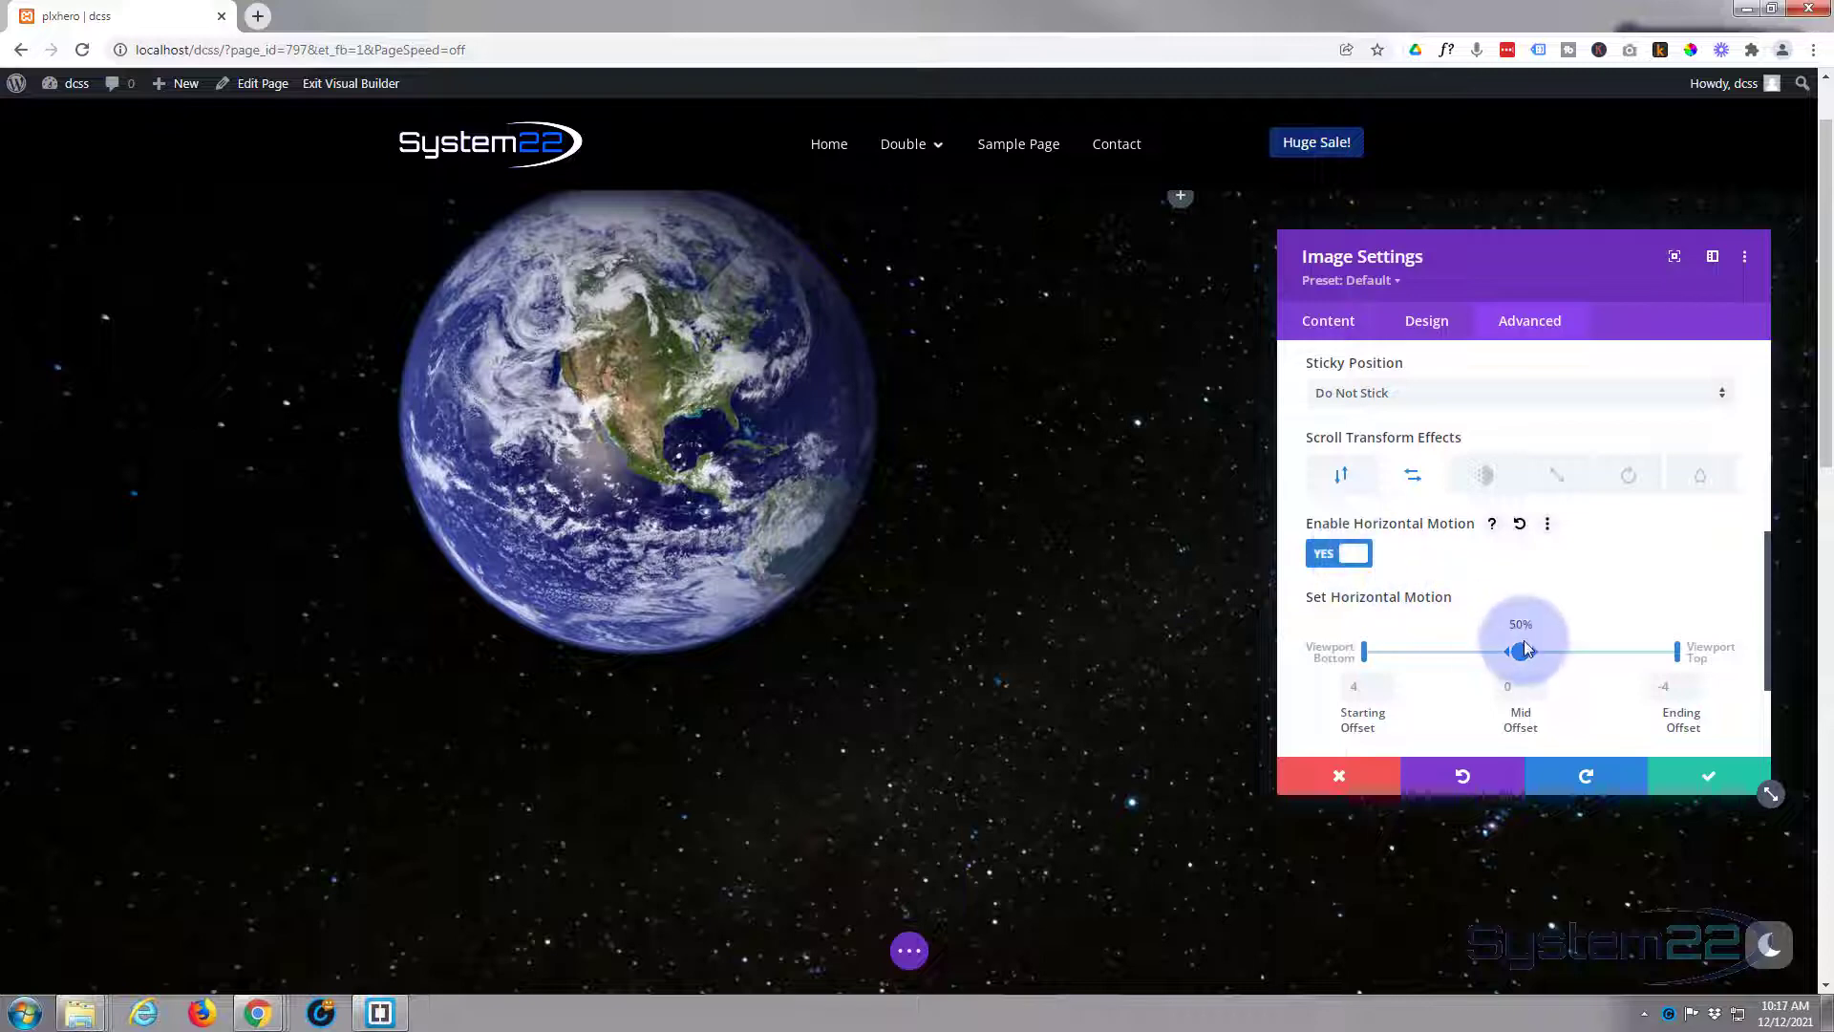
click(1535, 692)
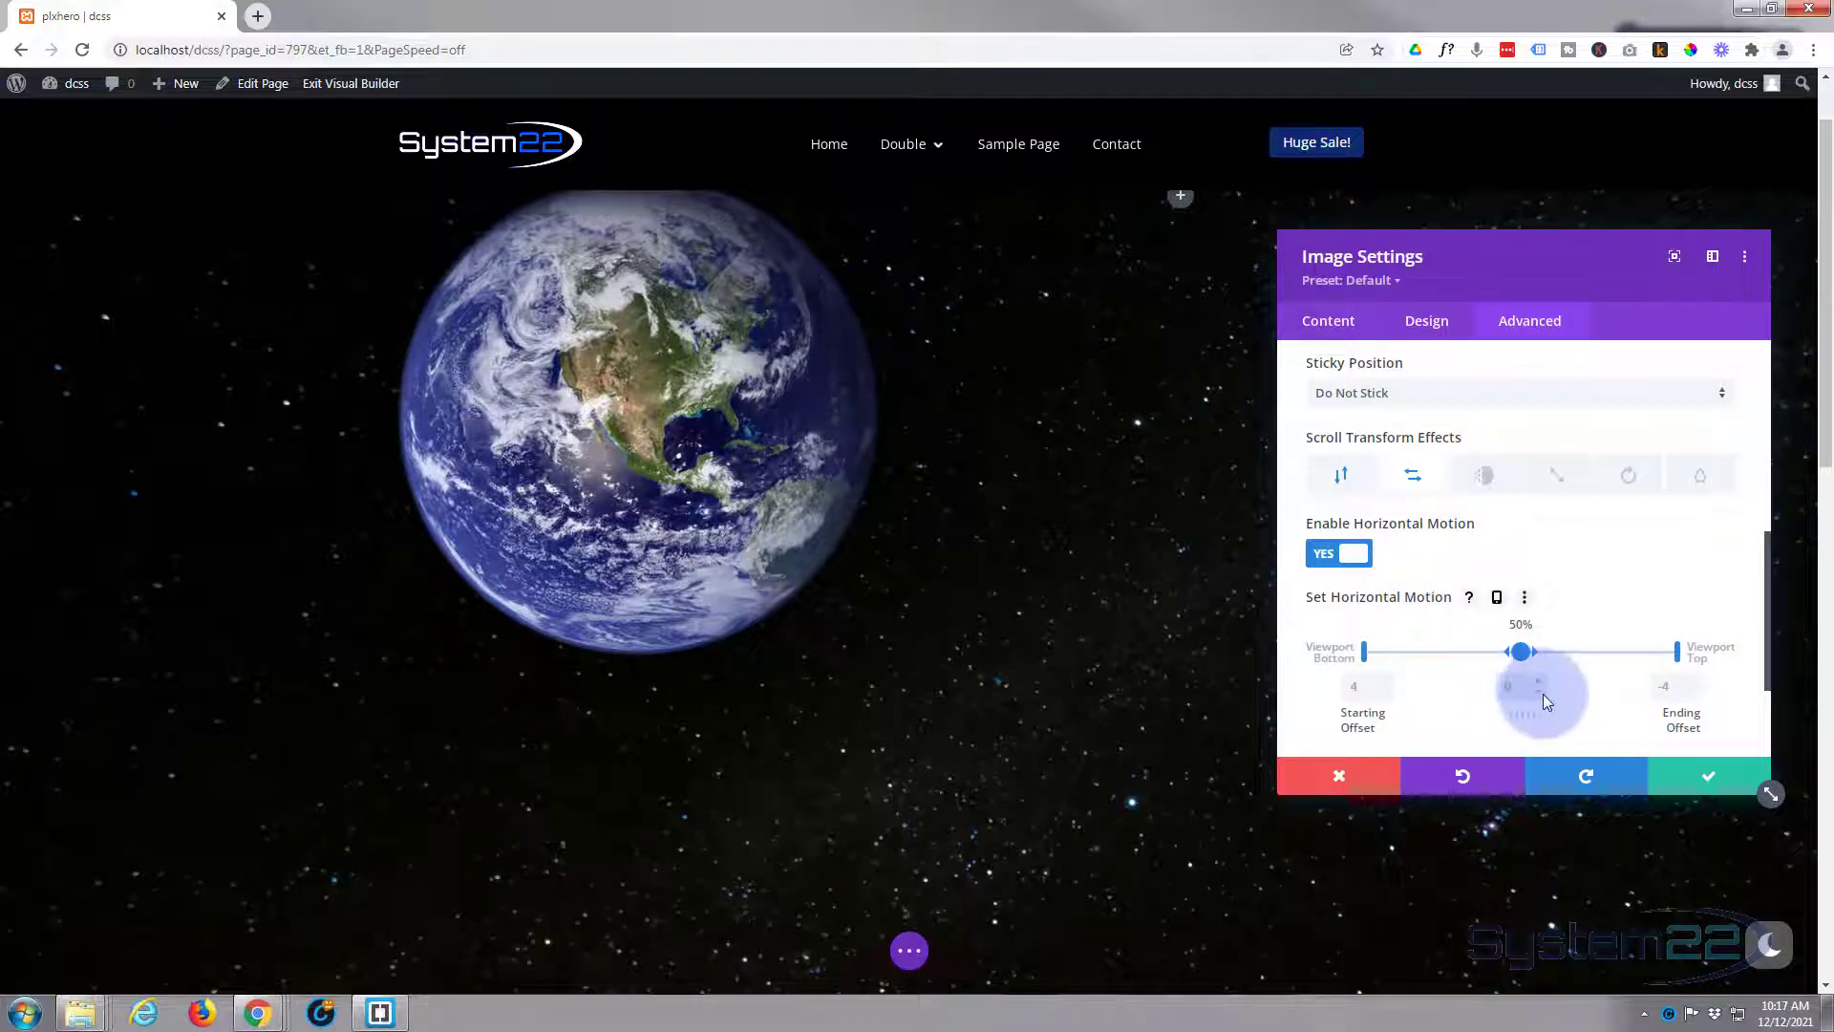
text(-0.5)
click(1523, 685)
drag(1523, 685, 1529, 685)
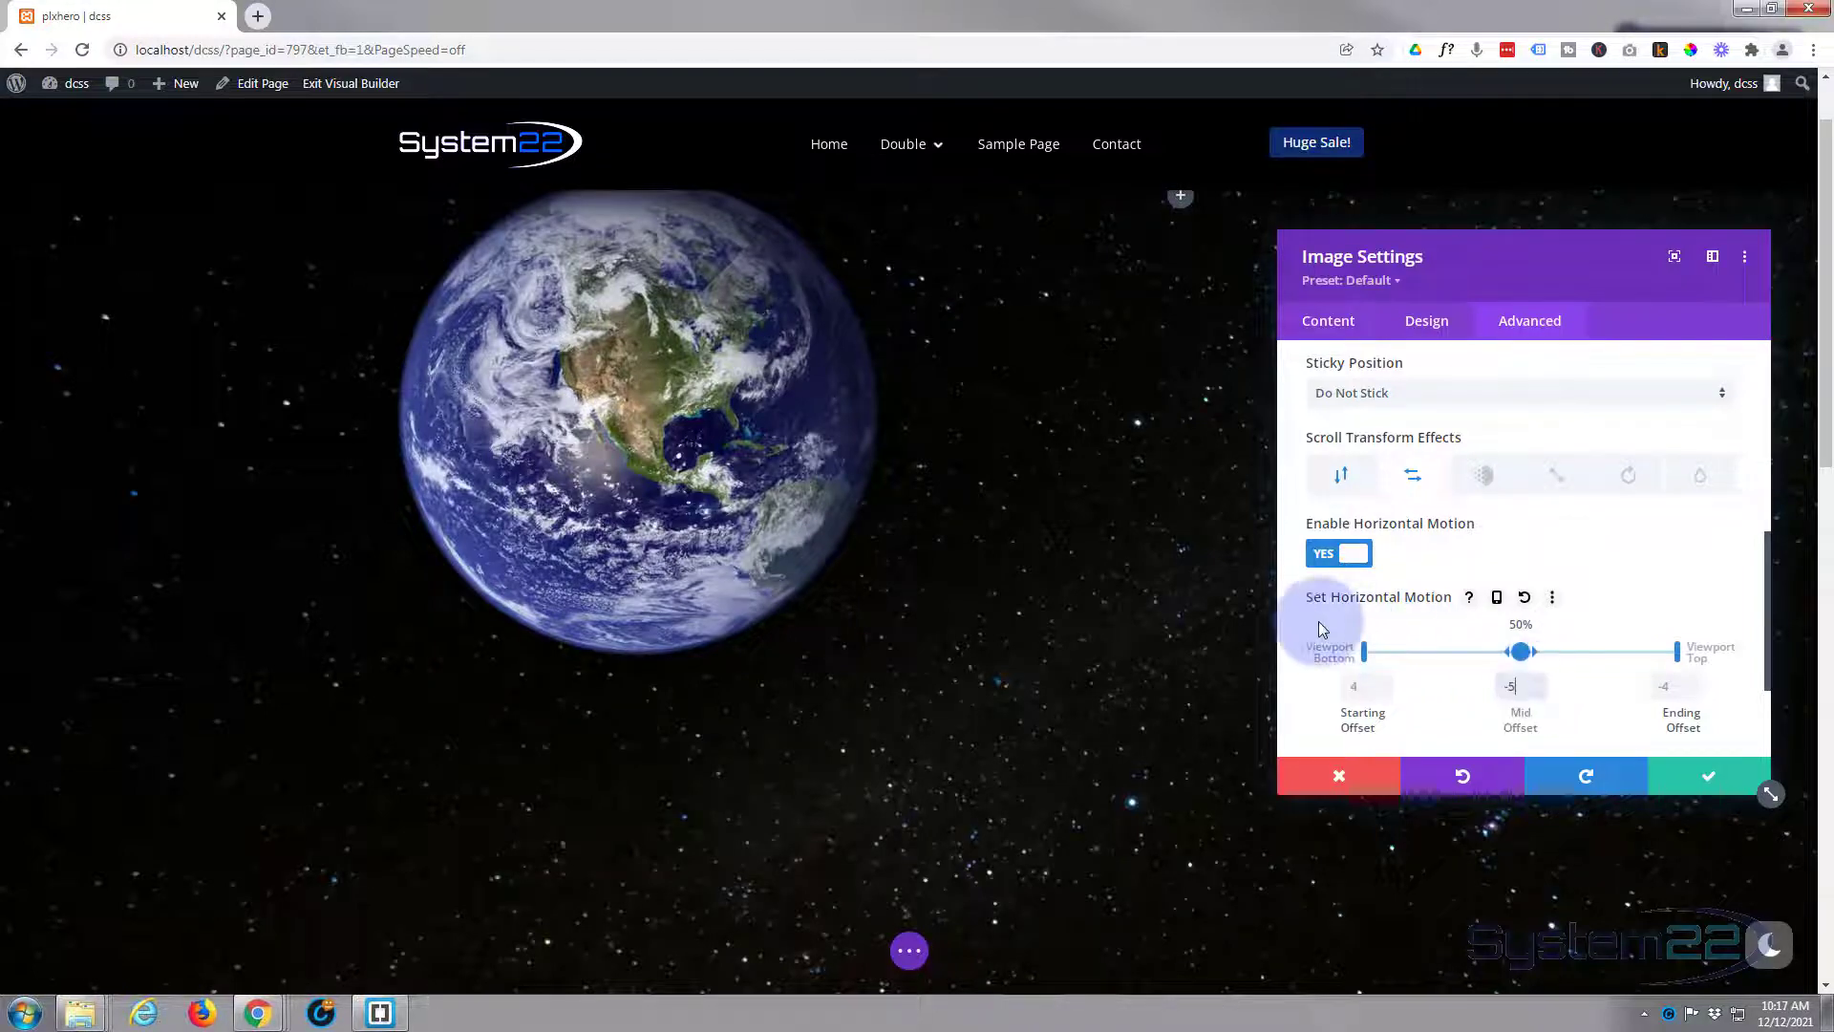
scroll(1065, 663, down, 4)
scroll(1067, 661, up, 5)
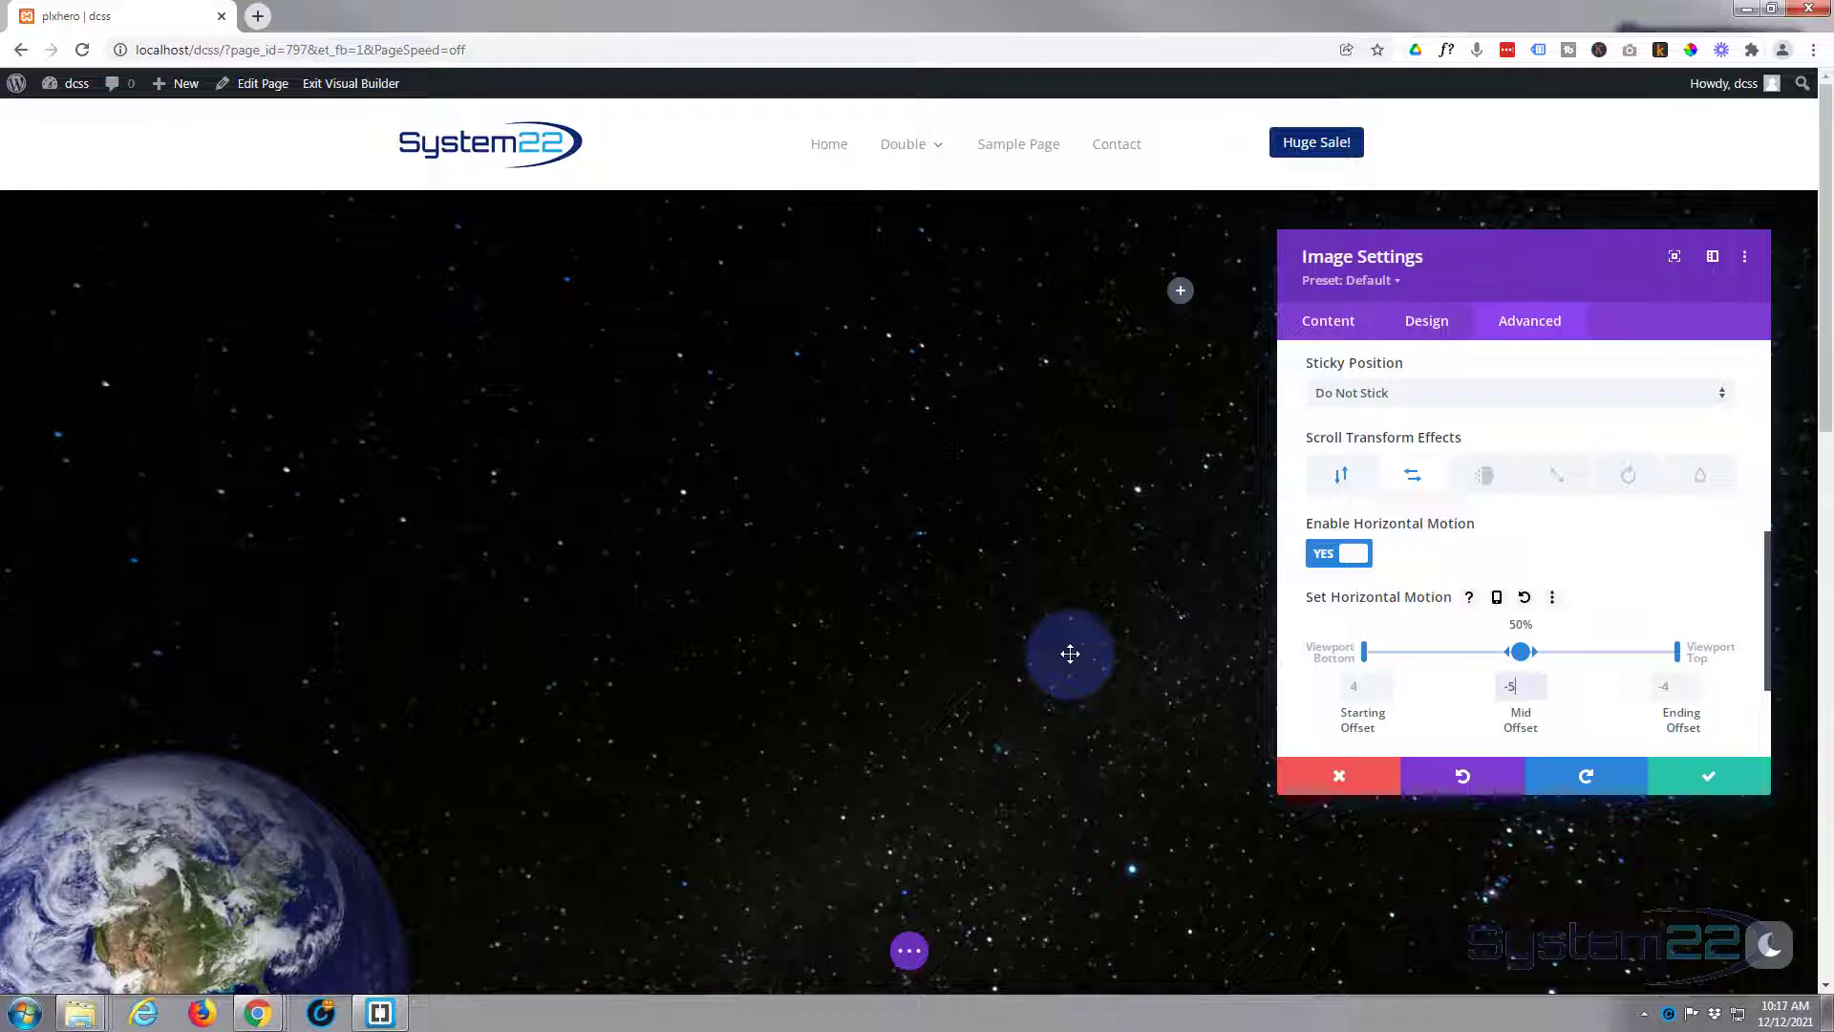
scroll(1071, 653, down, 4)
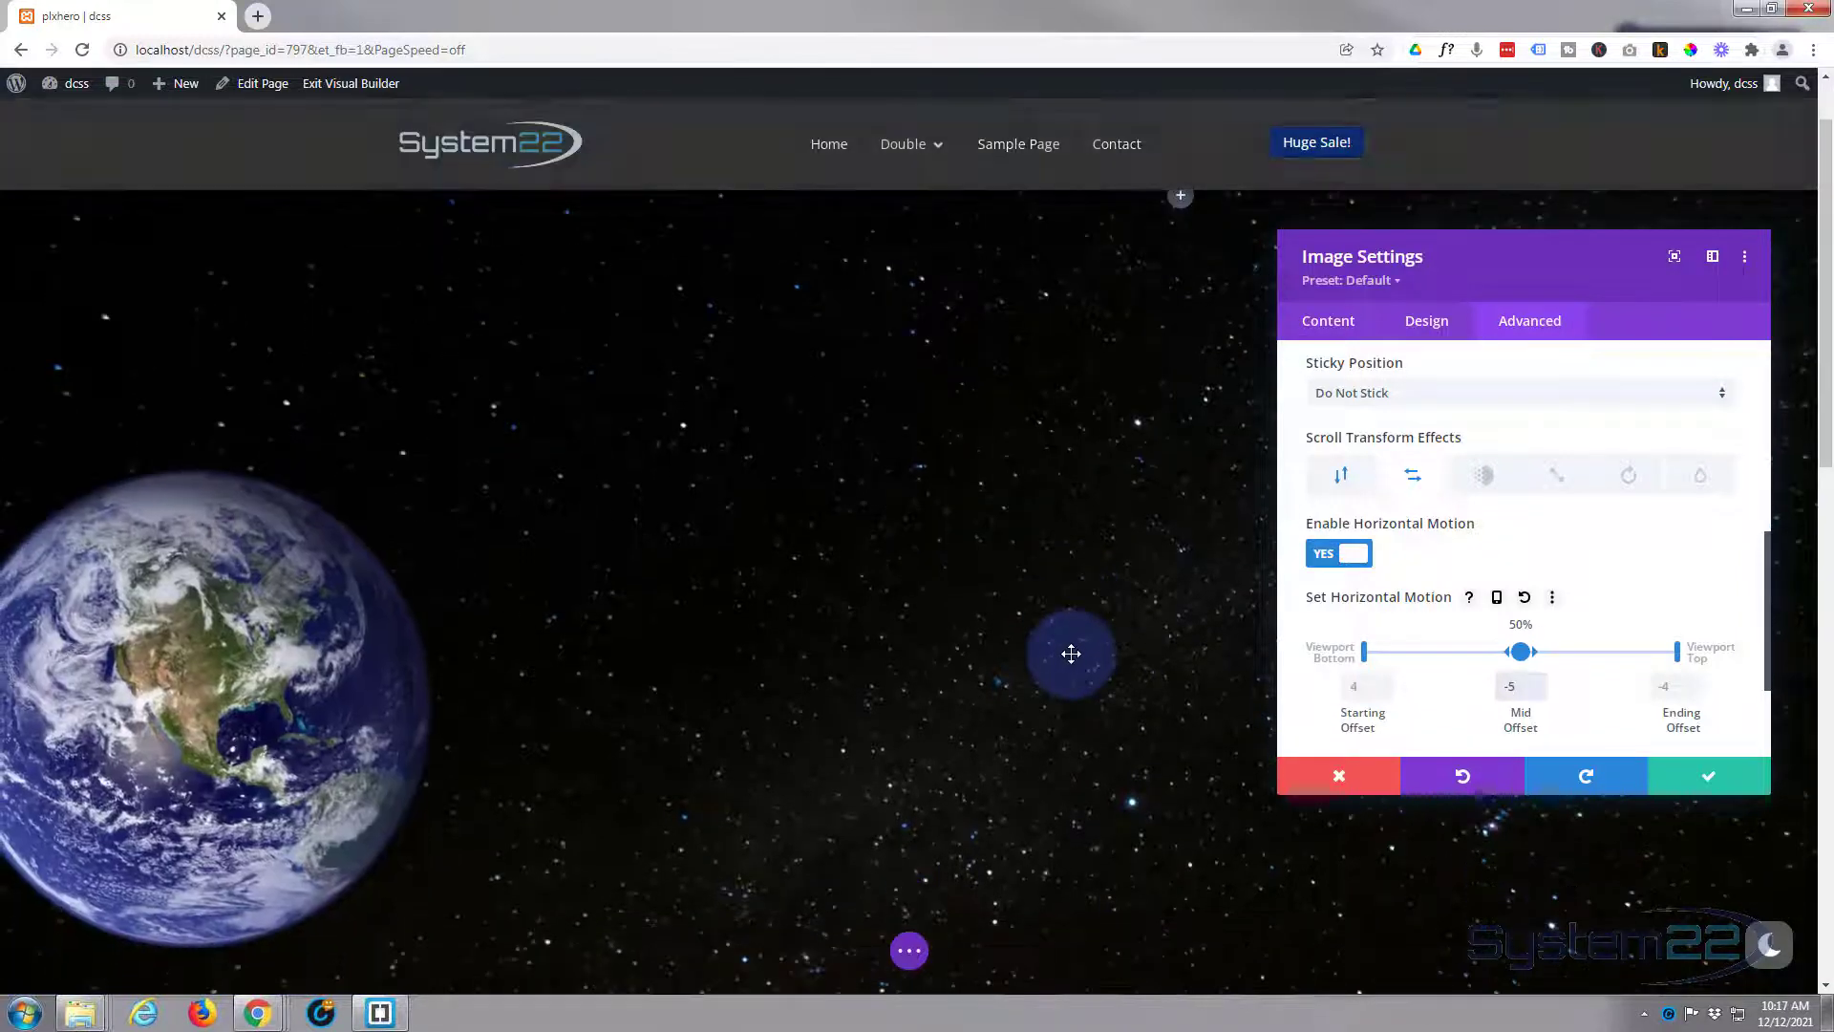
scroll(1069, 653, down, 1)
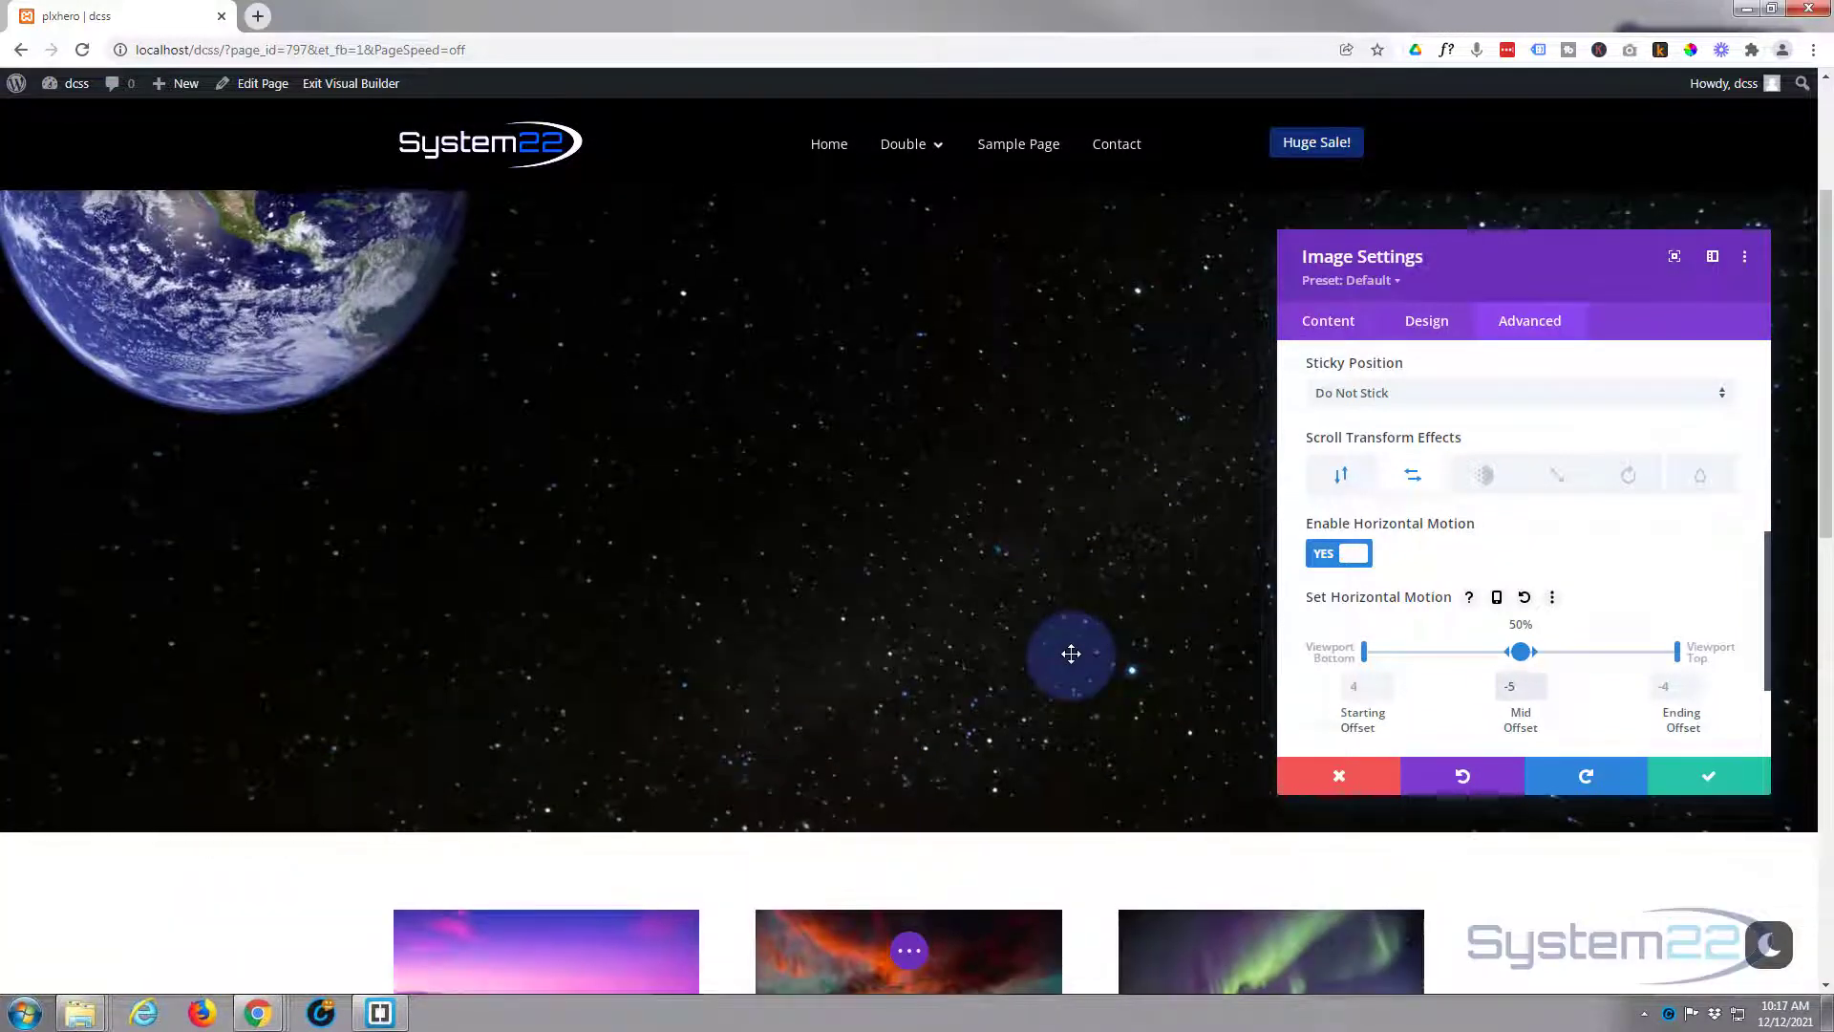
scroll(1070, 651, up, 1)
Set the earth's horizontal motion starting offset to -10 and ending offset to 0, and preview the scroll movement.
click(1351, 690)
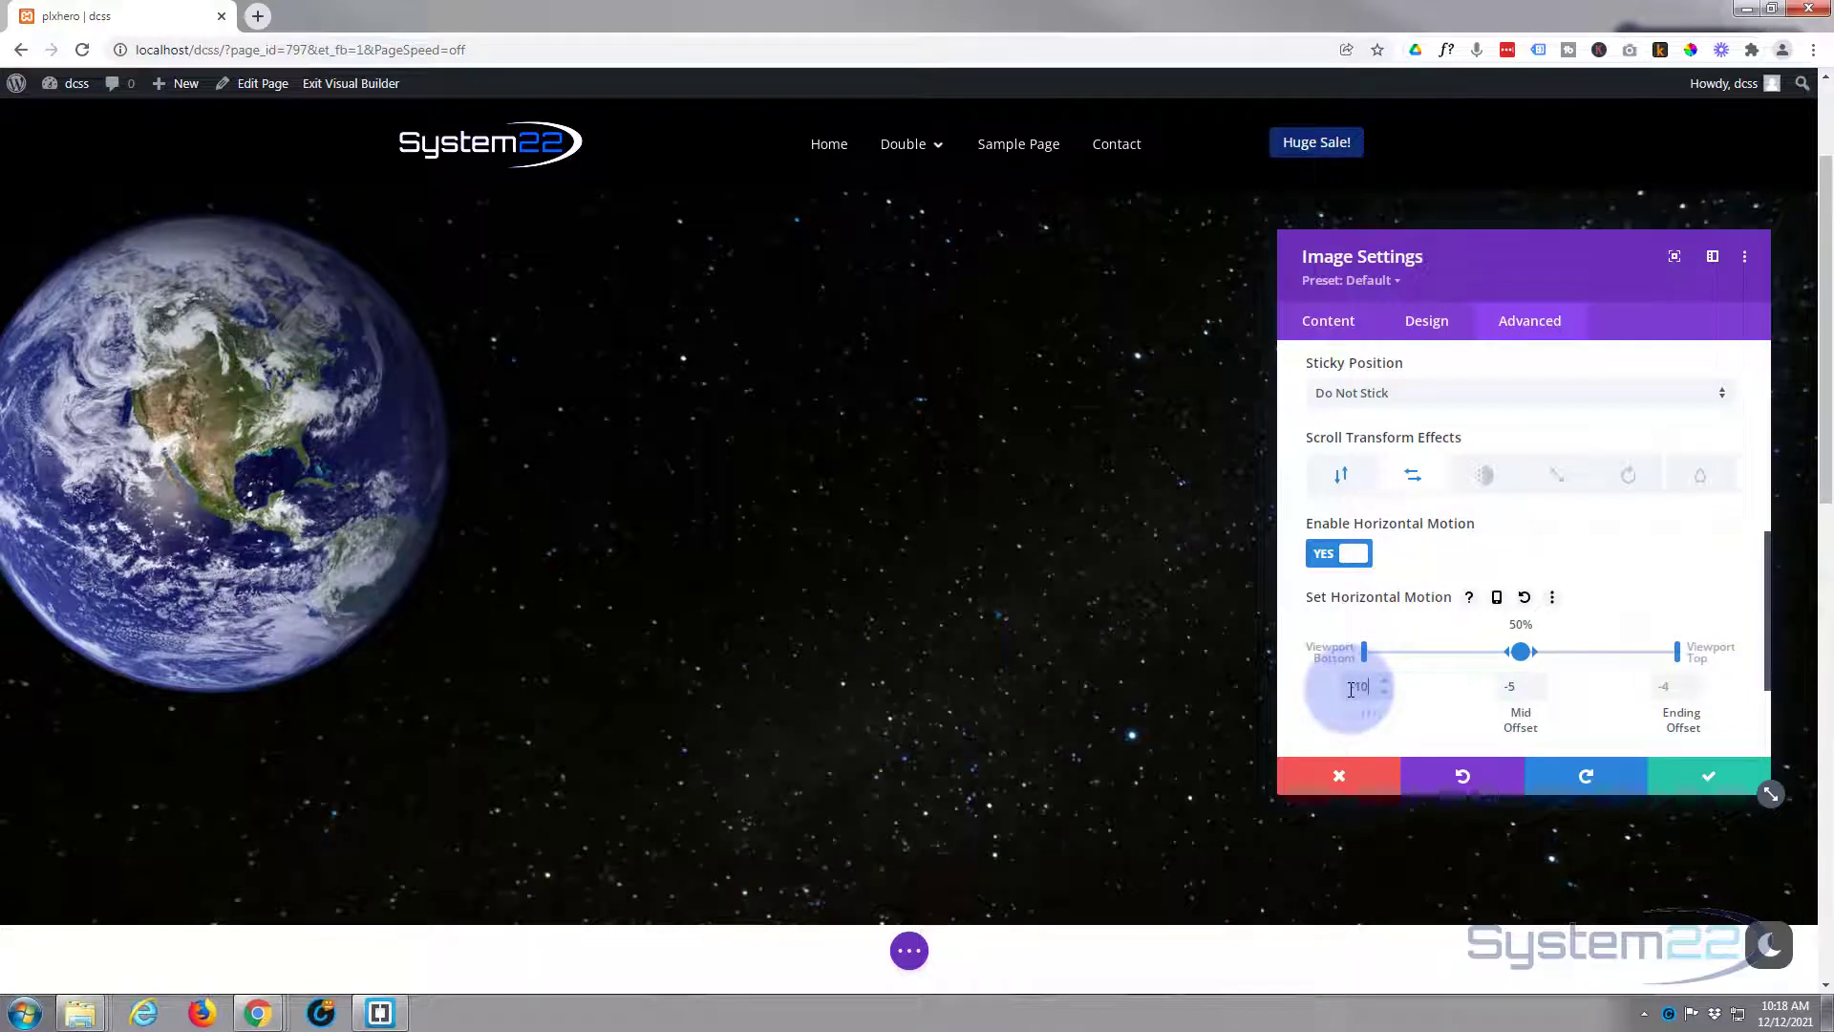
click(1667, 686)
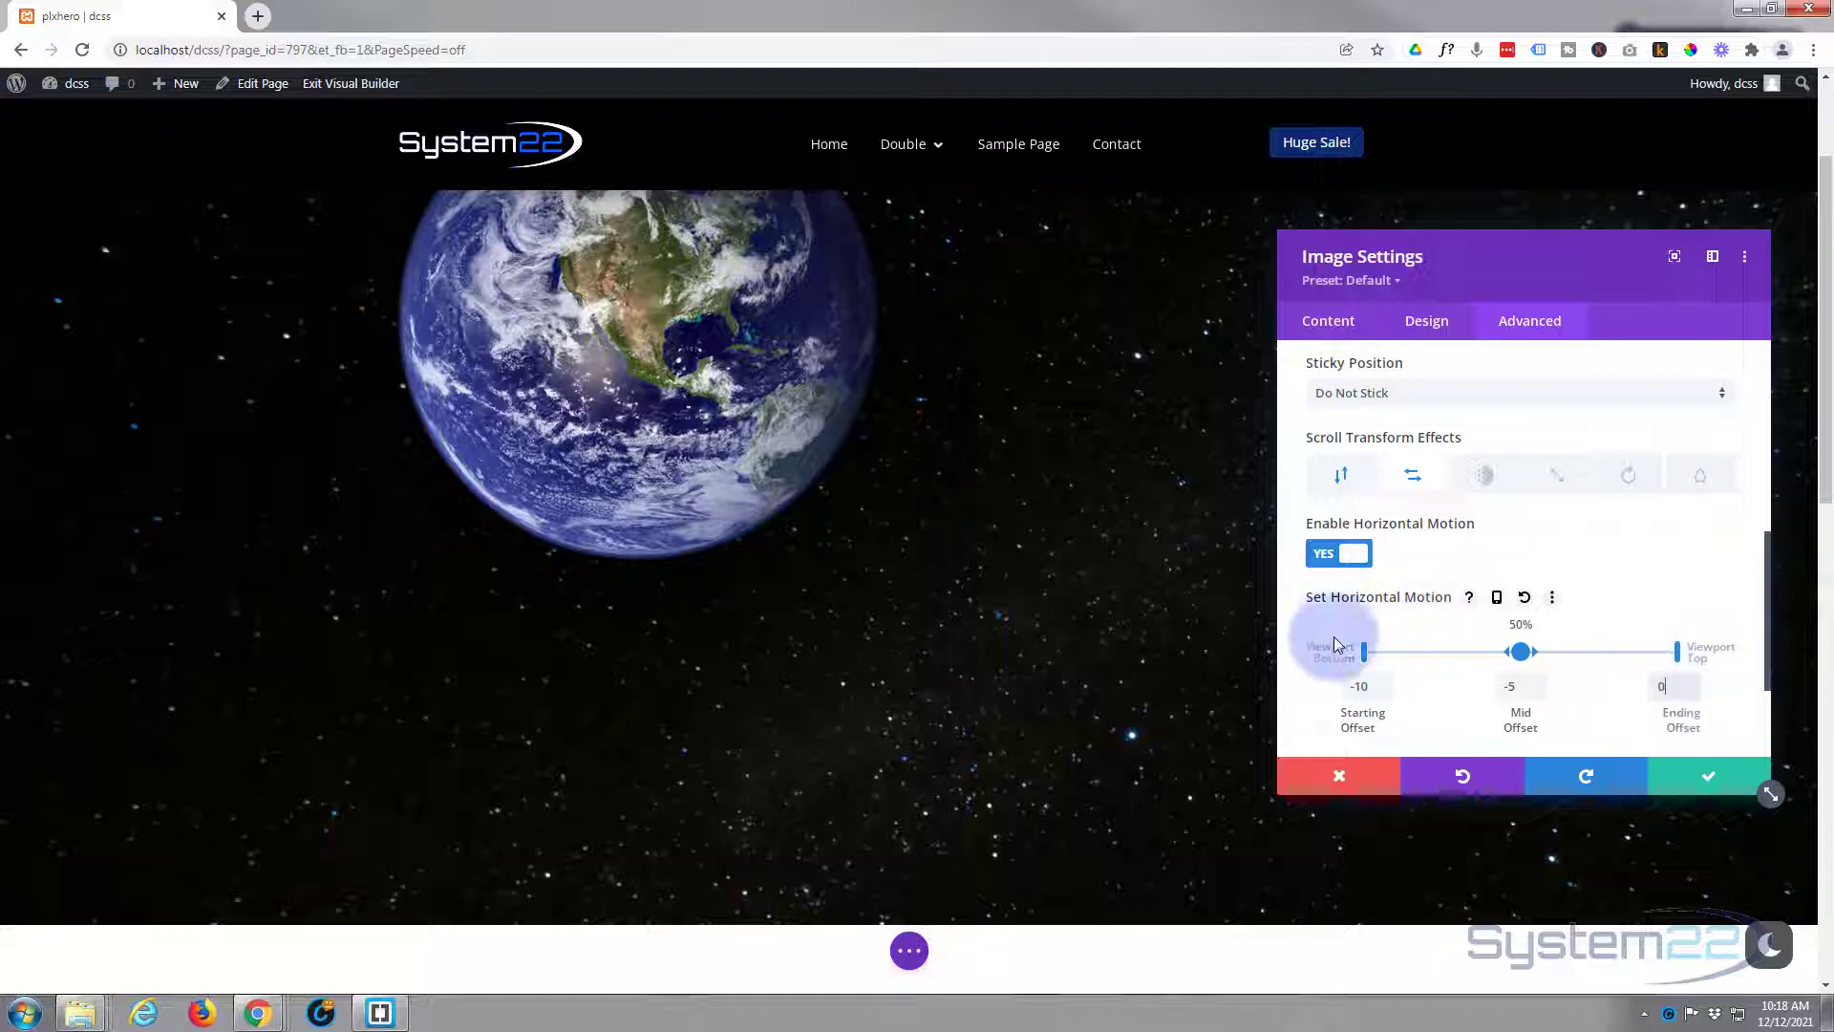
scroll(1207, 749, up, 2)
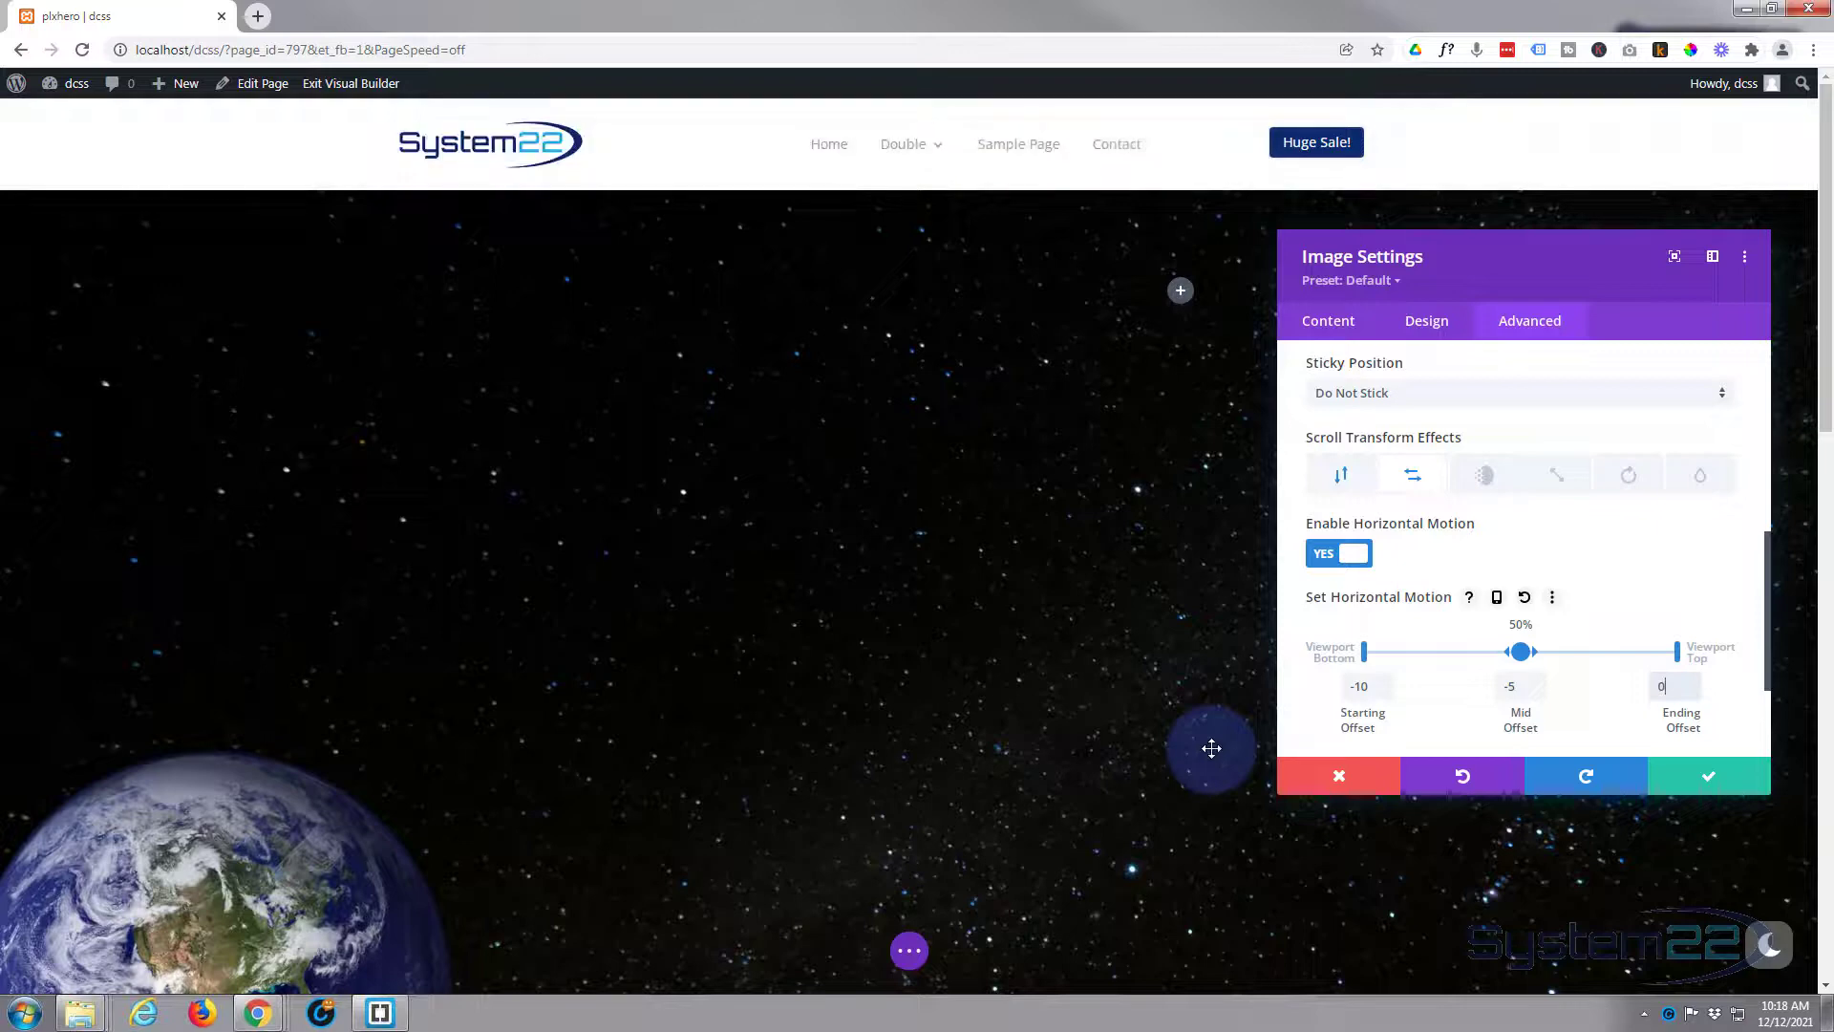
scroll(1213, 748, down, 3)
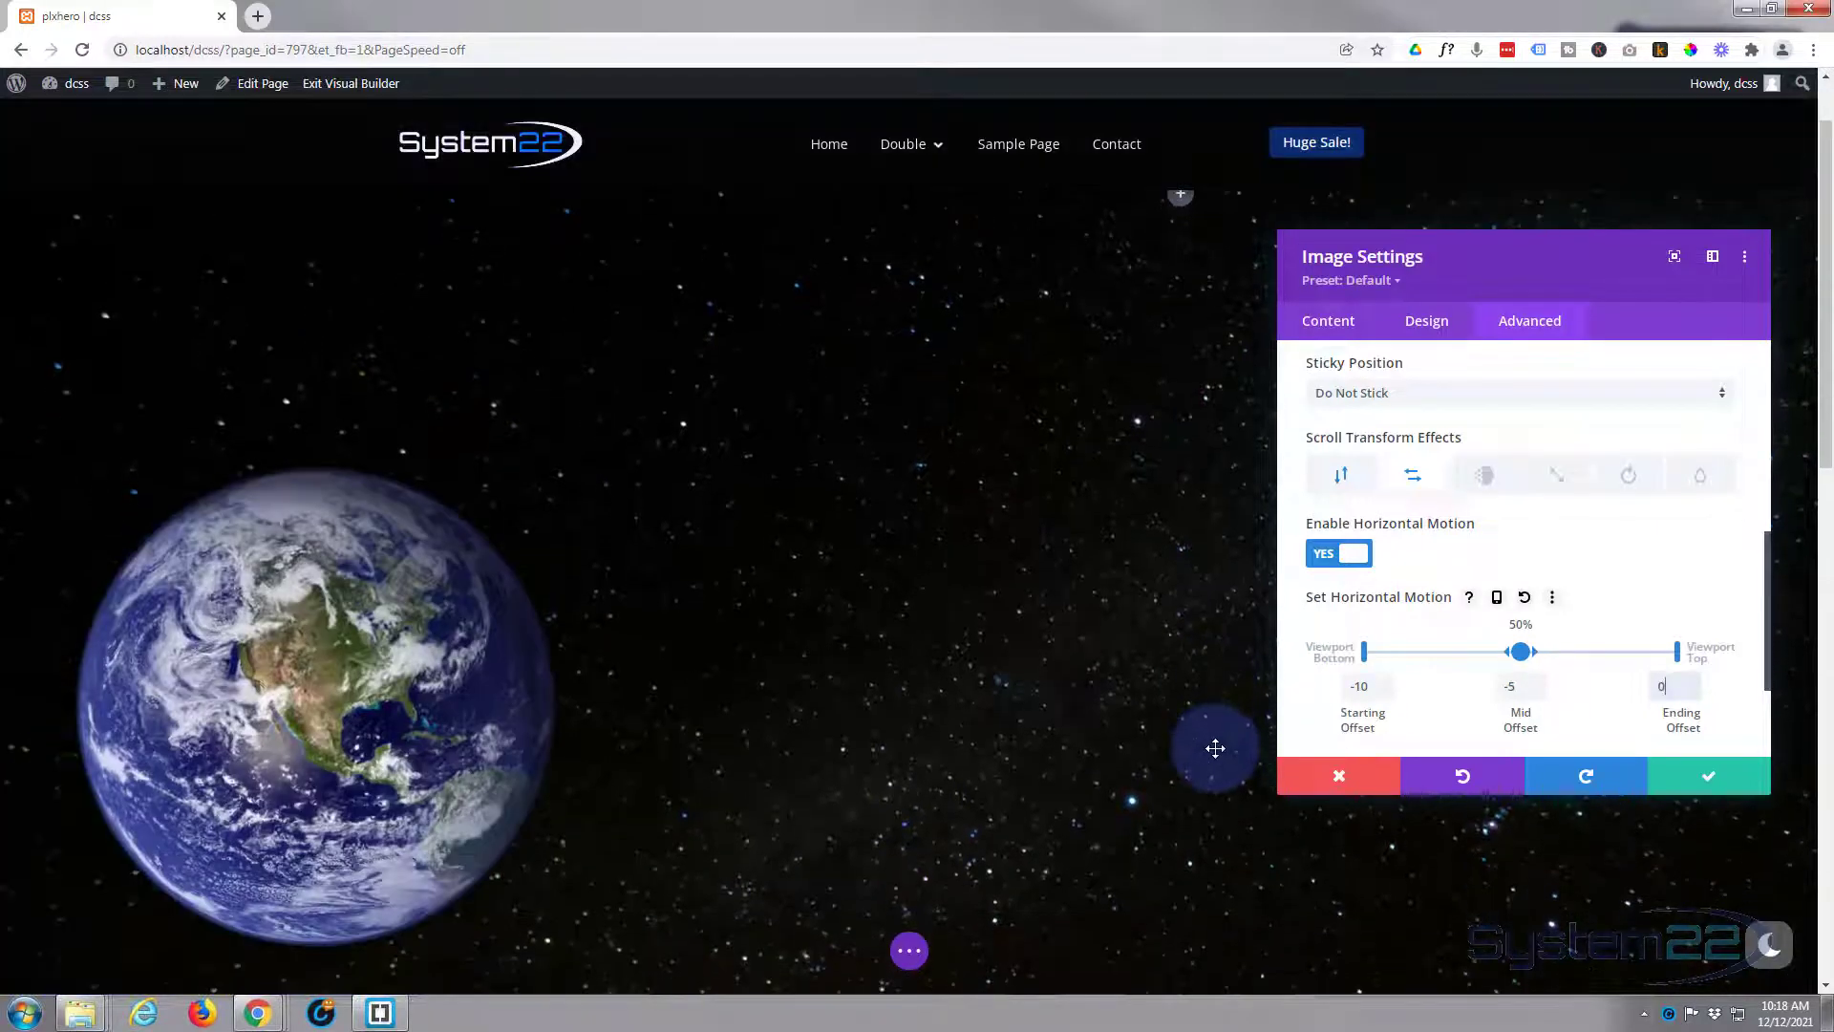
Preview the earth's combined vertical and horizontal scroll motion across the hero section.
scroll(1217, 748, up, 3)
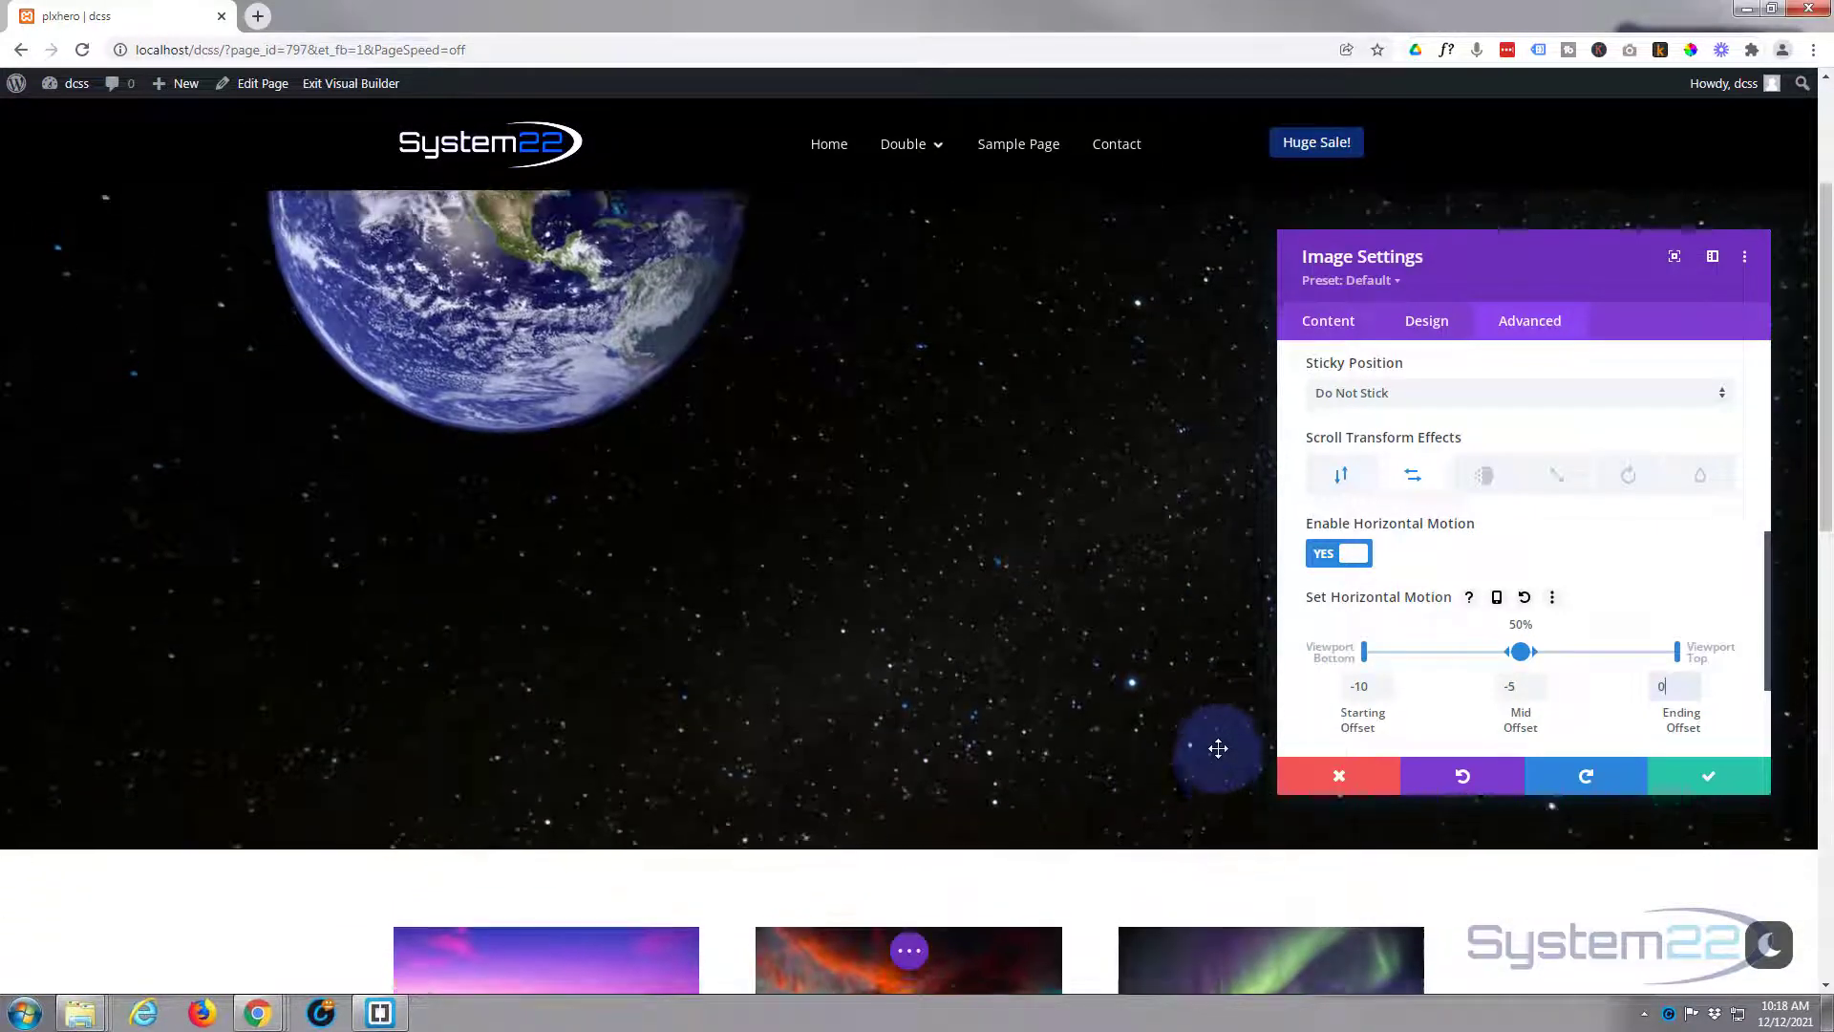
scroll(1220, 748, down, 2)
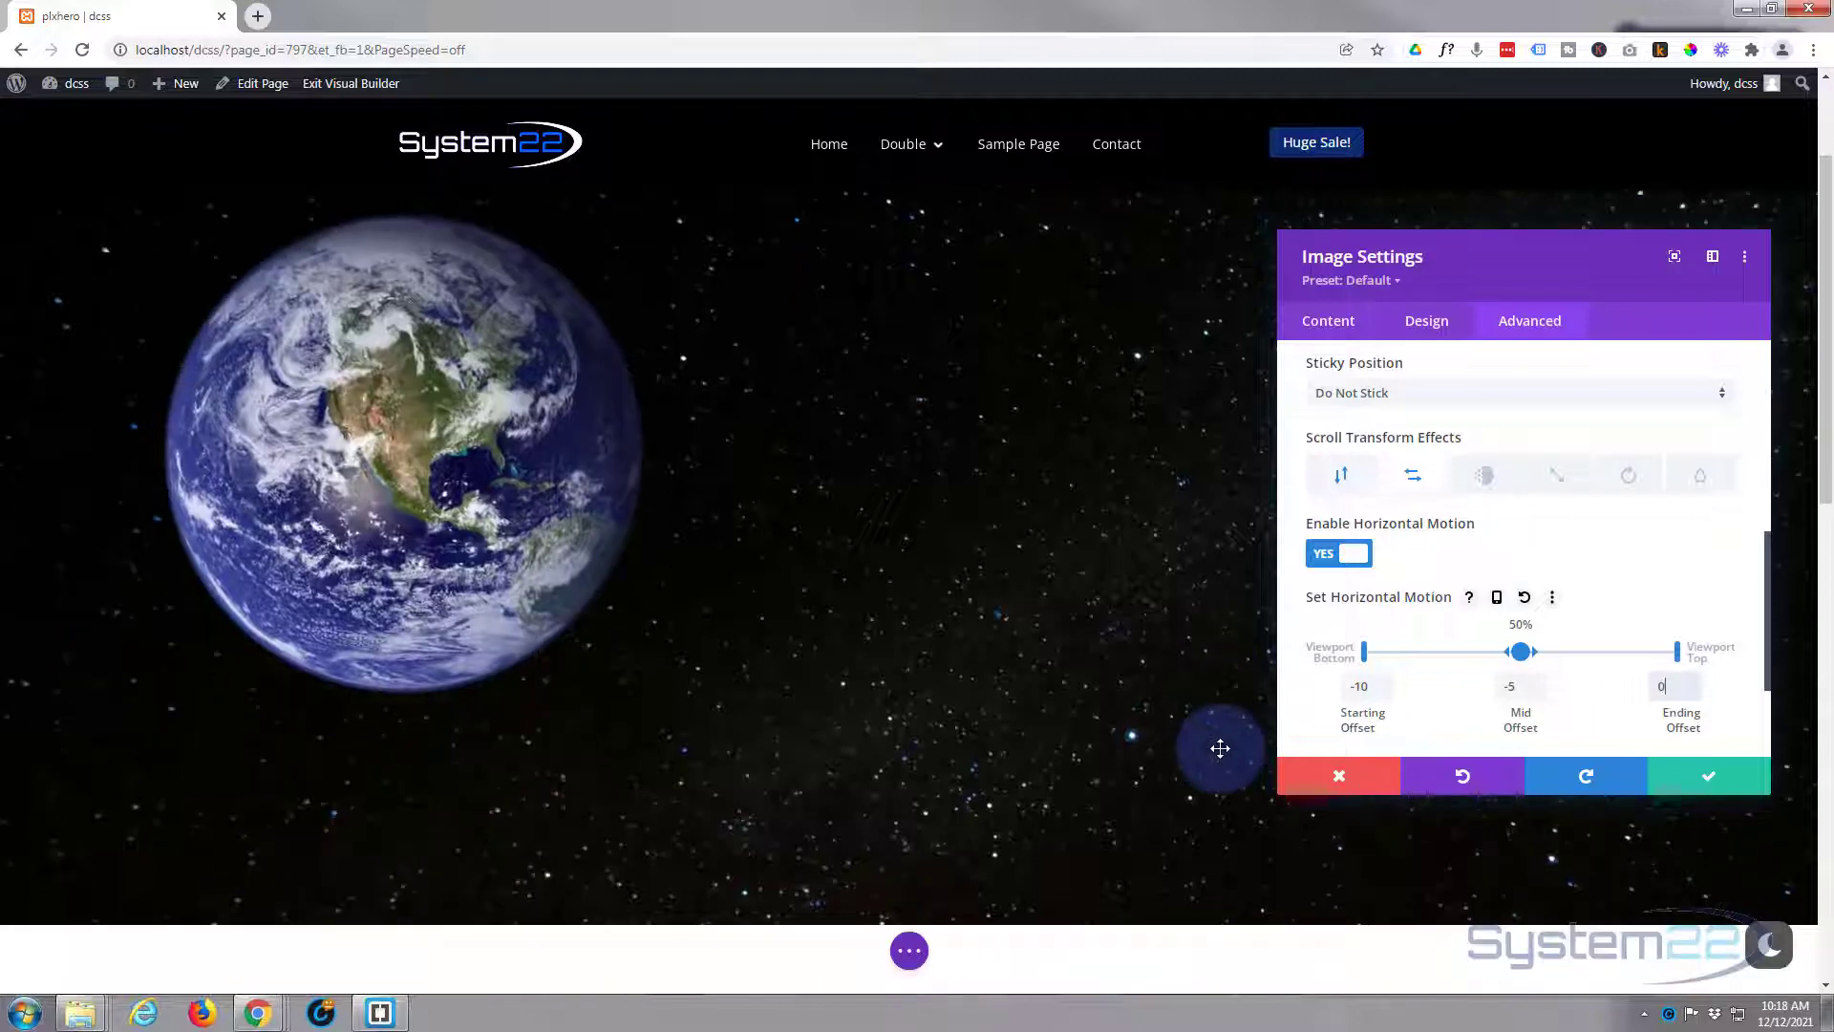
scroll(1221, 748, down, 2)
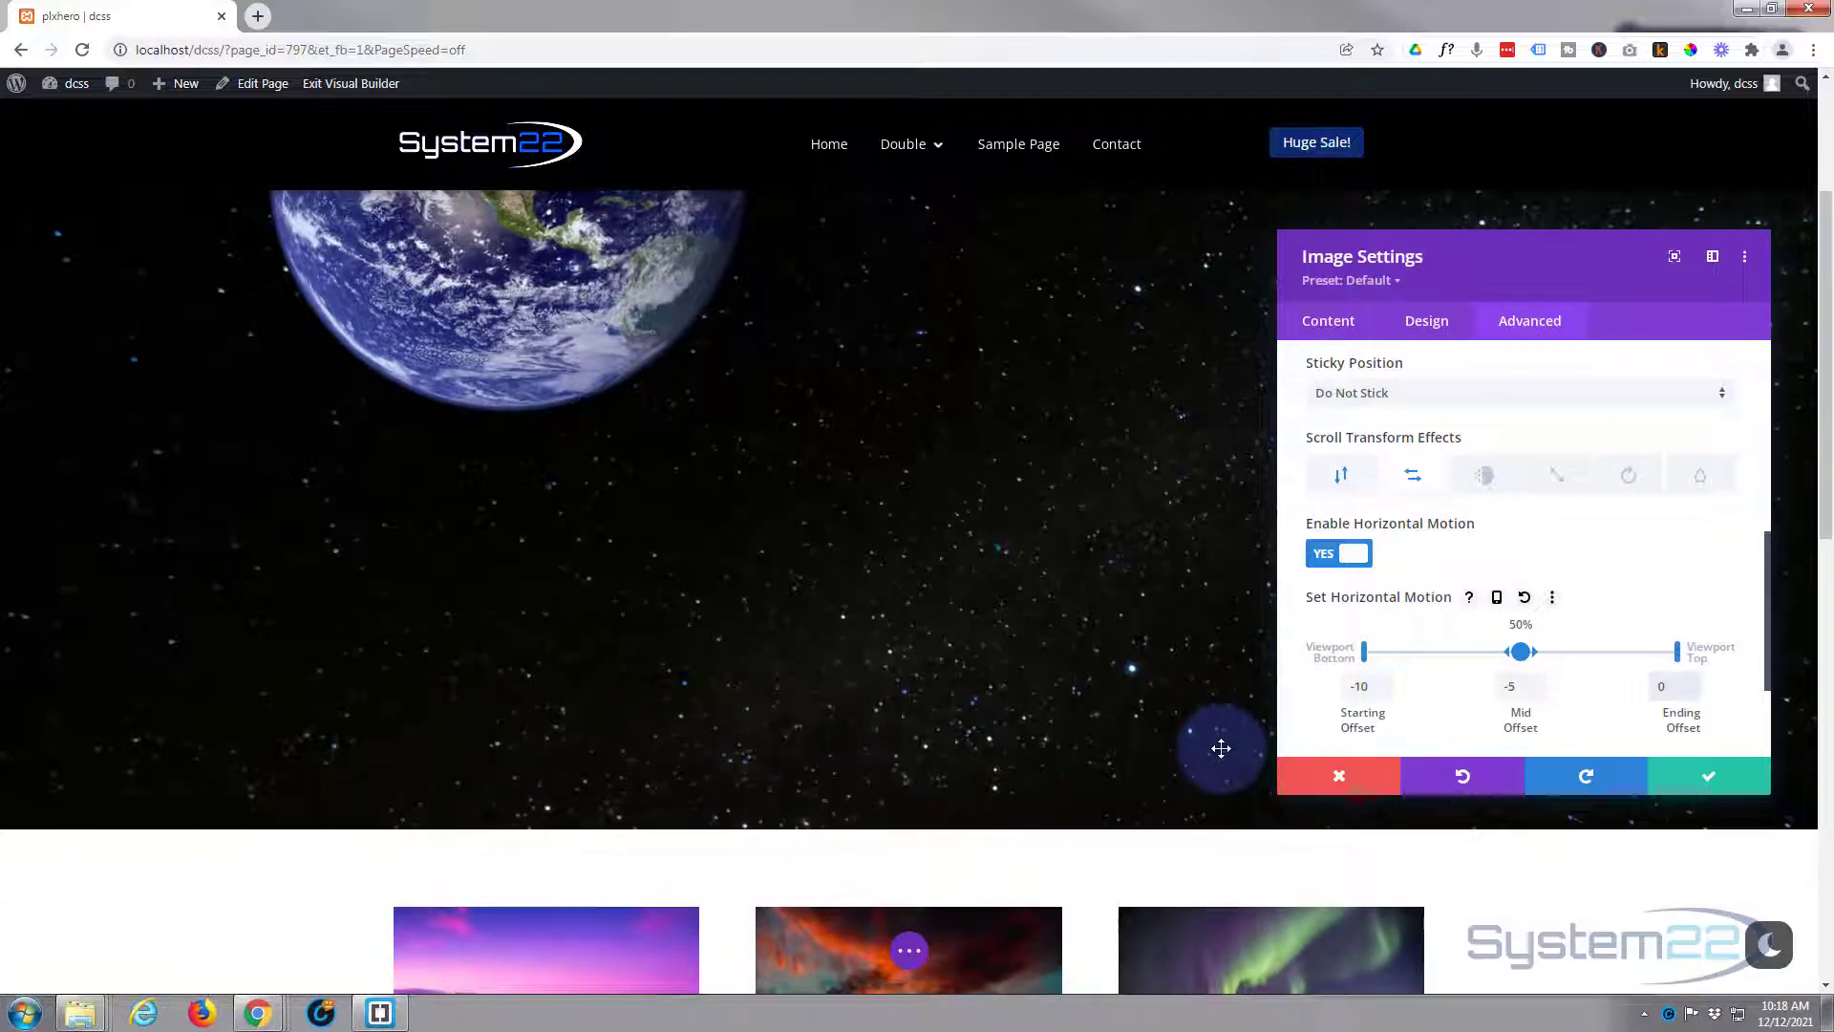
scroll(1221, 748, up, 4)
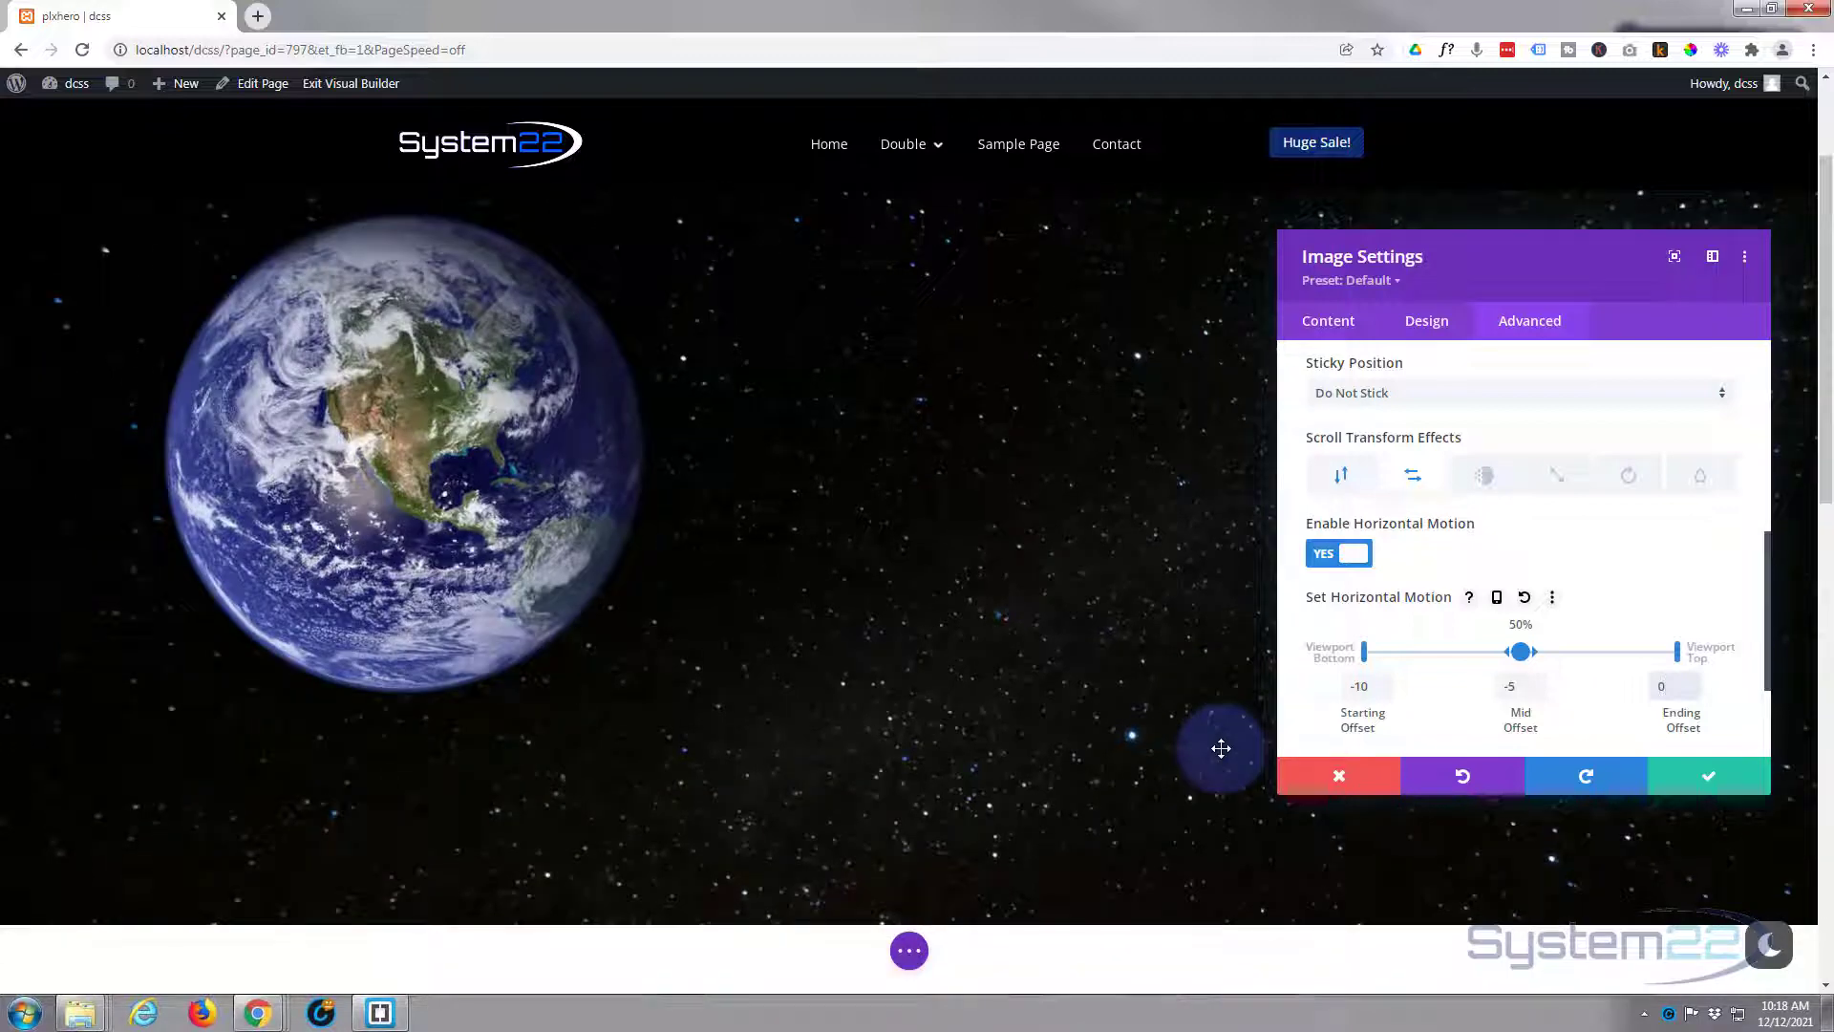
scroll(1221, 748, up, 1)
scroll(1221, 748, down, 2)
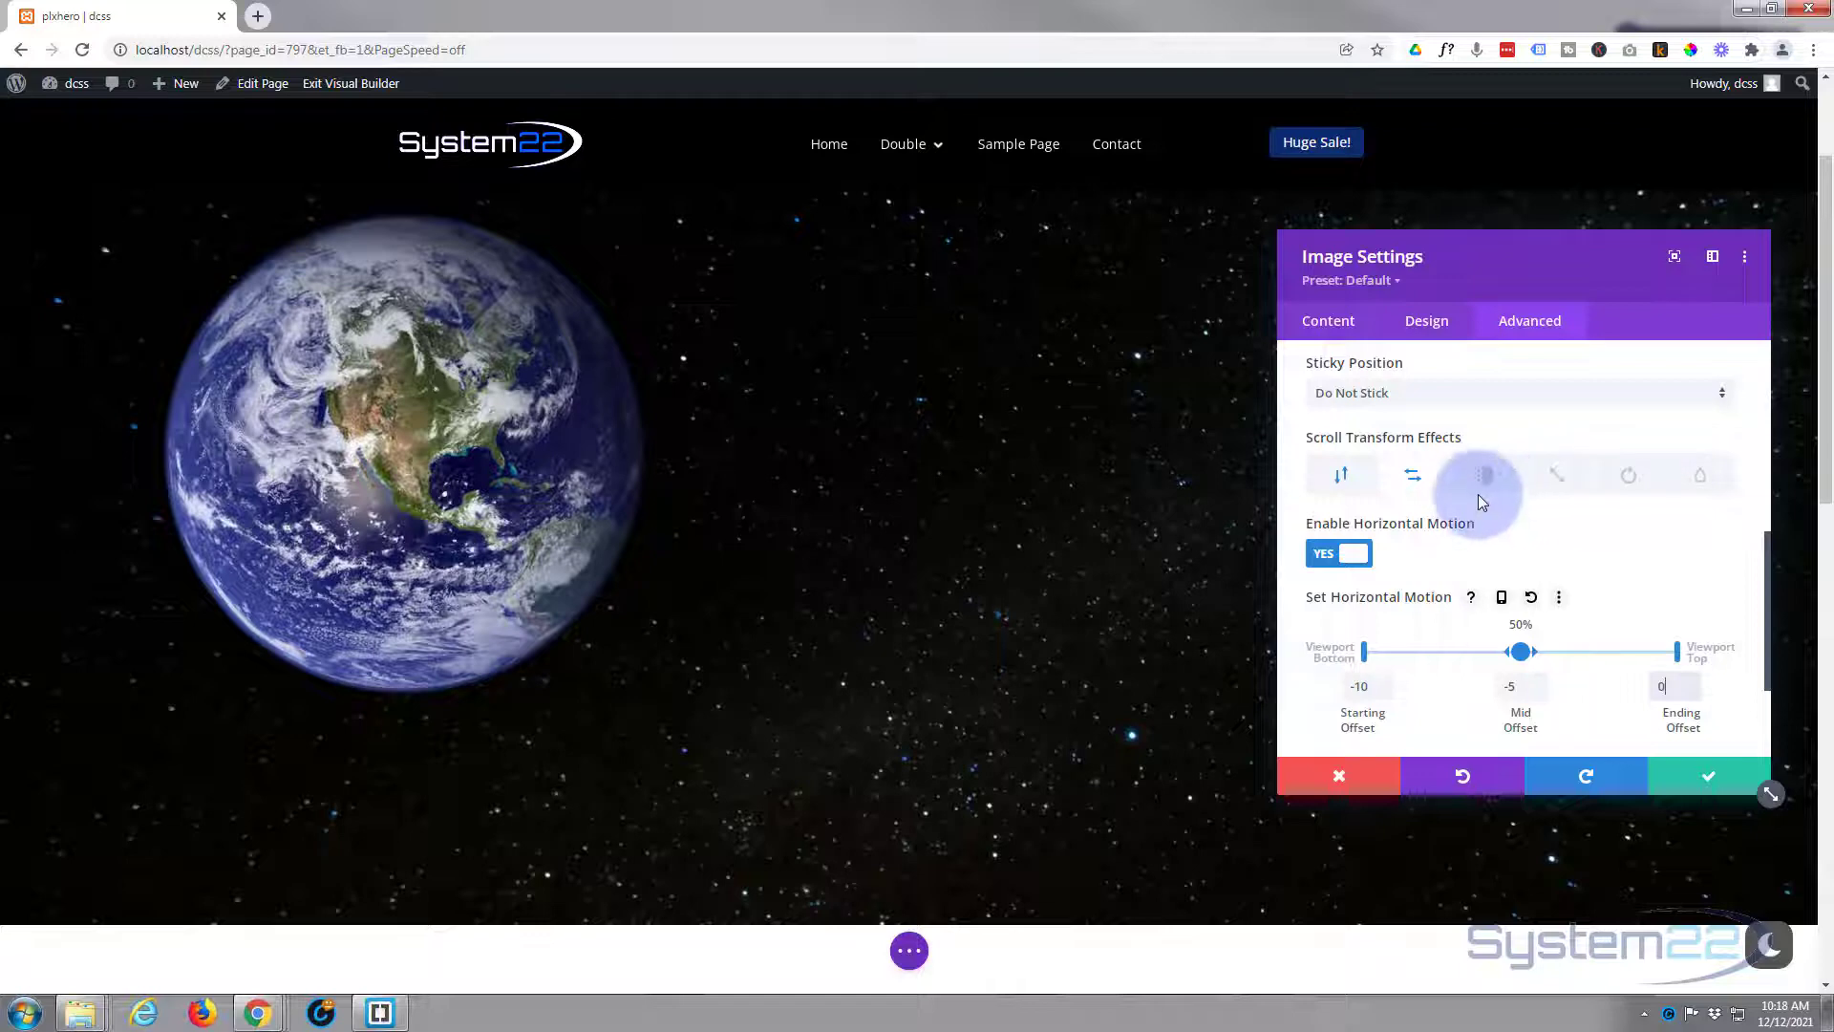
Enable scaling up and down for the earth image with a mid scale of 300%, and preview it on the page.
click(1554, 456)
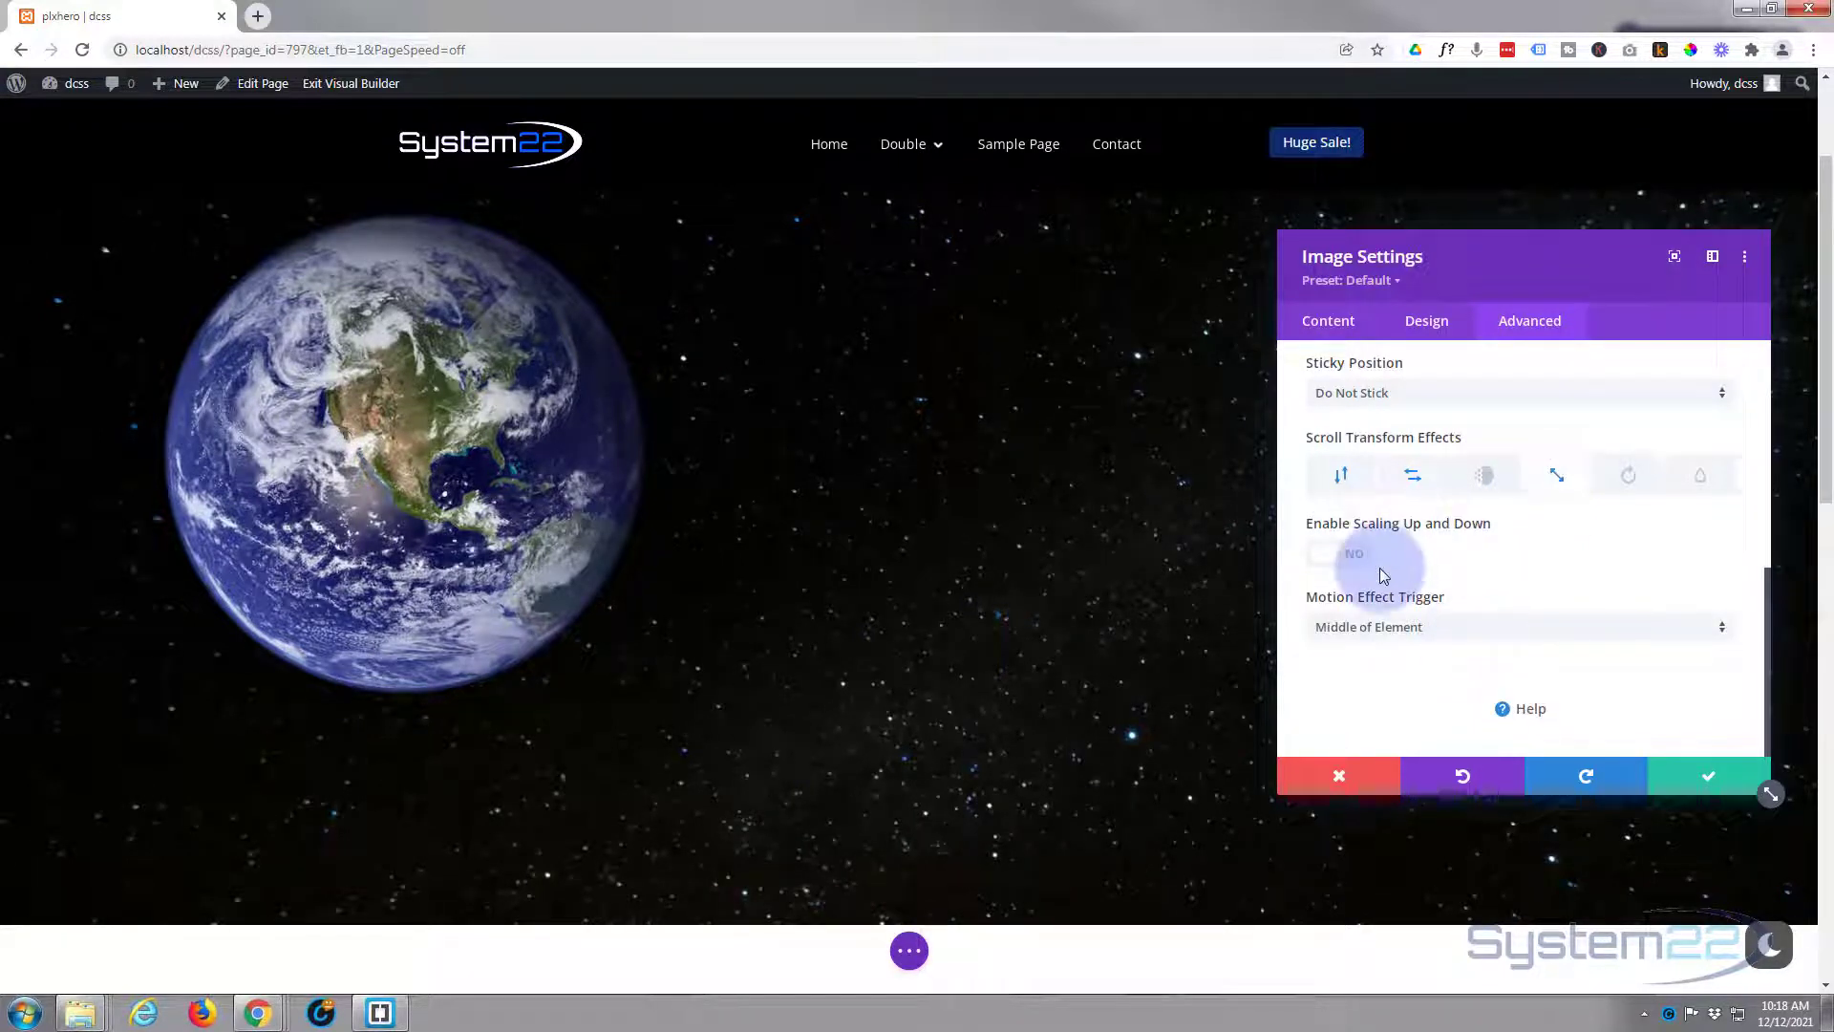
click(1355, 554)
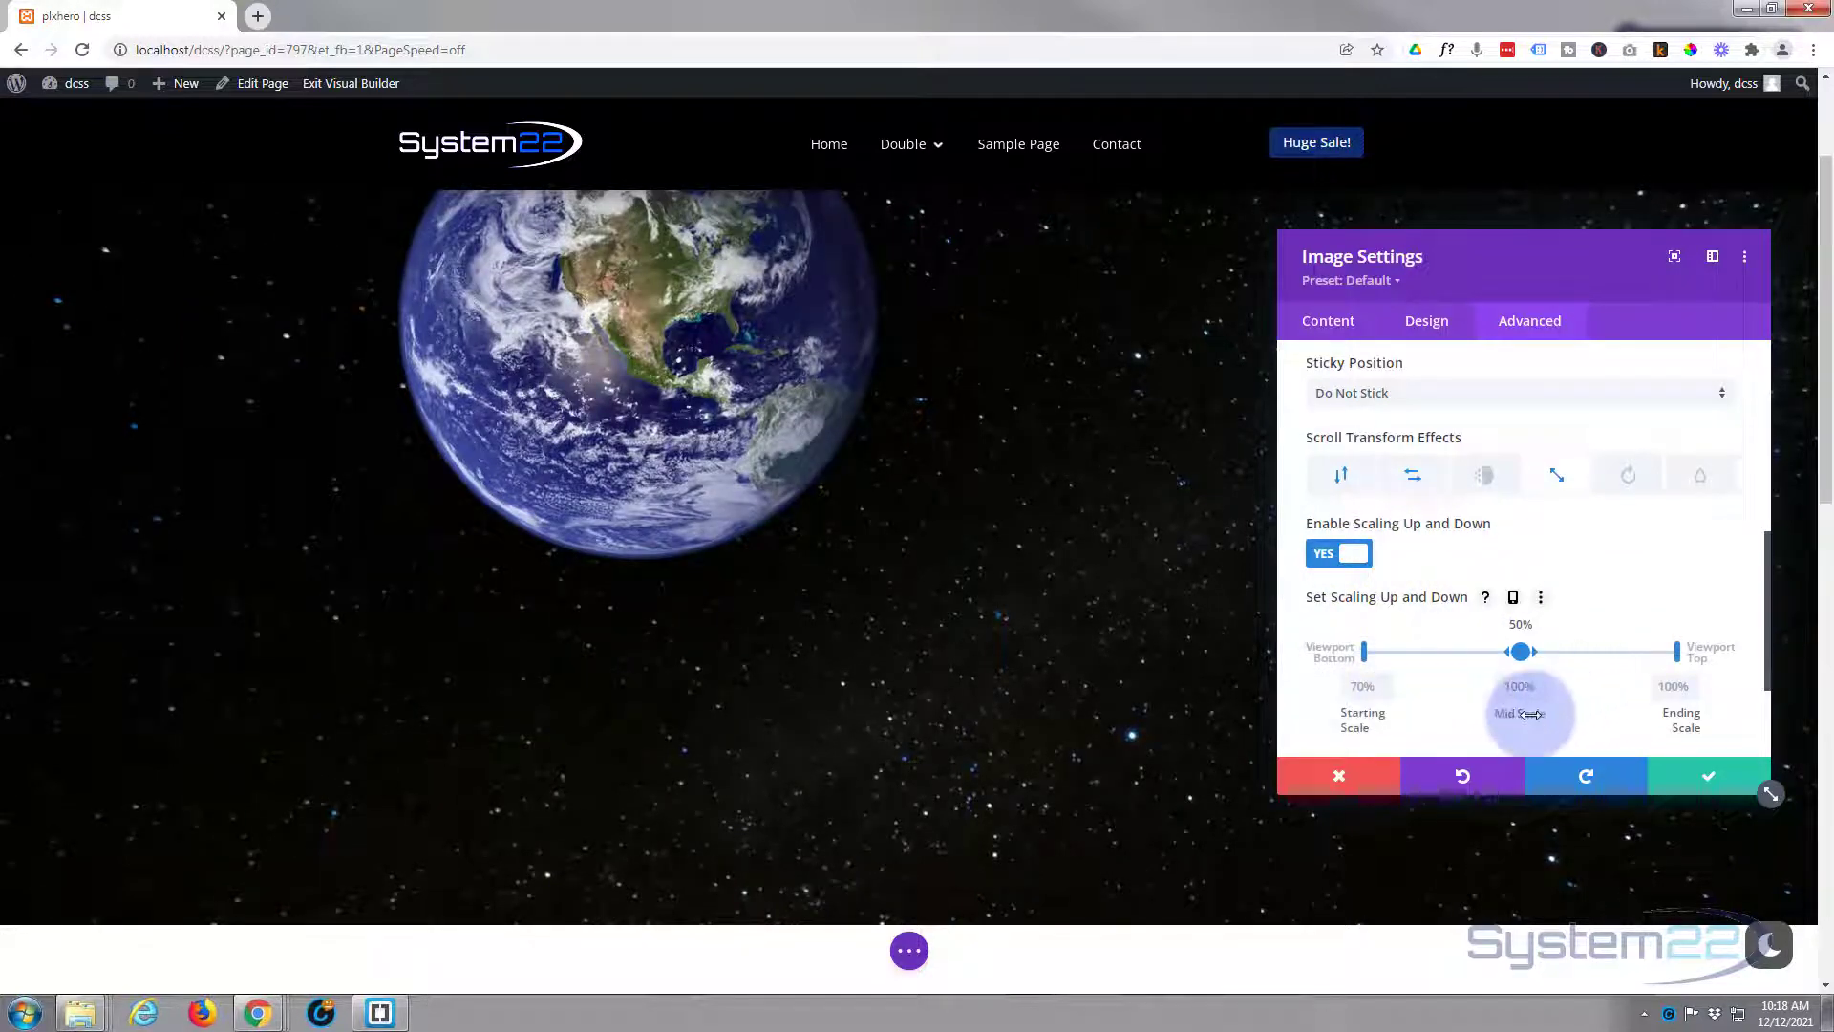
click(1521, 686)
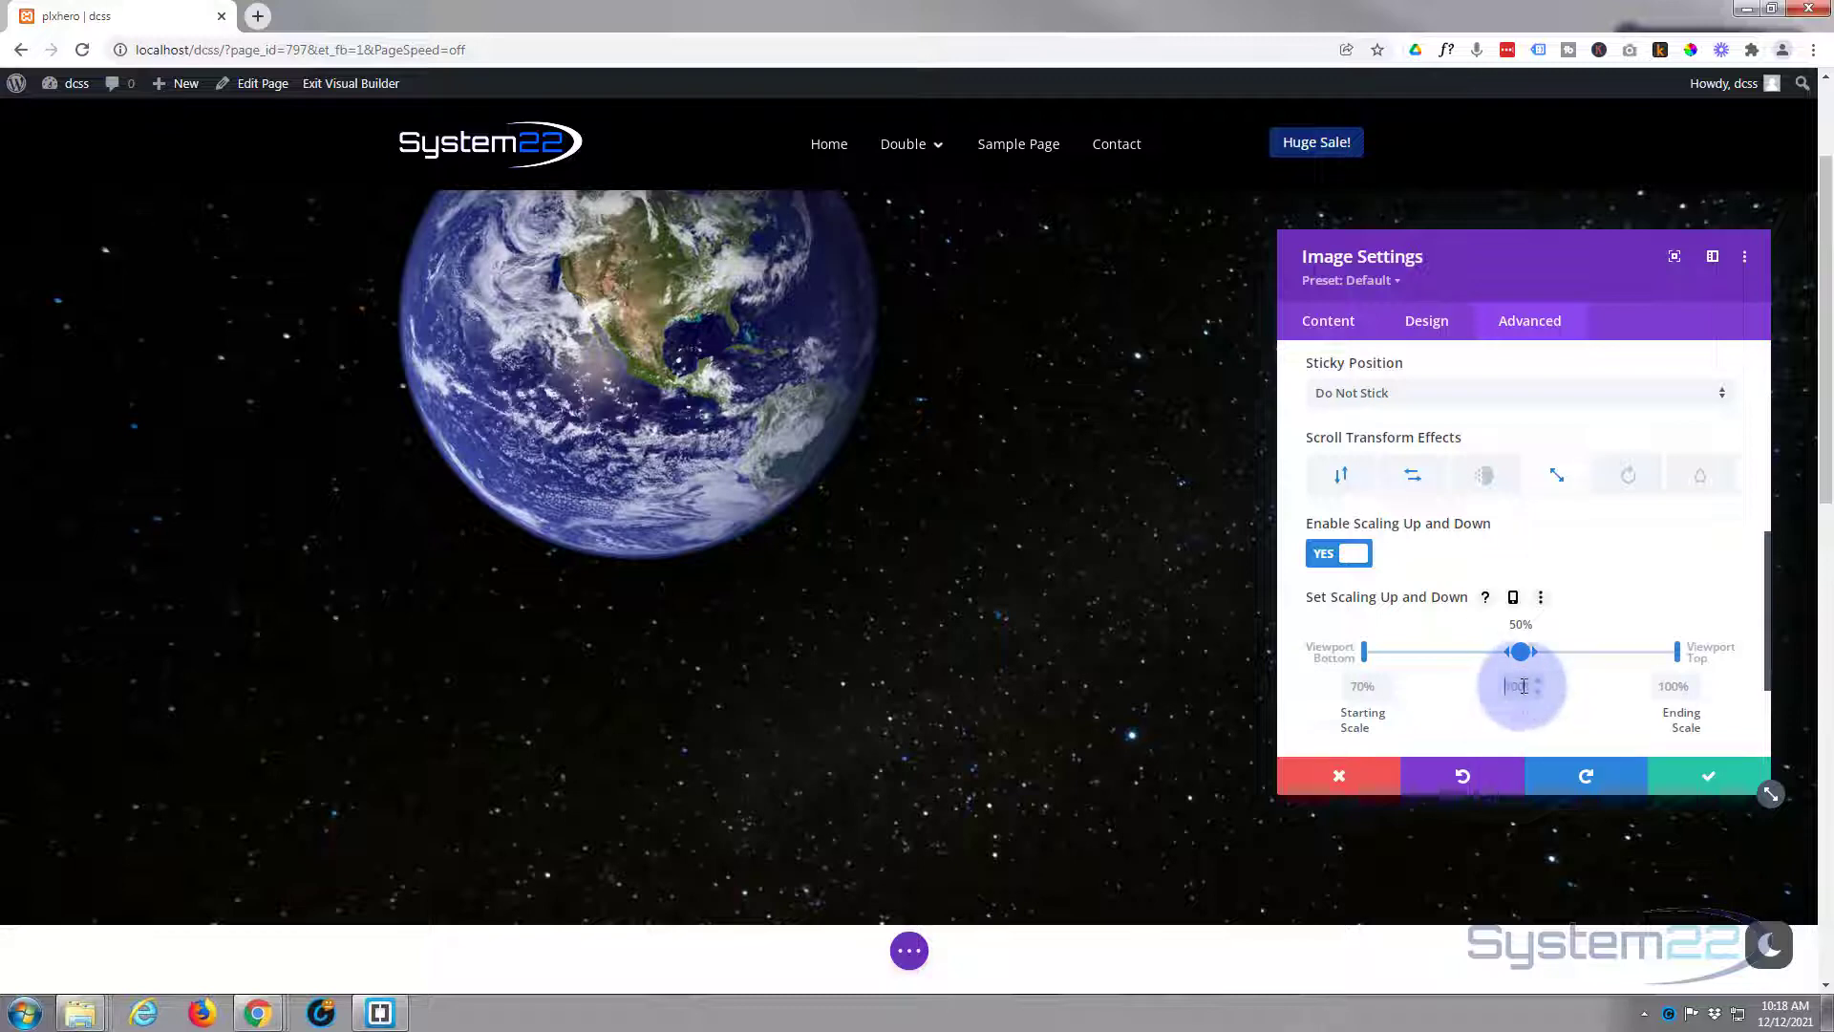
text(300%)
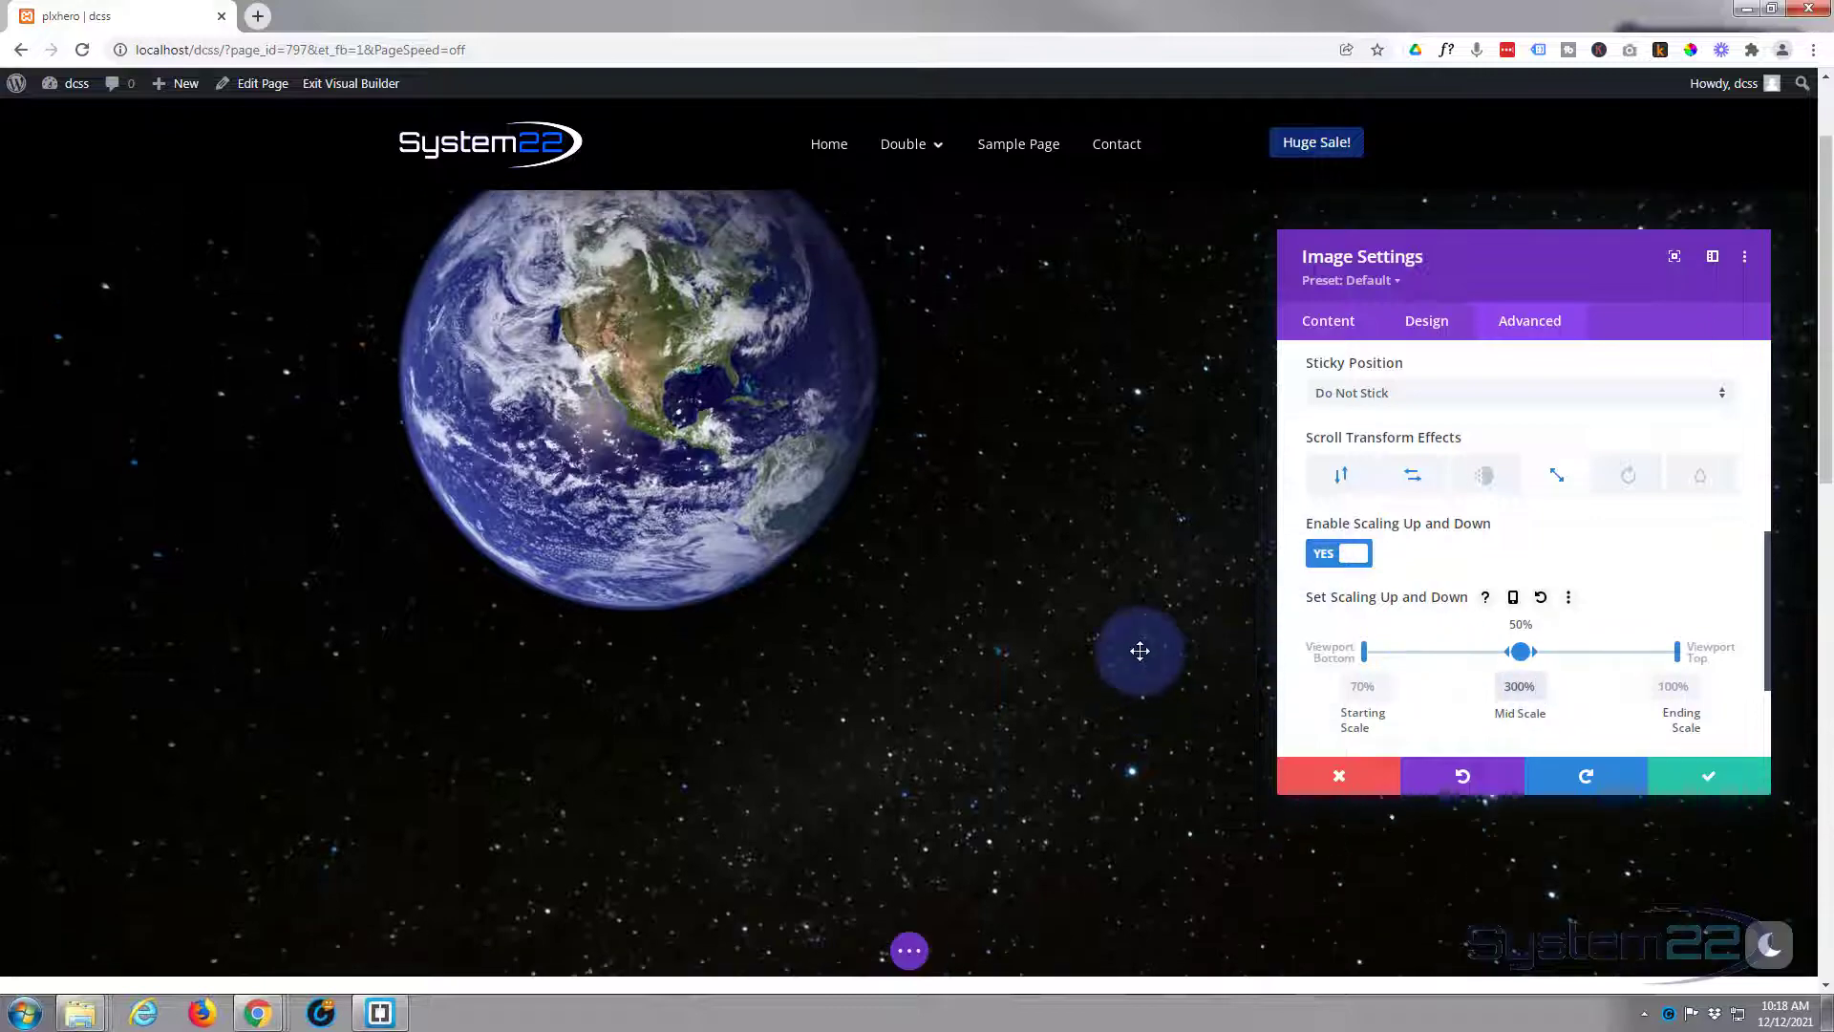
scroll(1140, 650, down, 5)
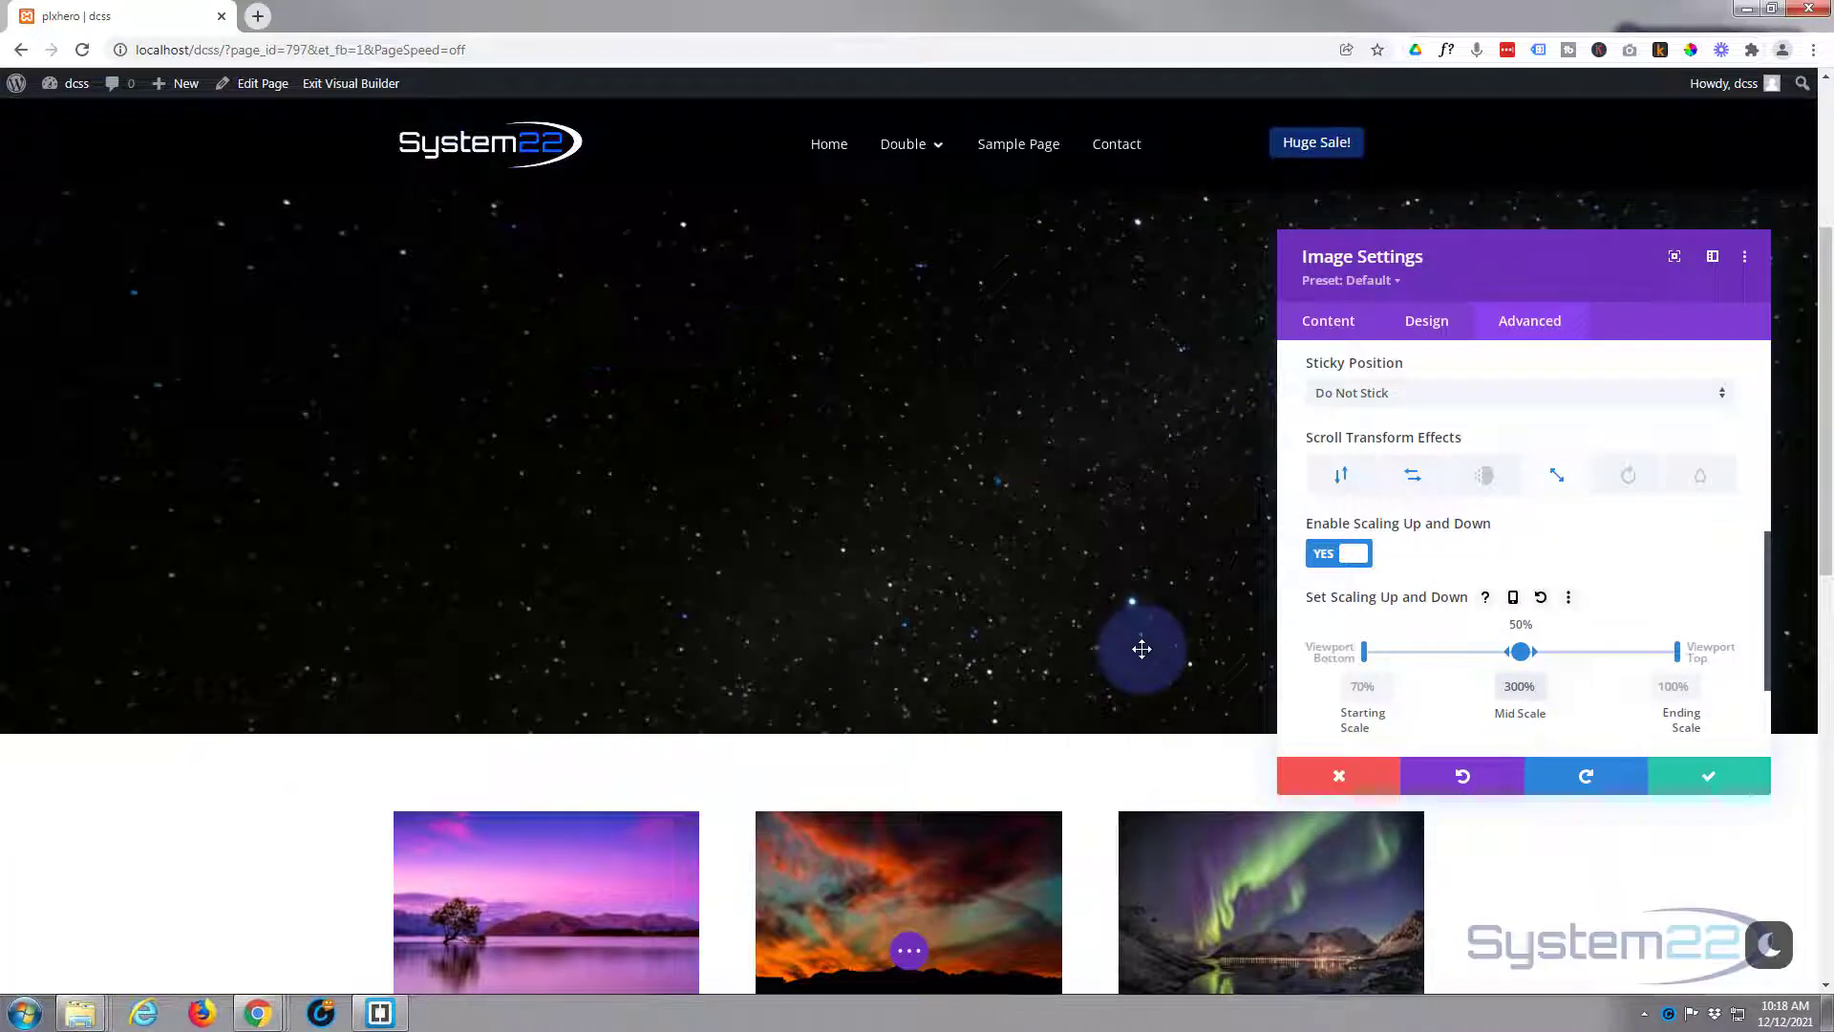
scroll(1142, 648, up, 5)
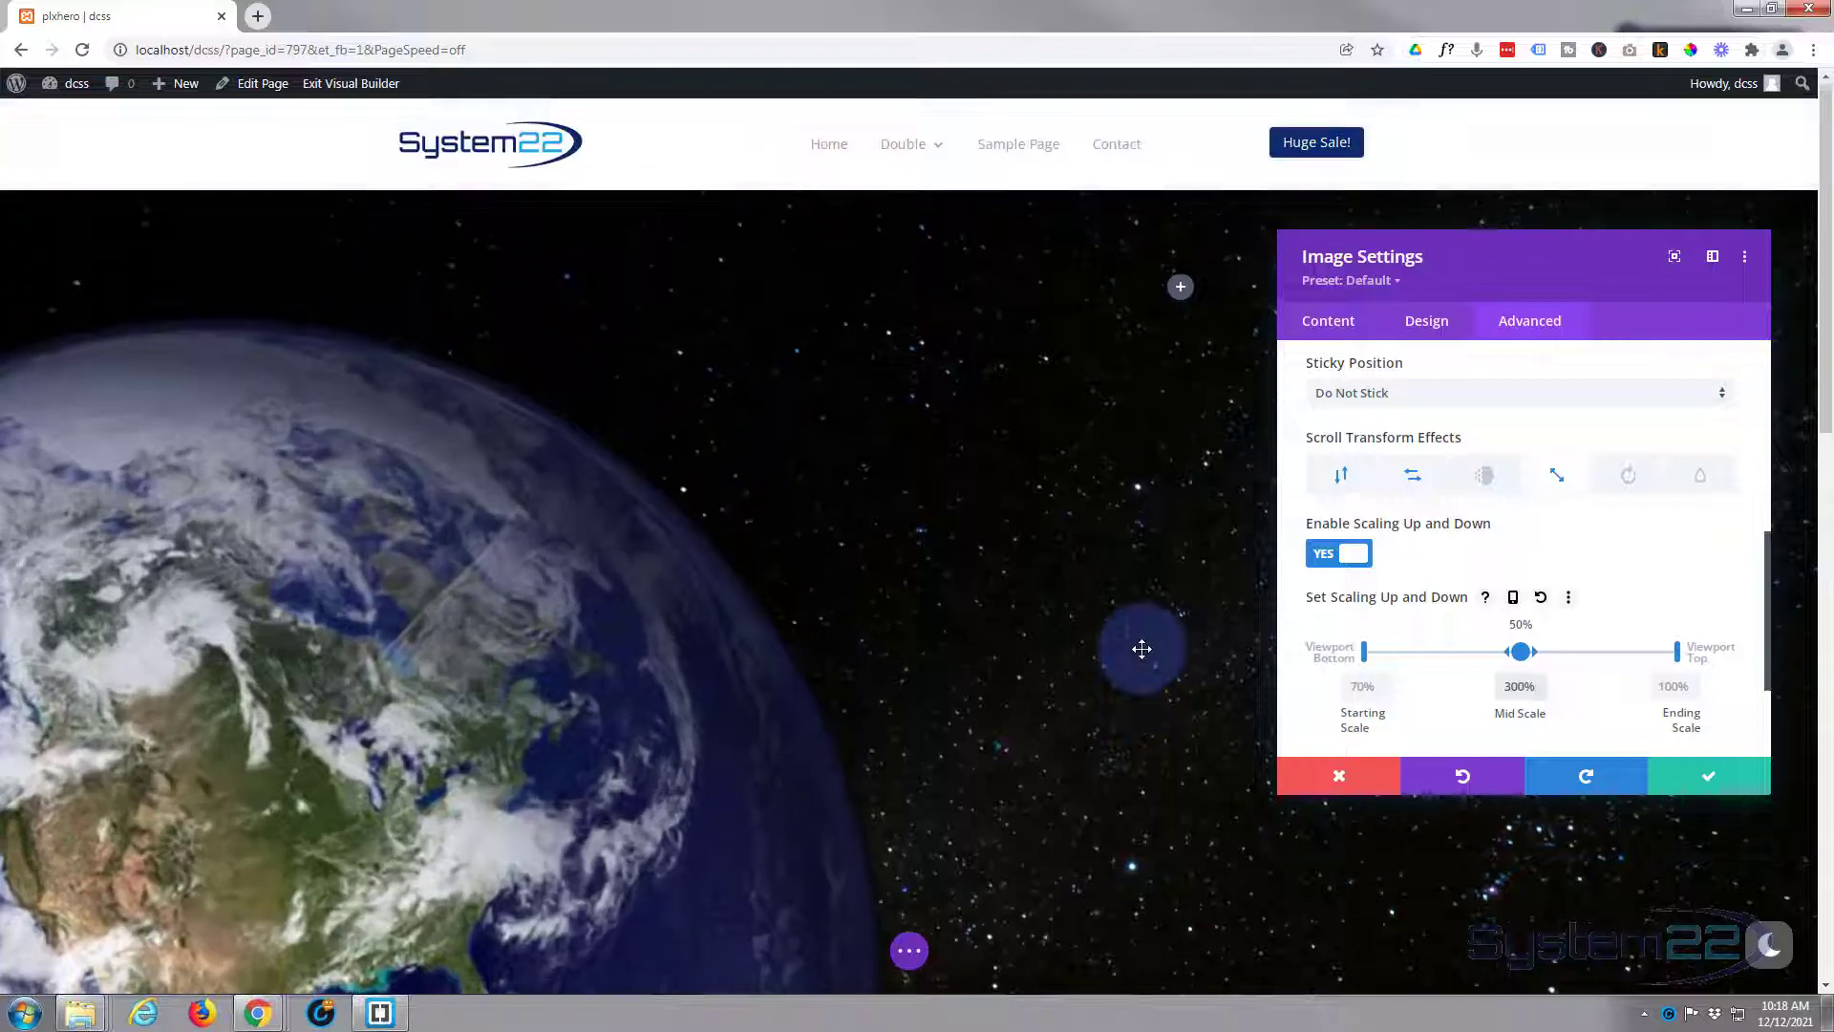
scroll(1142, 650, down, 5)
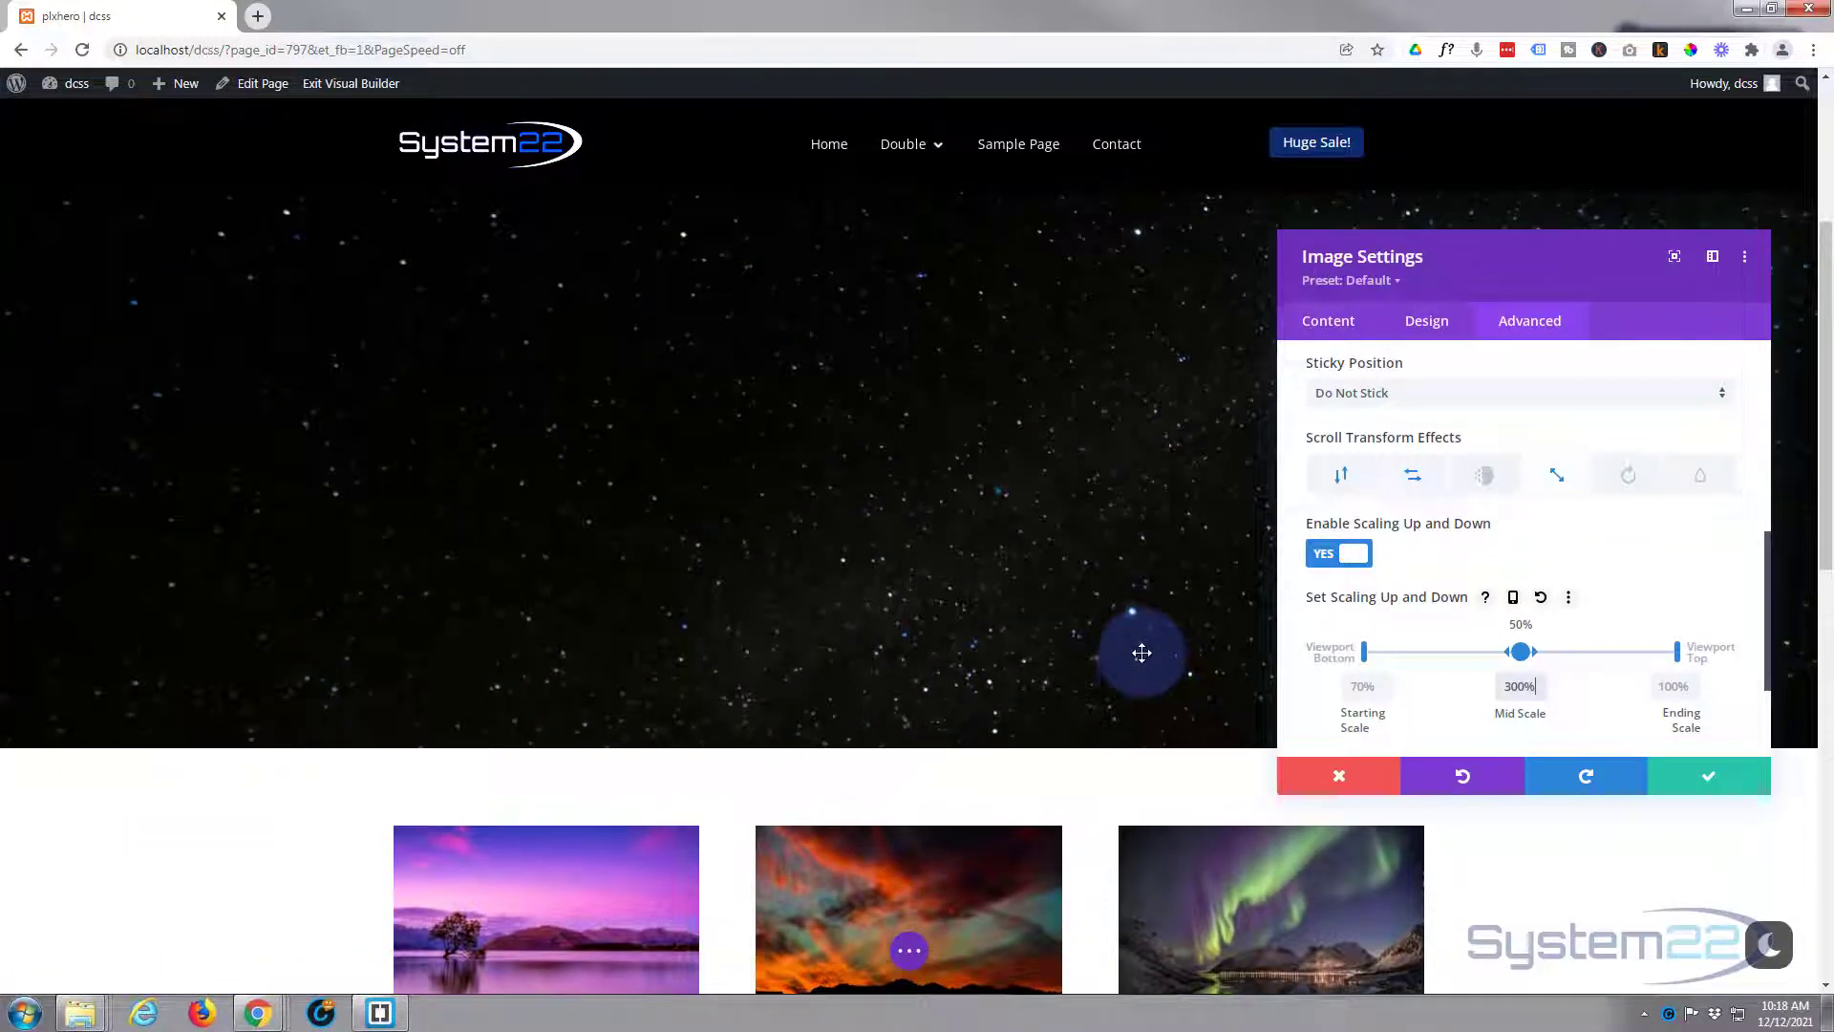
scroll(1142, 650, up, 5)
Set the earth's starting scale to 100%, preview the scroll effect and save the image settings.
click(1351, 686)
double_click(1355, 683)
key(BackSpace)
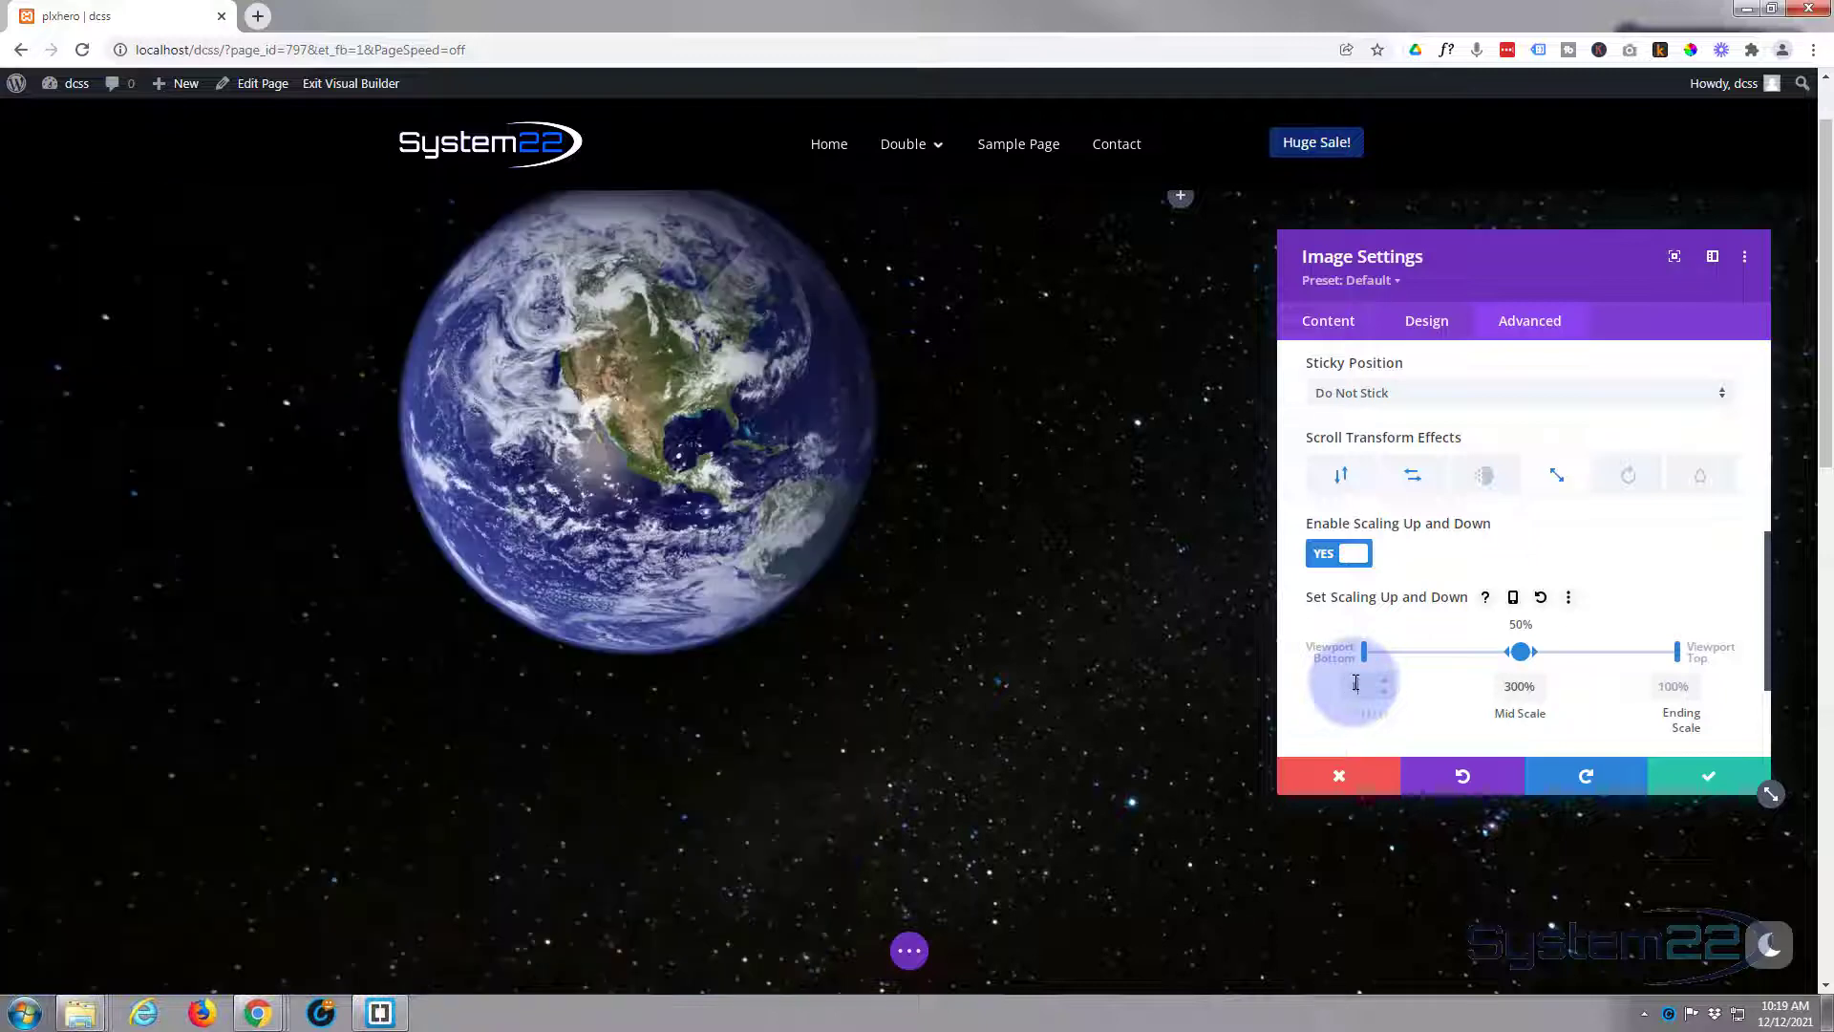
text(100%)
click(1667, 684)
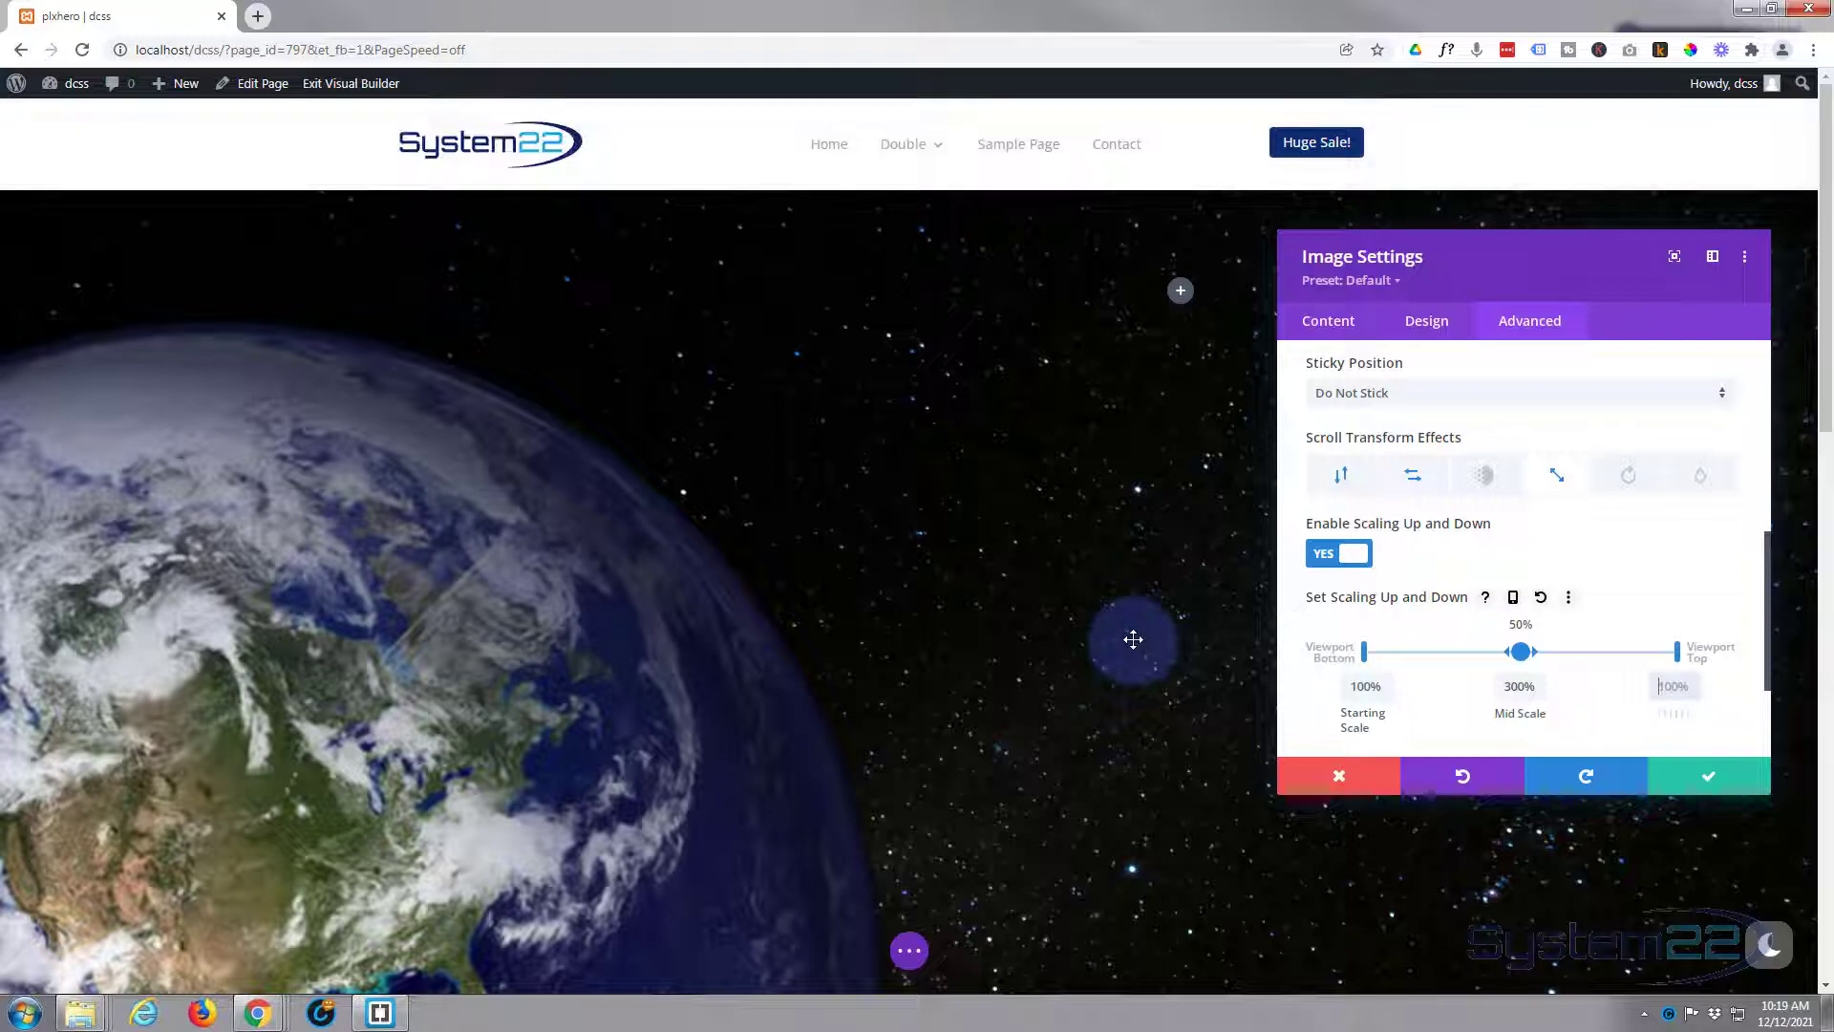
scroll(1133, 639, down, 5)
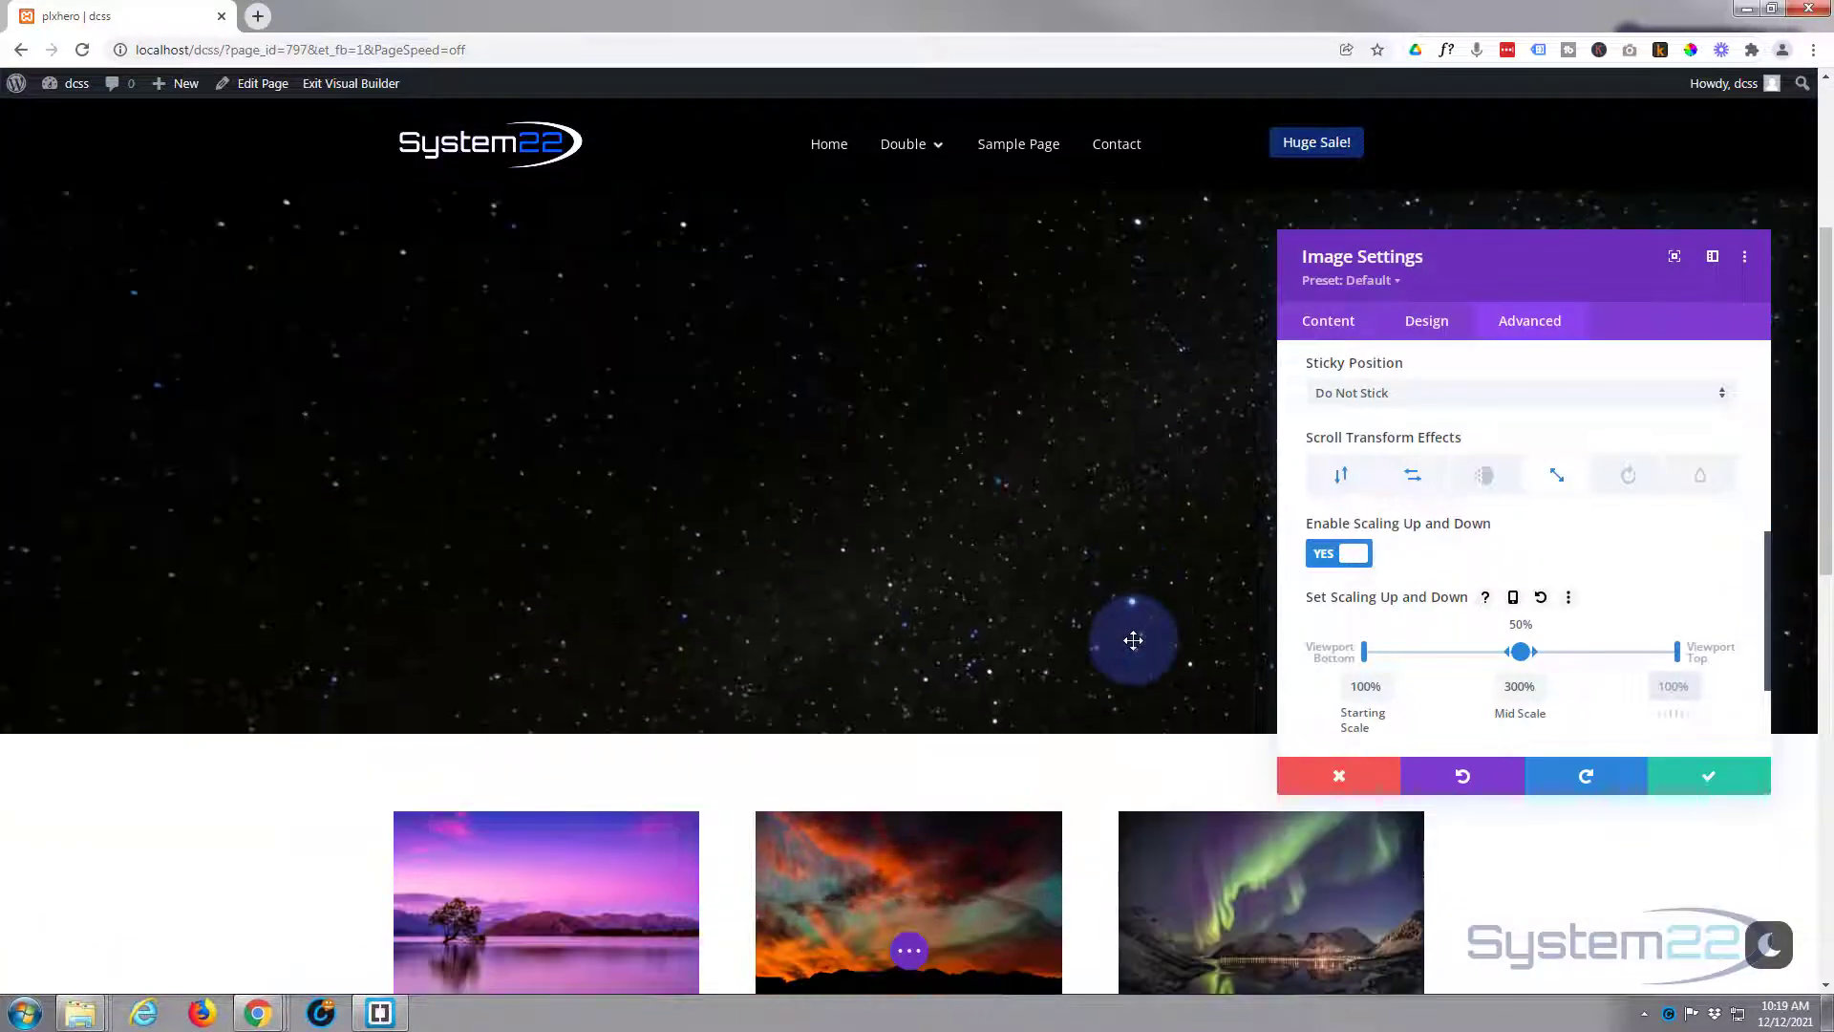
scroll(1133, 640, up, 3)
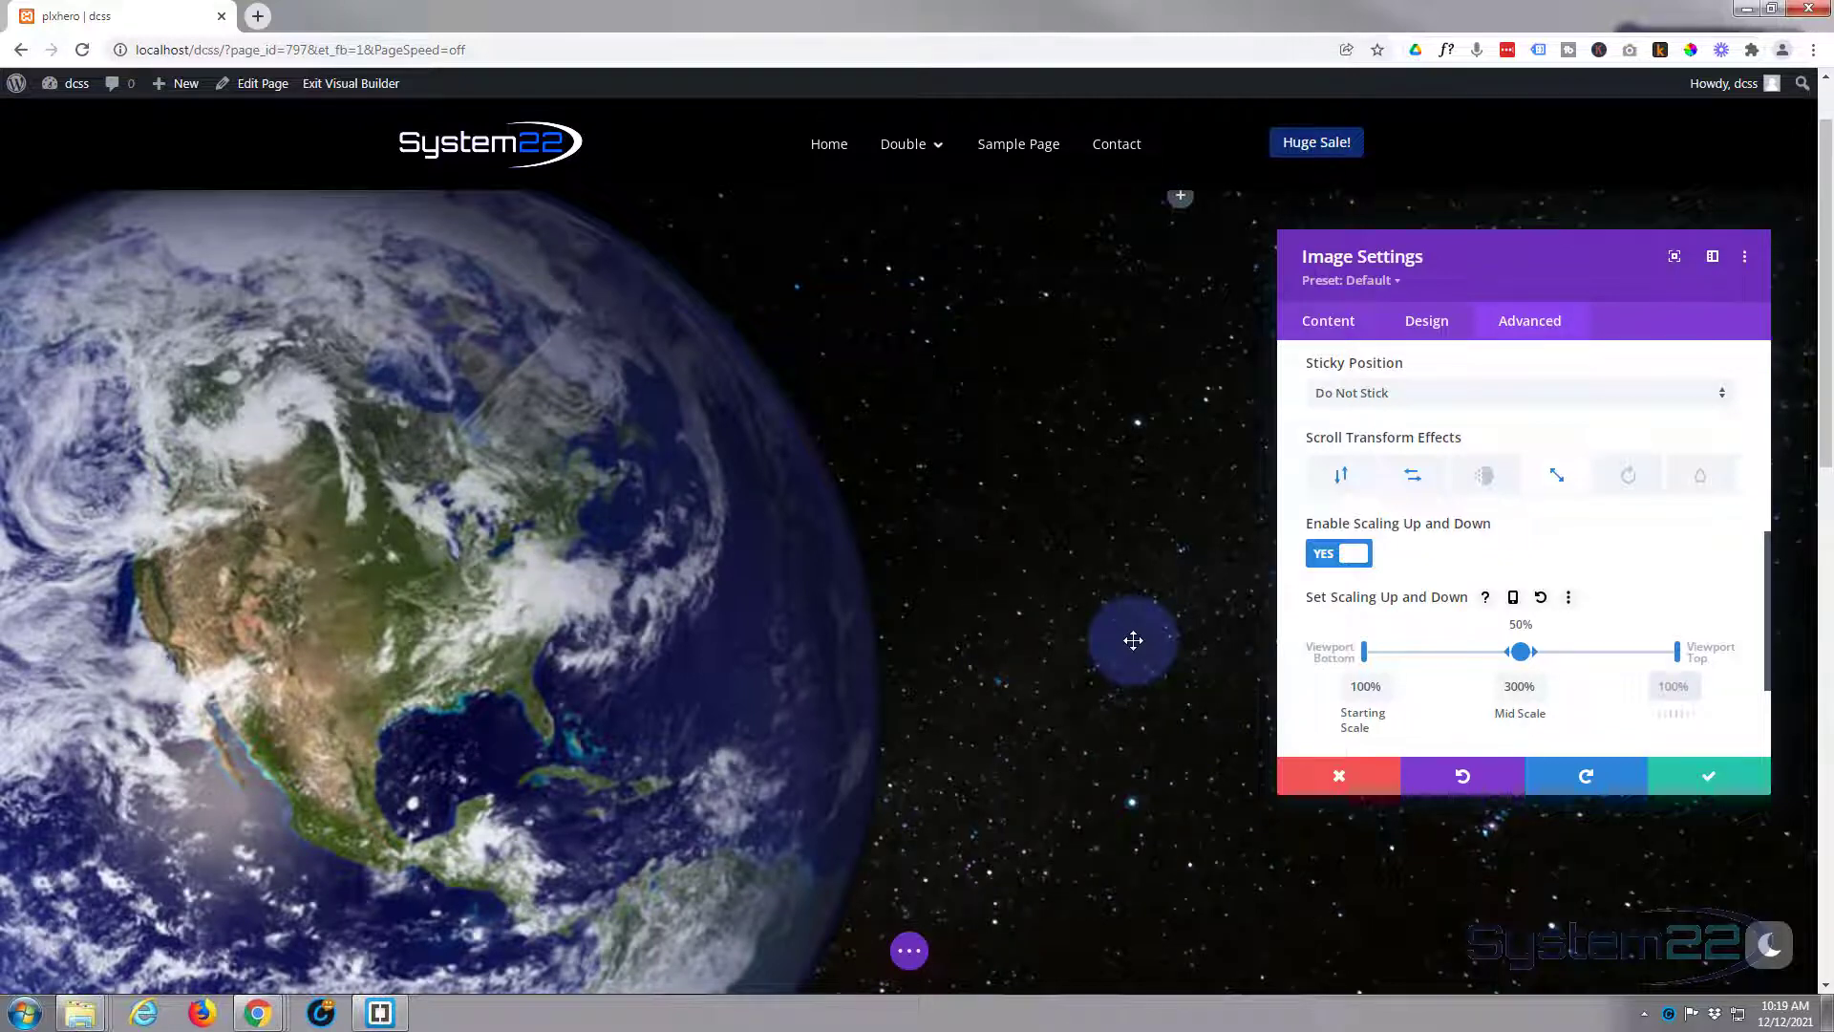
scroll(1133, 639, up, 2)
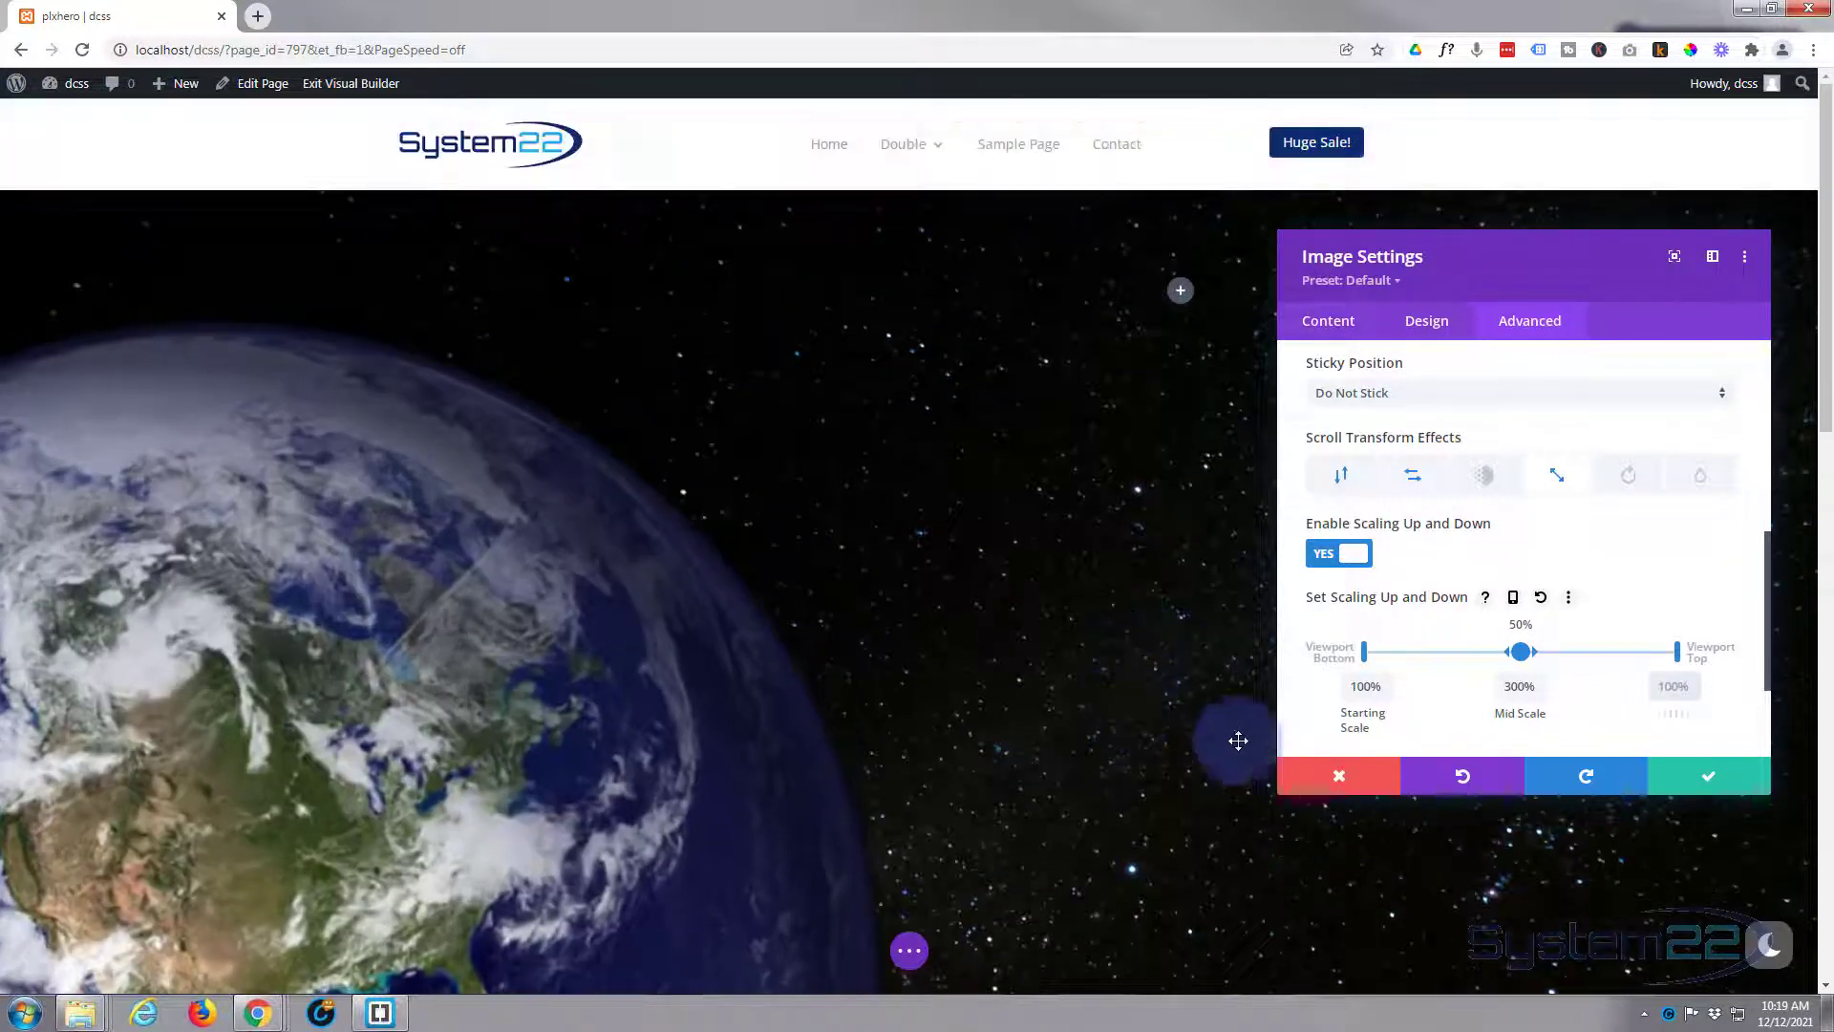
click(1699, 777)
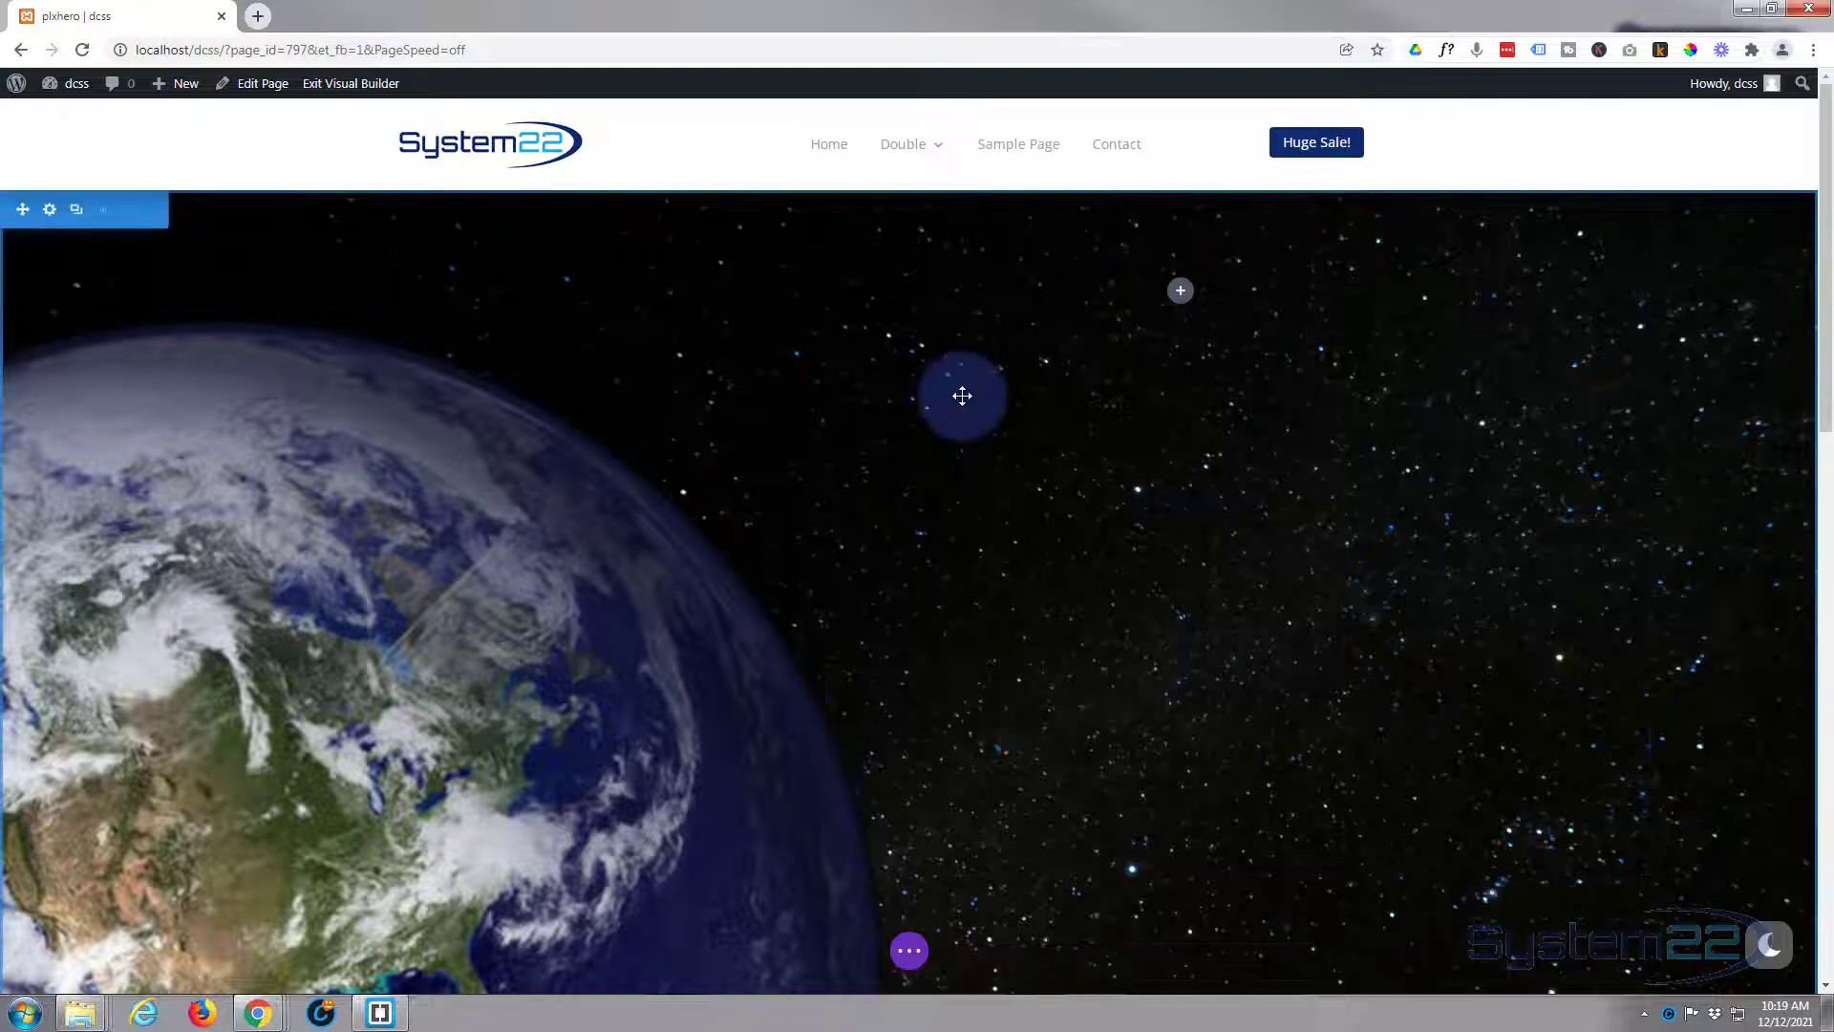
Add an image module with astro.png to the hero row's empty column and preview it while scrolling the page.
click(1181, 292)
scroll(1095, 628, down, 3)
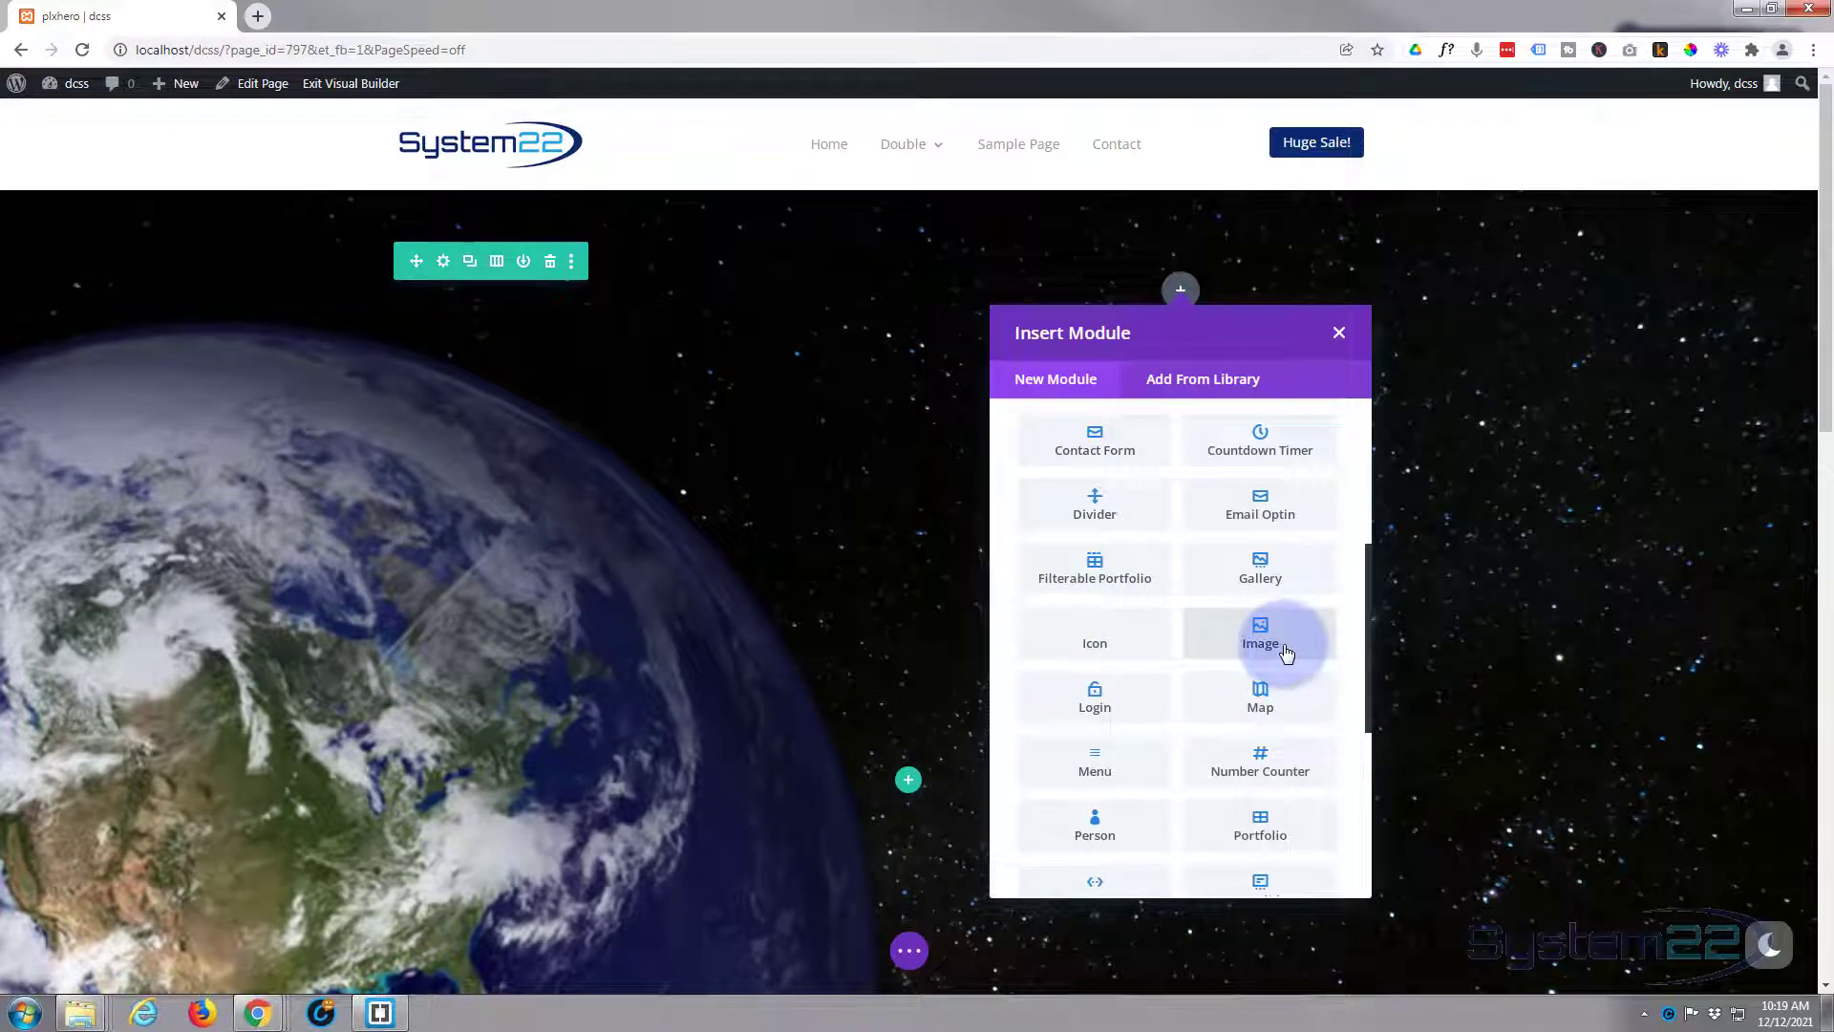
click(1261, 636)
click(1418, 569)
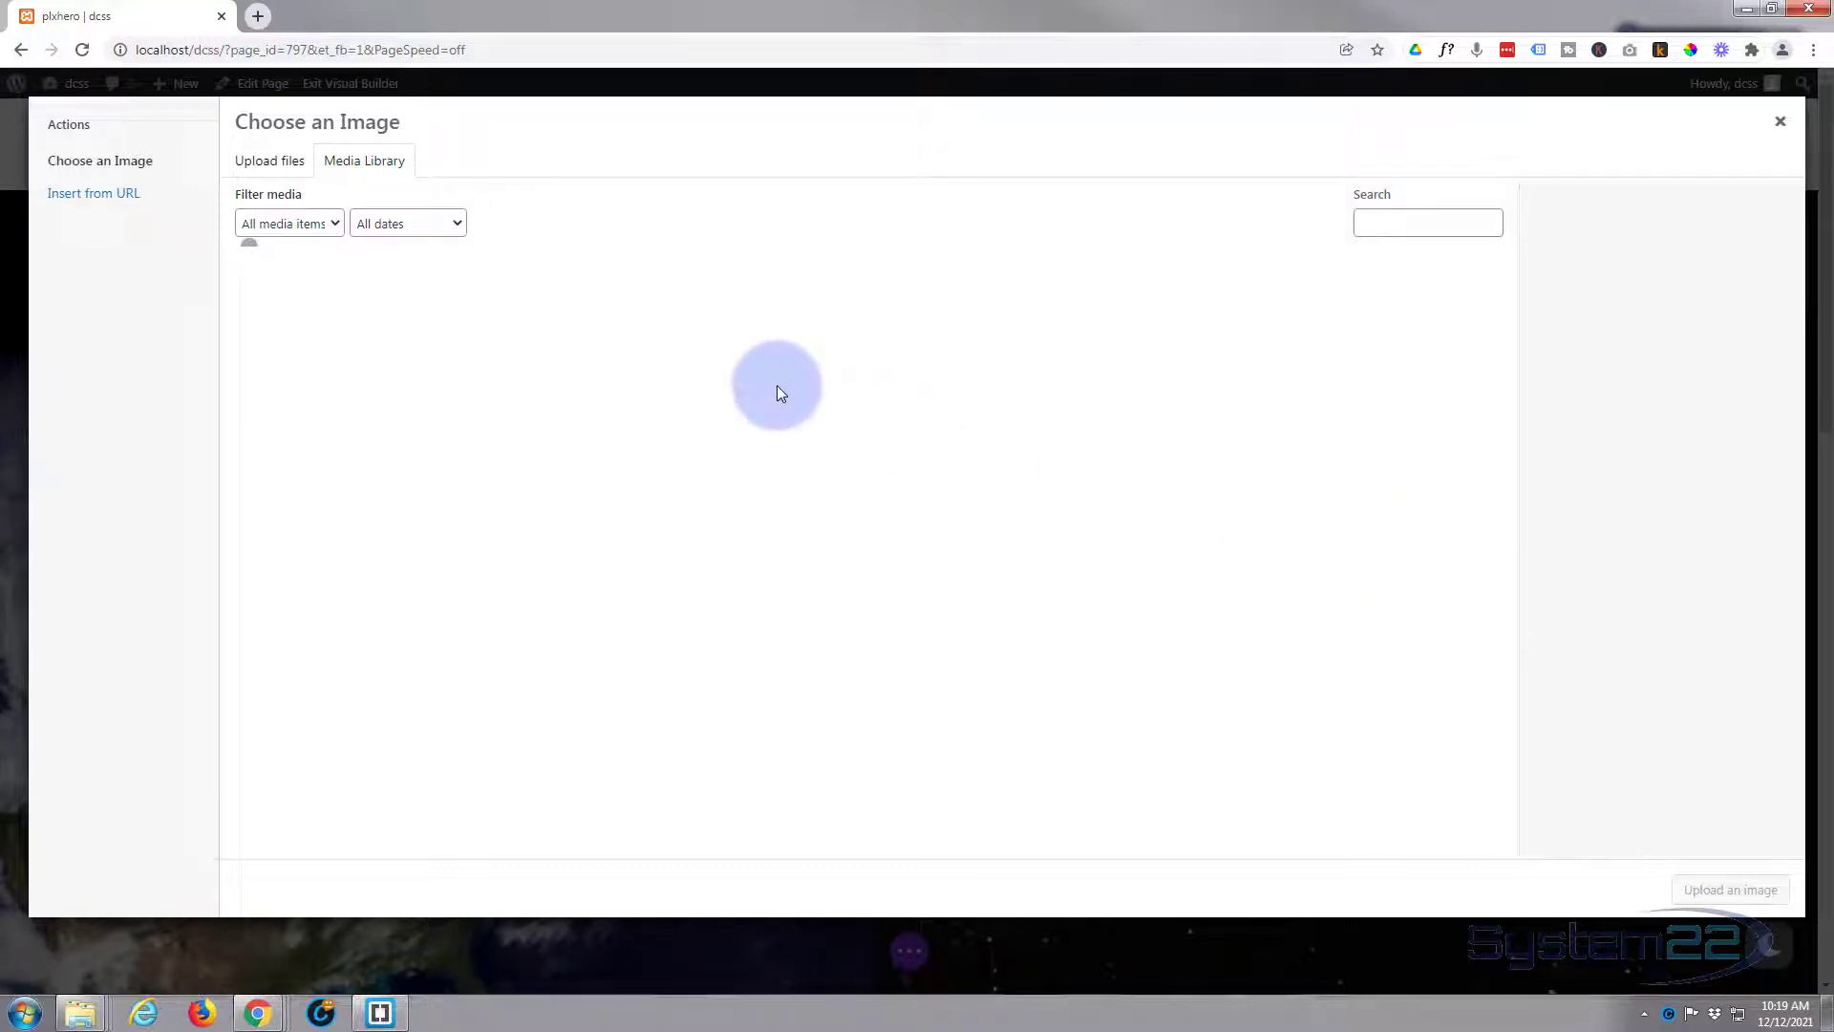
click(595, 296)
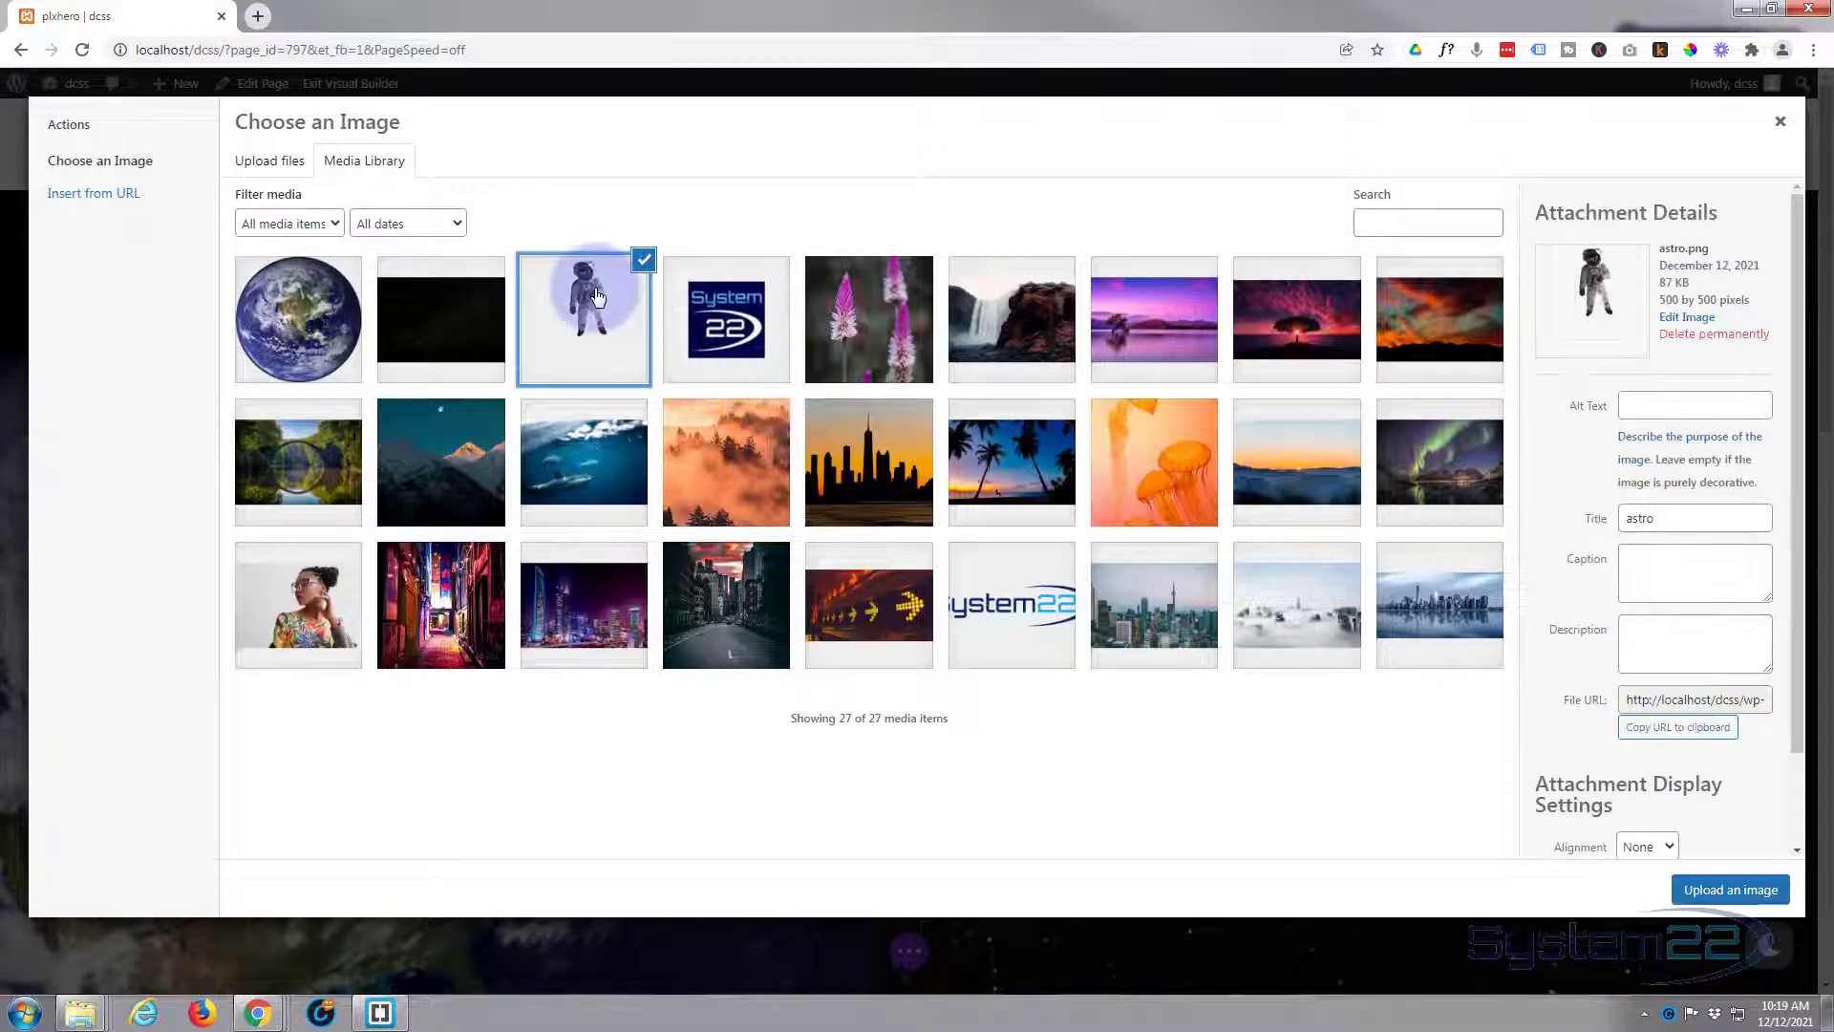
click(1717, 889)
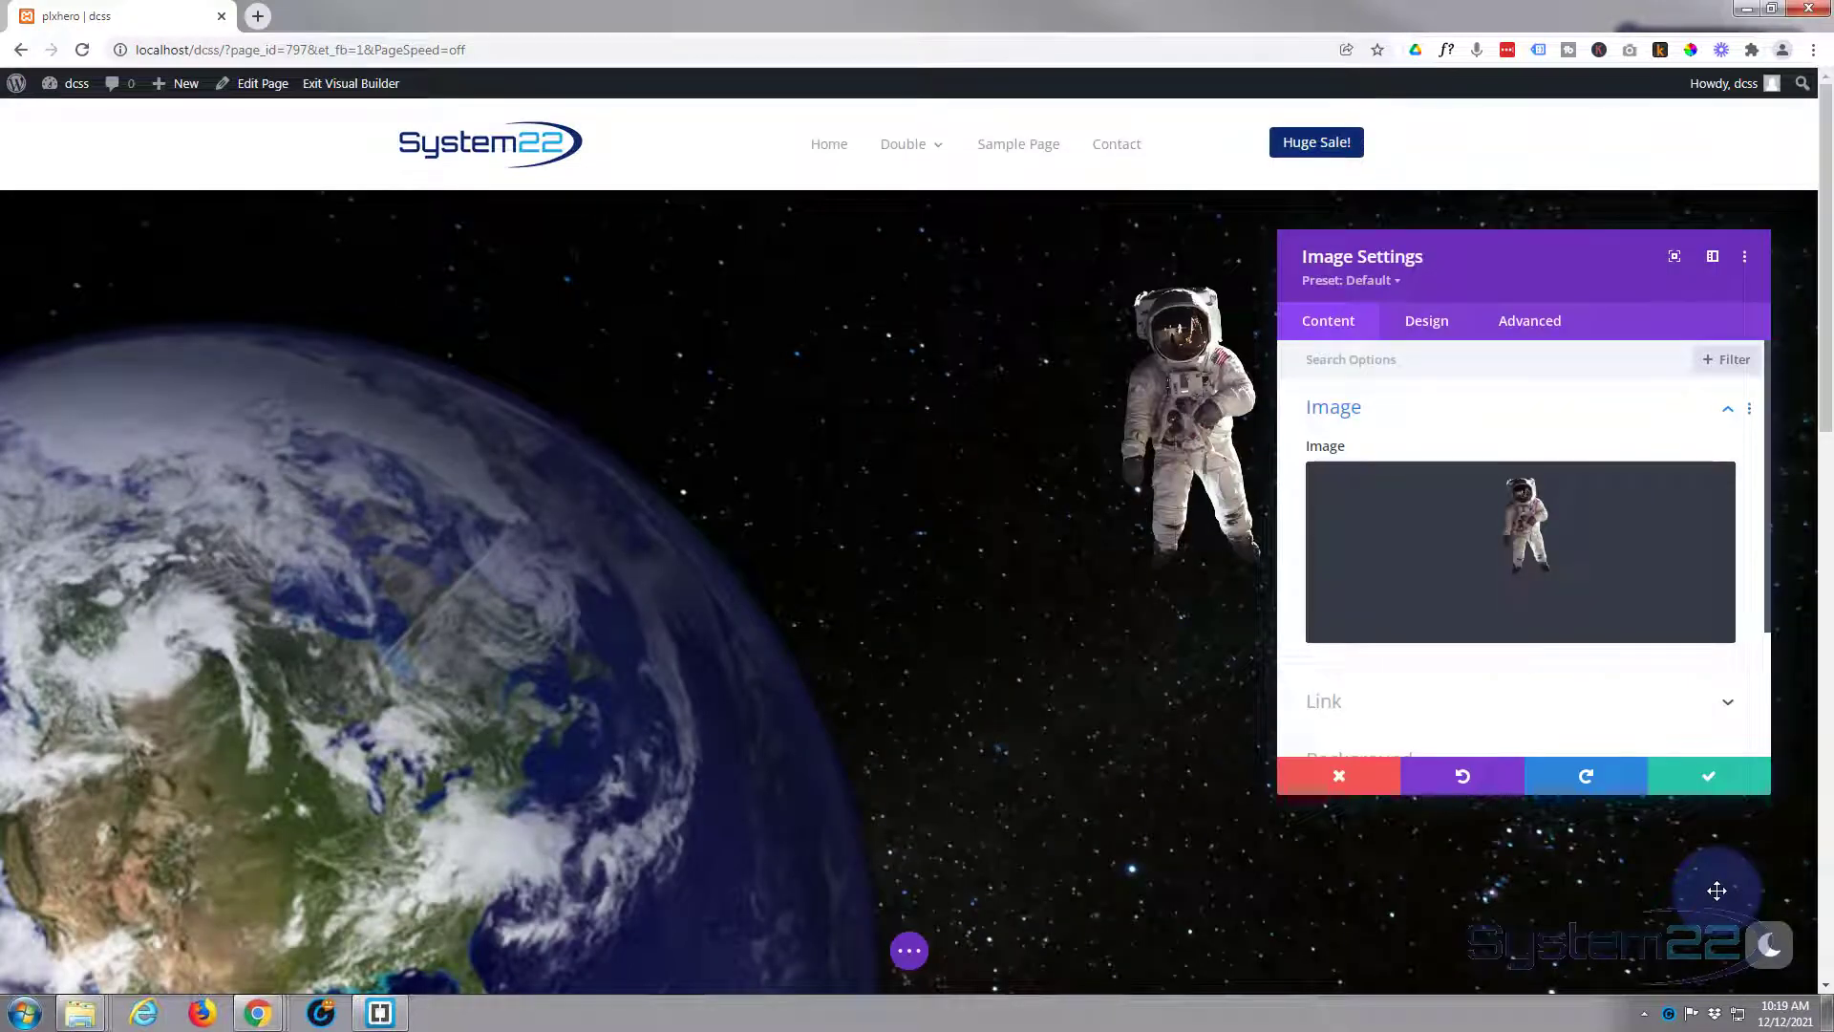
scroll(1087, 831, down, 3)
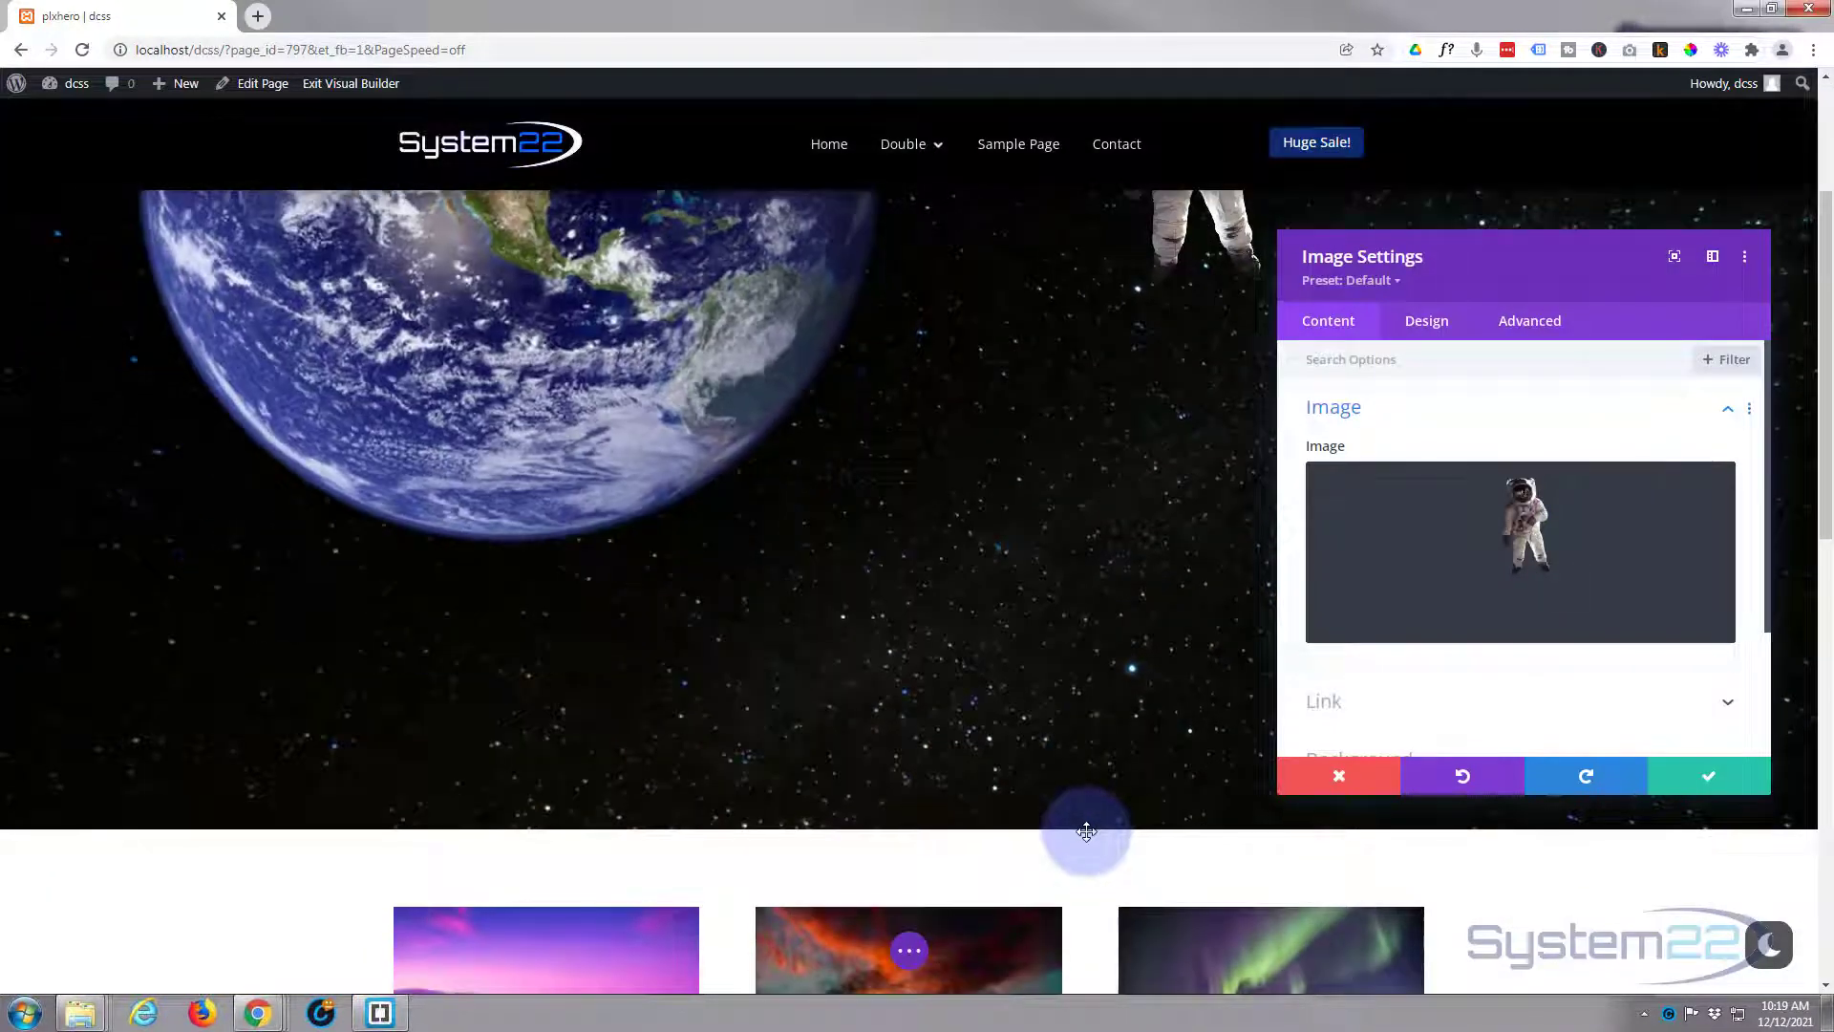
scroll(1087, 832, up, 3)
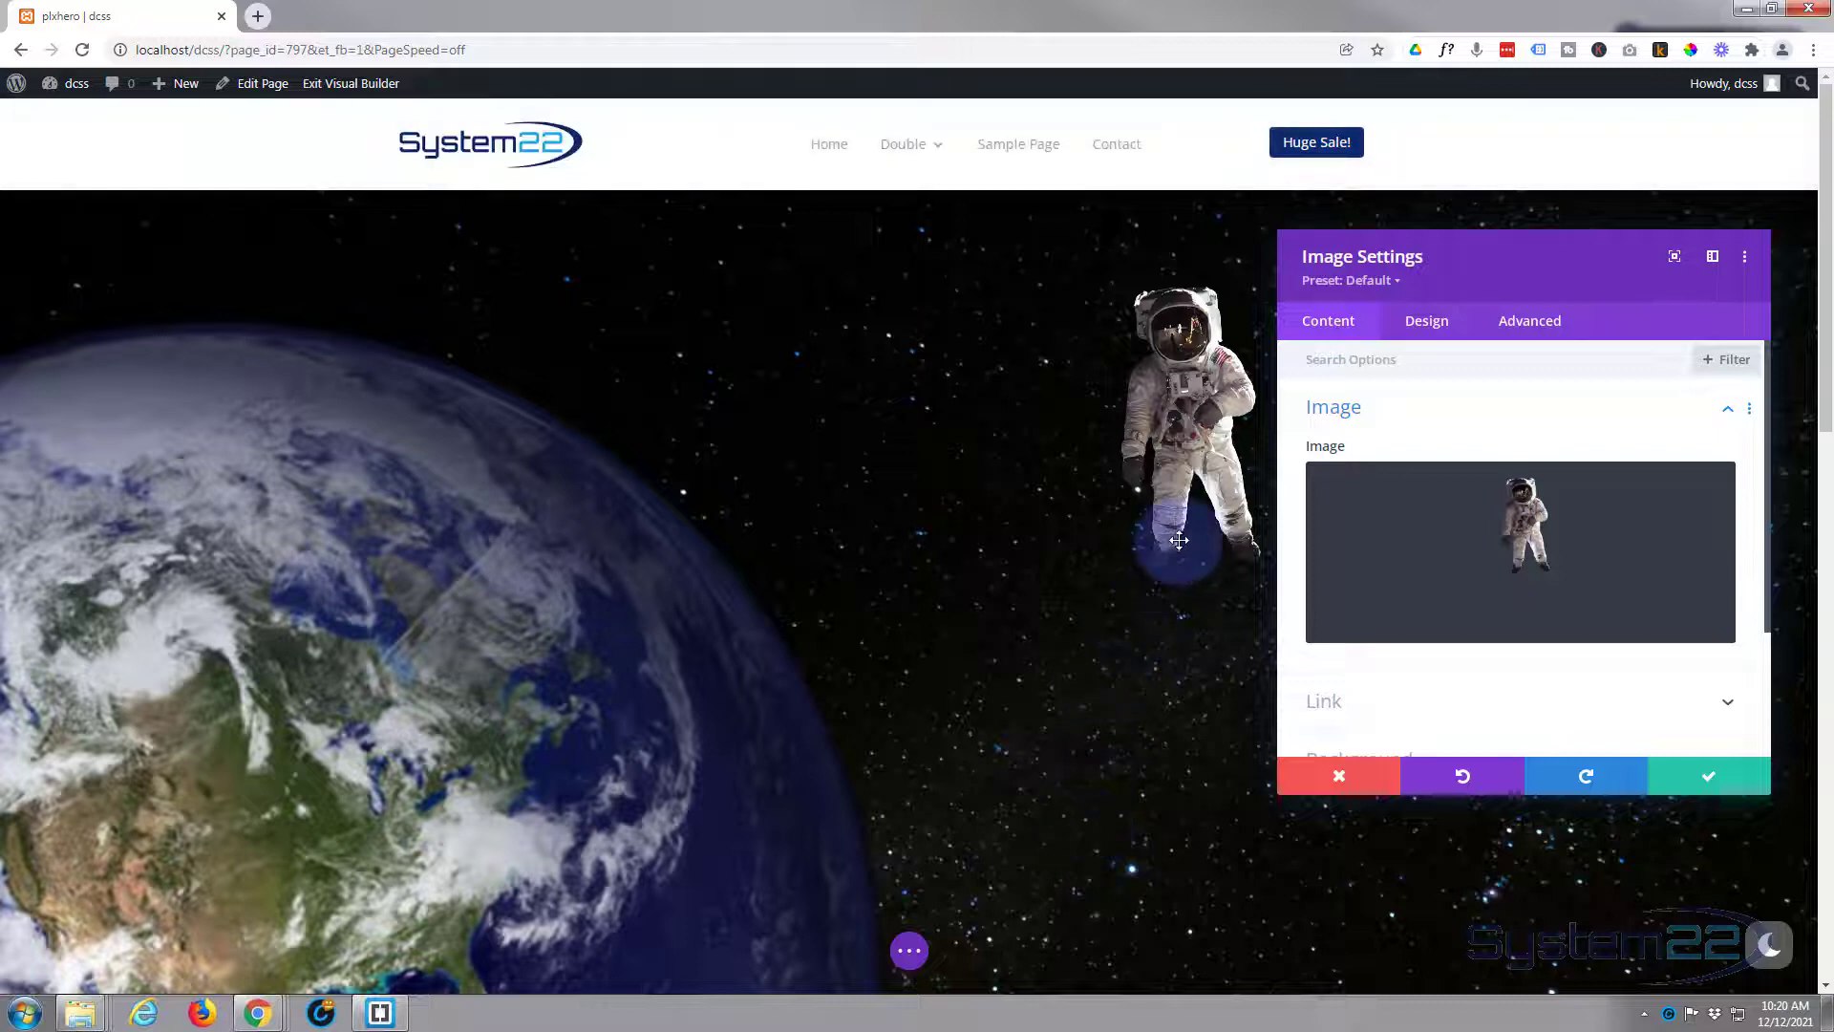
Enable the vertical motion scroll effect for the astronaut image, moving the settings window clear of the astronaut.
click(1529, 322)
scroll(1509, 573, down, 2)
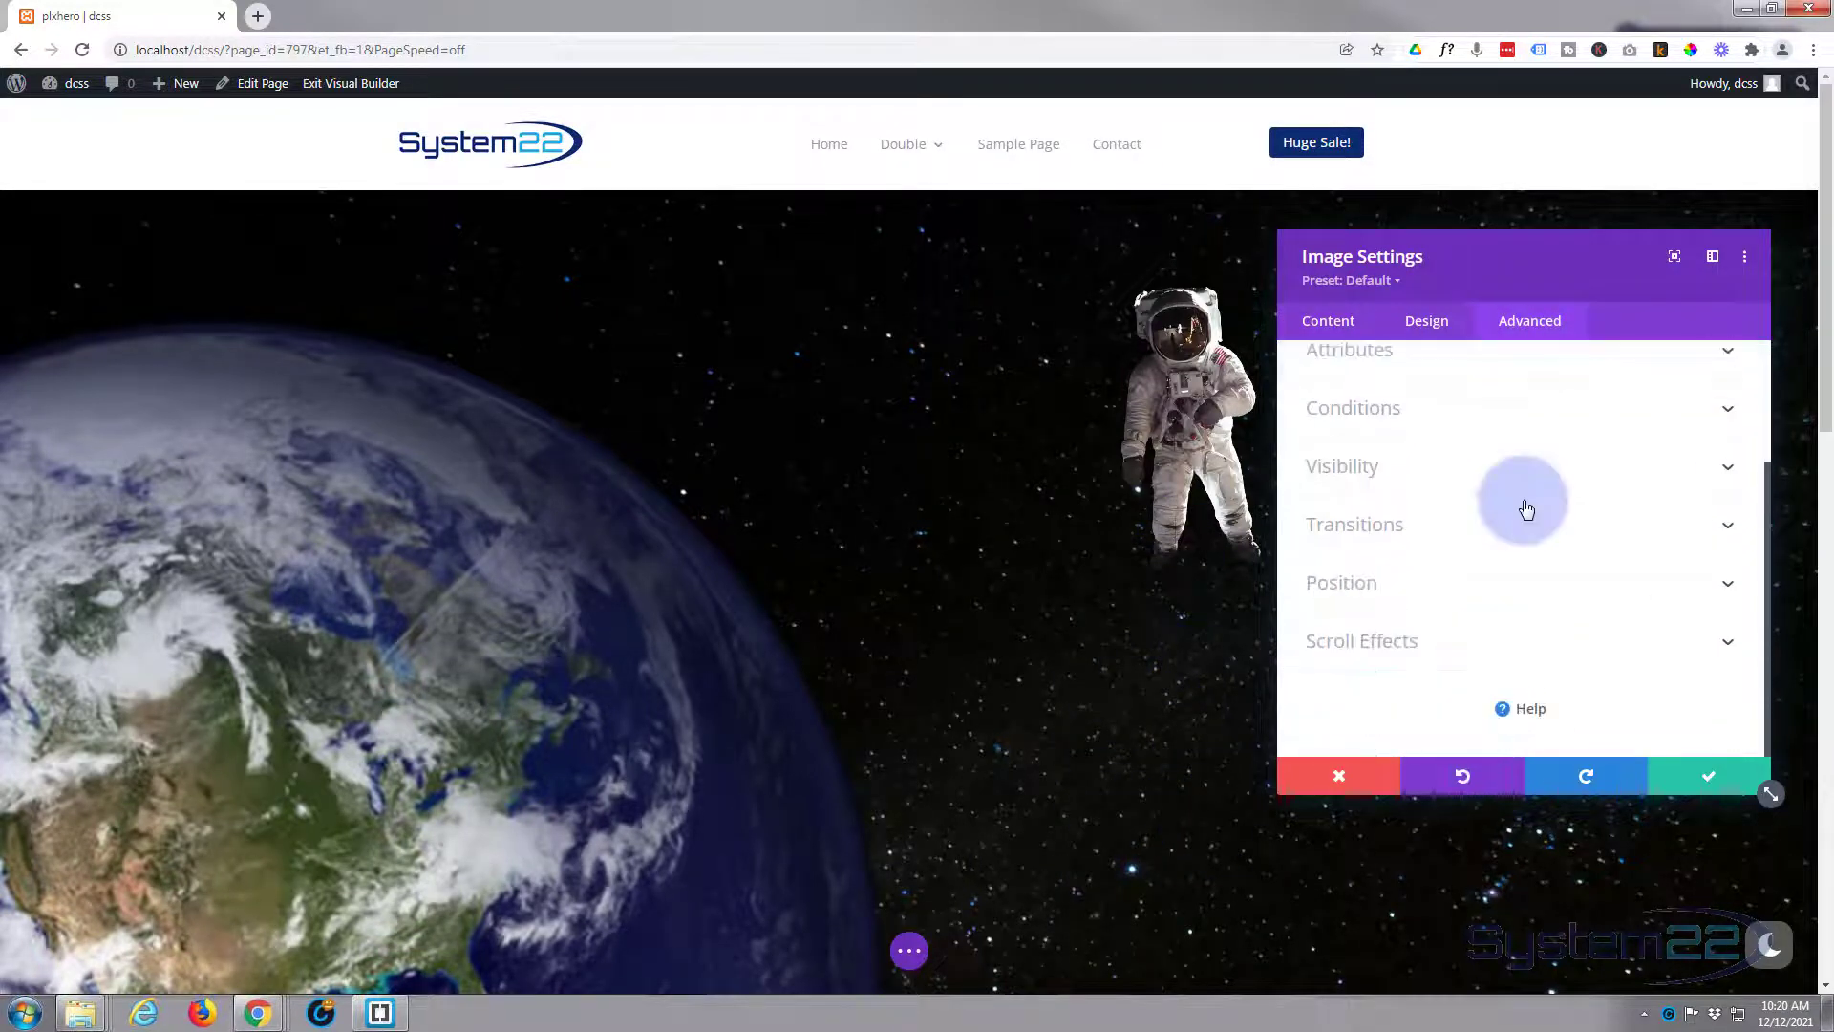
click(1528, 644)
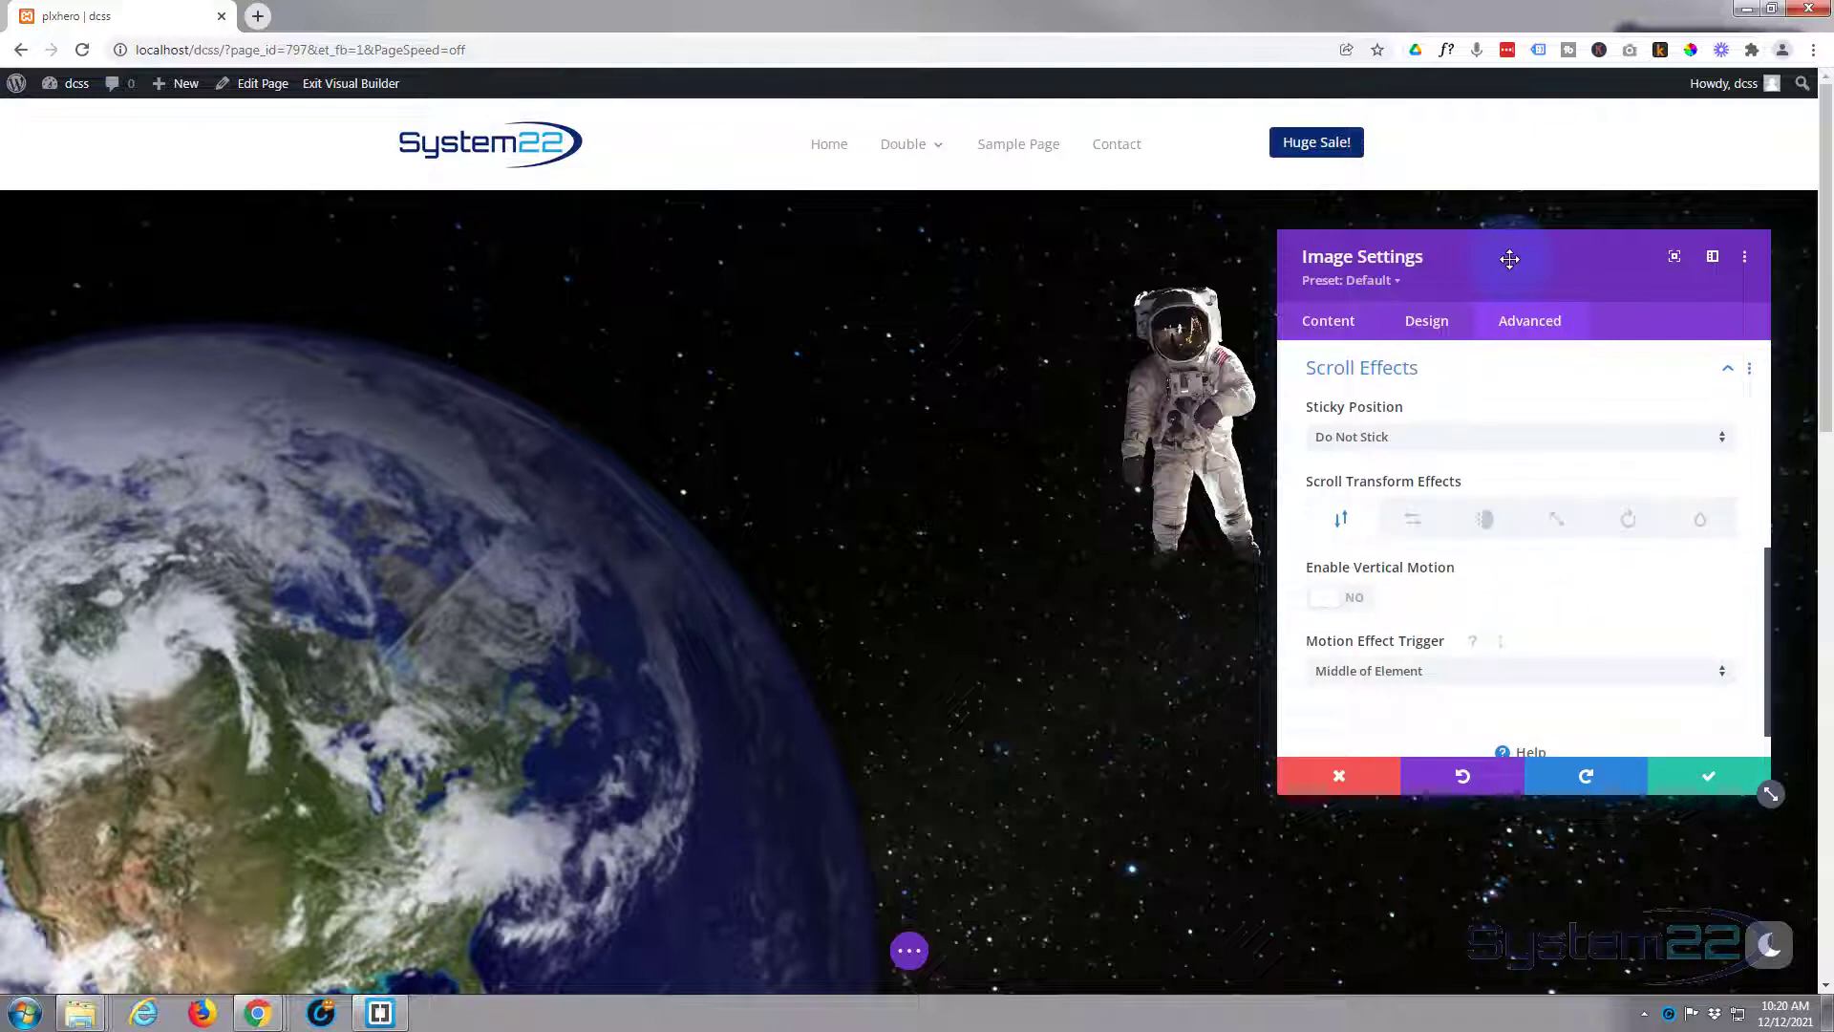
drag(1509, 259, 507, 230)
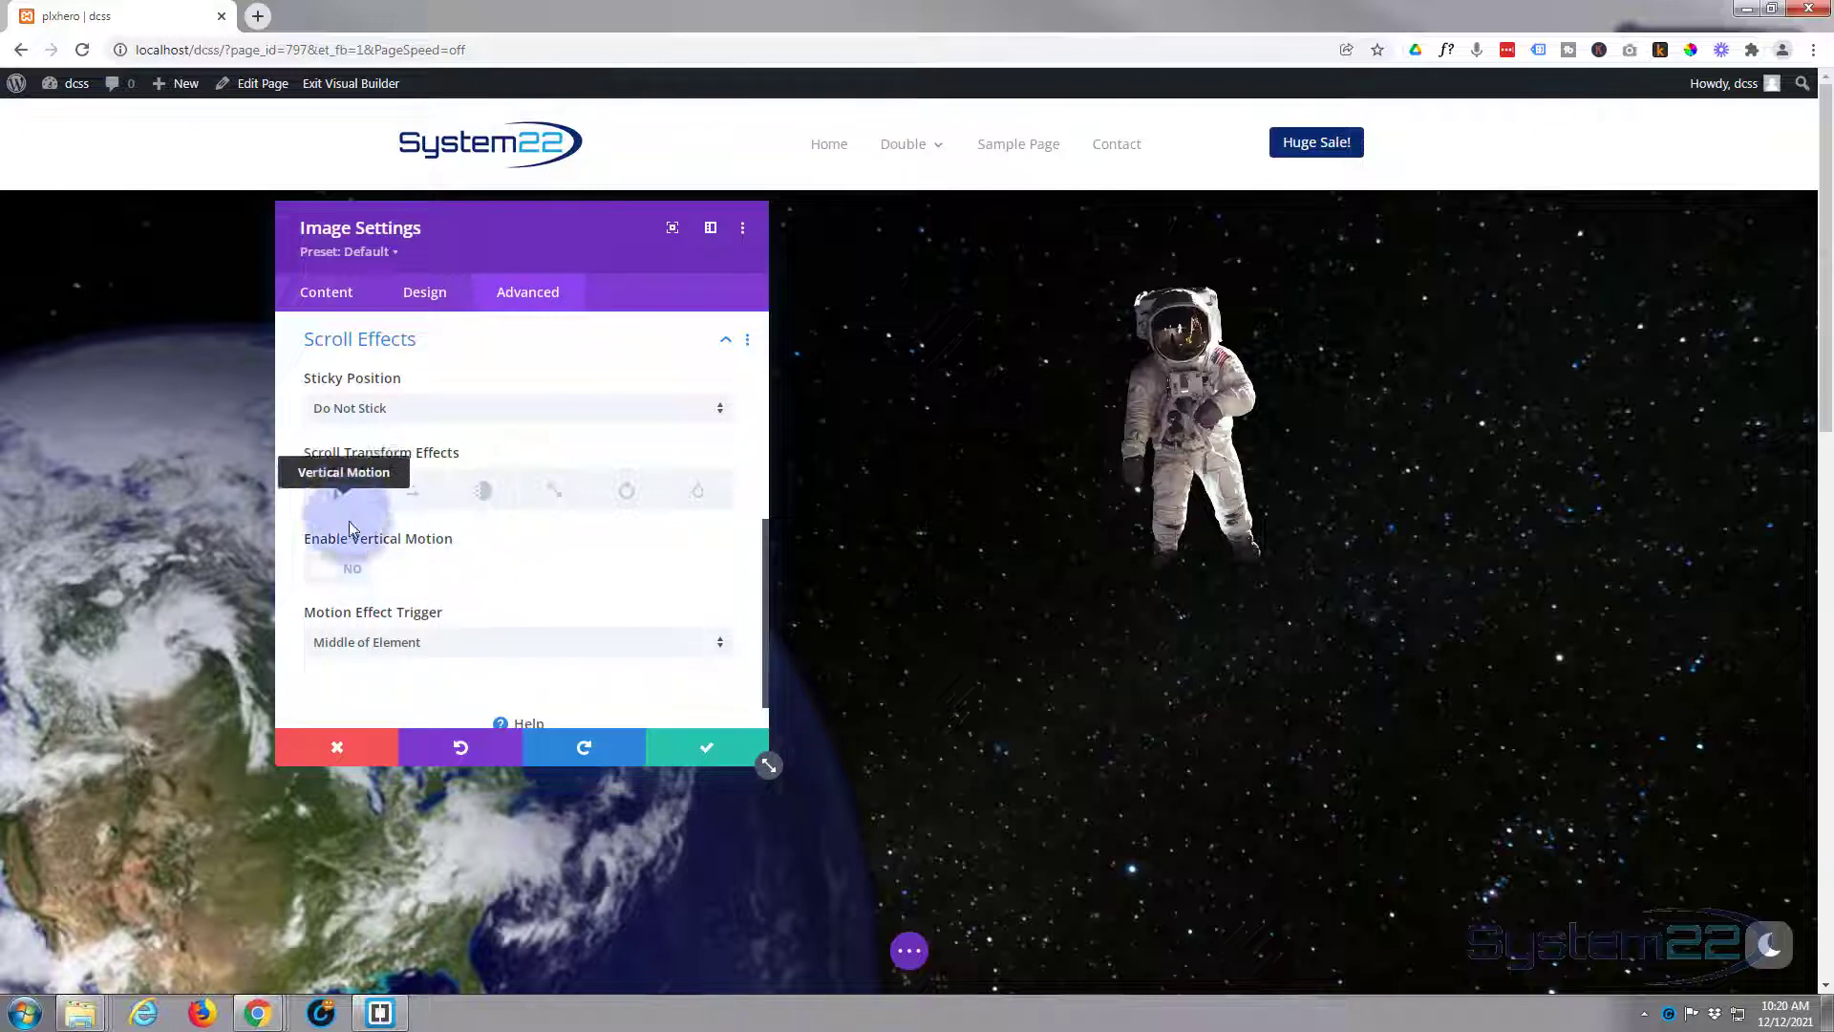
click(340, 568)
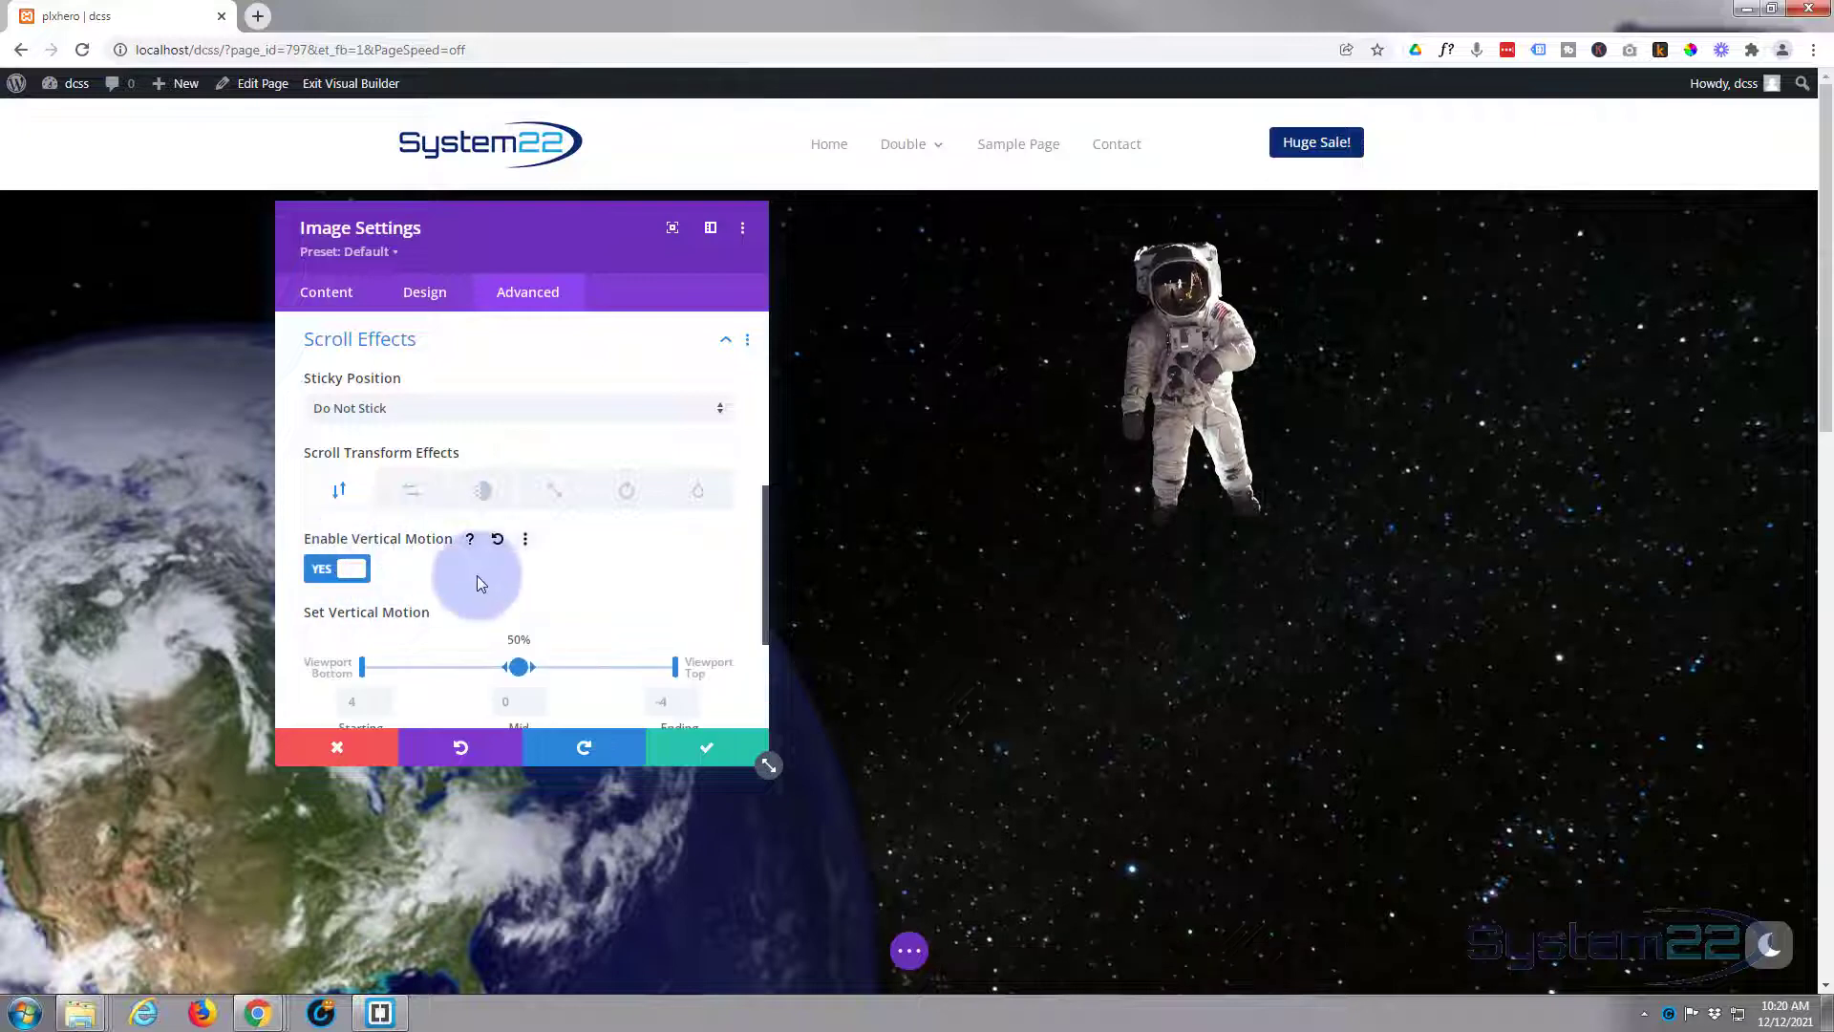
Set the astronaut's vertical motion offsets to 0 starting, 2 mid and 8 ending, and preview the scroll movement.
click(516, 702)
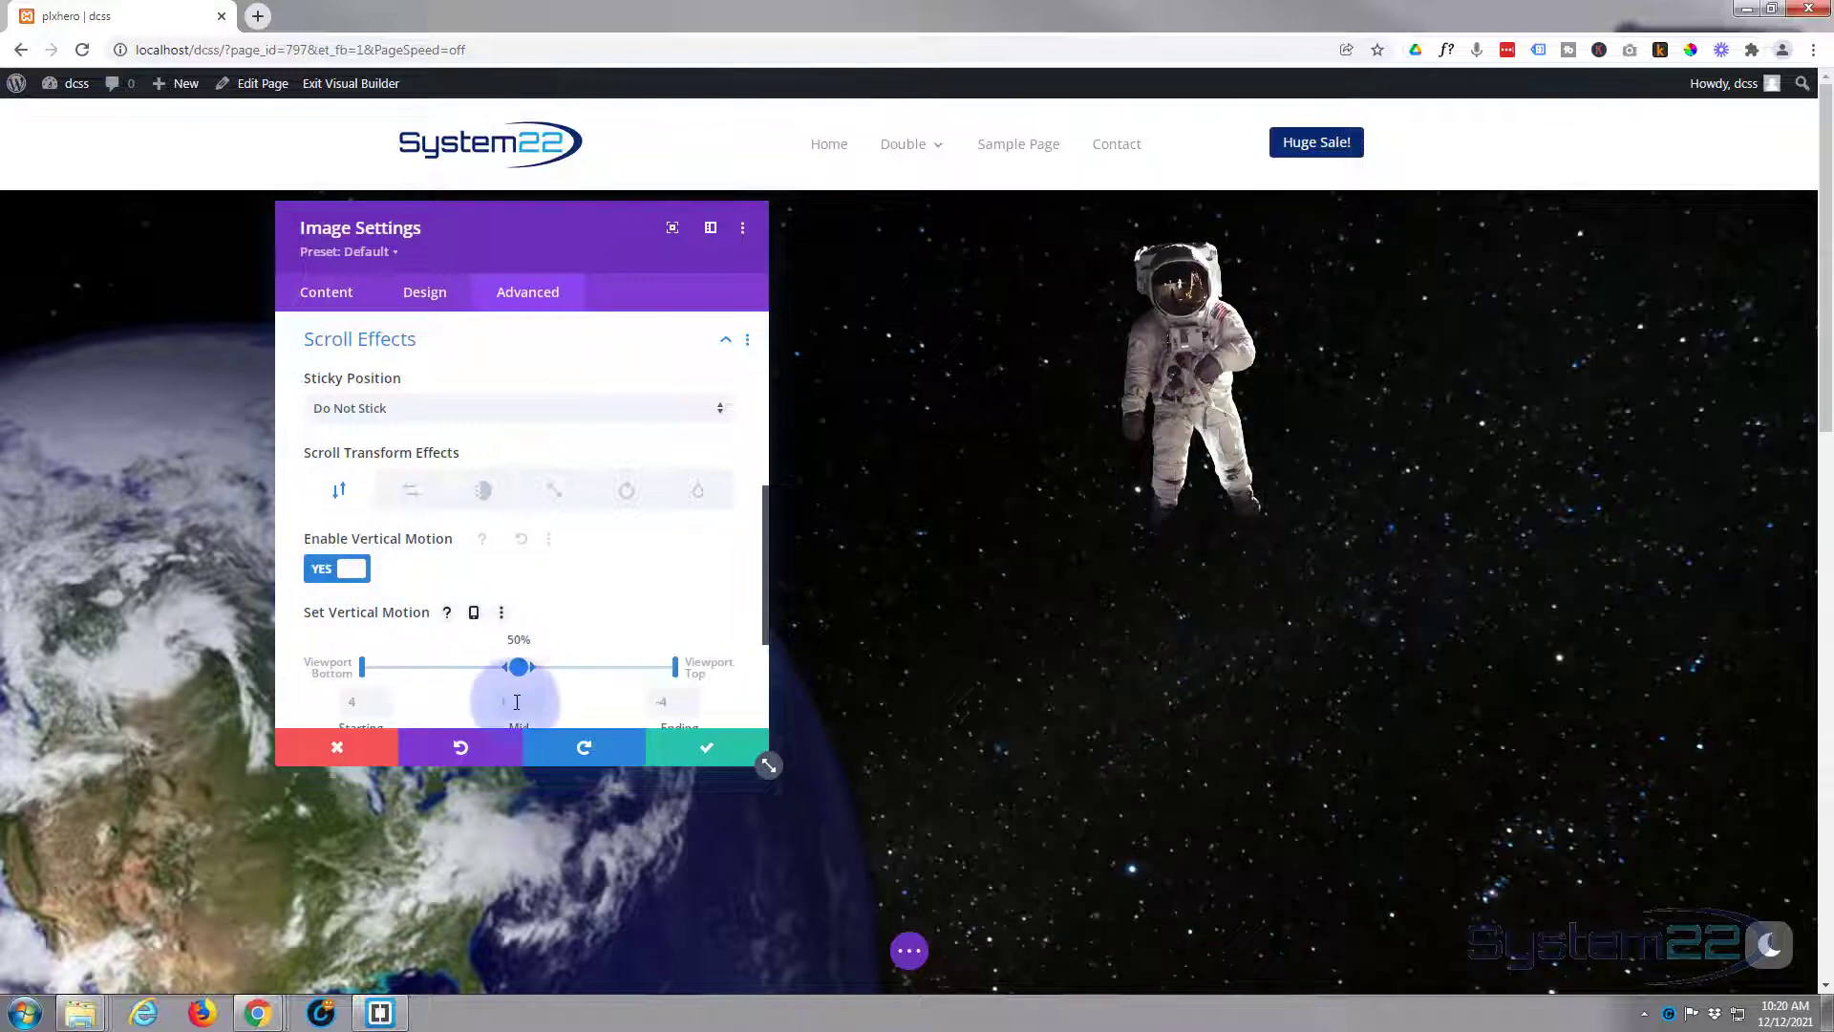
scroll(512, 622, down, 1)
click(505, 610)
key(BackSpace)
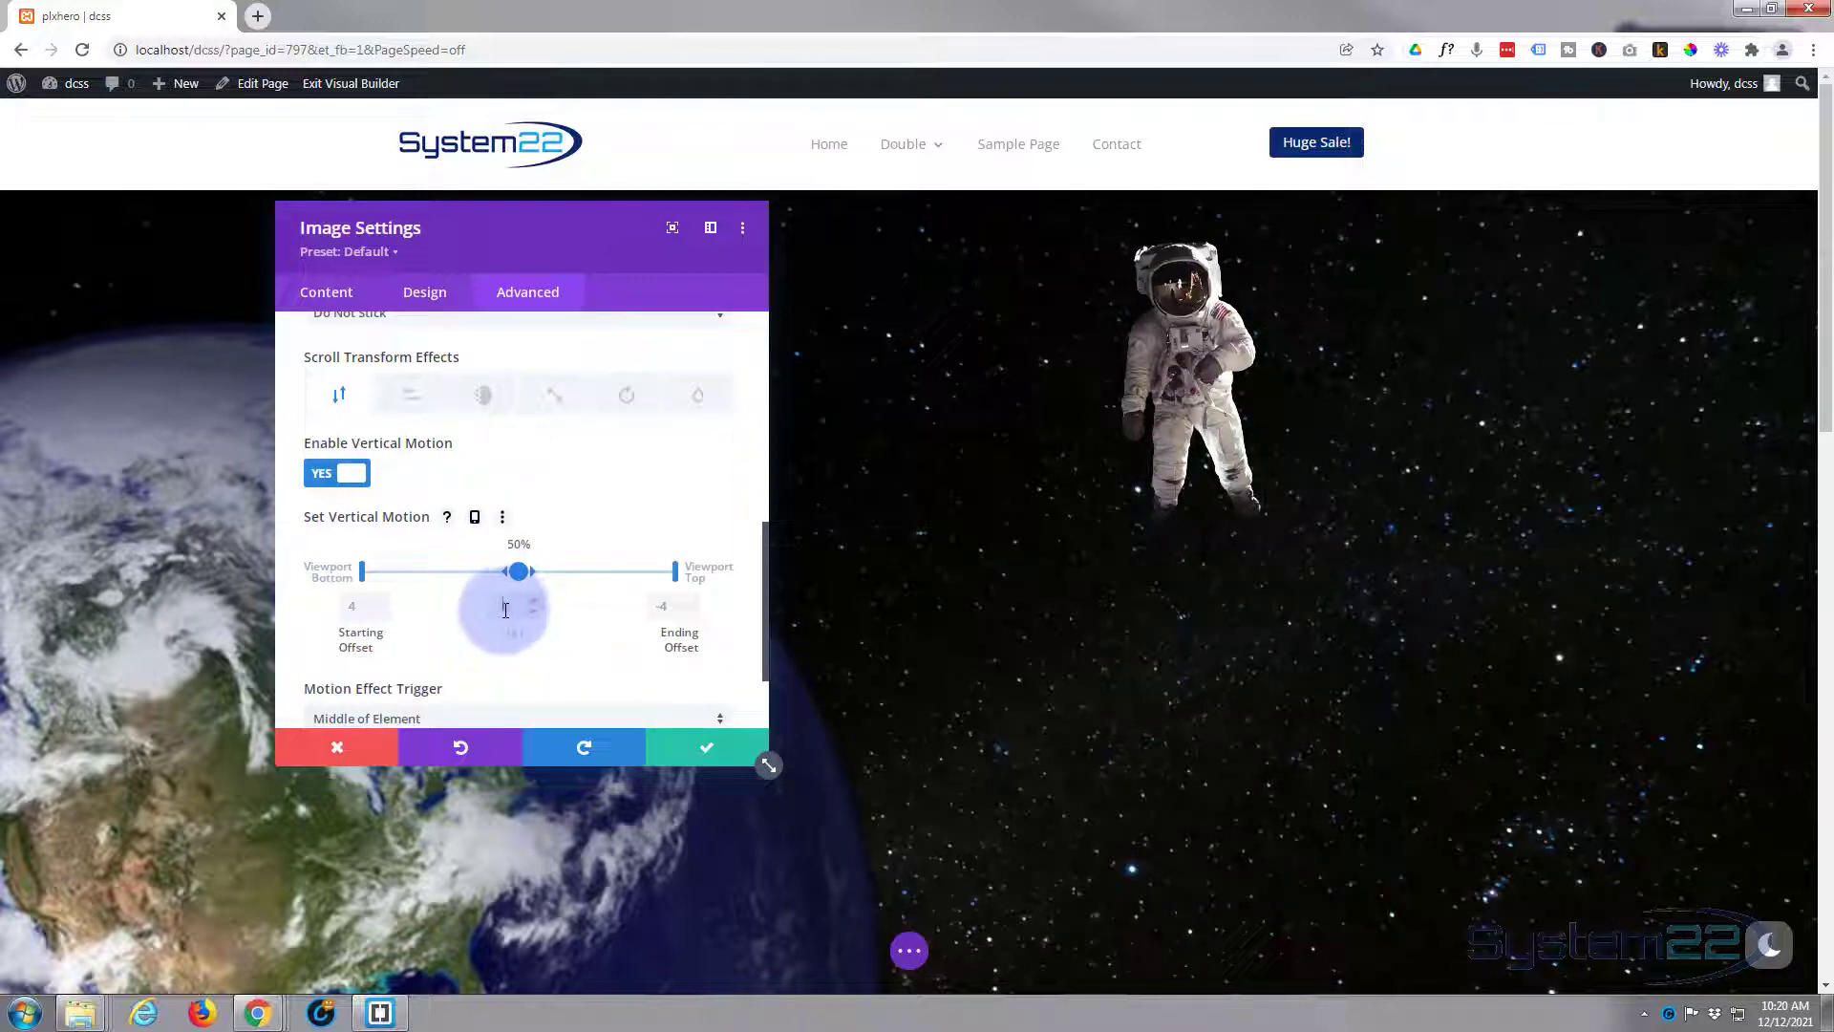
text(1)
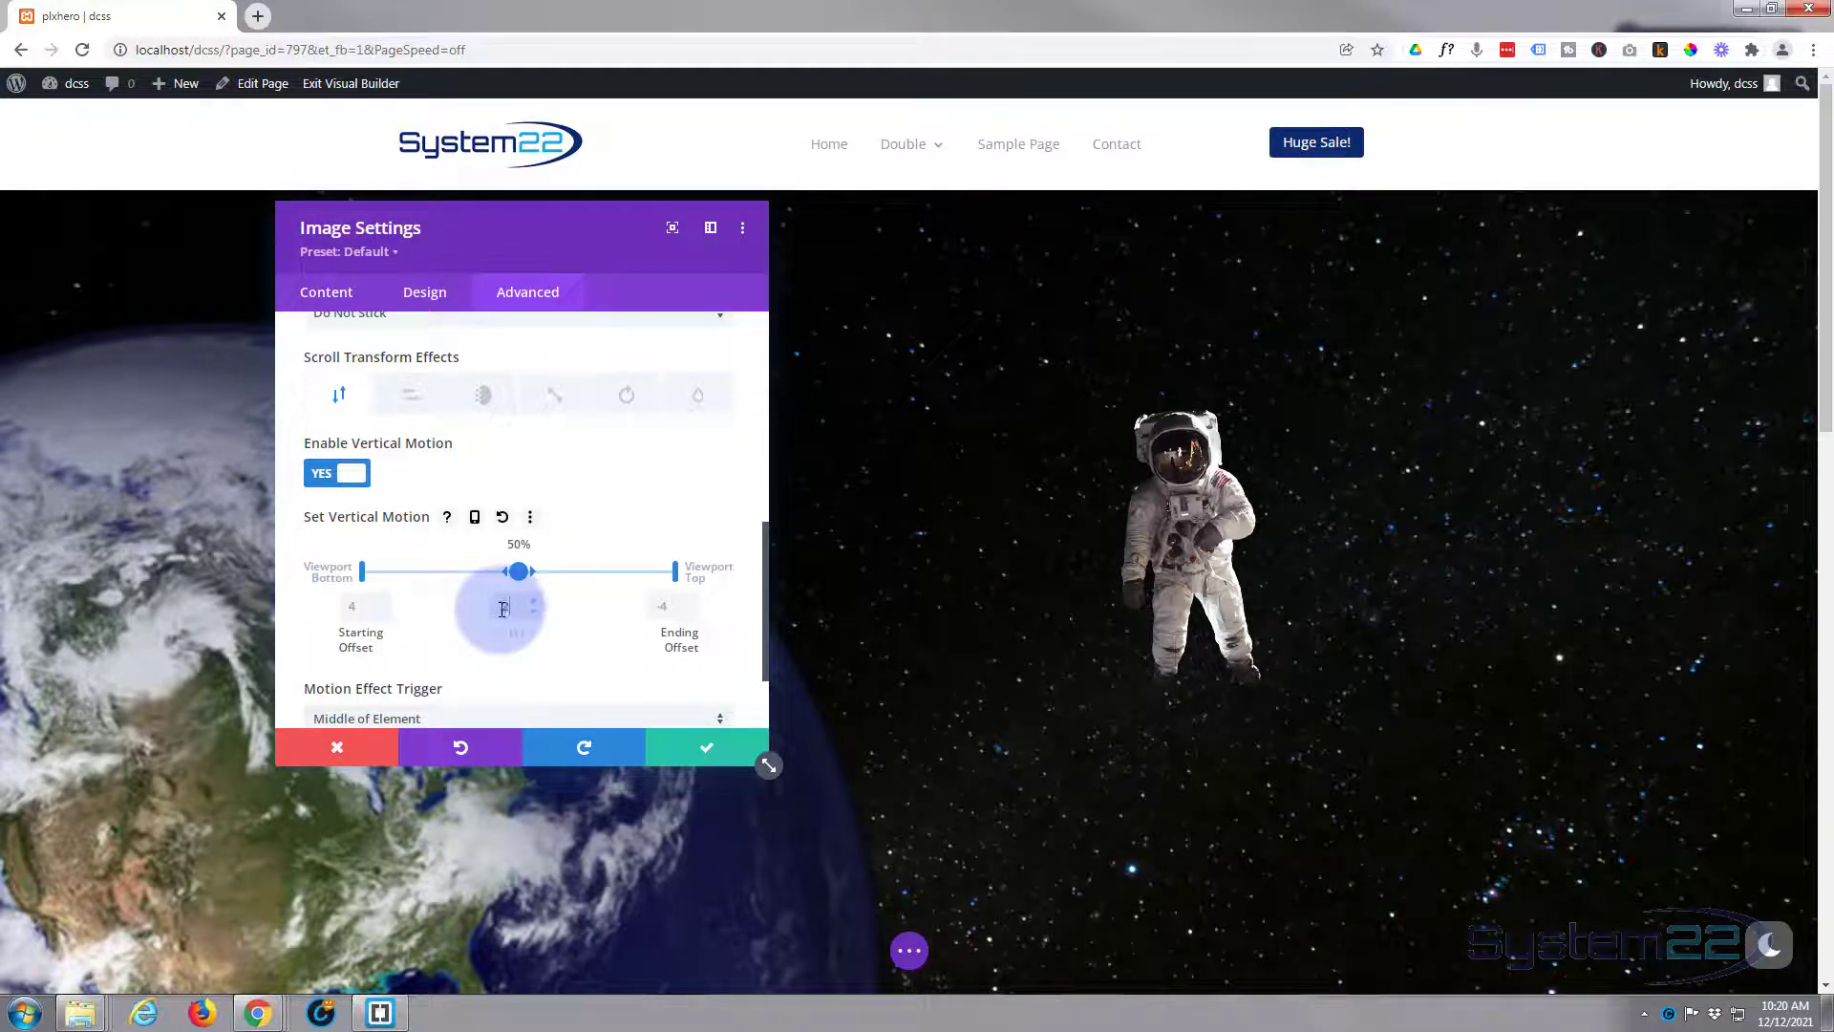
click(357, 608)
key(BackSpace)
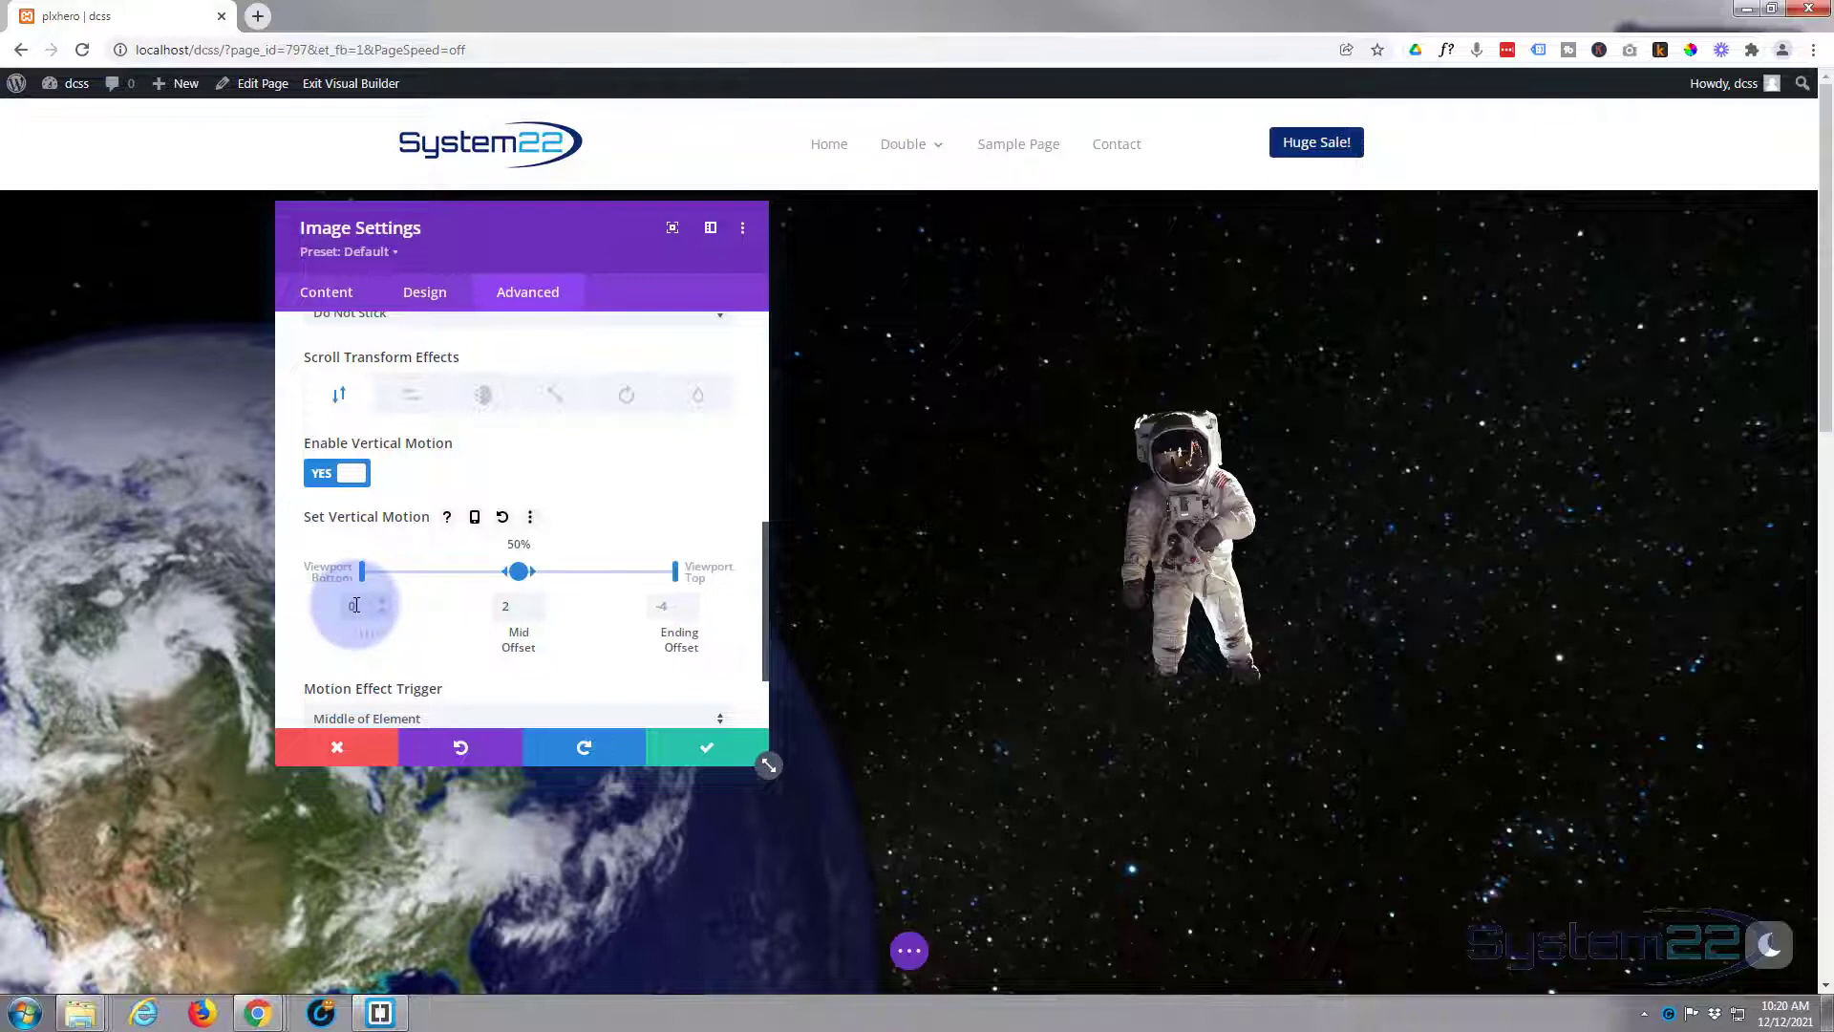
text(0)
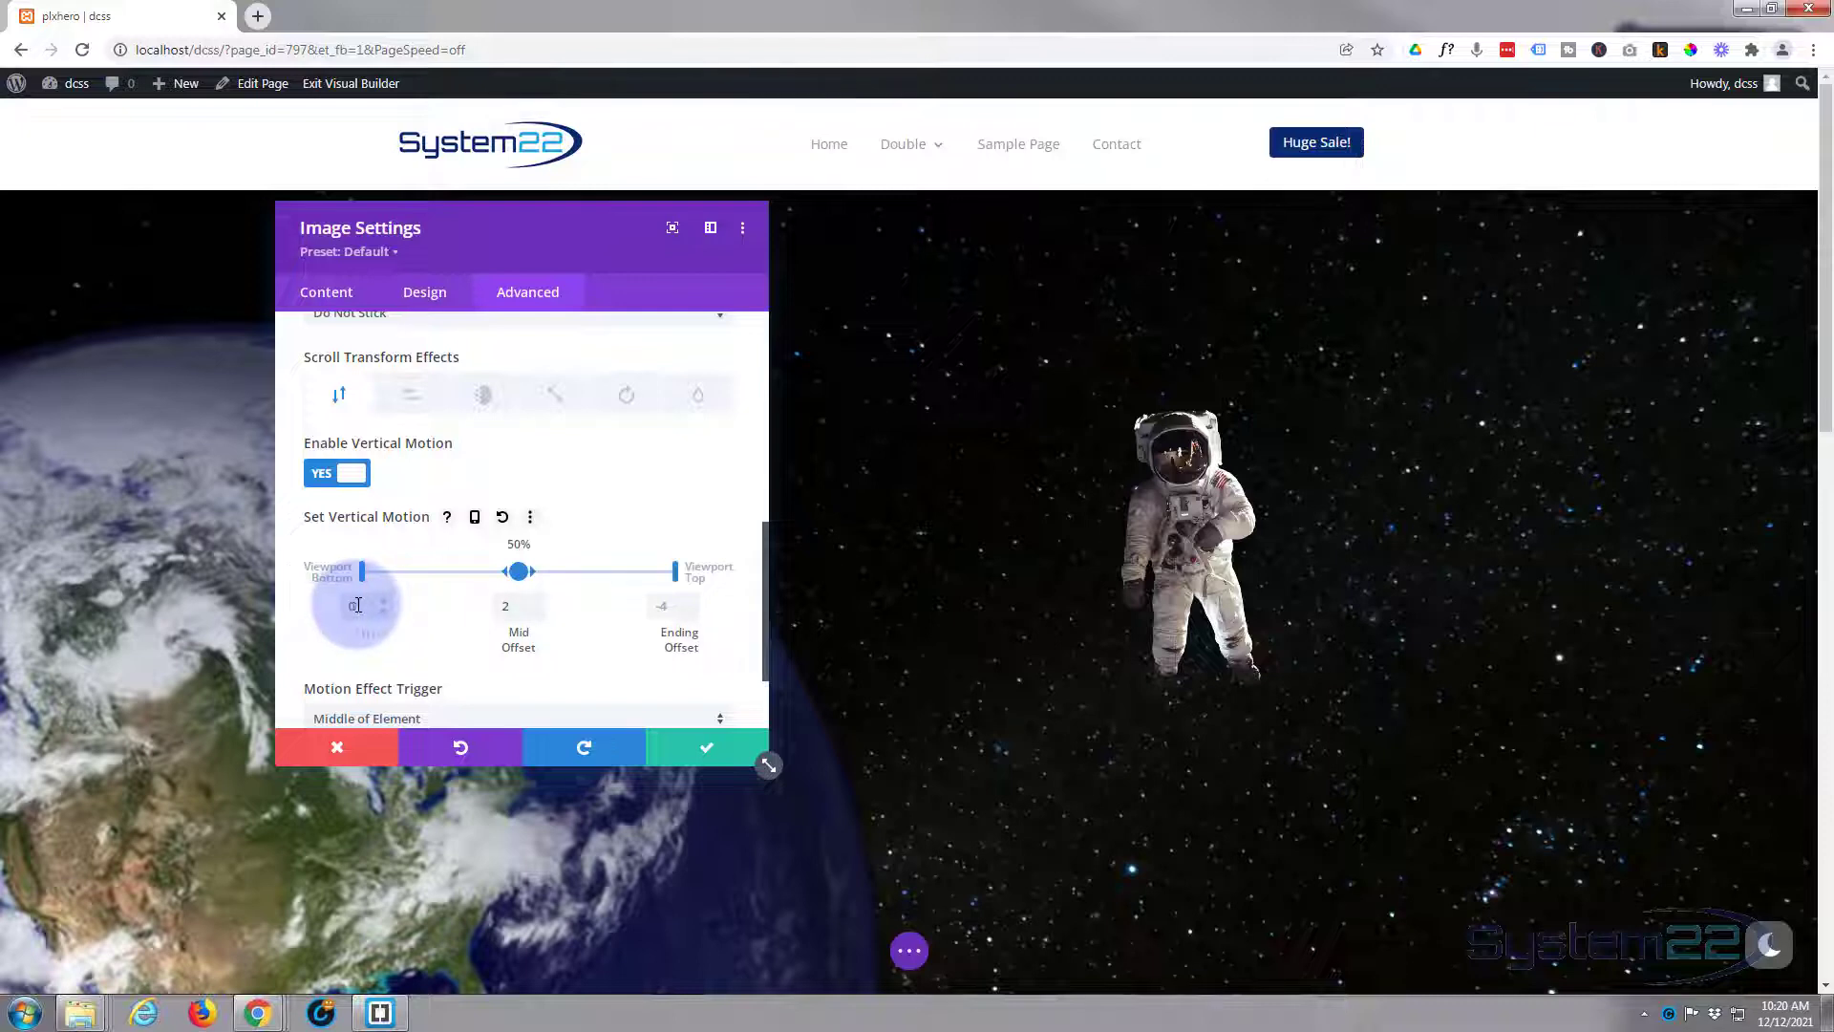
click(651, 606)
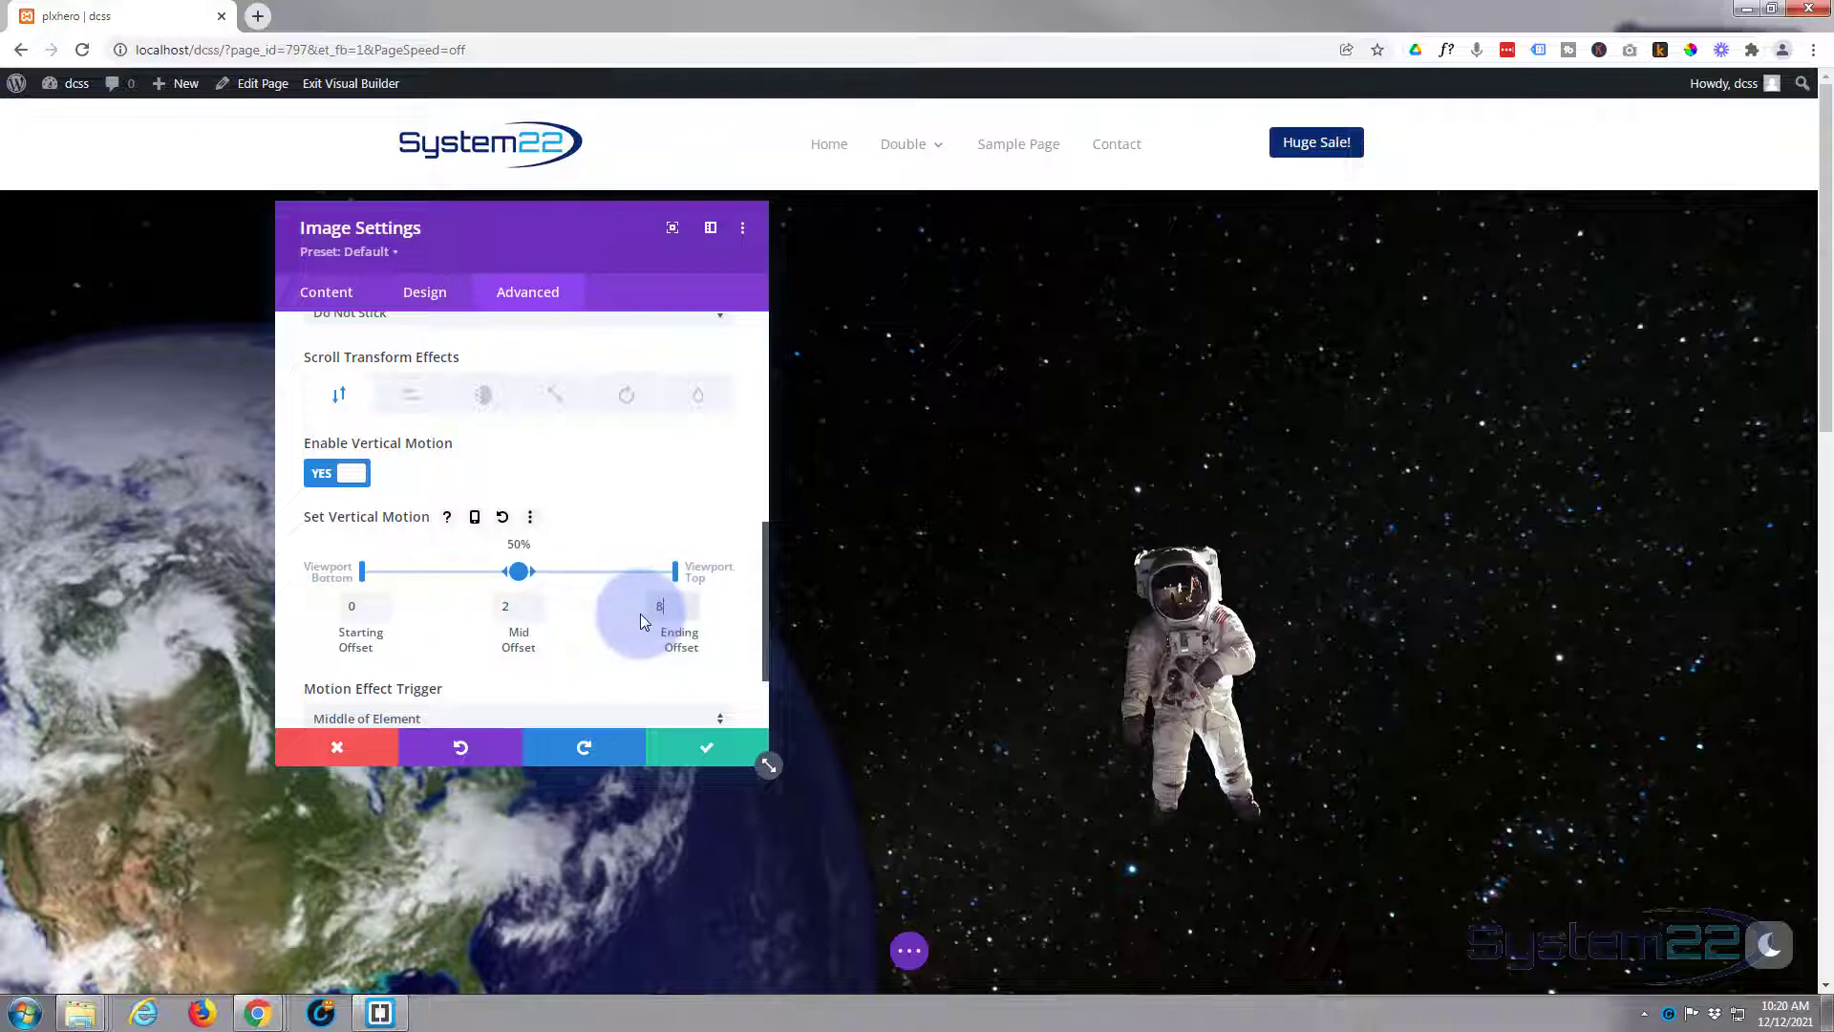
scroll(1060, 430, down, 3)
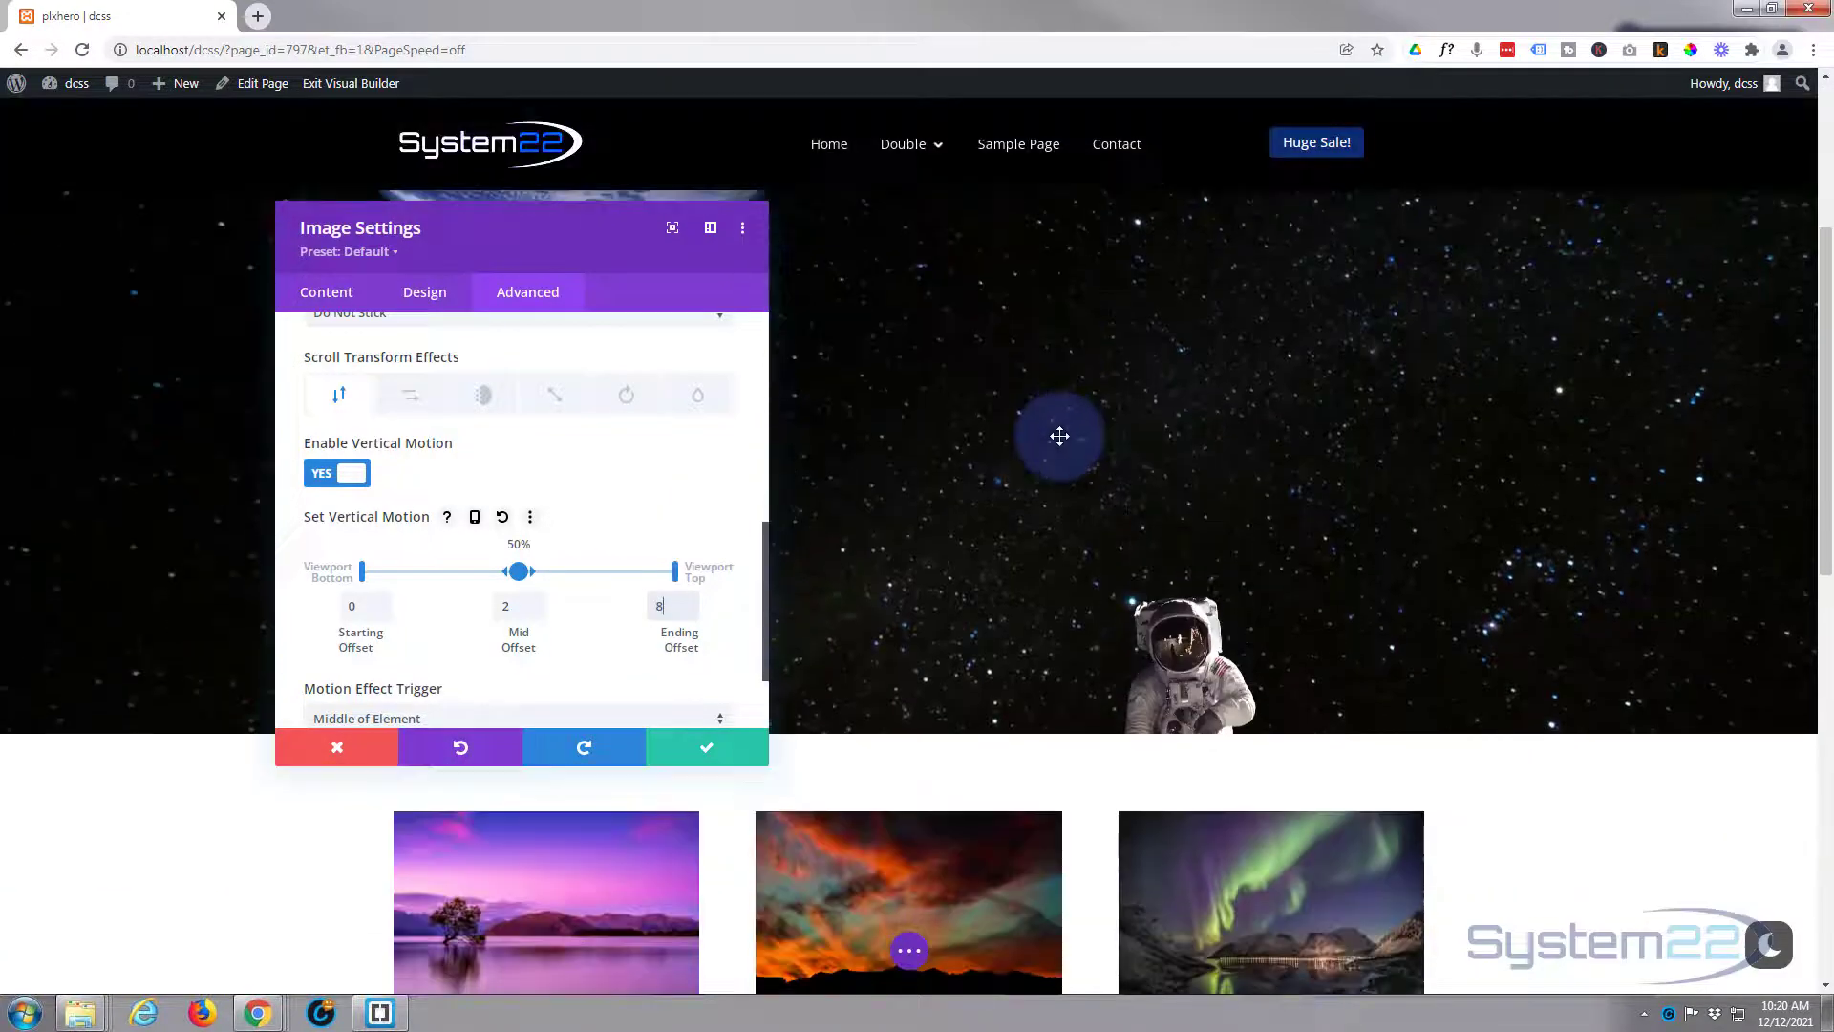
Enable the horizontal motion scroll effect for the astronaut image.
scroll(1059, 436, up, 1)
scroll(1059, 436, up, 1)
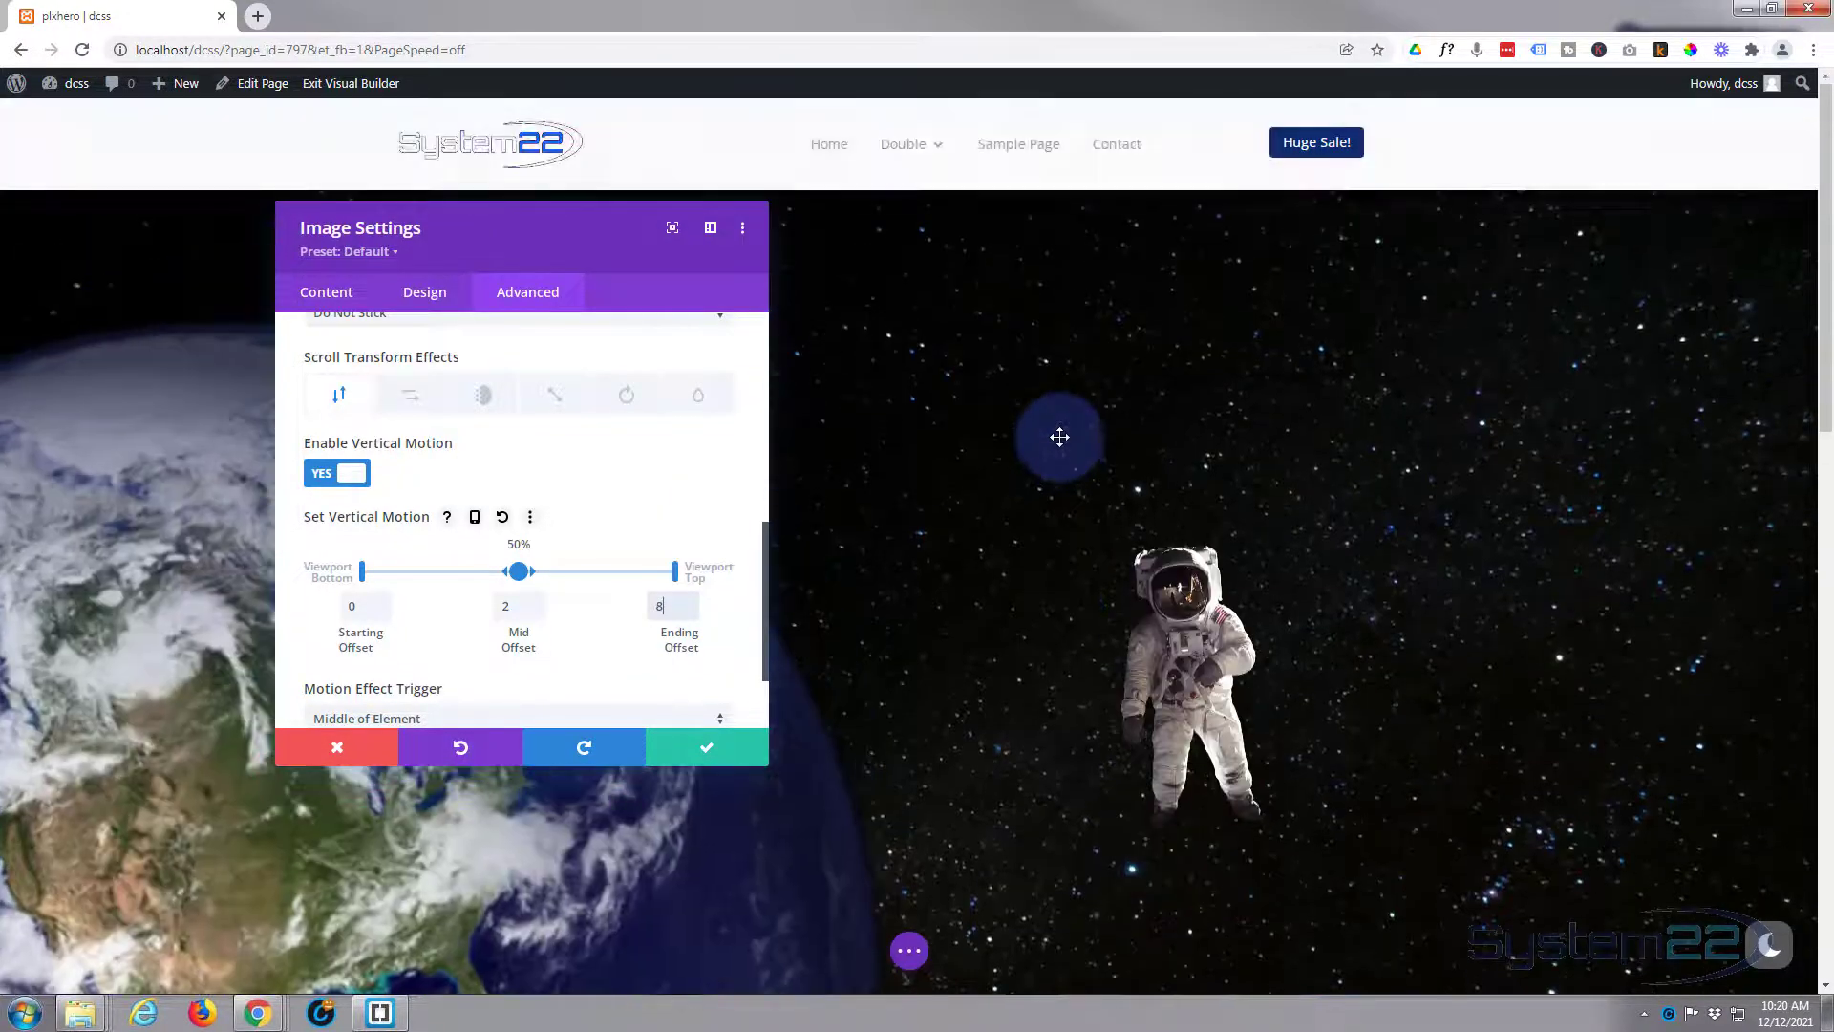
scroll(1060, 436, up, 2)
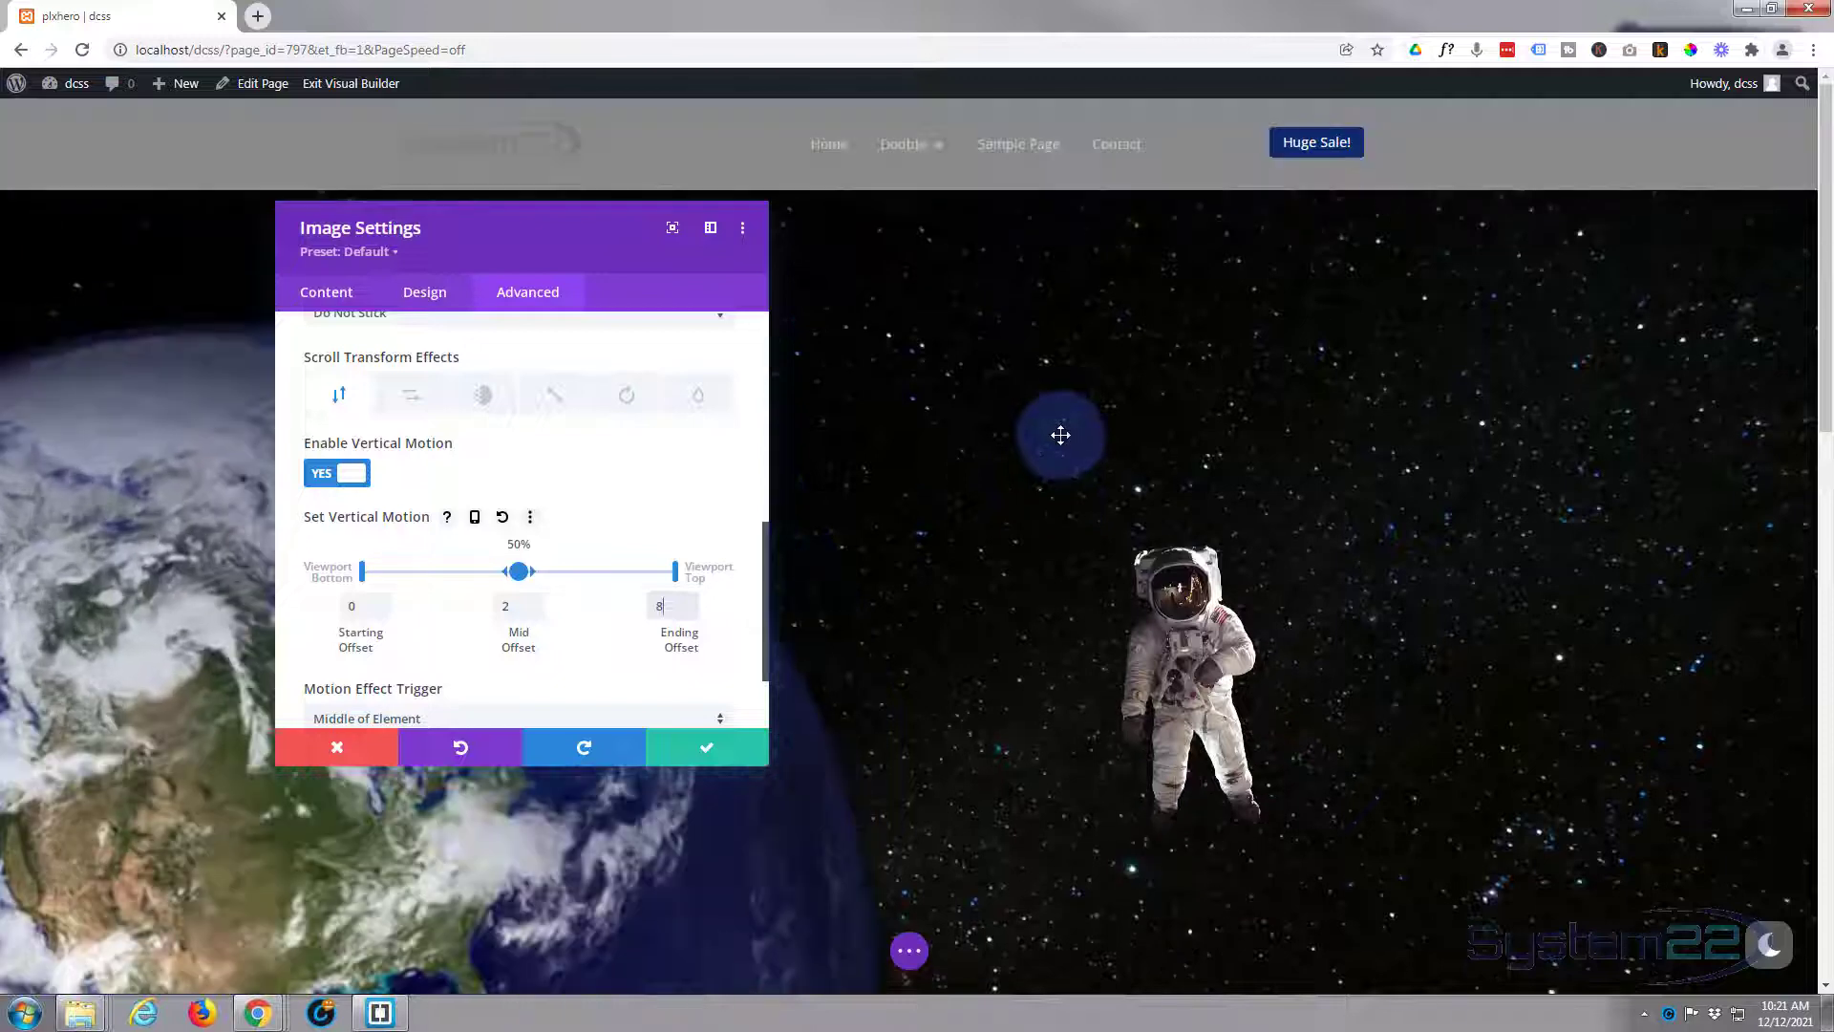
click(418, 397)
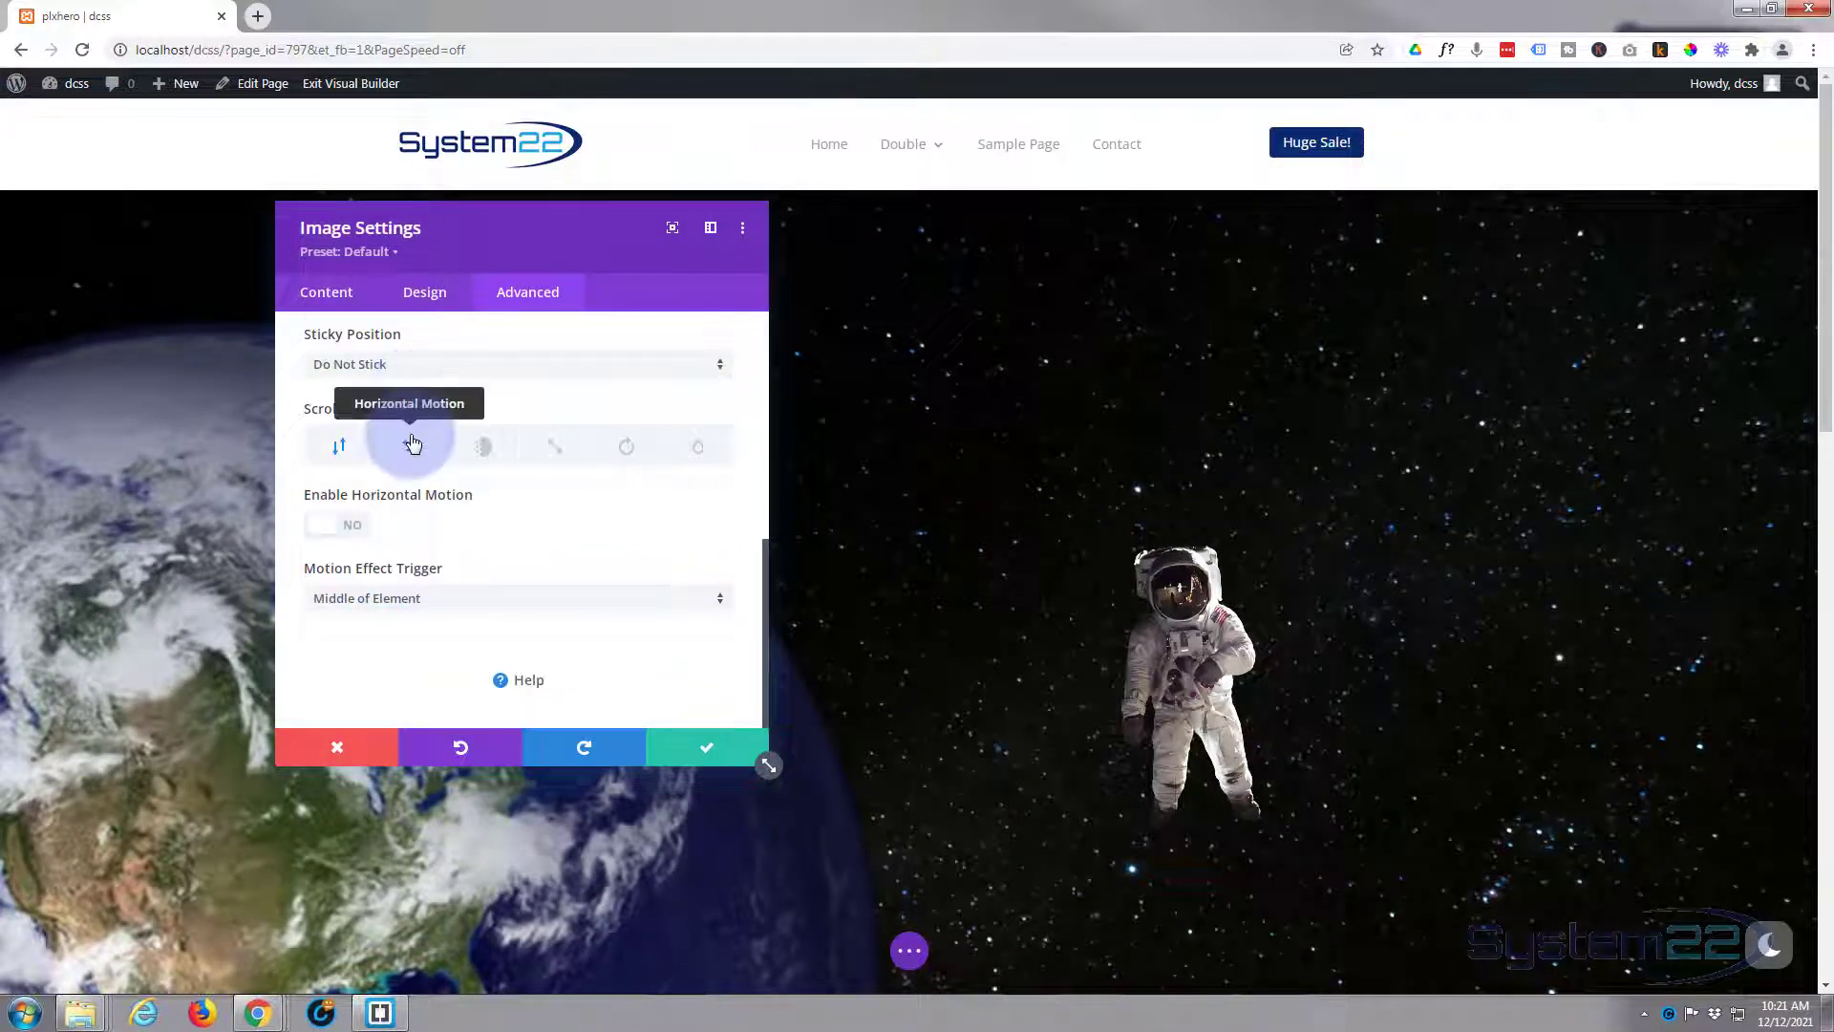
click(340, 525)
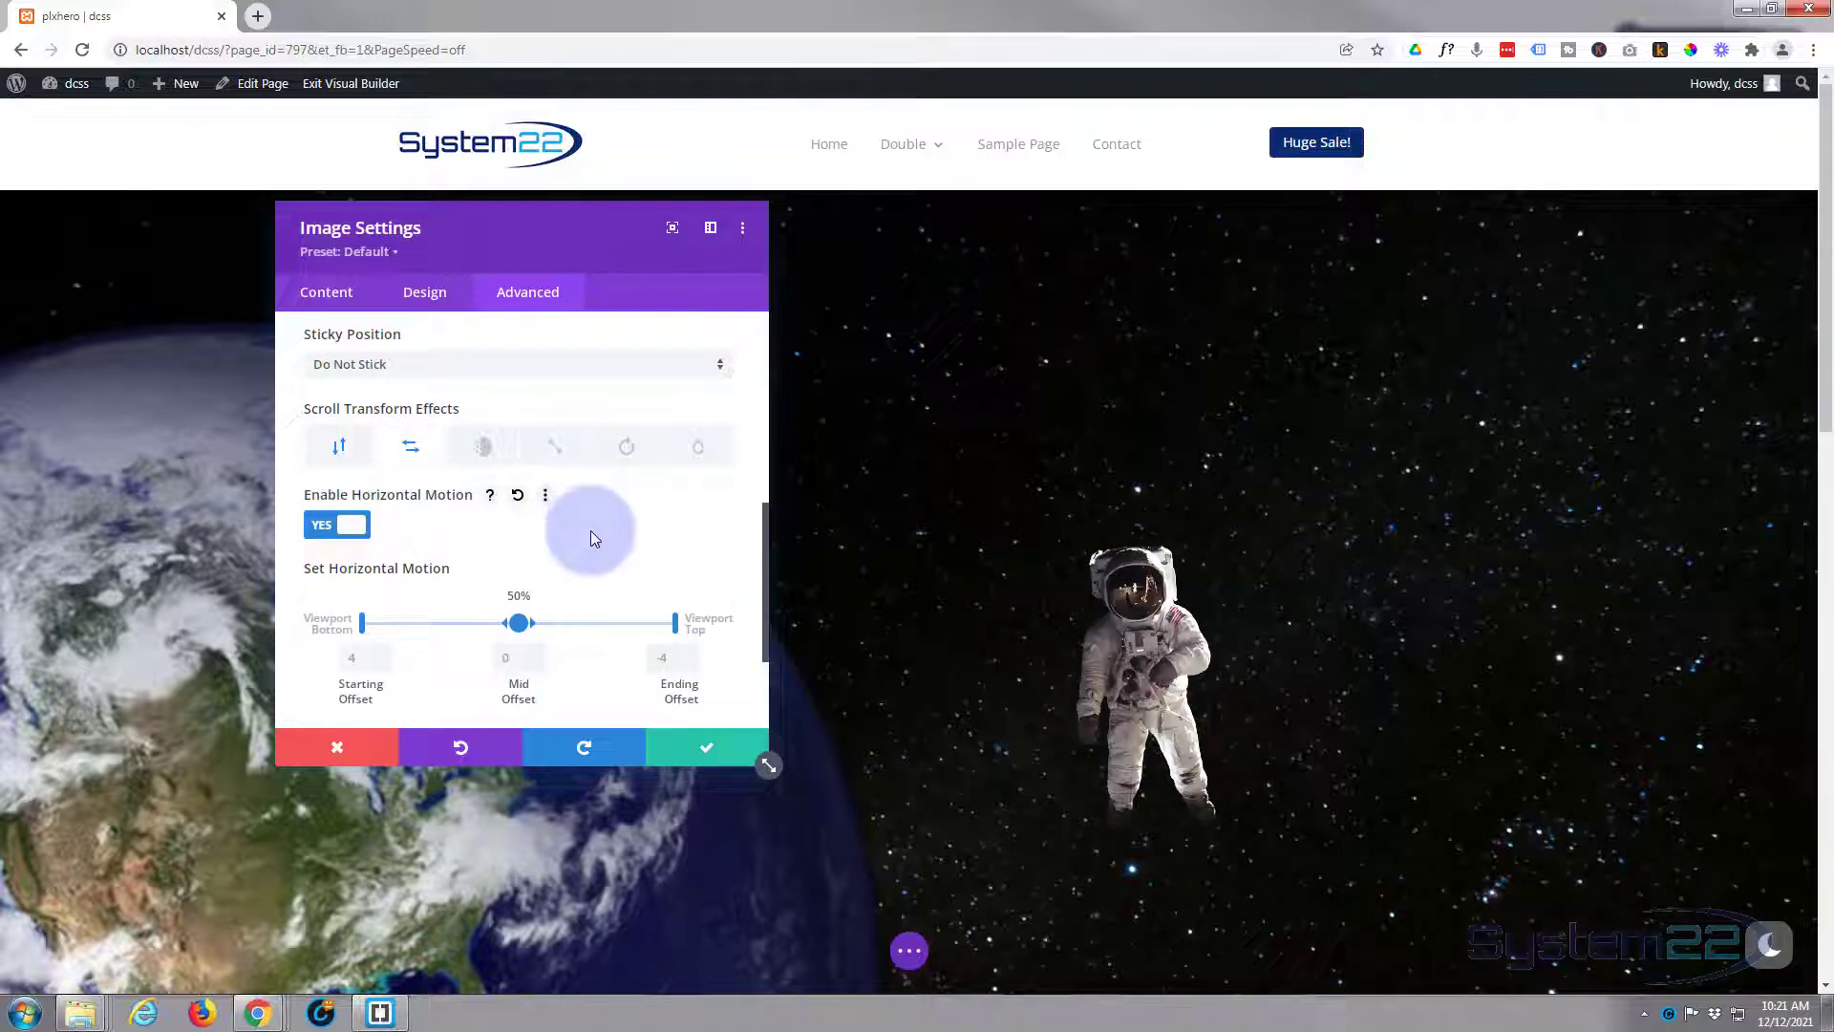
Set the astronaut's horizontal motion offsets to 0 starting, 3 mid and 0 ending, and preview the scroll movement.
scroll(593, 529, down, 1)
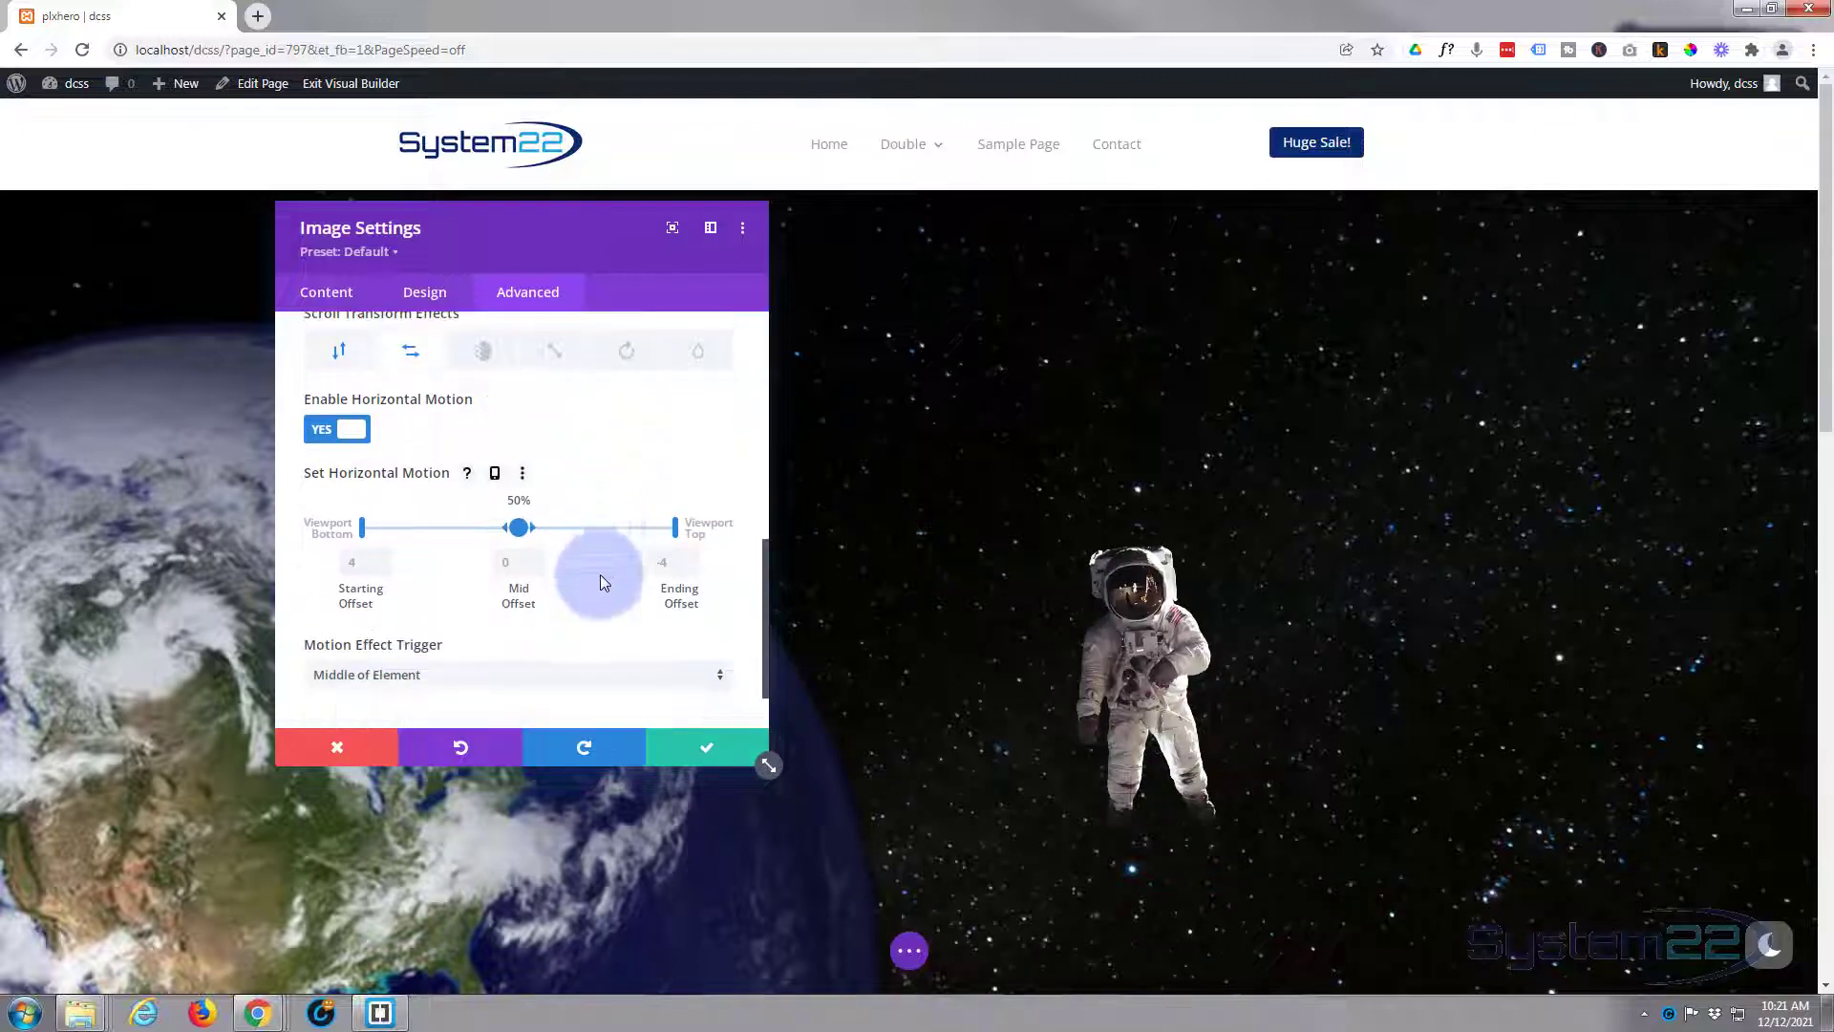
scroll(590, 610, down, 1)
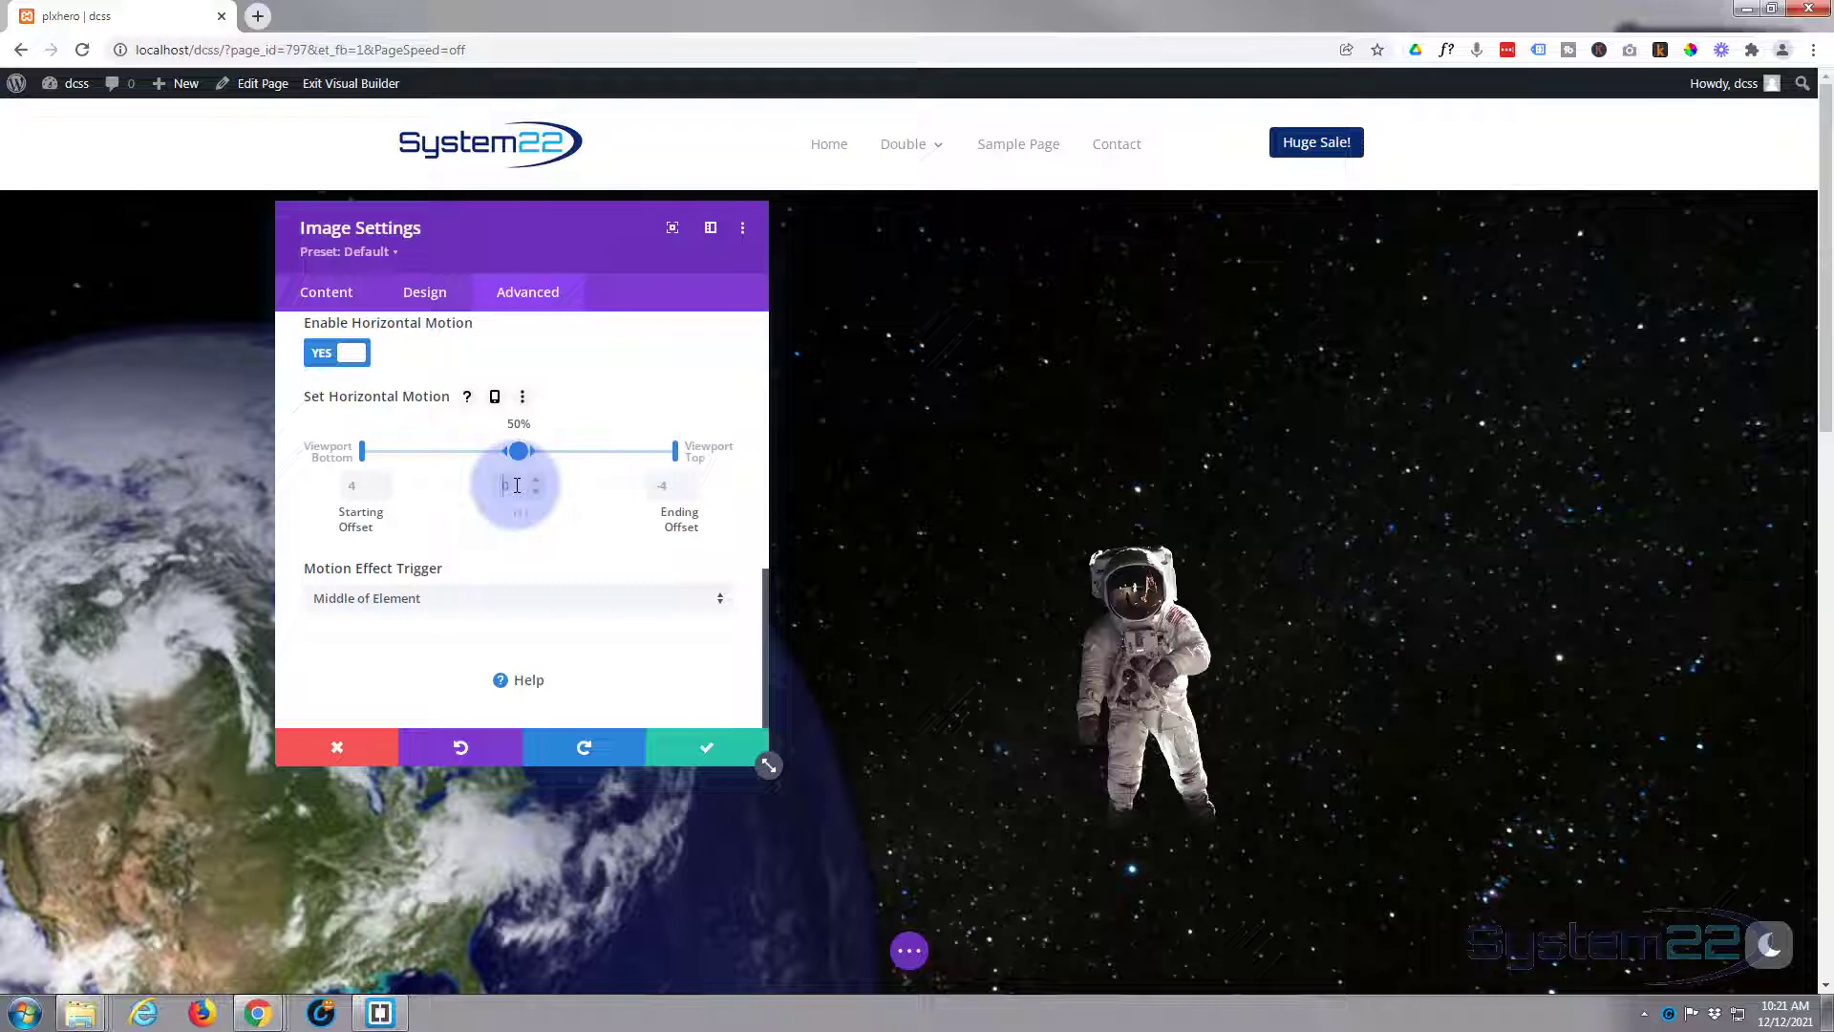
drag(517, 485, 487, 492)
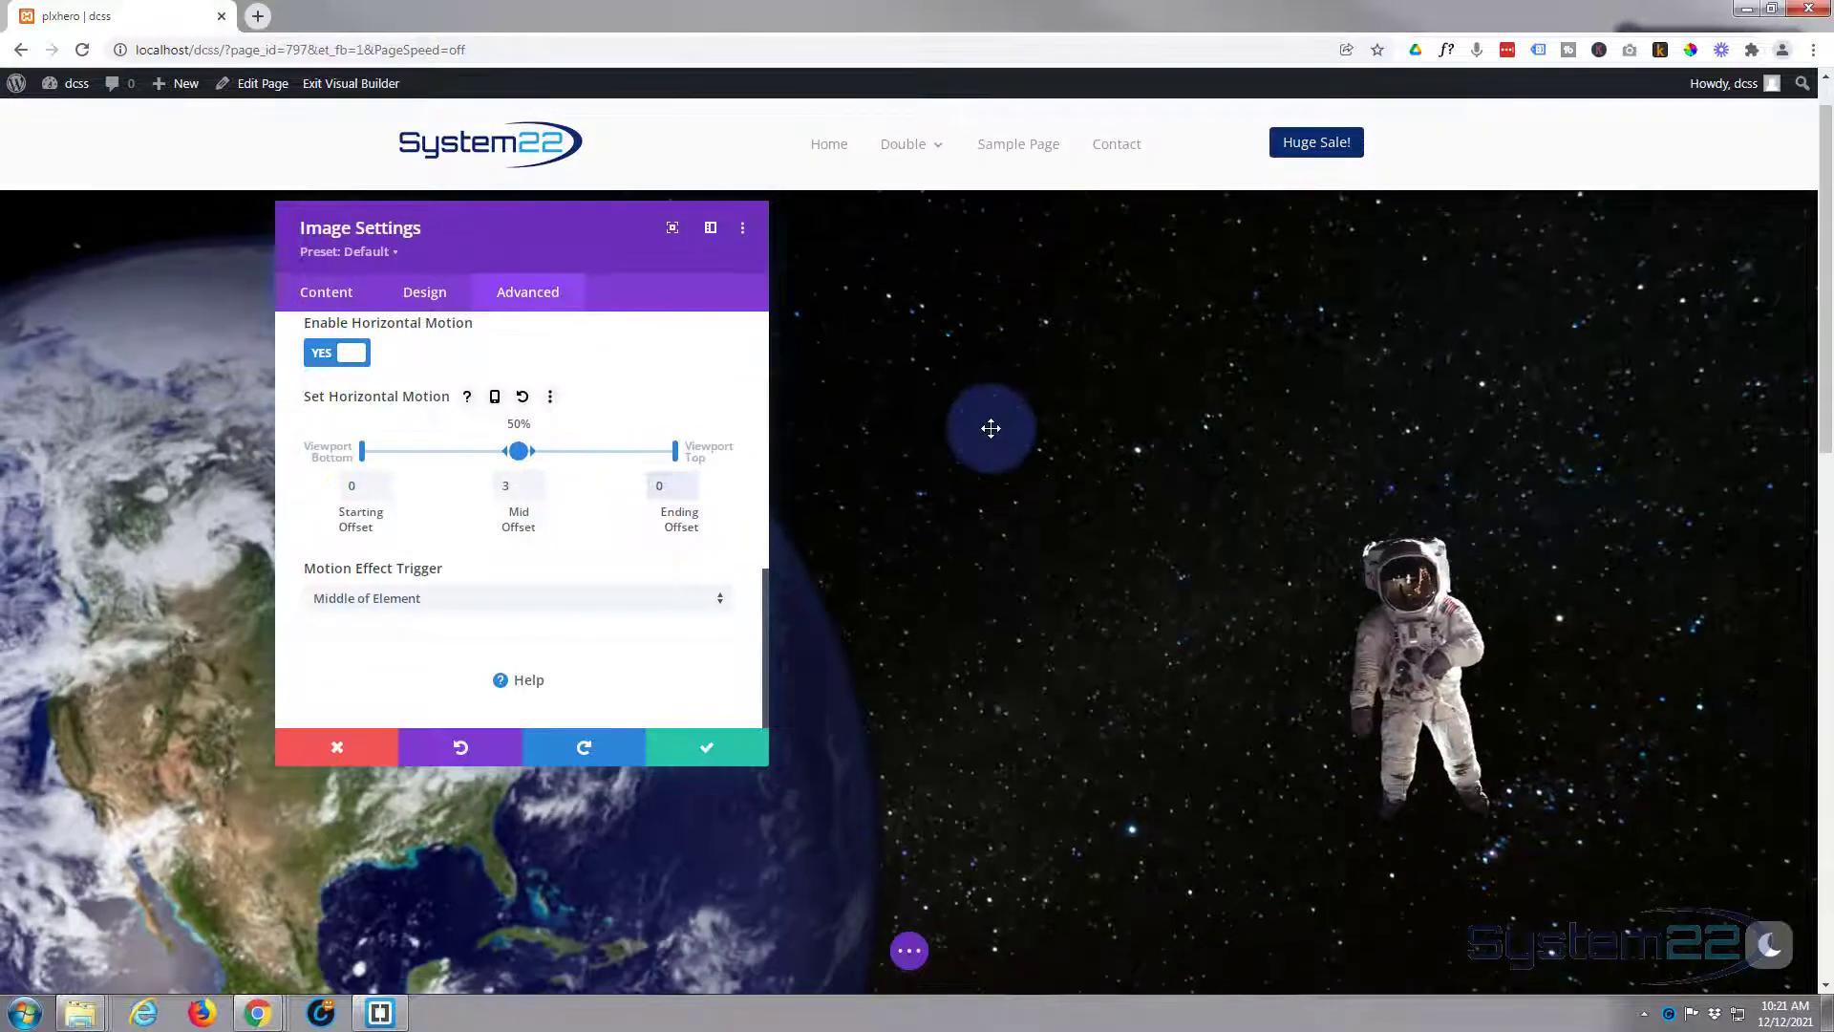
scroll(991, 428, down, 3)
scroll(990, 435, up, 1)
scroll(991, 435, up, 1)
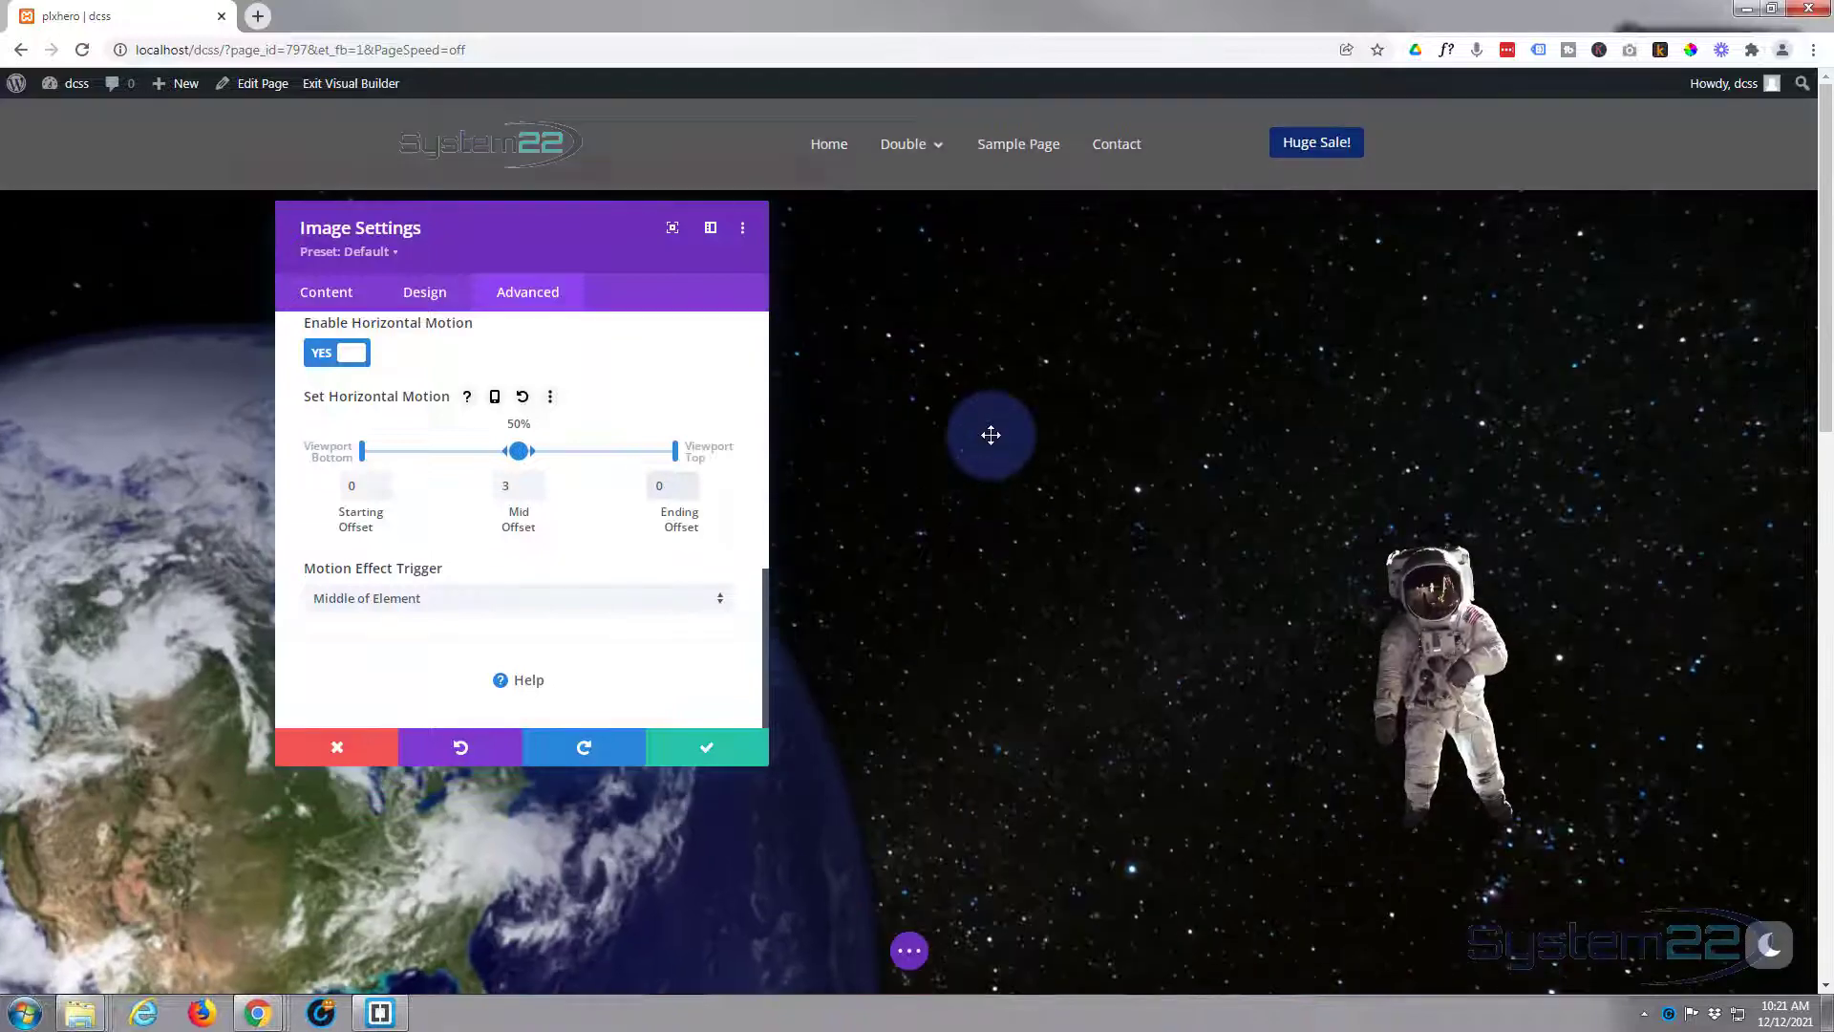
scroll(991, 436, down, 3)
scroll(991, 435, down, 2)
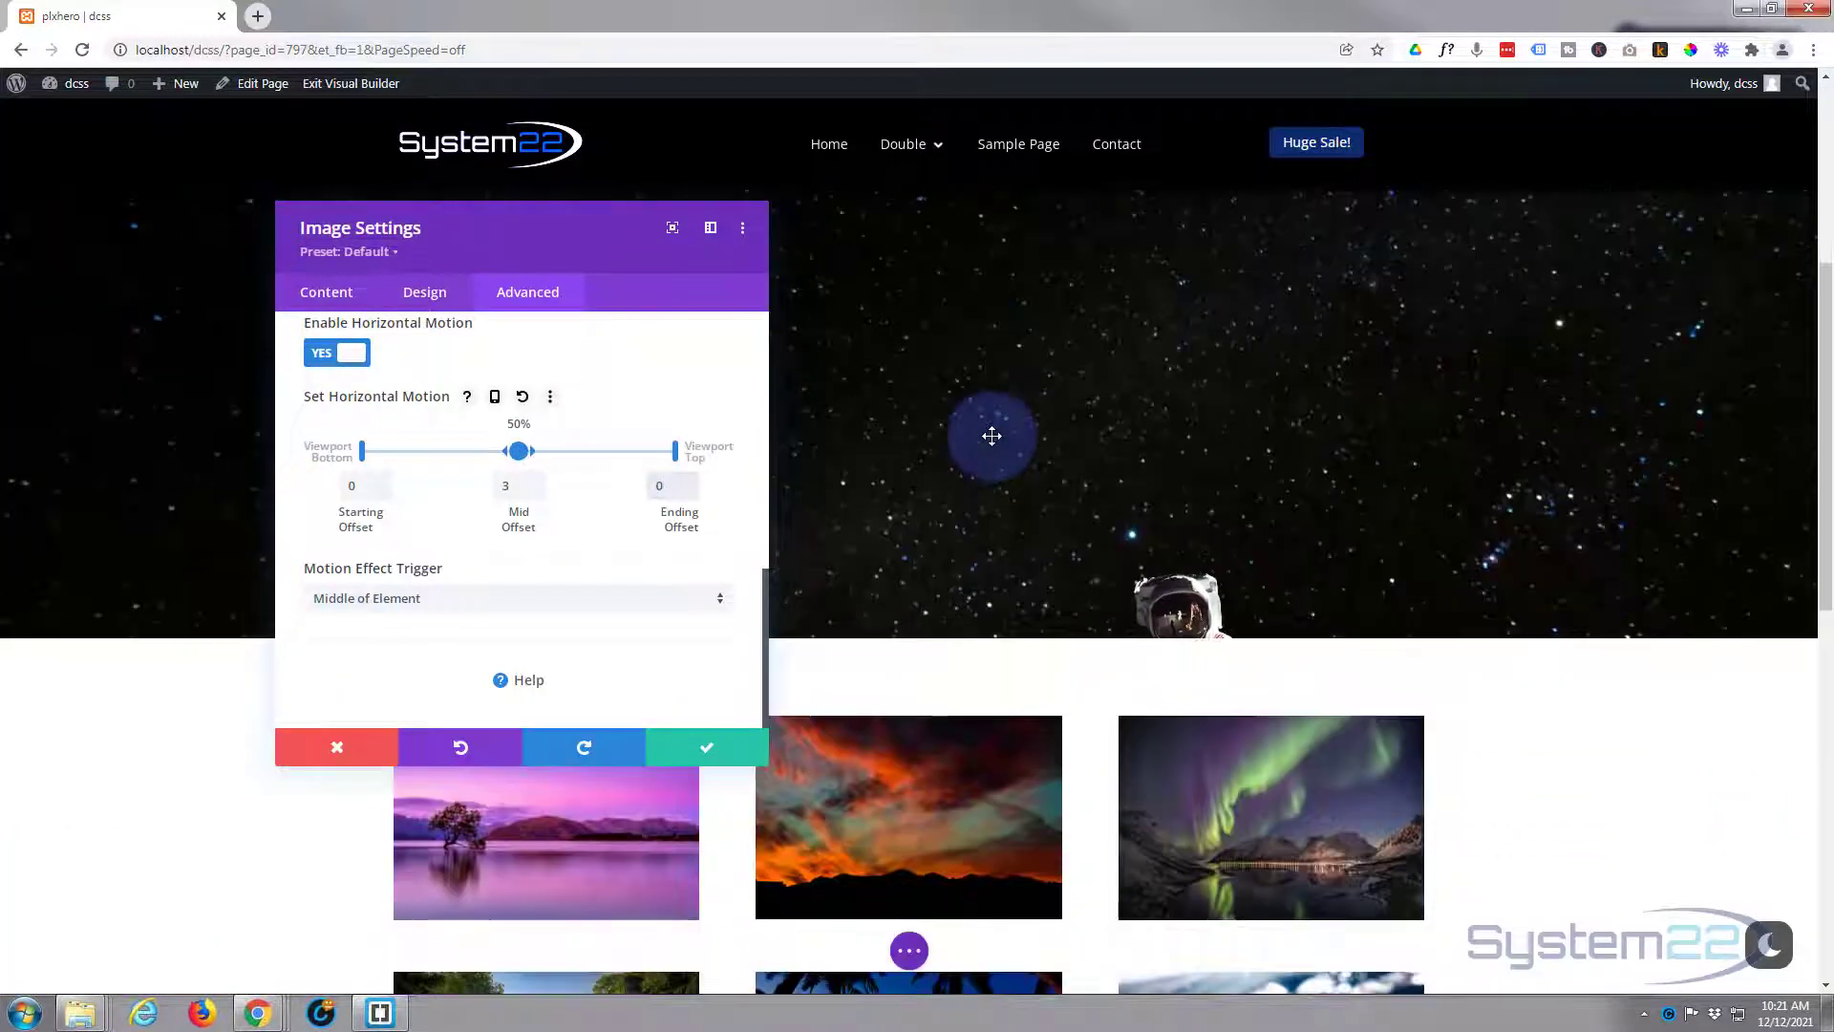
scroll(991, 436, up, 4)
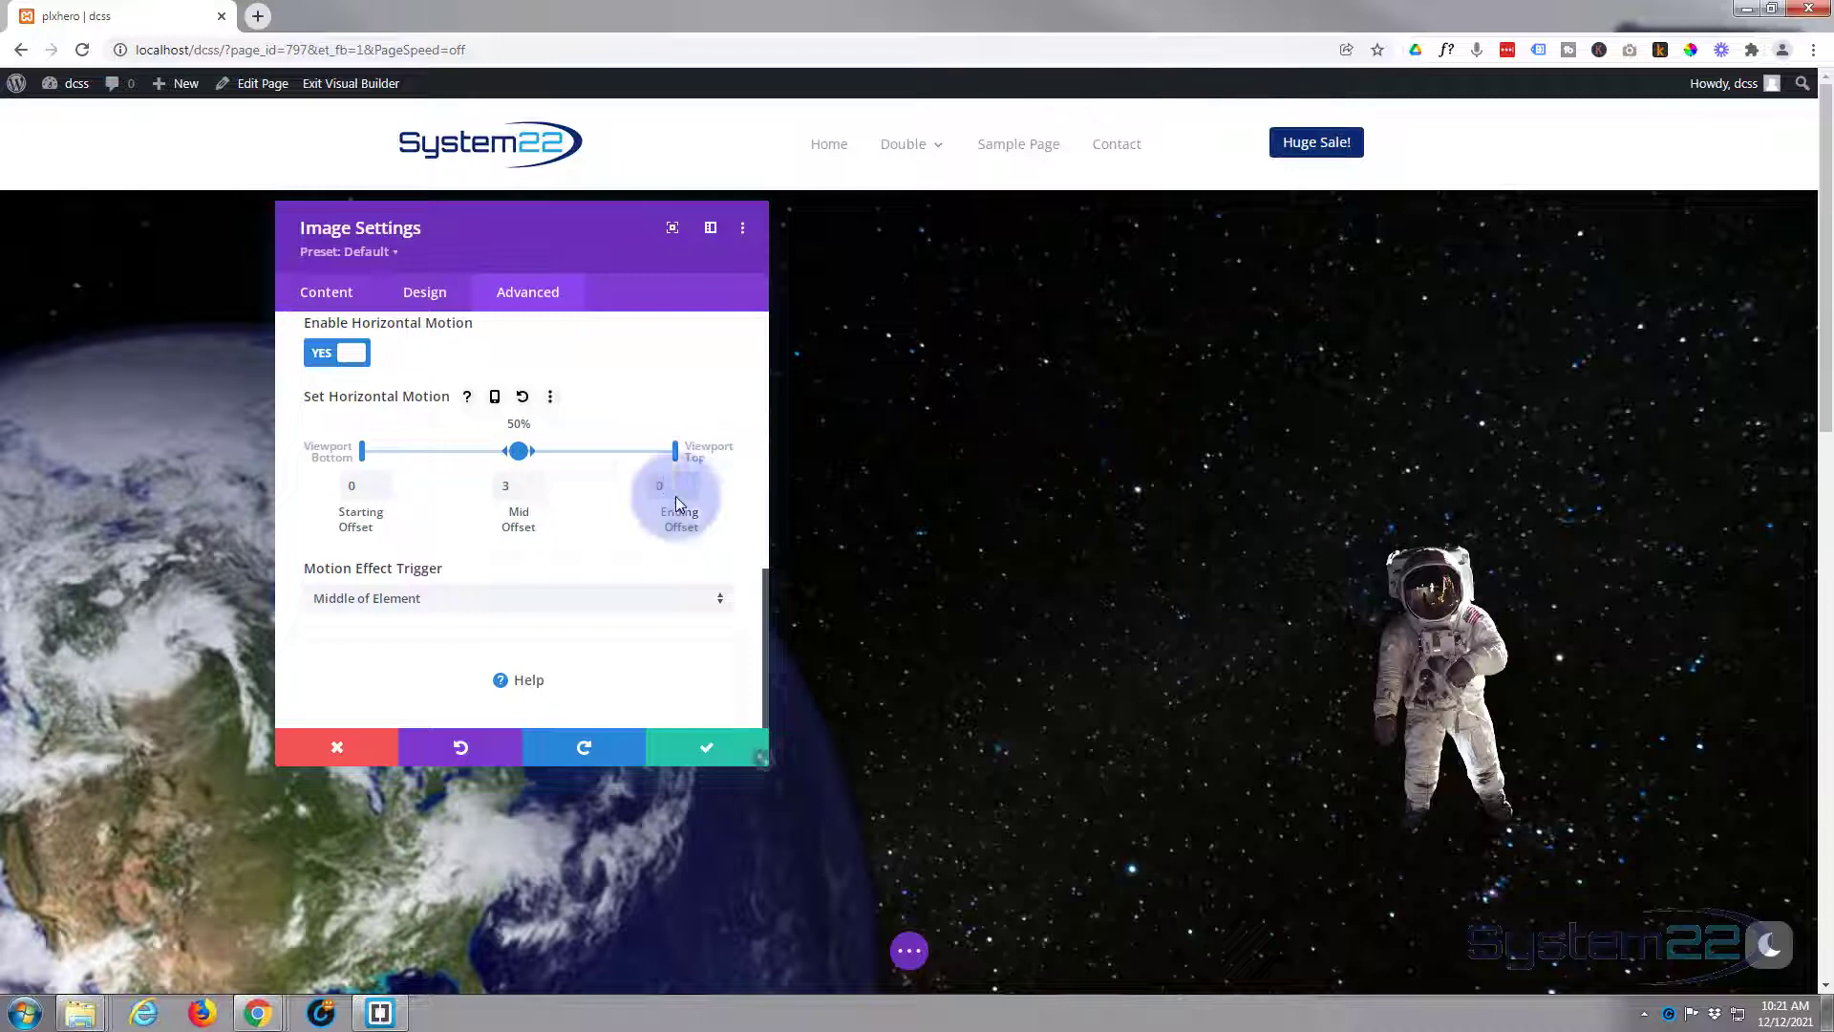
Enable the scaling up and down scroll effect for the astronaut image.
scroll(605, 524, up, 2)
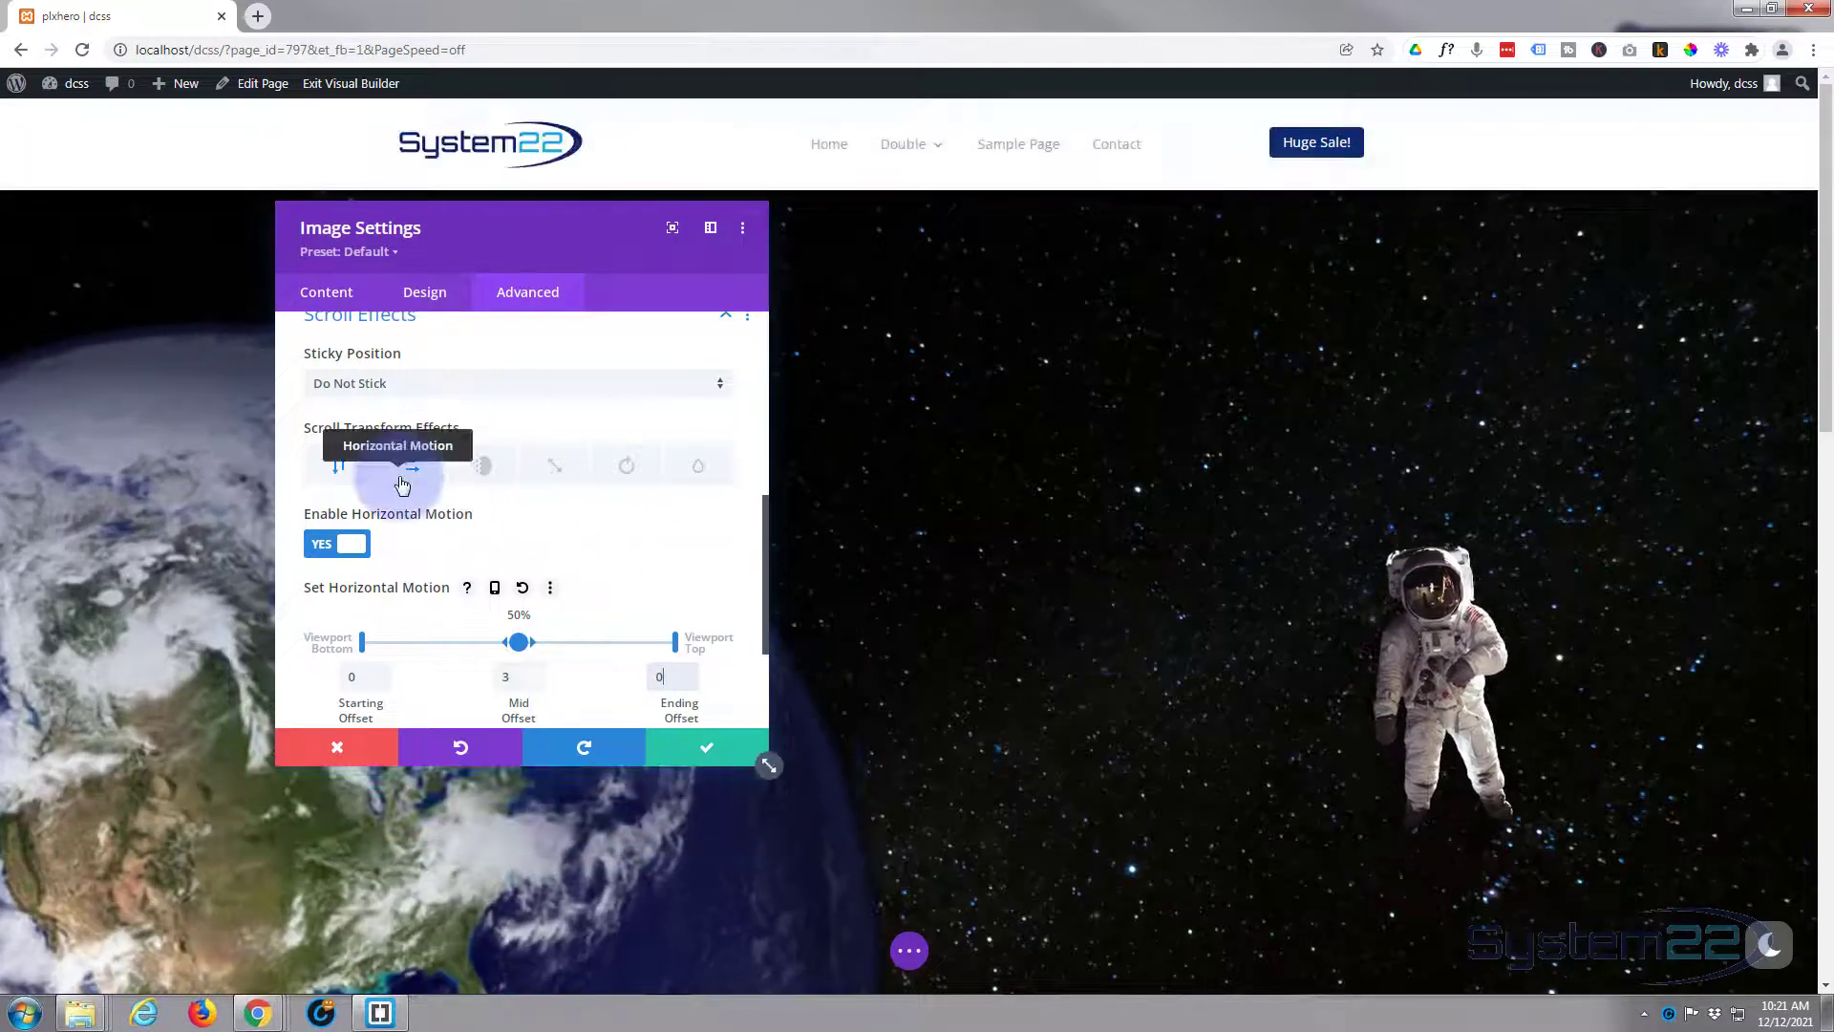
click(563, 468)
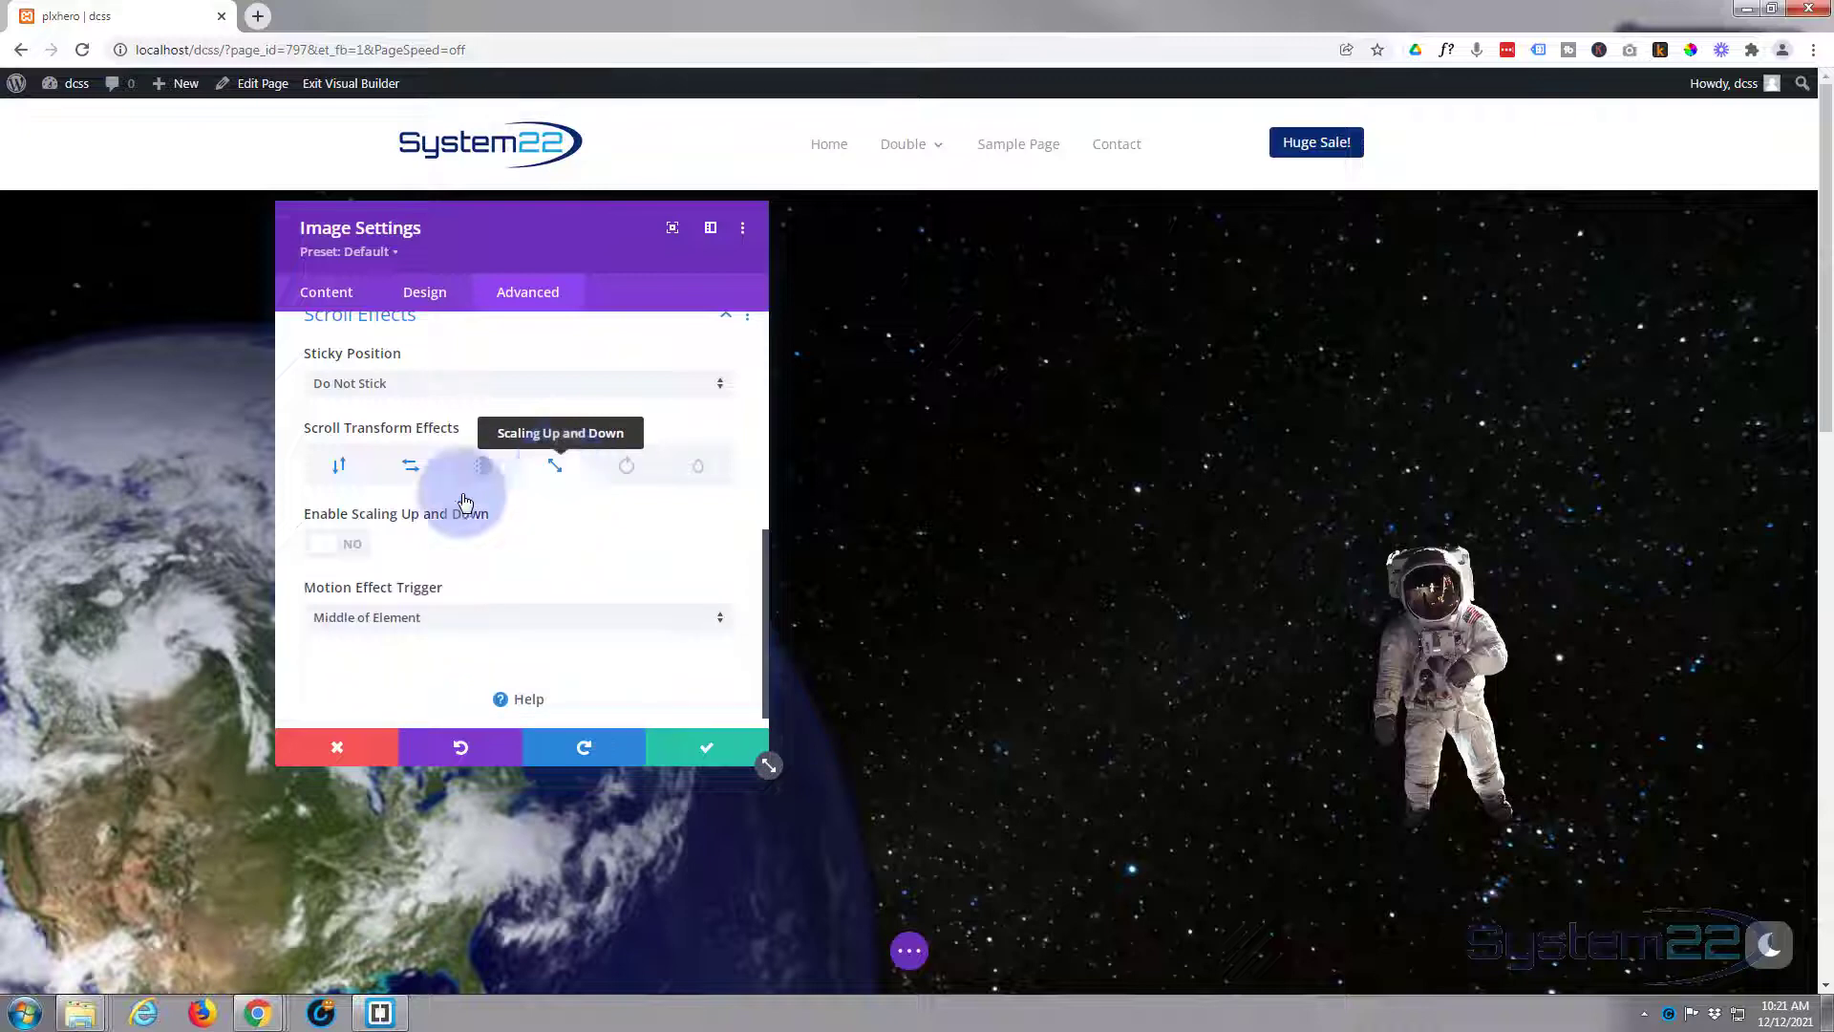
click(354, 543)
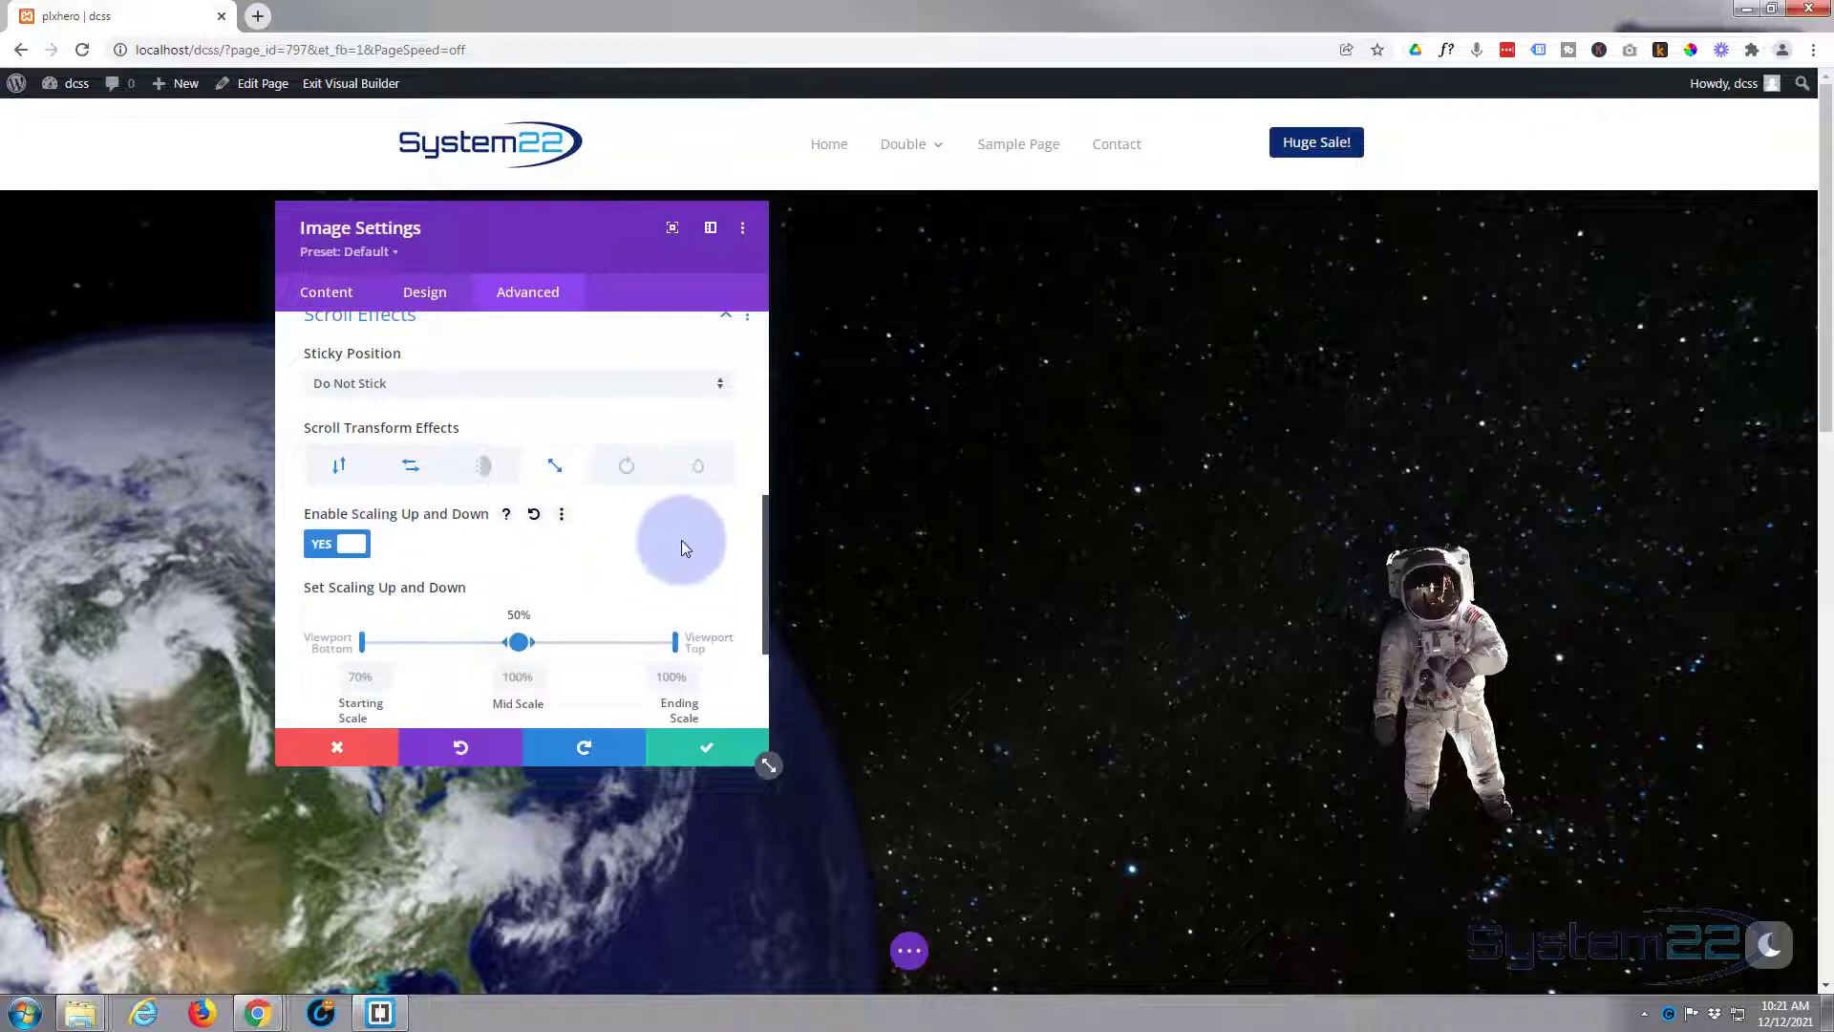
Set the astronaut's starting scale to 100% and ending scale to 300%, and preview the scaling while scrolling the page.
scroll(680, 540, down, 2)
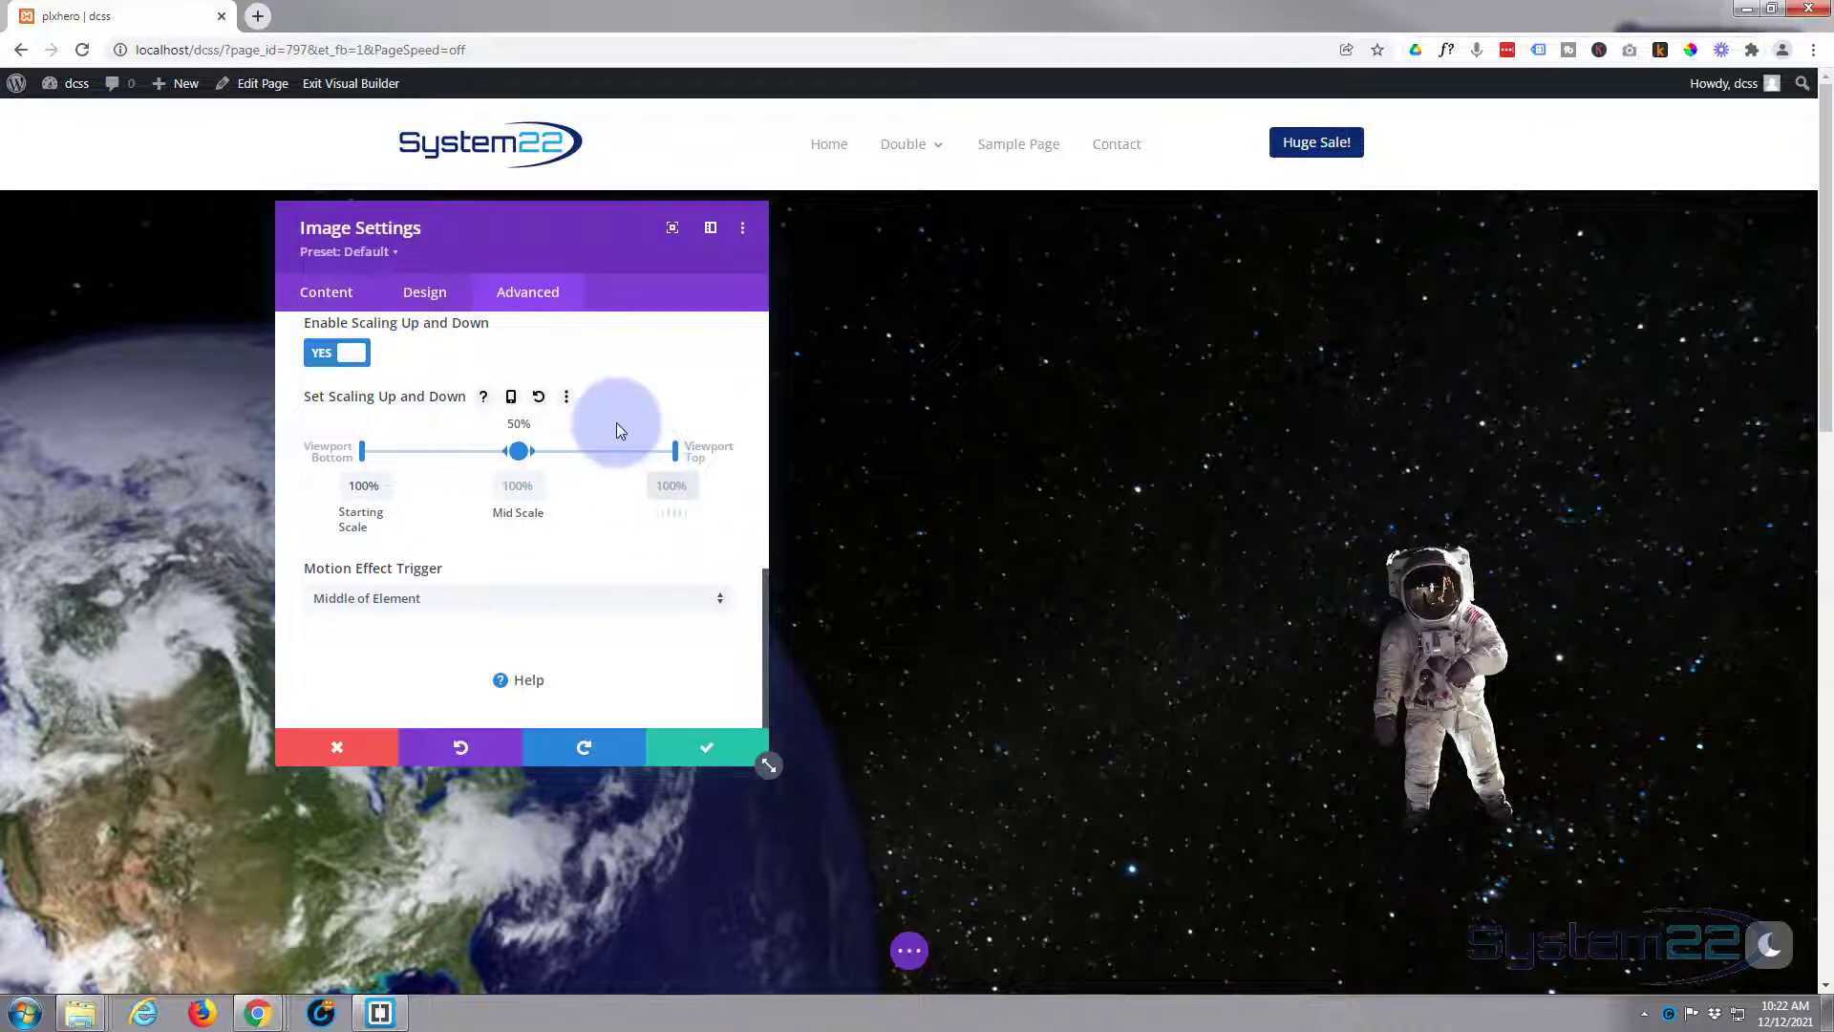
text(300%)
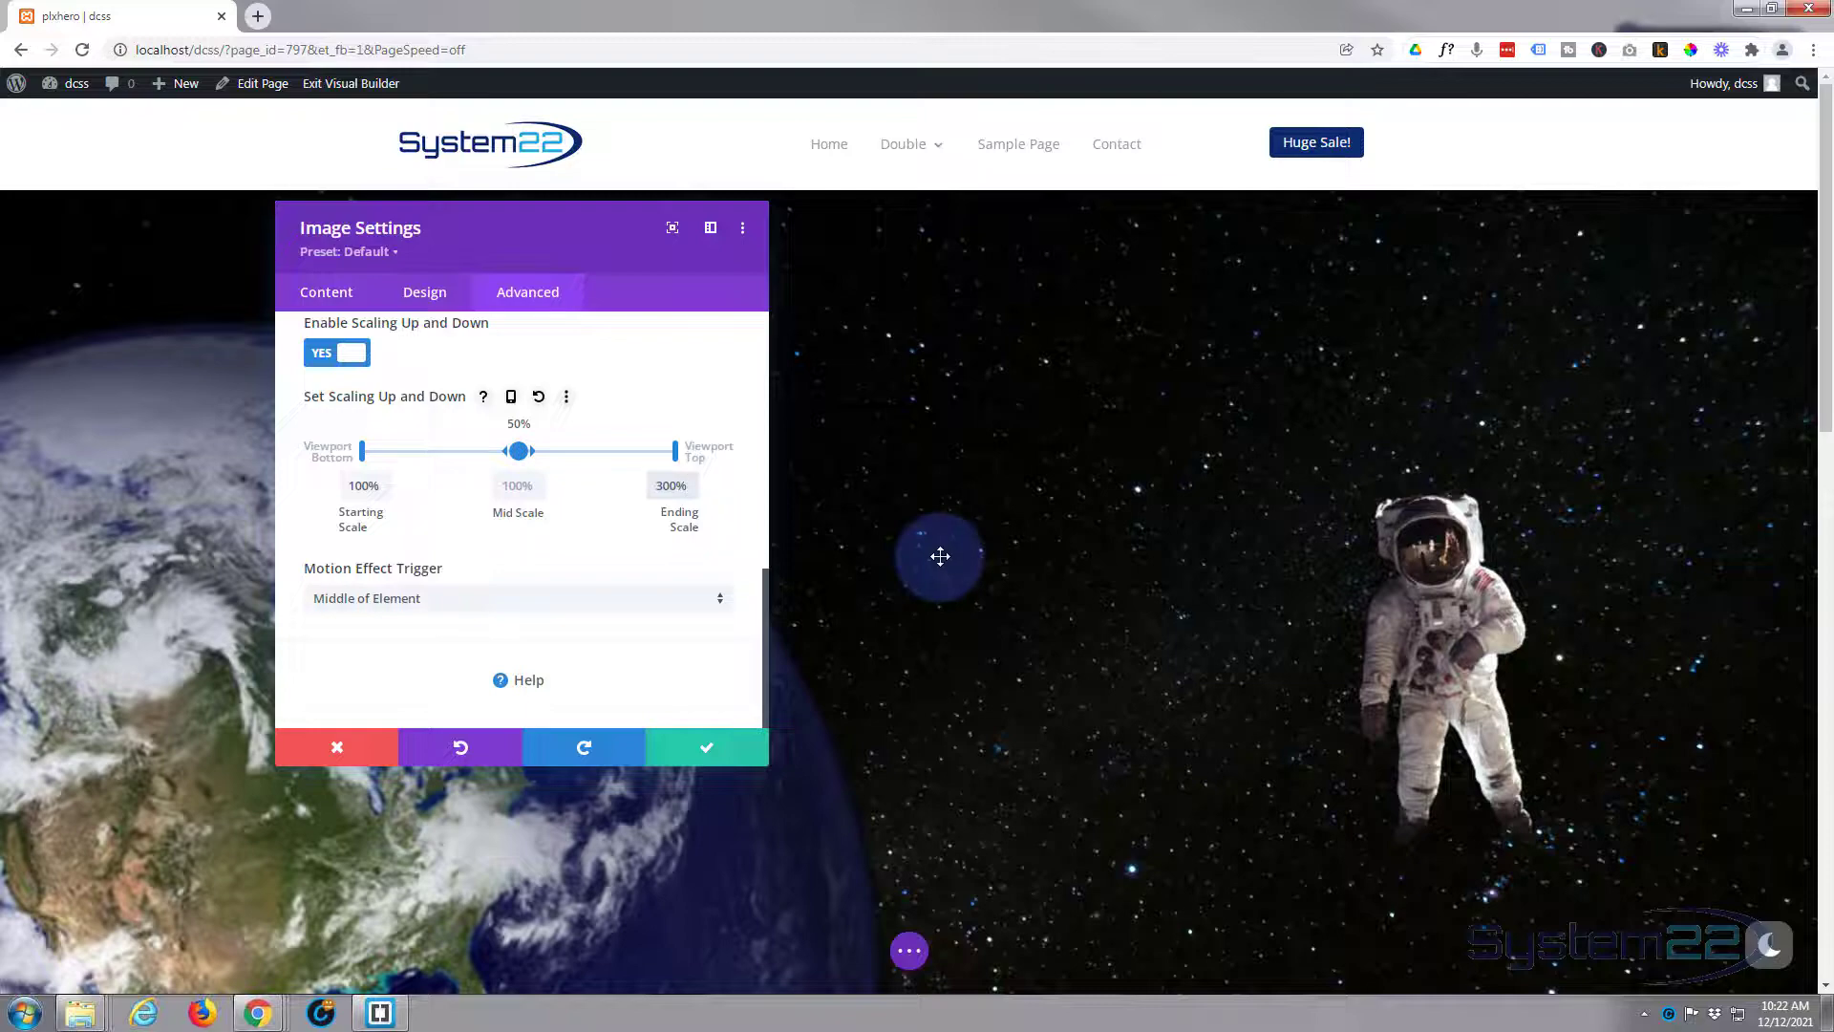
scroll(940, 556, down, 2)
scroll(940, 556, down, 3)
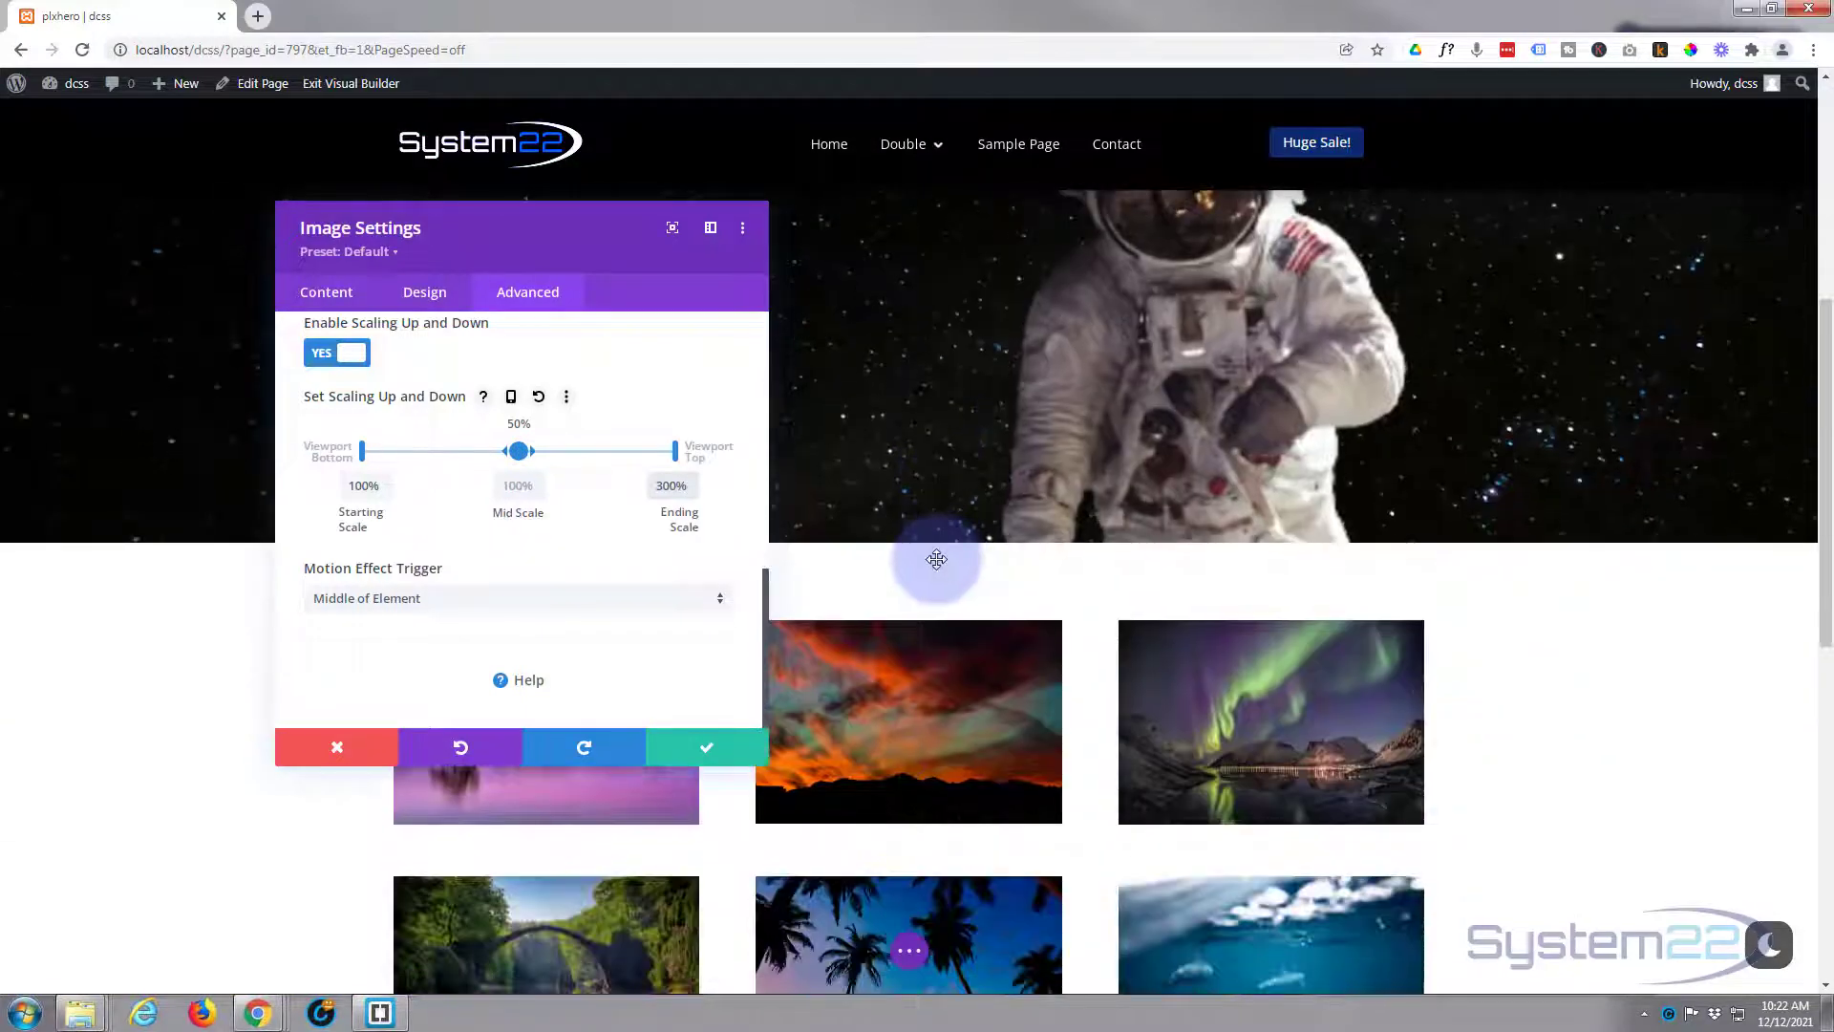
scroll(937, 560, up, 4)
scroll(938, 560, down, 3)
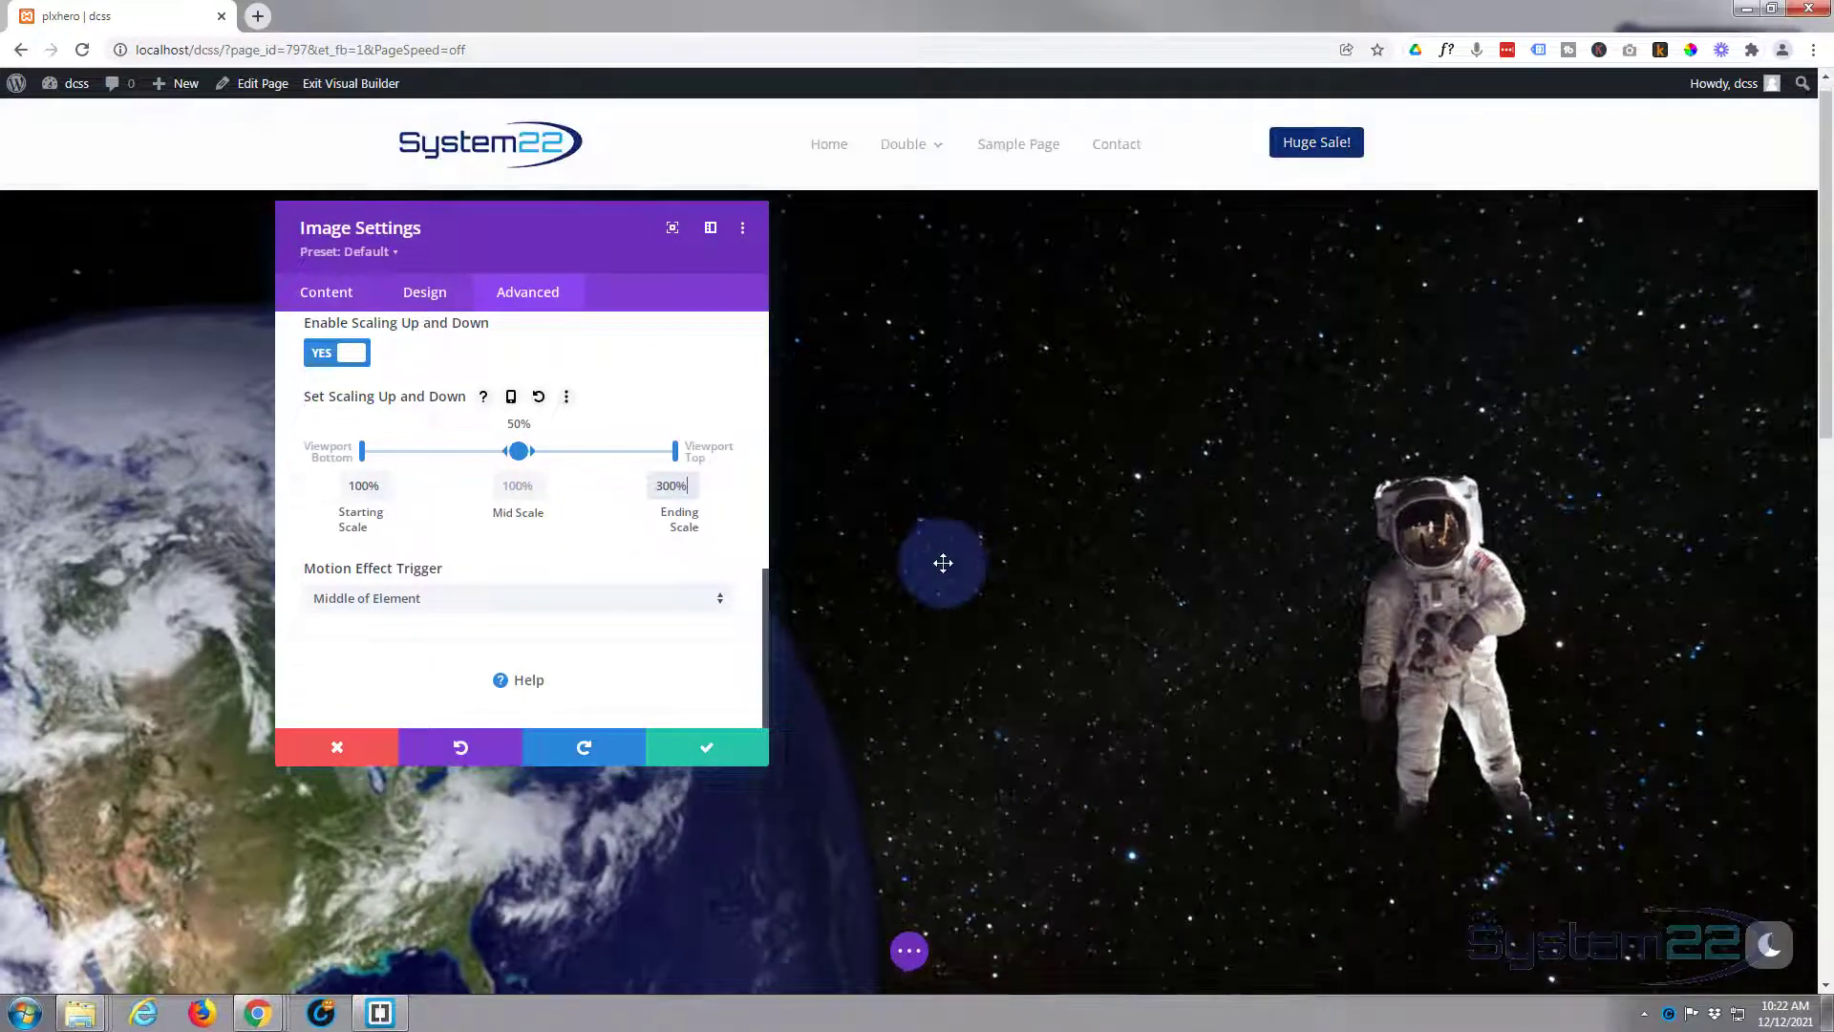
scroll(946, 562, down, 3)
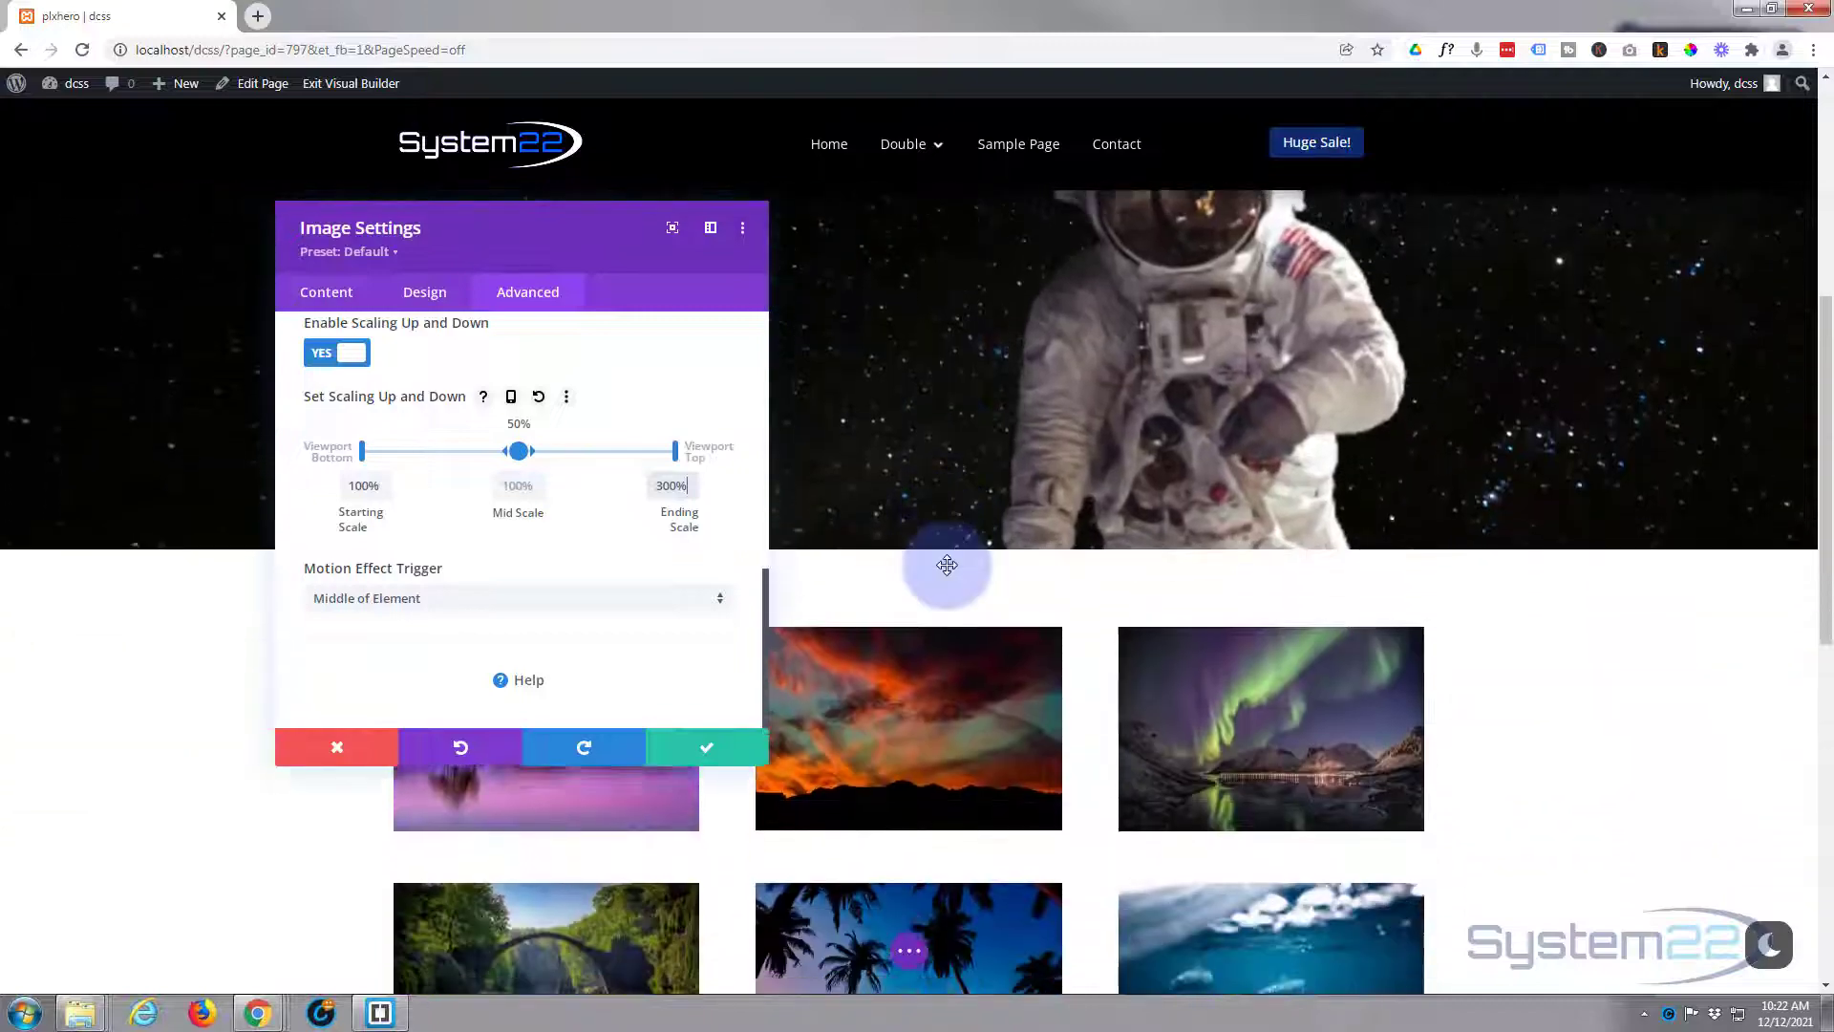
scroll(946, 565, up, 4)
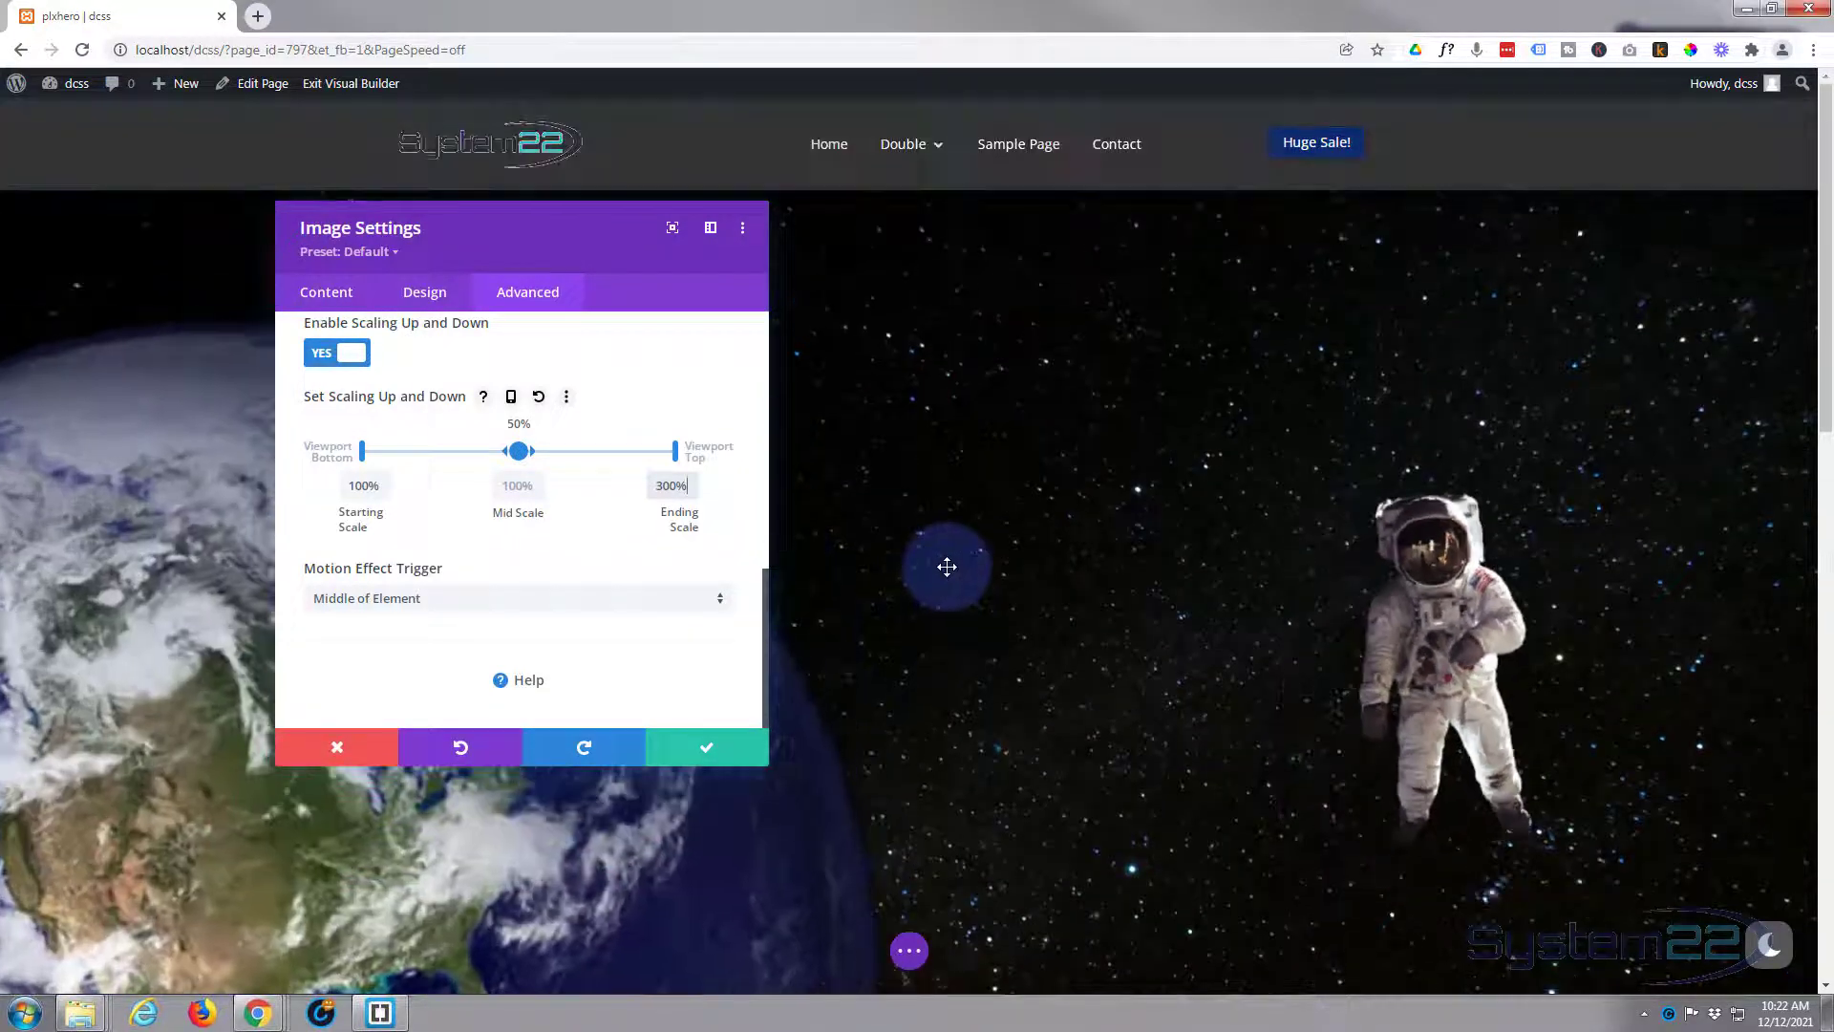
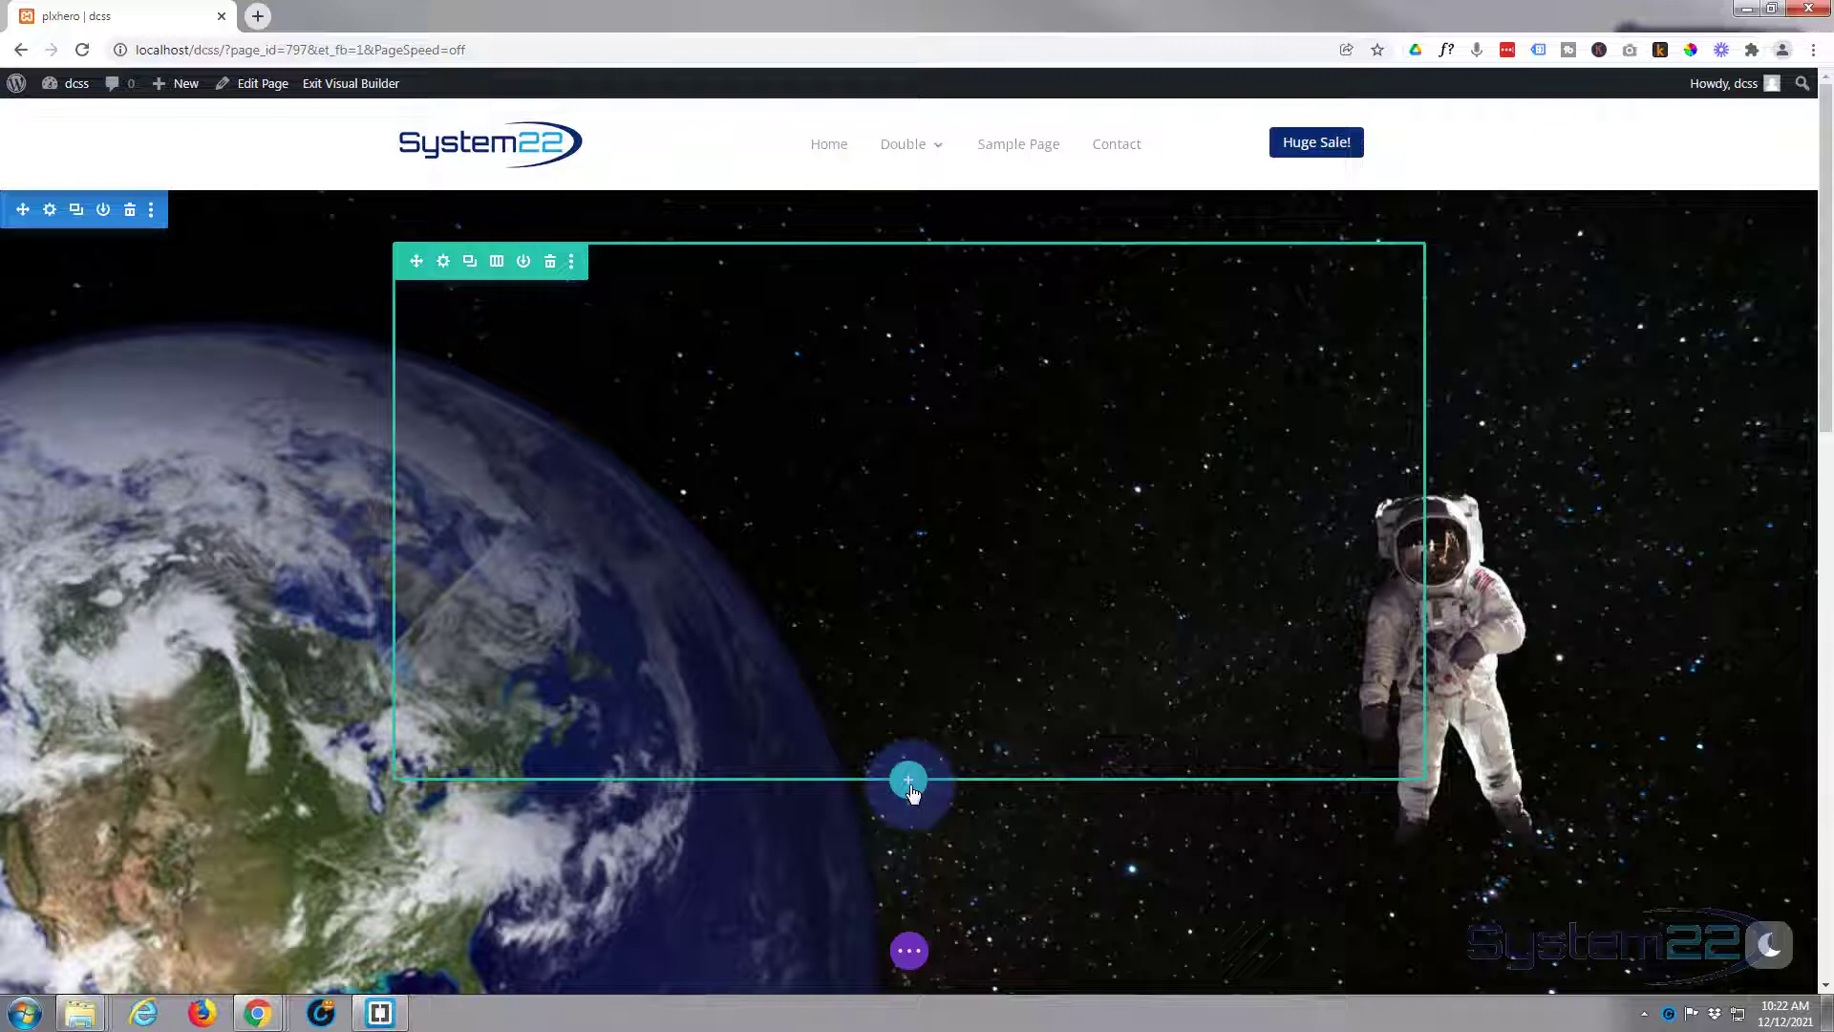
Insert a single-column row below the hero image row and add a Call To Action module to it.
click(908, 780)
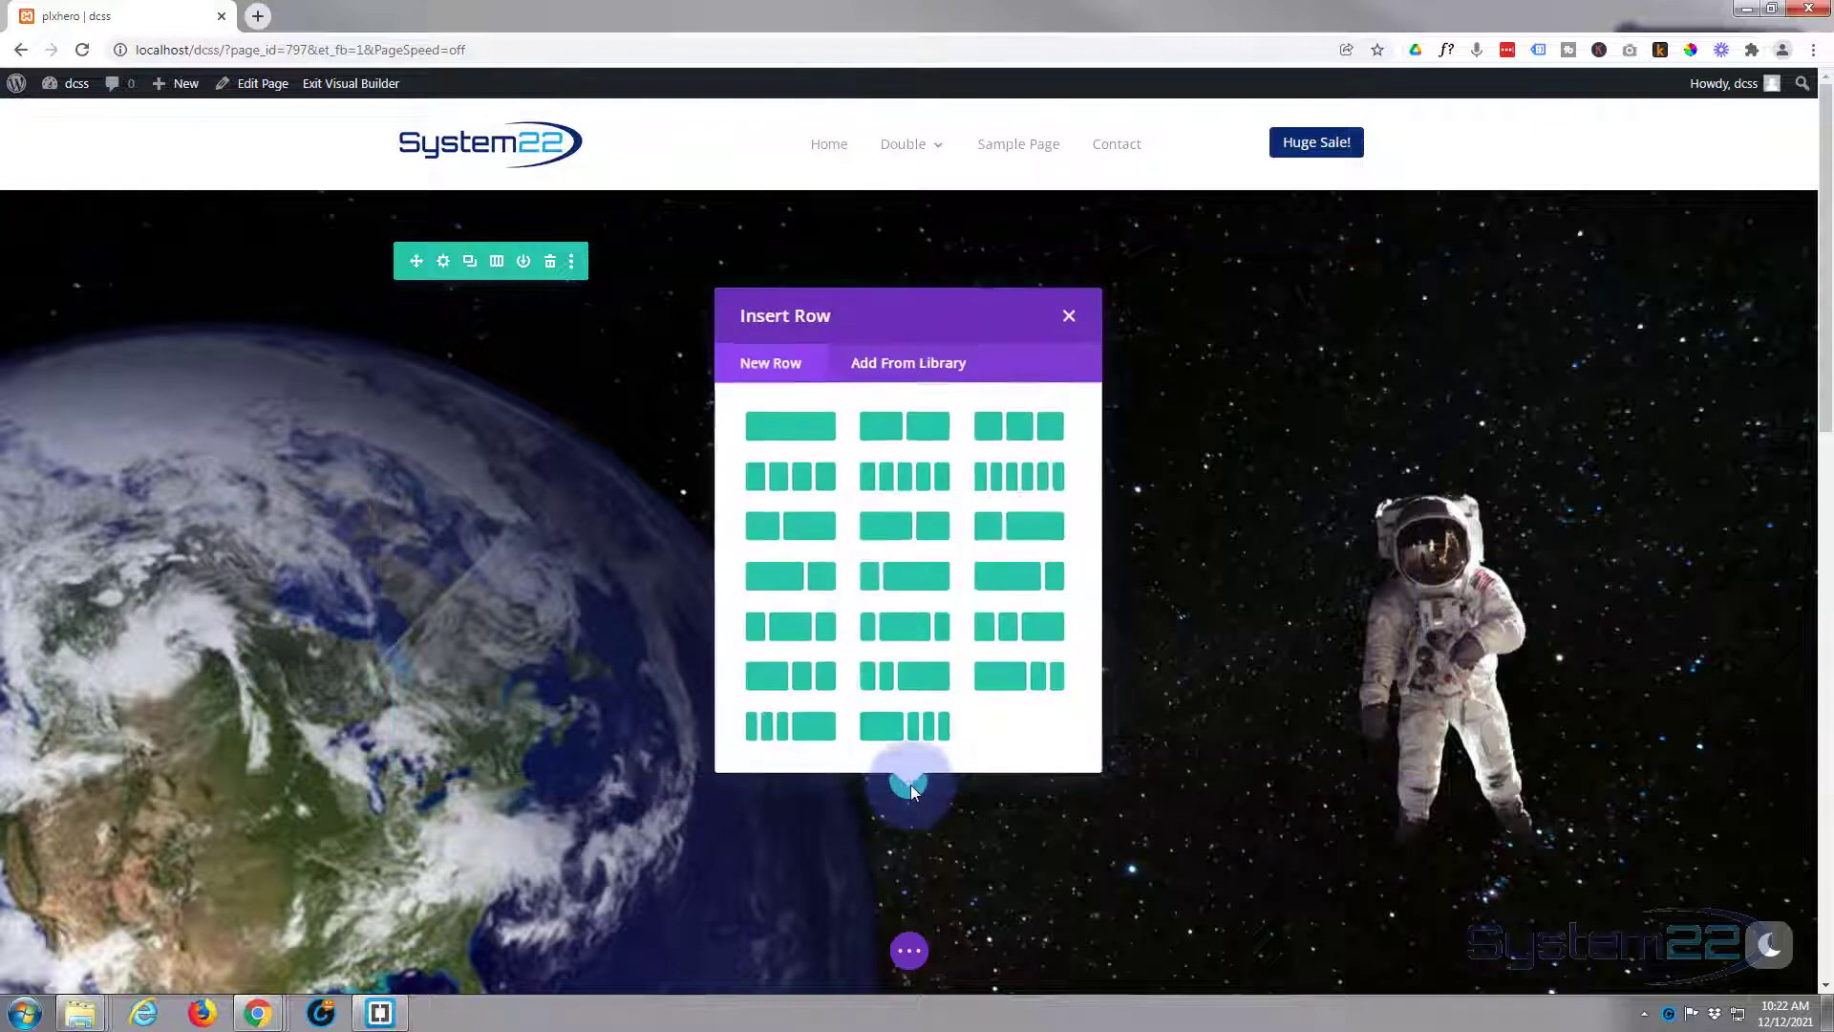
click(795, 425)
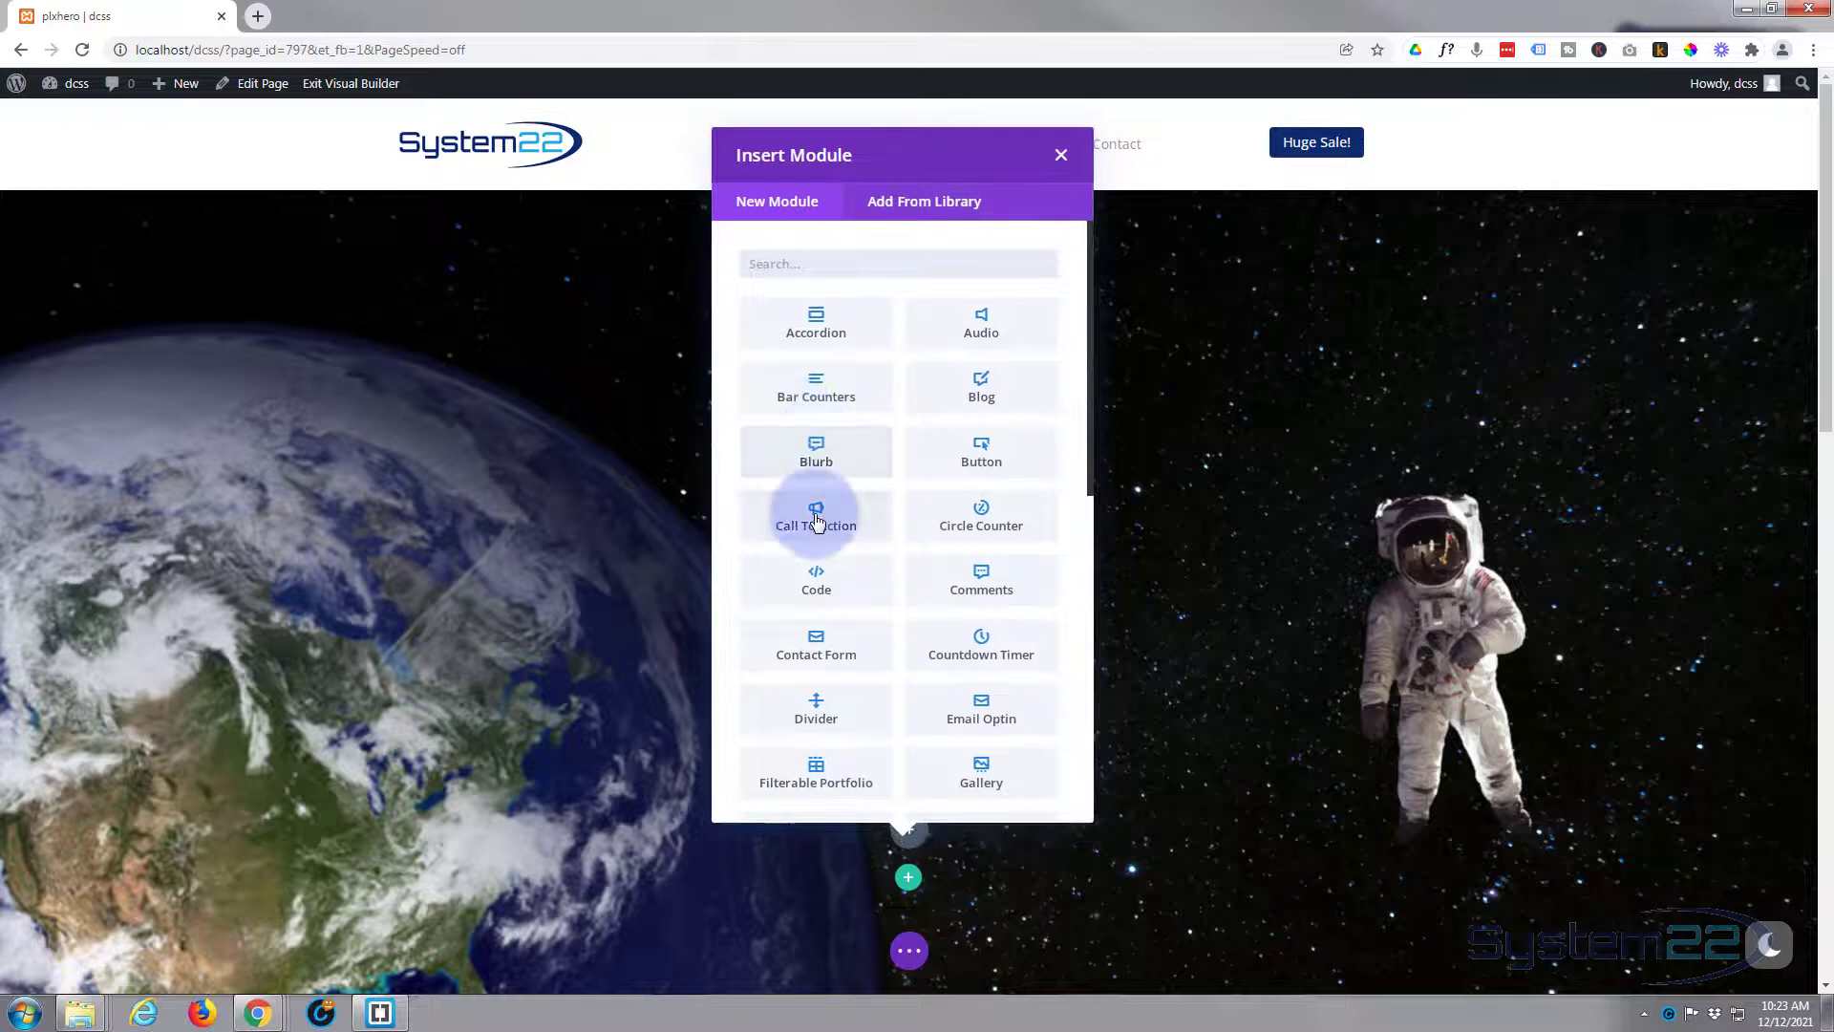
click(817, 521)
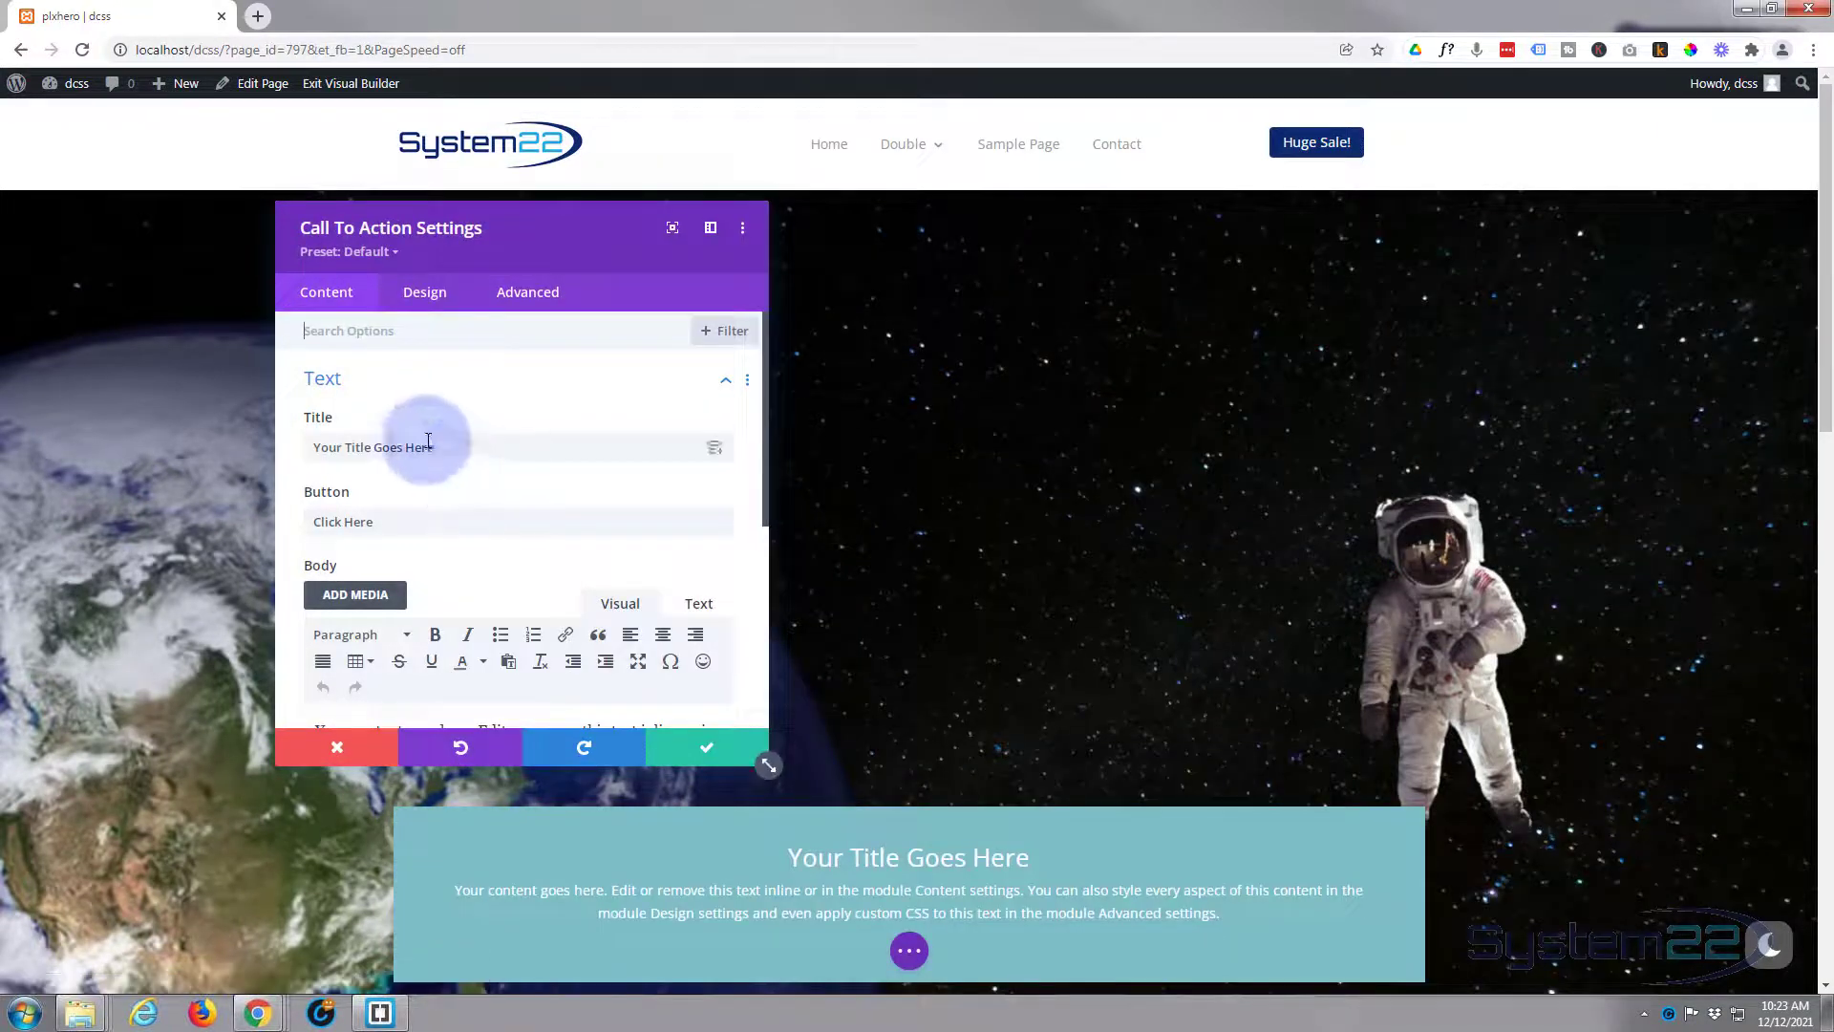
Replace the call to action's placeholder title with "Huge Hero Title".
drag(435, 447, 241, 442)
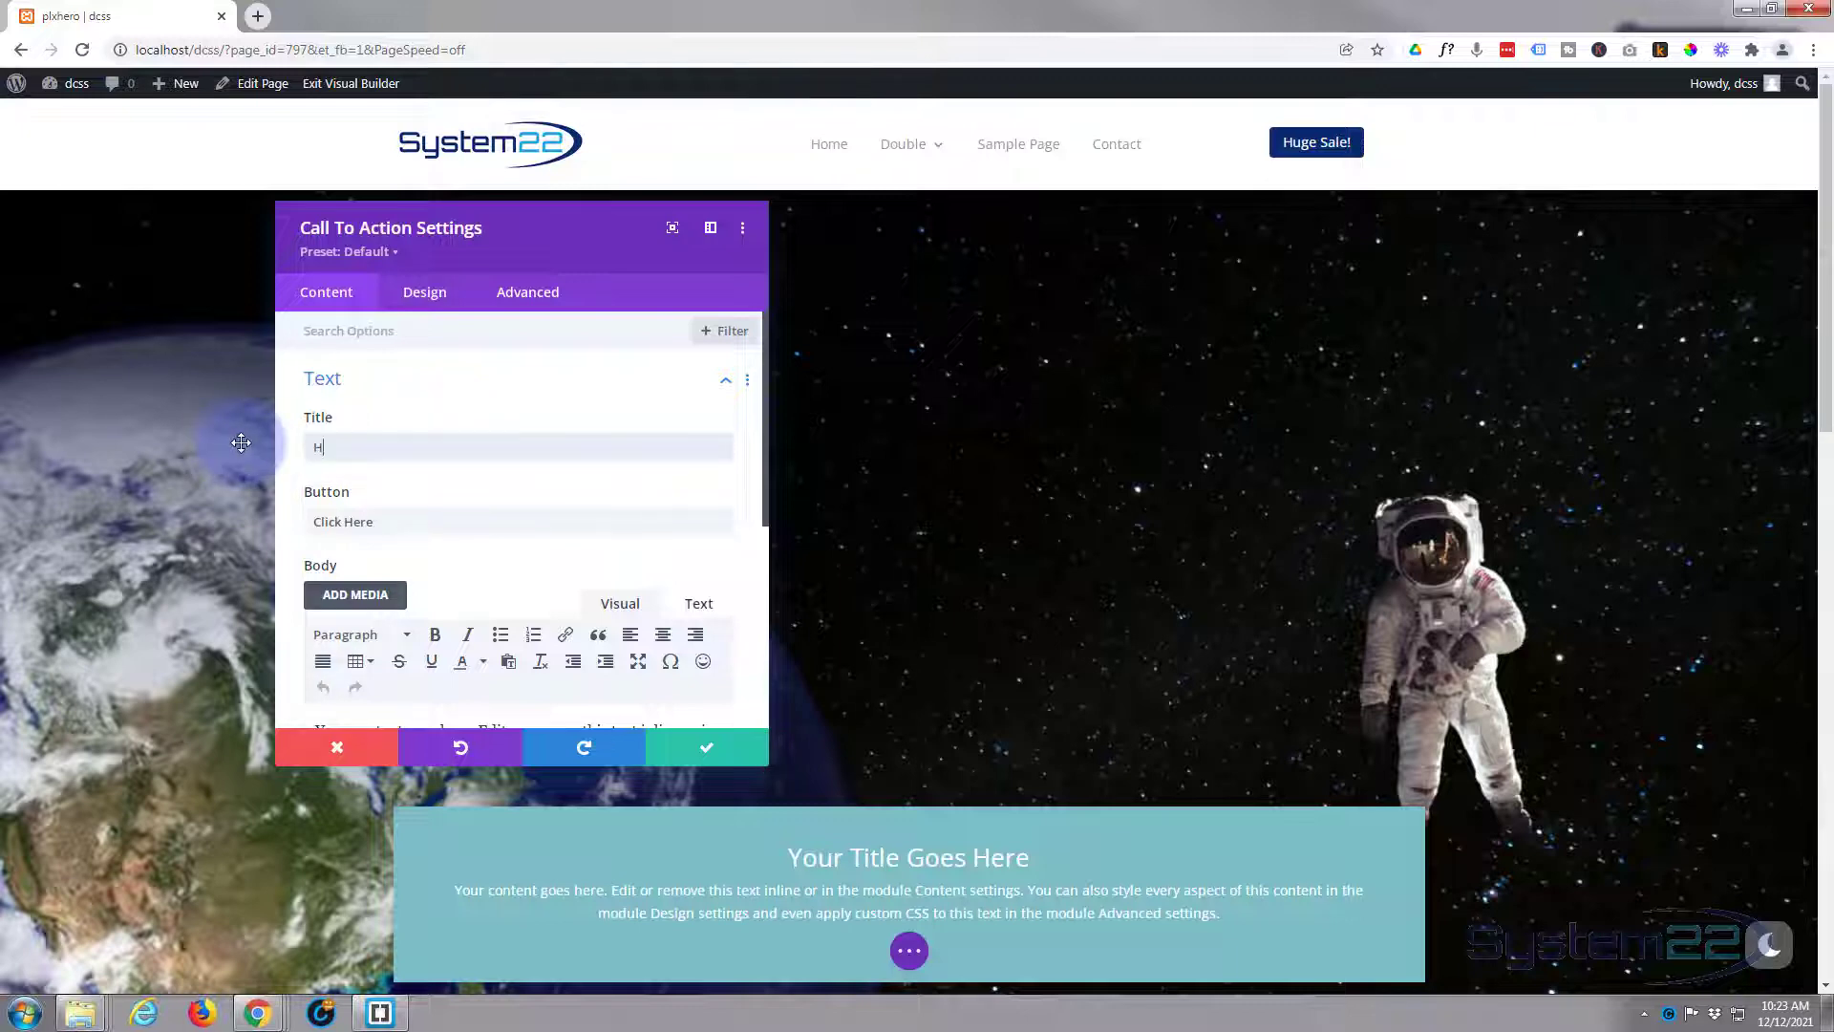
text(Huge H)
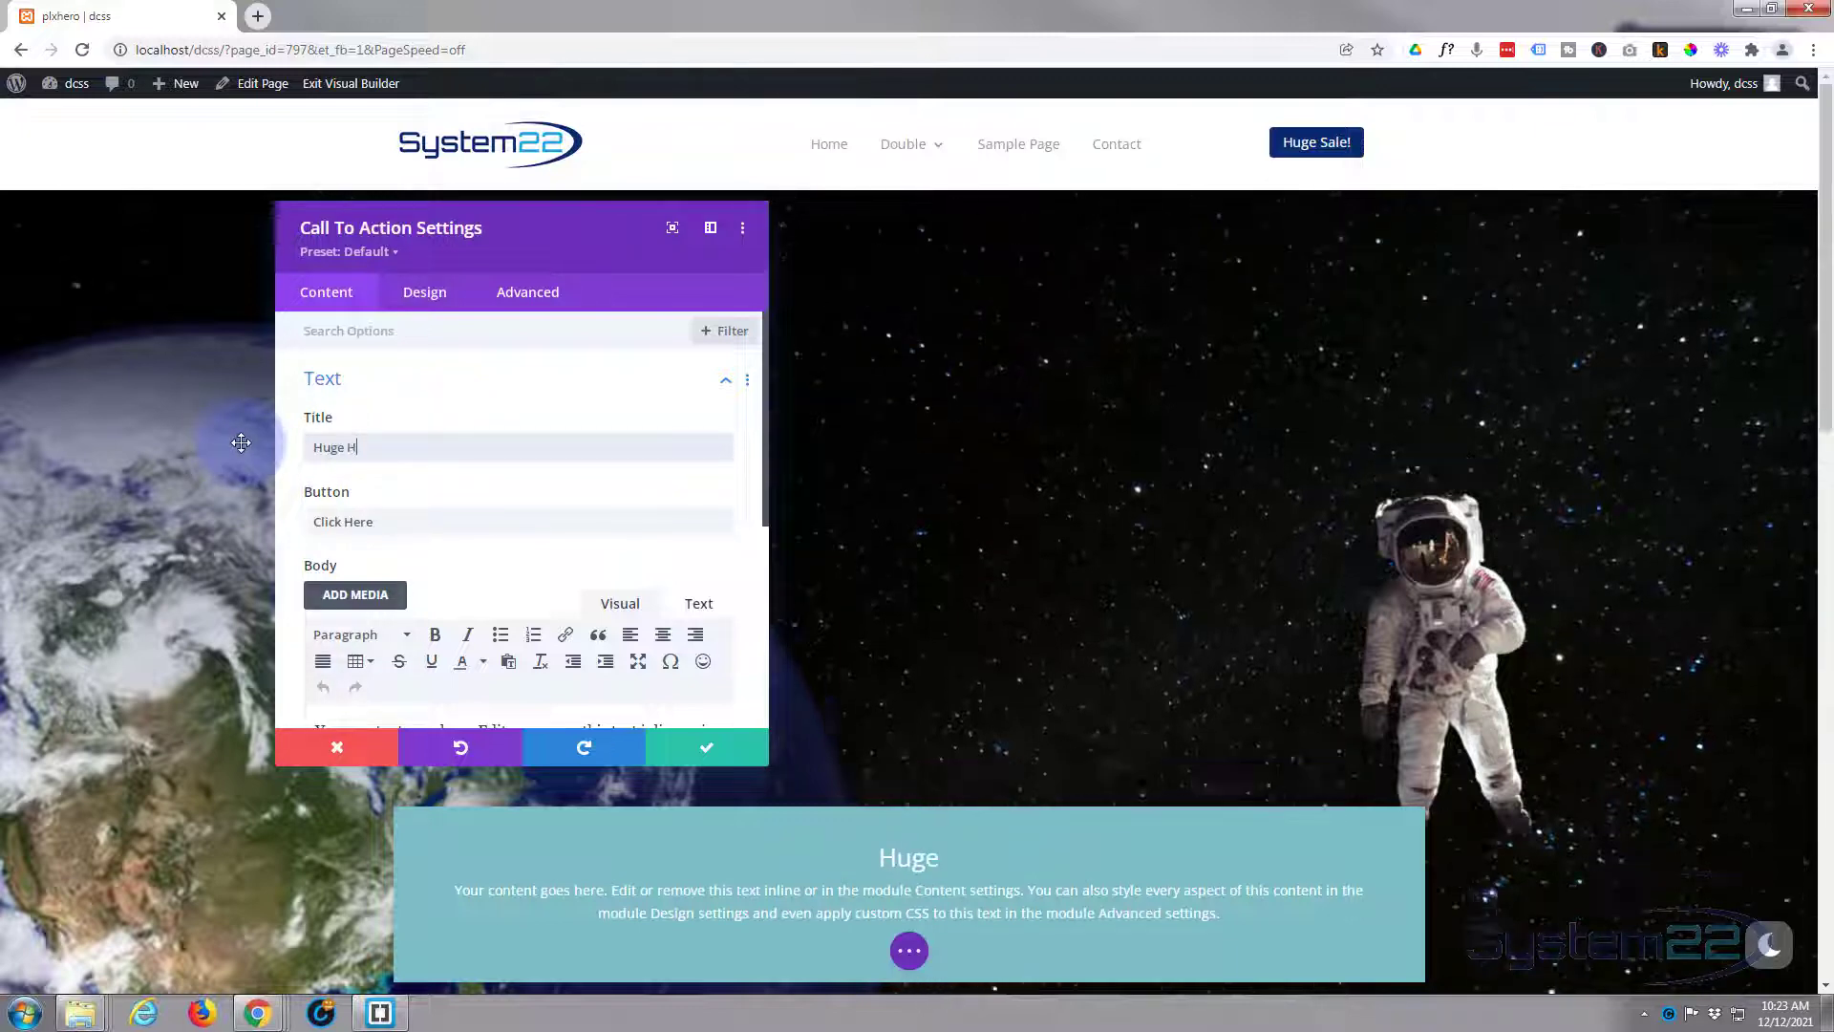
text(ero Title)
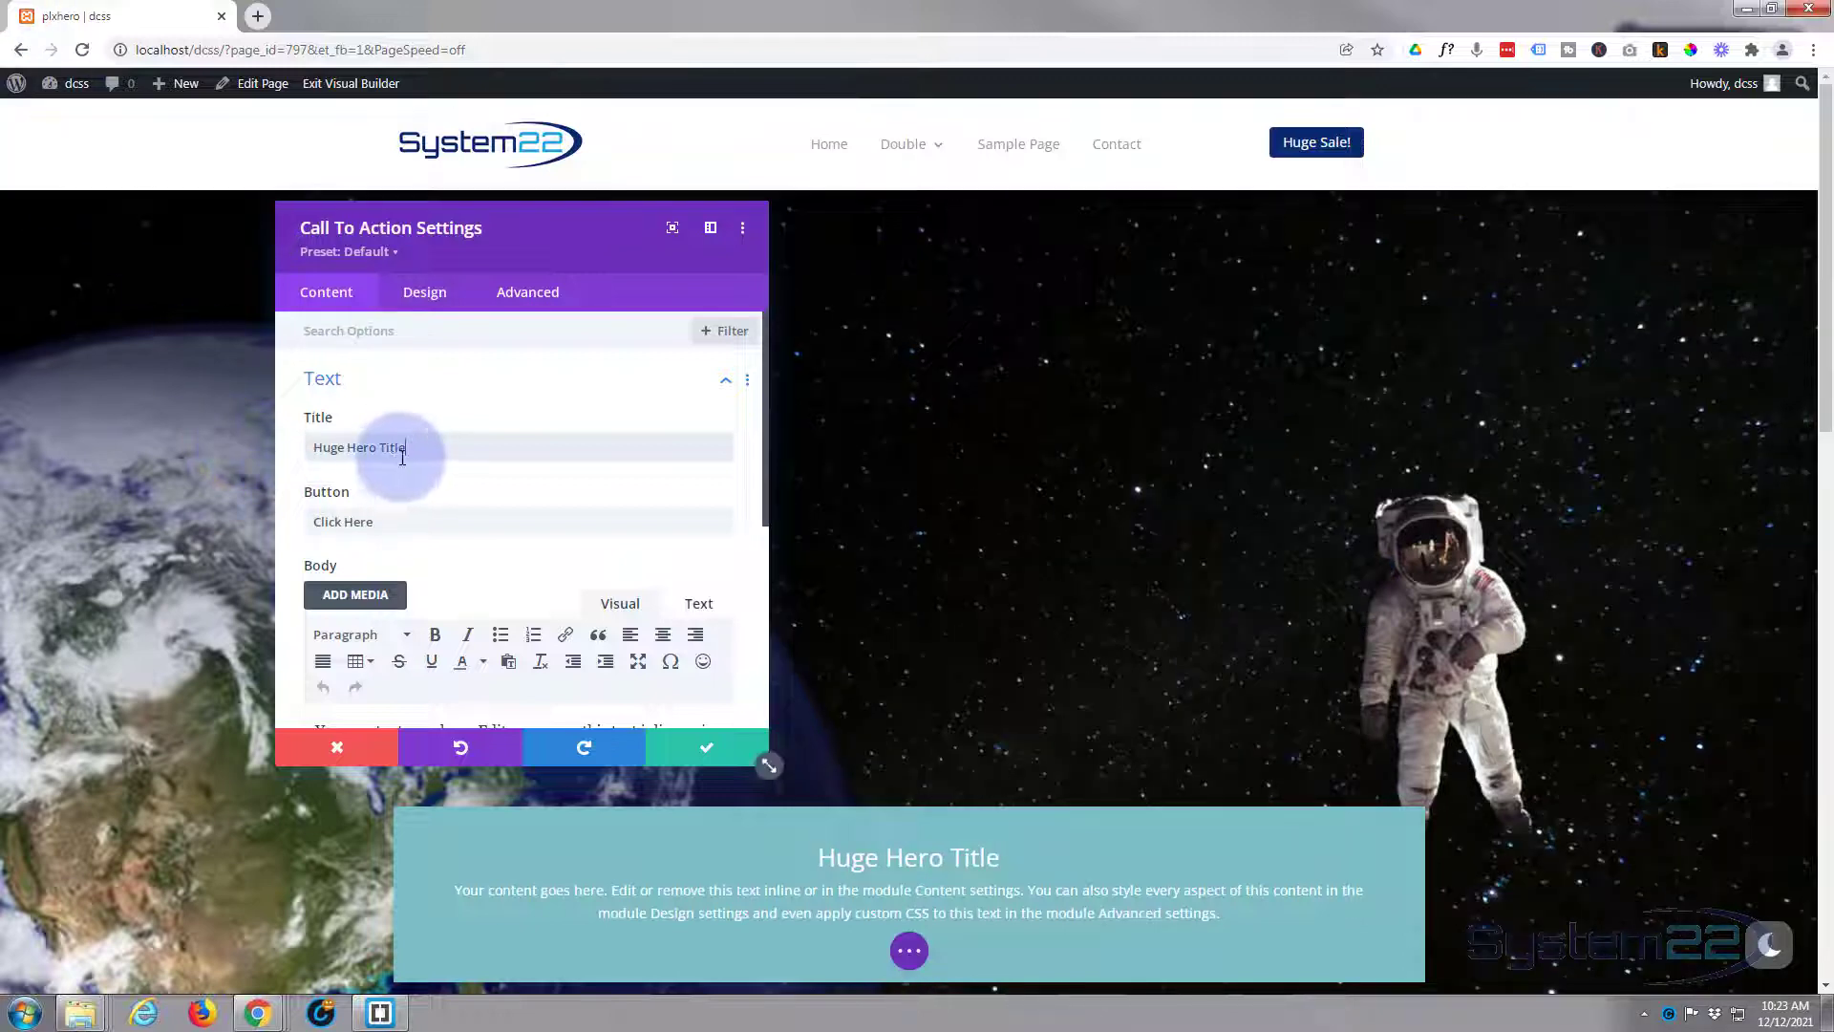
Set the call to action's button link URL to the placeholder "#".
scroll(430, 430, down, 1)
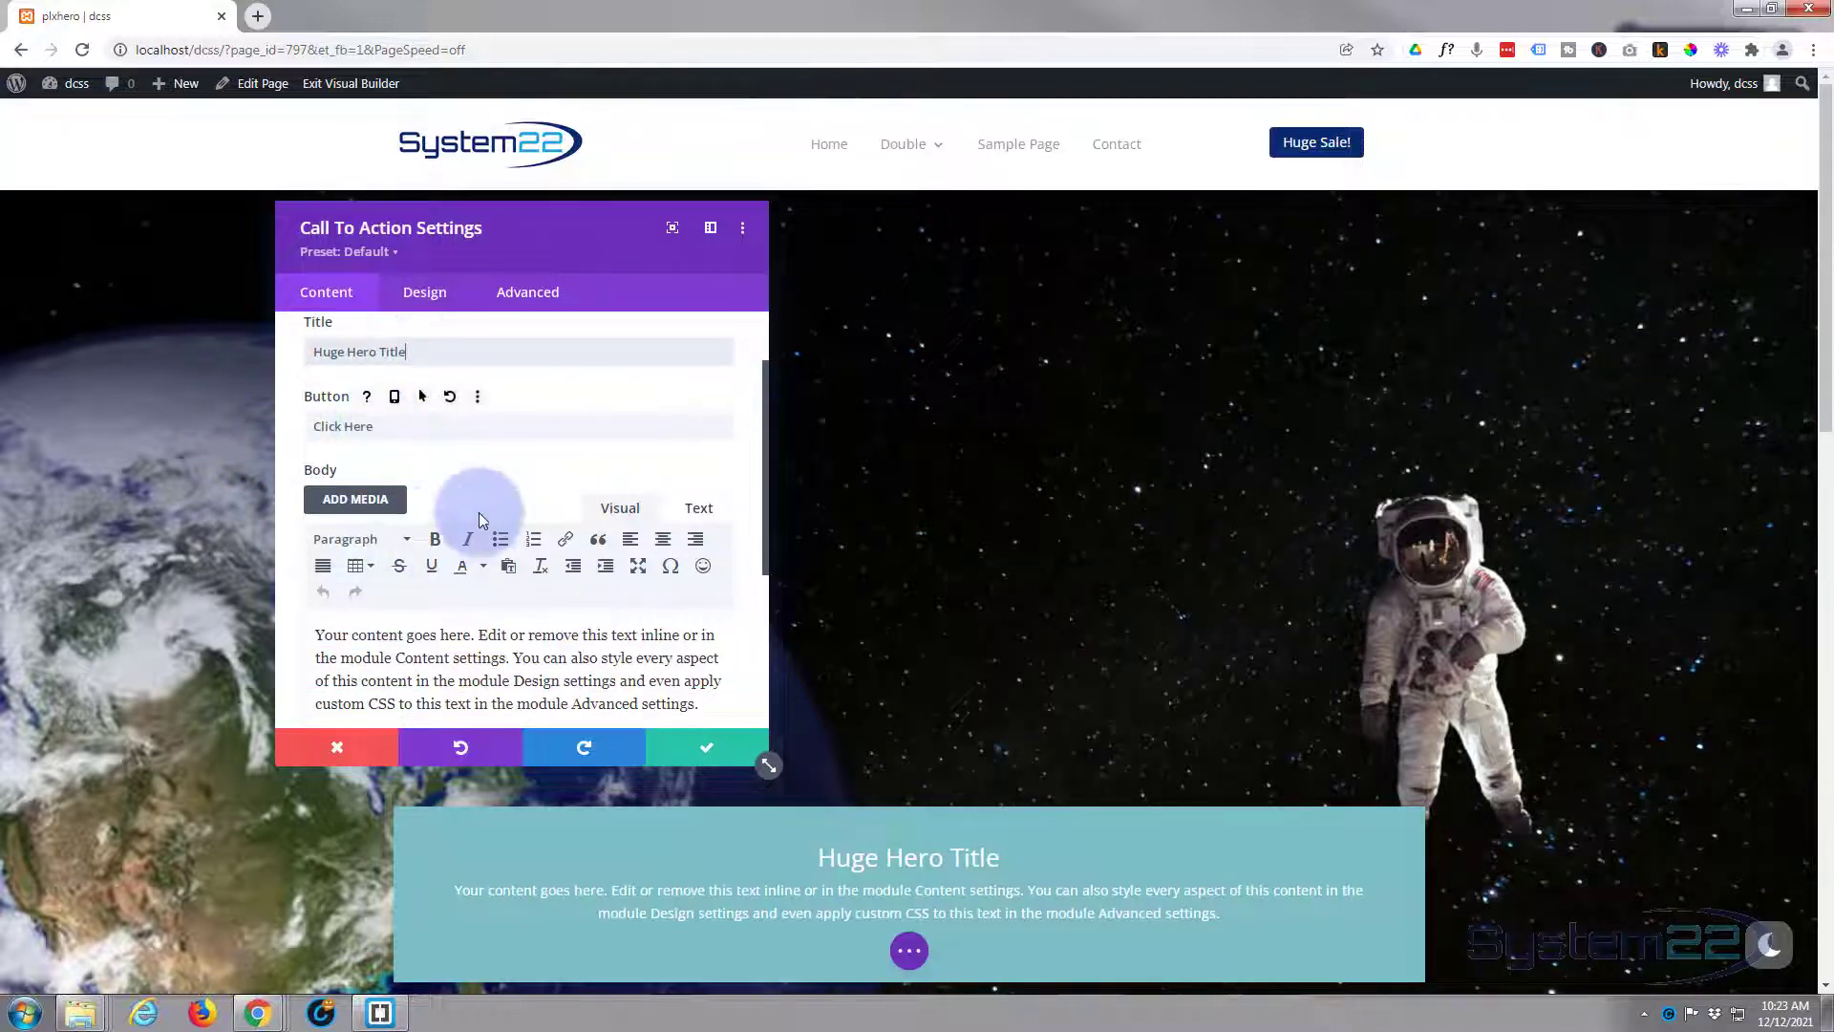
scroll(479, 512, down, 1)
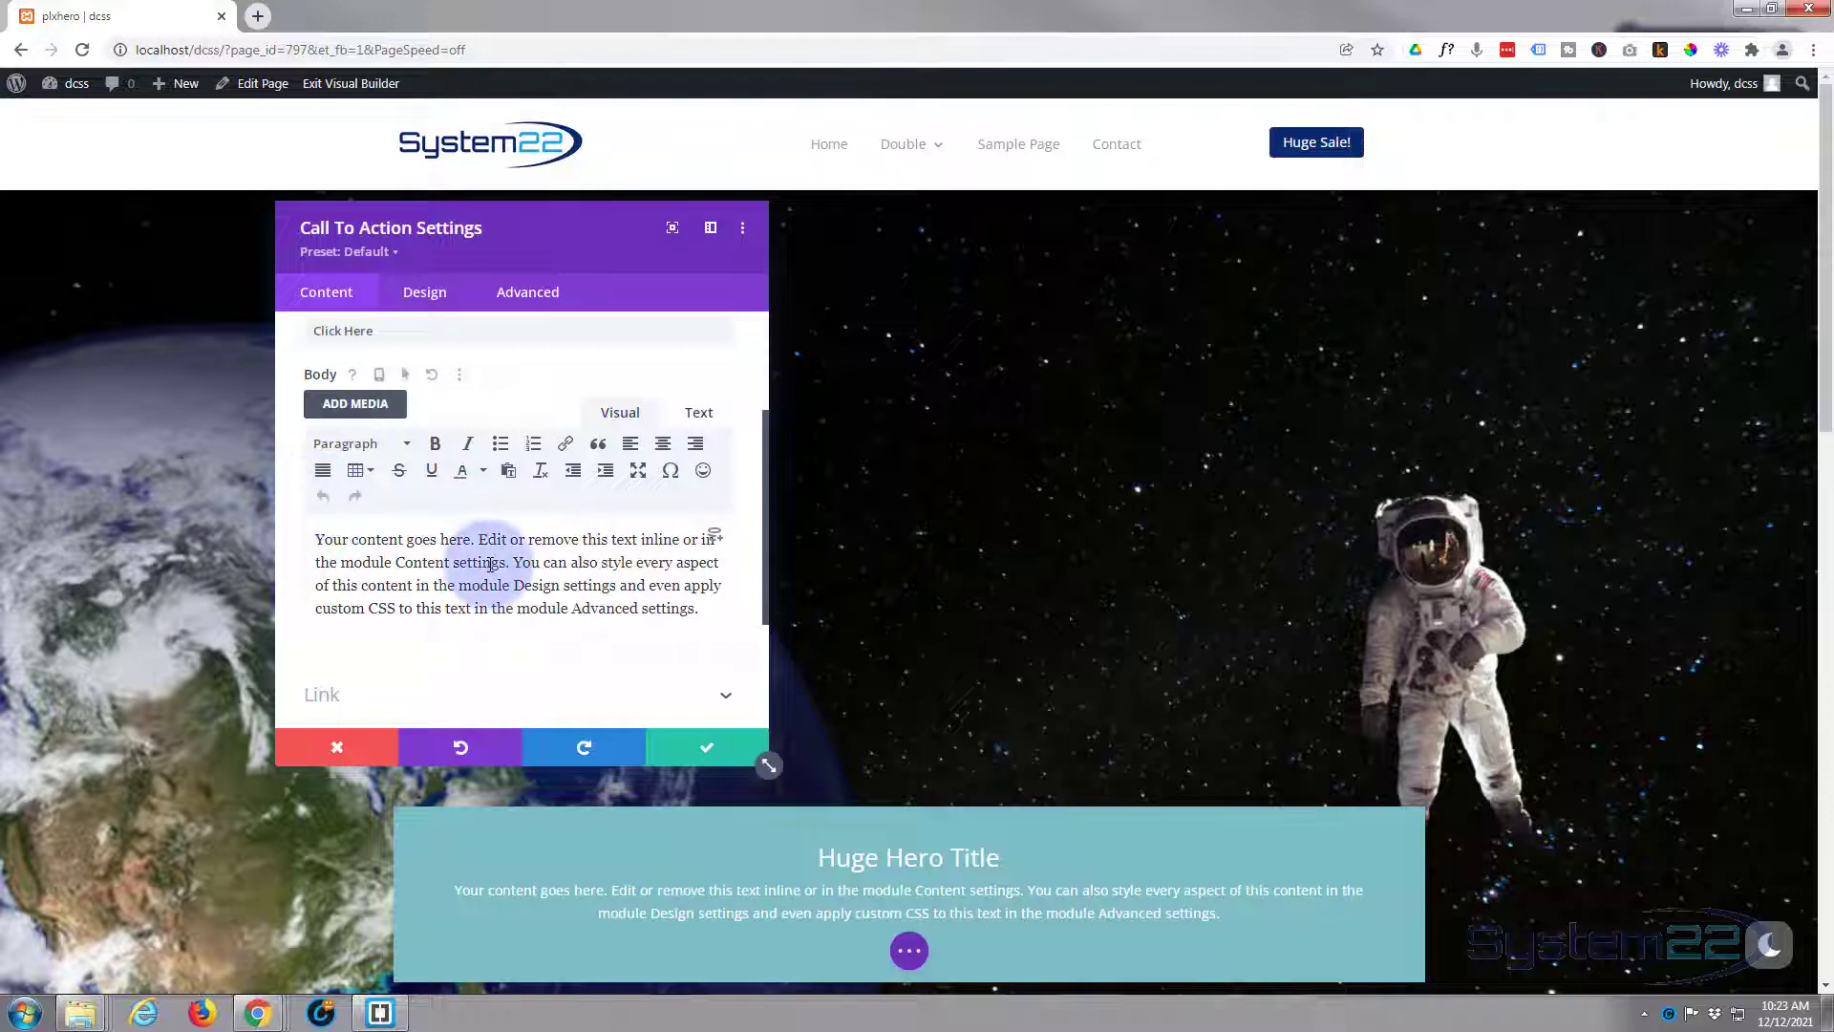
scroll(490, 563, down, 2)
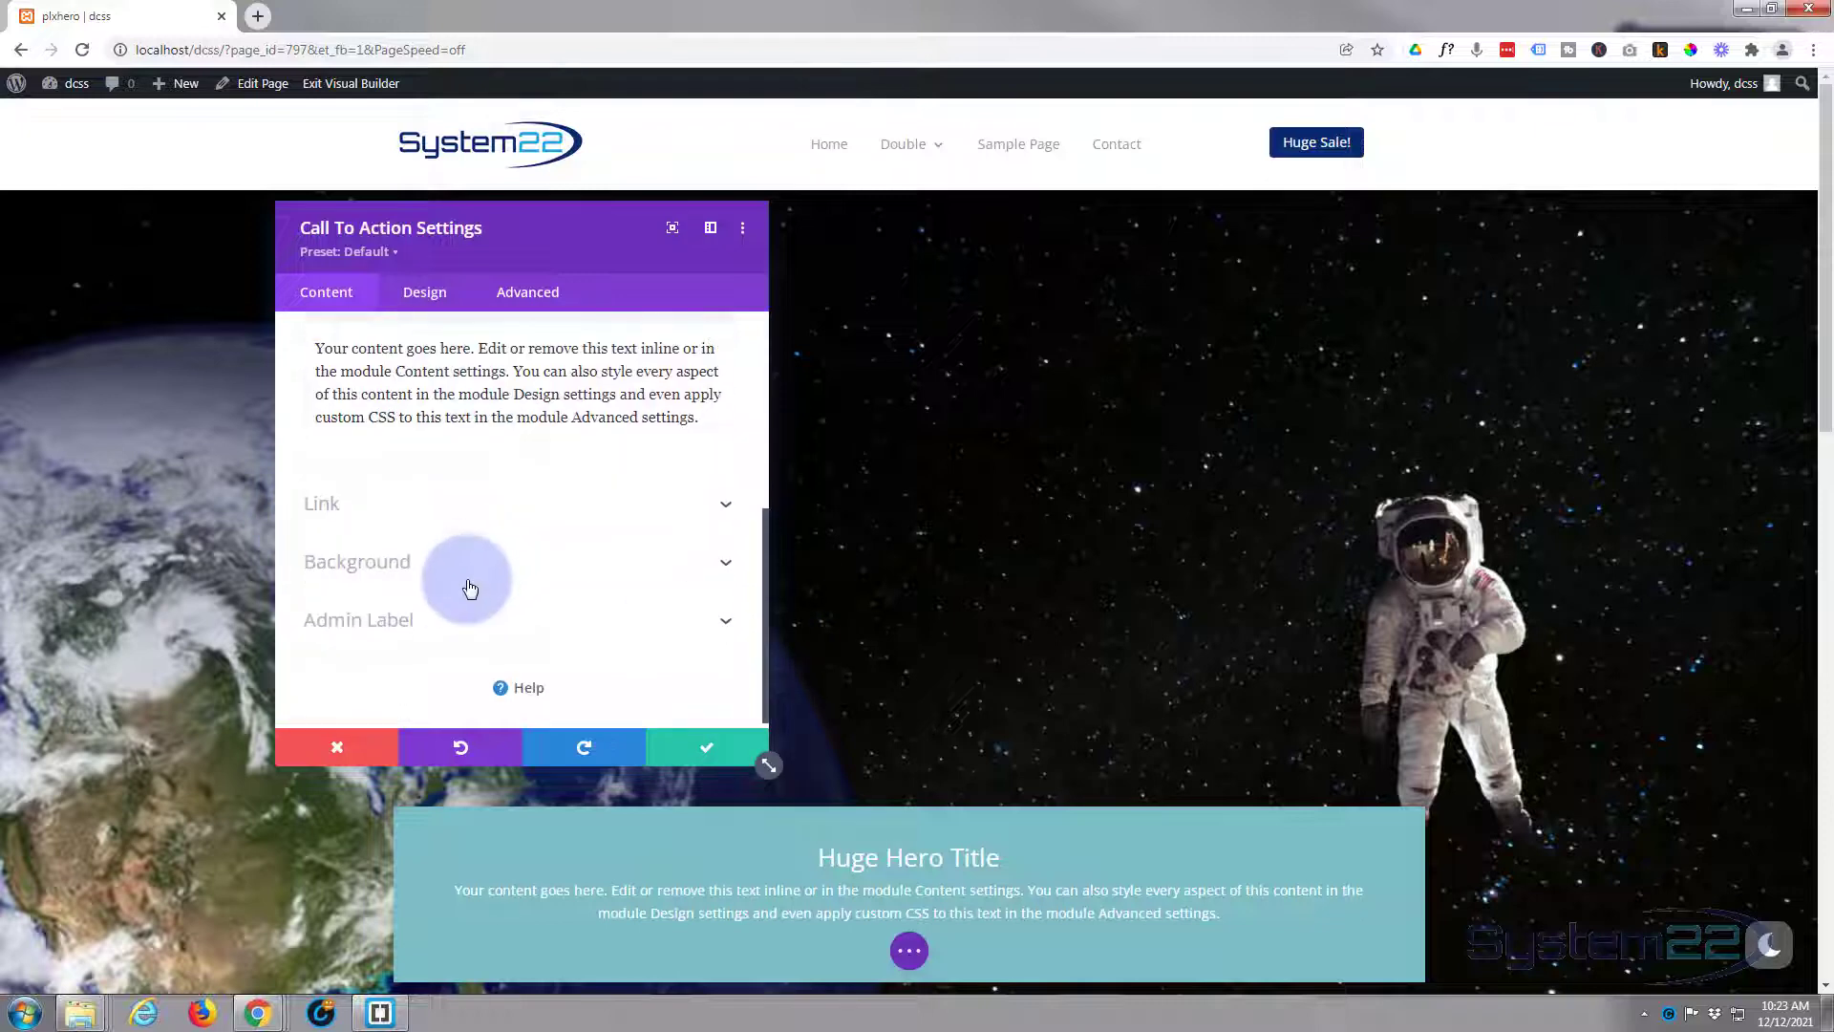
click(392, 506)
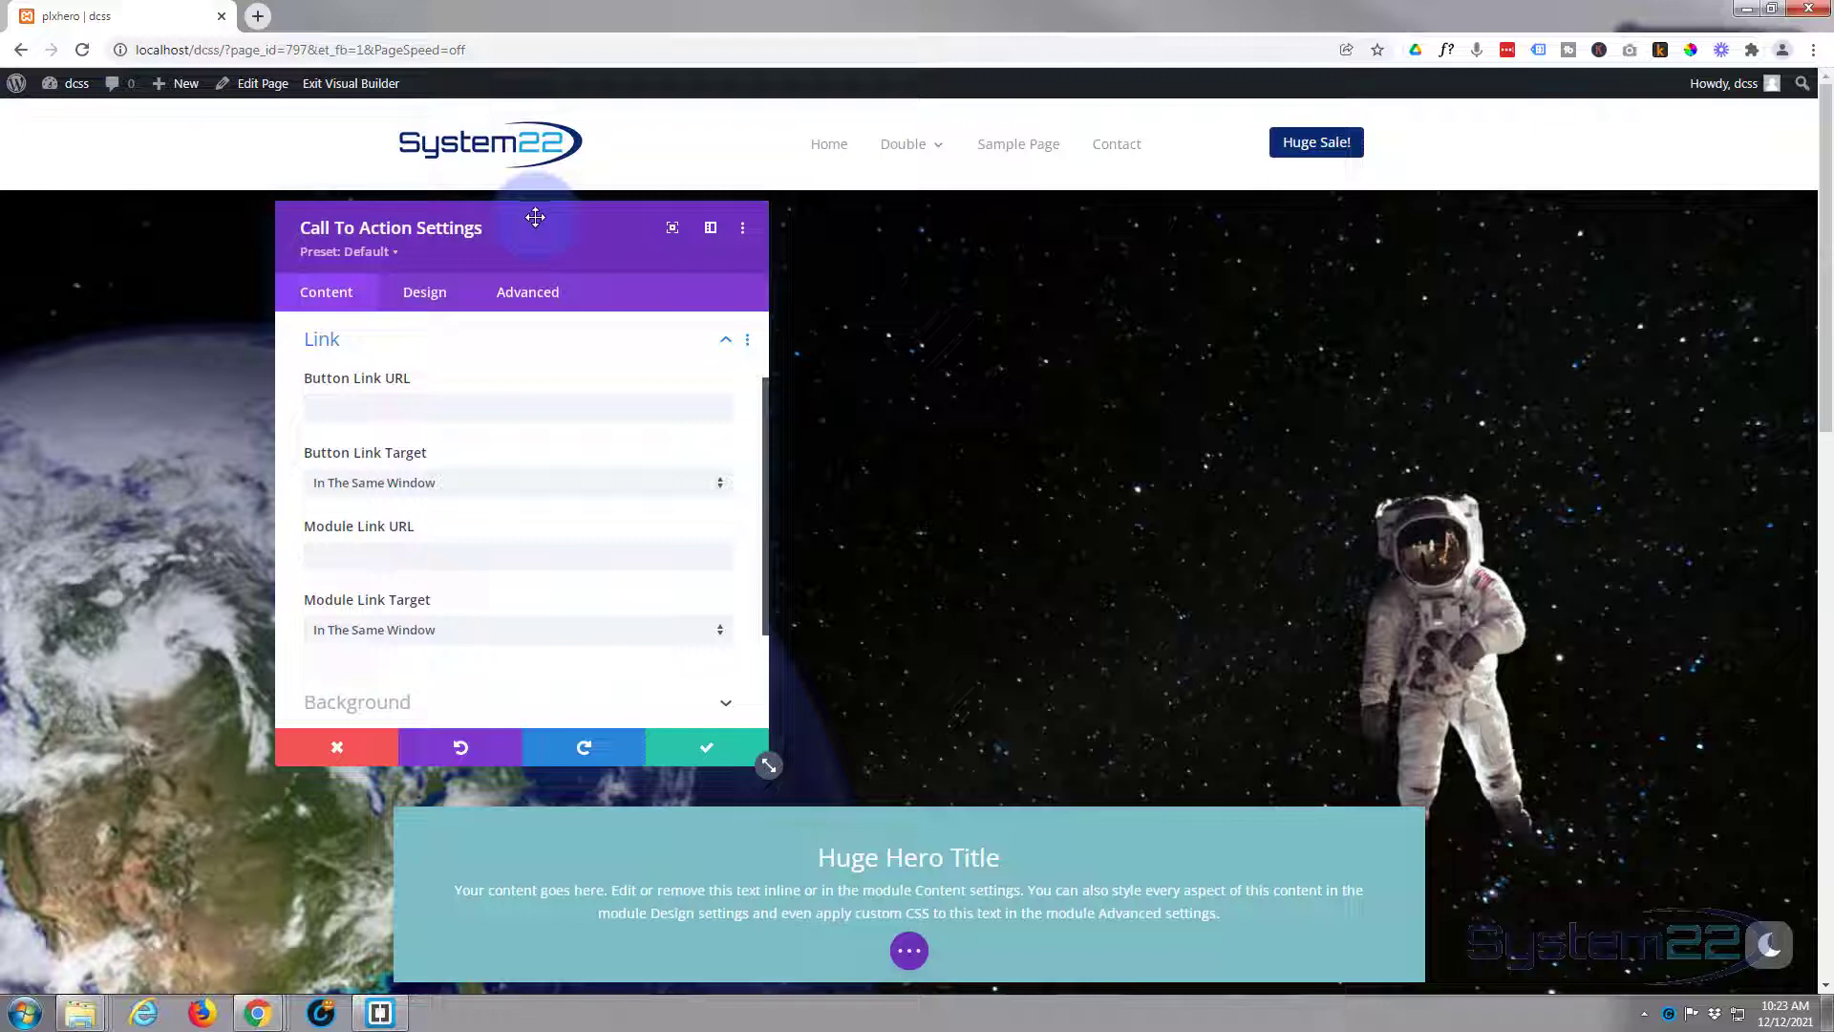
click(313, 411)
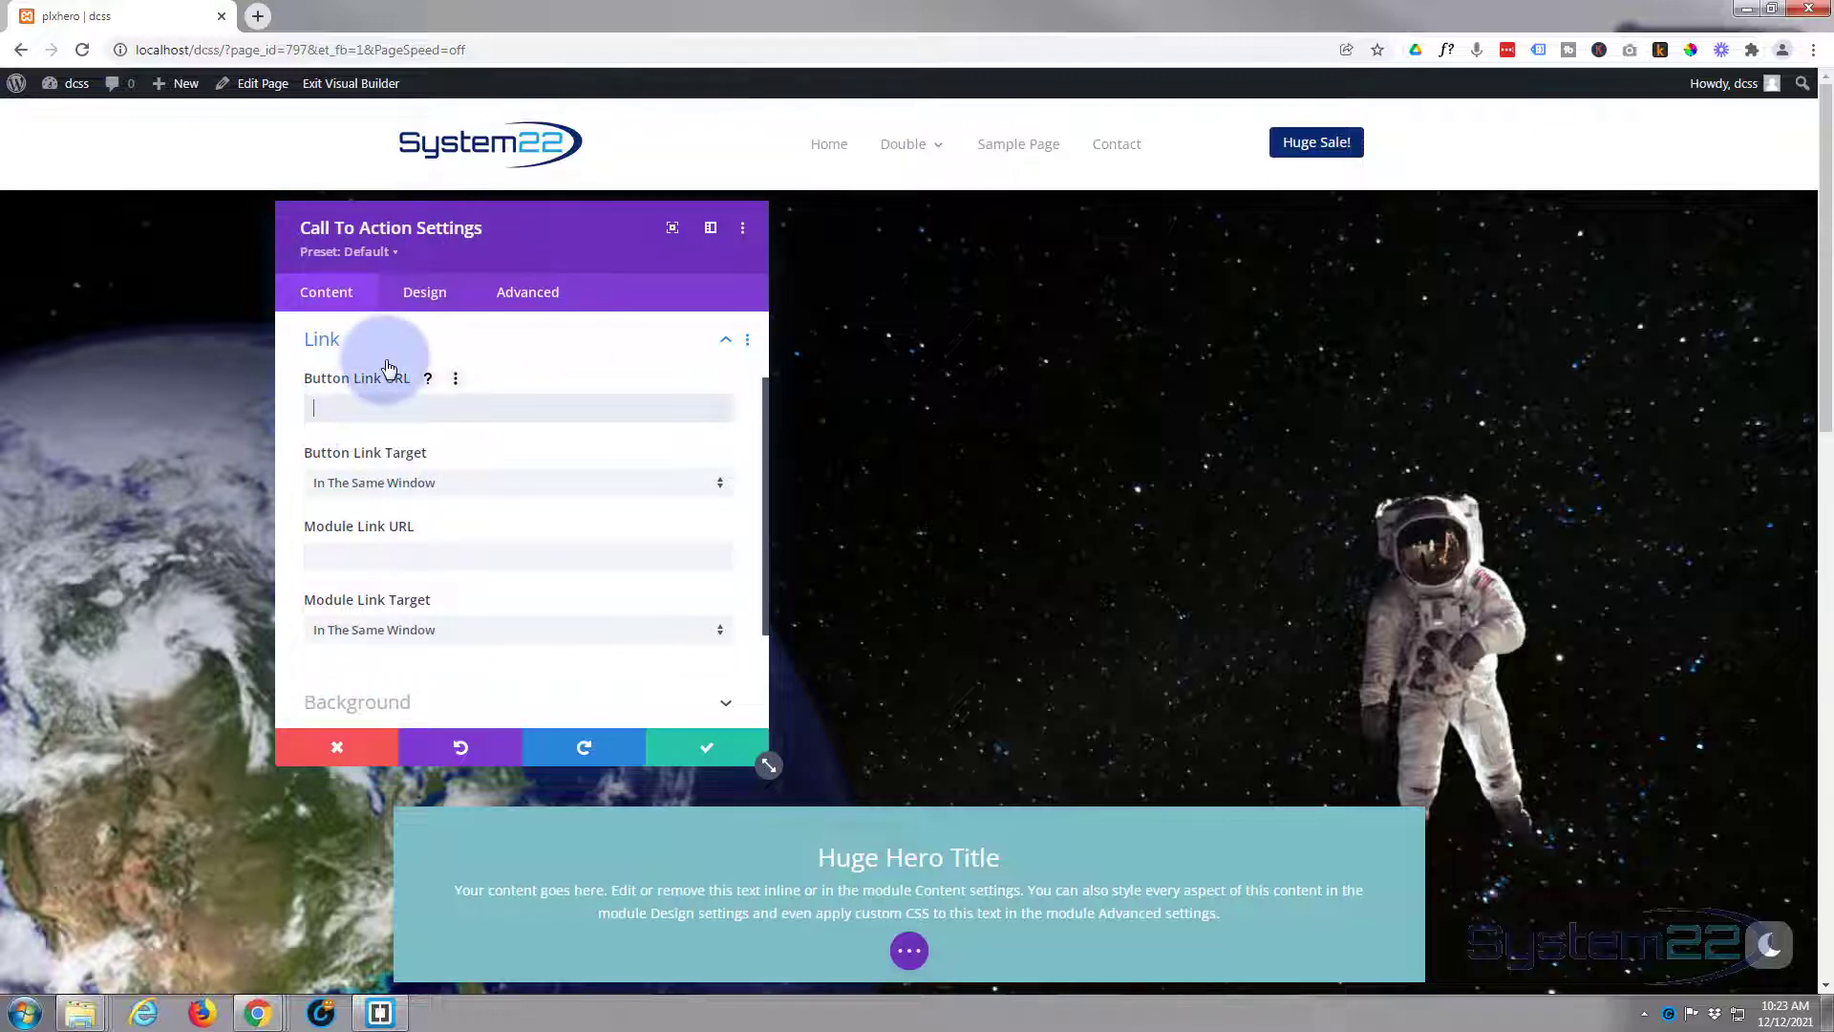
text(#)
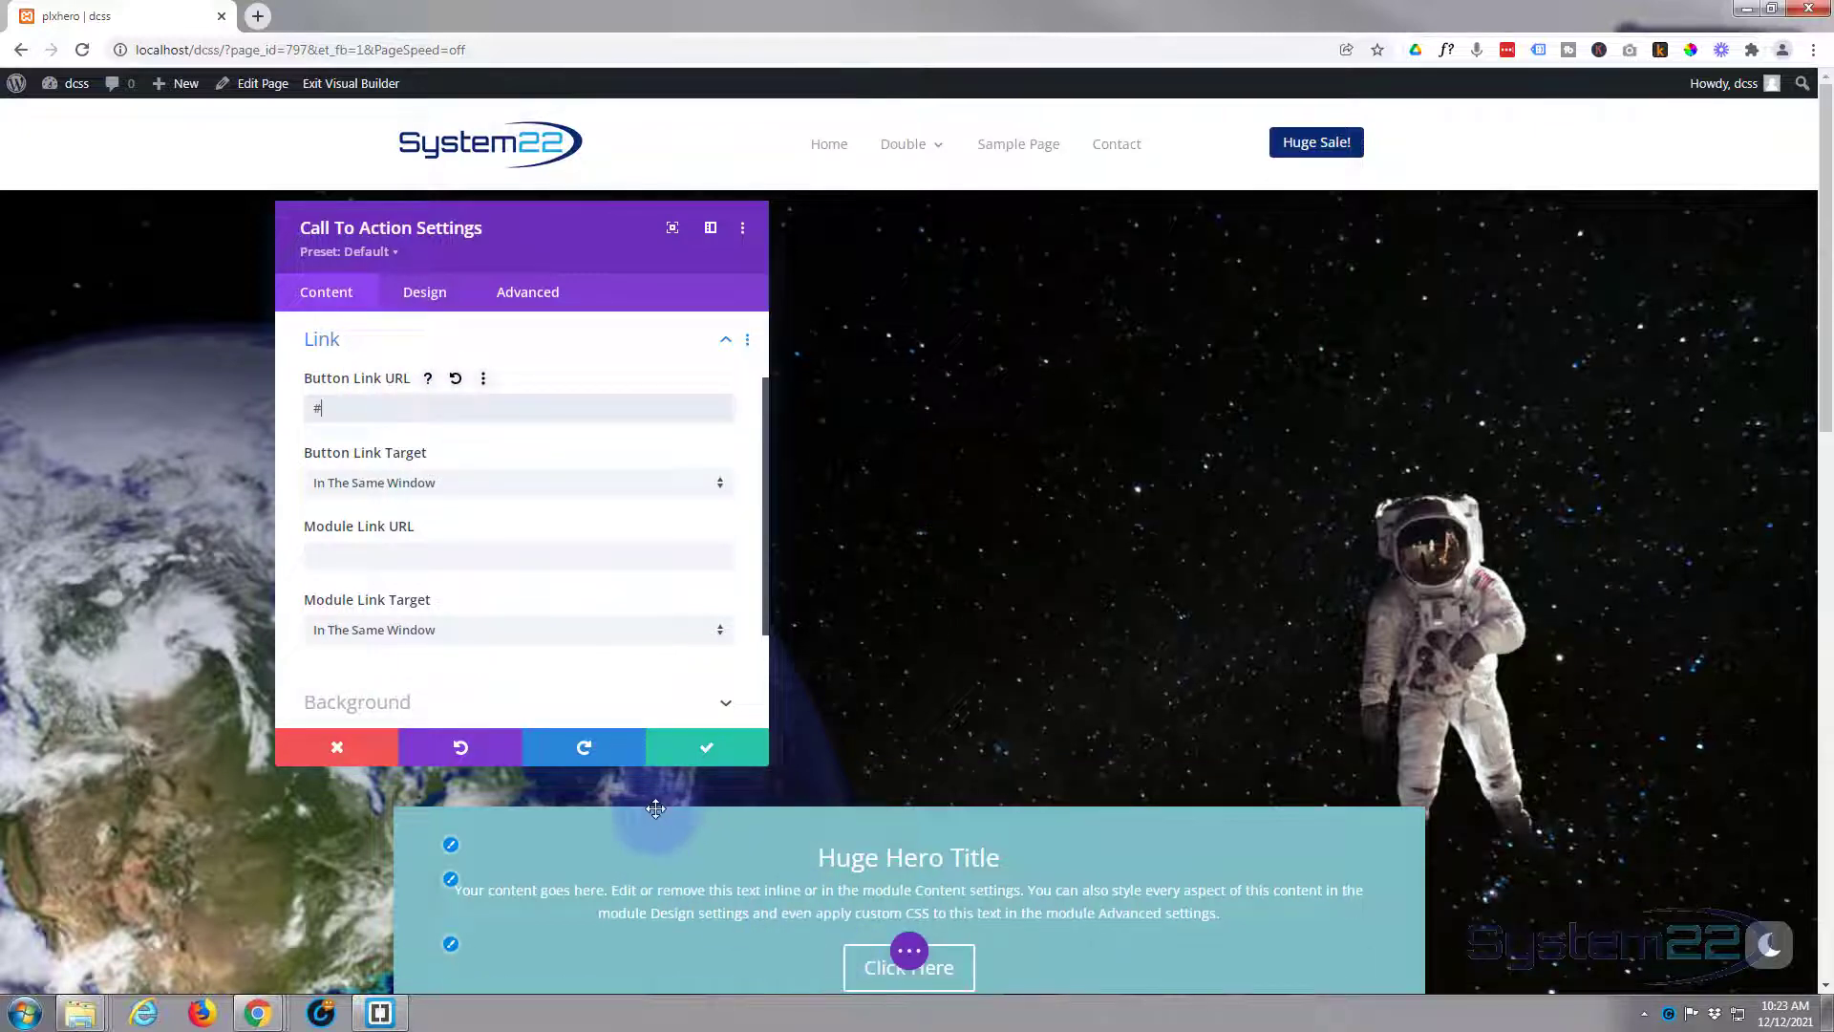
Examine the button link target options and the module link URL setting of the call to action.
click(469, 496)
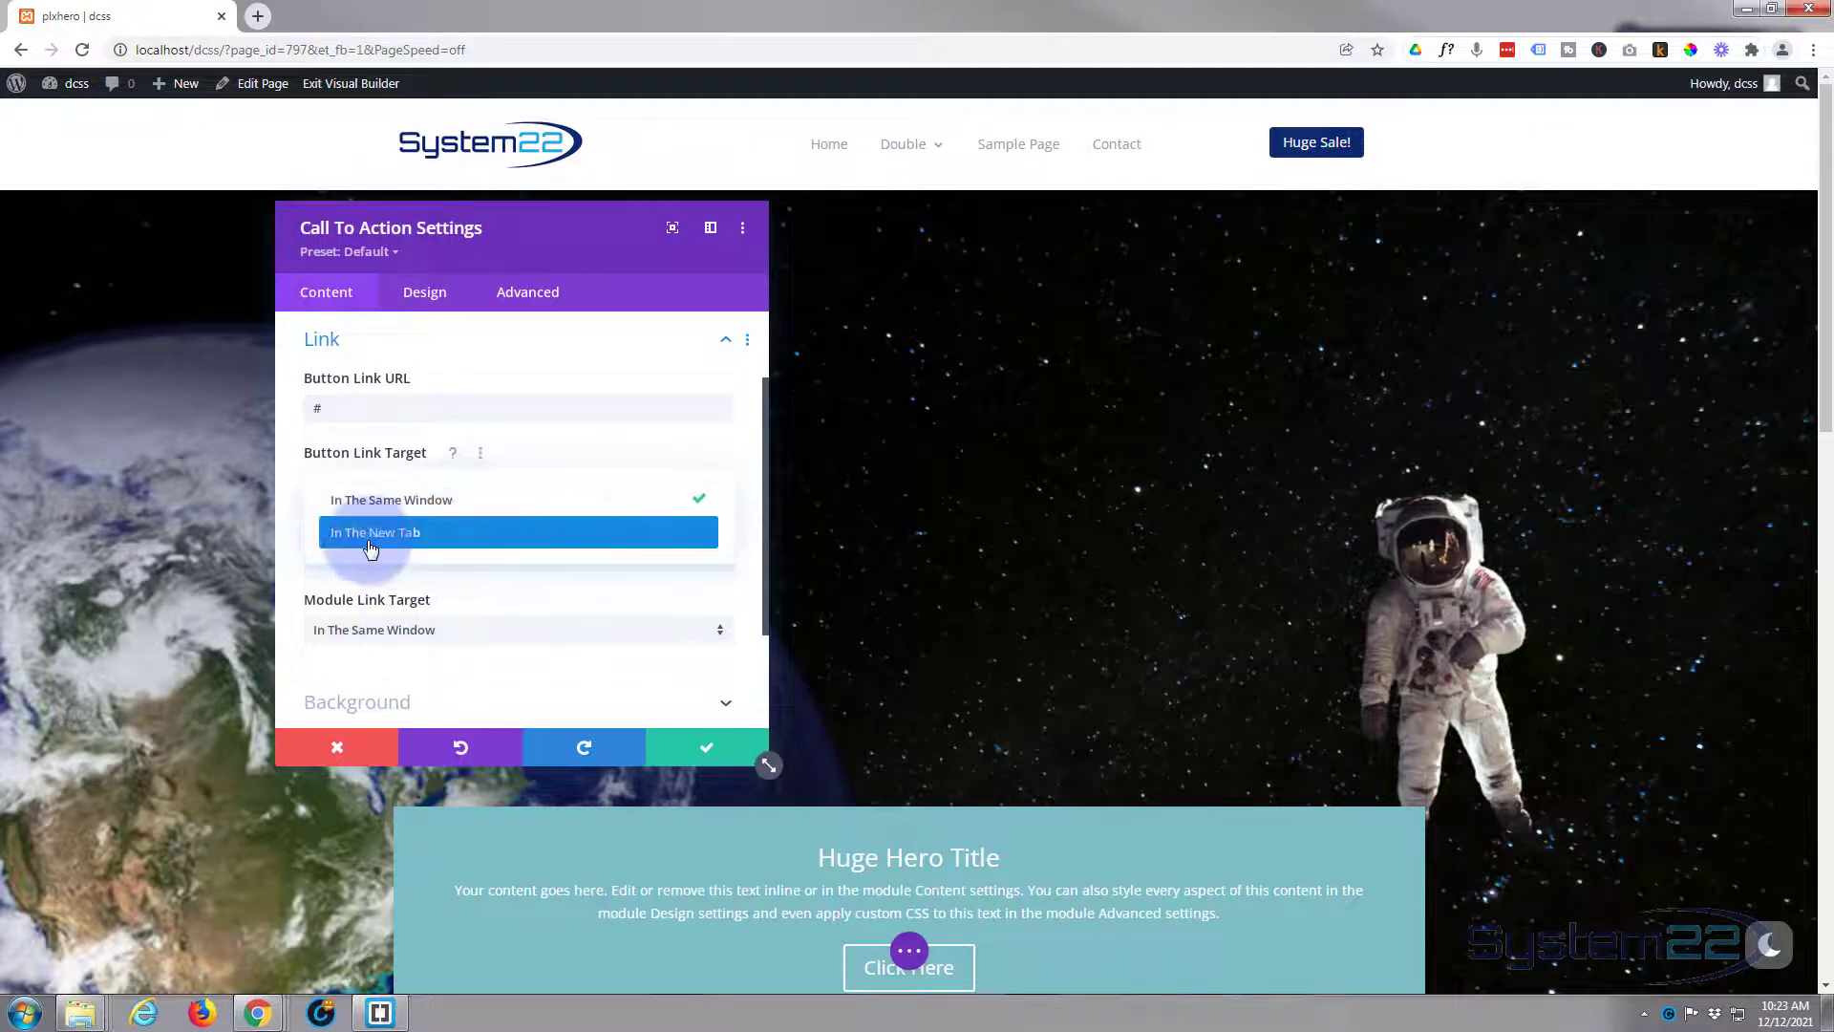
click(294, 492)
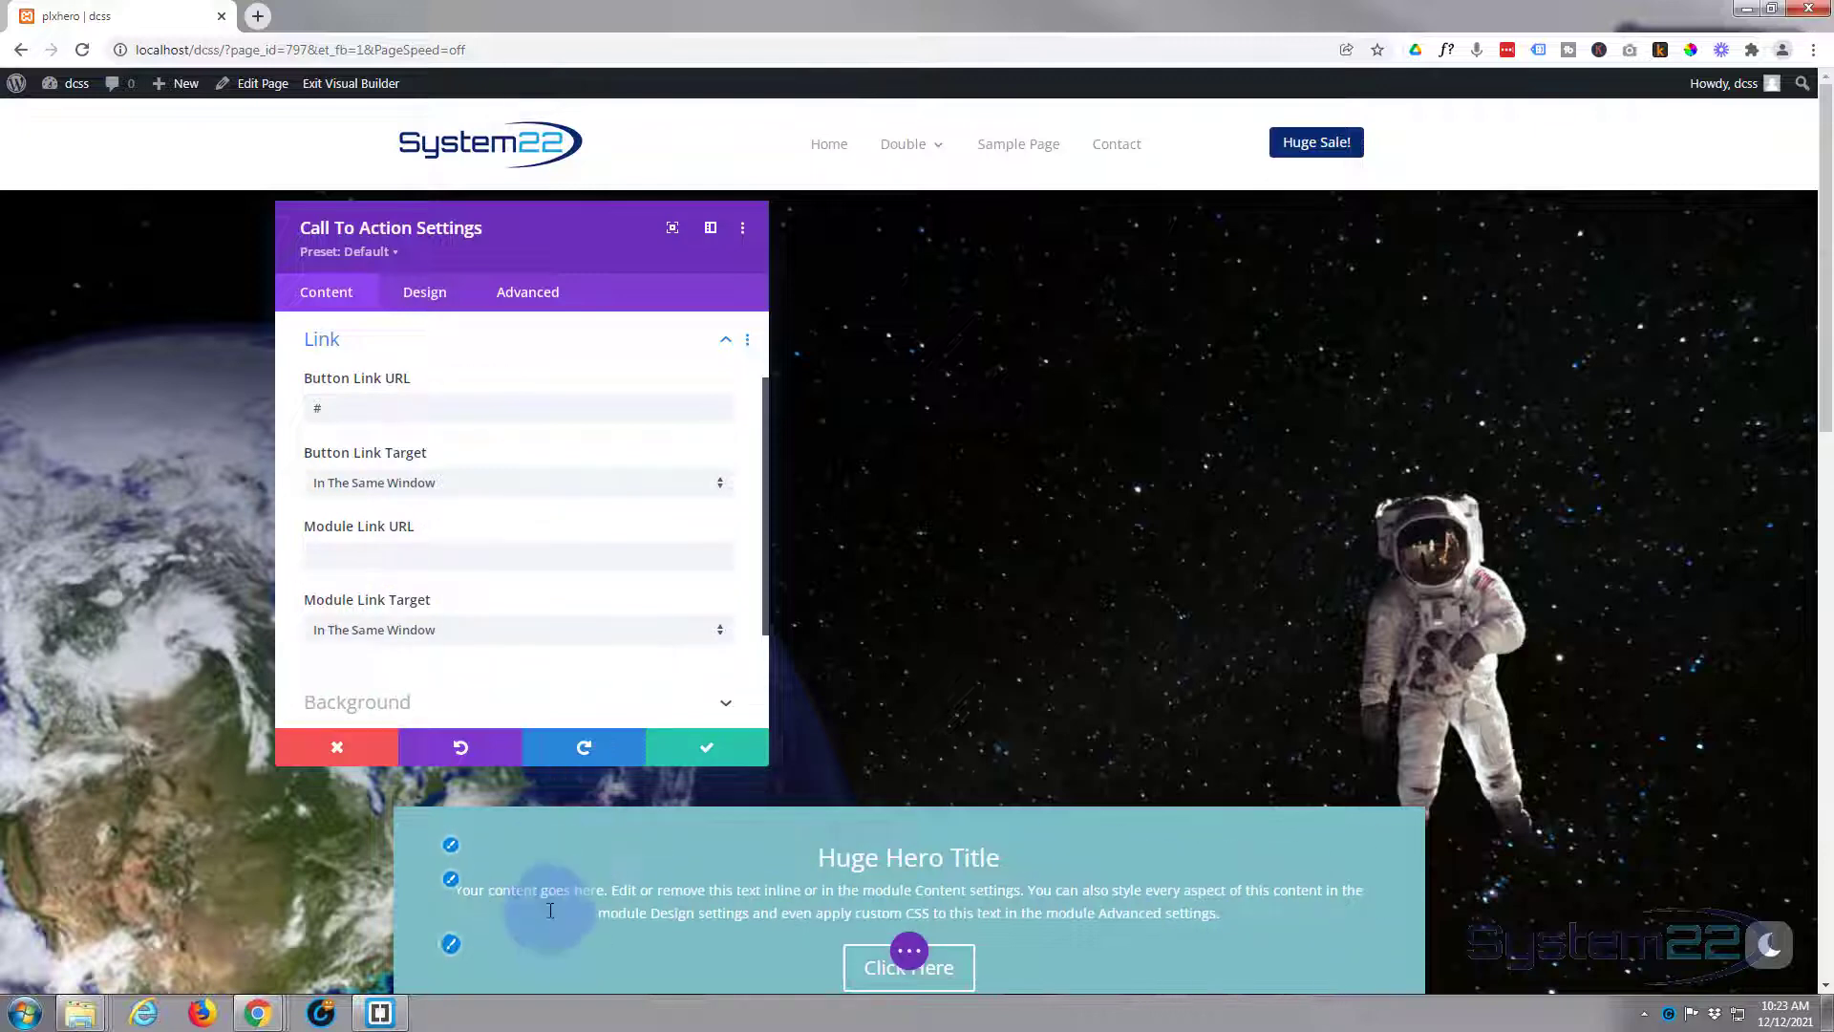
click(306, 556)
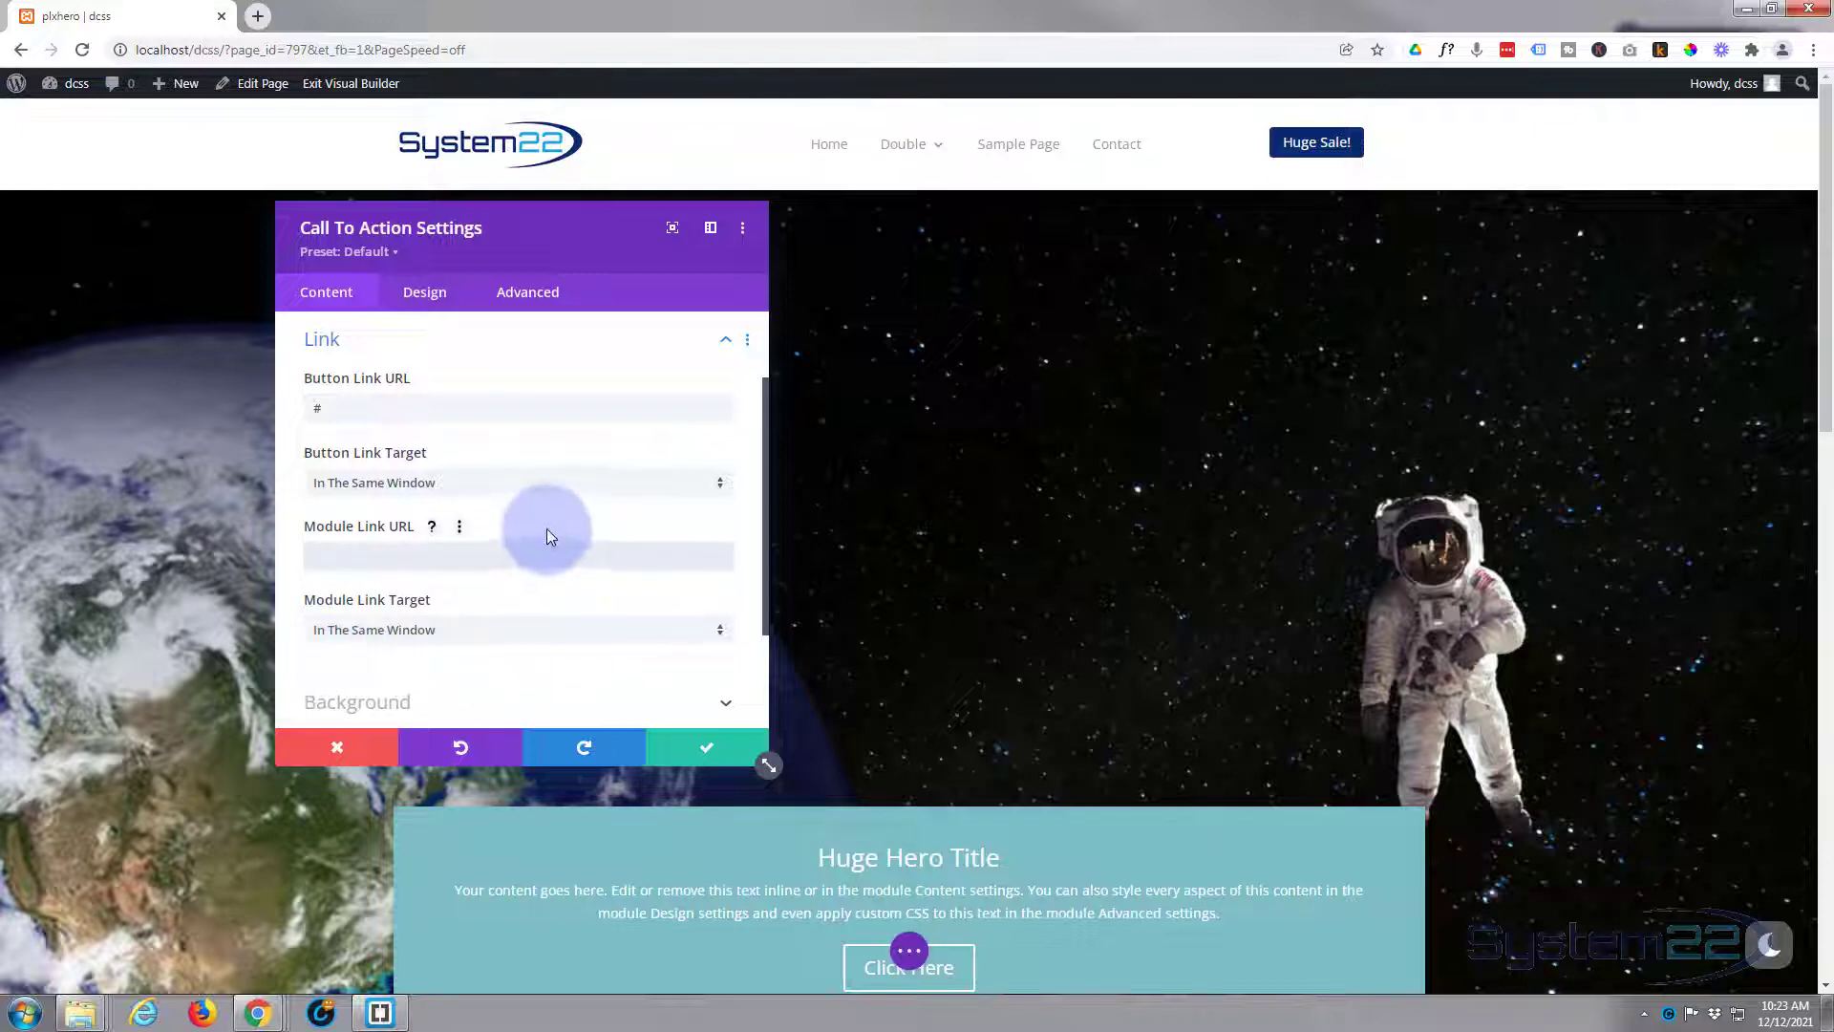
Remove the background color from the call to action module.
scroll(546, 531, down, 3)
click(554, 565)
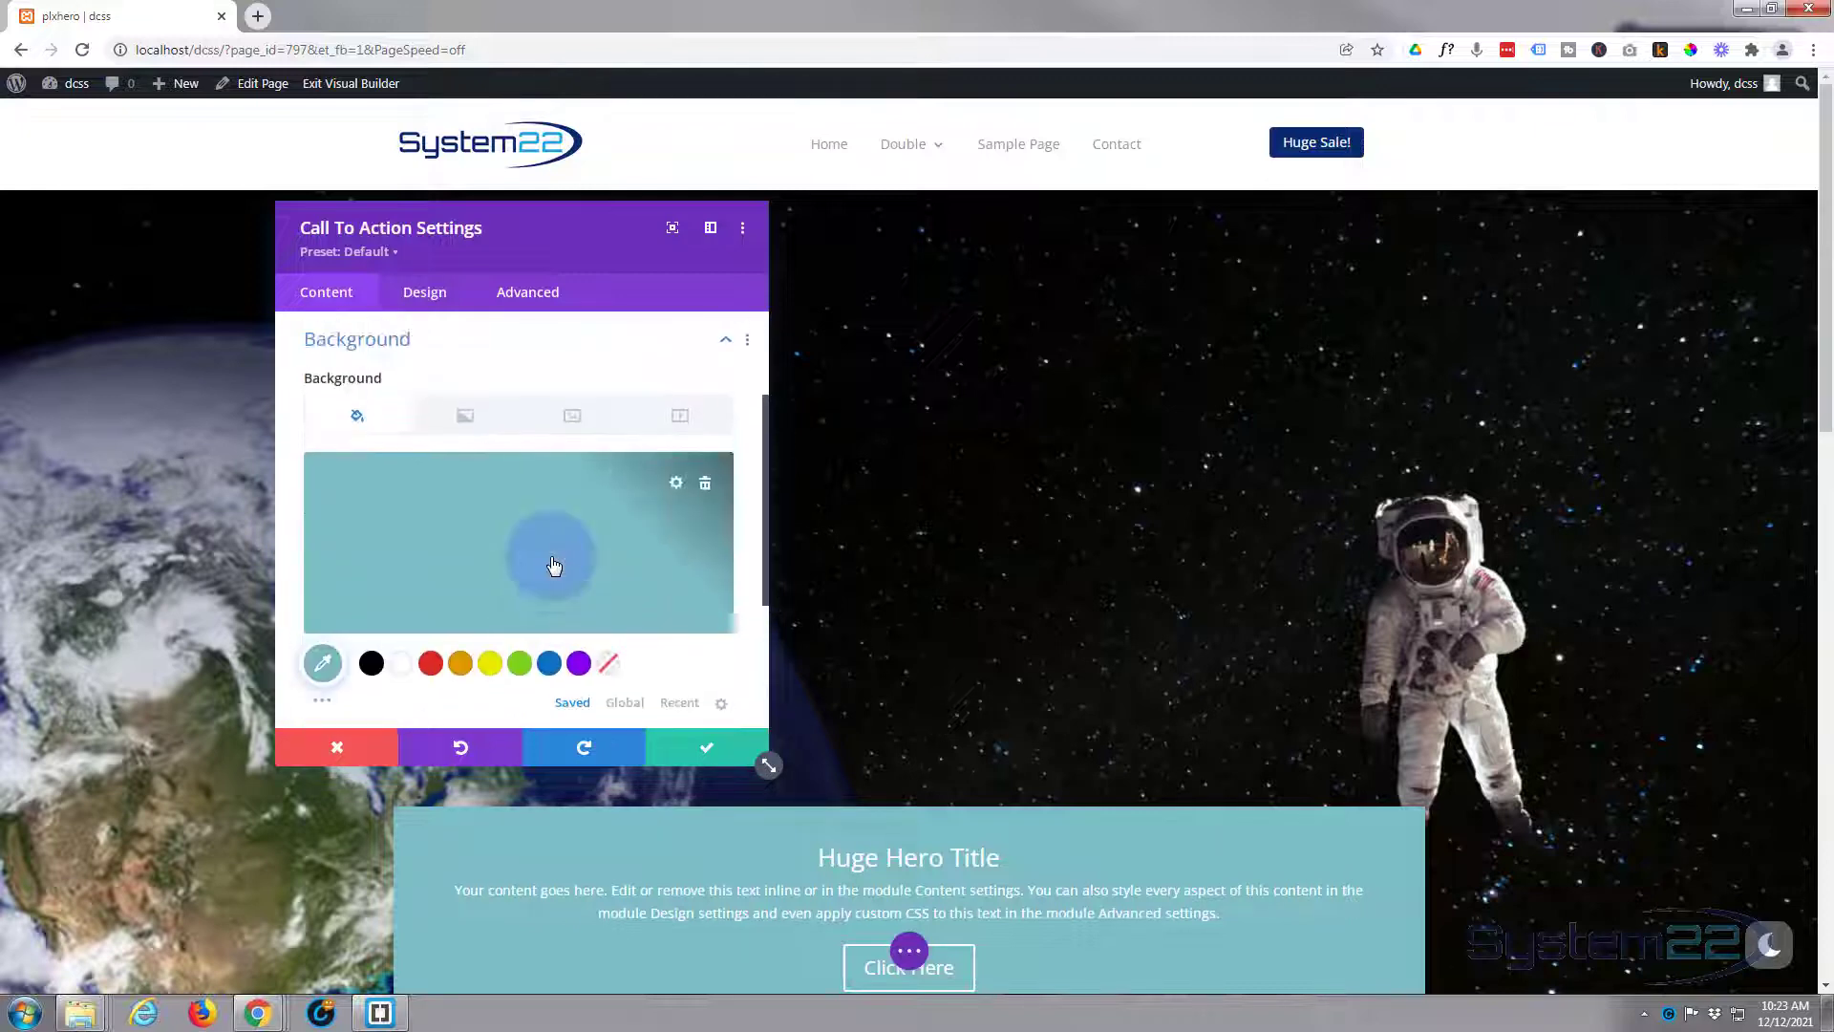
click(705, 483)
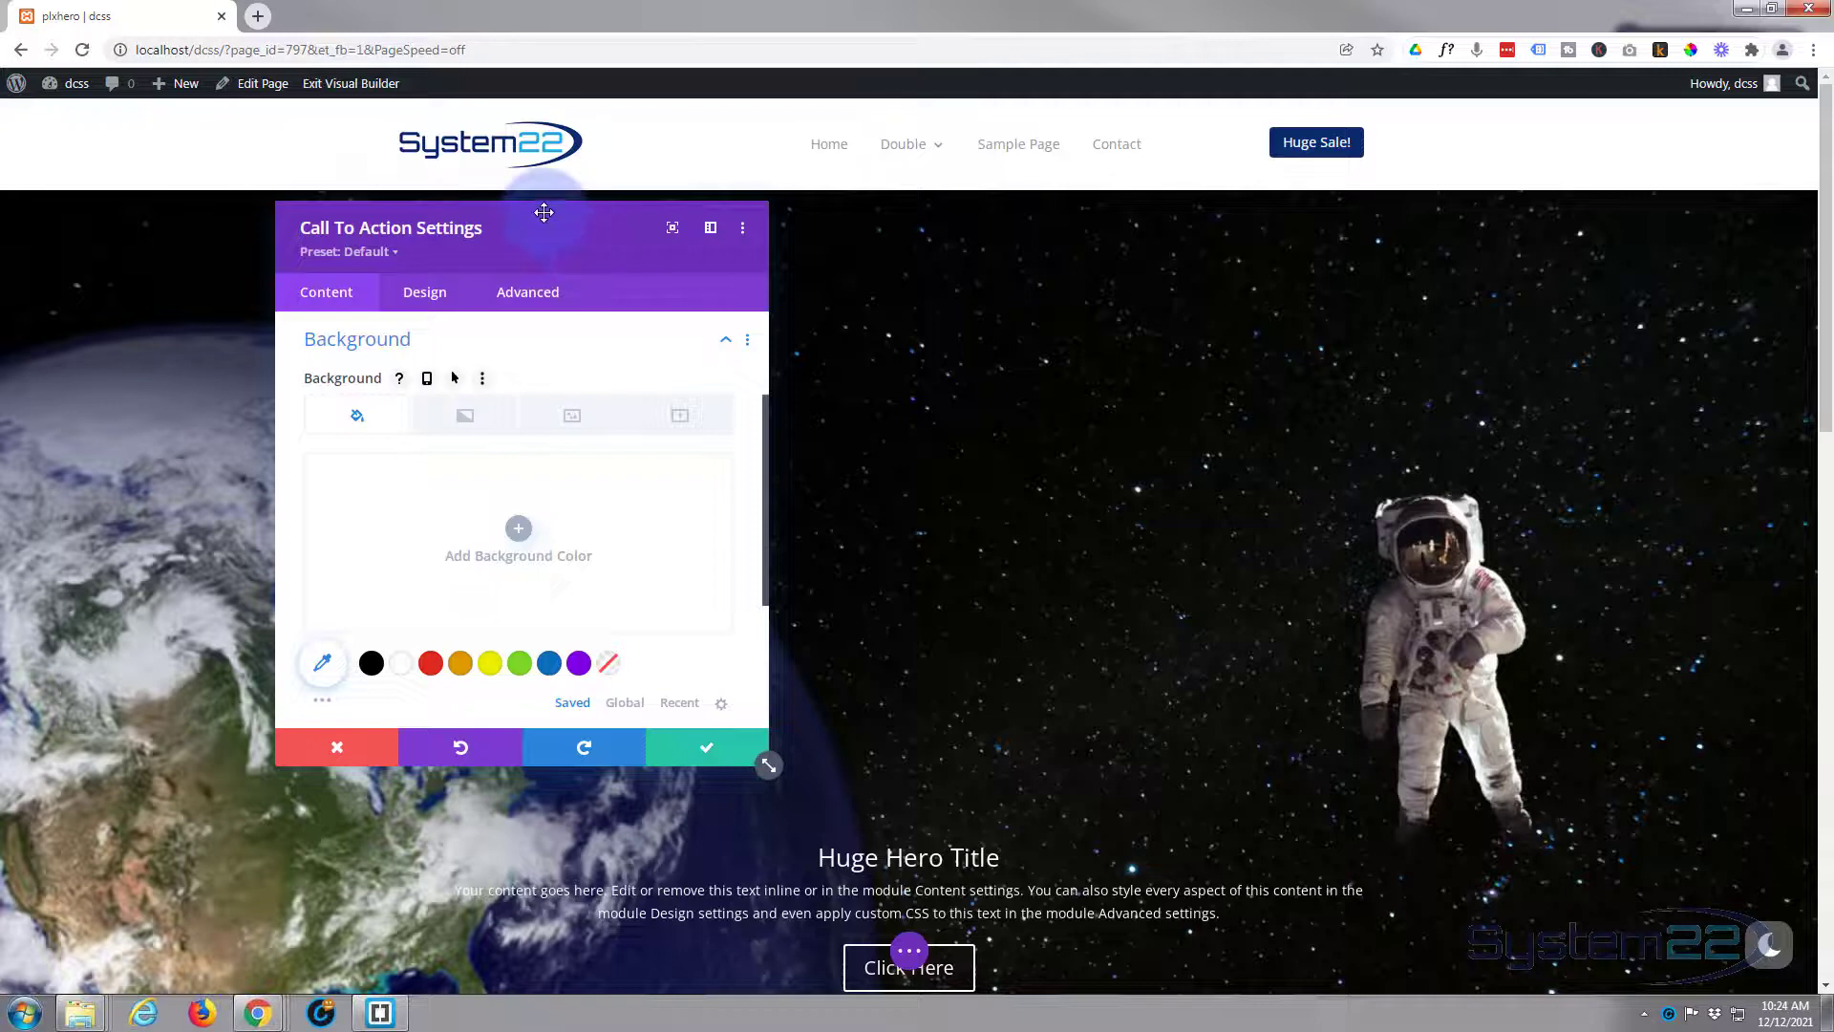
Examine the call to action's custom button style options, leaving custom styles turned off.
click(441, 300)
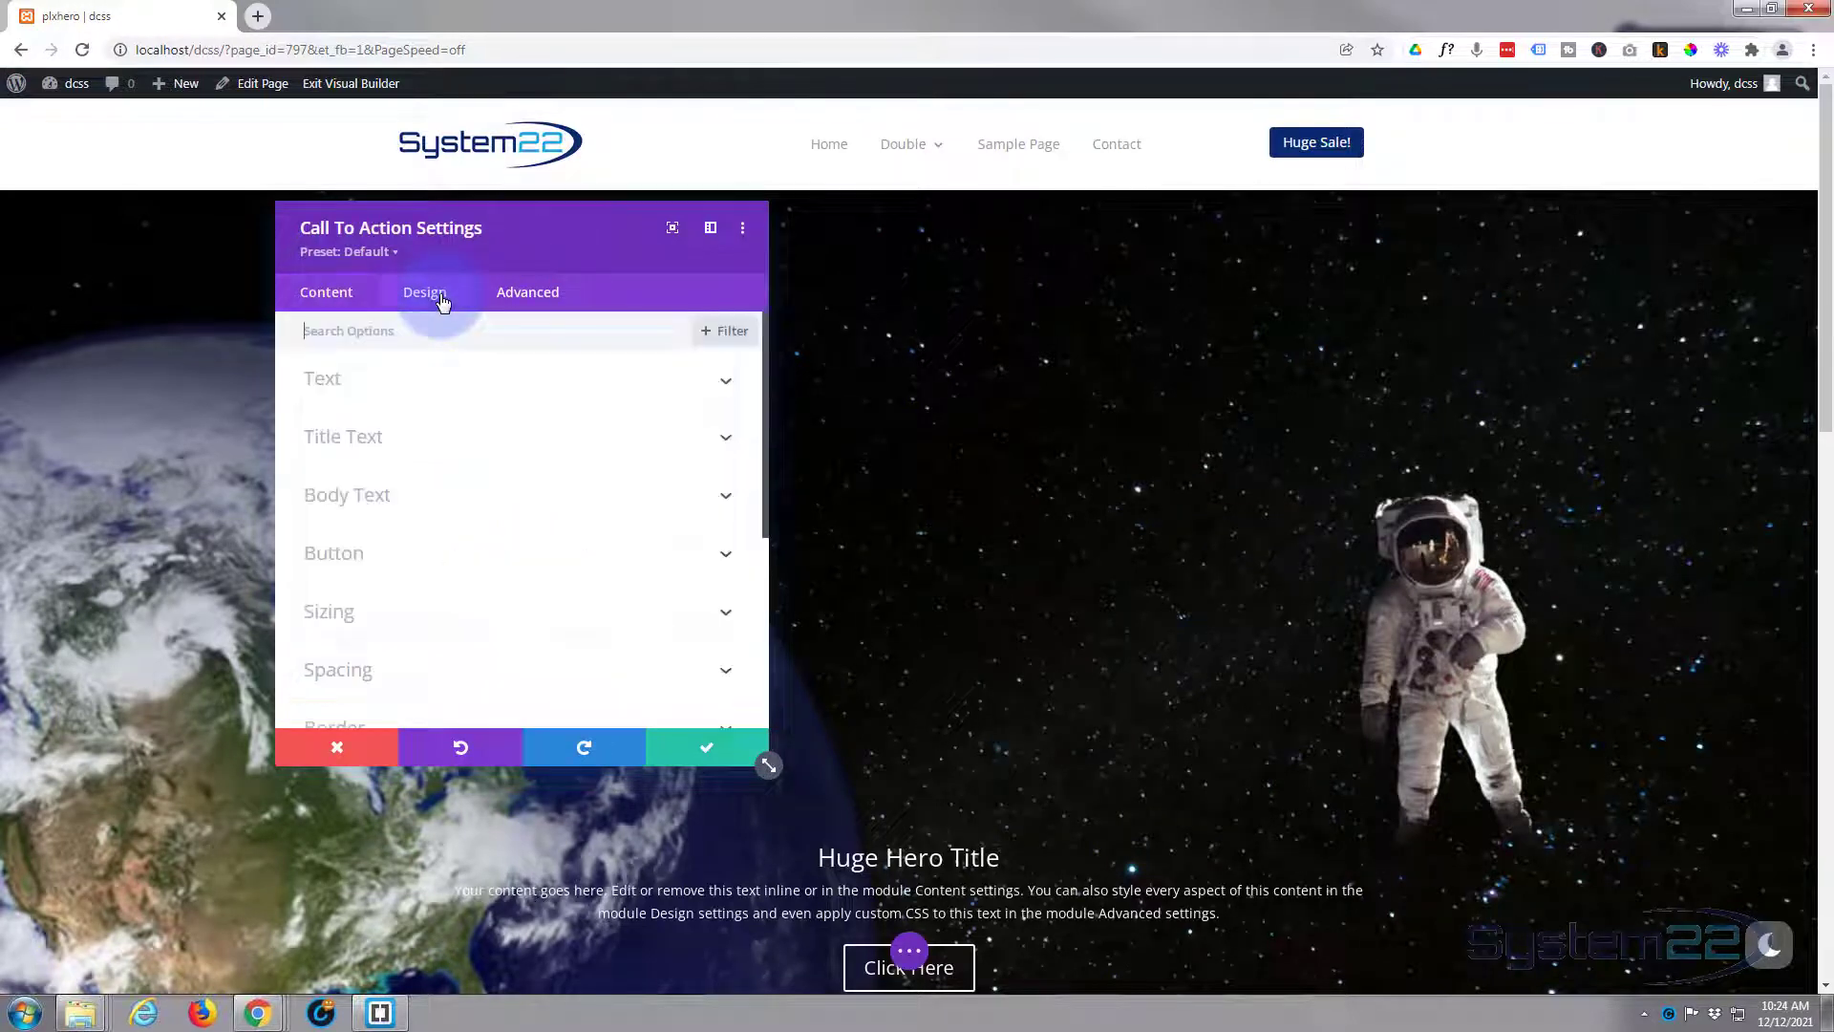
click(414, 559)
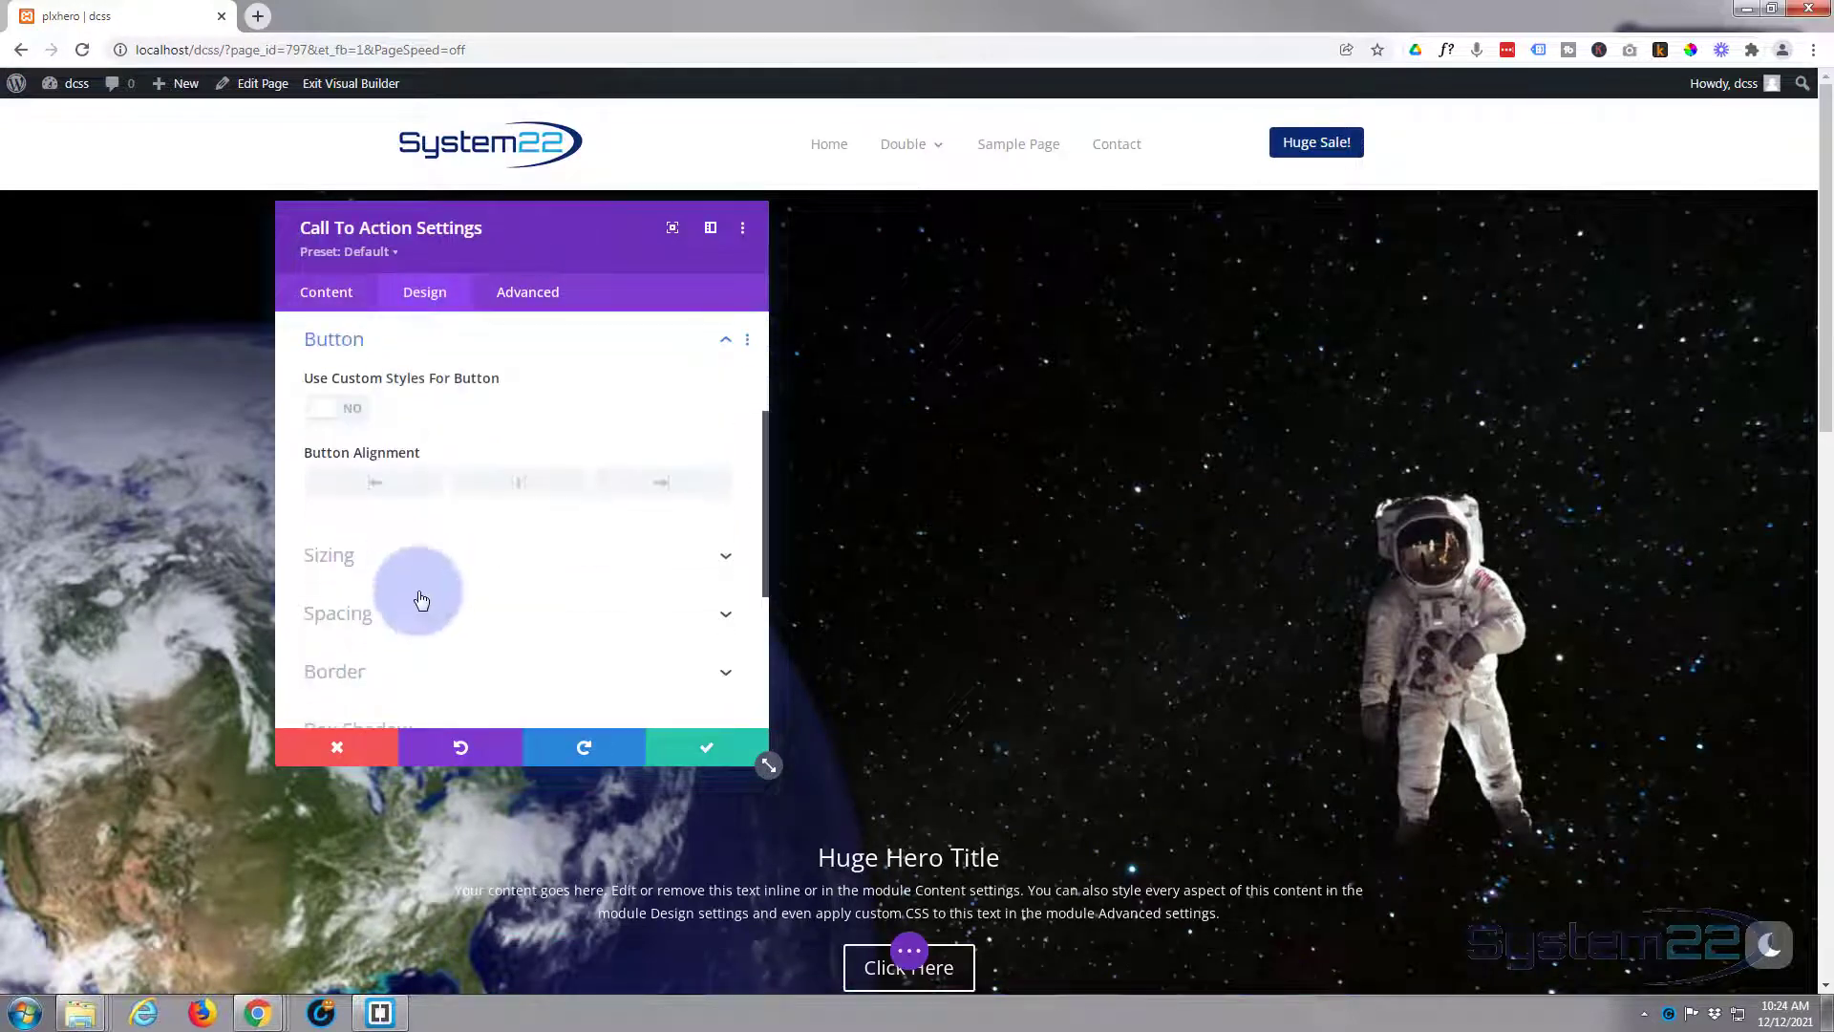
click(353, 412)
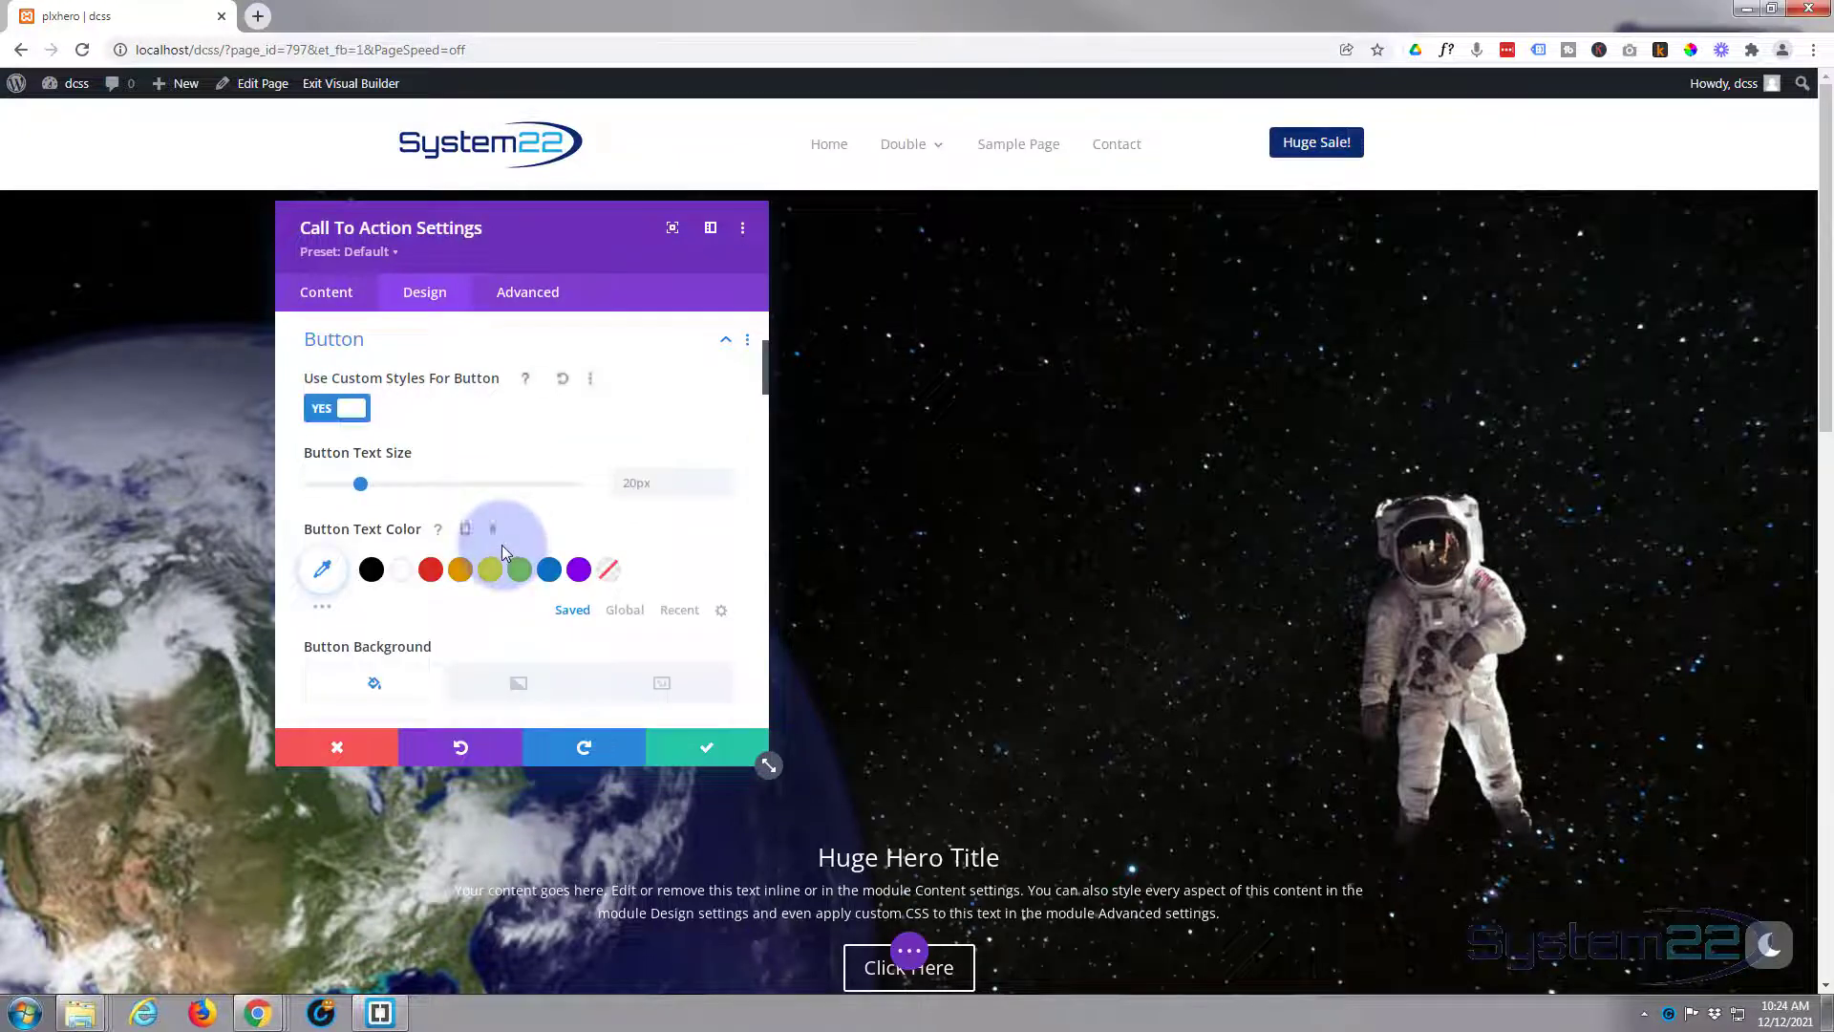
click(330, 411)
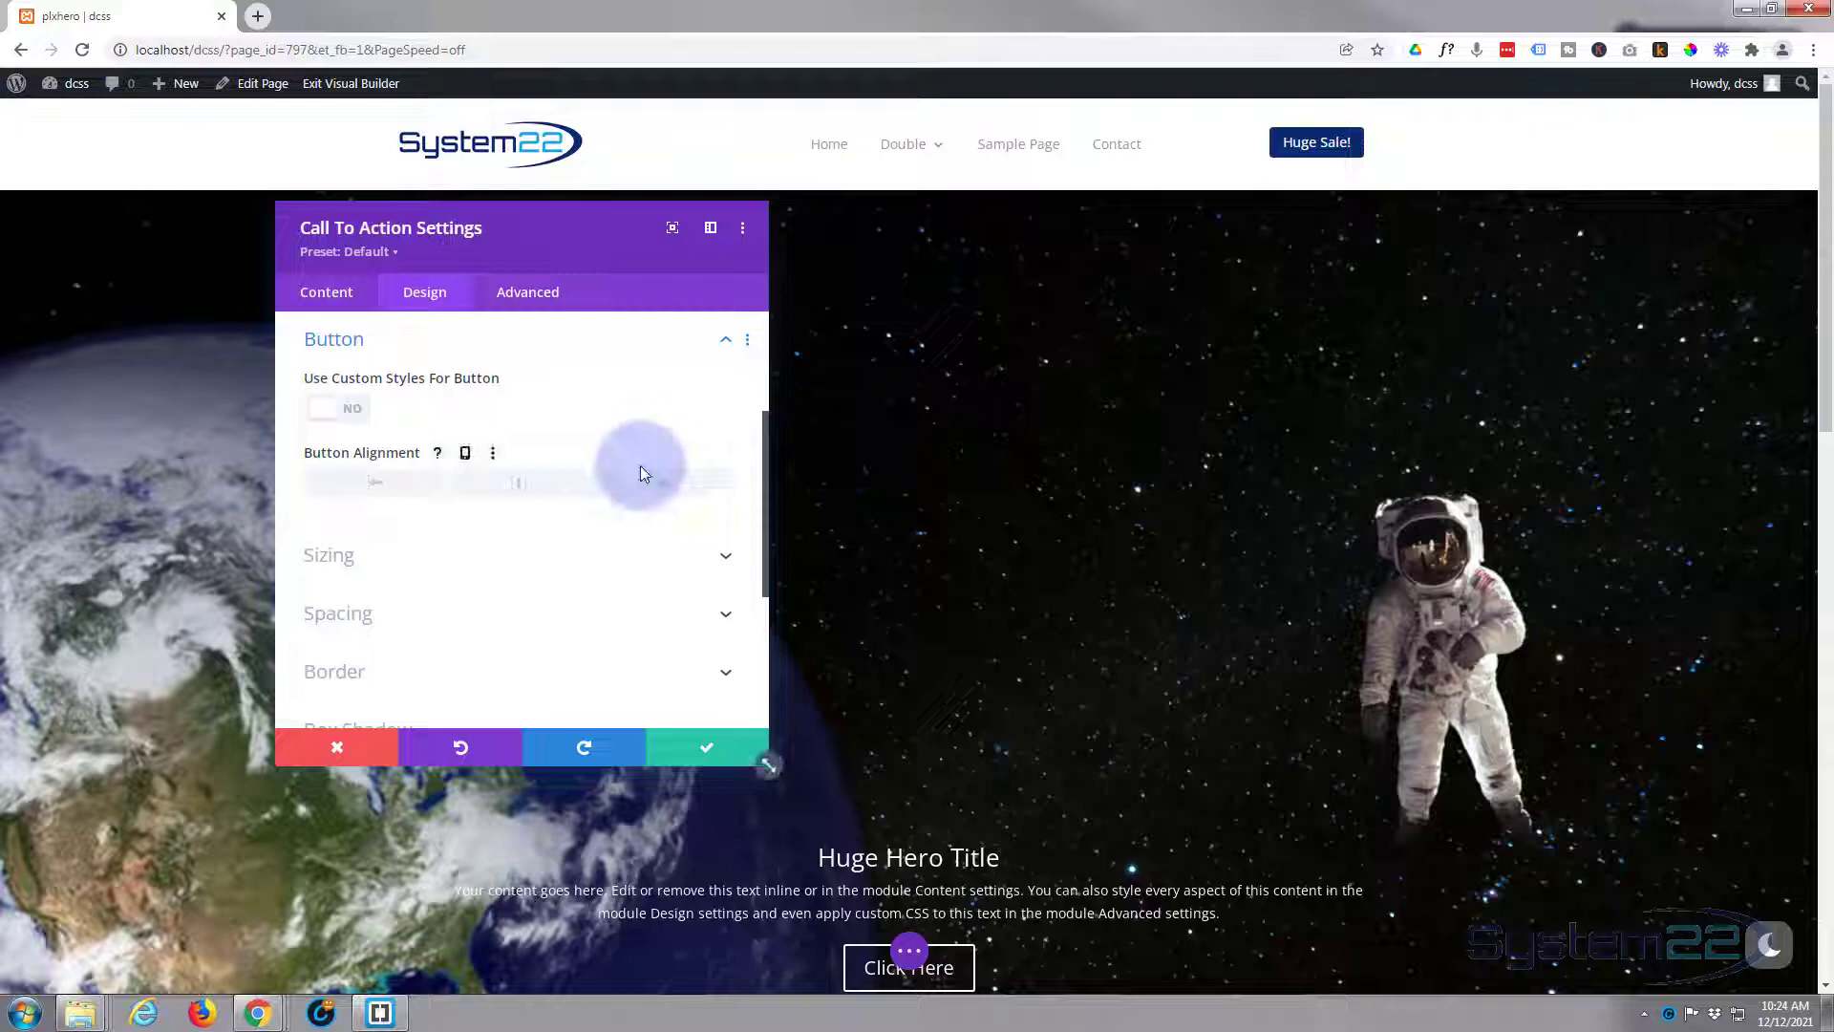
Save the call to action and set its row's position to Absolute with the center location.
click(708, 748)
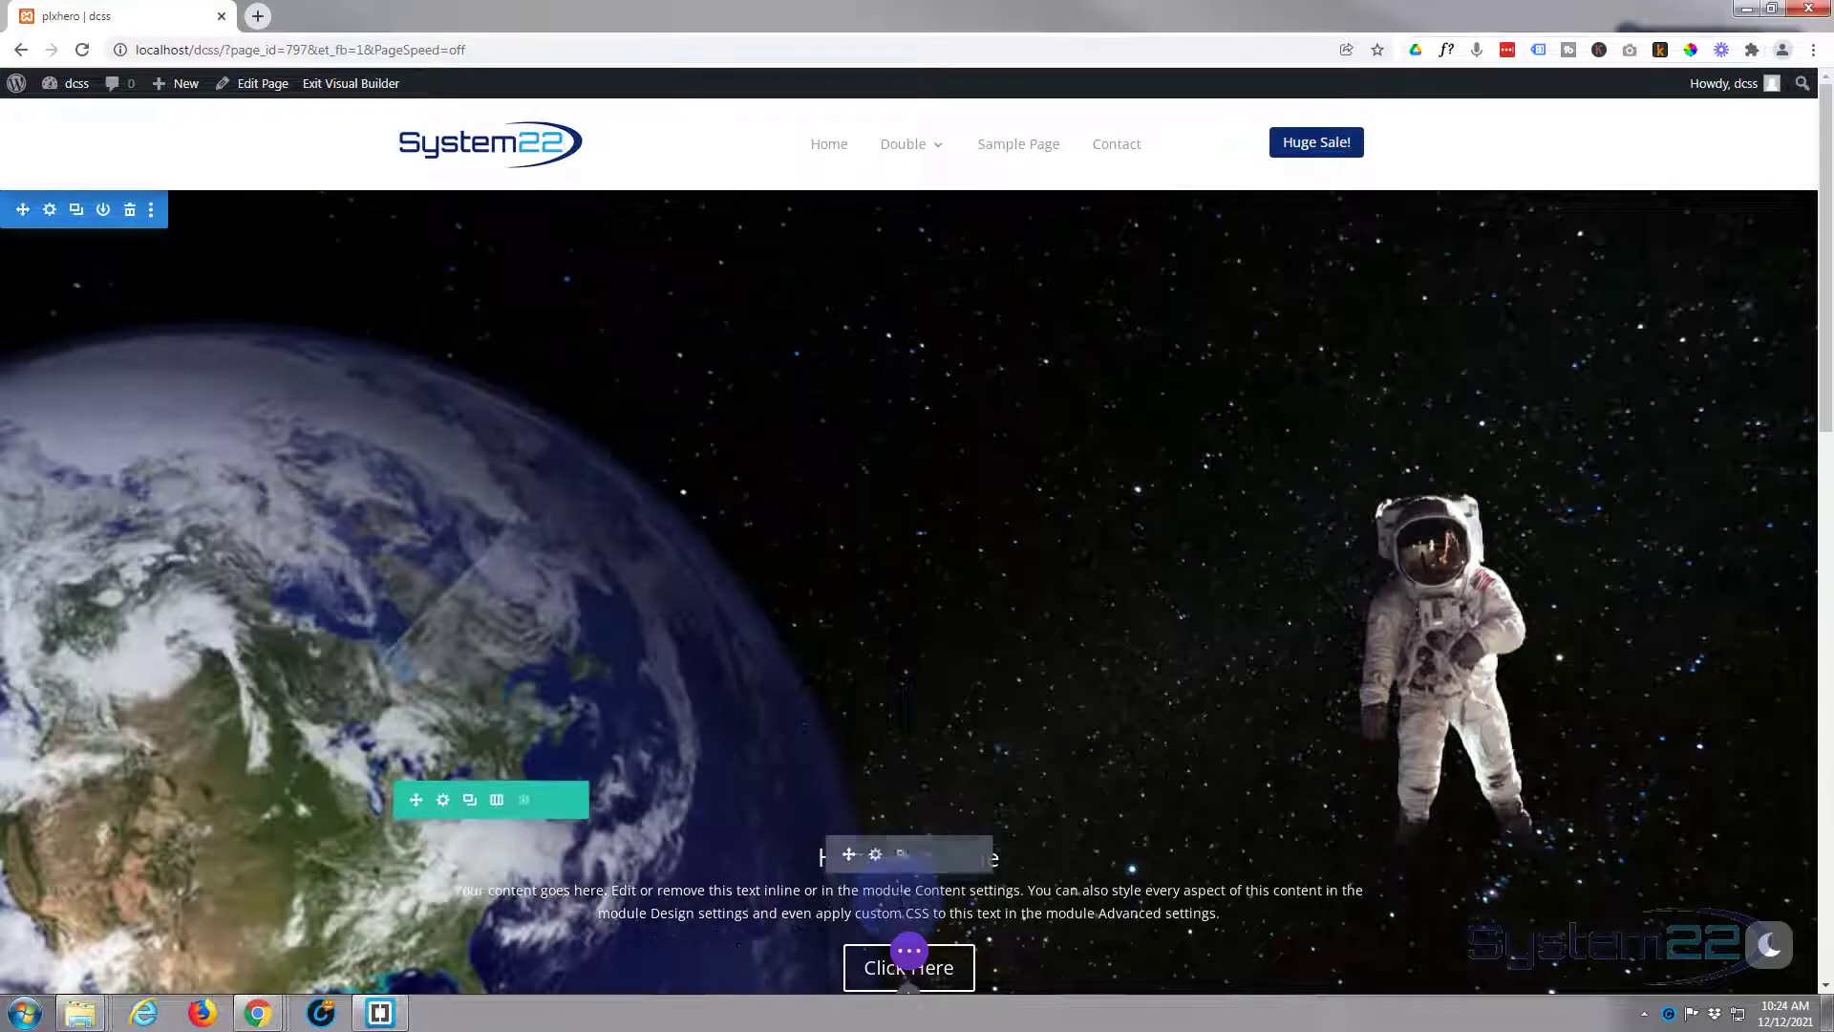
click(443, 803)
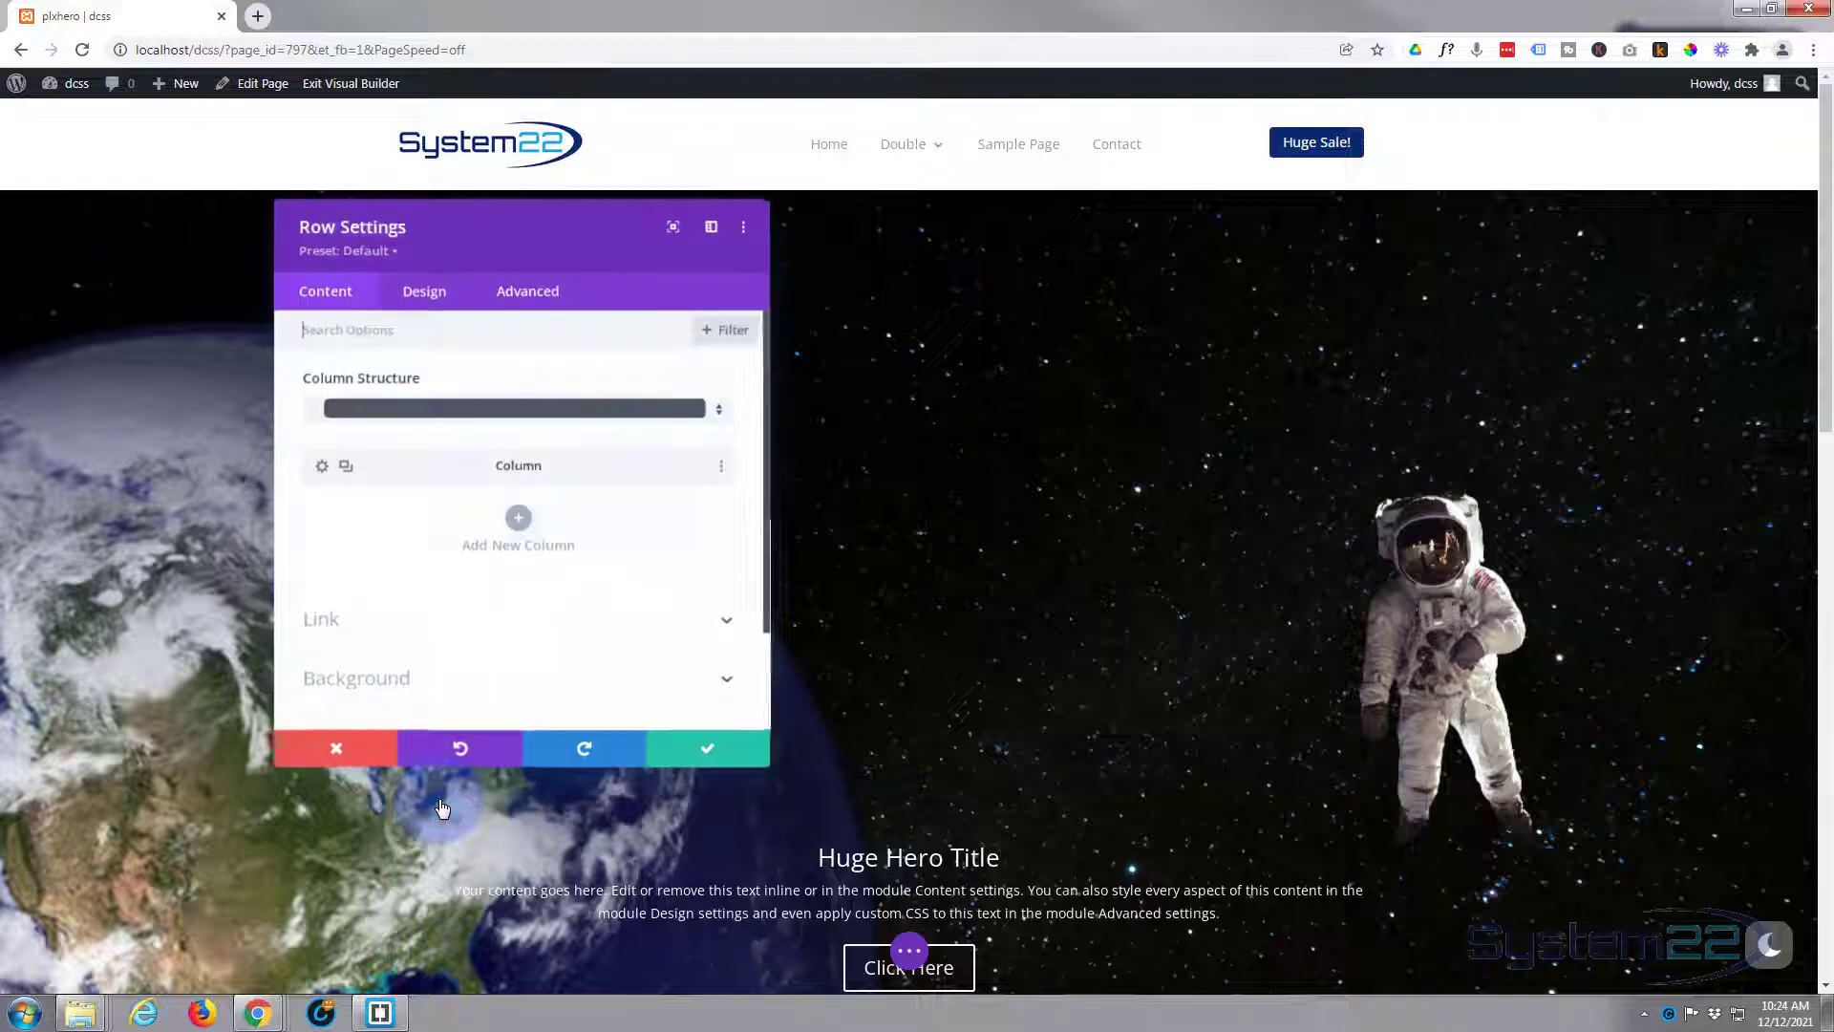
click(543, 301)
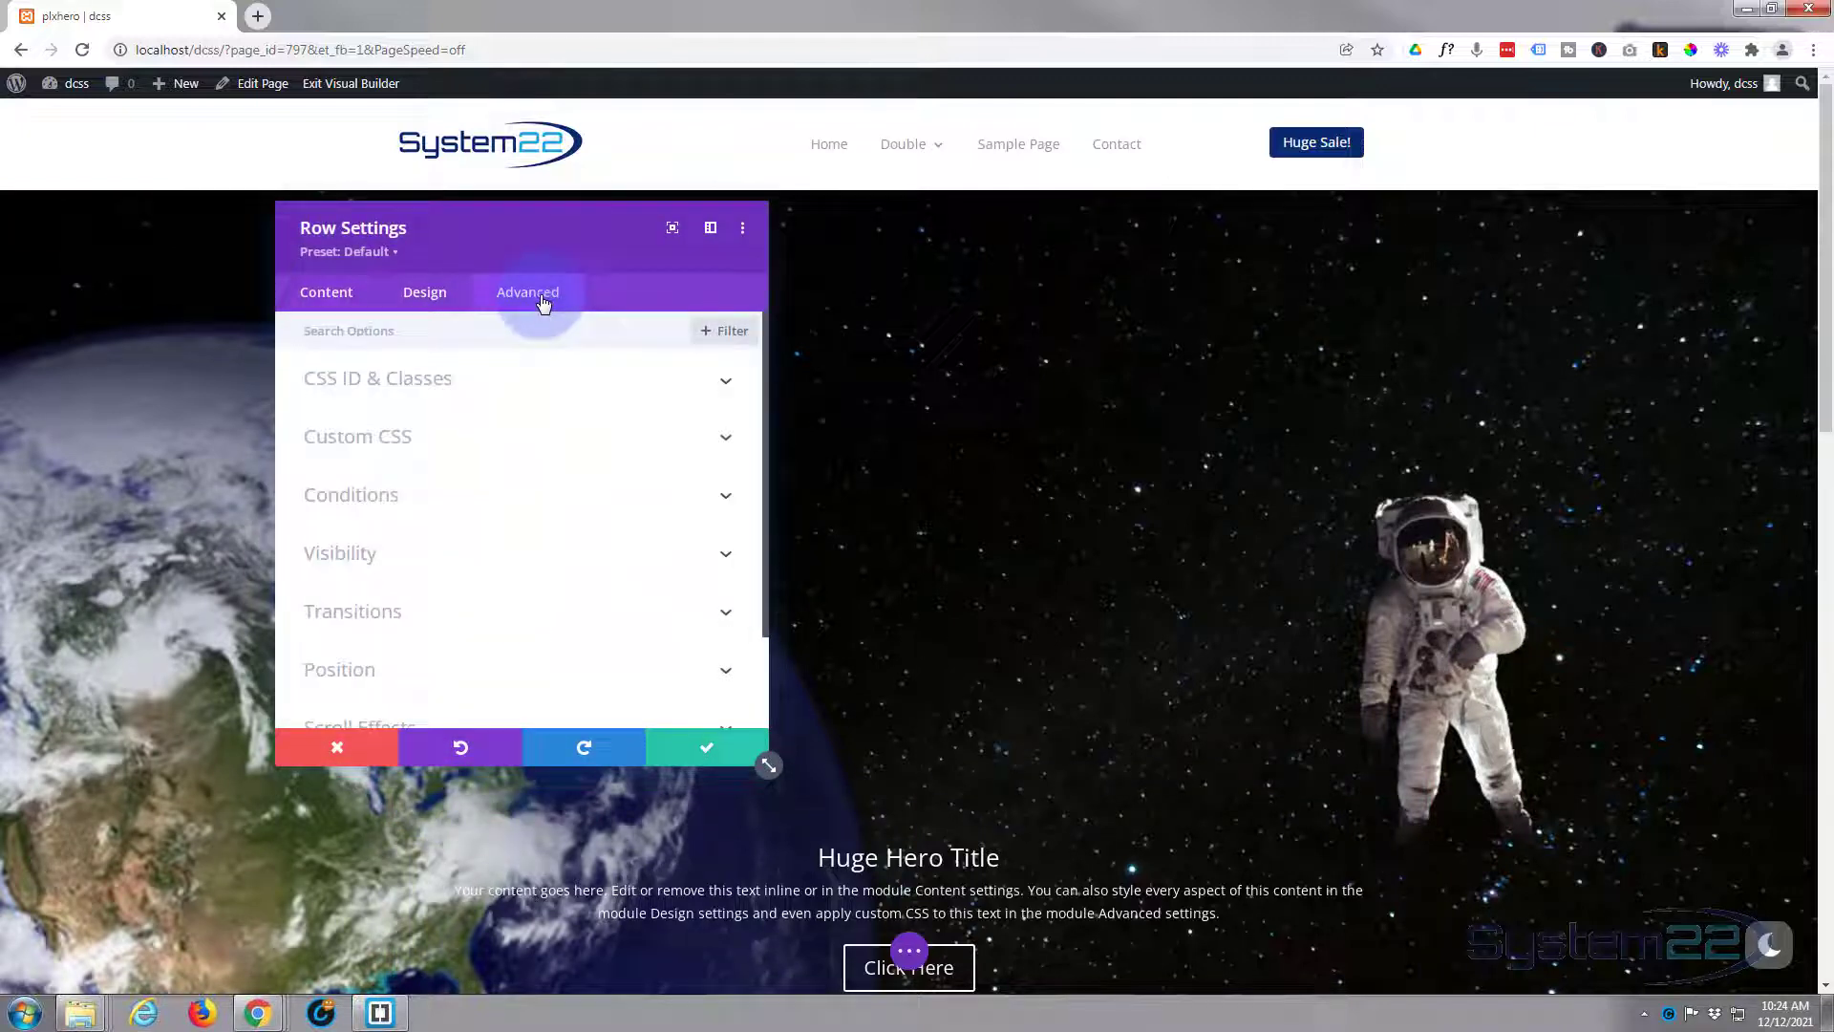
click(530, 675)
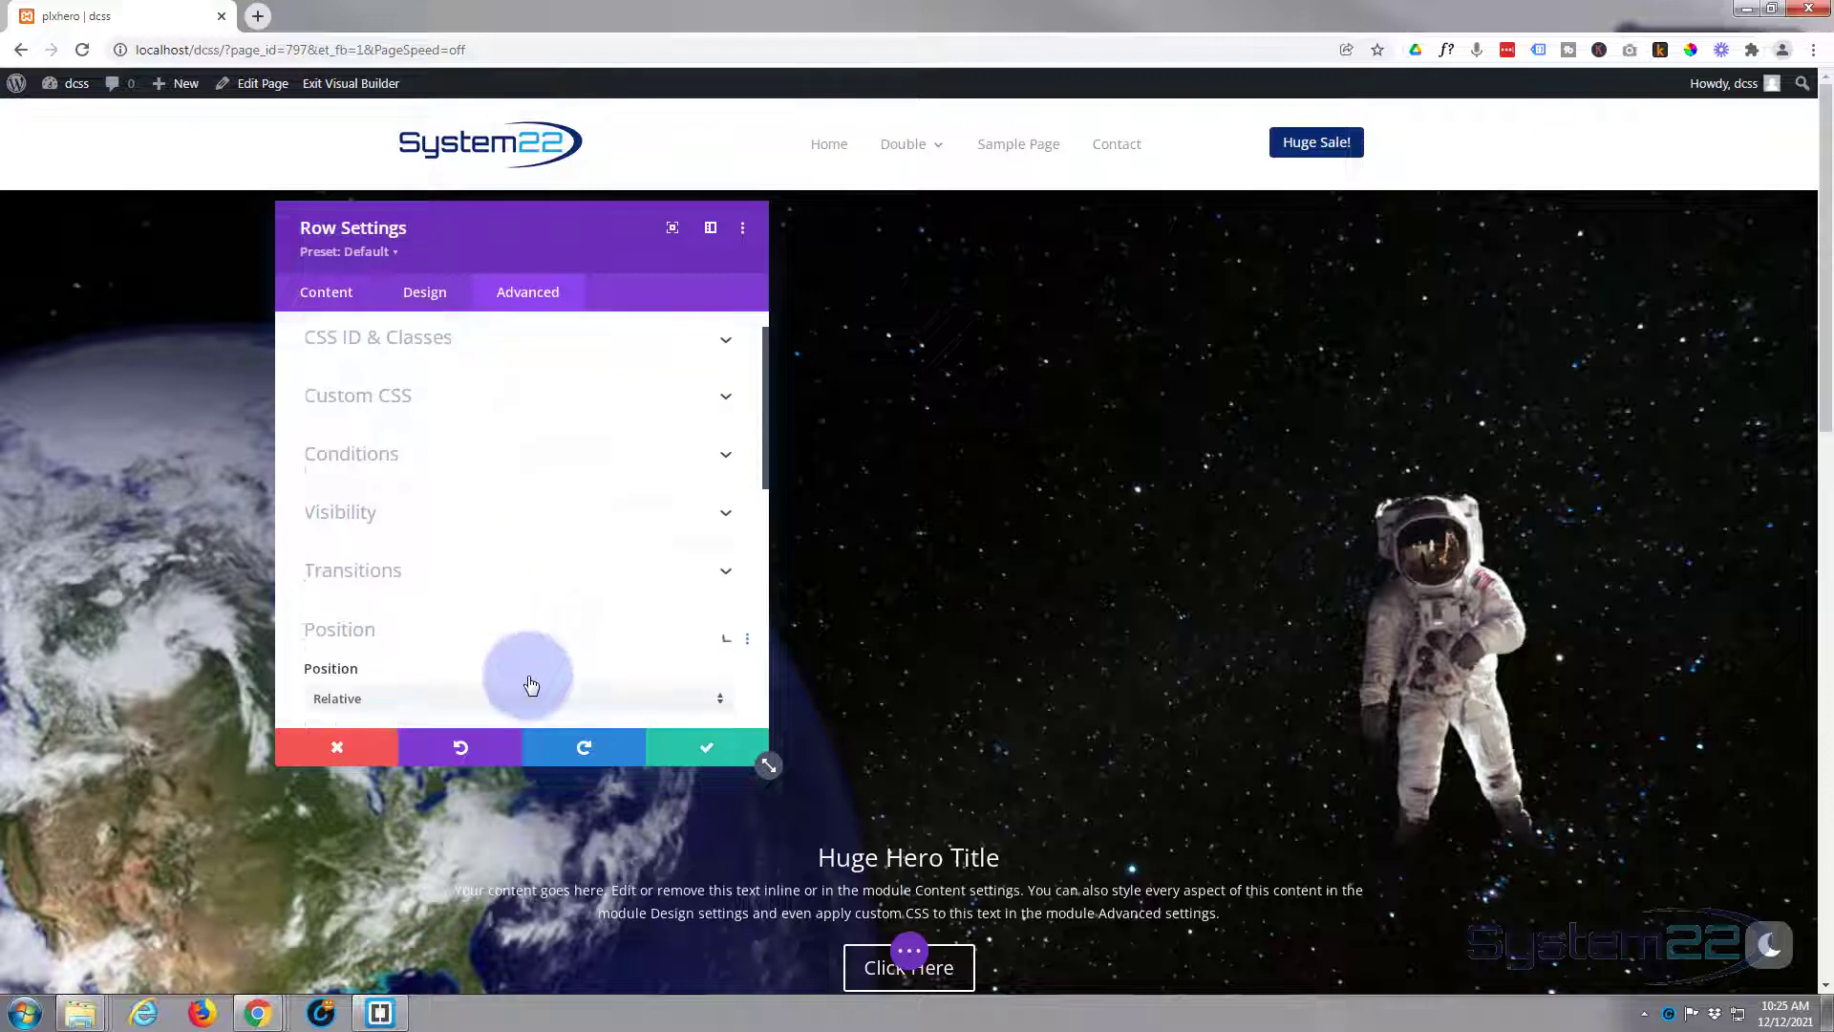
drag(583, 233, 1537, 249)
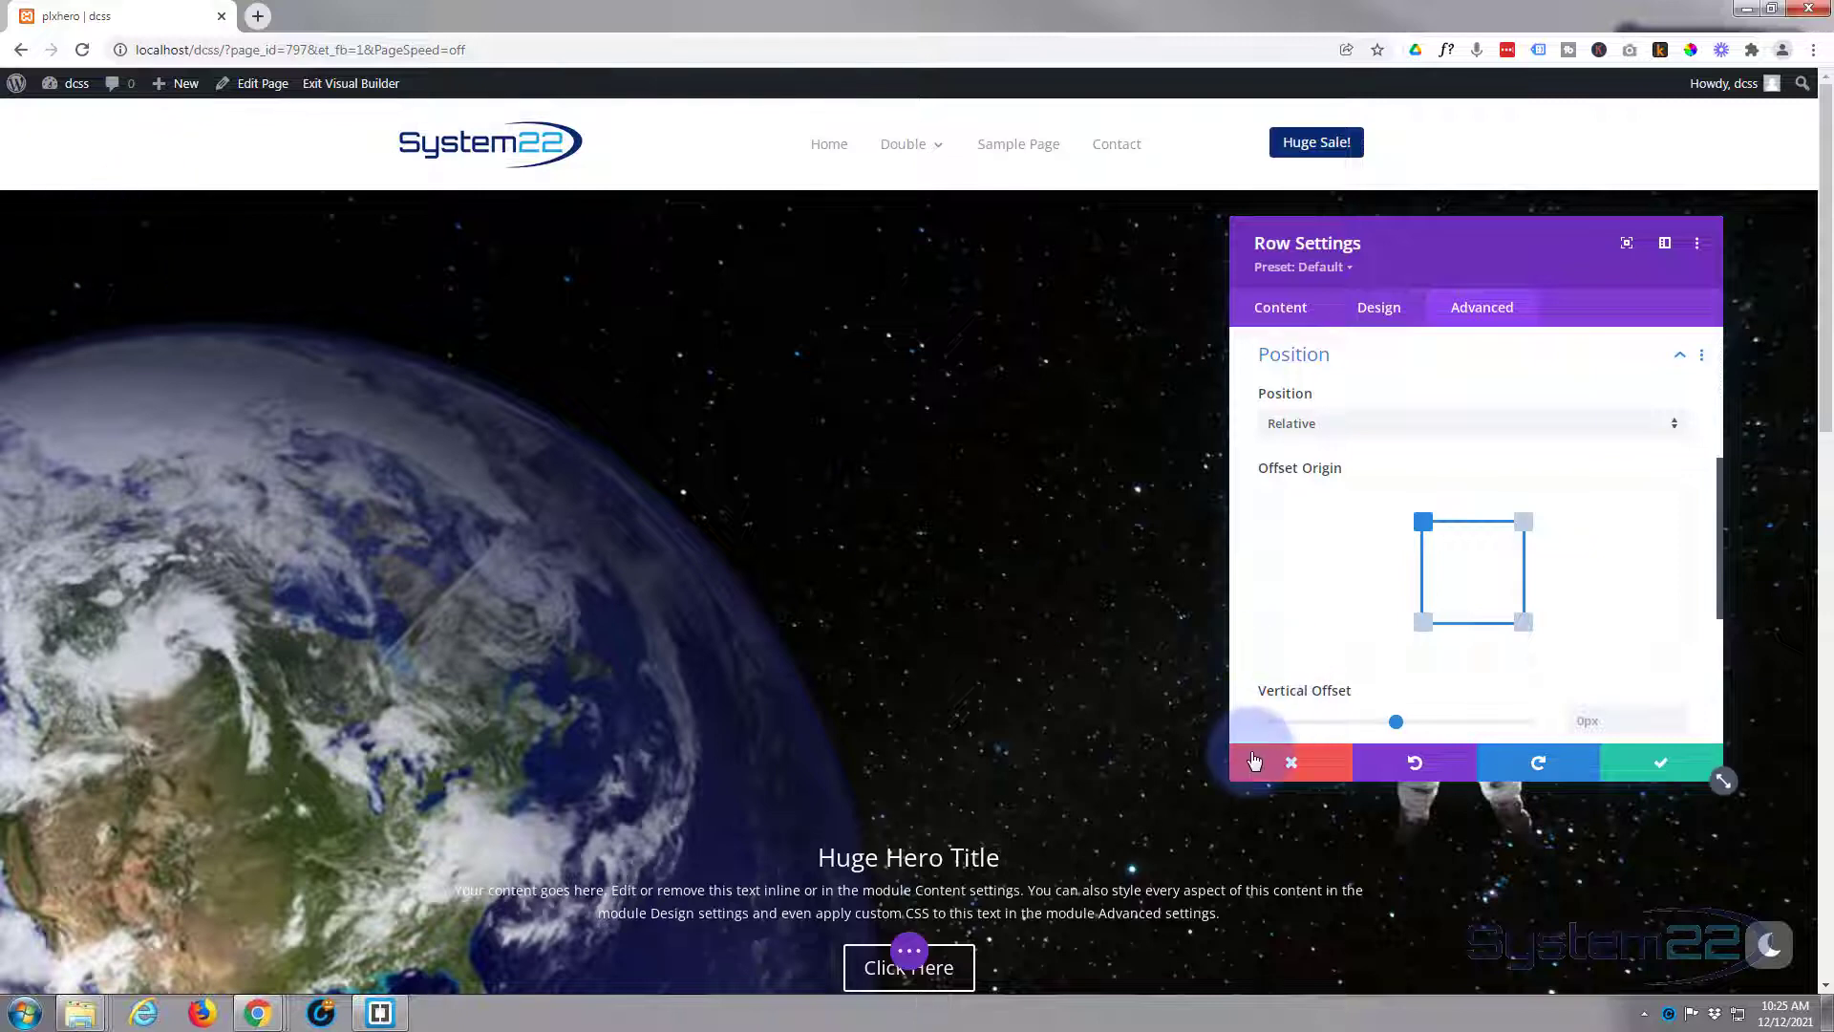
click(1397, 433)
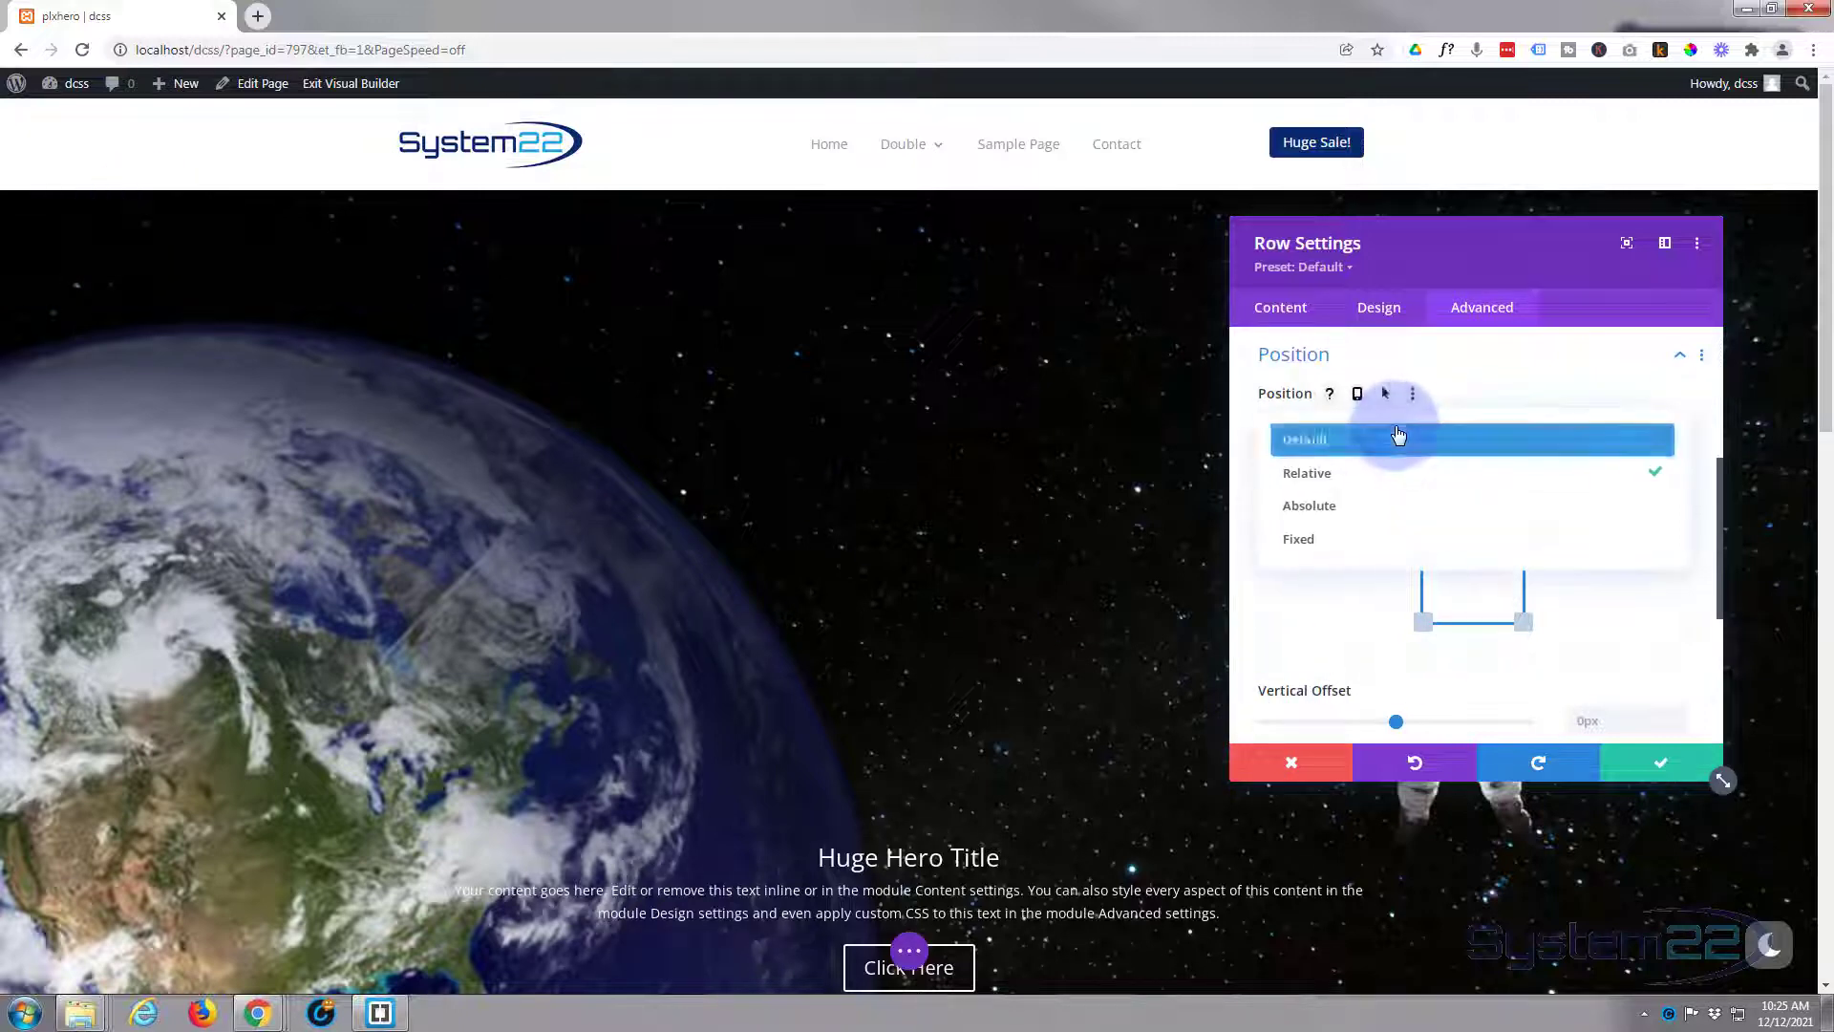
click(1386, 506)
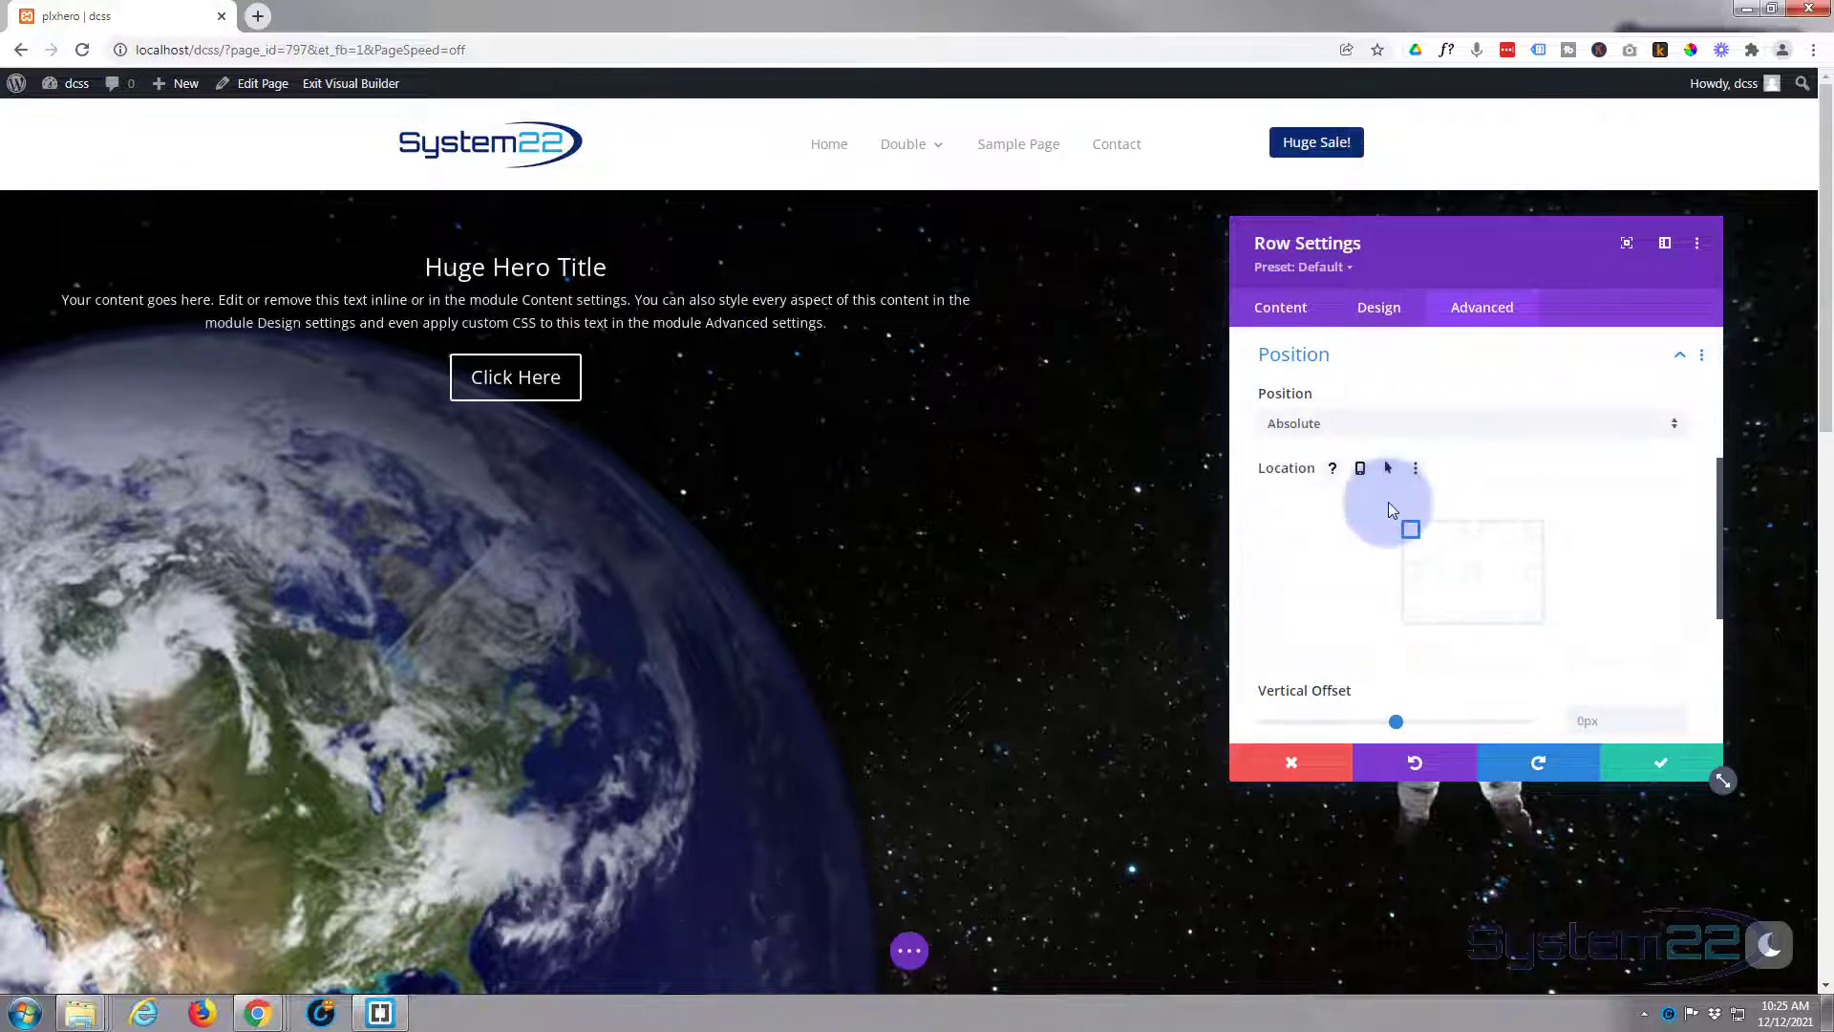
click(1476, 575)
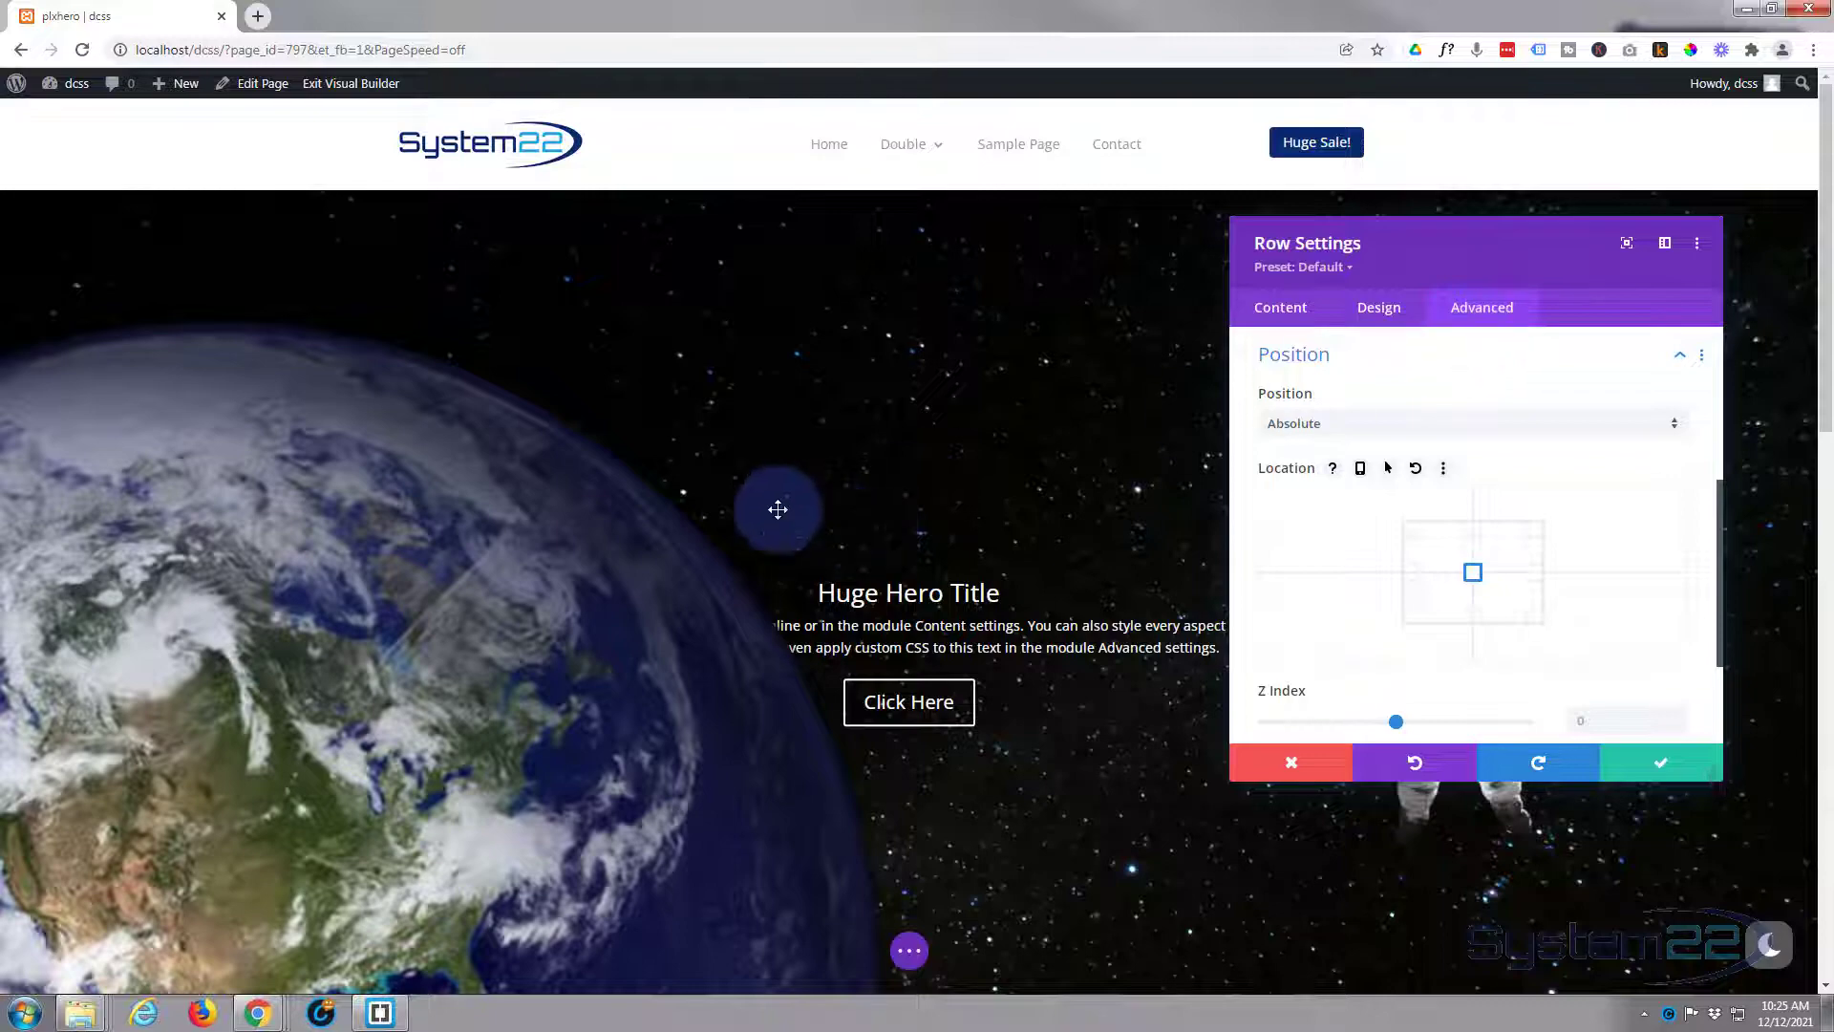
Examine how the centered call to action overlaps the animated earth and astronaut while the page scrolls.
scroll(743, 310, down, 1)
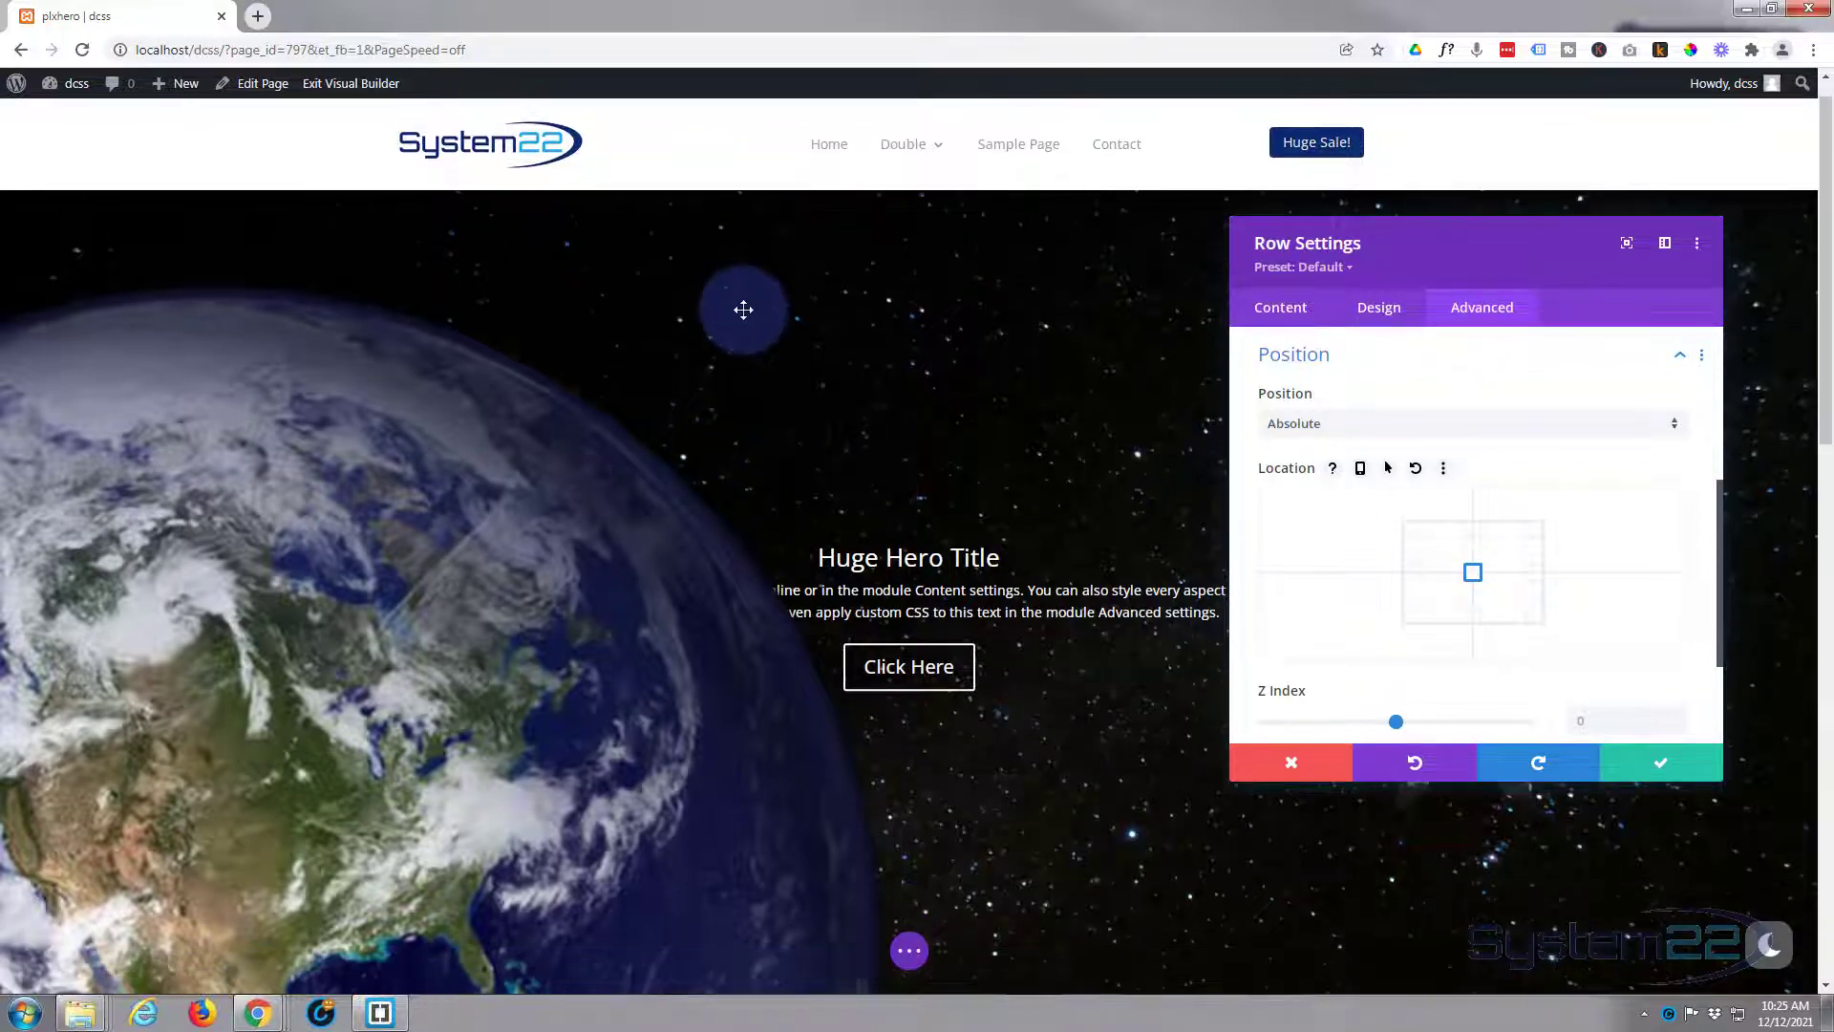
scroll(743, 310, down, 3)
scroll(732, 477, down, 2)
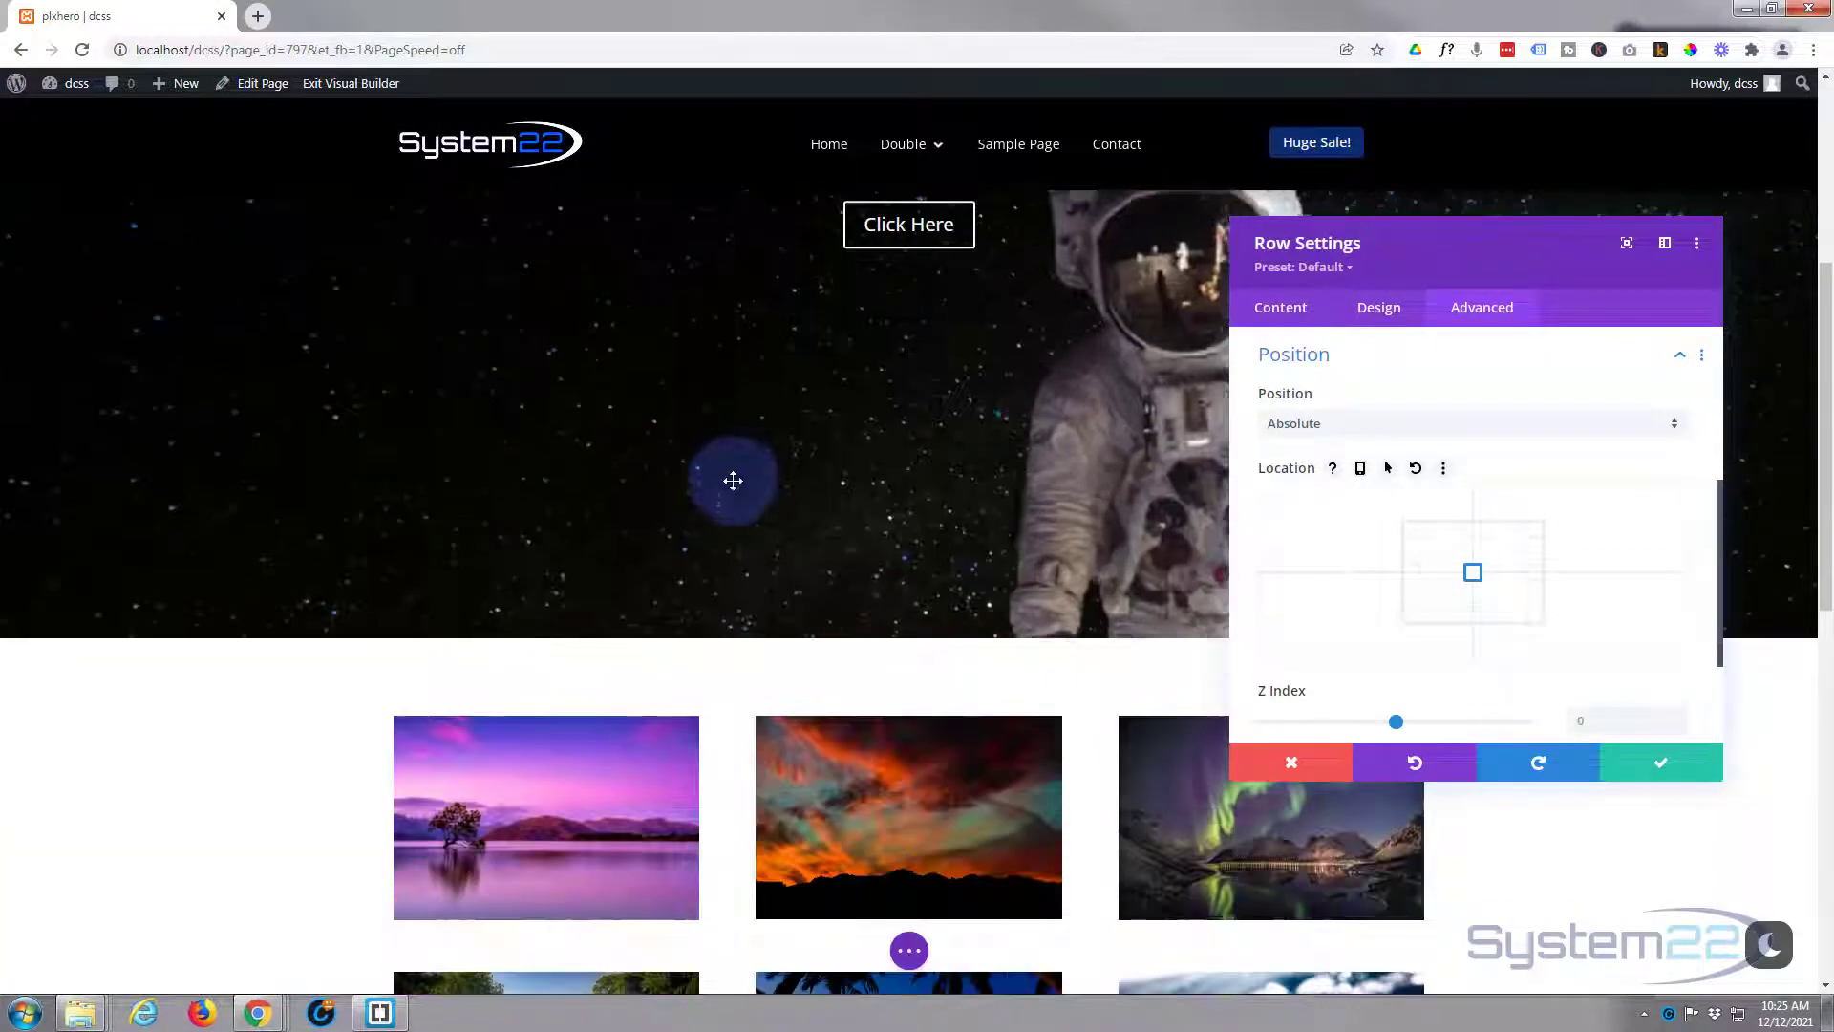
scroll(736, 466, up, 4)
scroll(736, 467, up, 3)
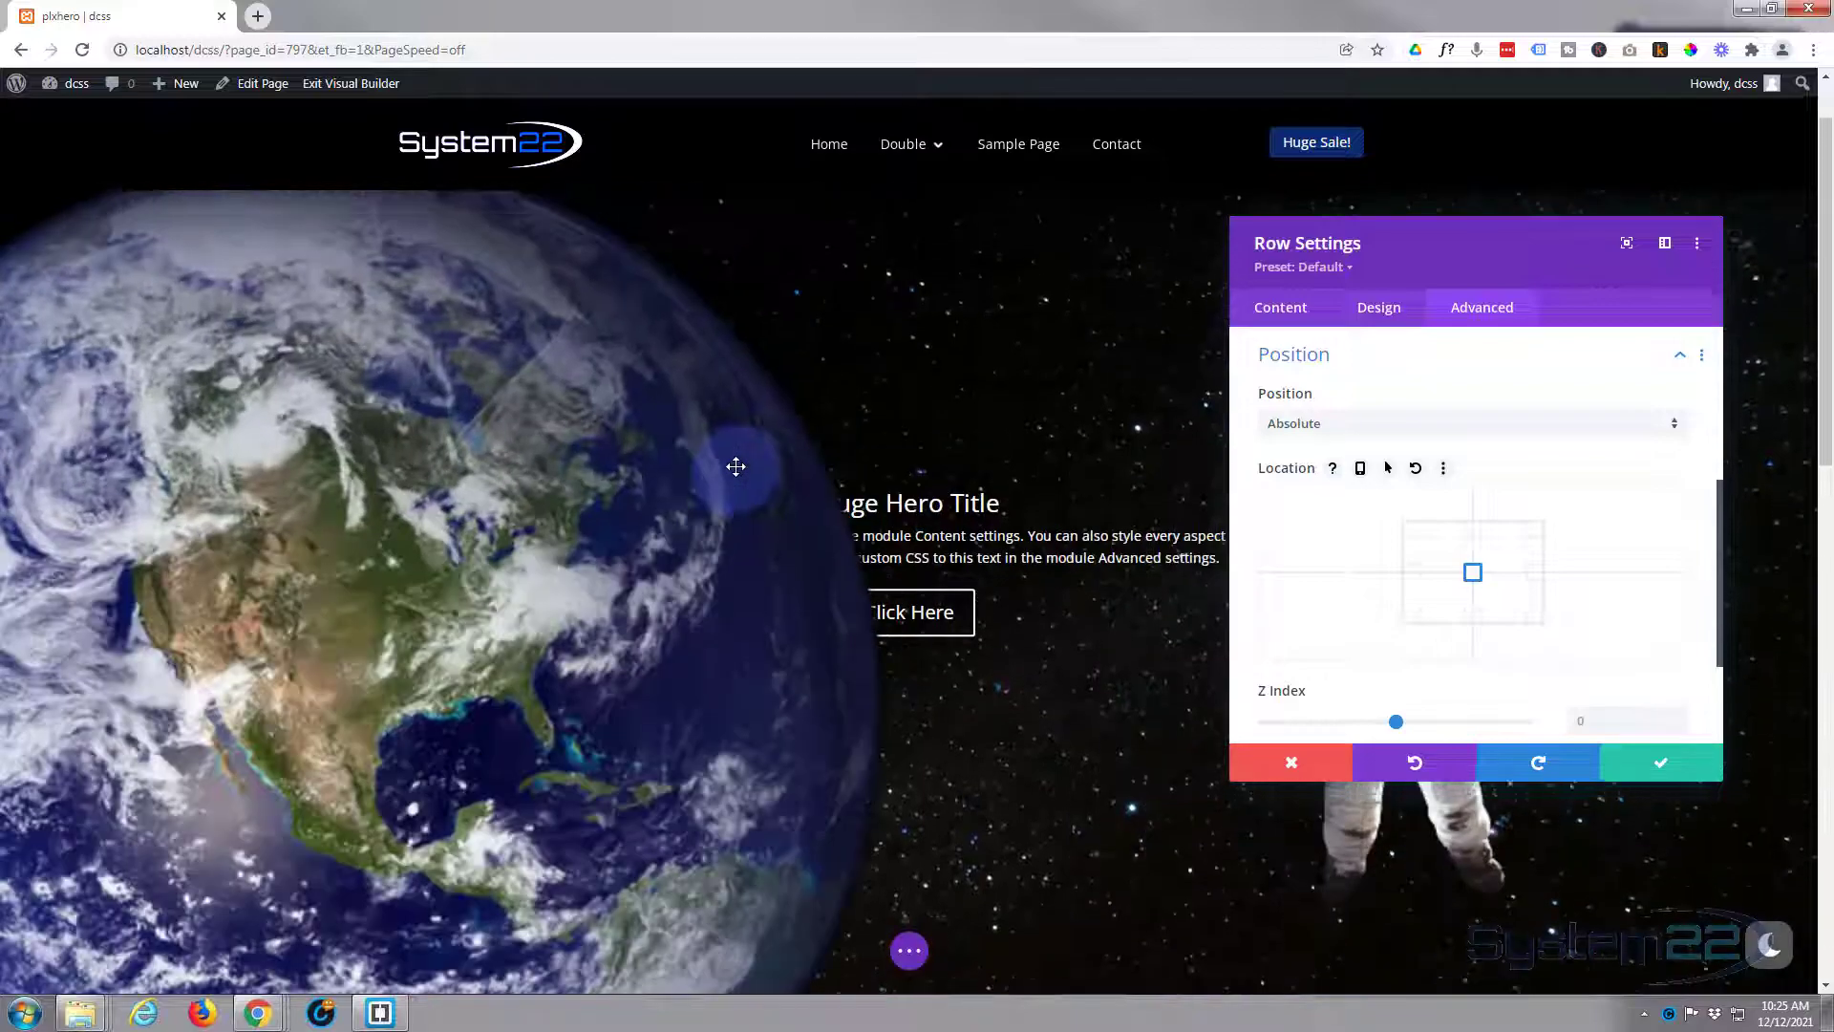
scroll(741, 459, down, 4)
scroll(729, 476, down, 2)
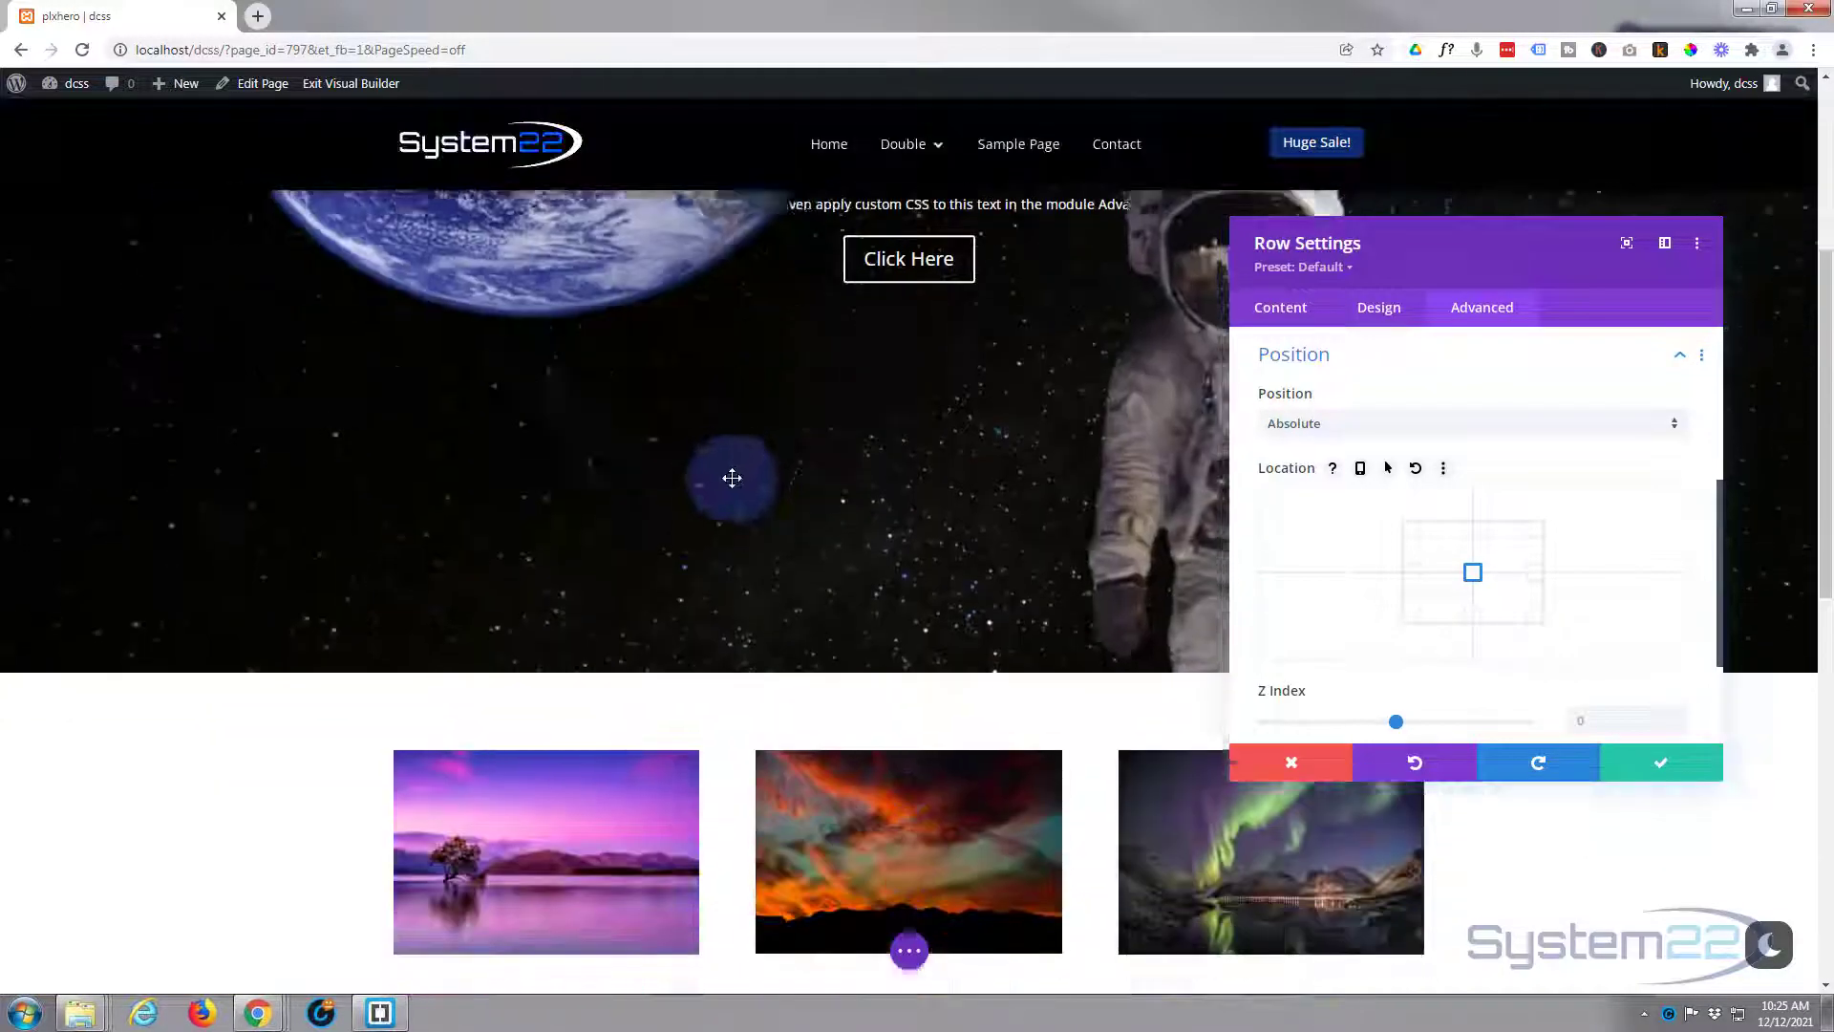
scroll(729, 487, up, 3)
scroll(734, 481, up, 3)
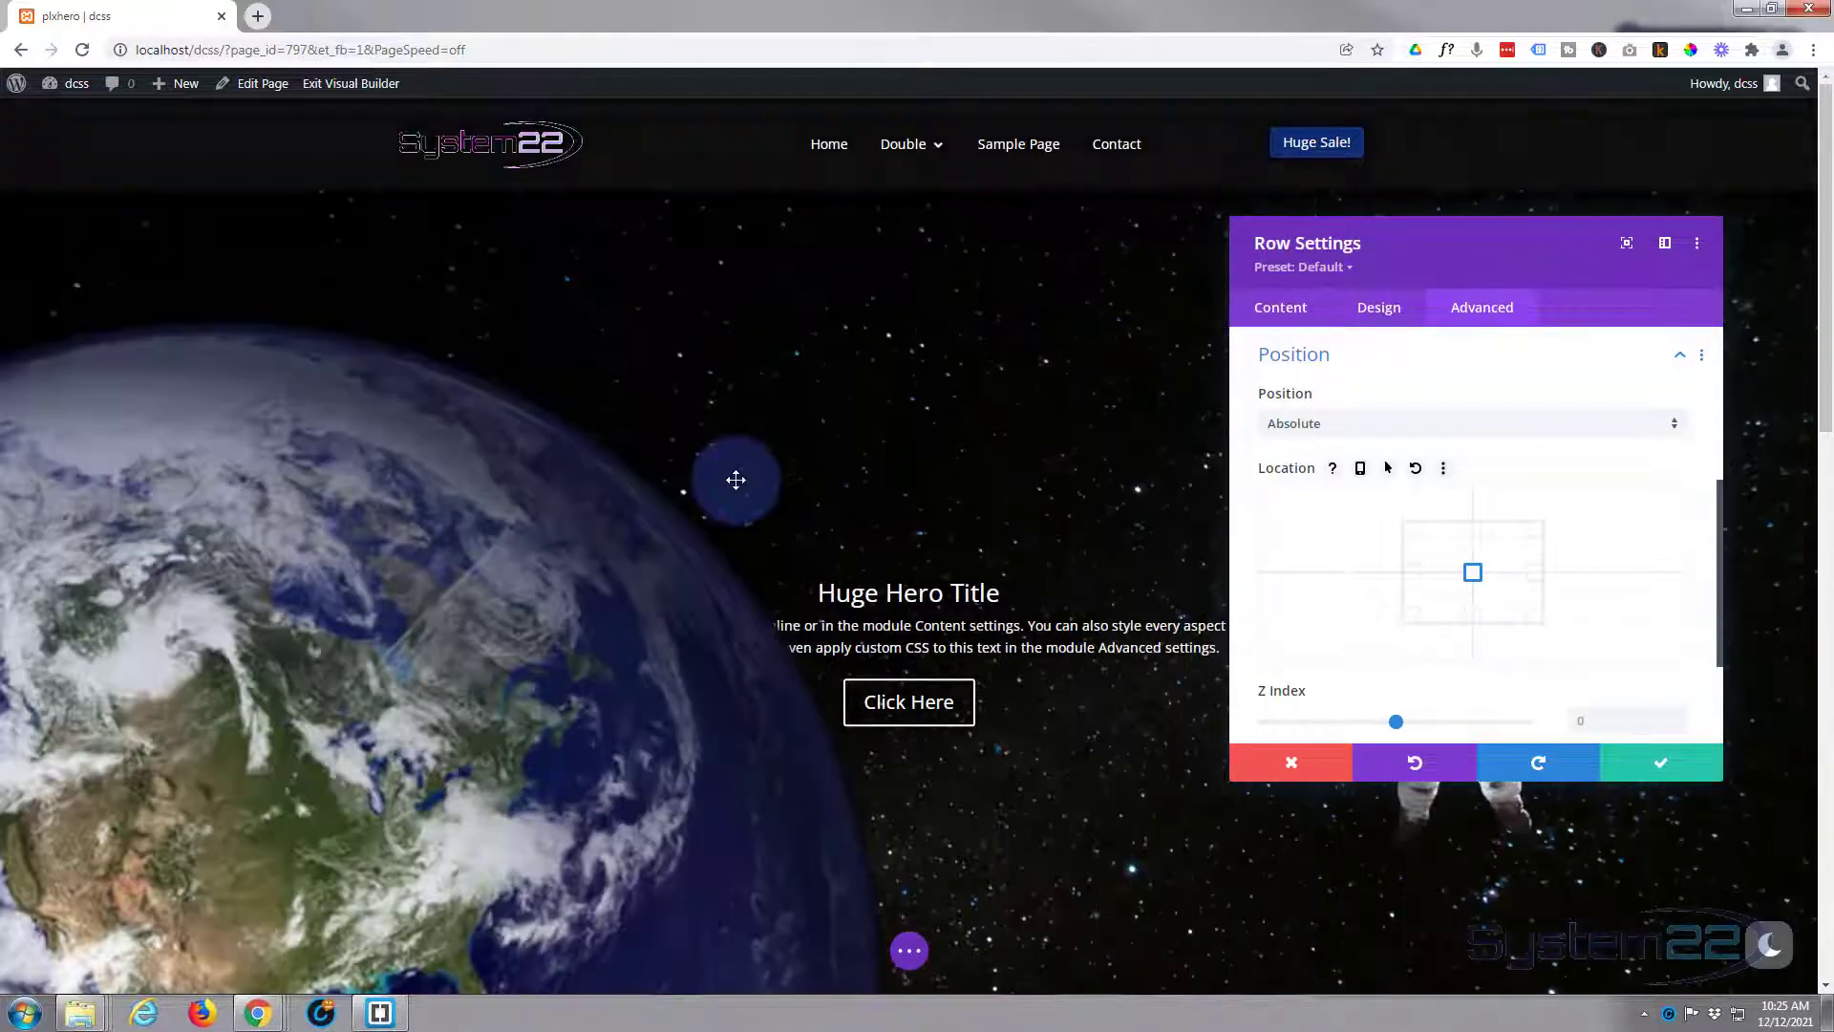
scroll(737, 479, down, 3)
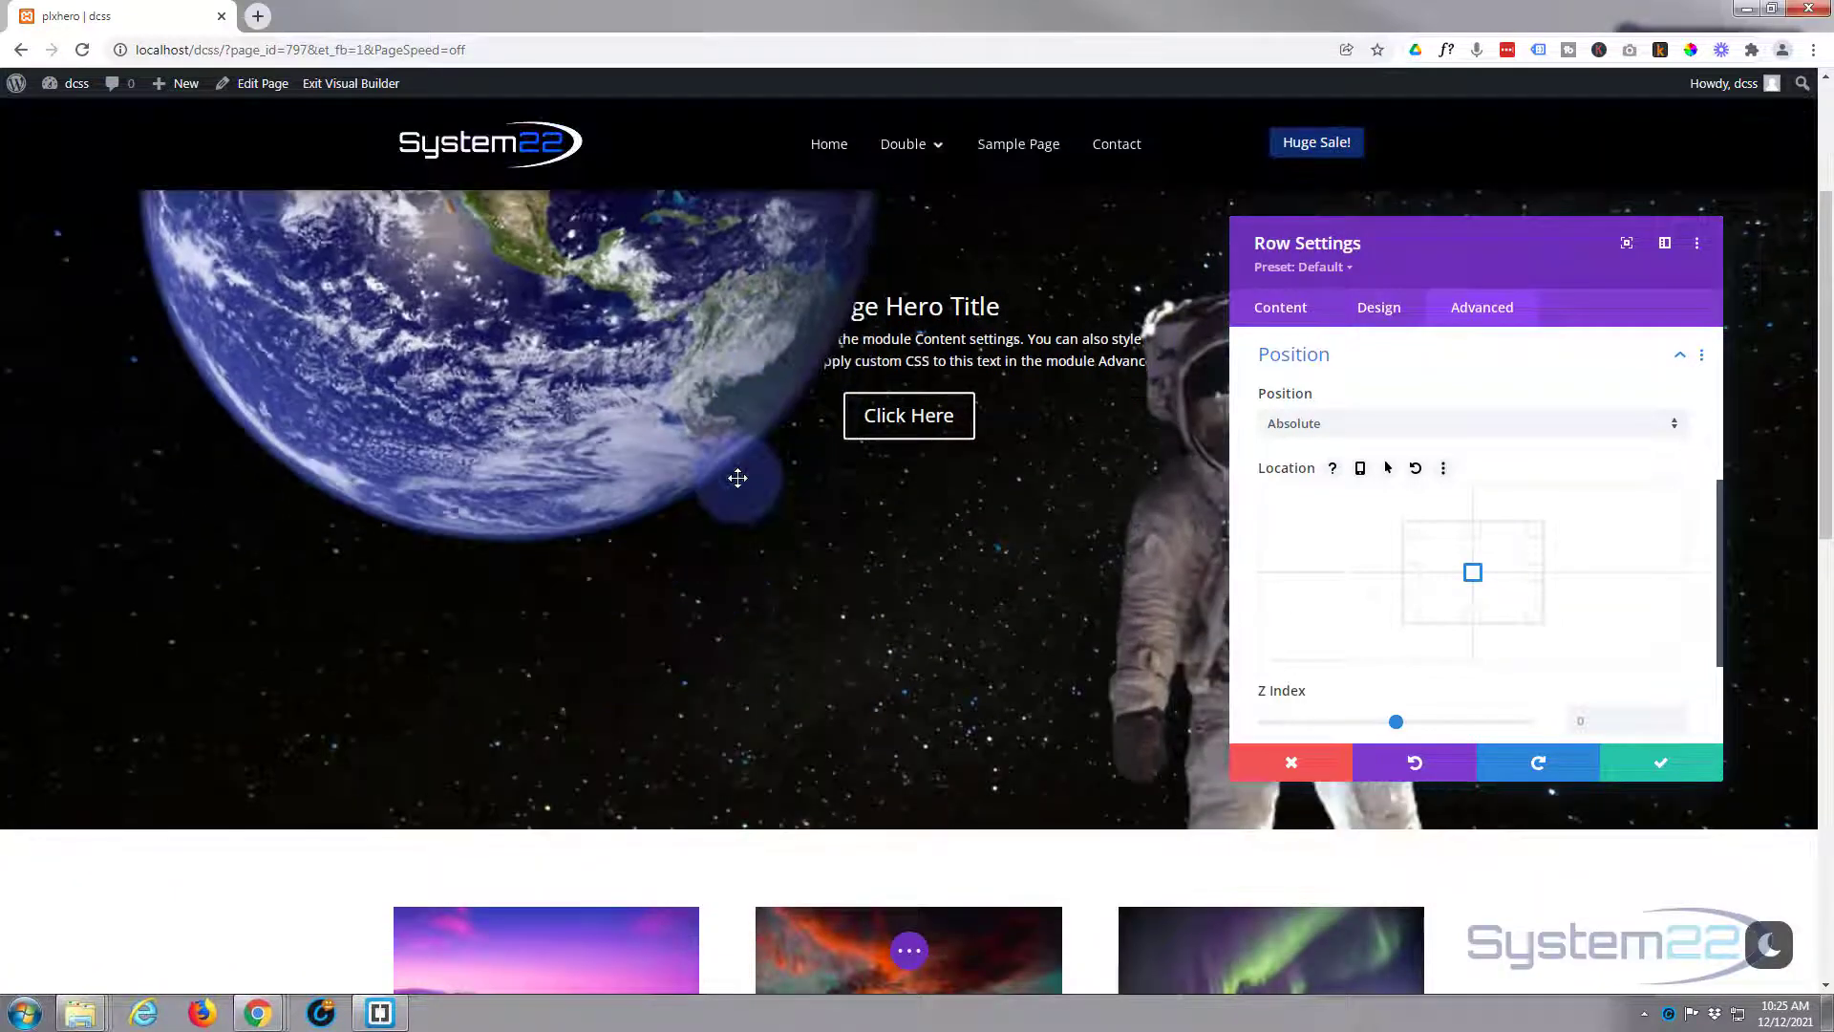
scroll(737, 477, up, 3)
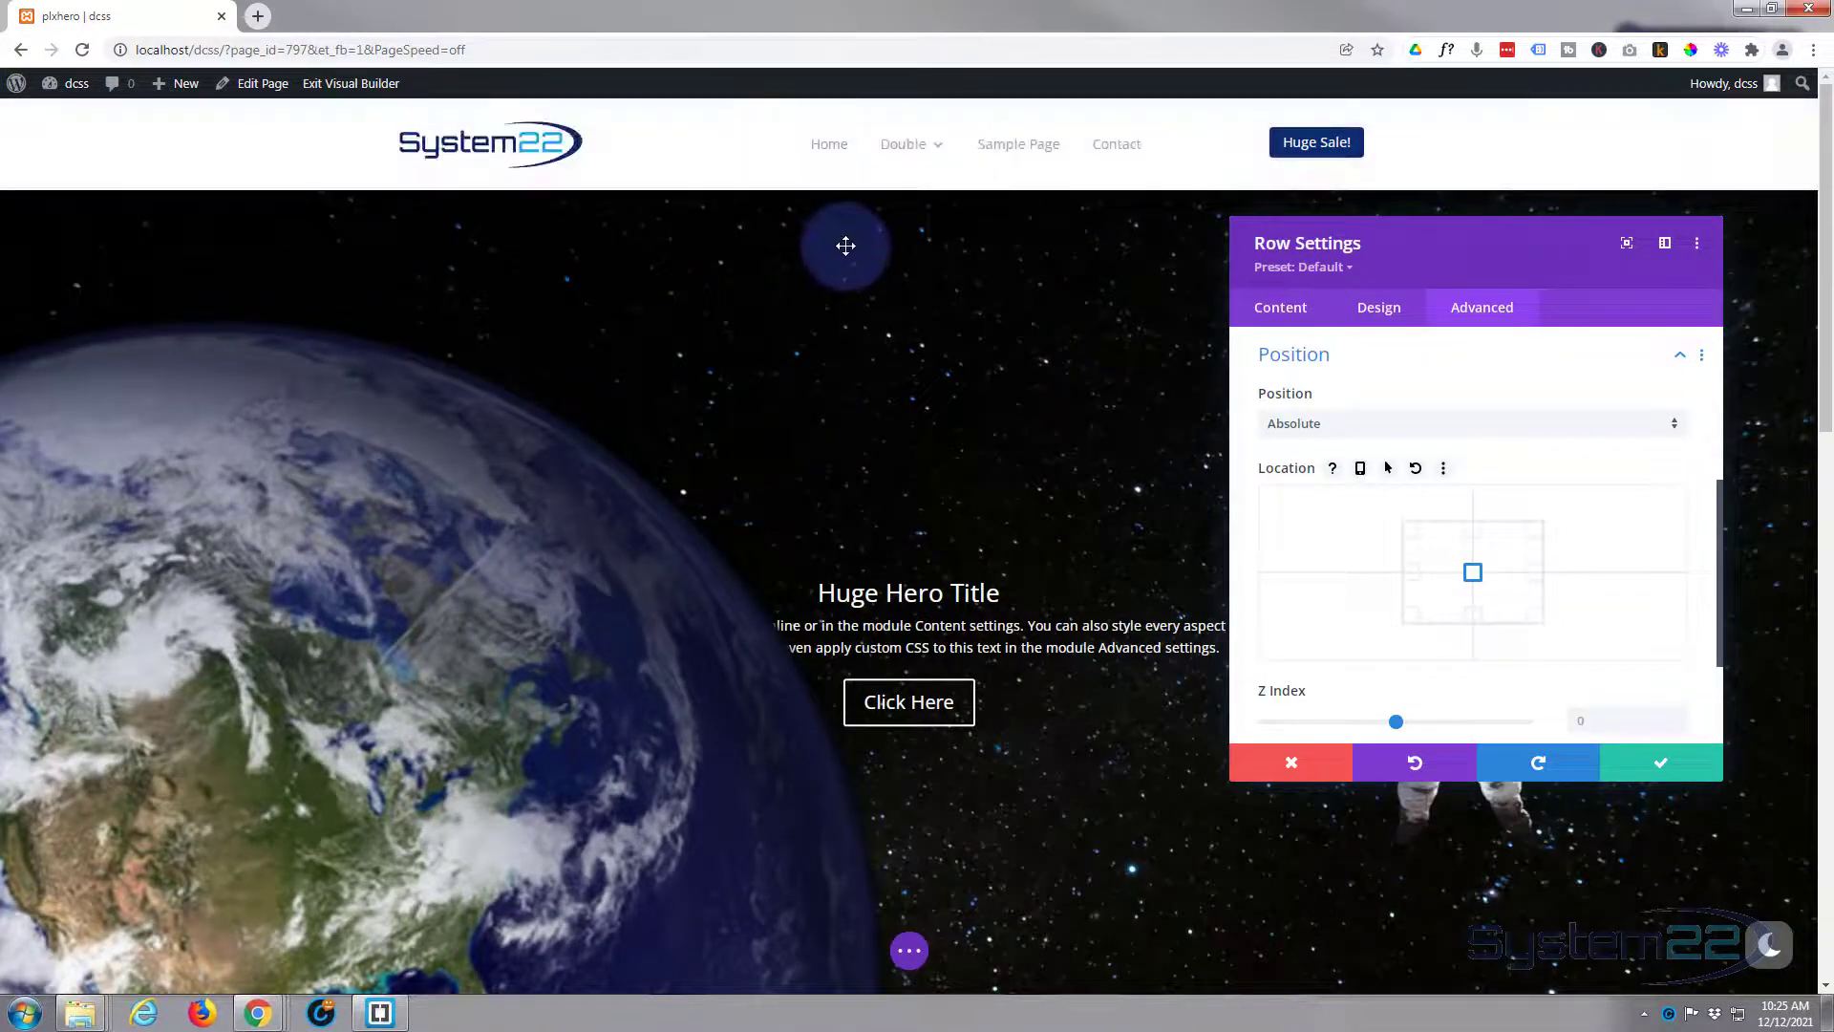
scroll(799, 554, down, 2)
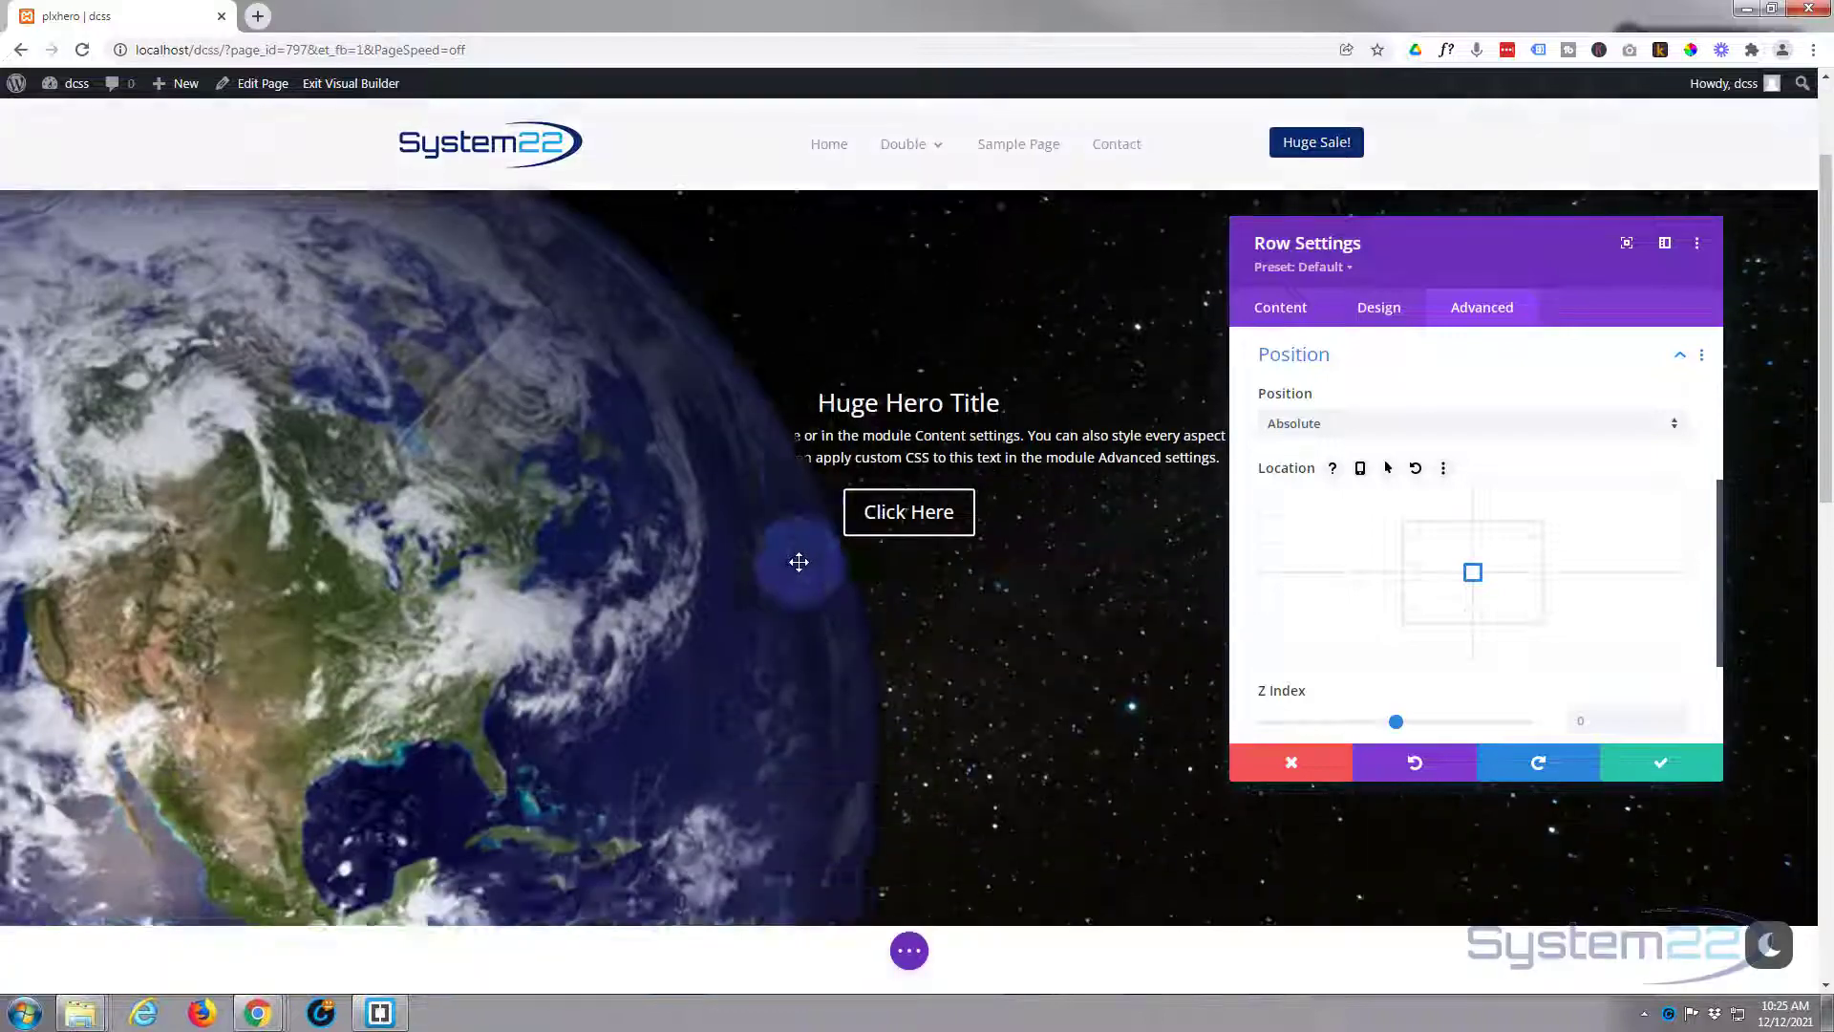
scroll(798, 564, up, 1)
scroll(797, 567, up, 1)
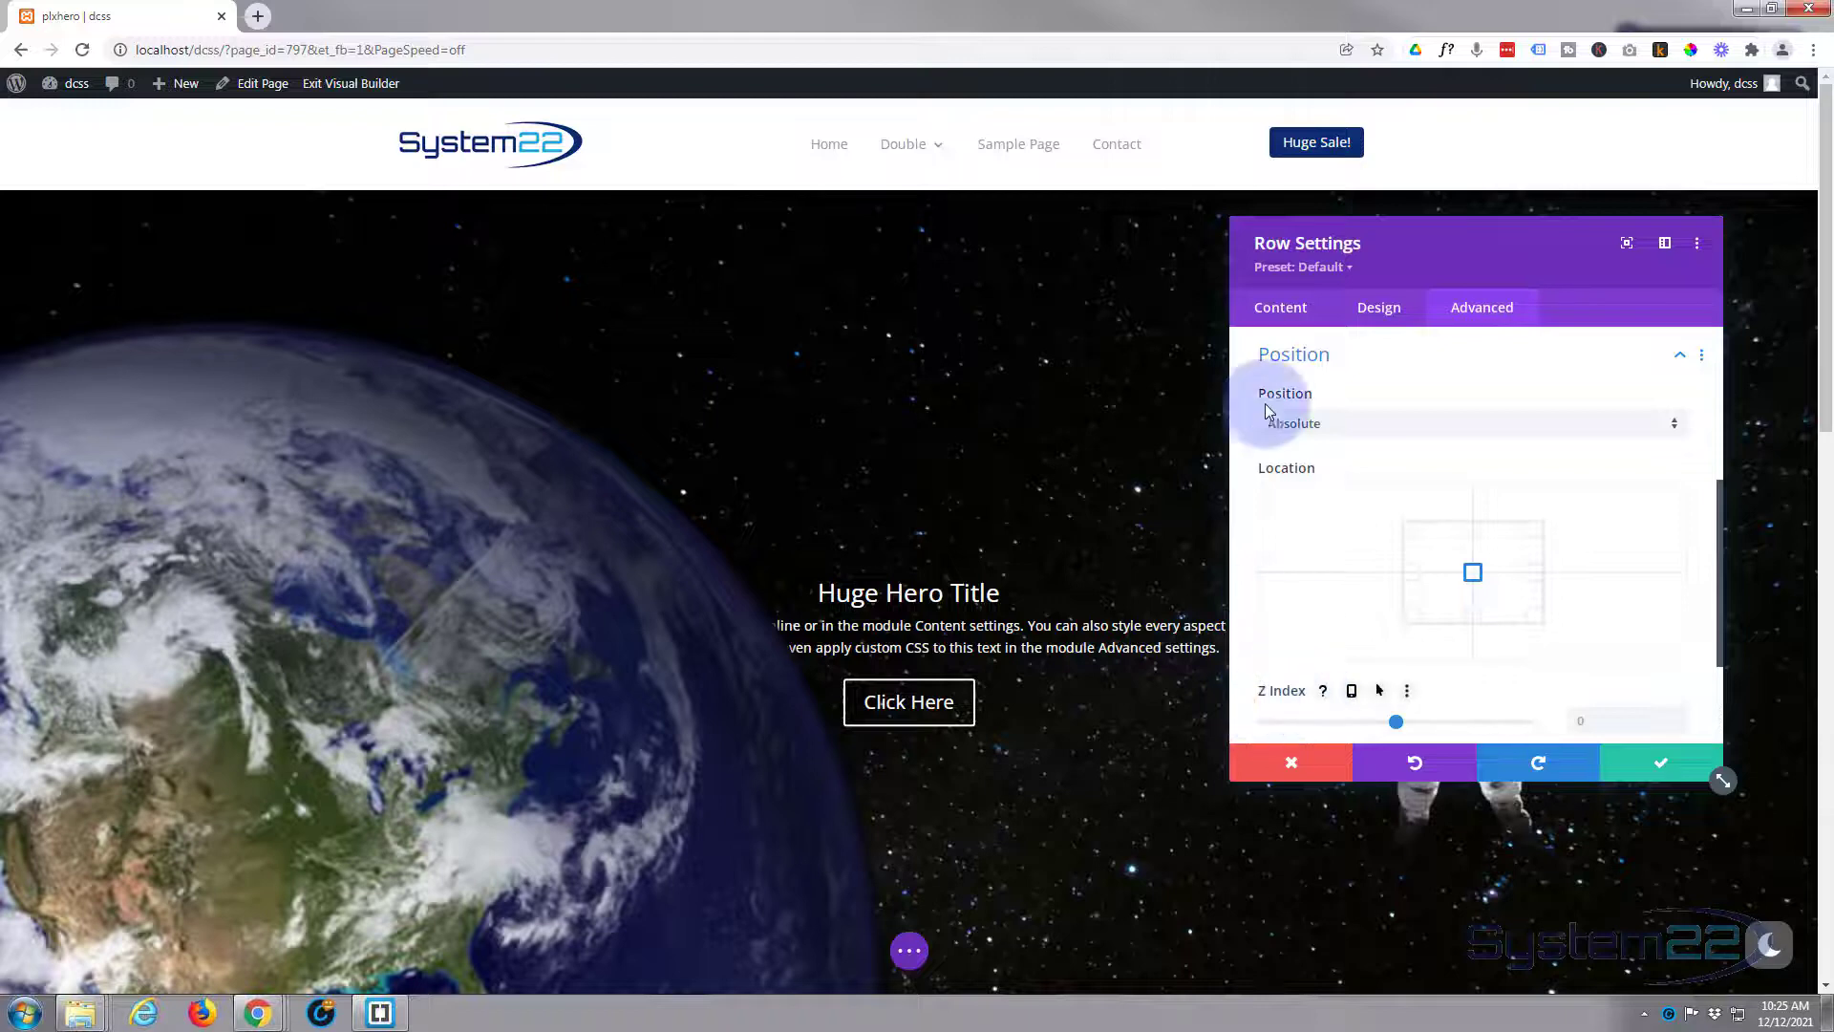
Set the call to action row's Z Index to 84 and check its layering over the earth and astronaut during scrolling.
scroll(1450, 368, down, 3)
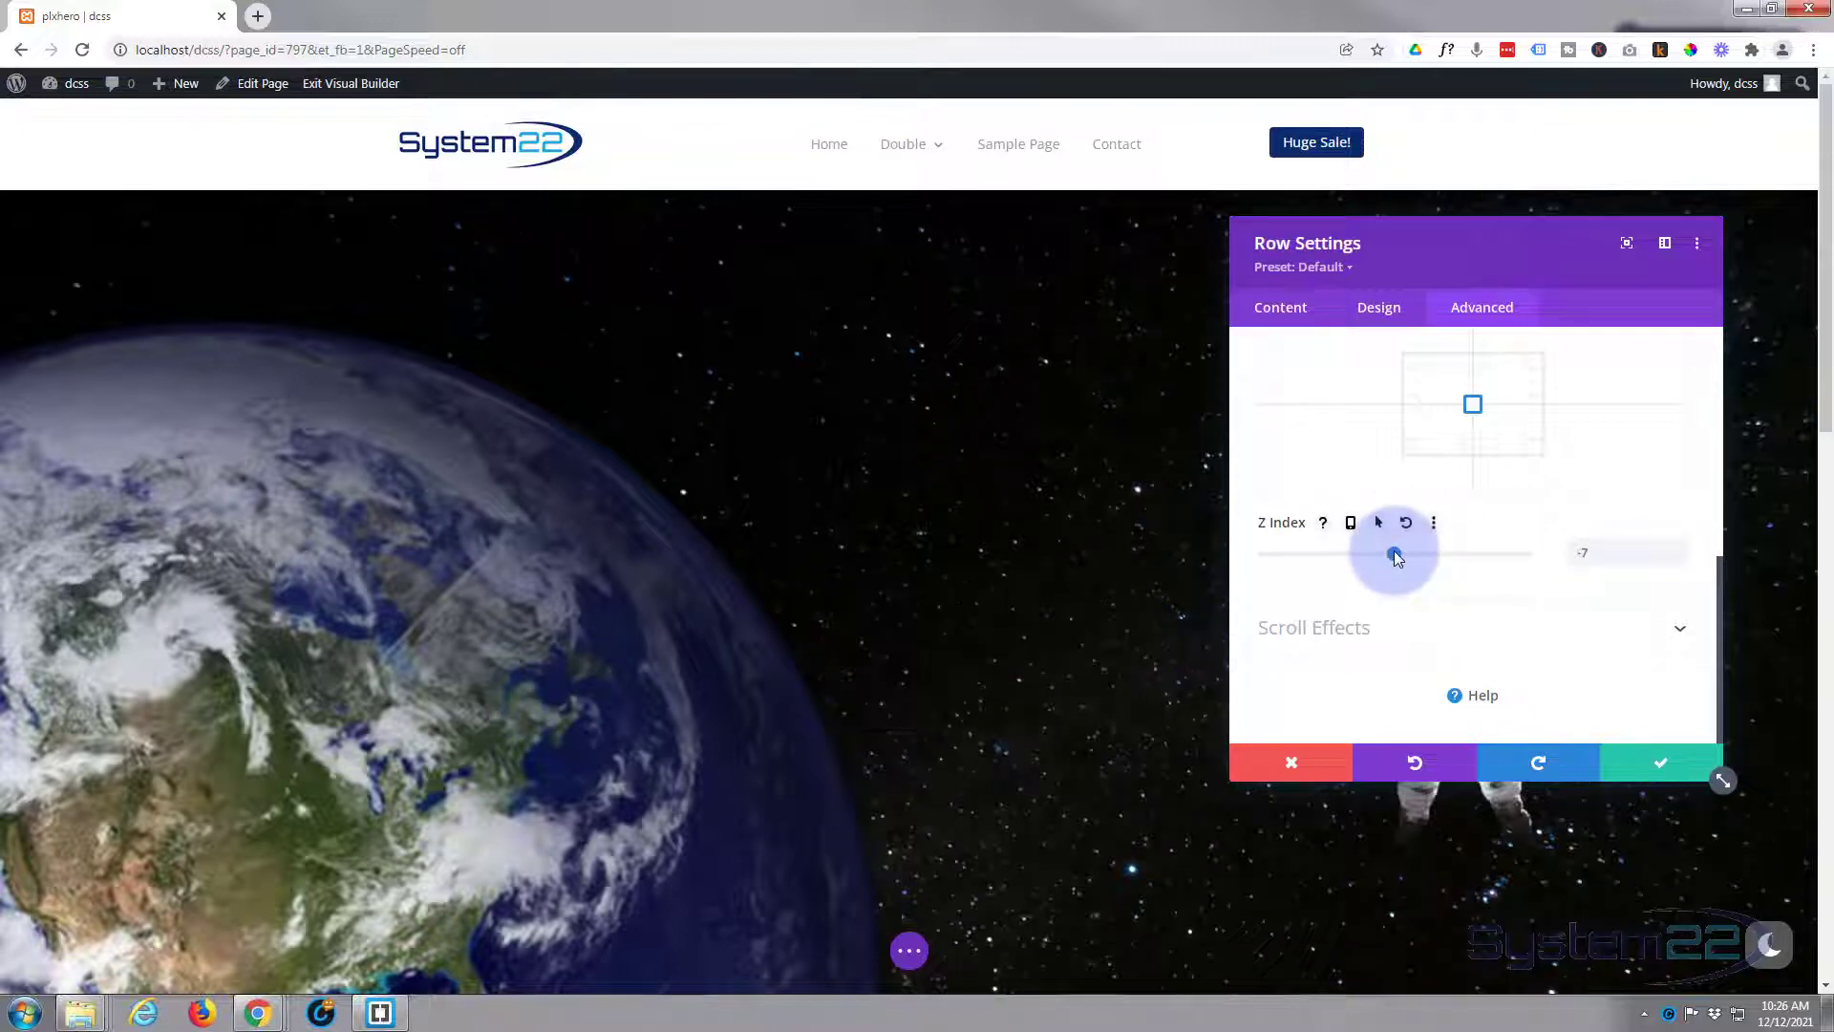
drag(1395, 554, 1420, 554)
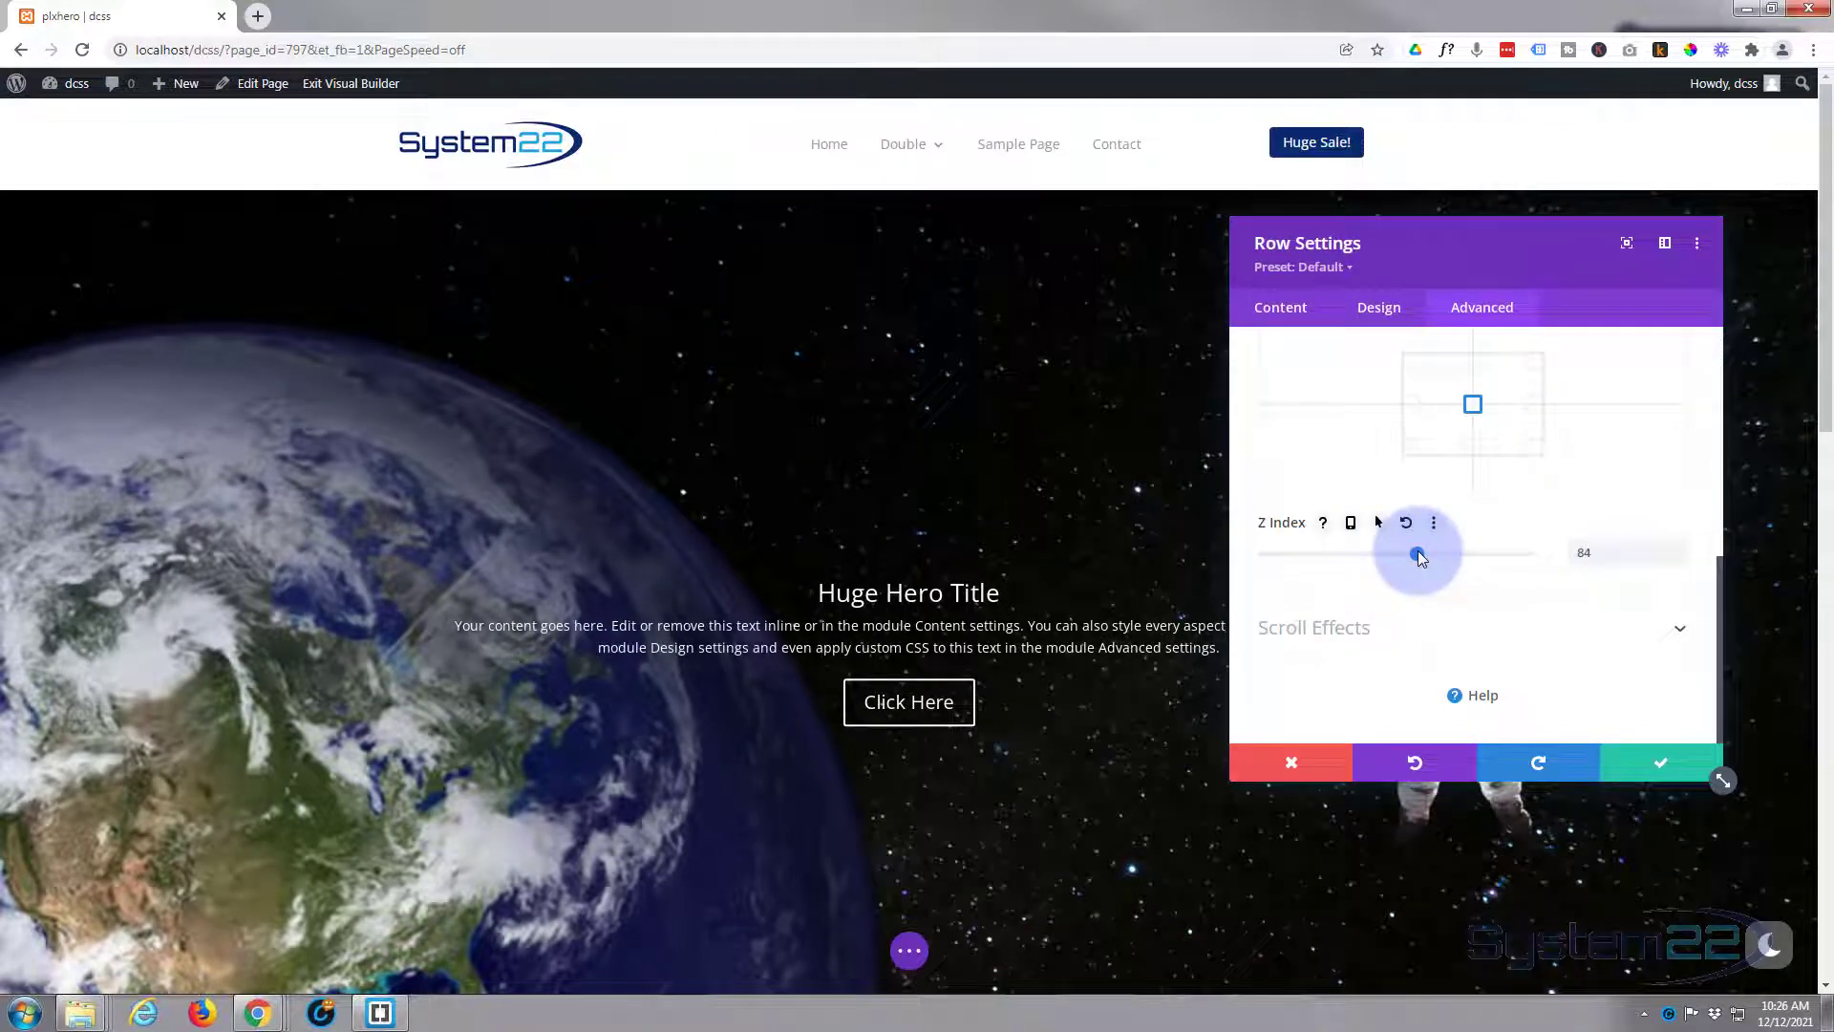
scroll(1121, 563, down, 4)
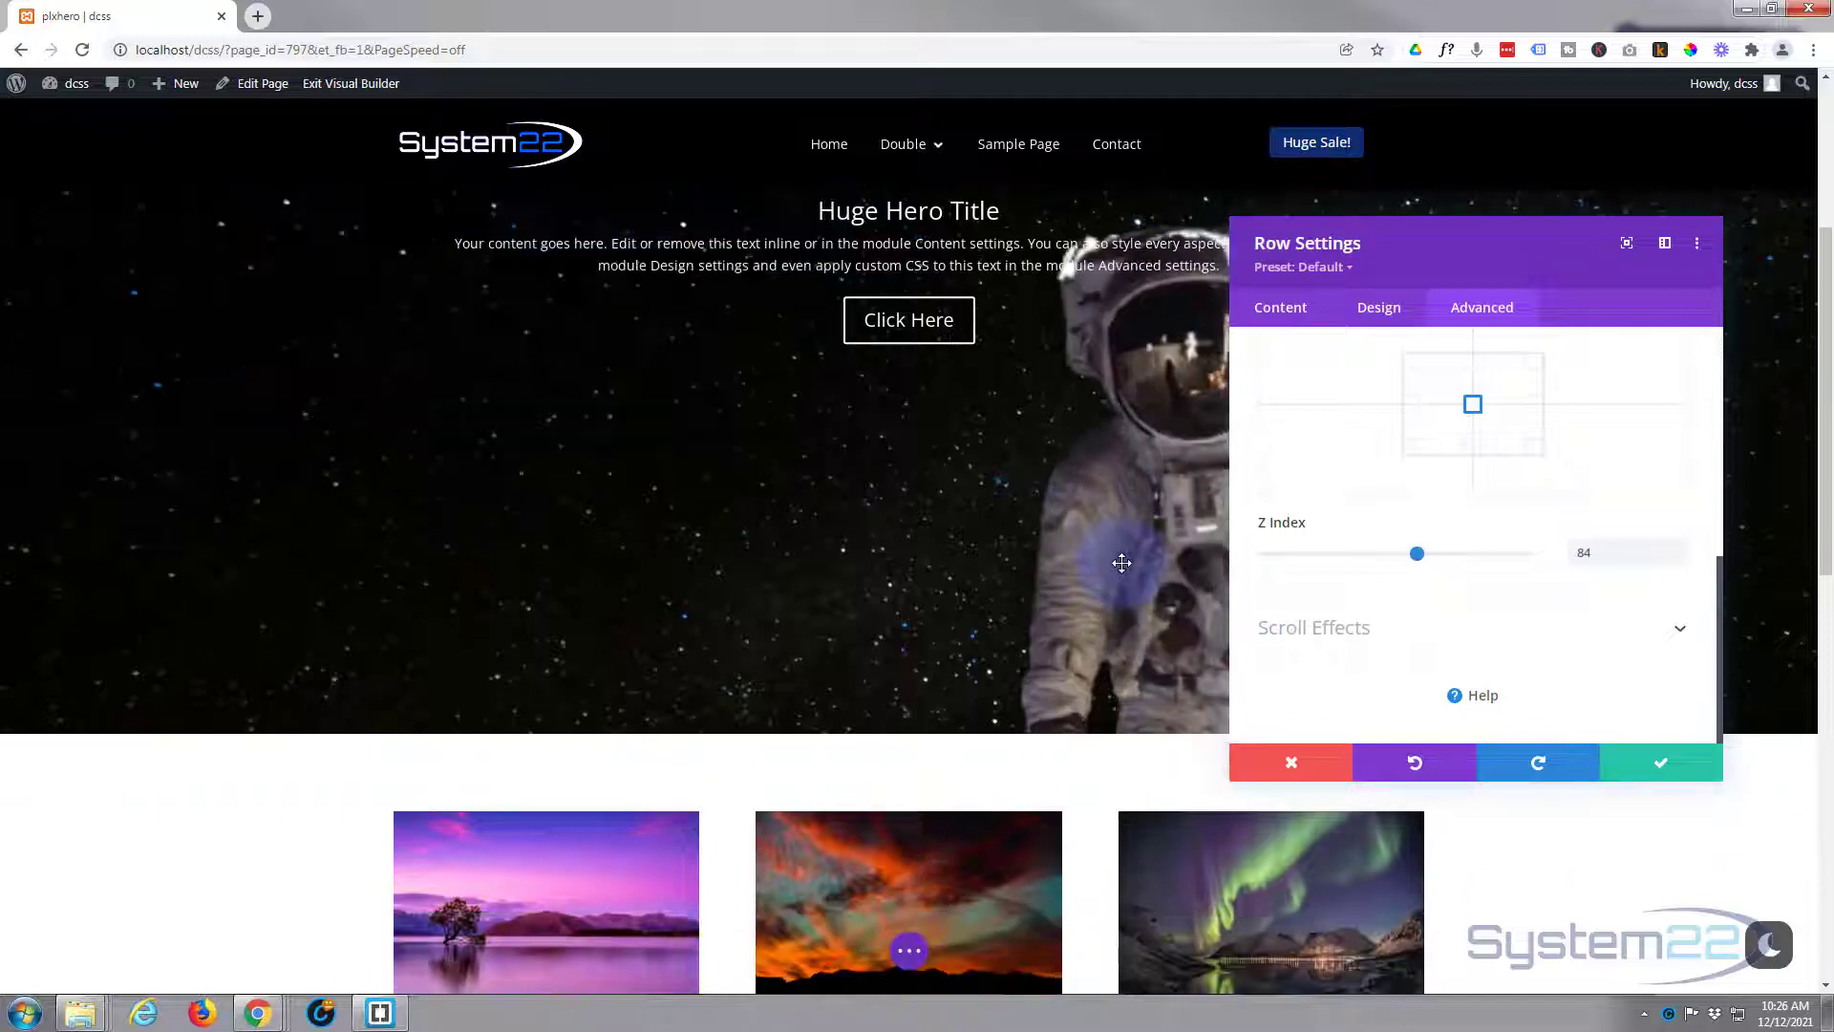
scroll(1121, 562, up, 4)
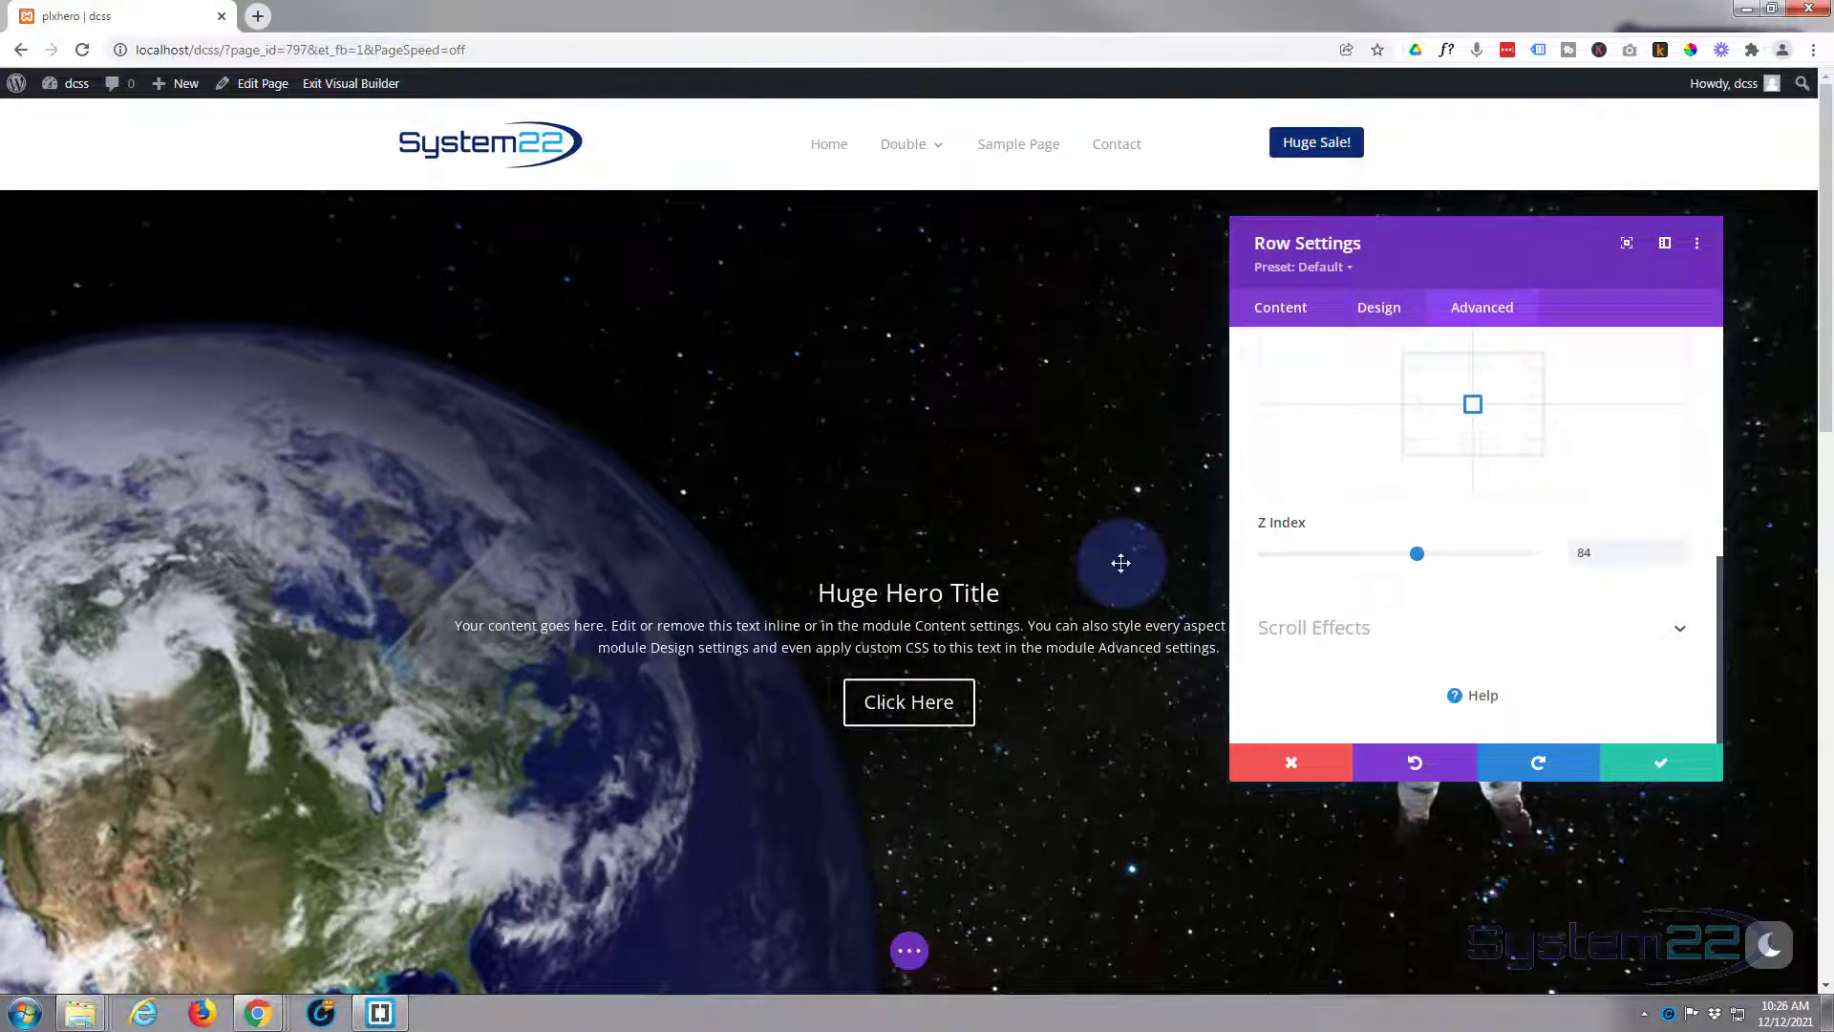
scroll(1121, 563, down, 7)
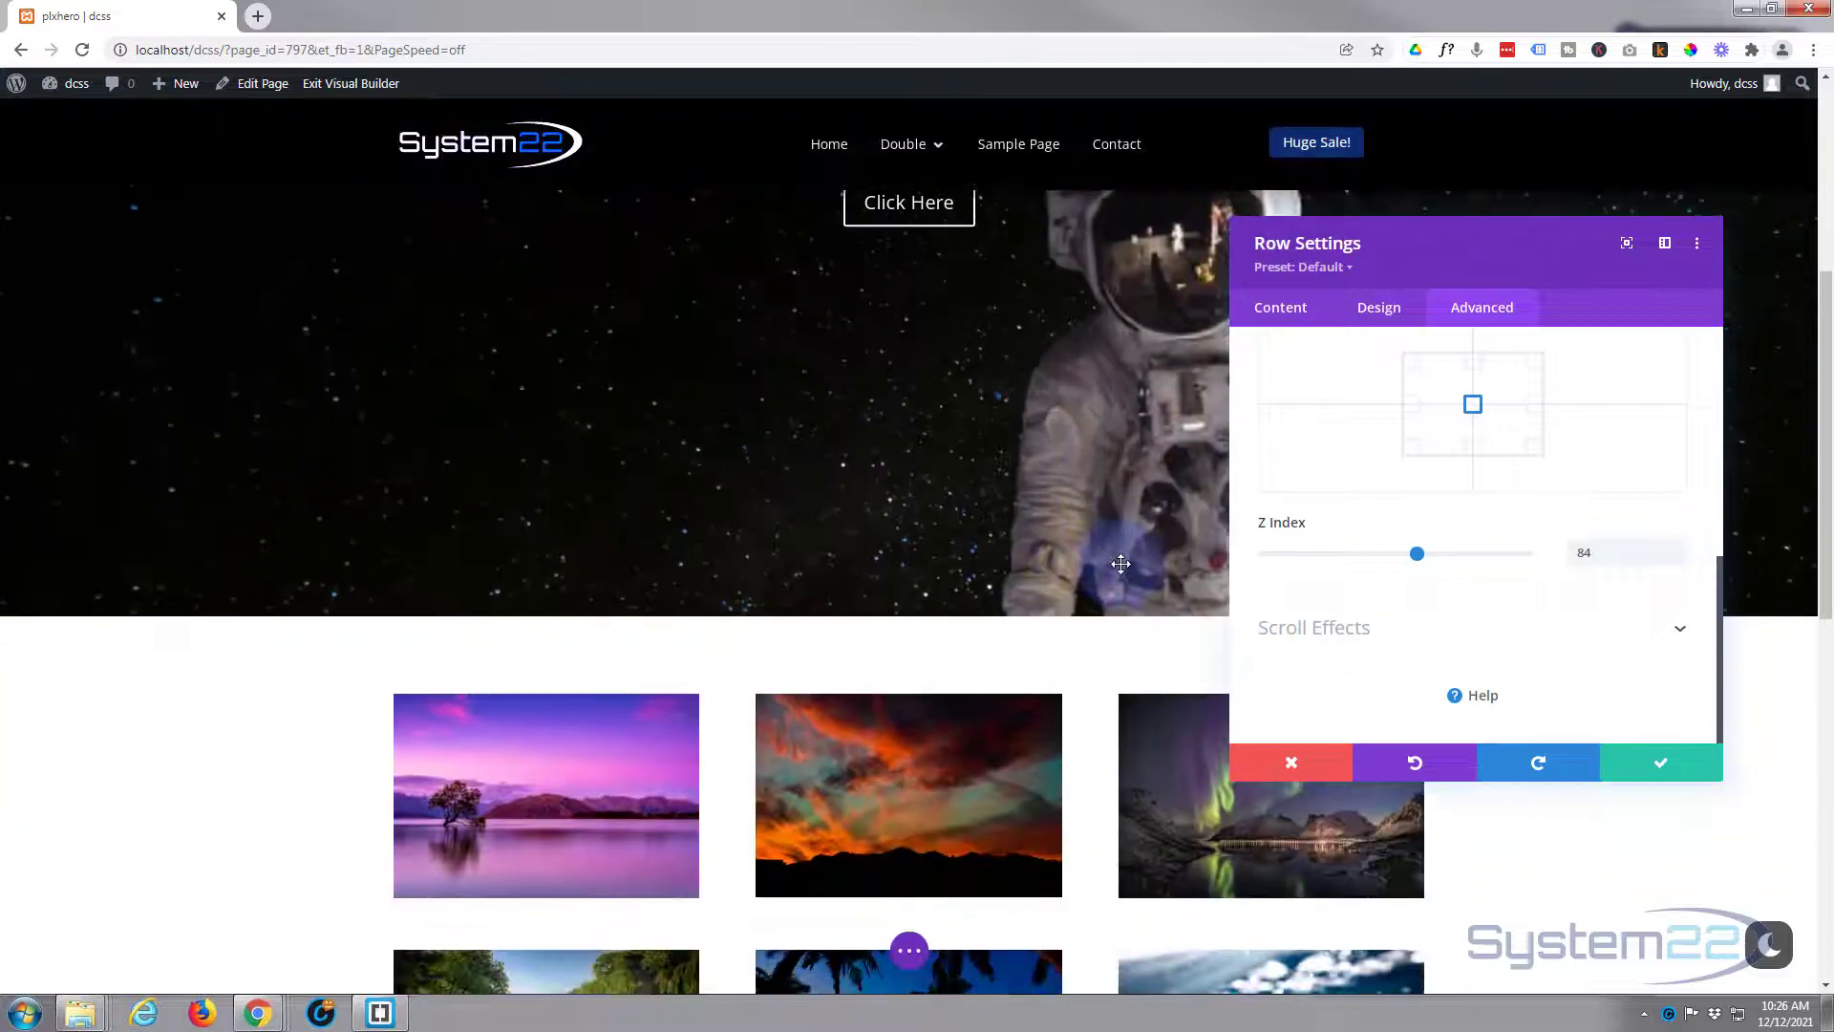
scroll(1121, 563, up, 3)
scroll(1122, 563, up, 4)
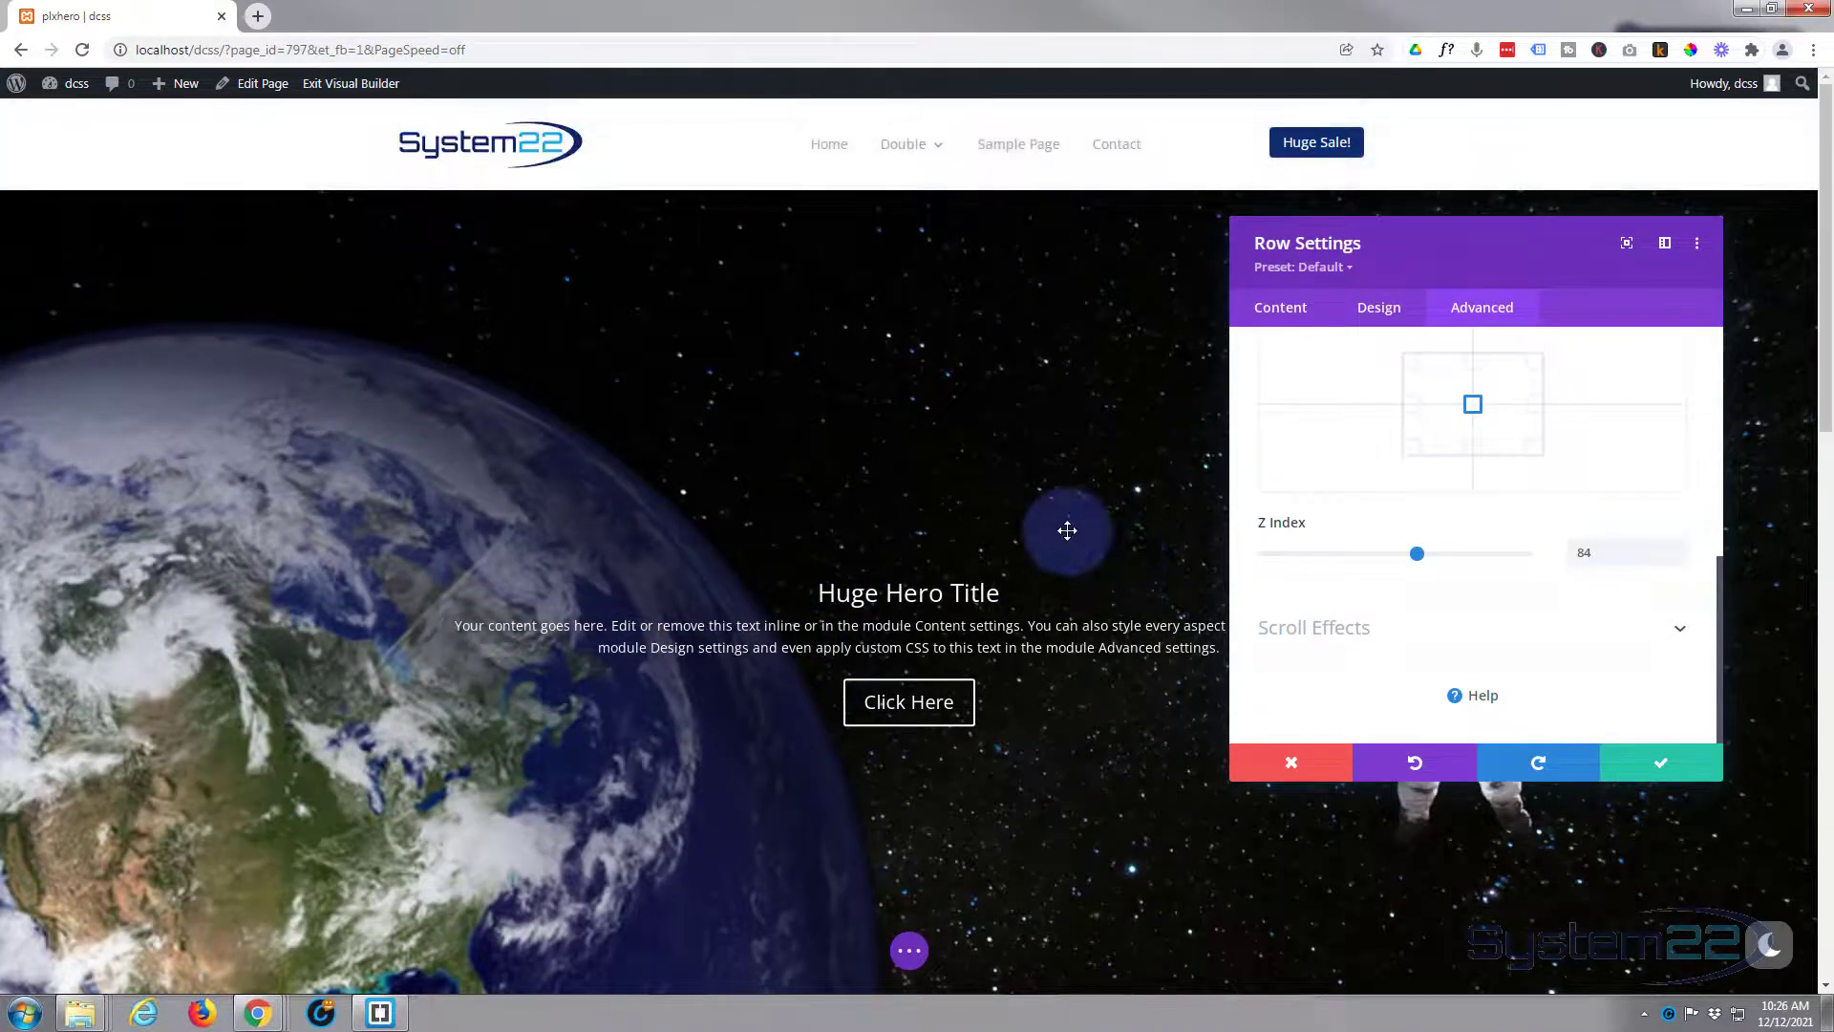
scroll(1067, 531, down, 5)
scroll(1067, 531, up, 5)
Preview the row's responsive position in the tablet and phone views and open the row's content settings.
scroll(1494, 647, up, 3)
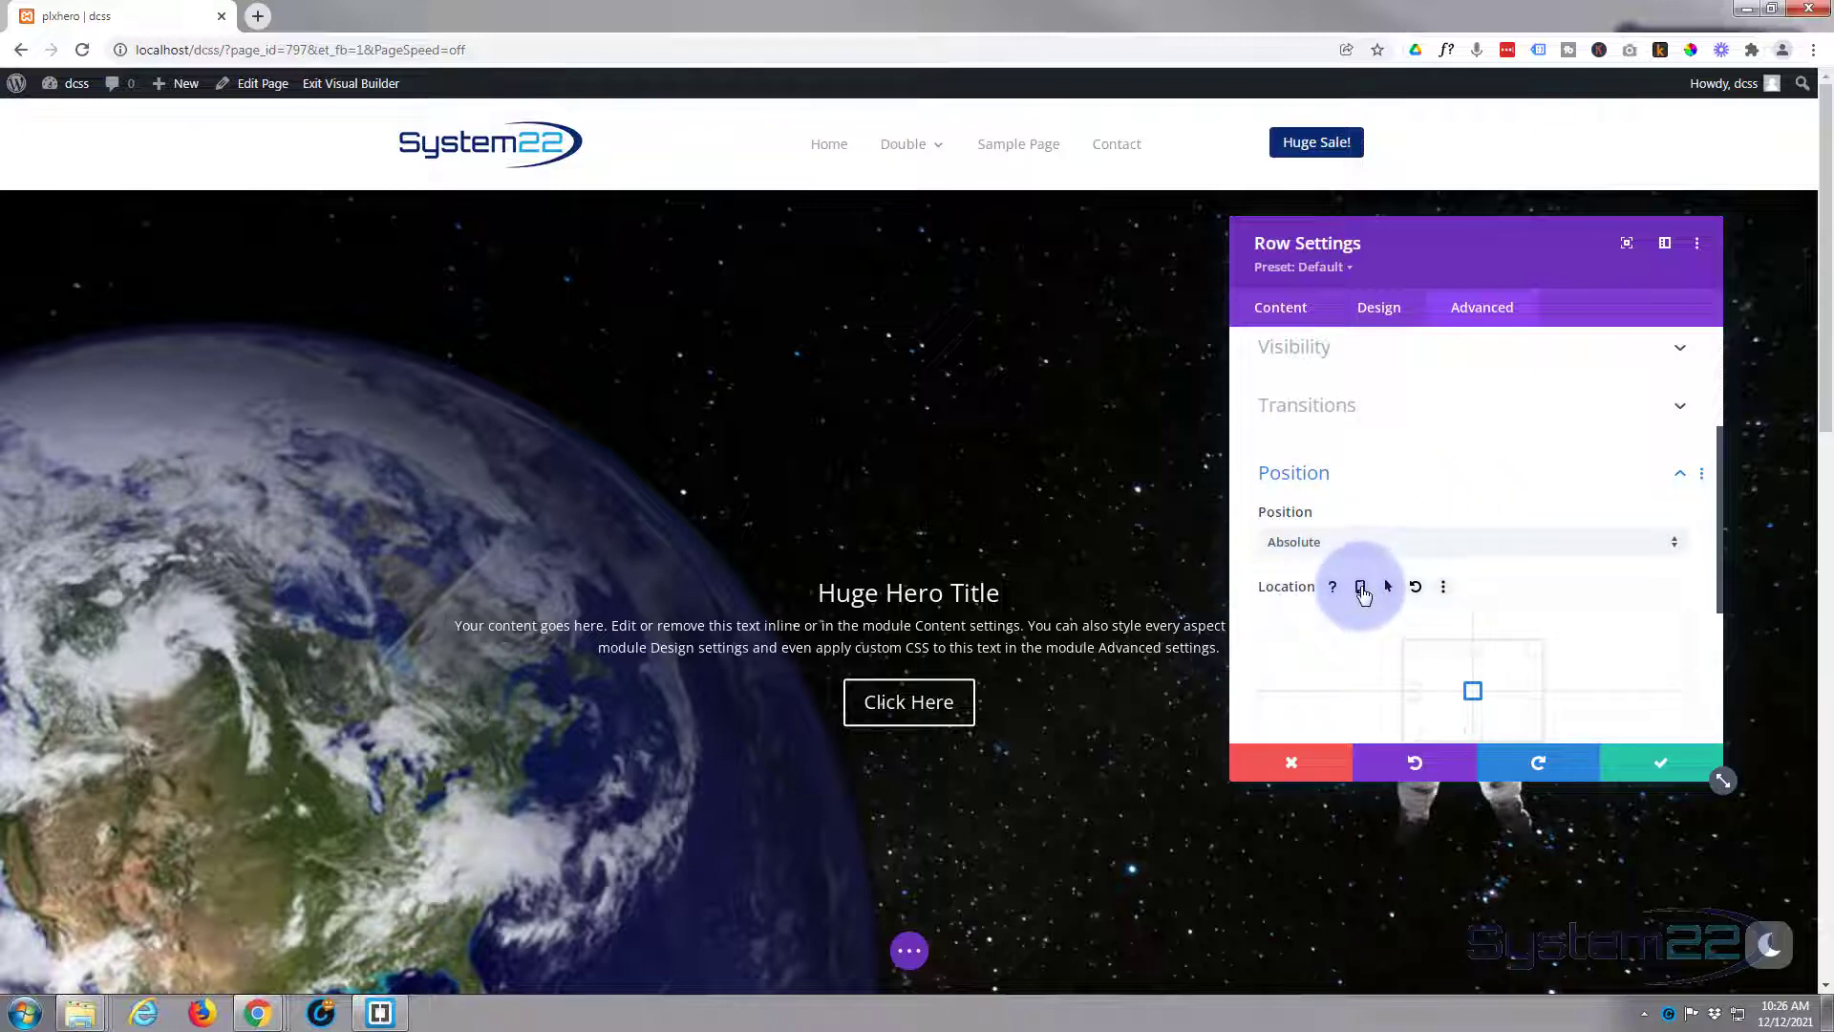
click(1362, 589)
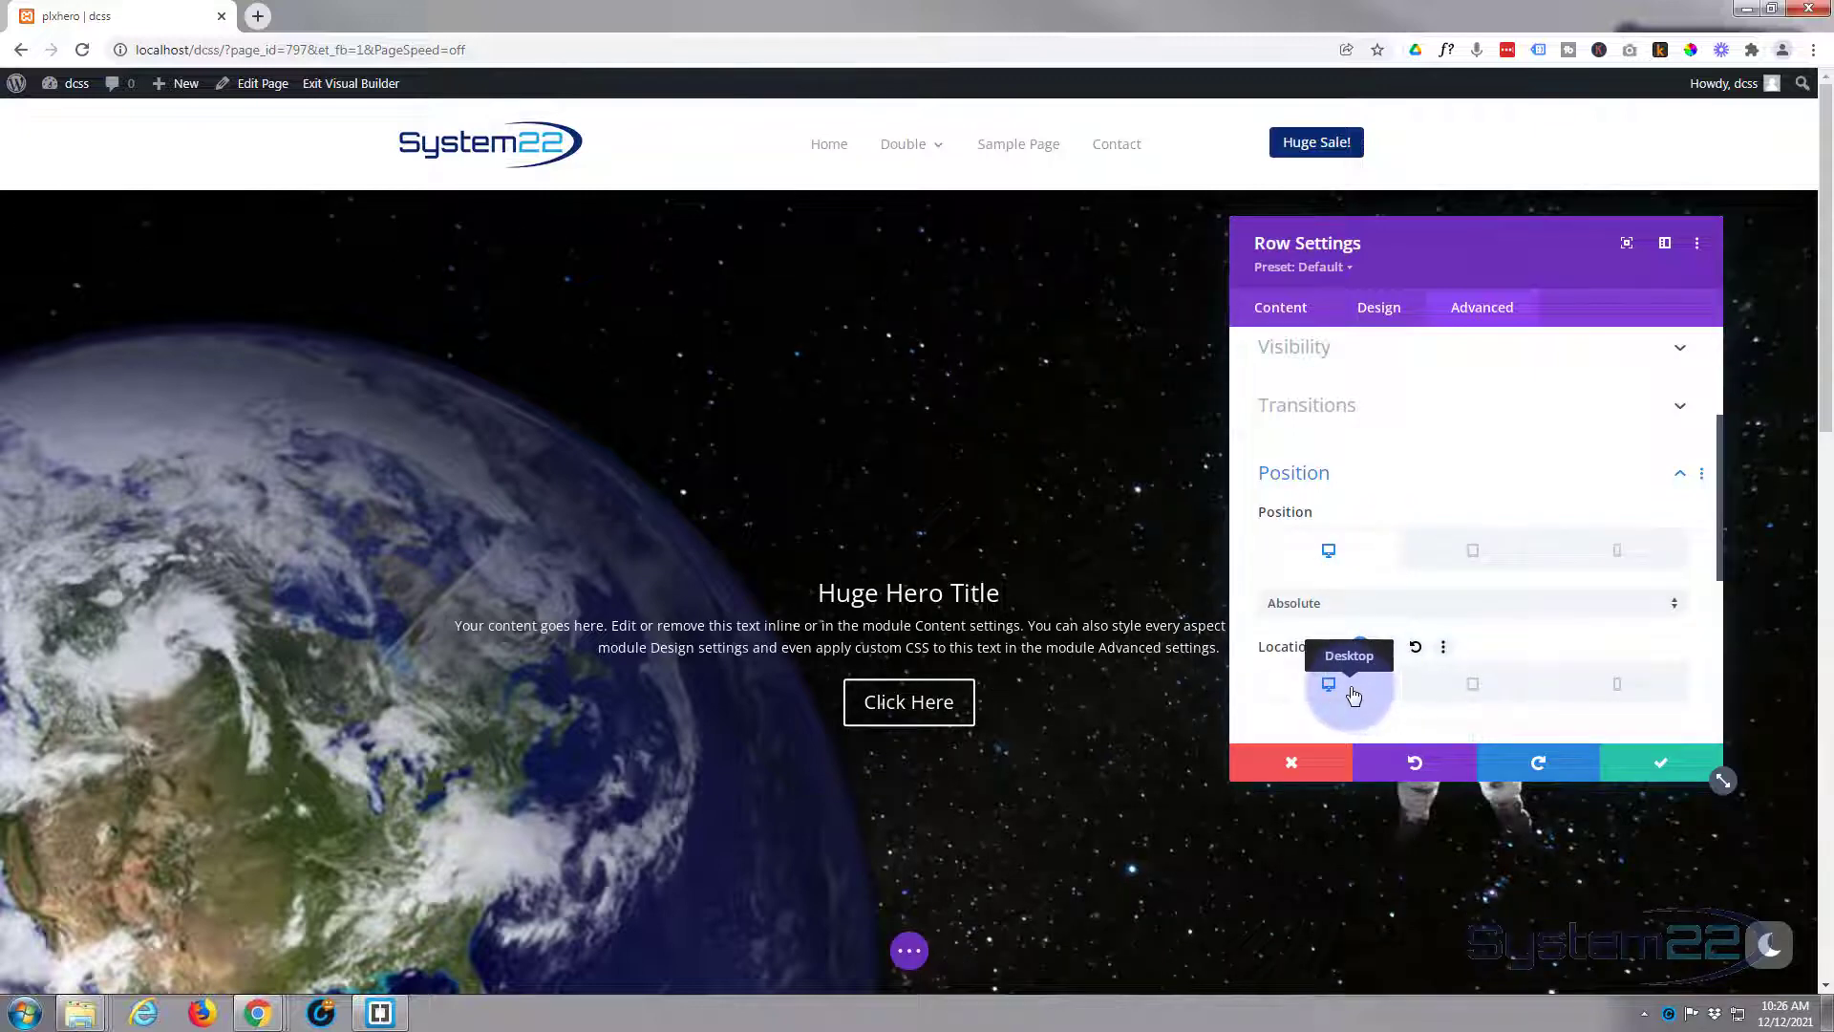
click(1476, 684)
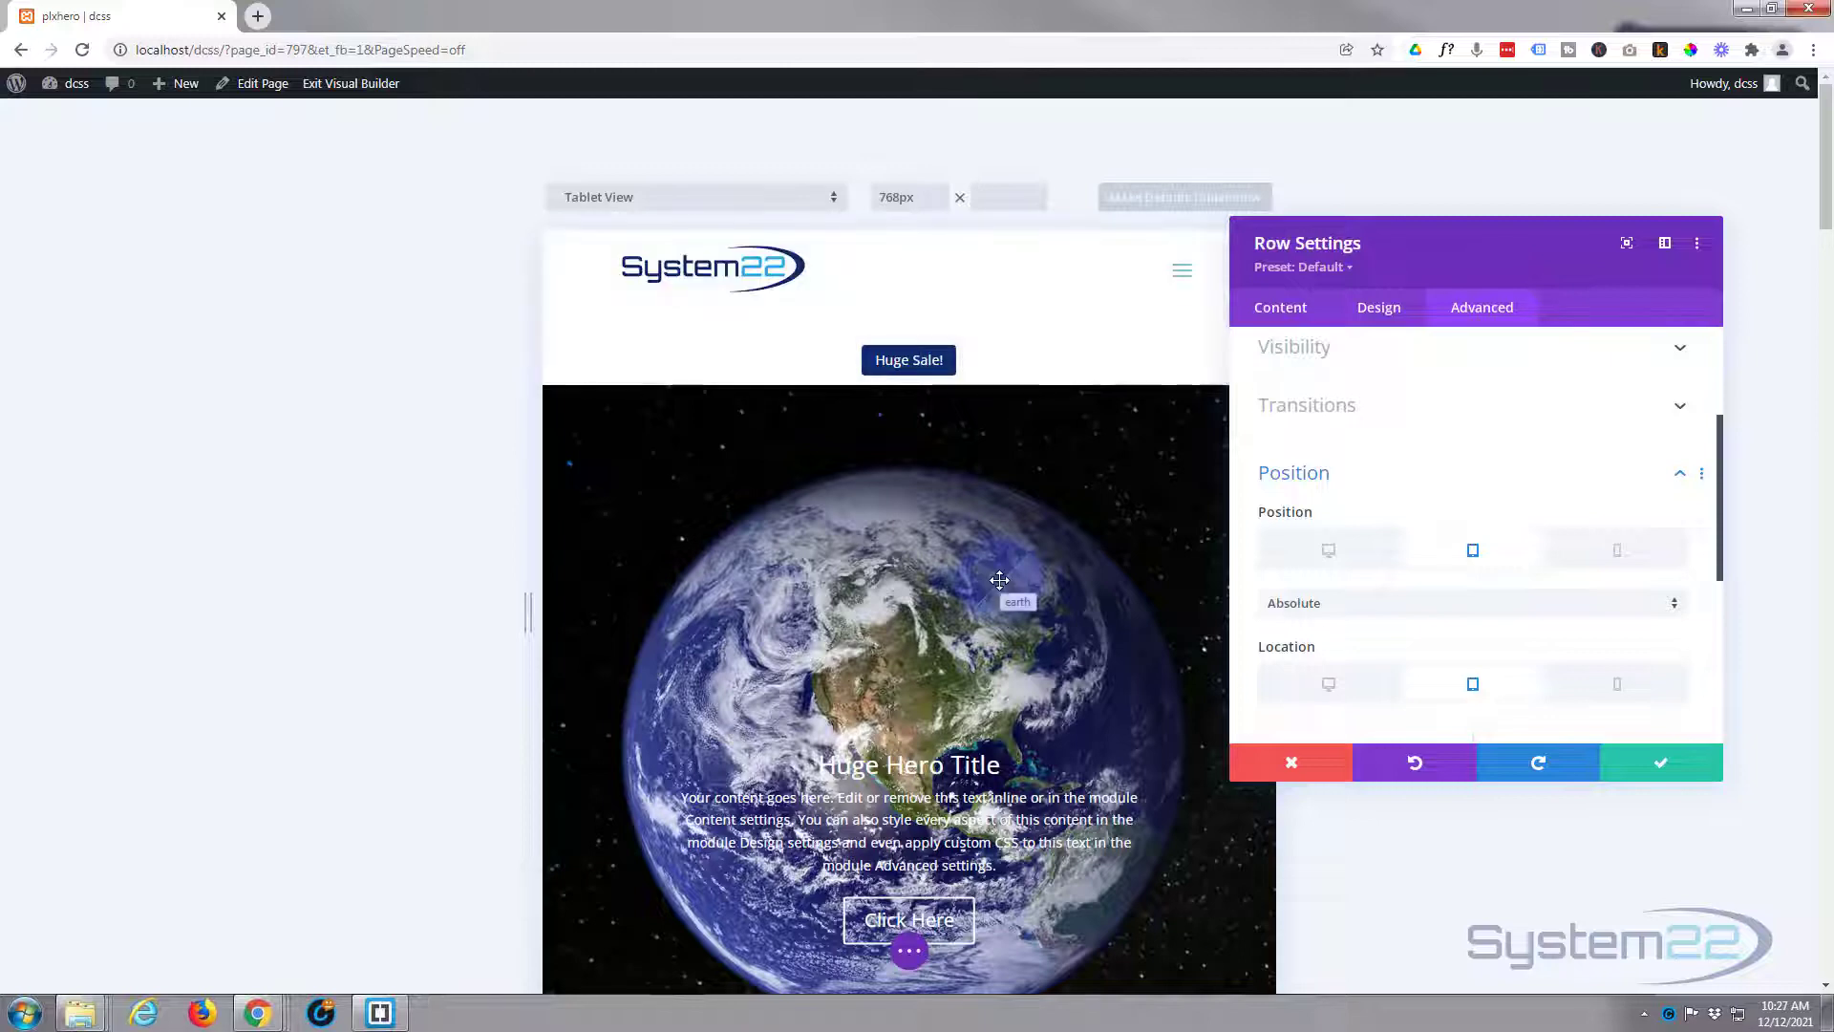
click(1294, 605)
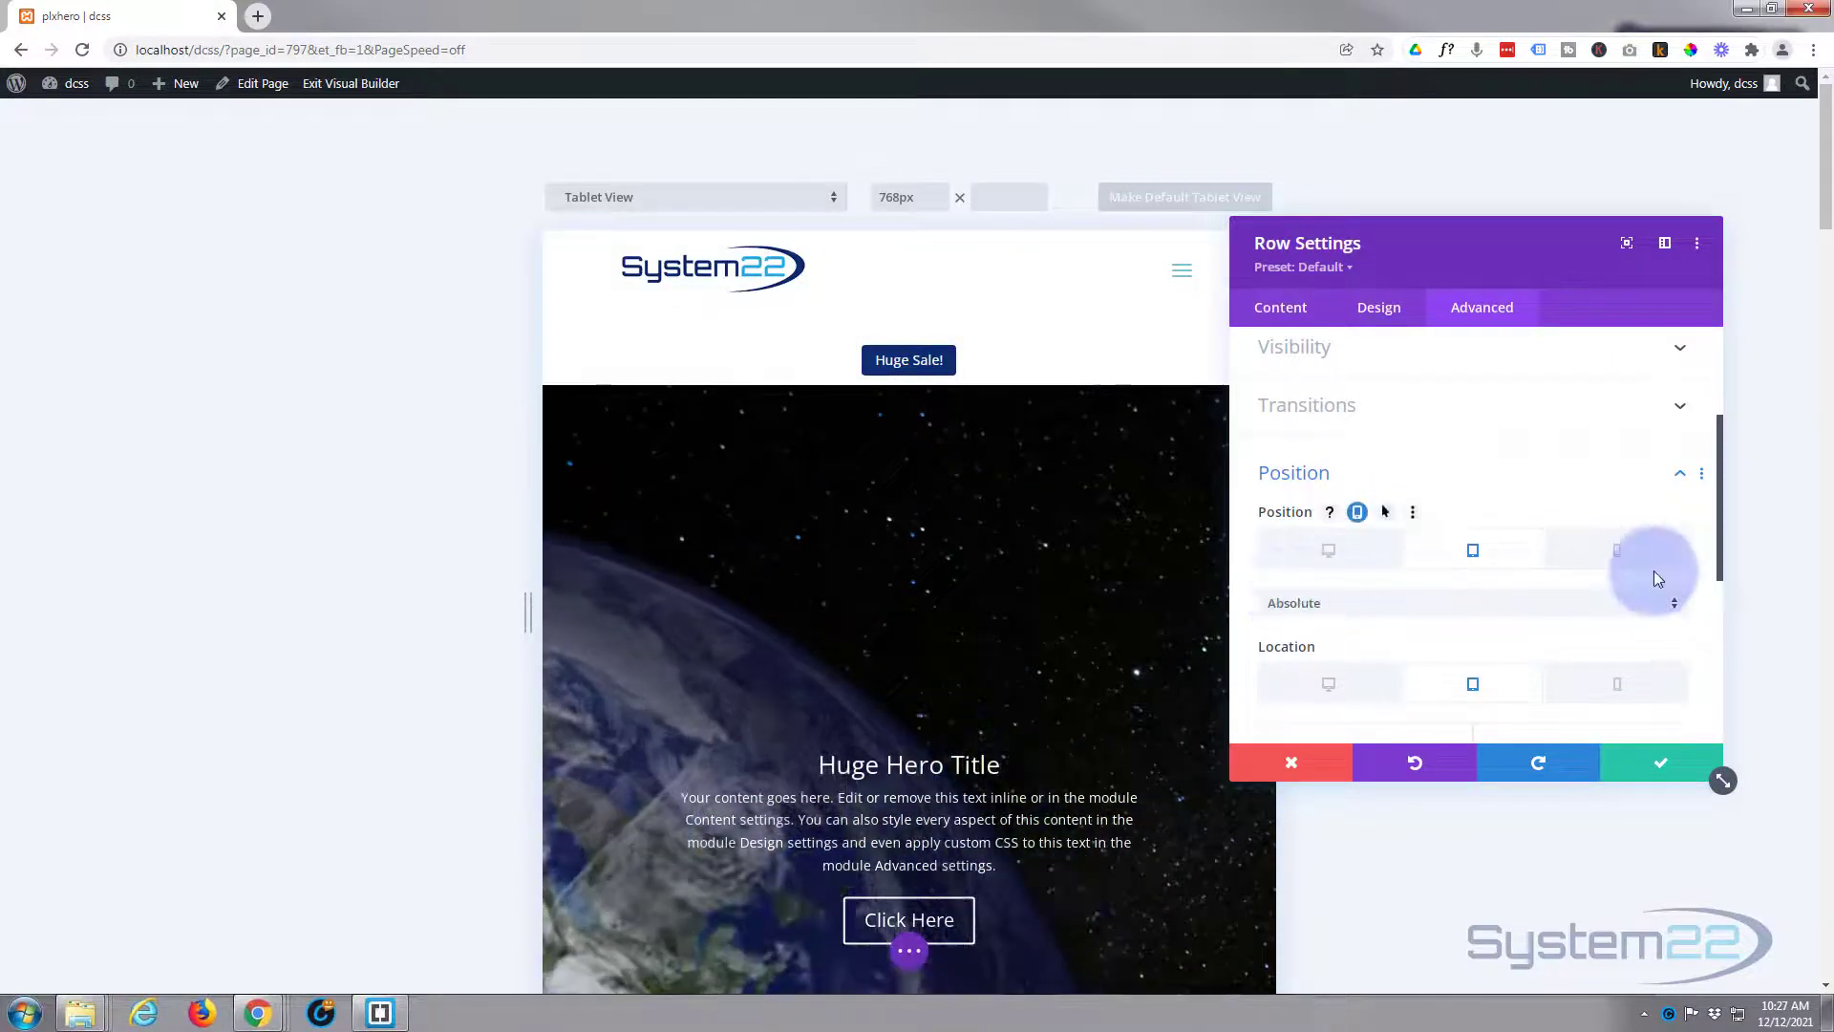
click(1637, 557)
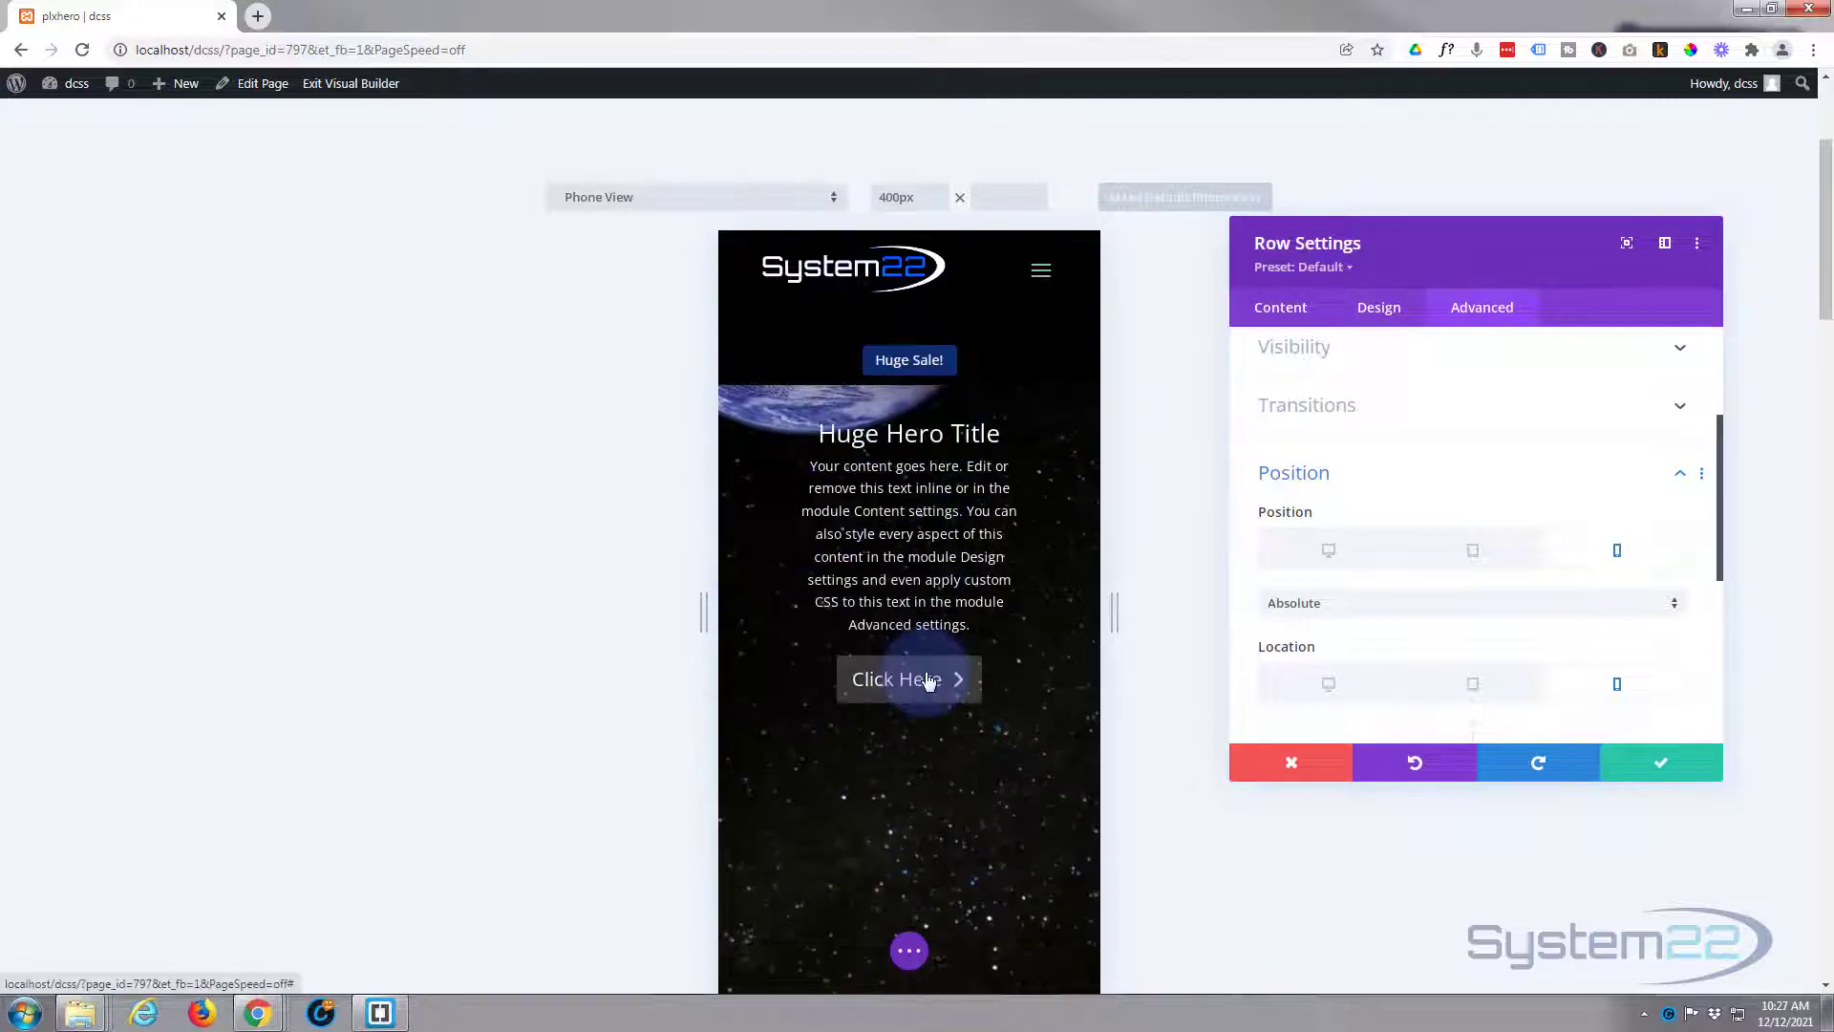
click(1276, 310)
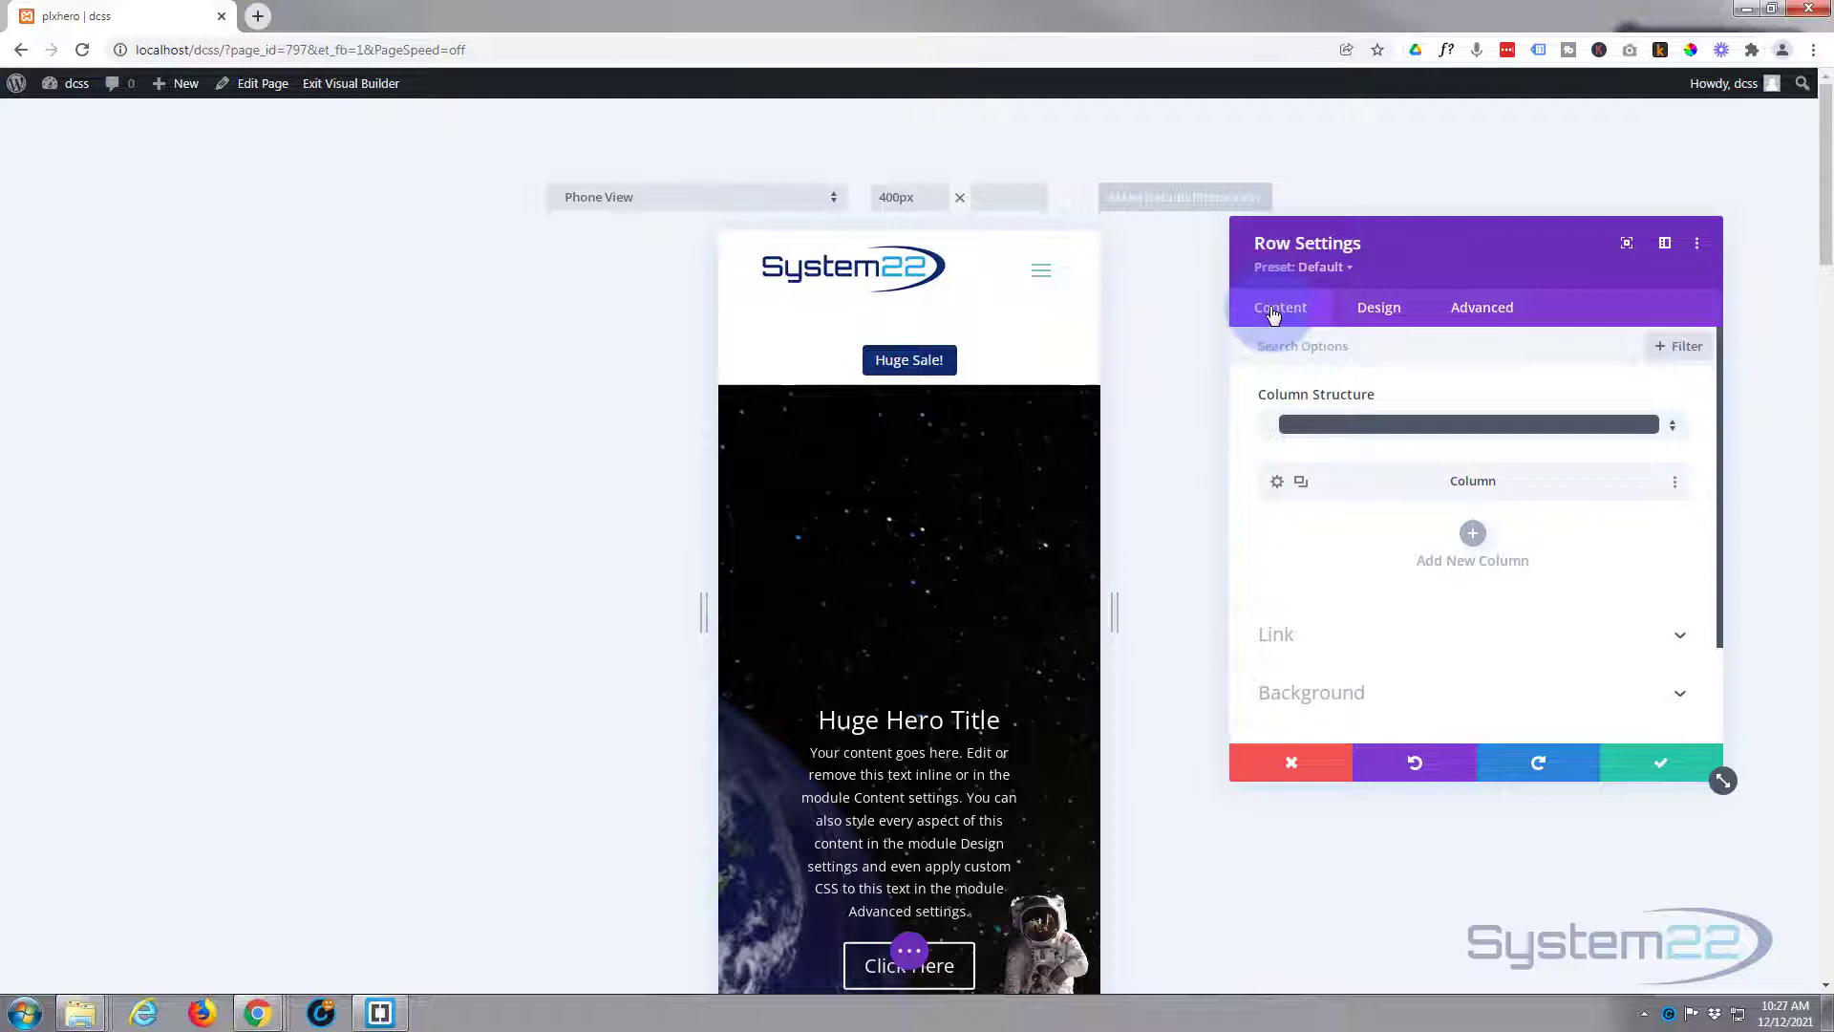
Enable responsive backgrounds for the call to action row and set its phone background to black at 0.3 opacity, rgba(0,0,0,0.3).
scroll(1331, 474, down, 2)
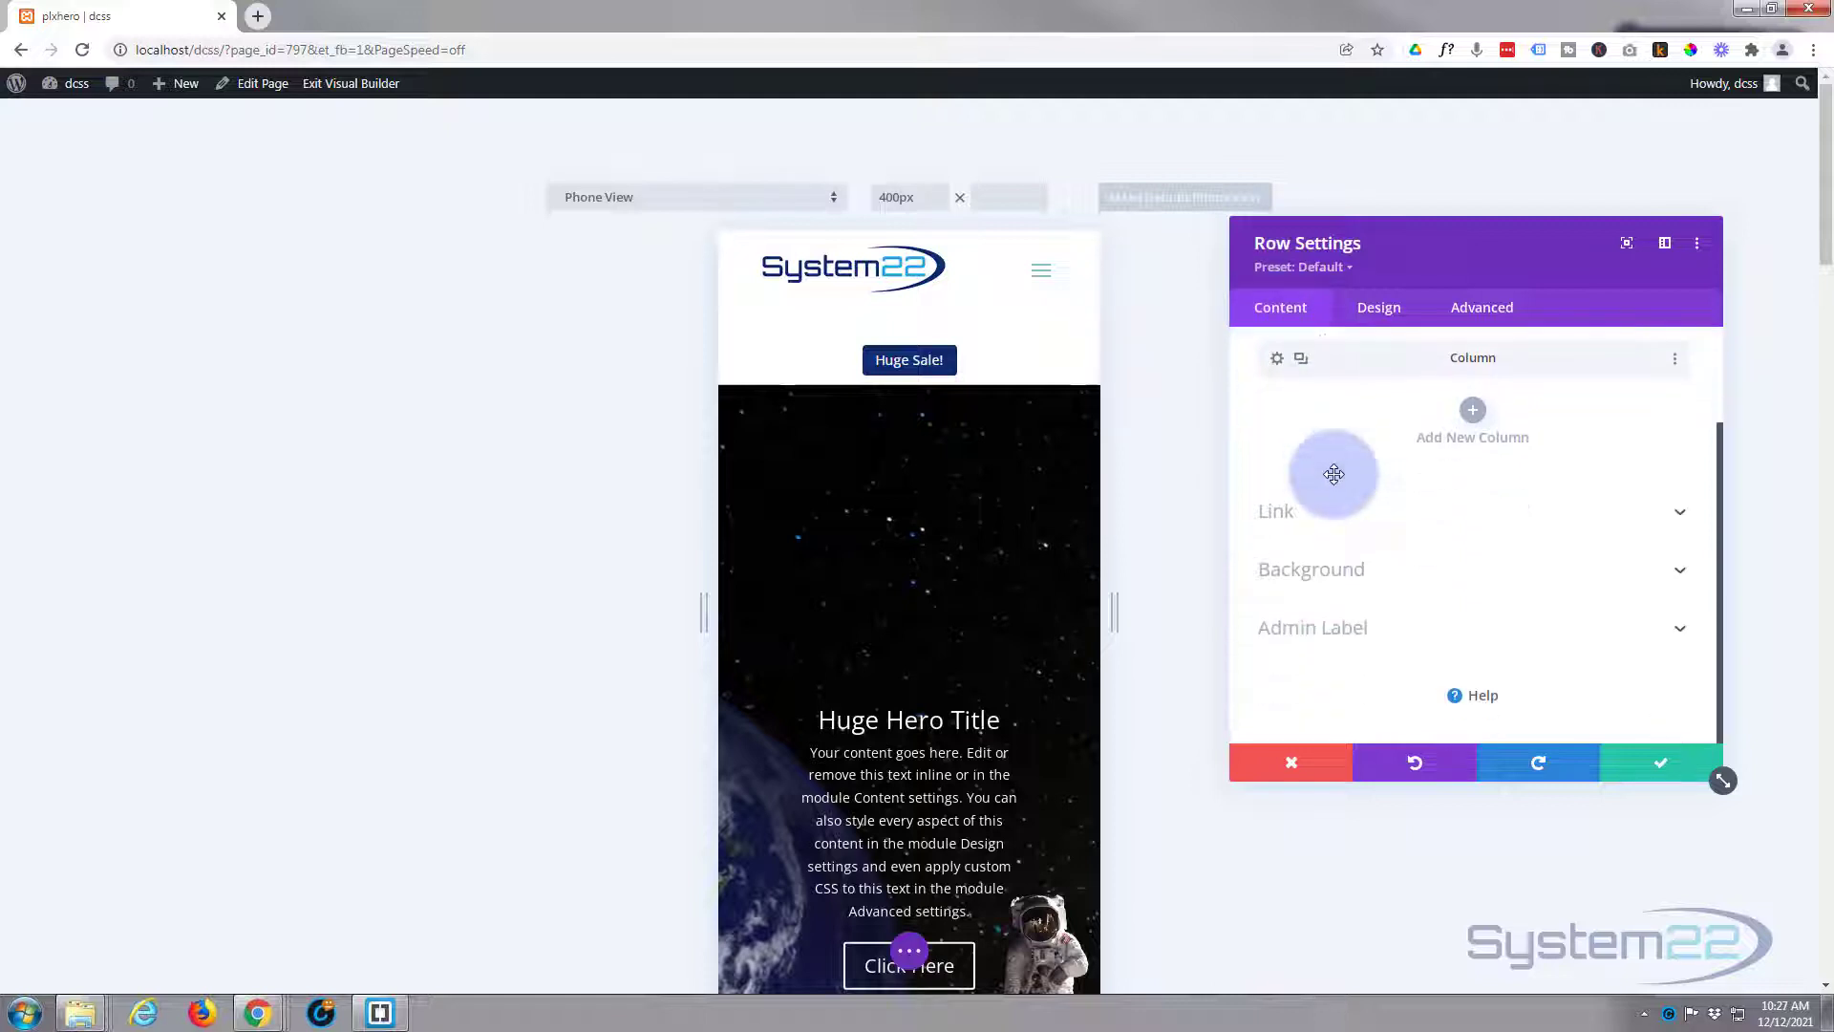
click(1402, 574)
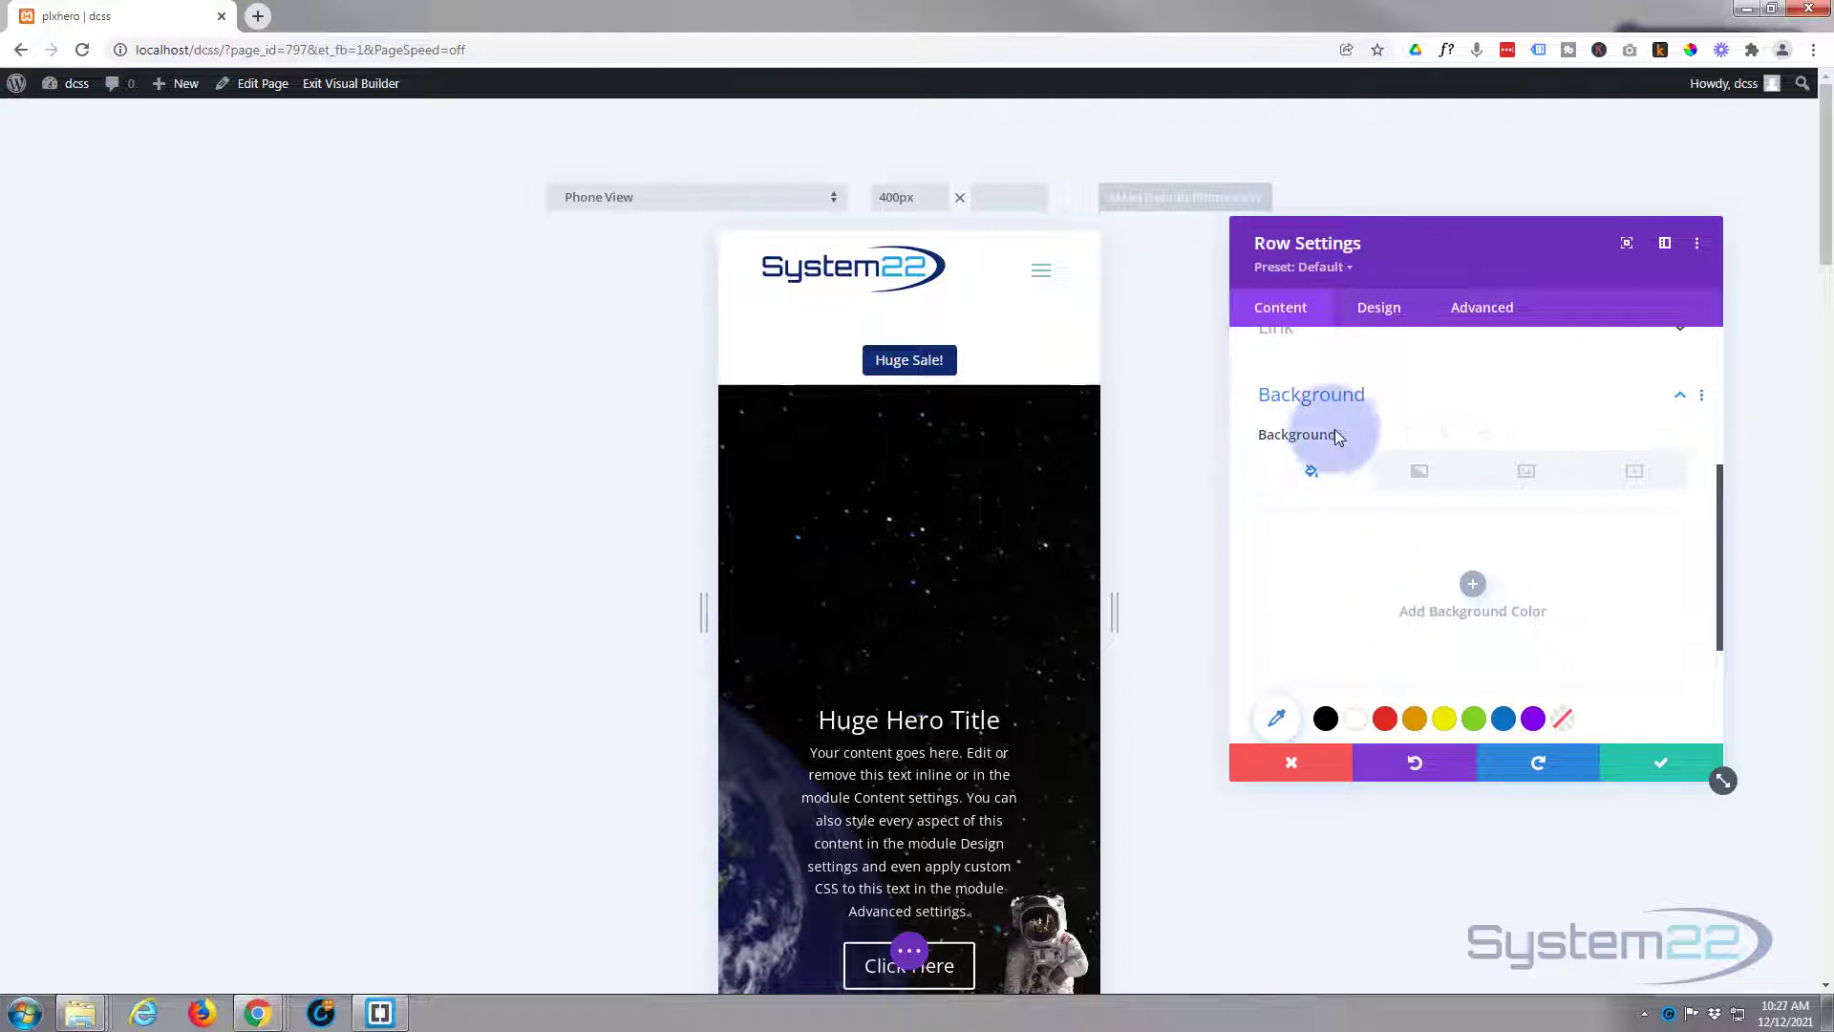
click(1381, 435)
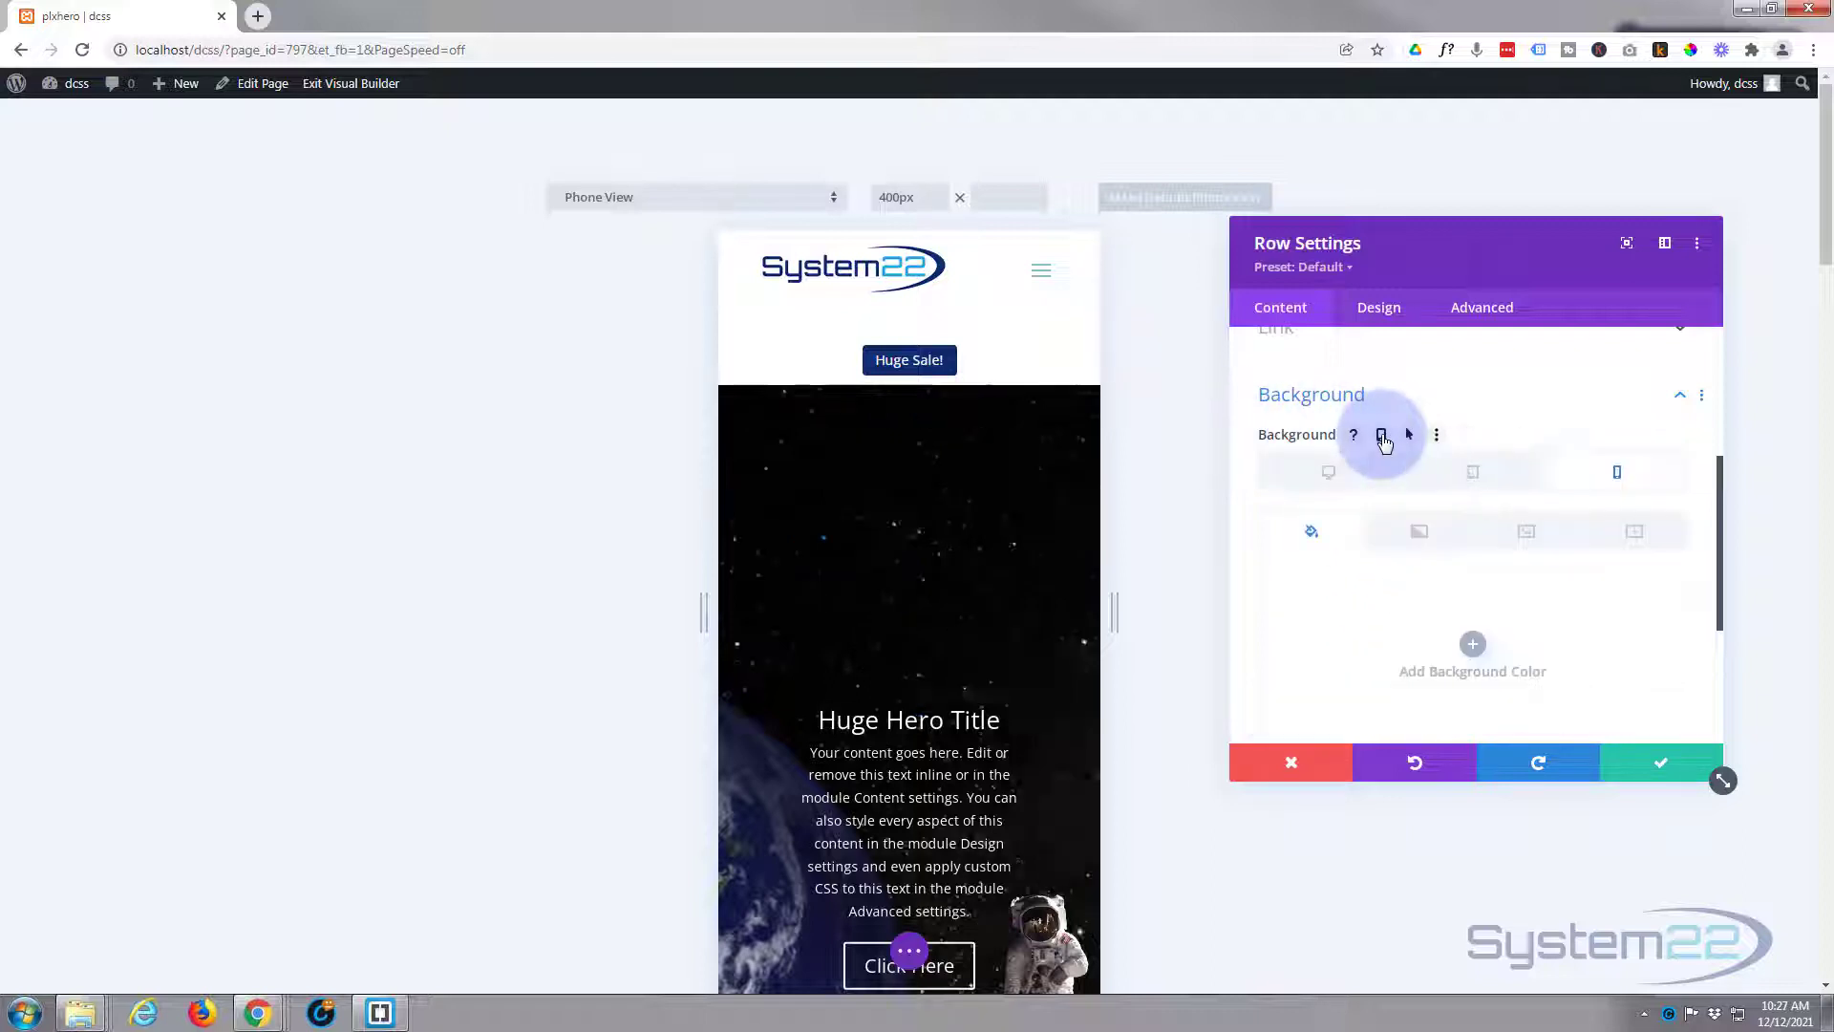
click(1637, 482)
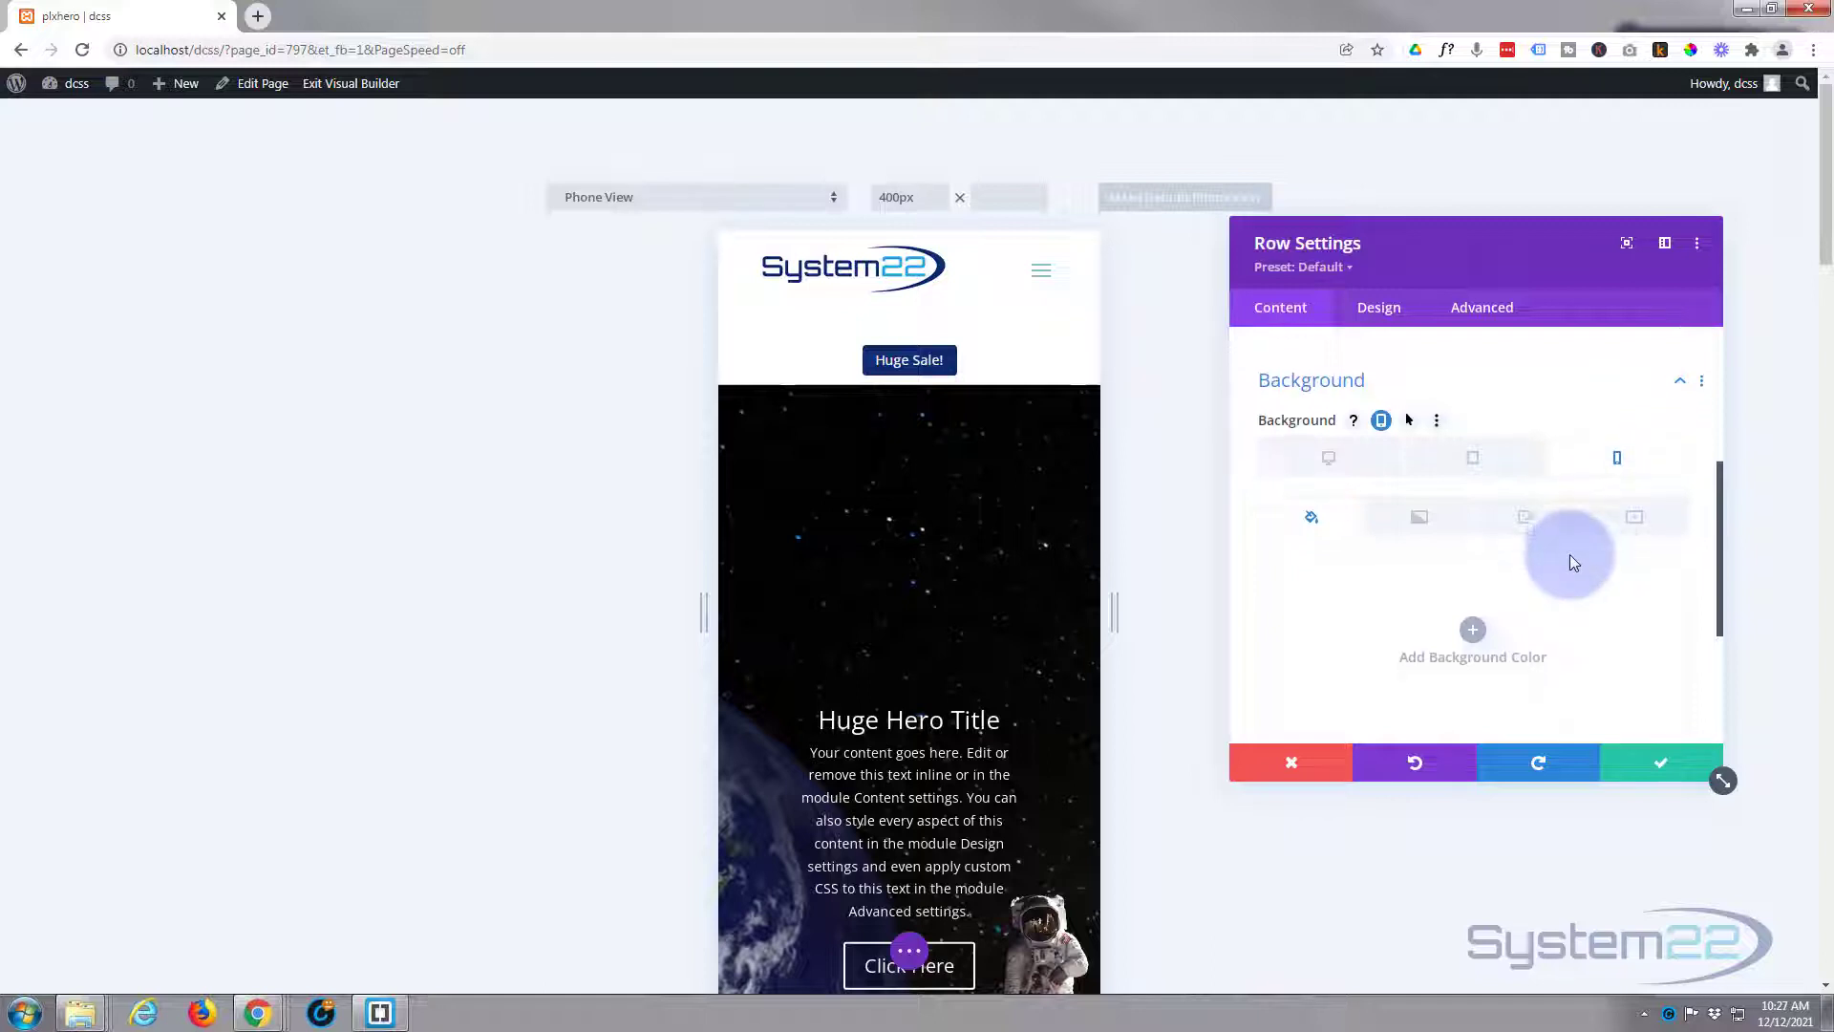
scroll(1547, 559, down, 2)
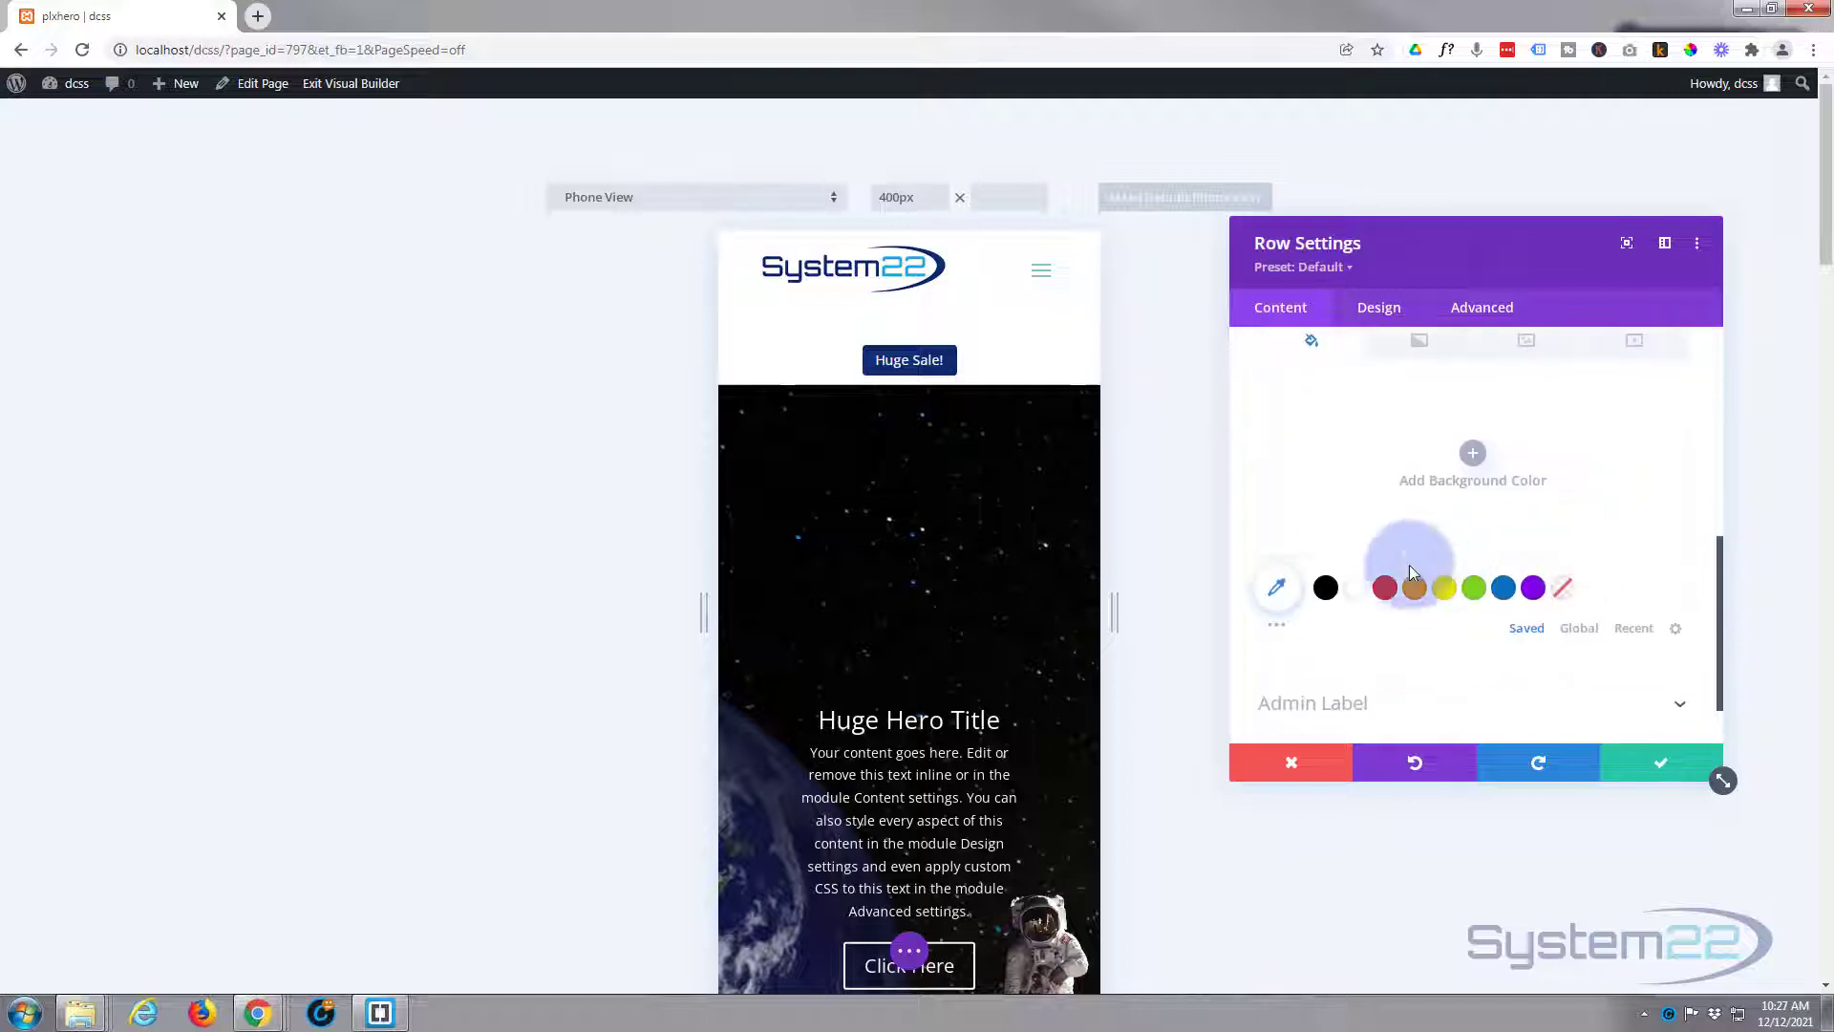
click(1325, 591)
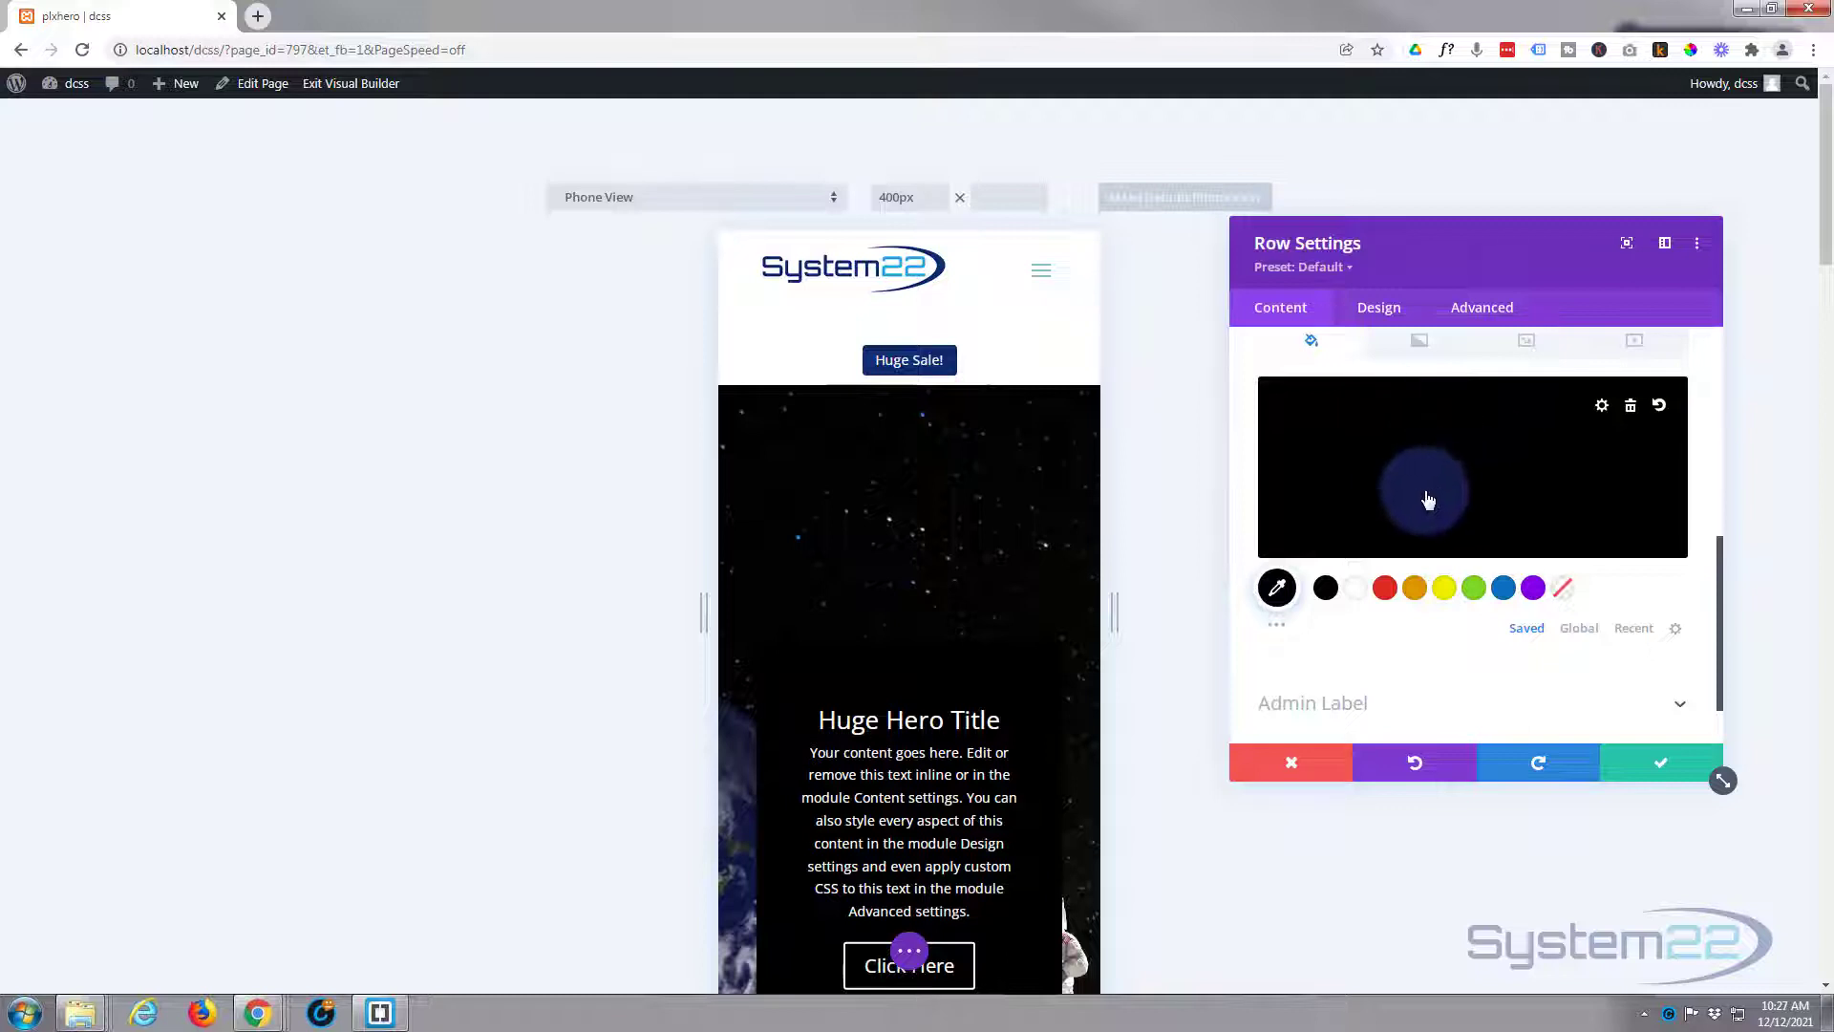
click(1382, 494)
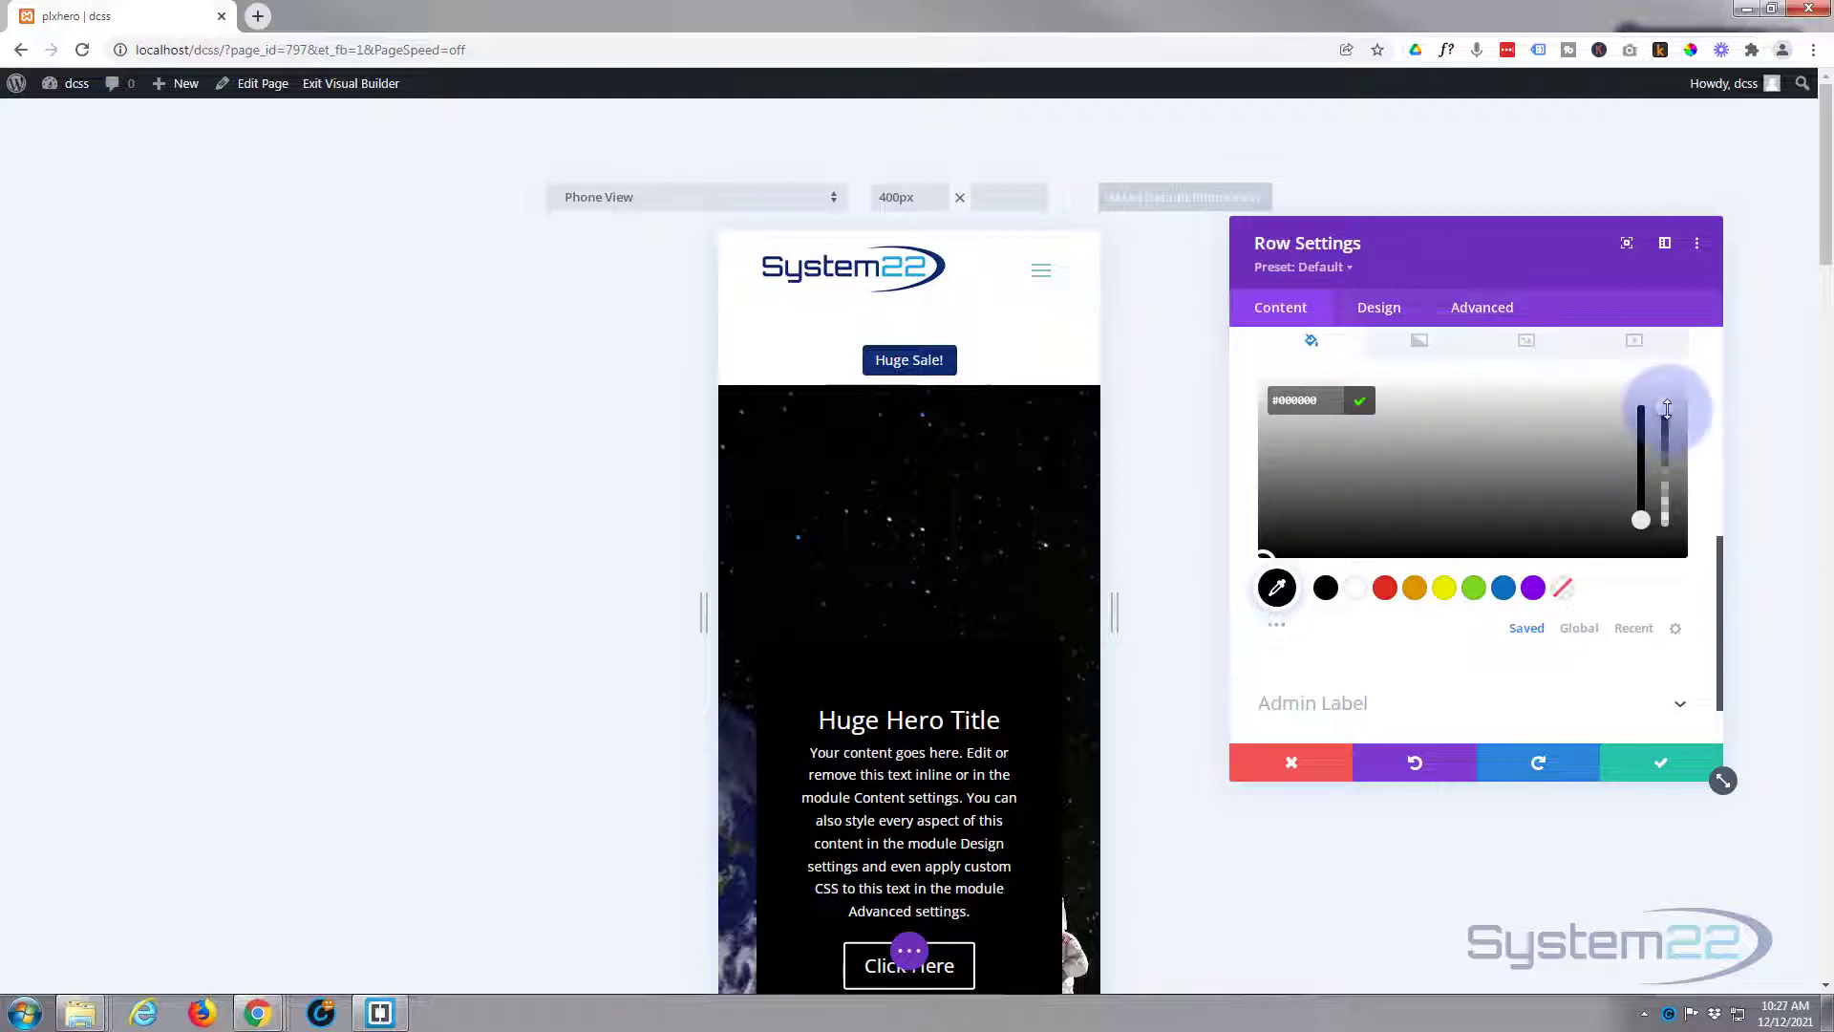
drag(1669, 425, 1669, 437)
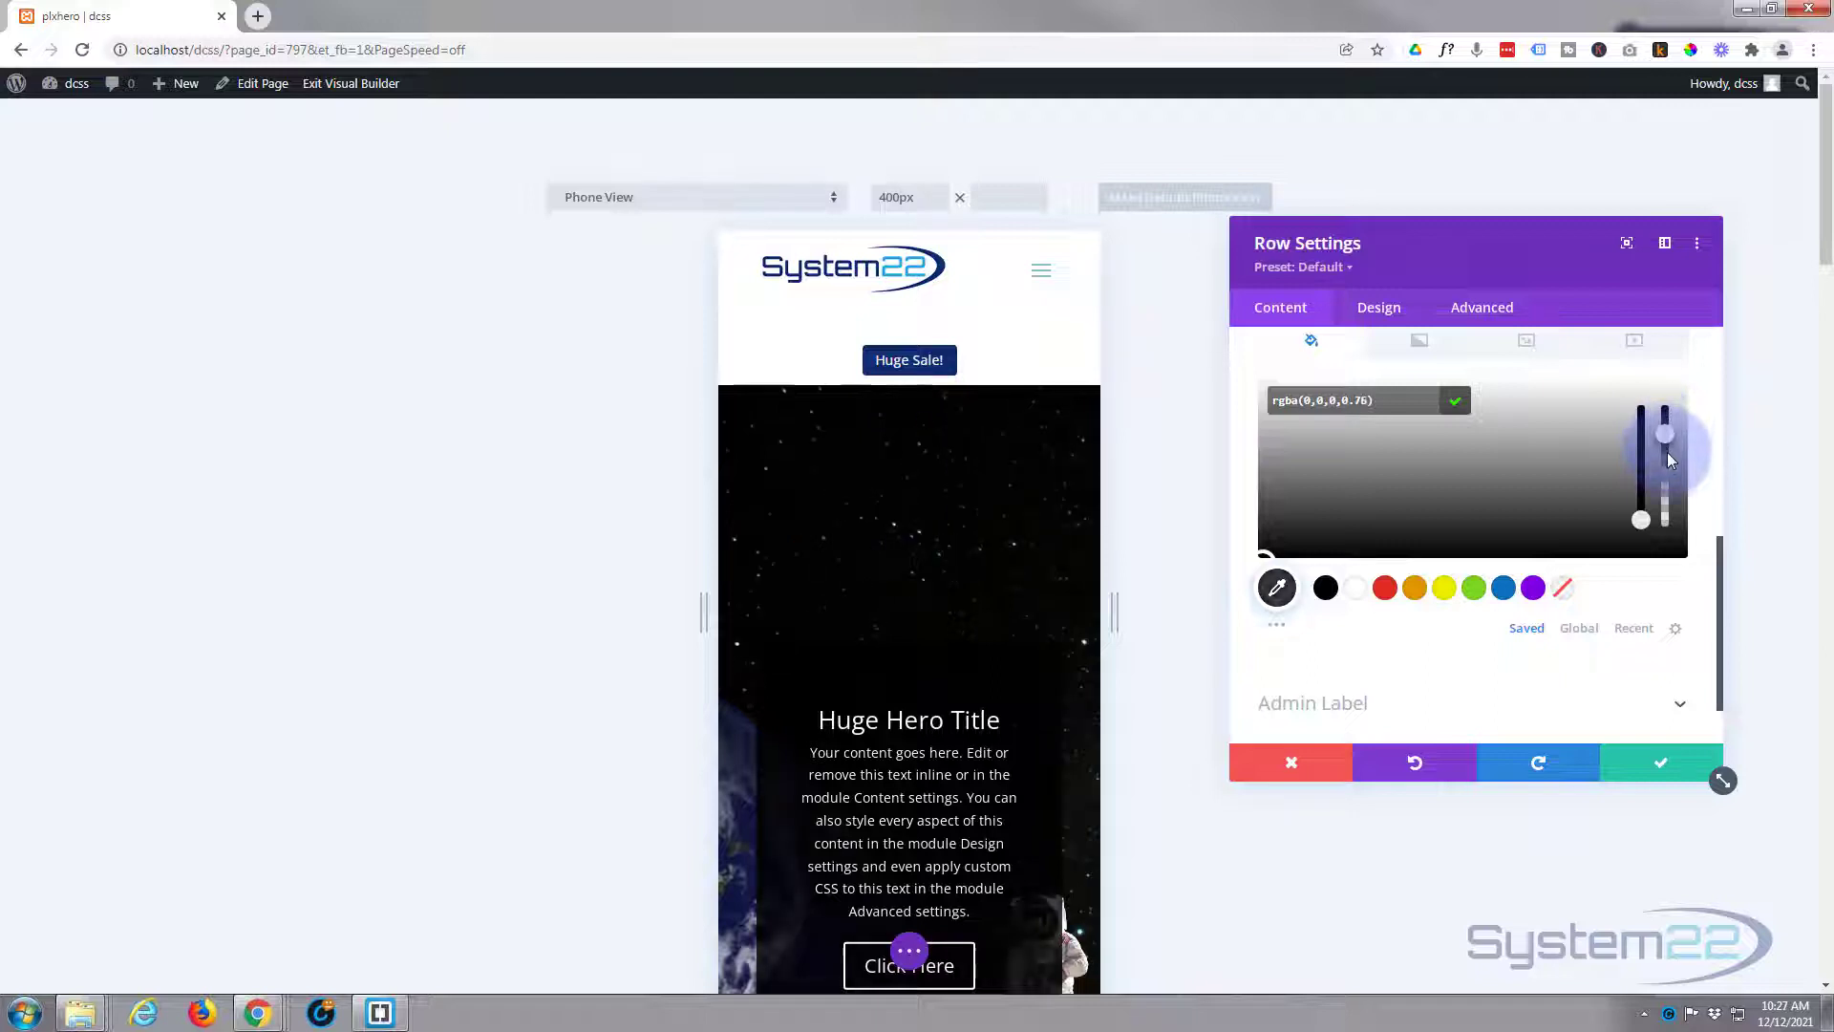
drag(1671, 461, 1670, 480)
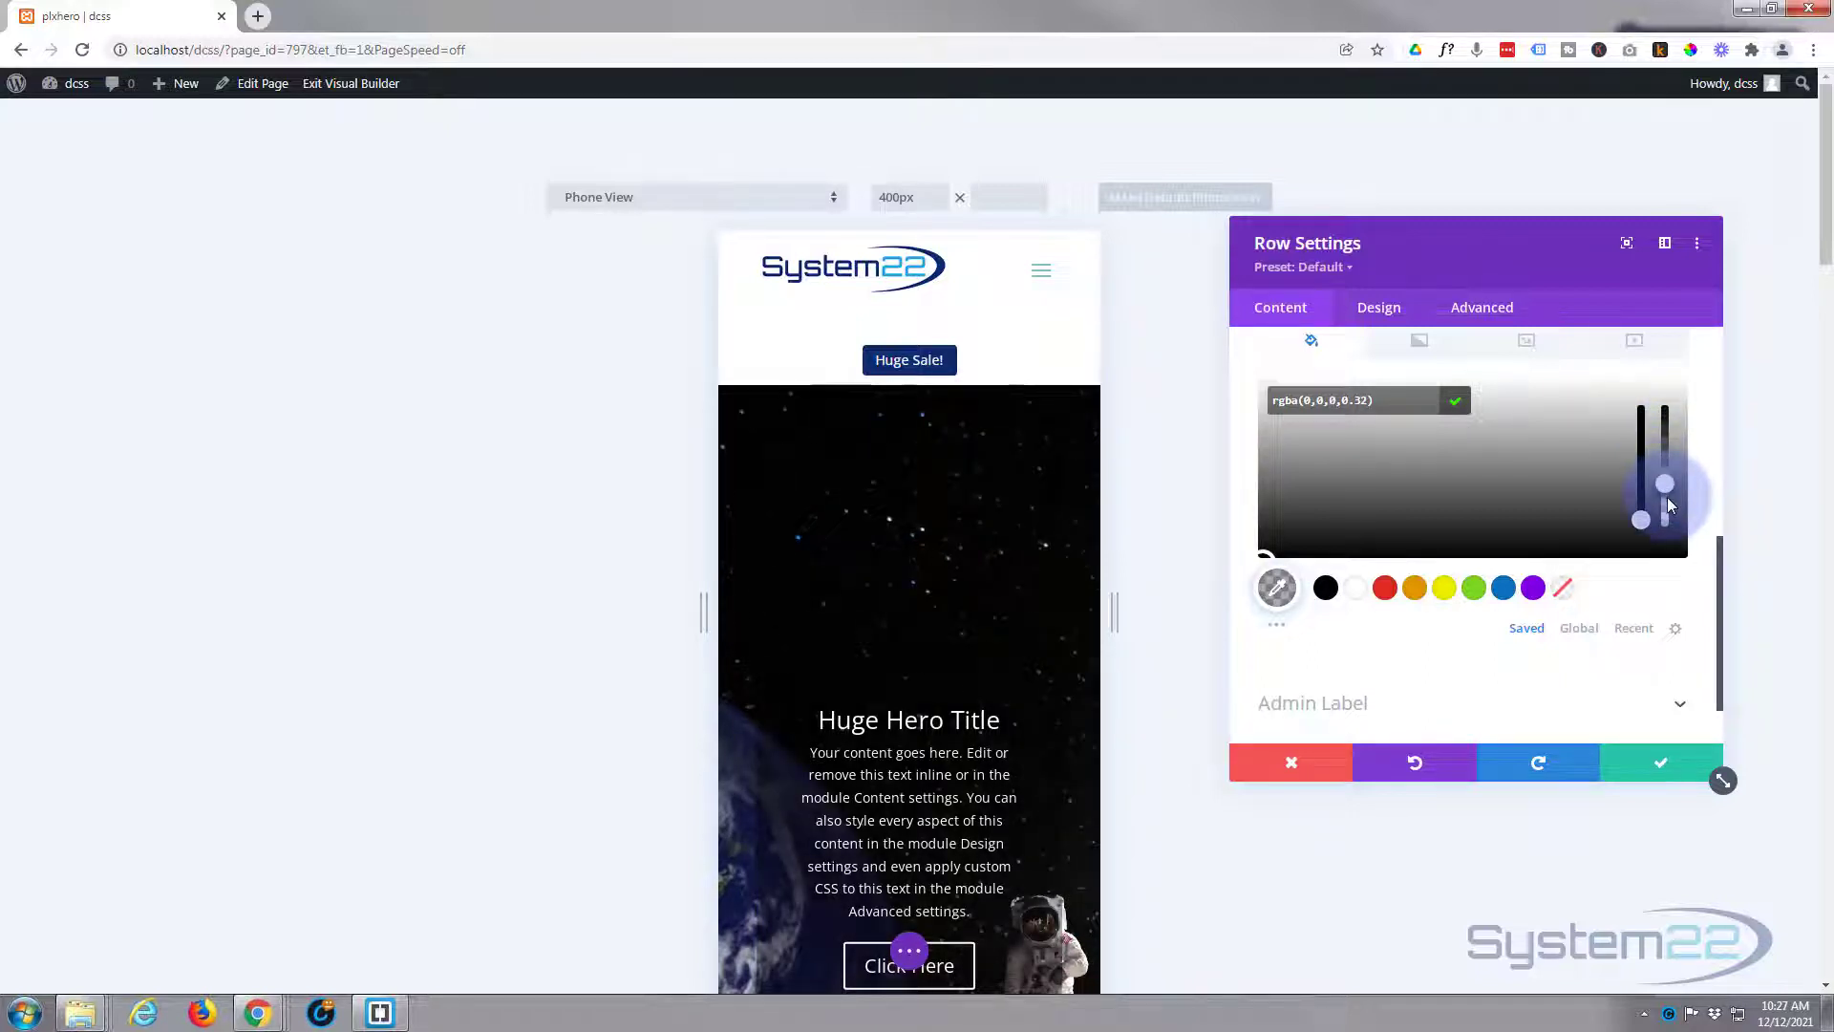
drag(1669, 507, 1670, 509)
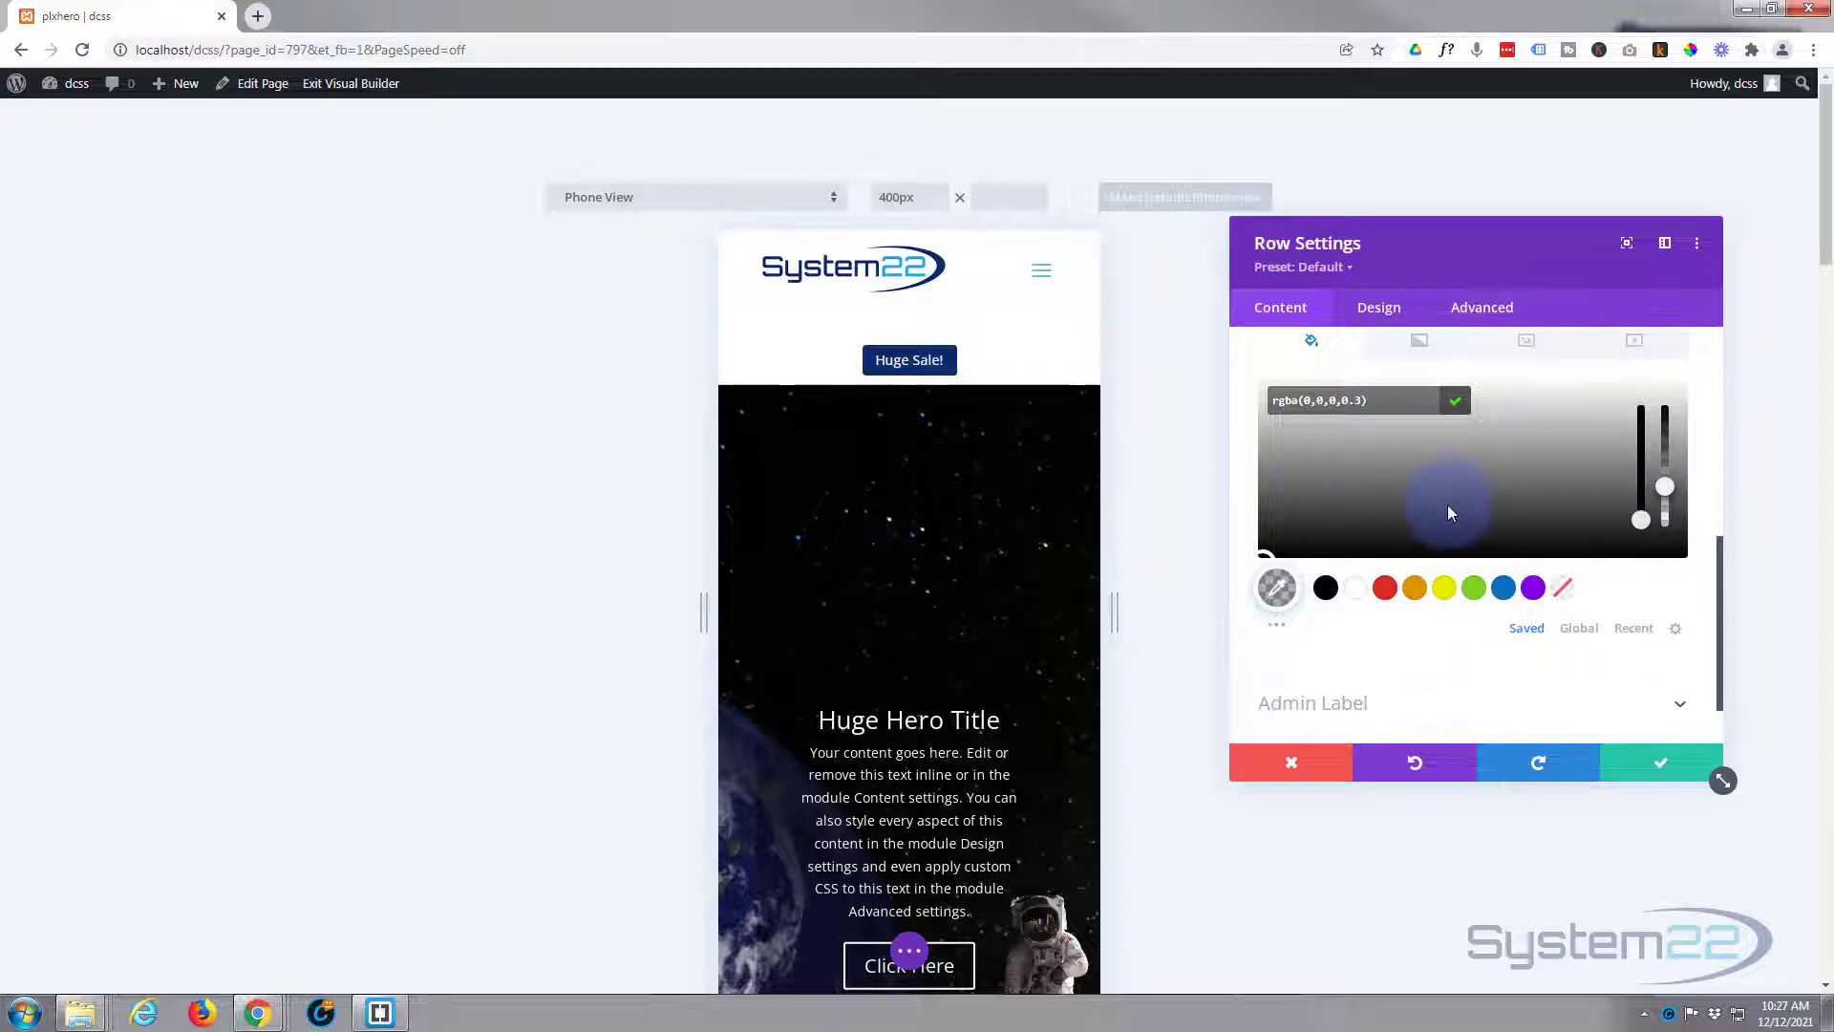
Set the row's tablet background to black at about 0.47 opacity.
scroll(1424, 574, up, 5)
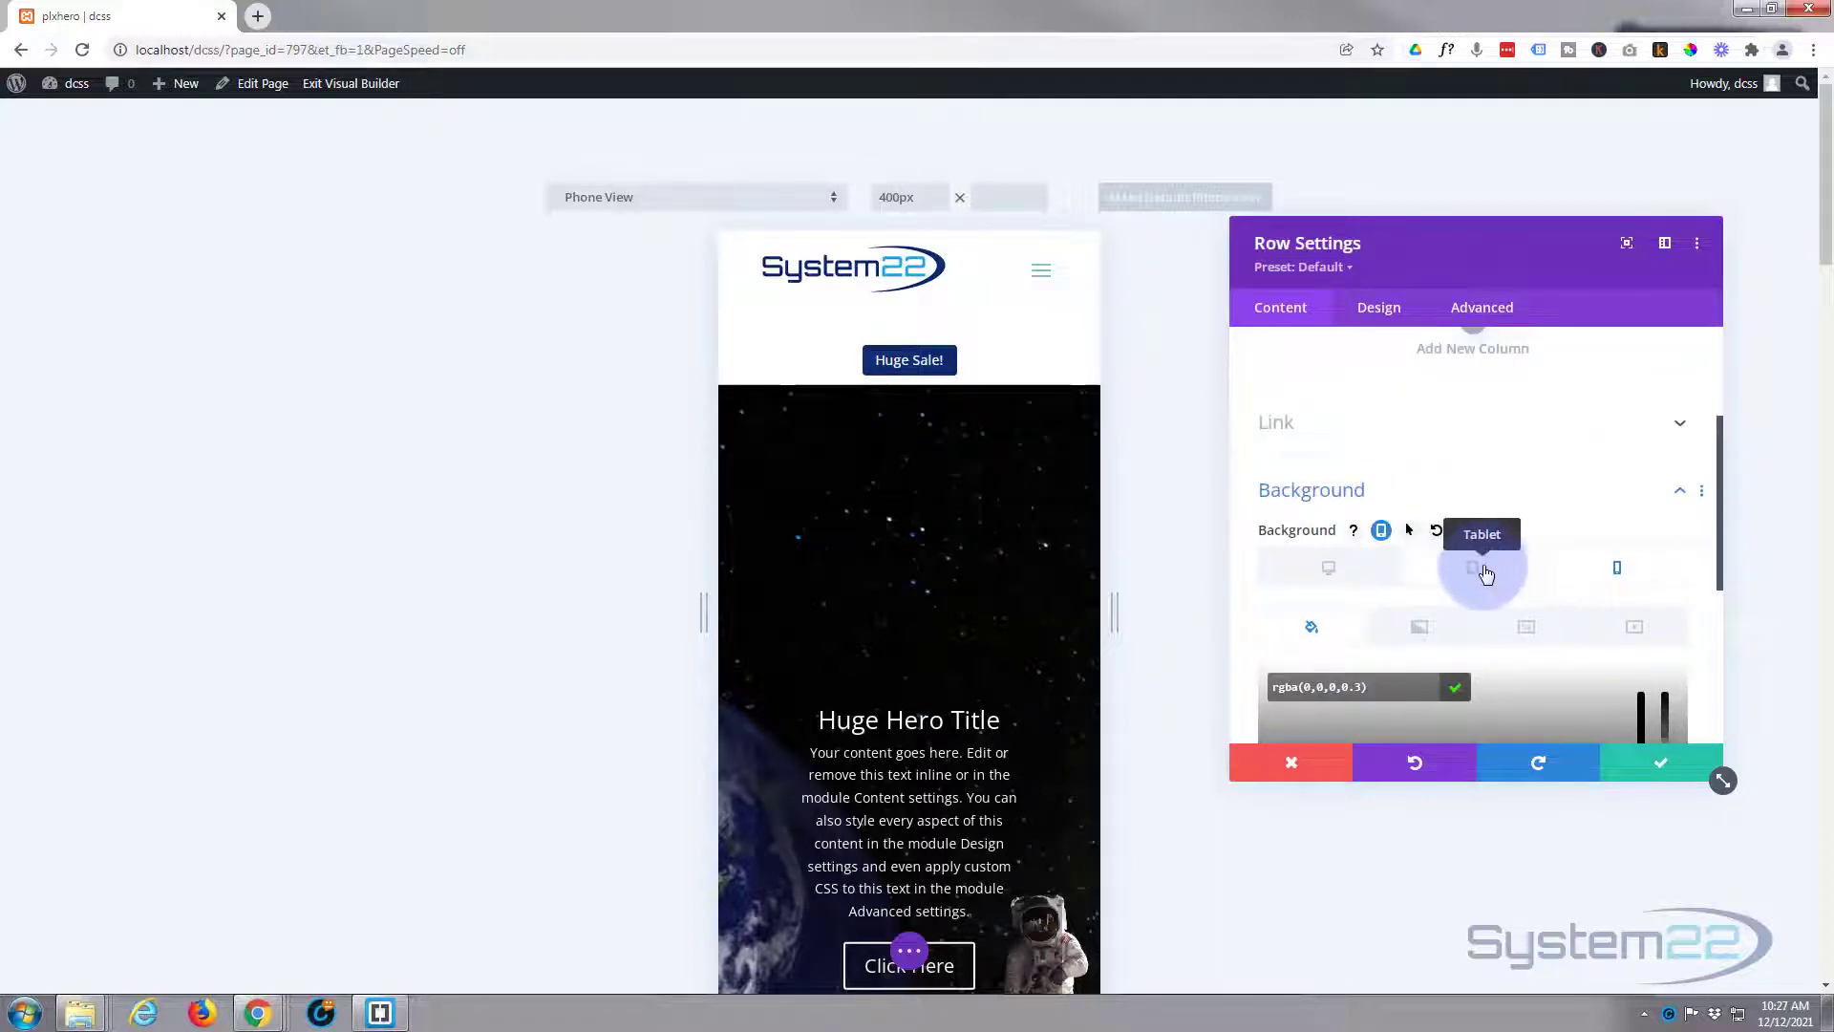
click(1486, 572)
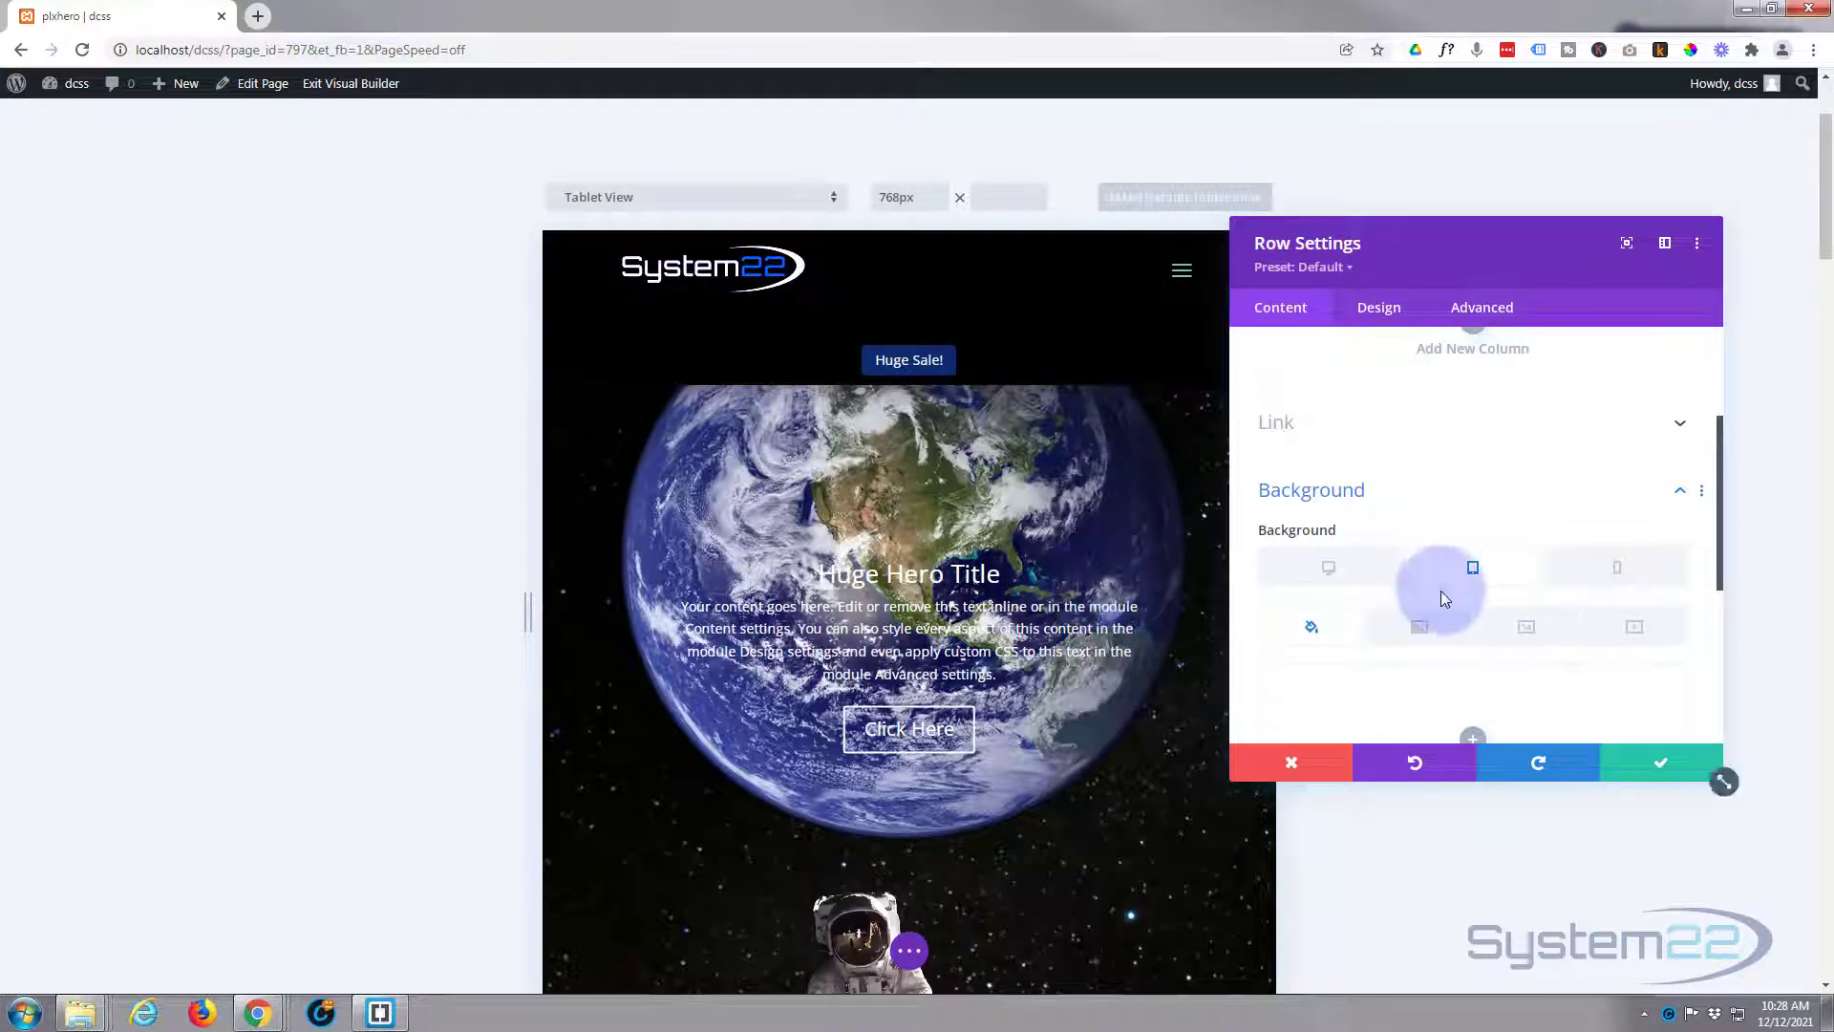
click(1486, 693)
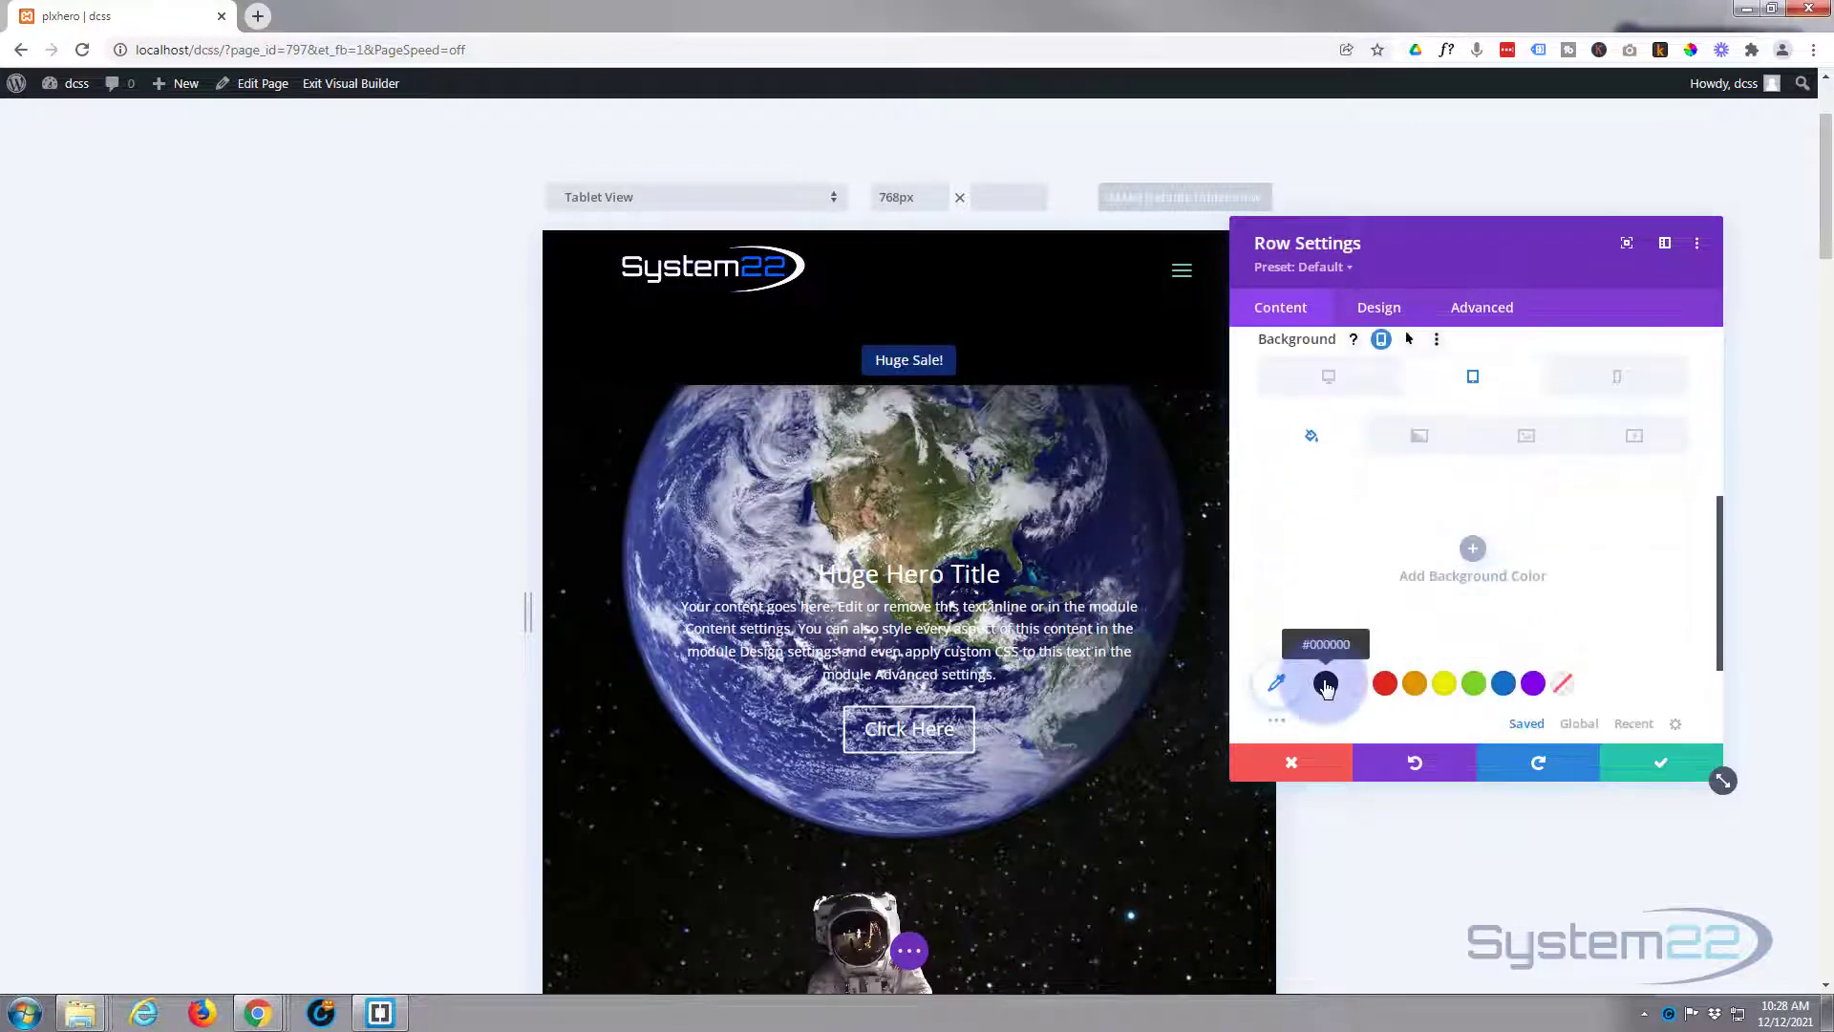
click(1324, 682)
click(1412, 606)
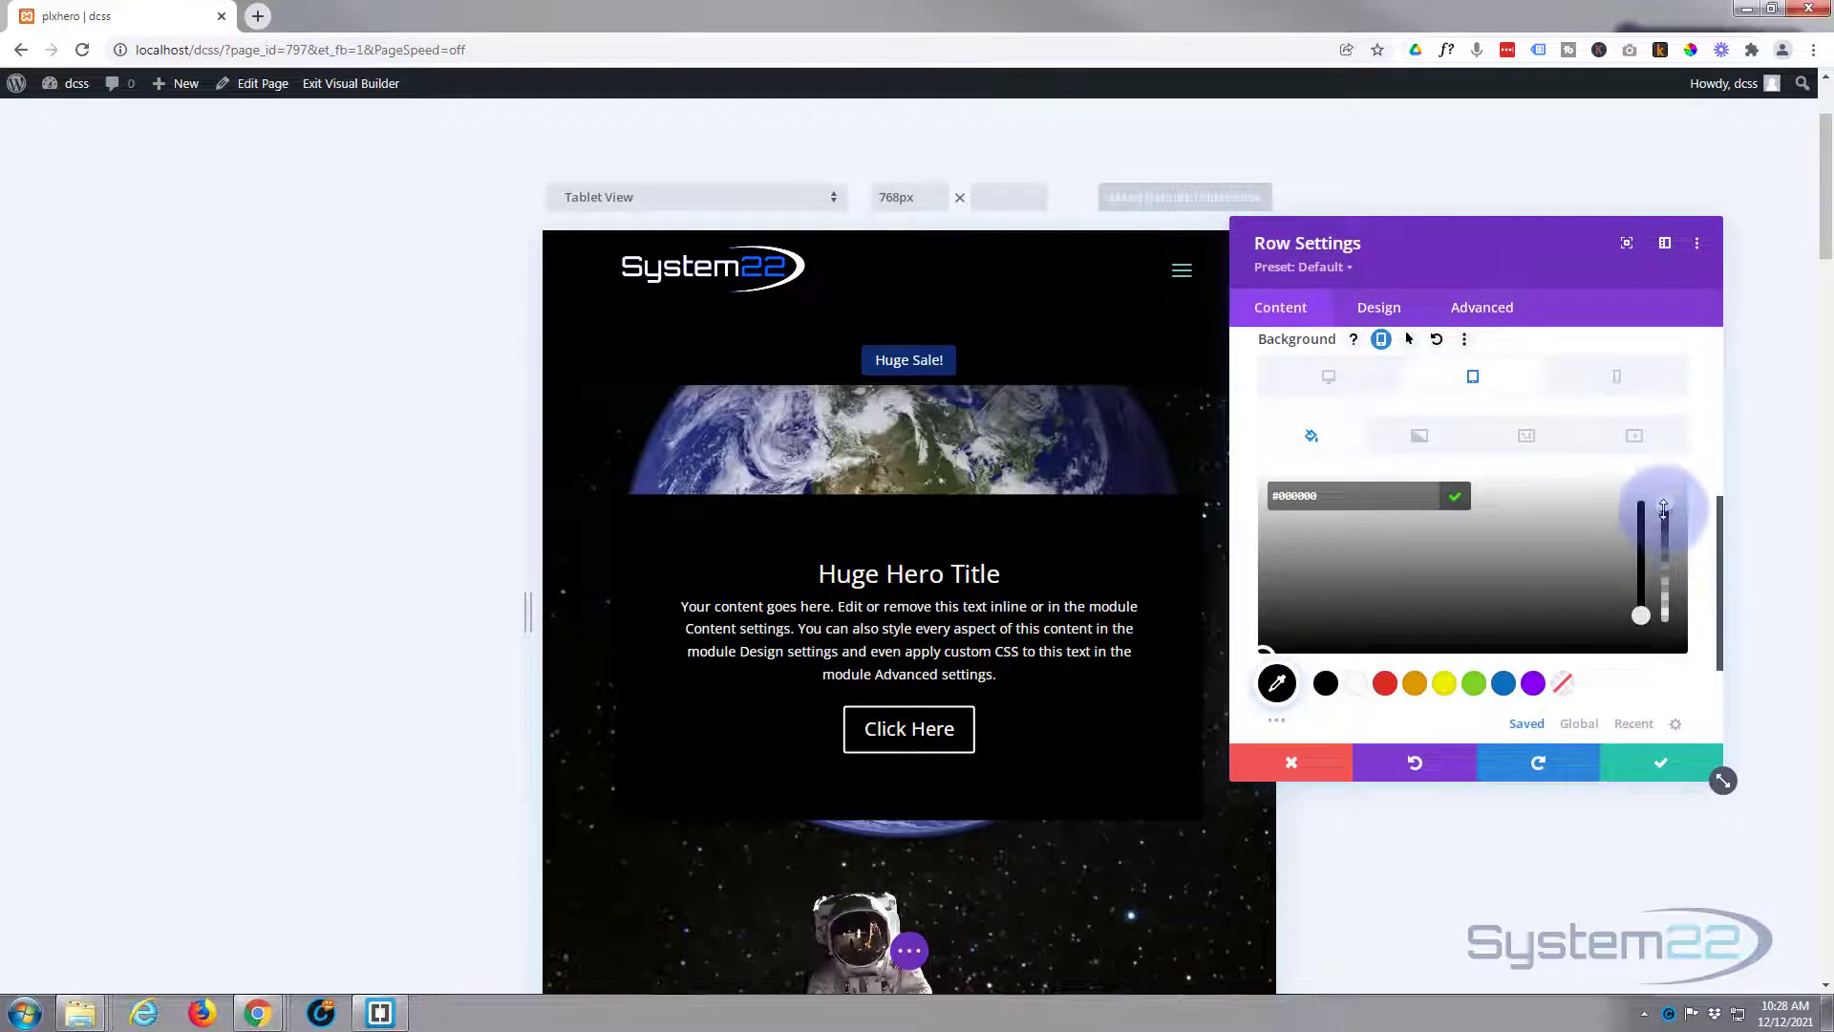
drag(1663, 506, 1668, 585)
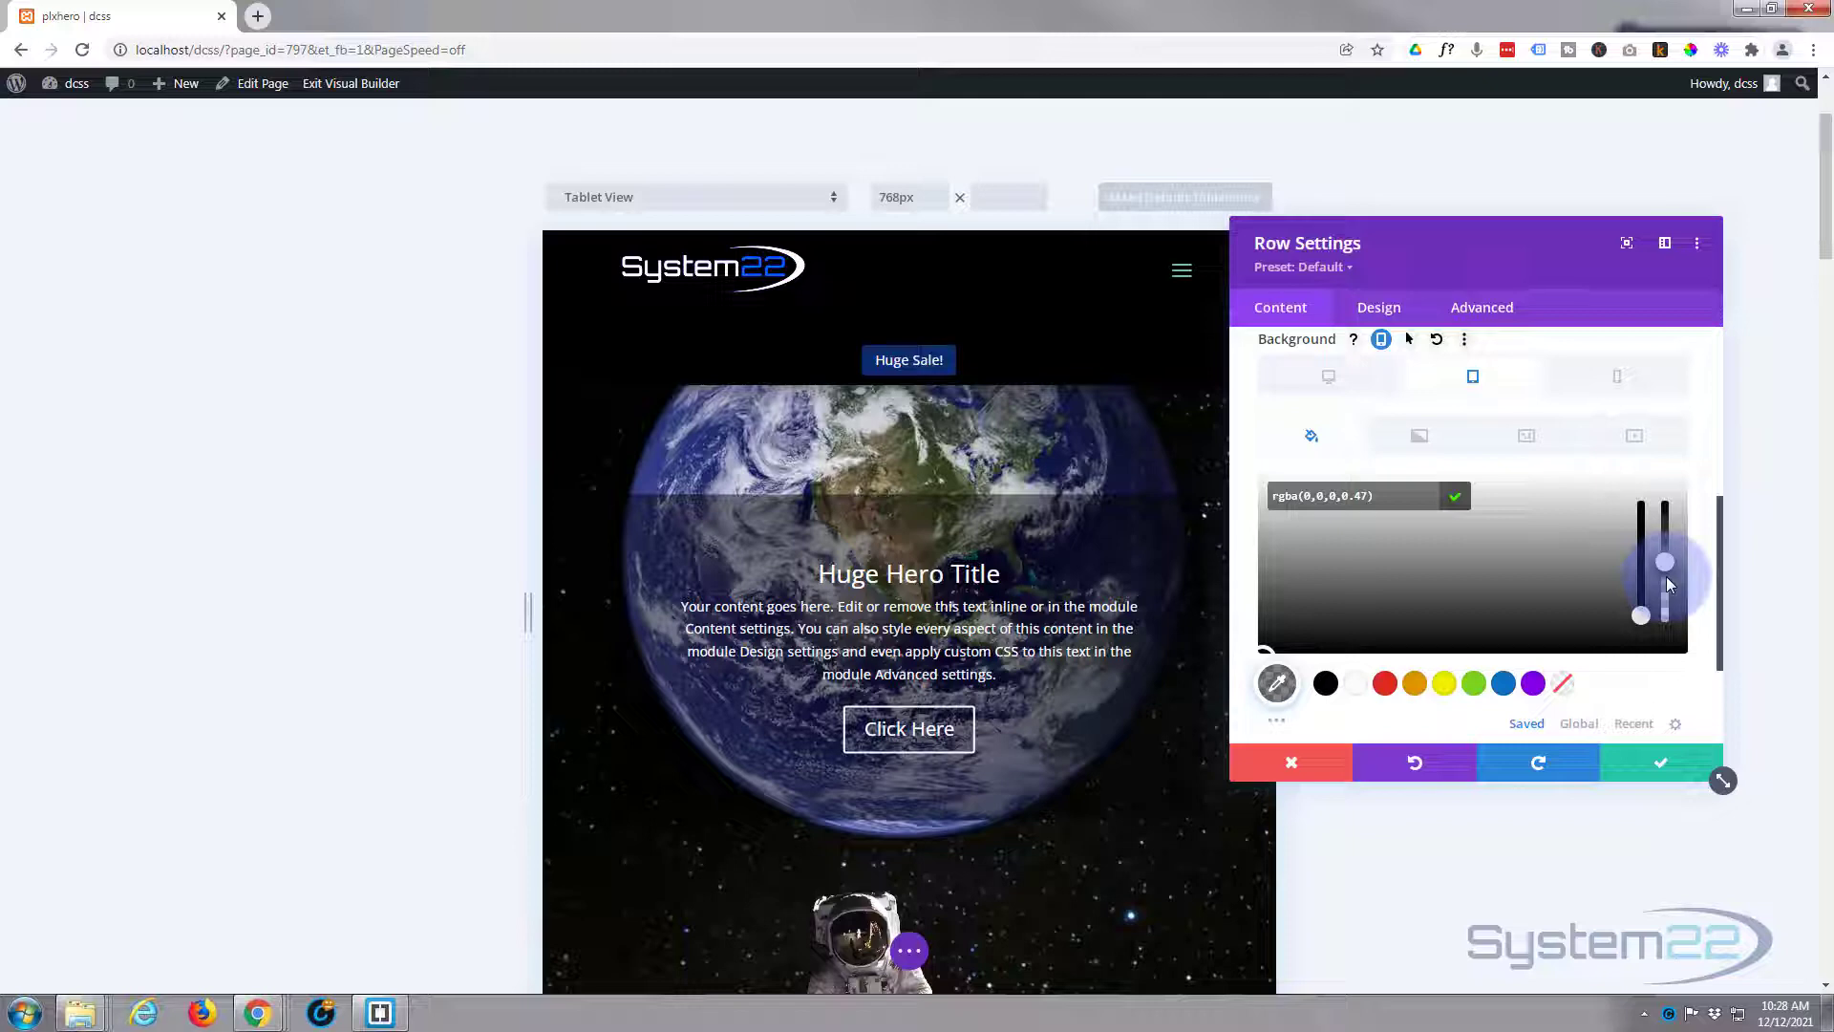
Check the row's background in the desktop view and save the row settings.
click(1052, 767)
drag(1076, 780, 1085, 733)
click(1305, 496)
click(1352, 382)
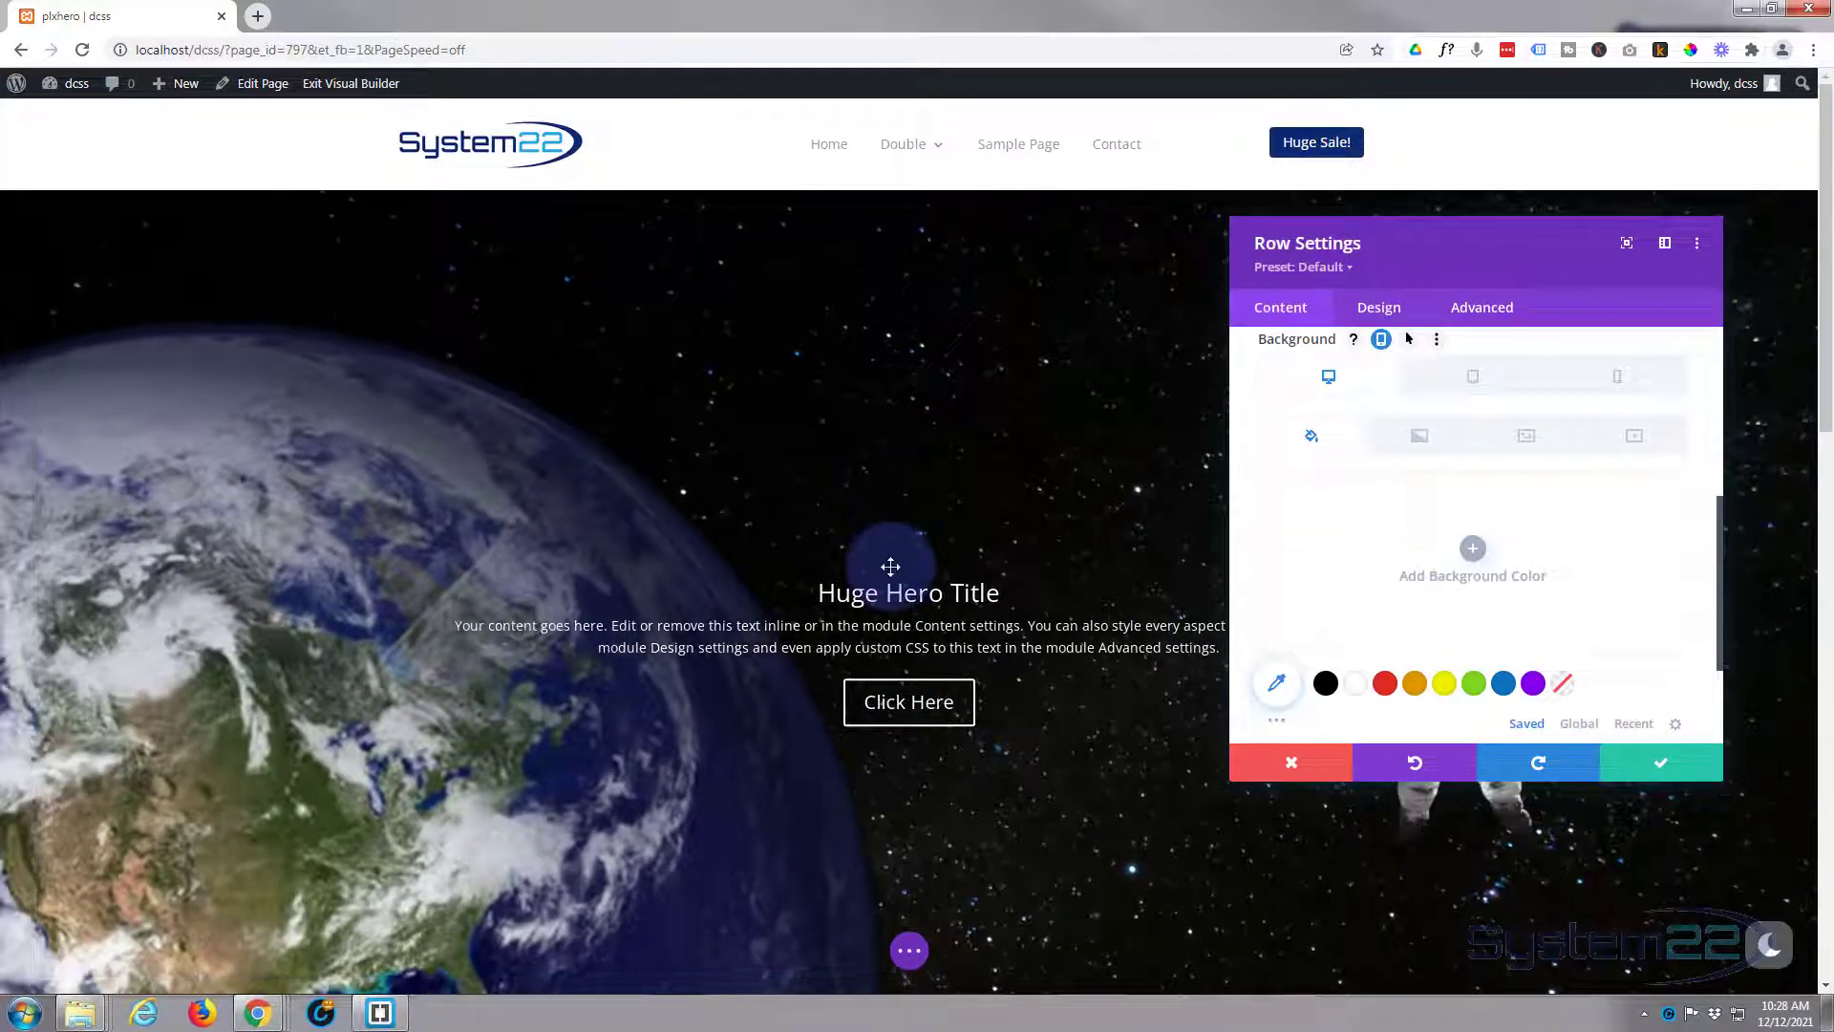
click(1663, 763)
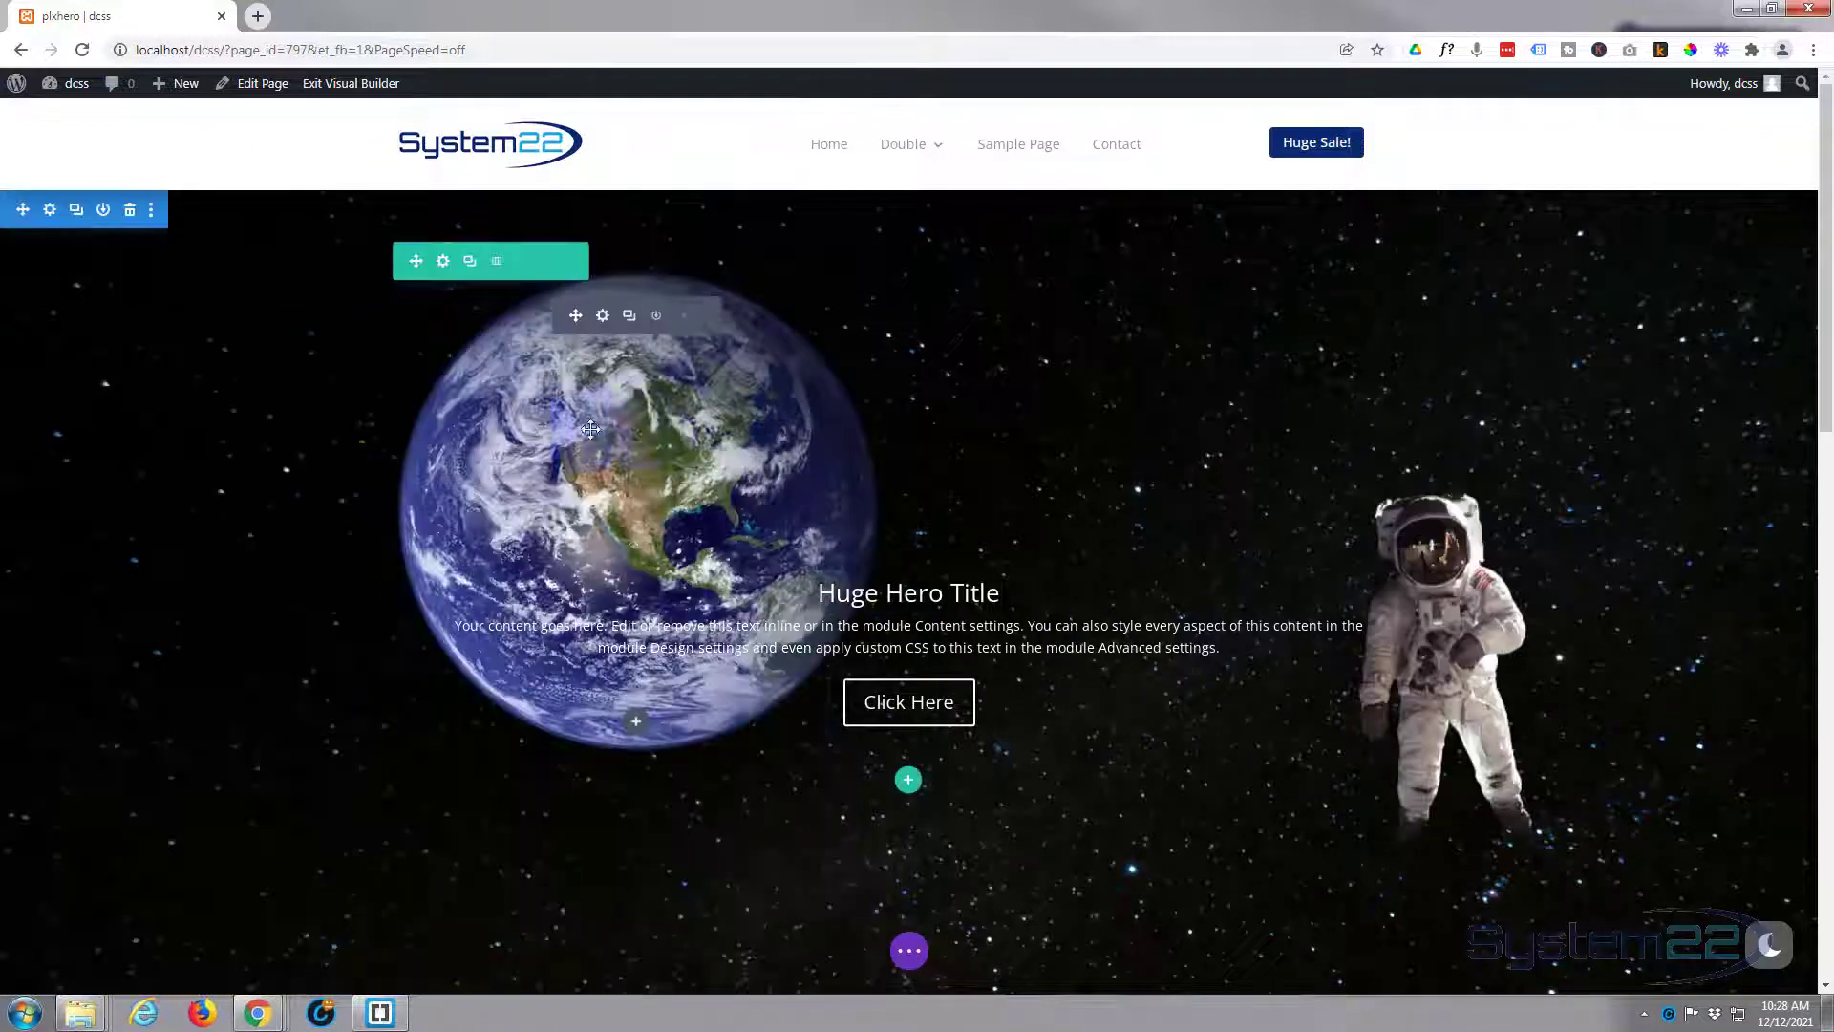
drag(590, 429, 806, 363)
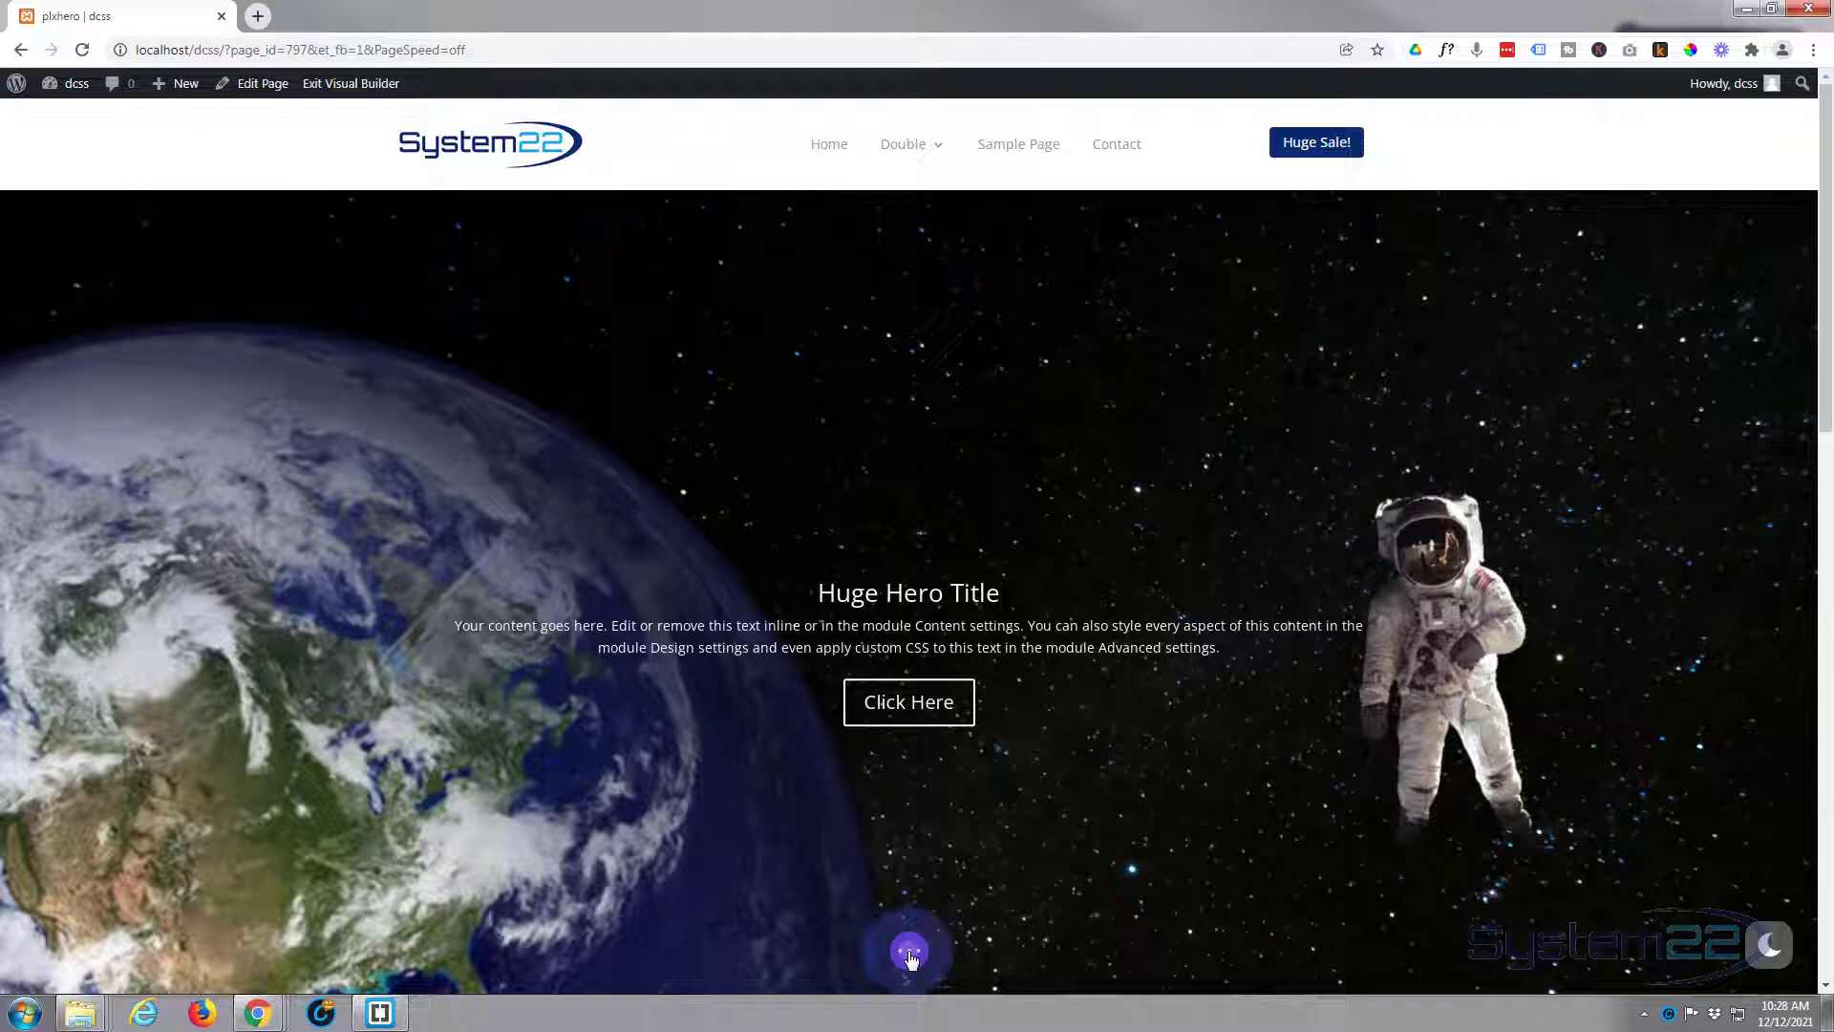
Examine the page's section, row and module structure in wireframe view and return to the desktop view.
click(911, 953)
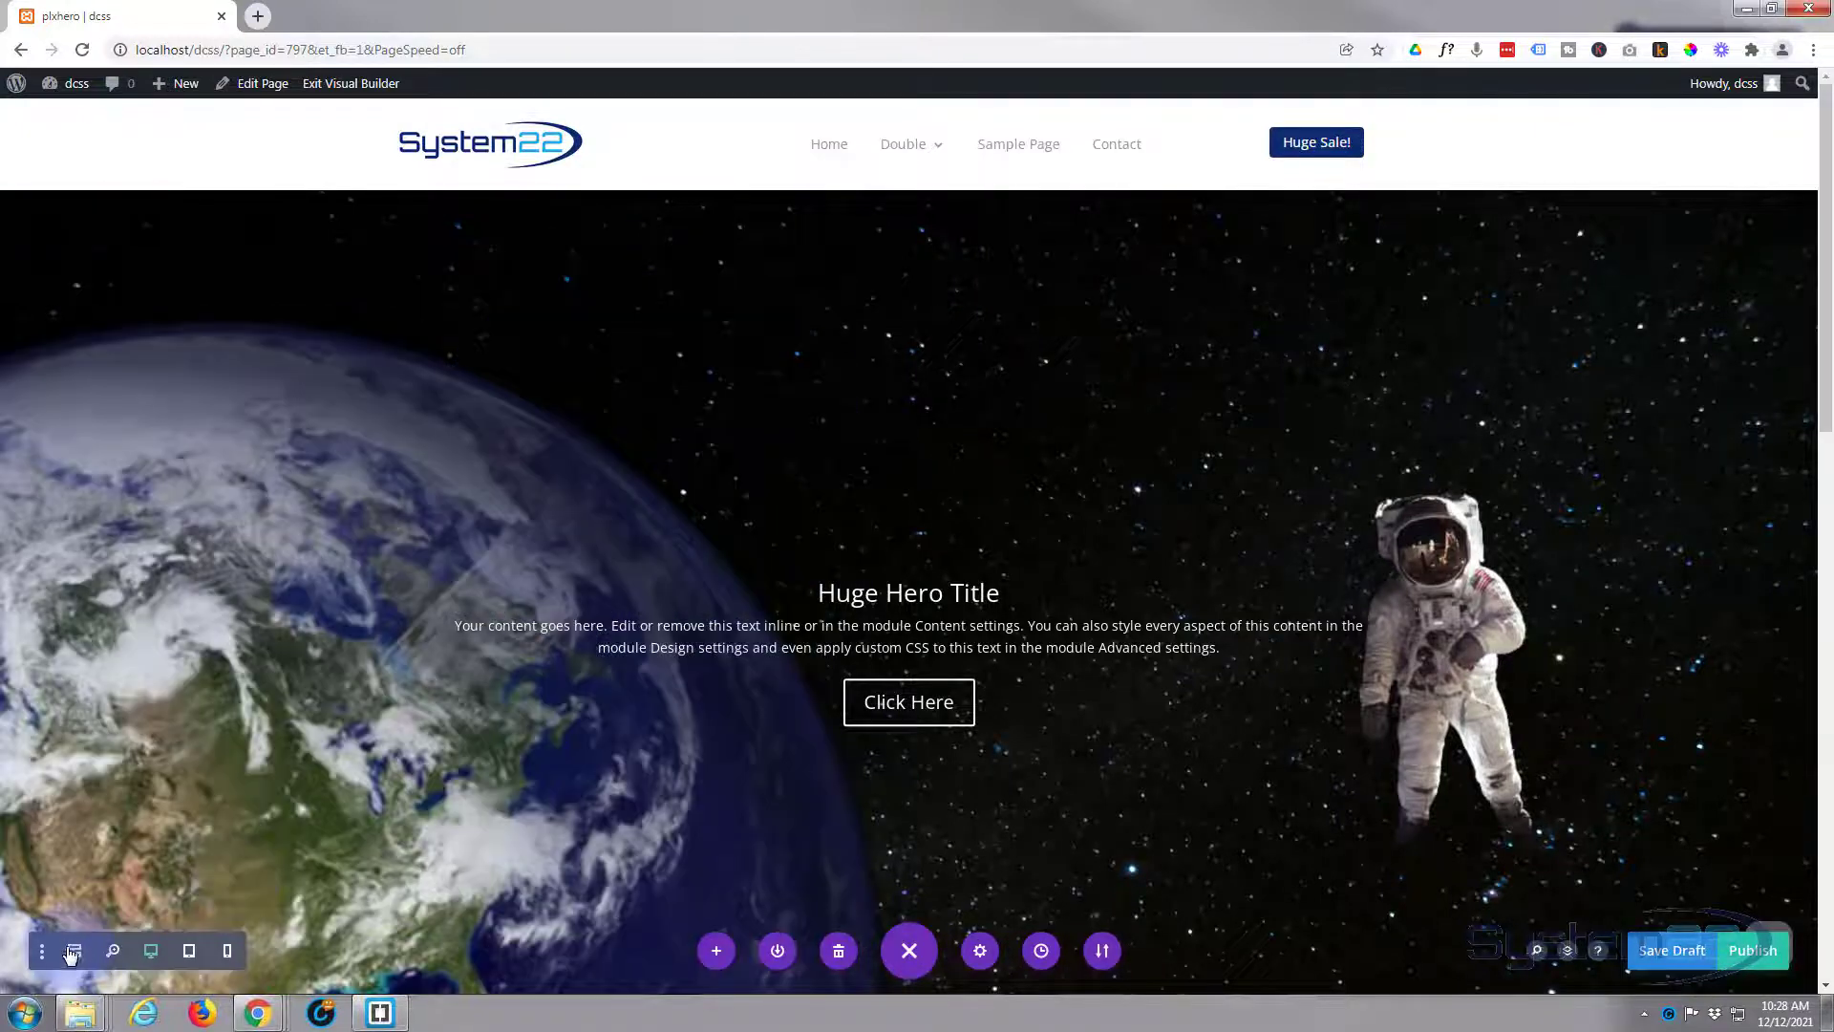
click(75, 951)
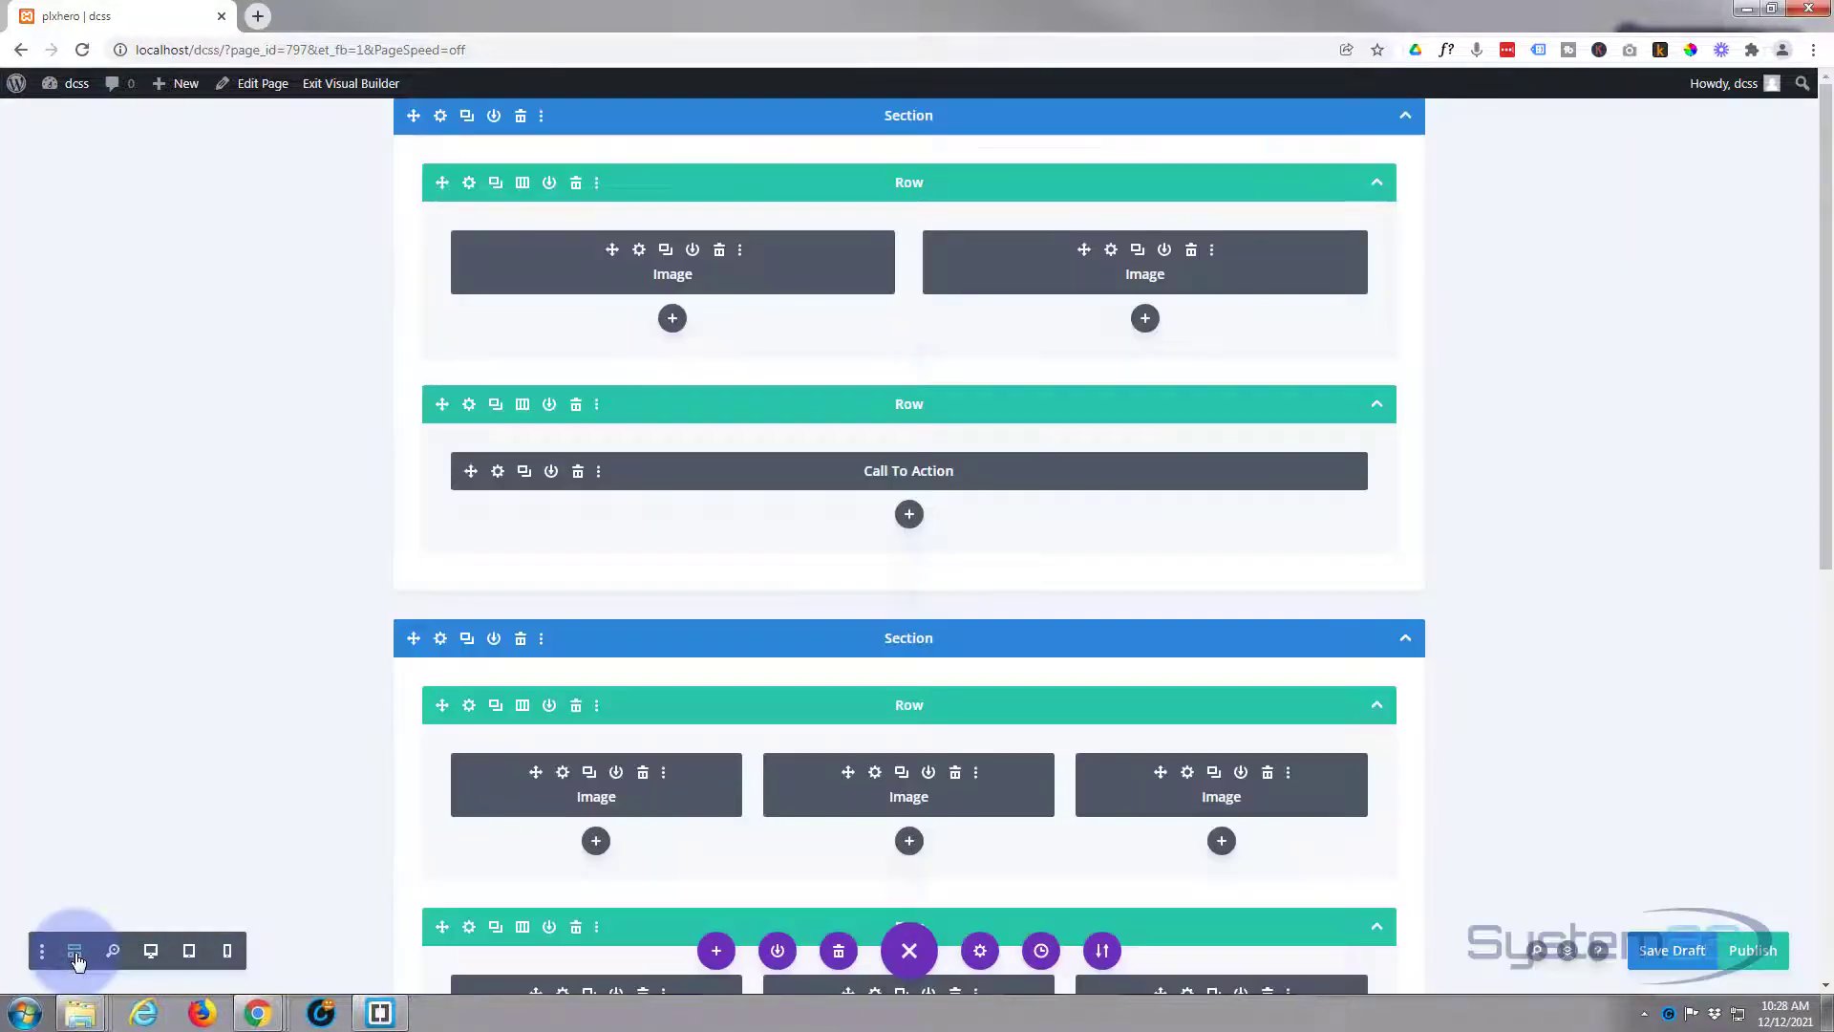
scroll(264, 501, down, 2)
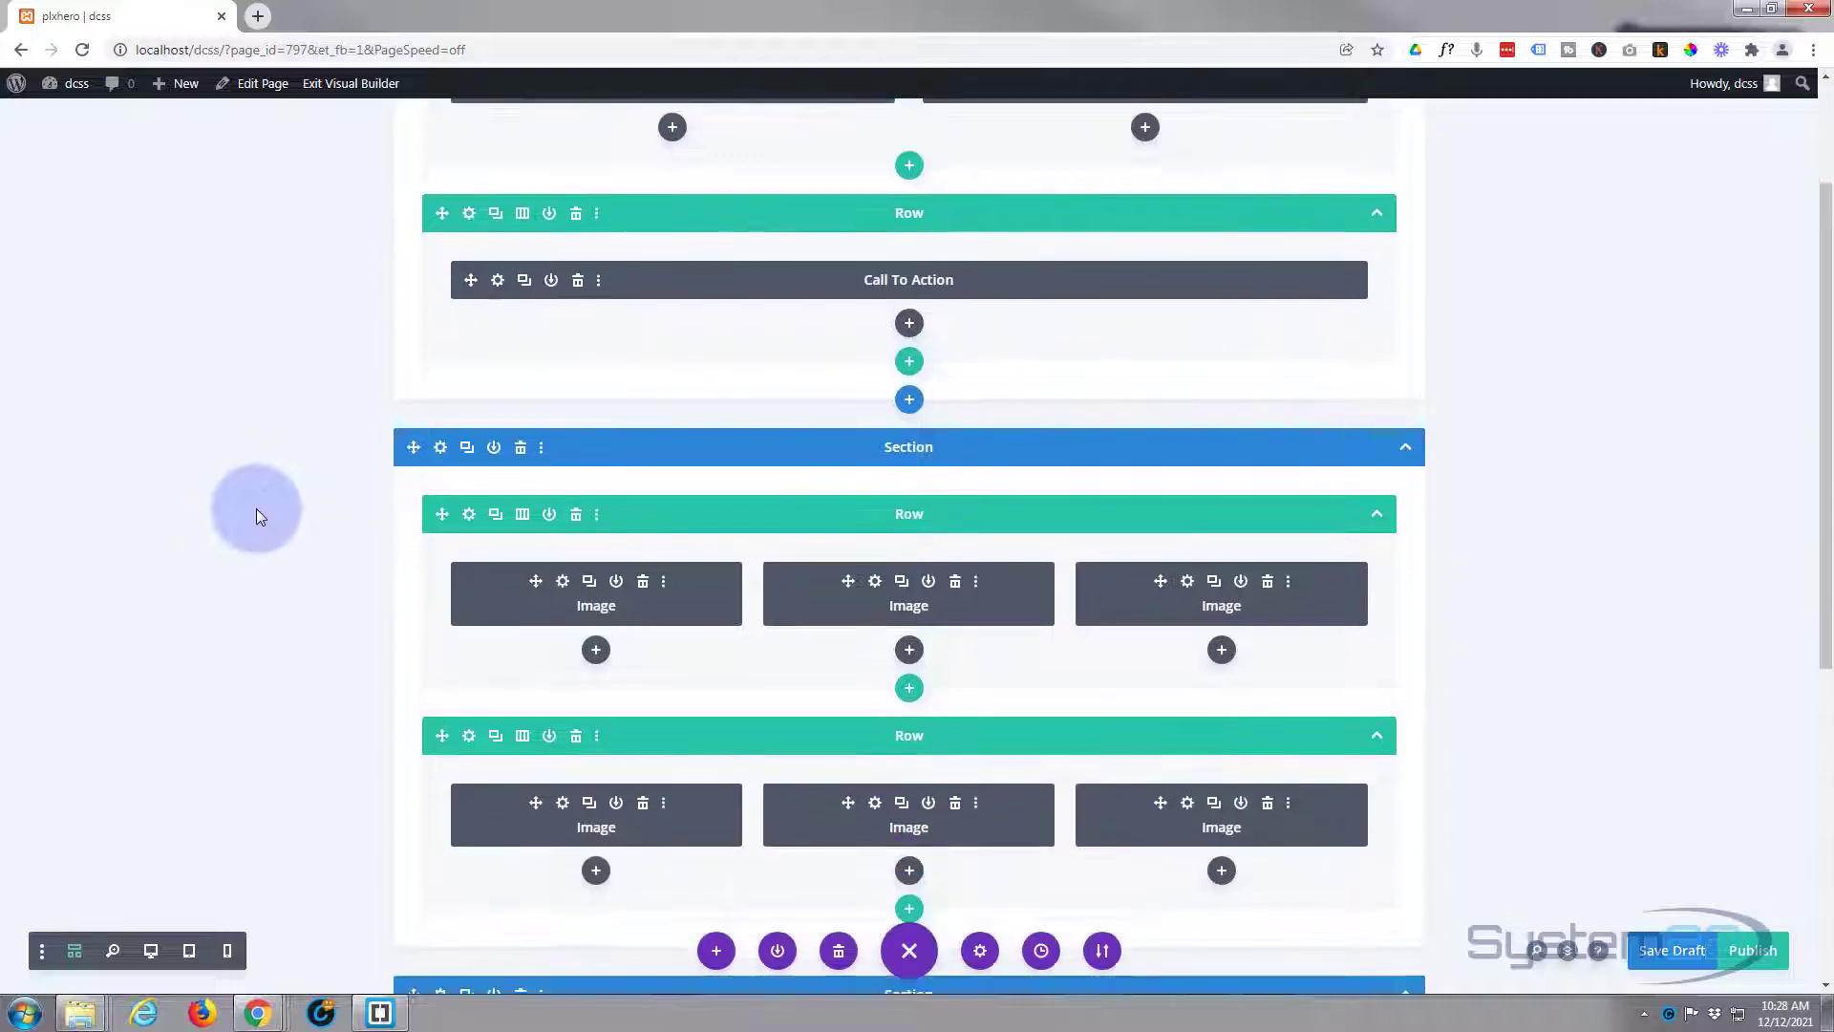
scroll(249, 528, up, 2)
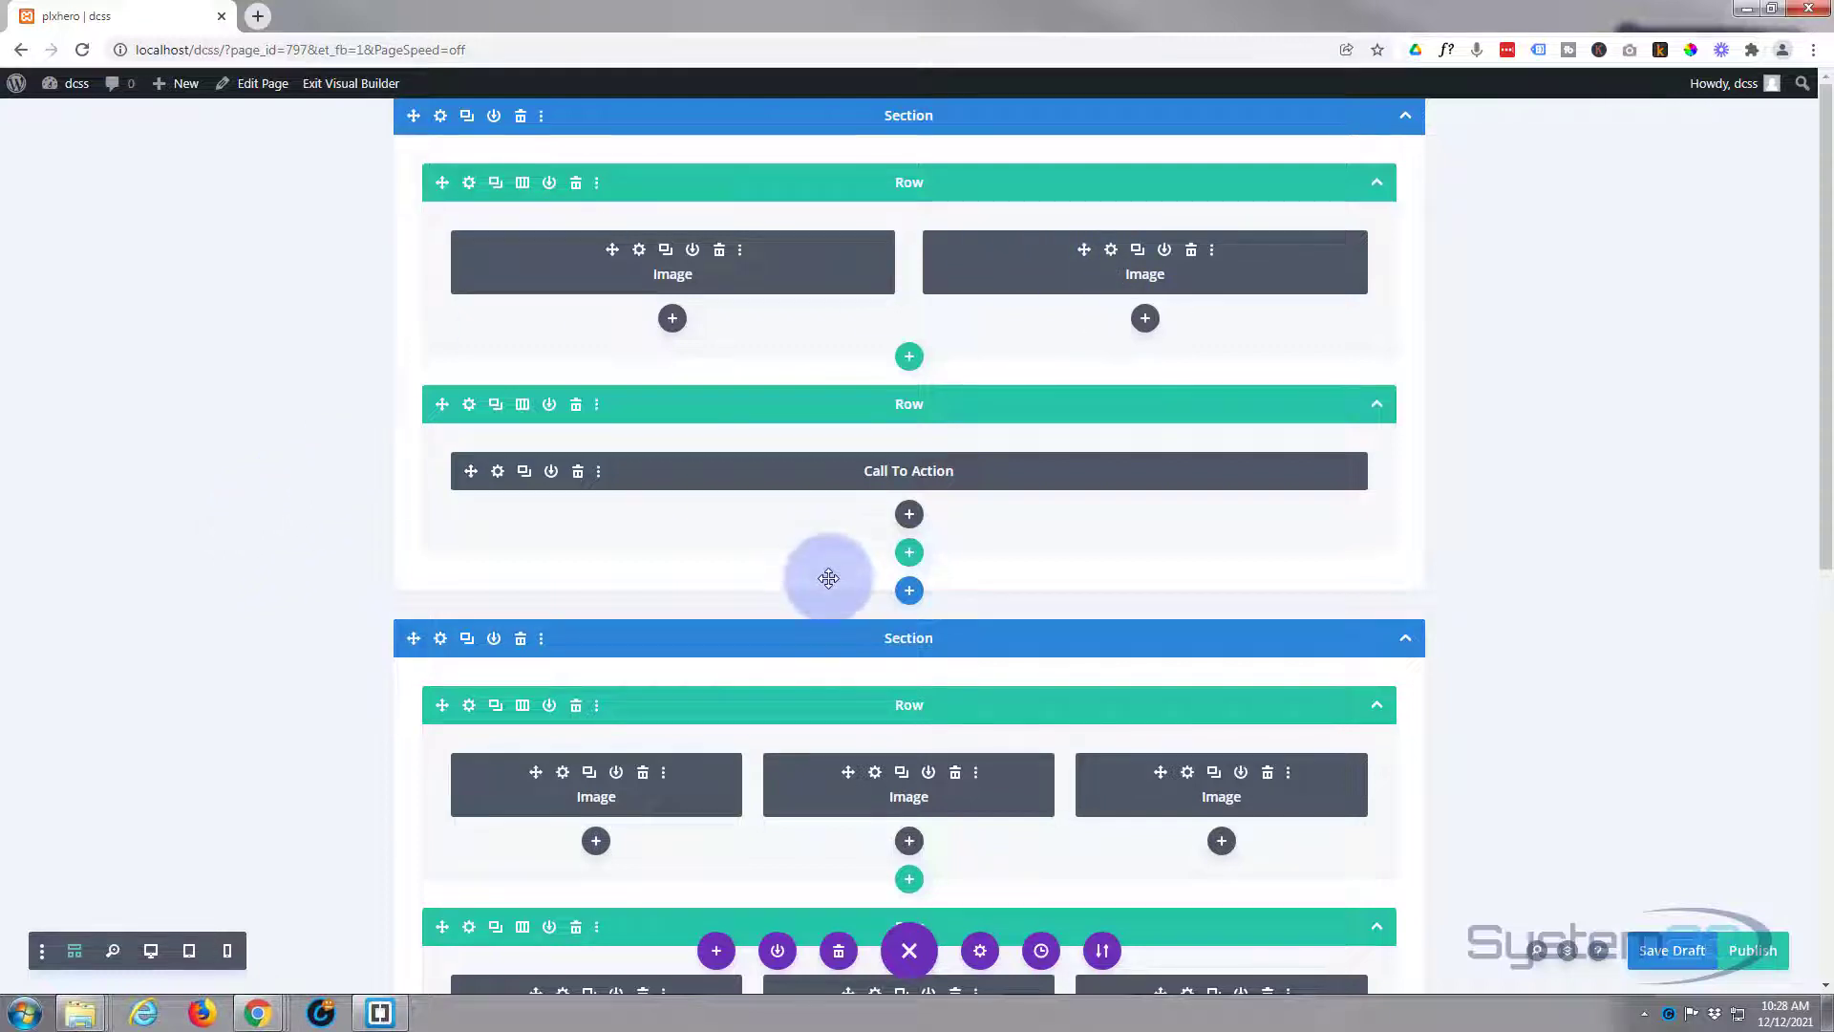
click(150, 953)
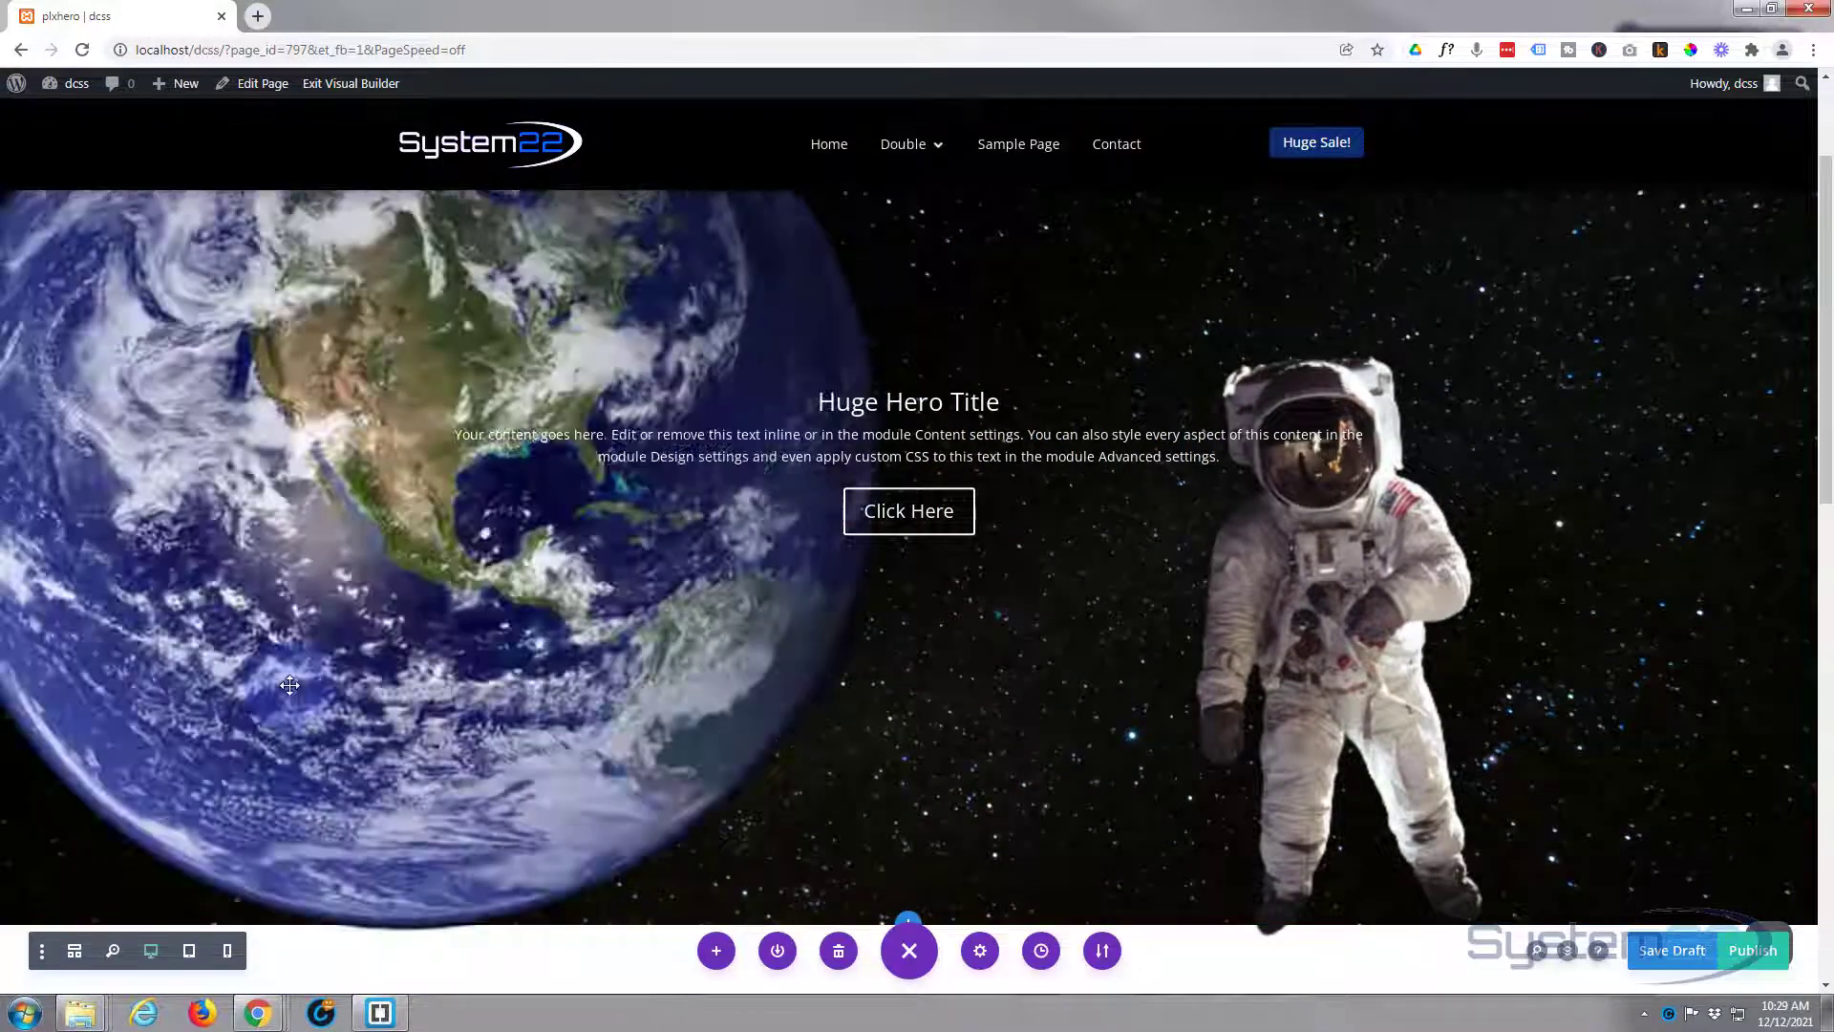
Check the hero's scrolling in the desktop view, save the draft and exit the visual builder.
scroll(287, 688, down, 4)
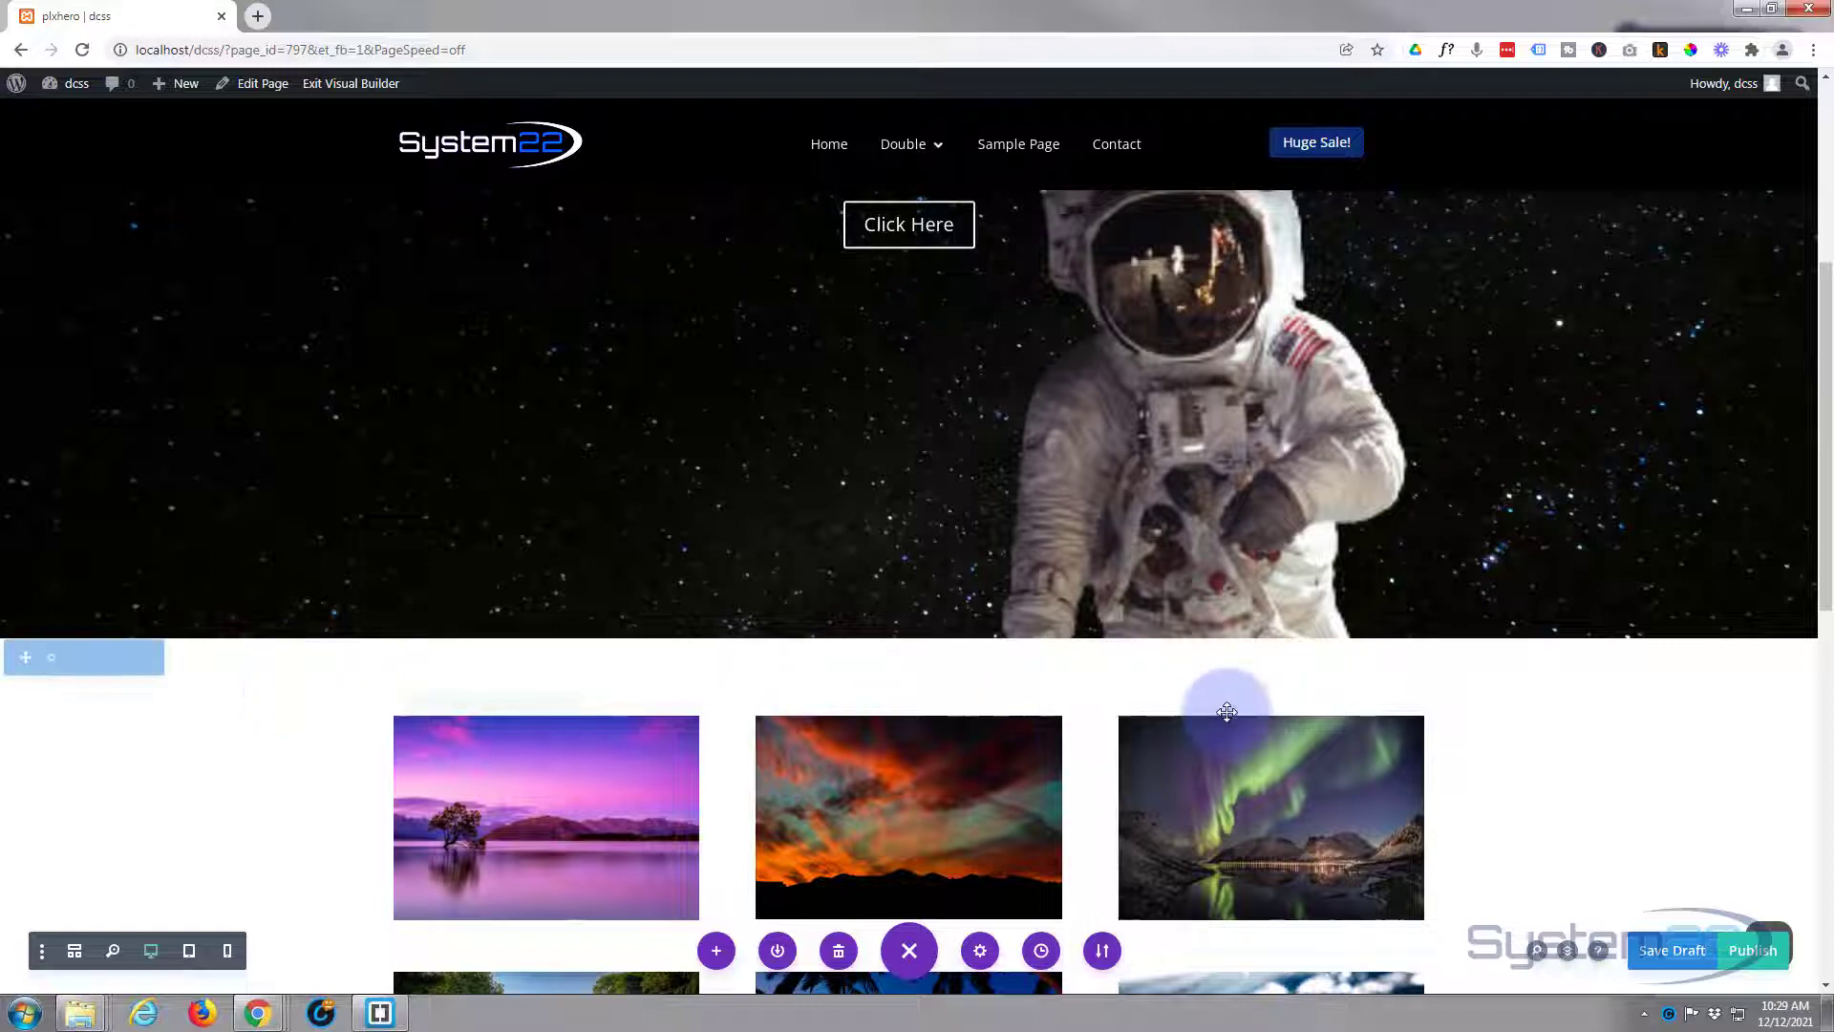
scroll(841, 509, up, 3)
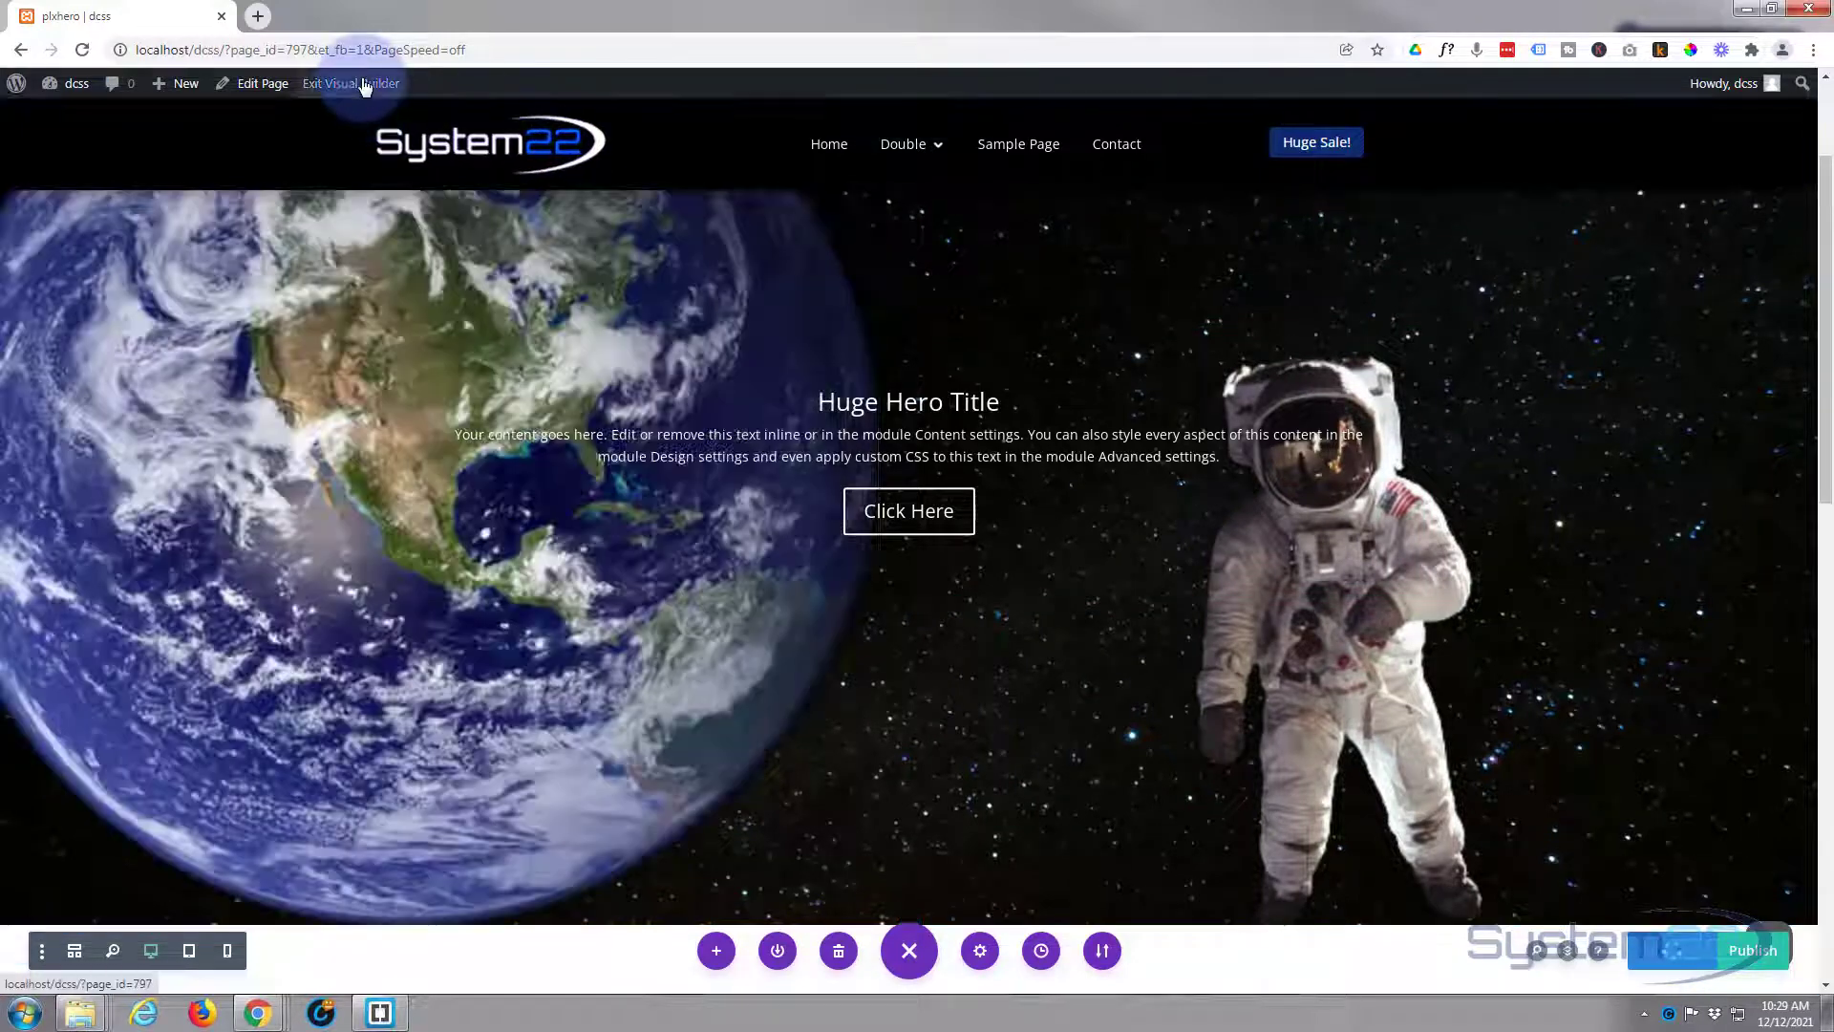
click(364, 83)
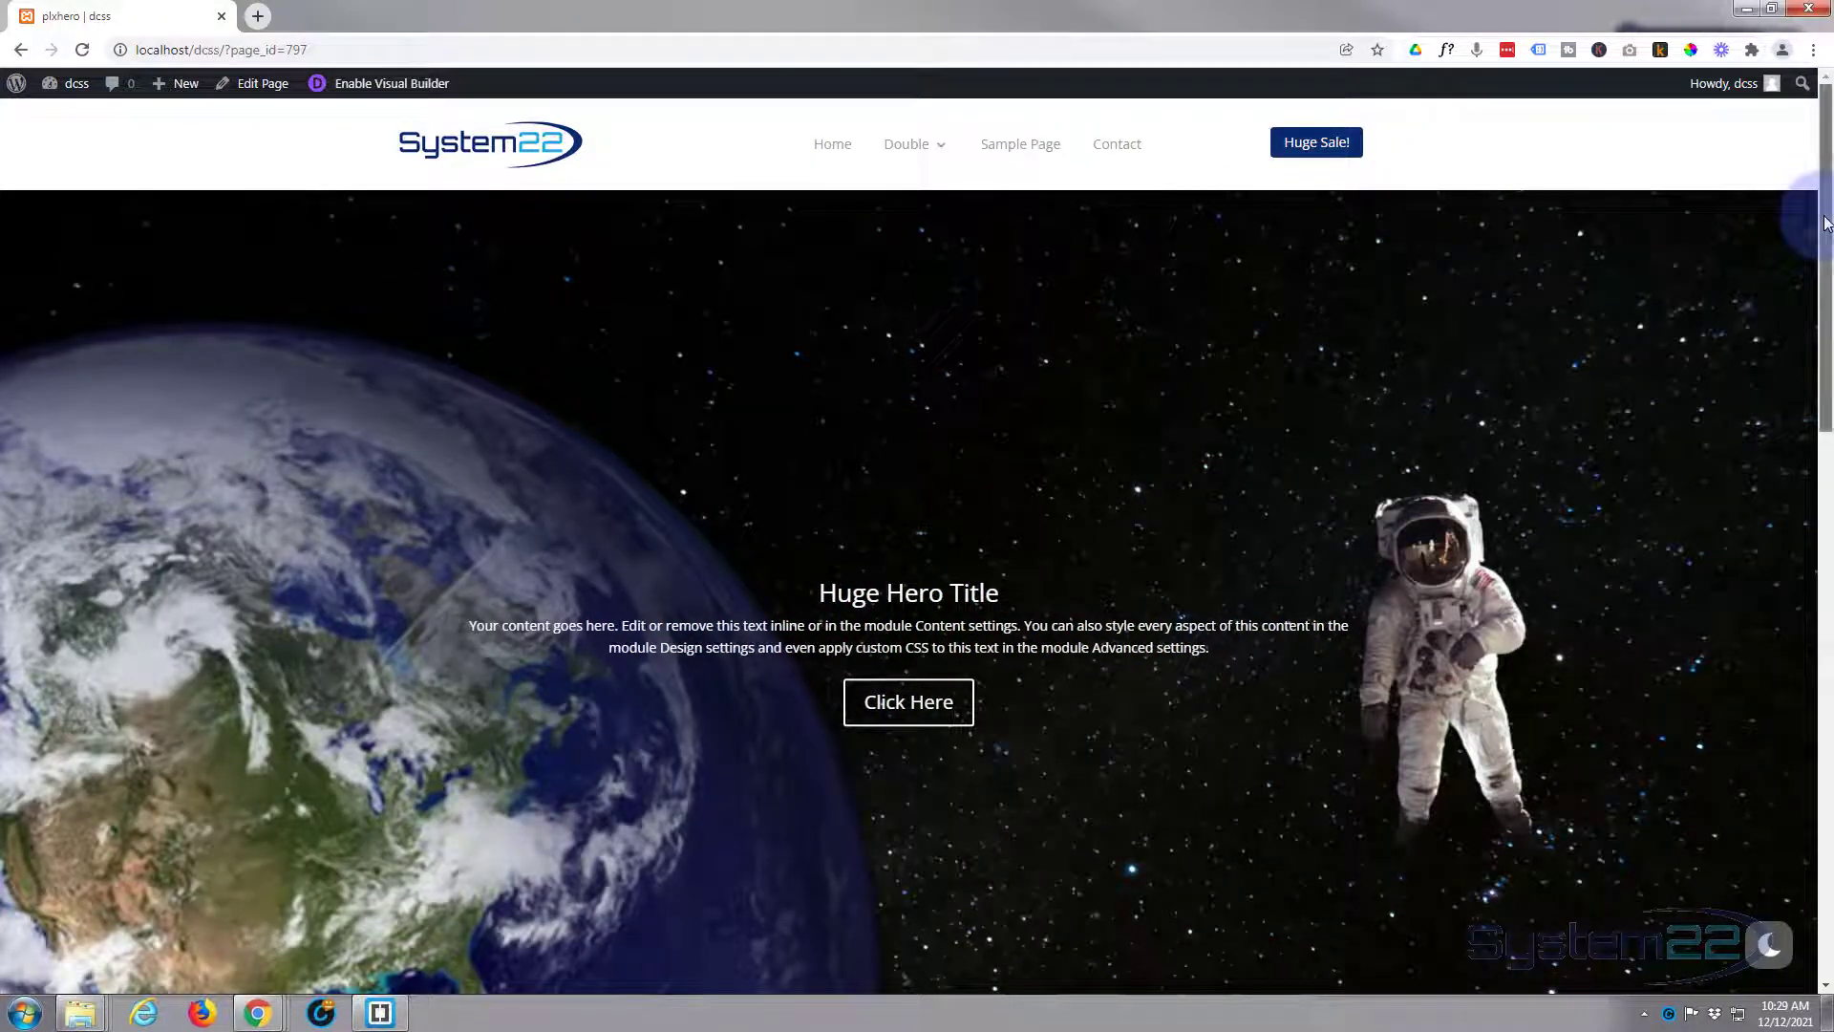
Examine the earth and astronaut scroll animation behind the call to action on the front-end page.
drag(1825, 223, 1807, 436)
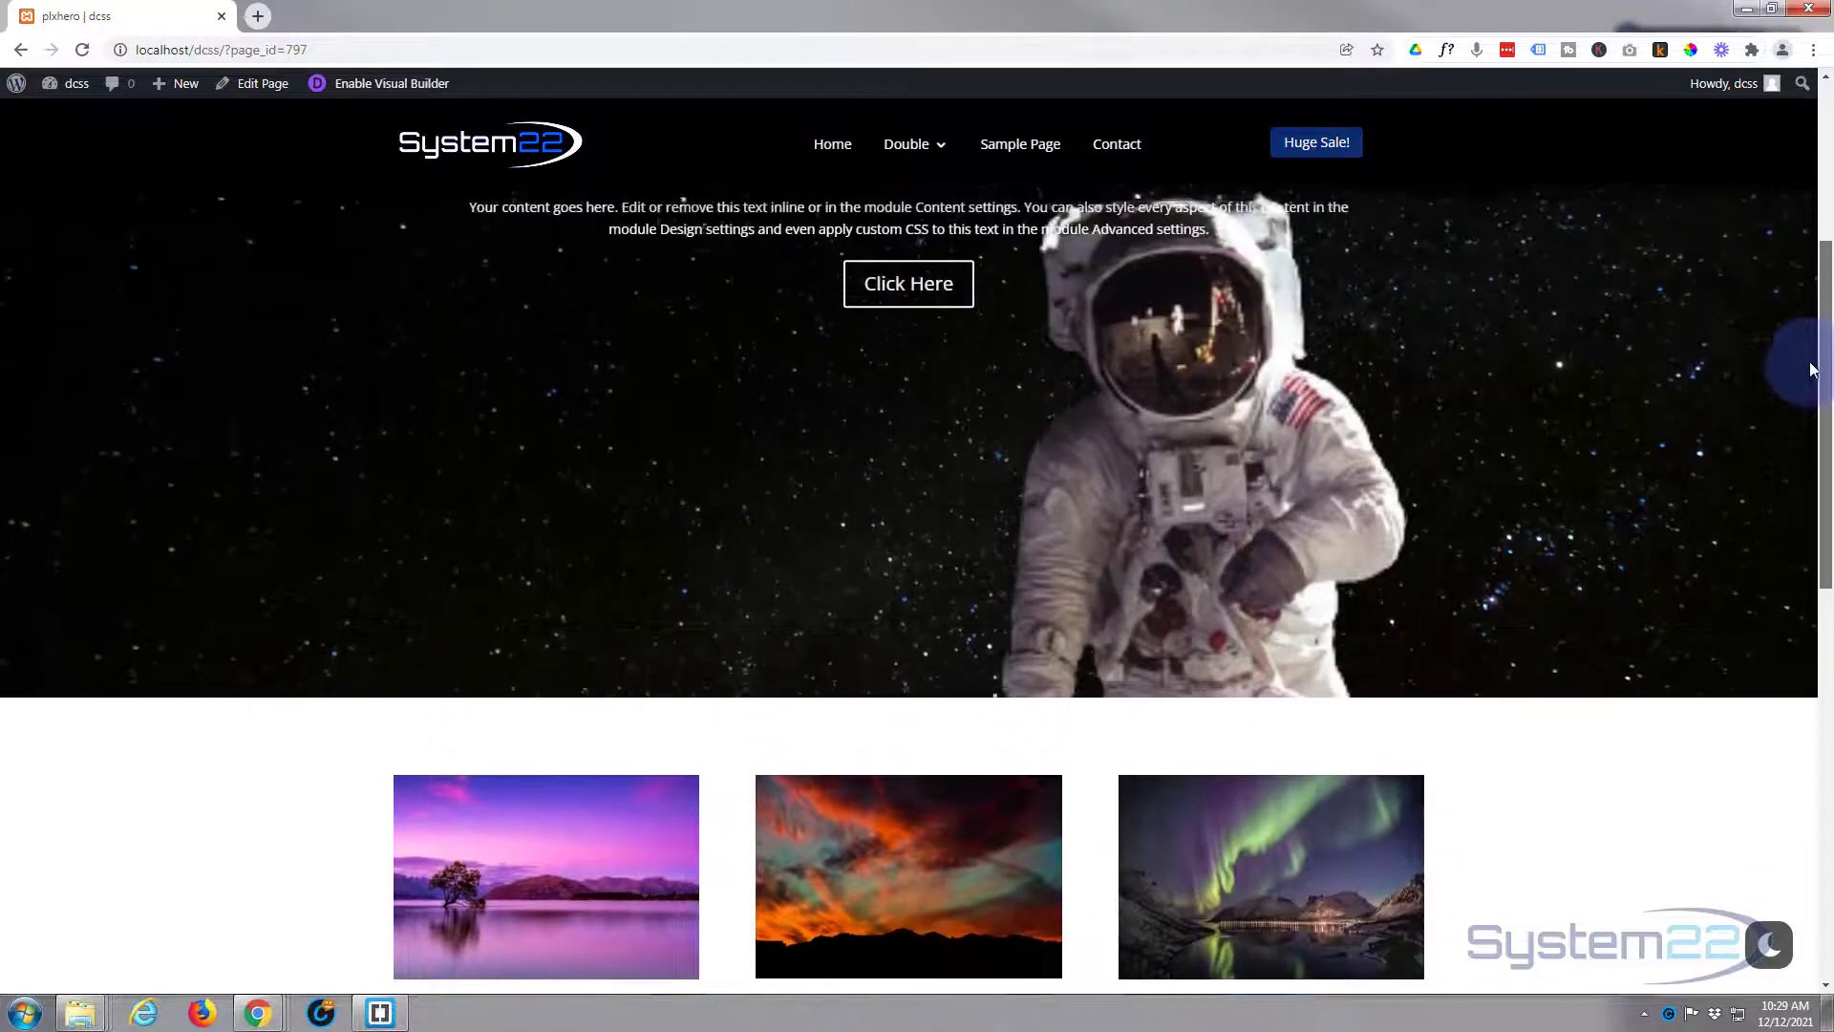
drag(1812, 370, 1830, 449)
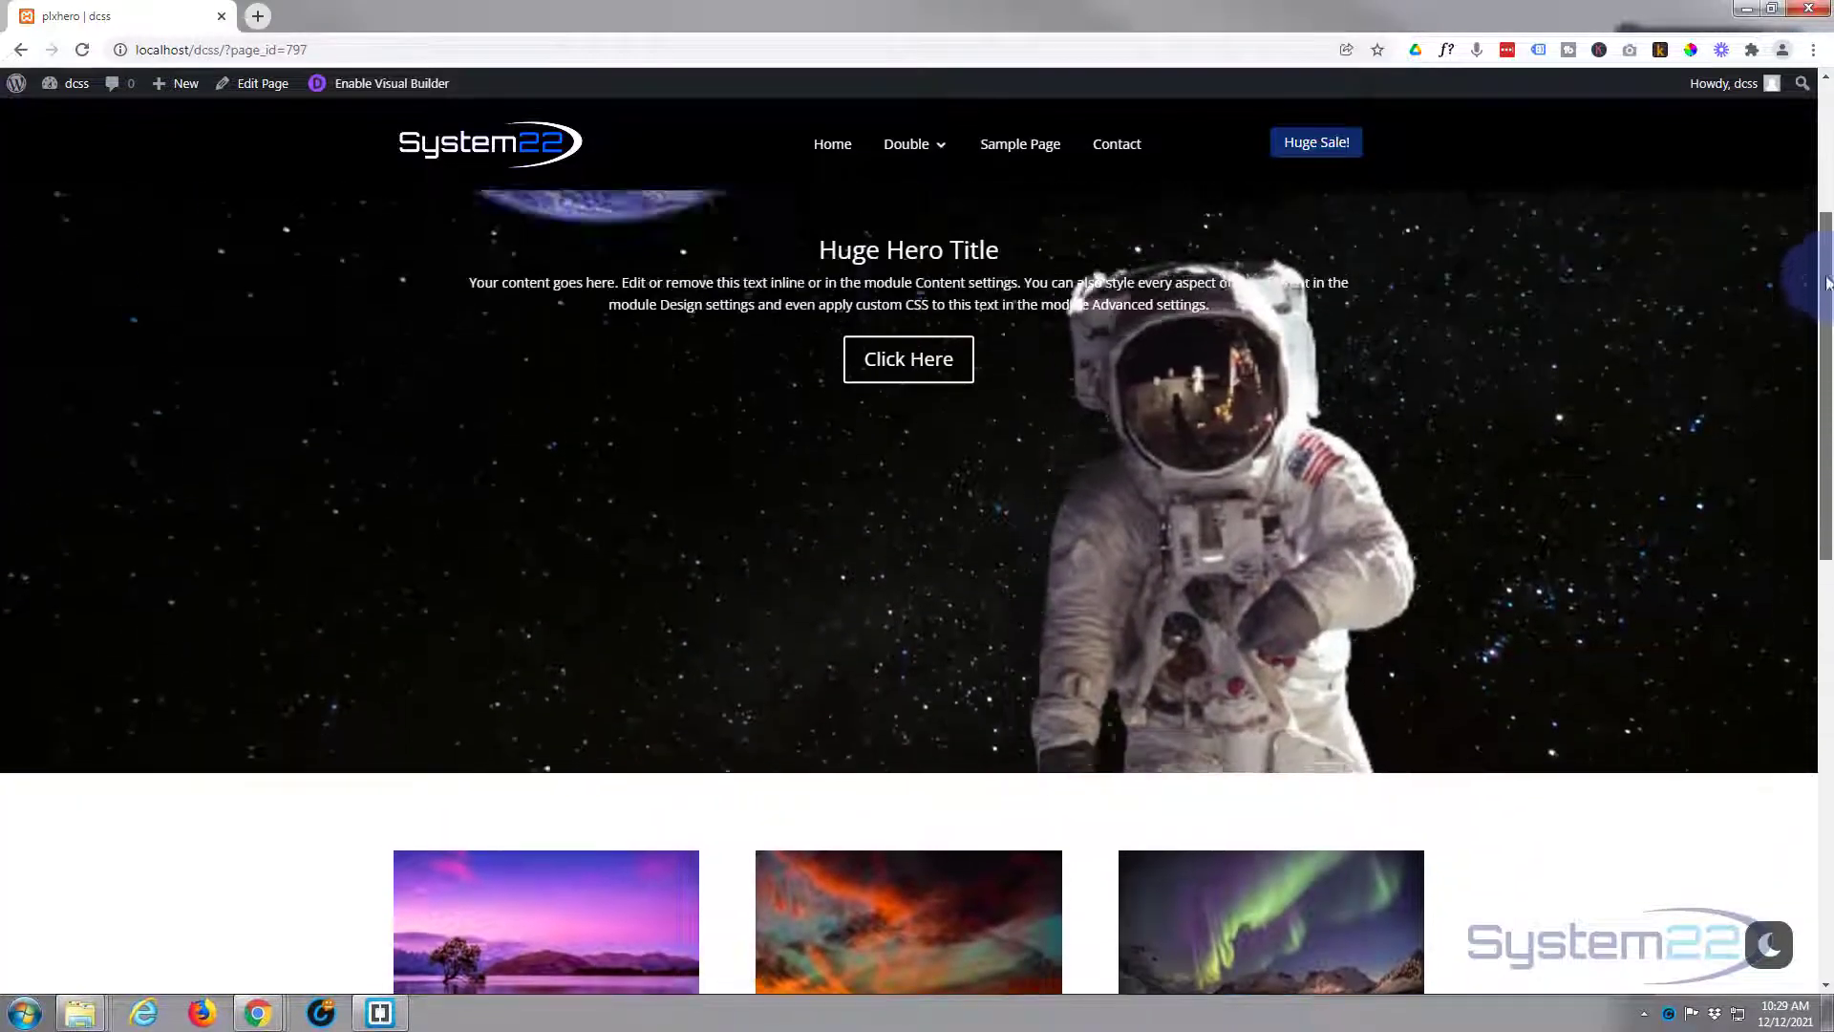
drag(1826, 283, 1813, 153)
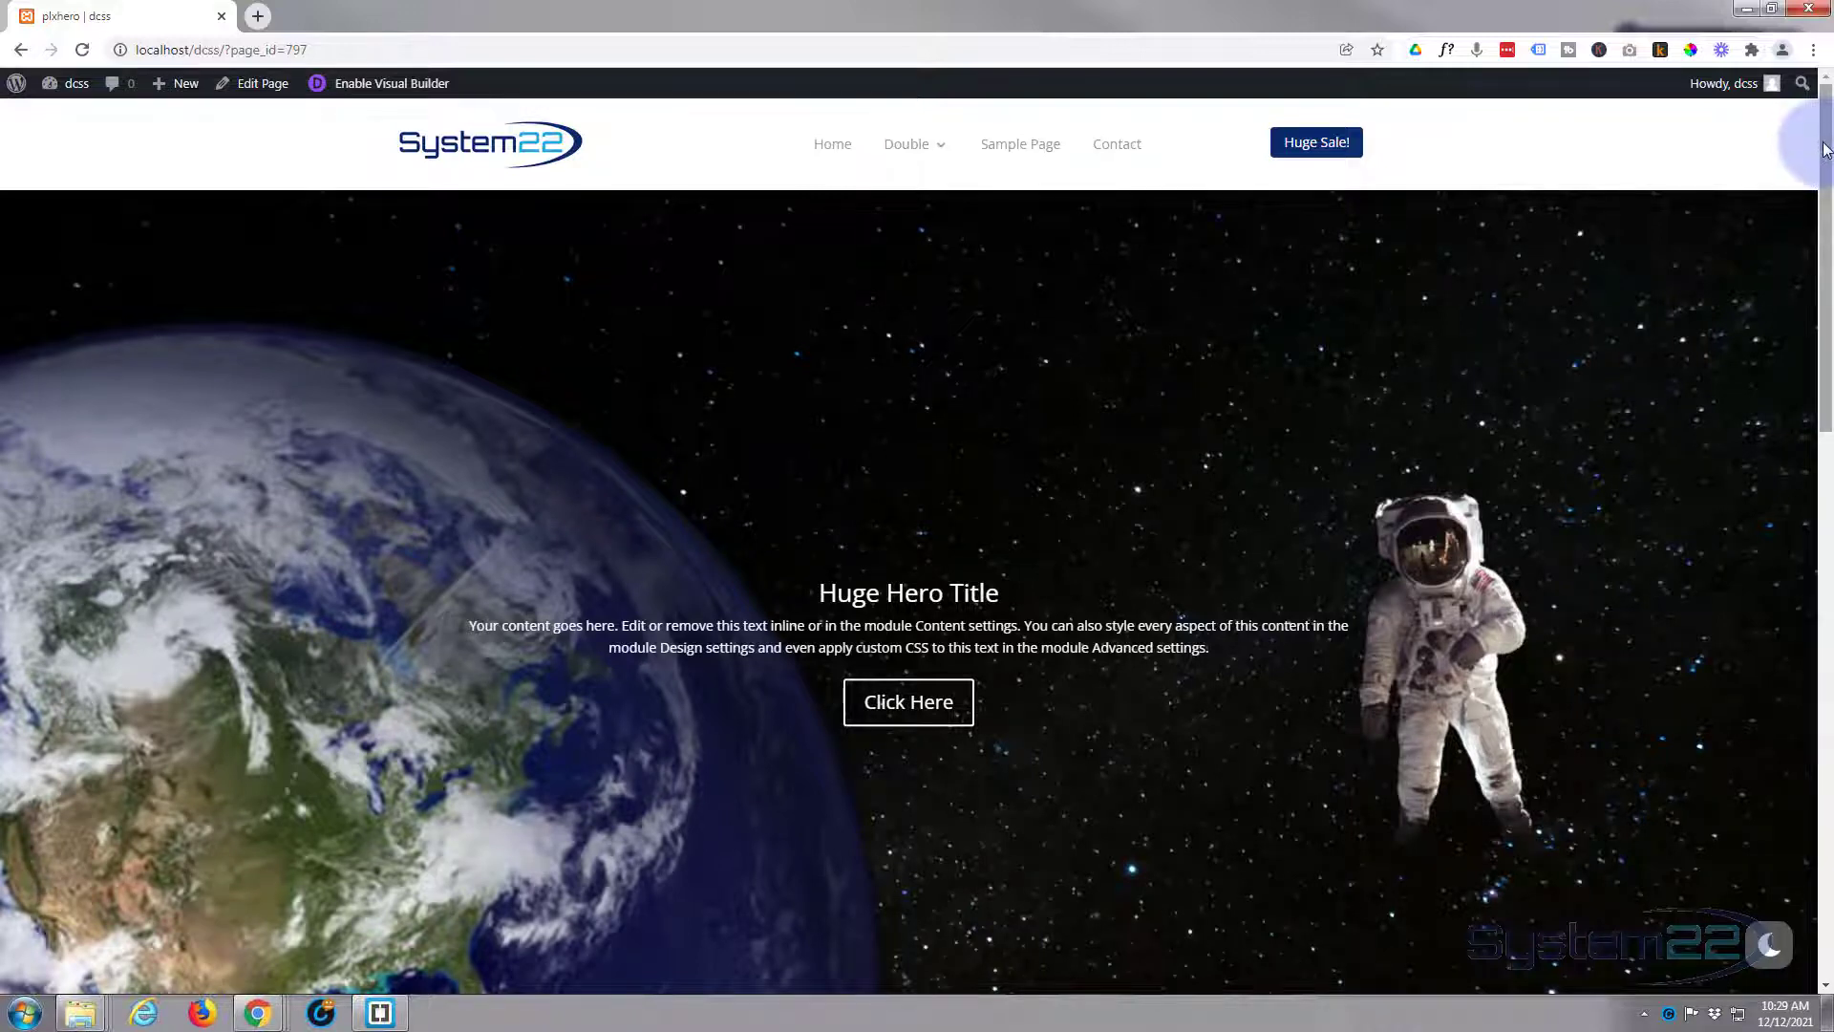
Open the browser's device emulation with the iPad dimensions, set its zoom to 100% and enlarge the preview area.
key(ctrl+shift+i)
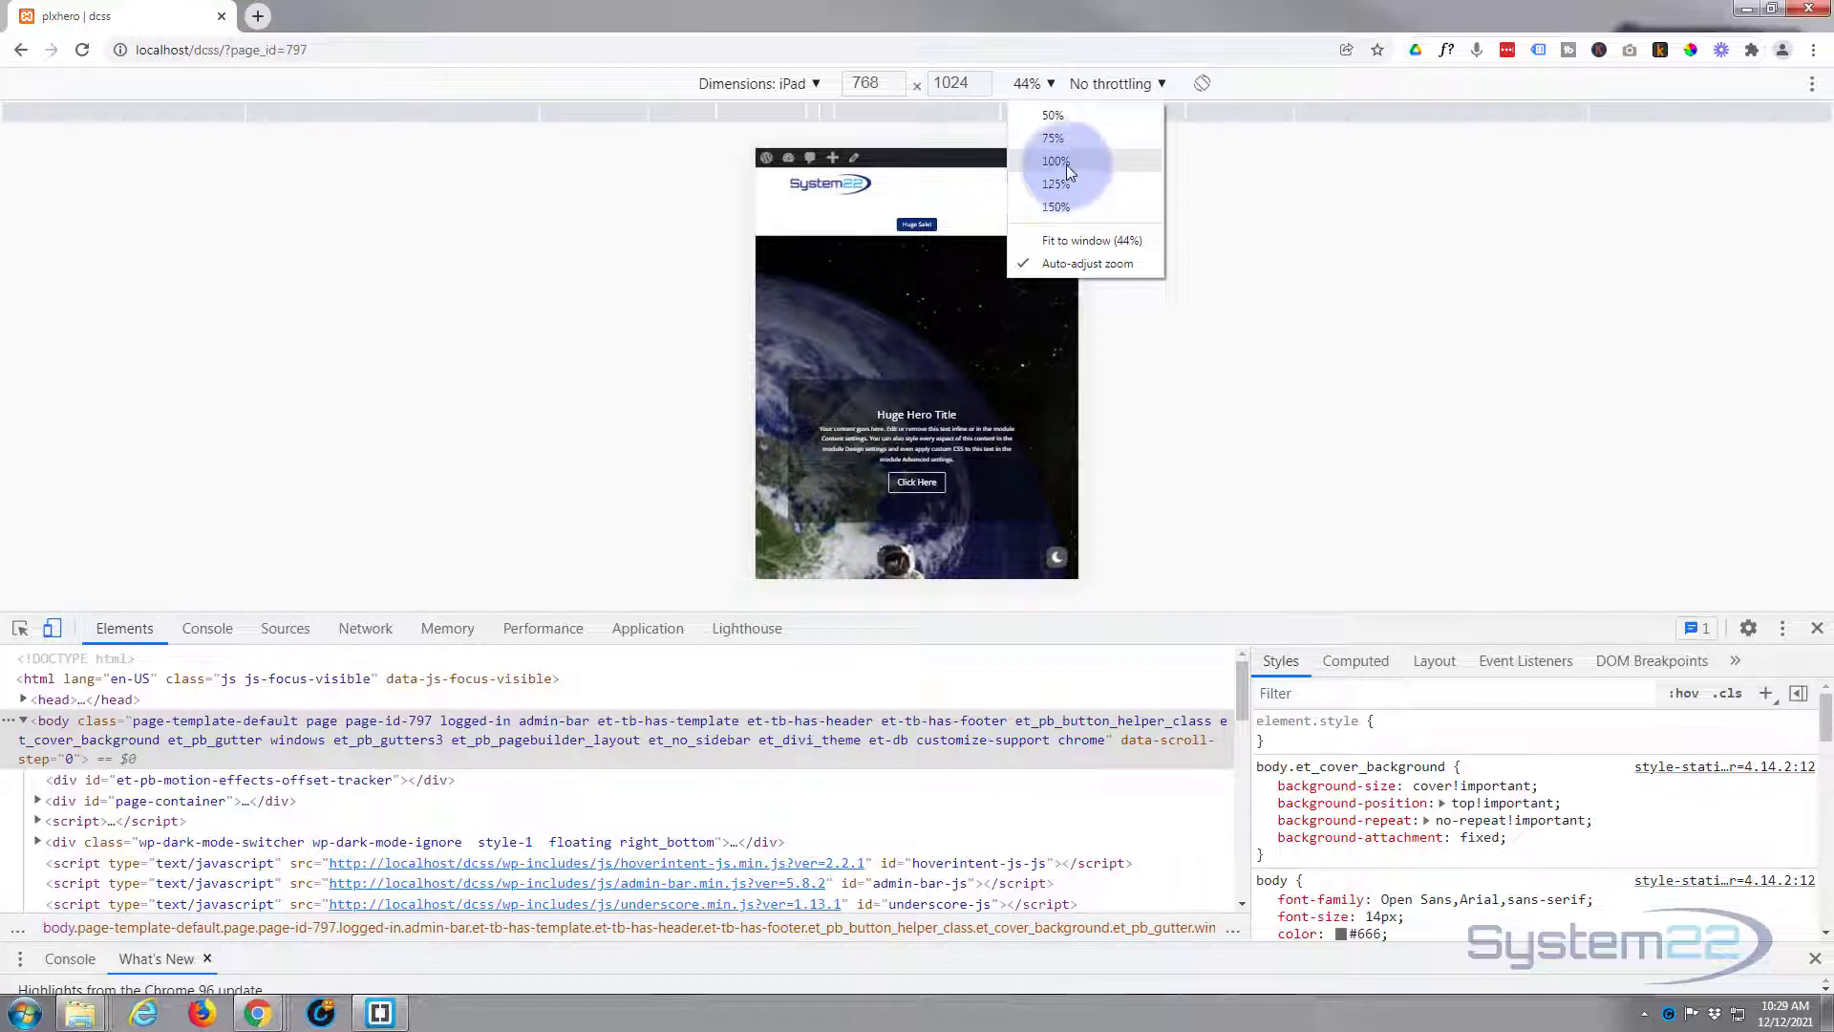
click(1056, 162)
drag(1430, 628, 1413, 979)
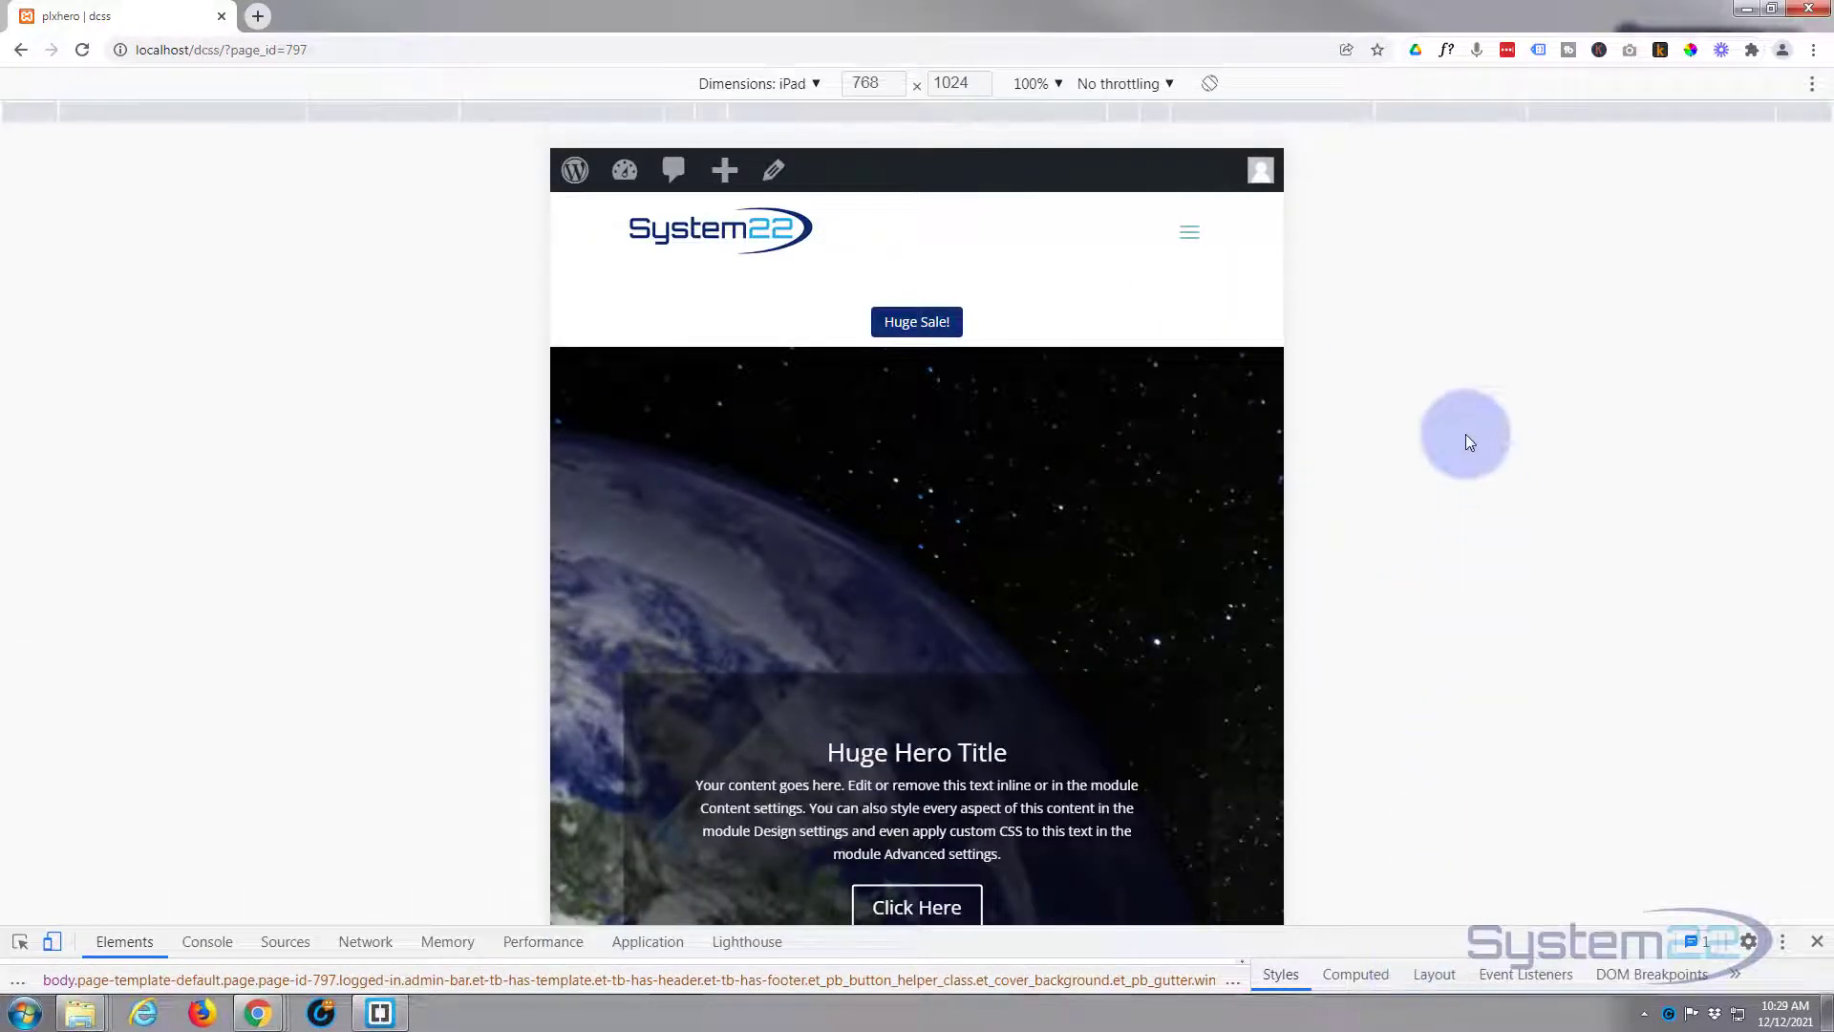
Examine the hero's parallax and the call to action's semi-transparent background while scrolling the iPad preview.
scroll(917, 573, down, 2)
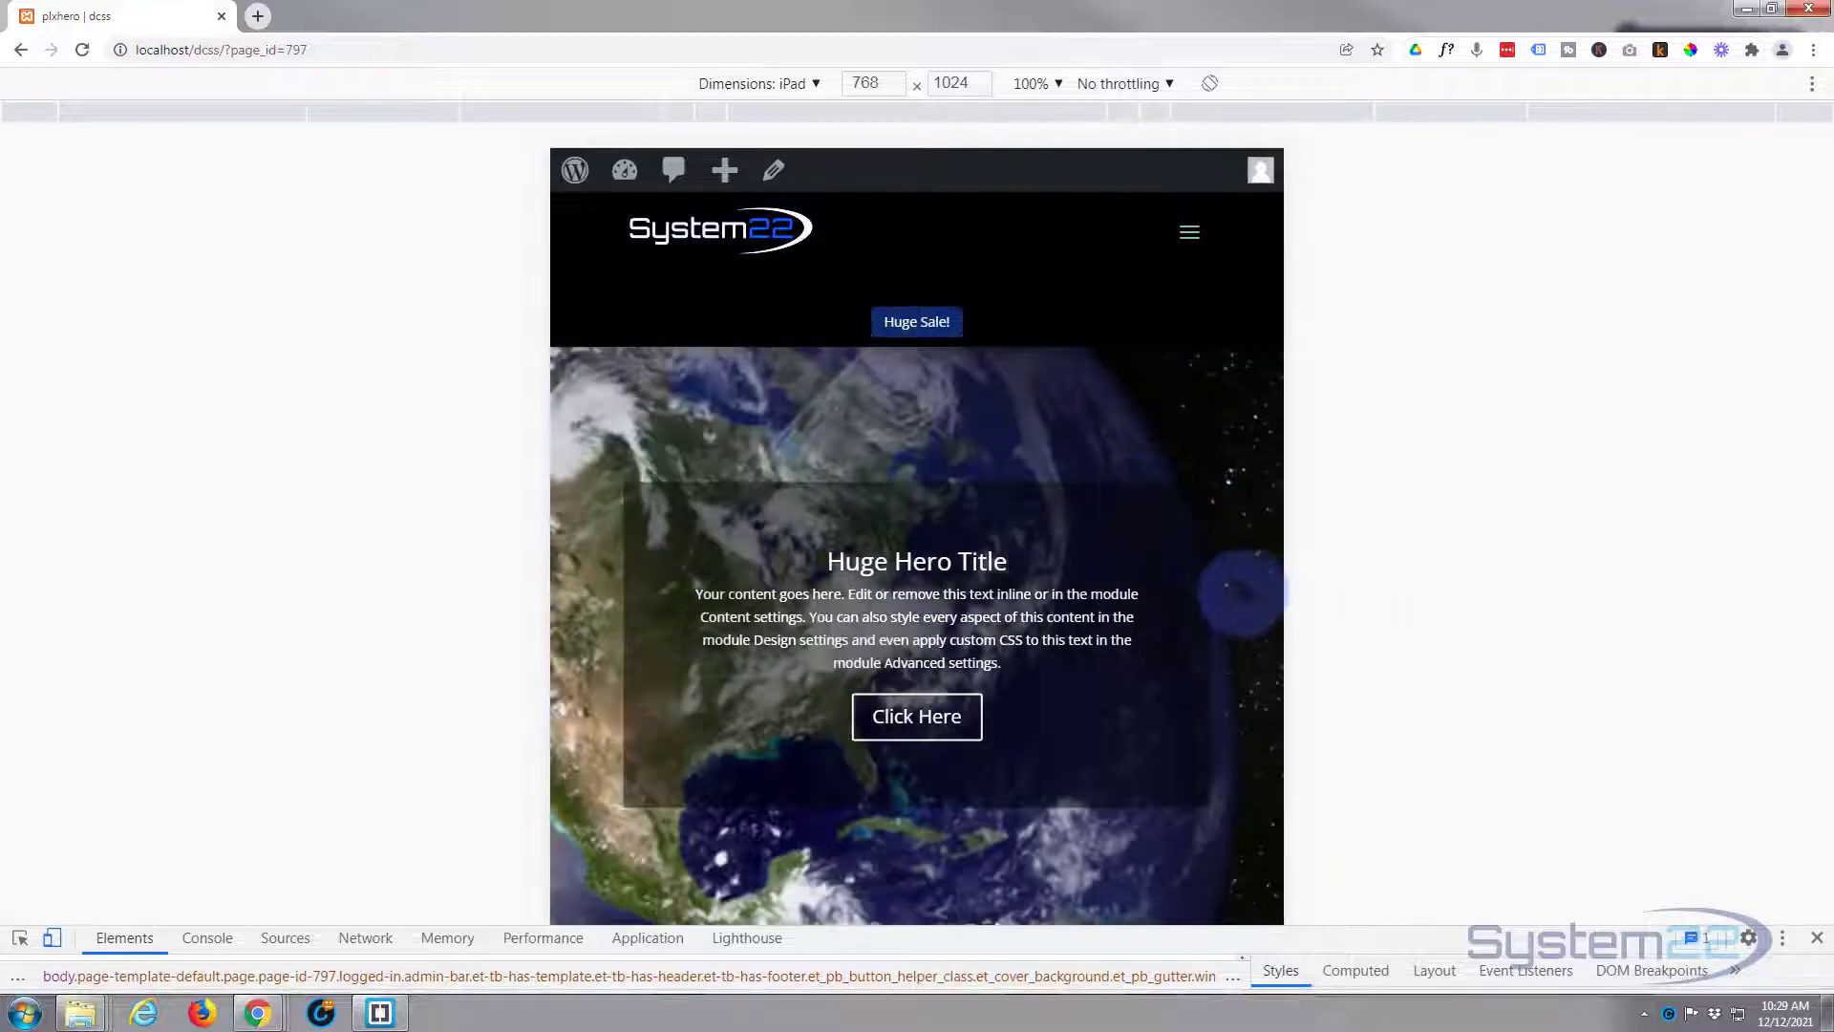
scroll(1239, 592, down, 3)
scroll(1232, 584, up, 5)
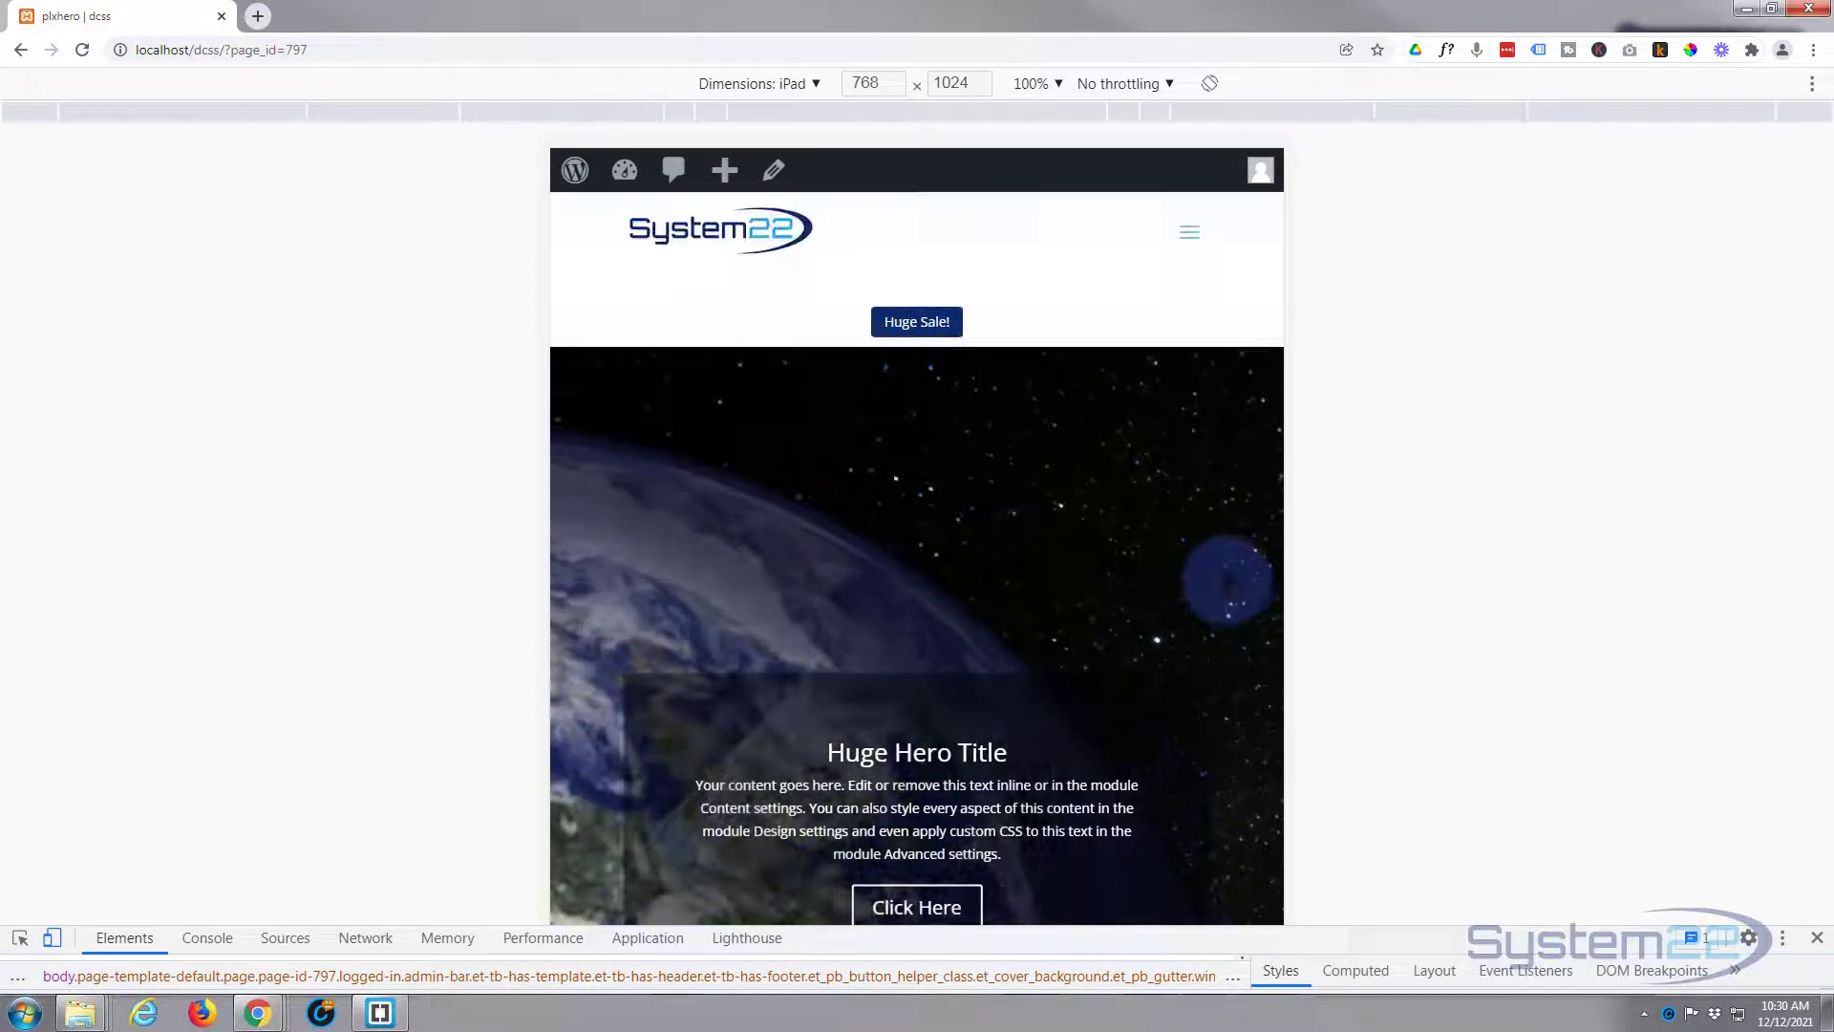
scroll(1228, 580, down, 6)
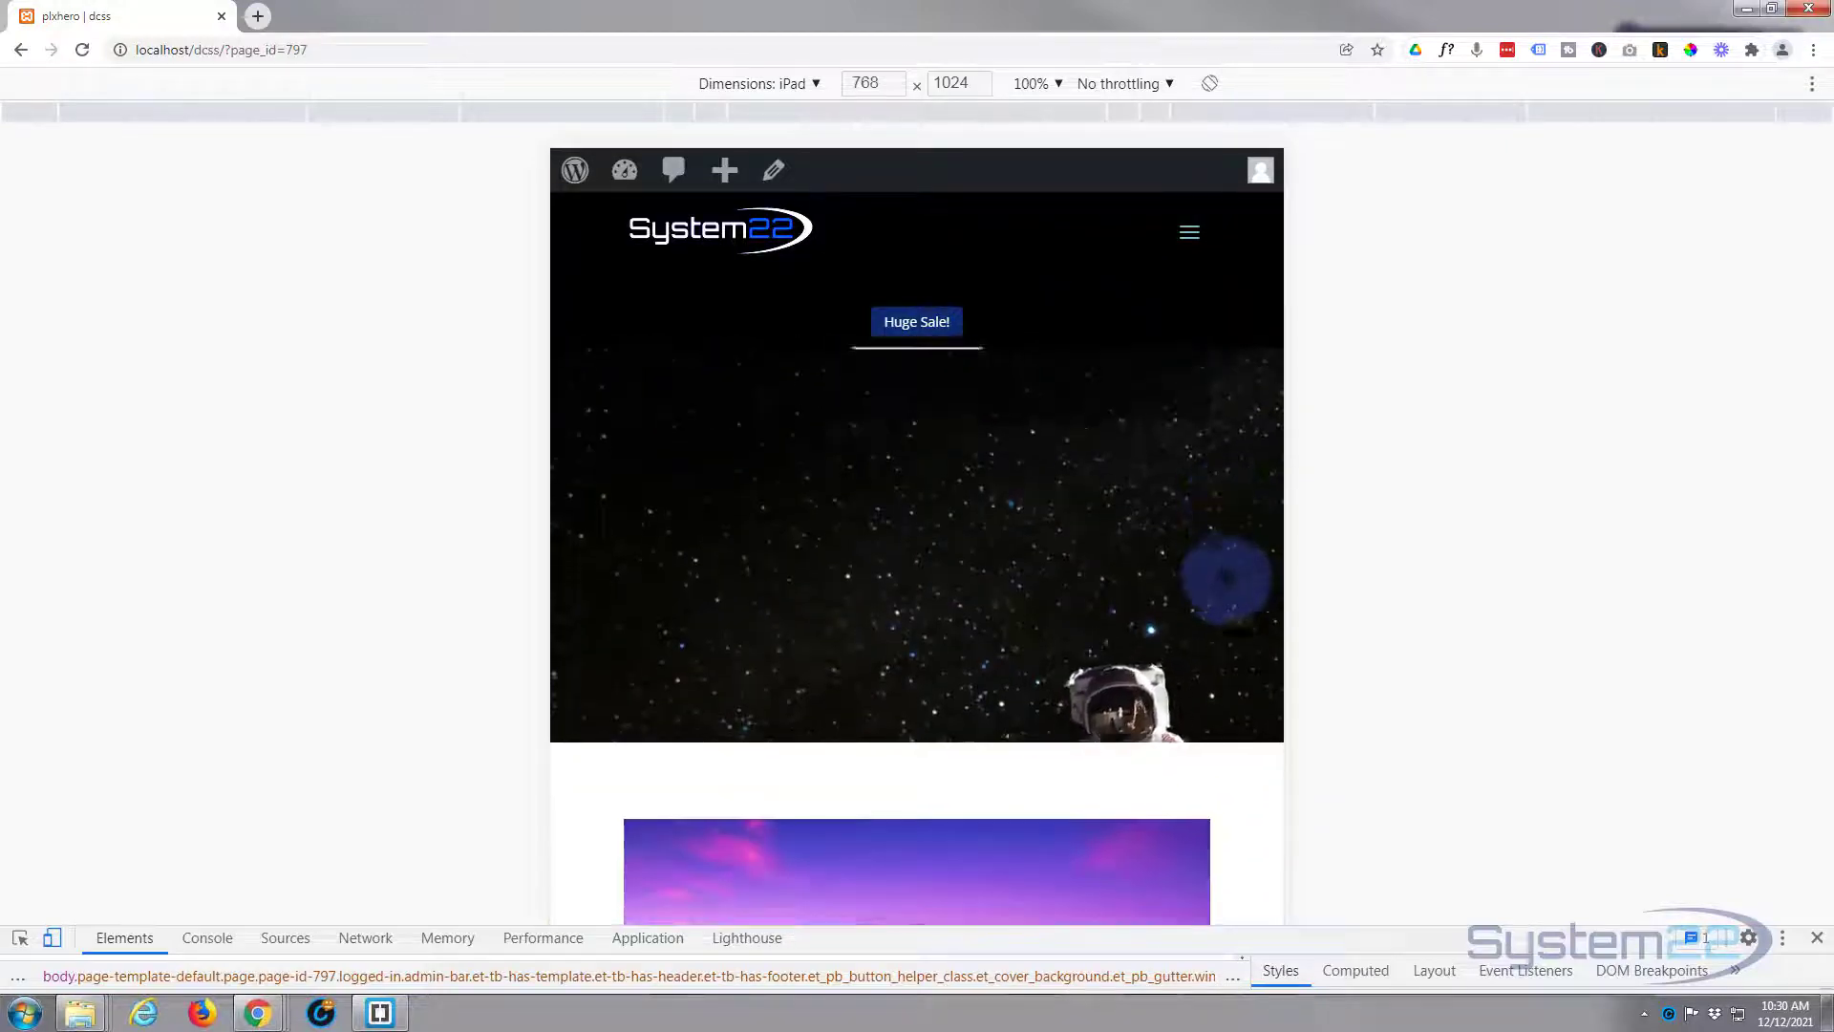
scroll(1227, 580, up, 5)
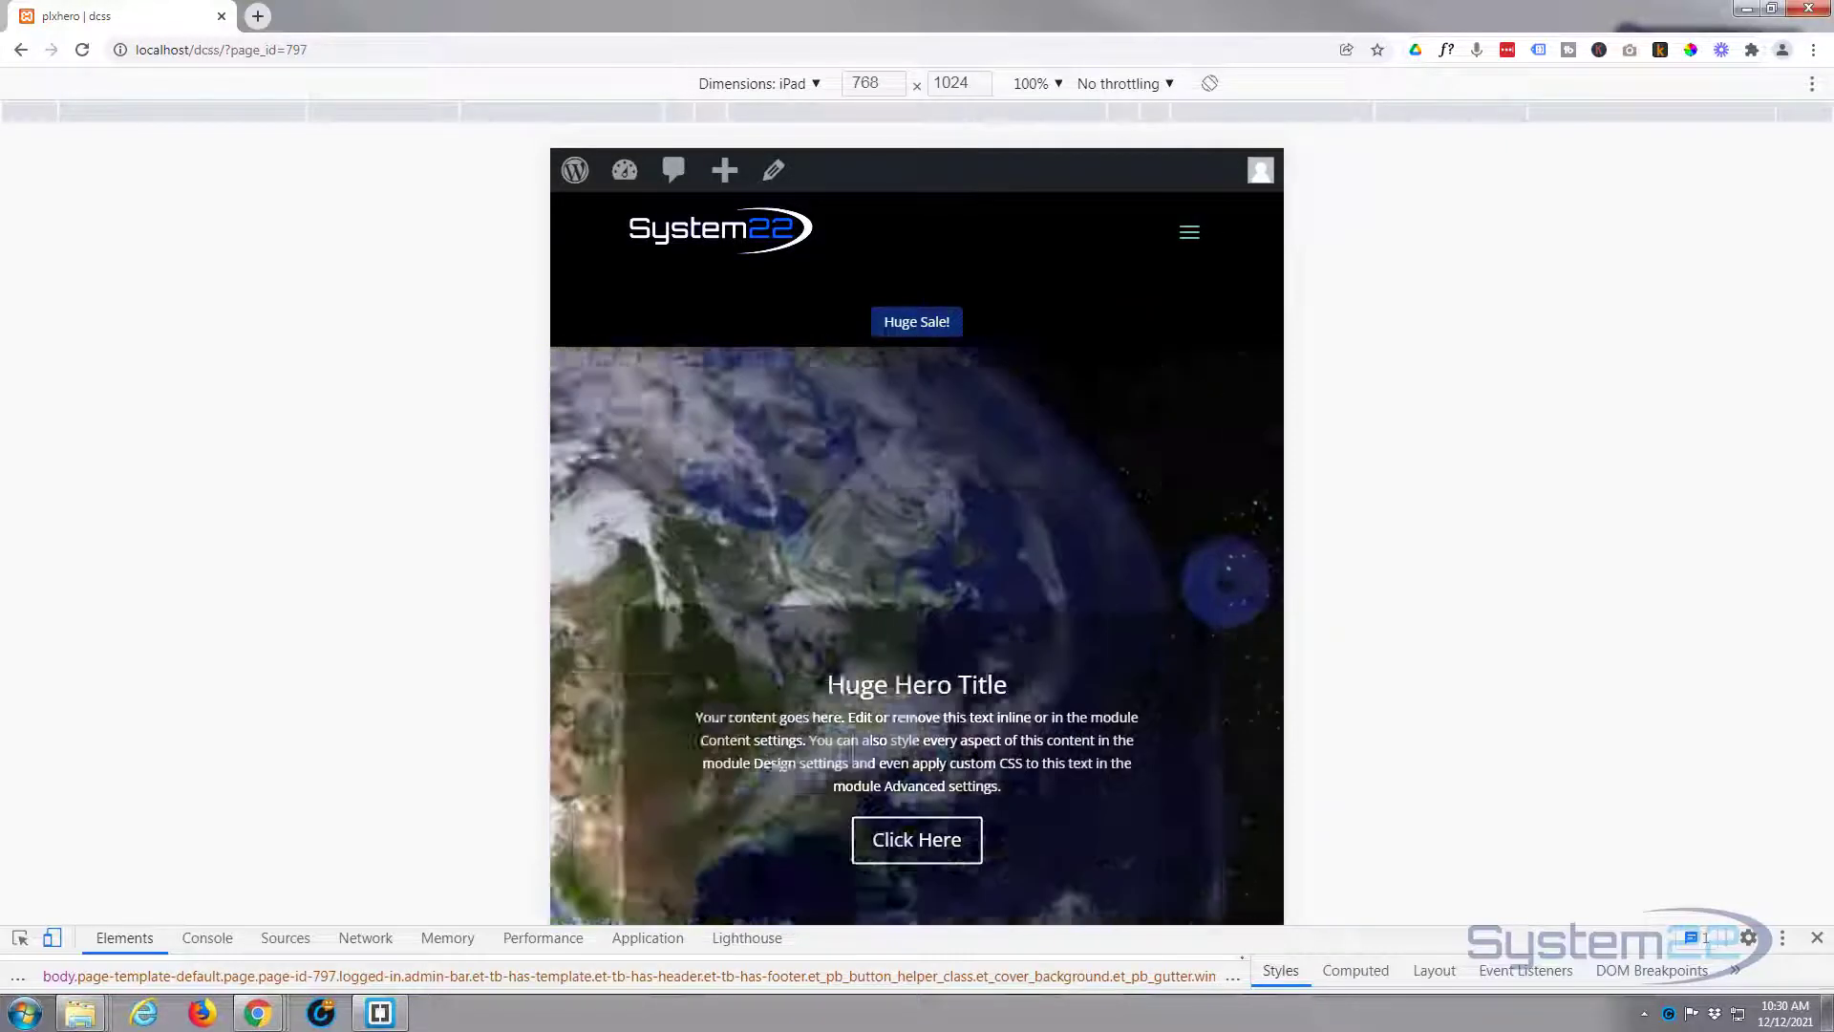
Return the iPad preview to the page's start and switch the emulated device to iPhone X.
scroll(1226, 583, up, 1)
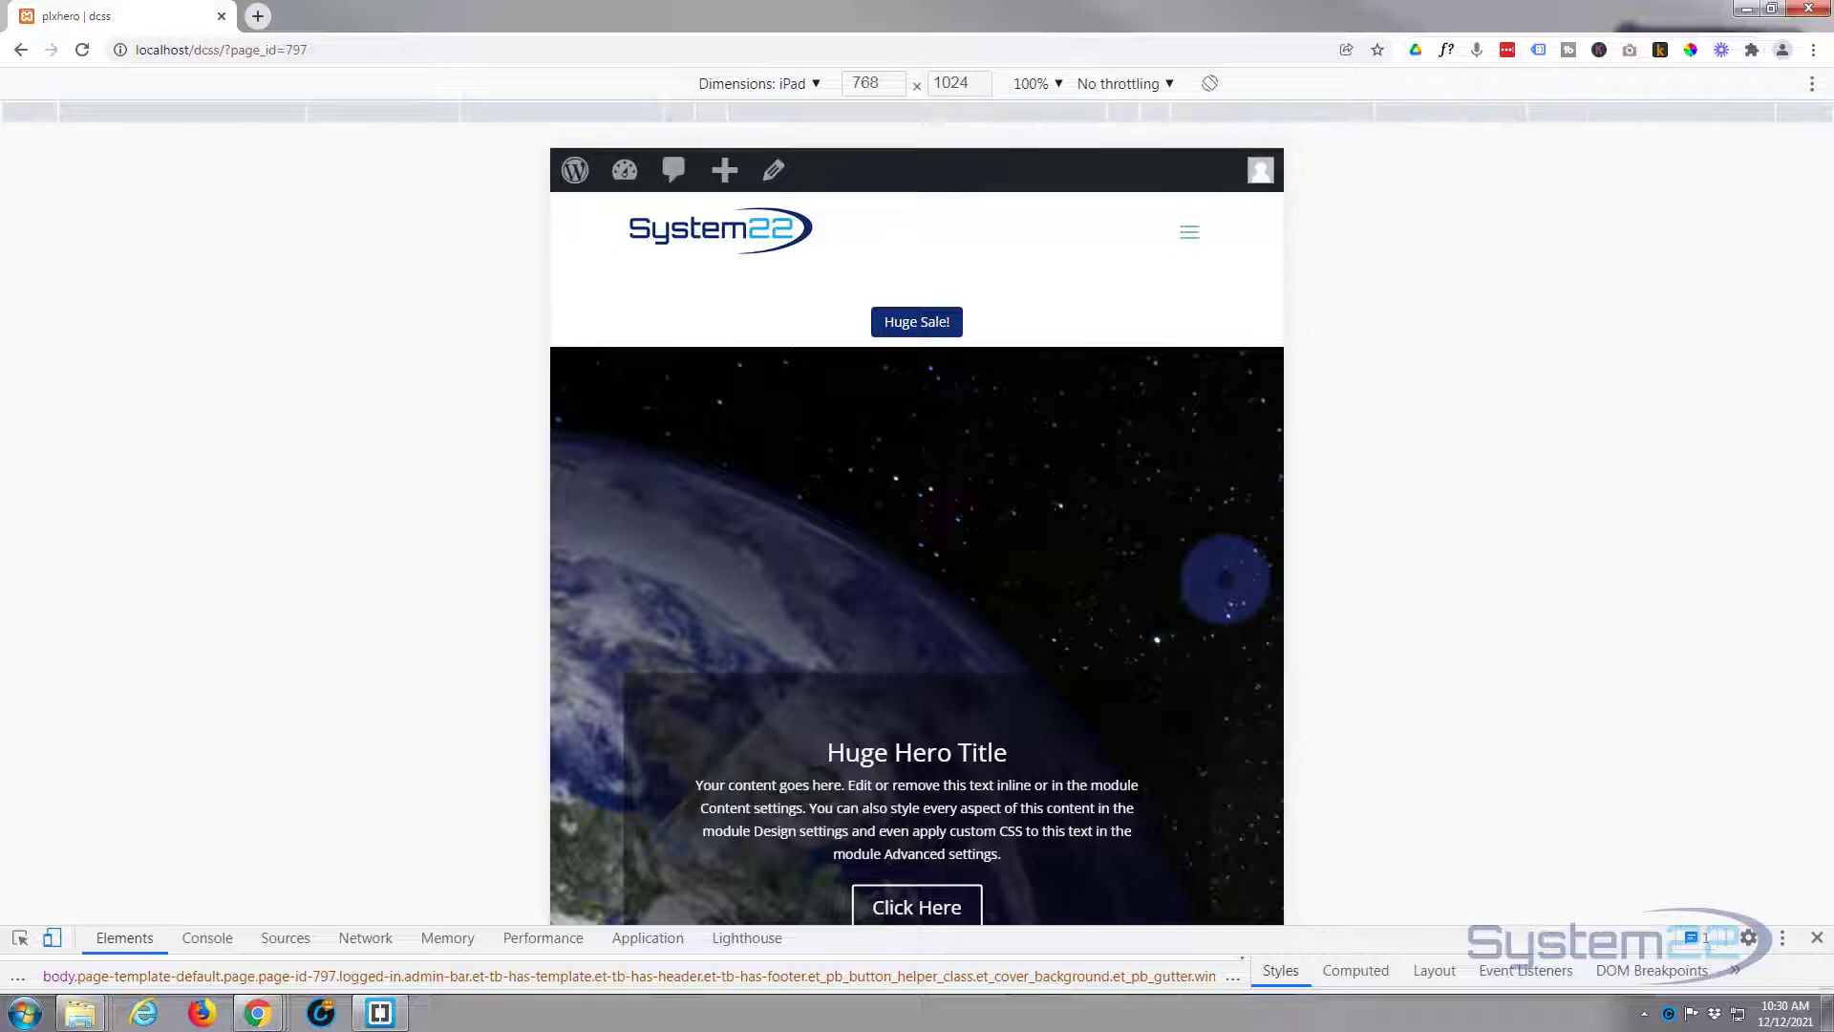
click(815, 84)
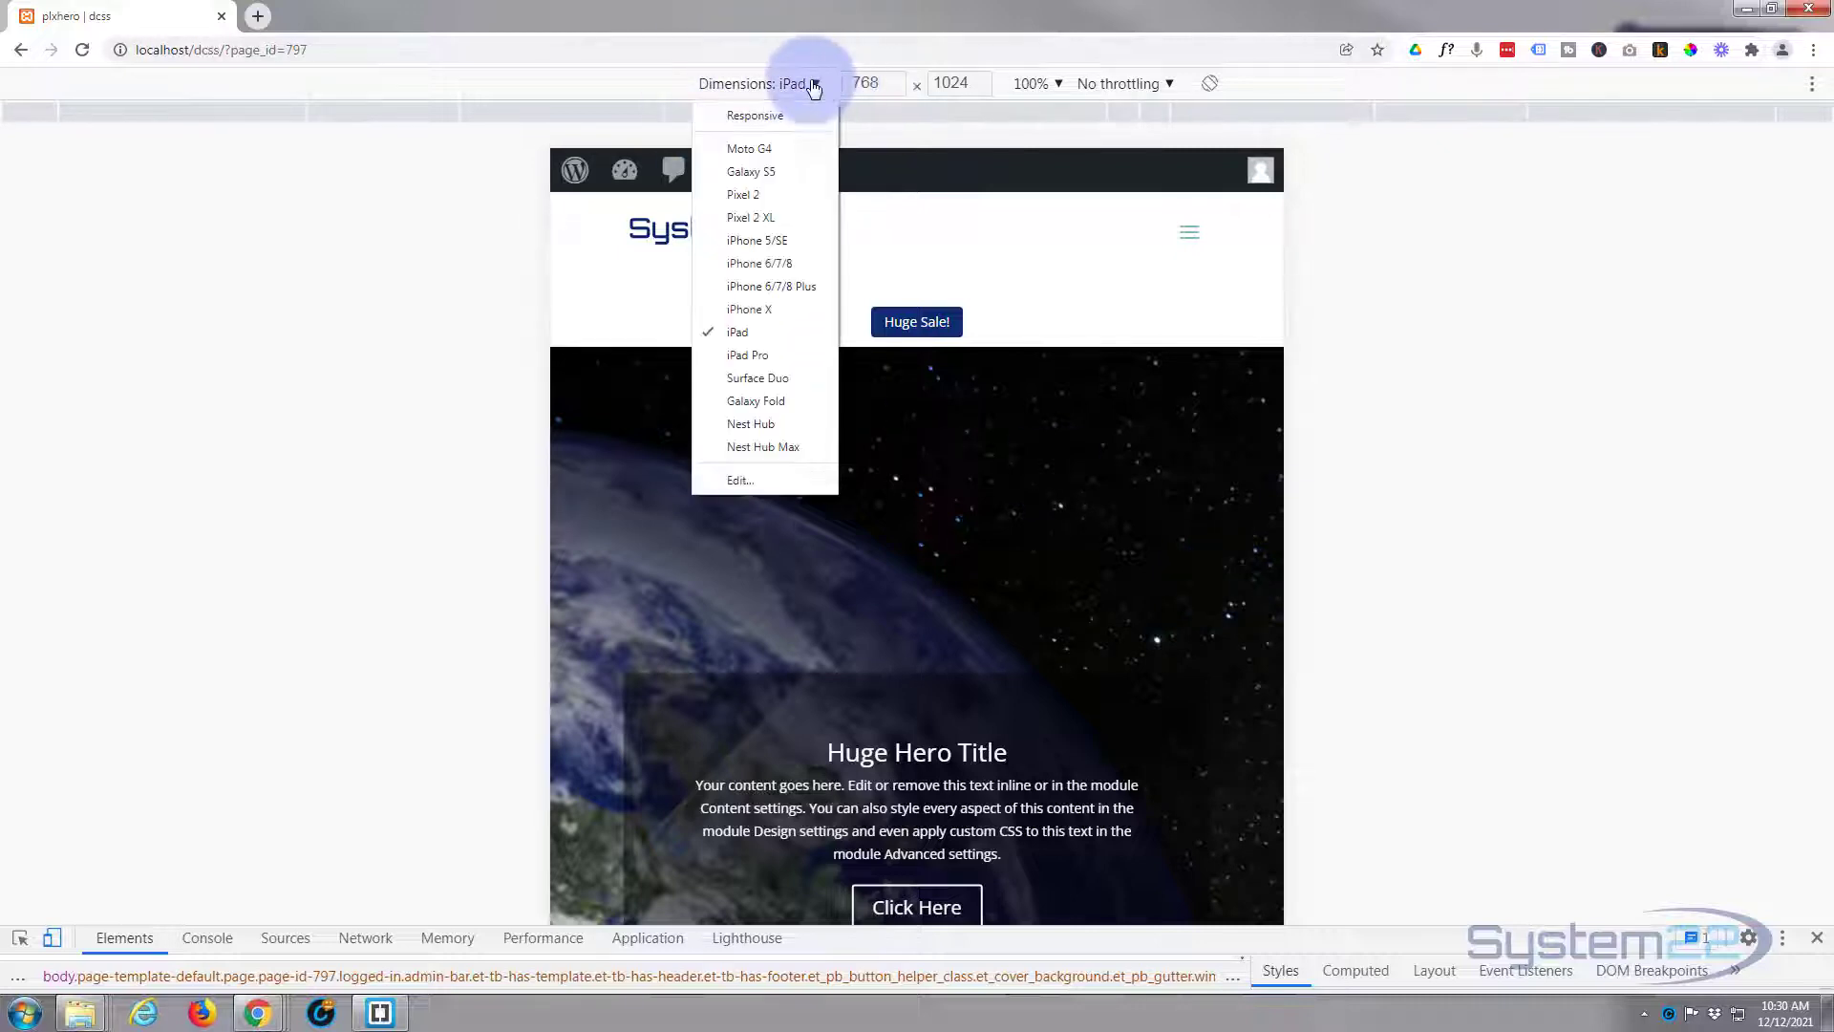
click(777, 308)
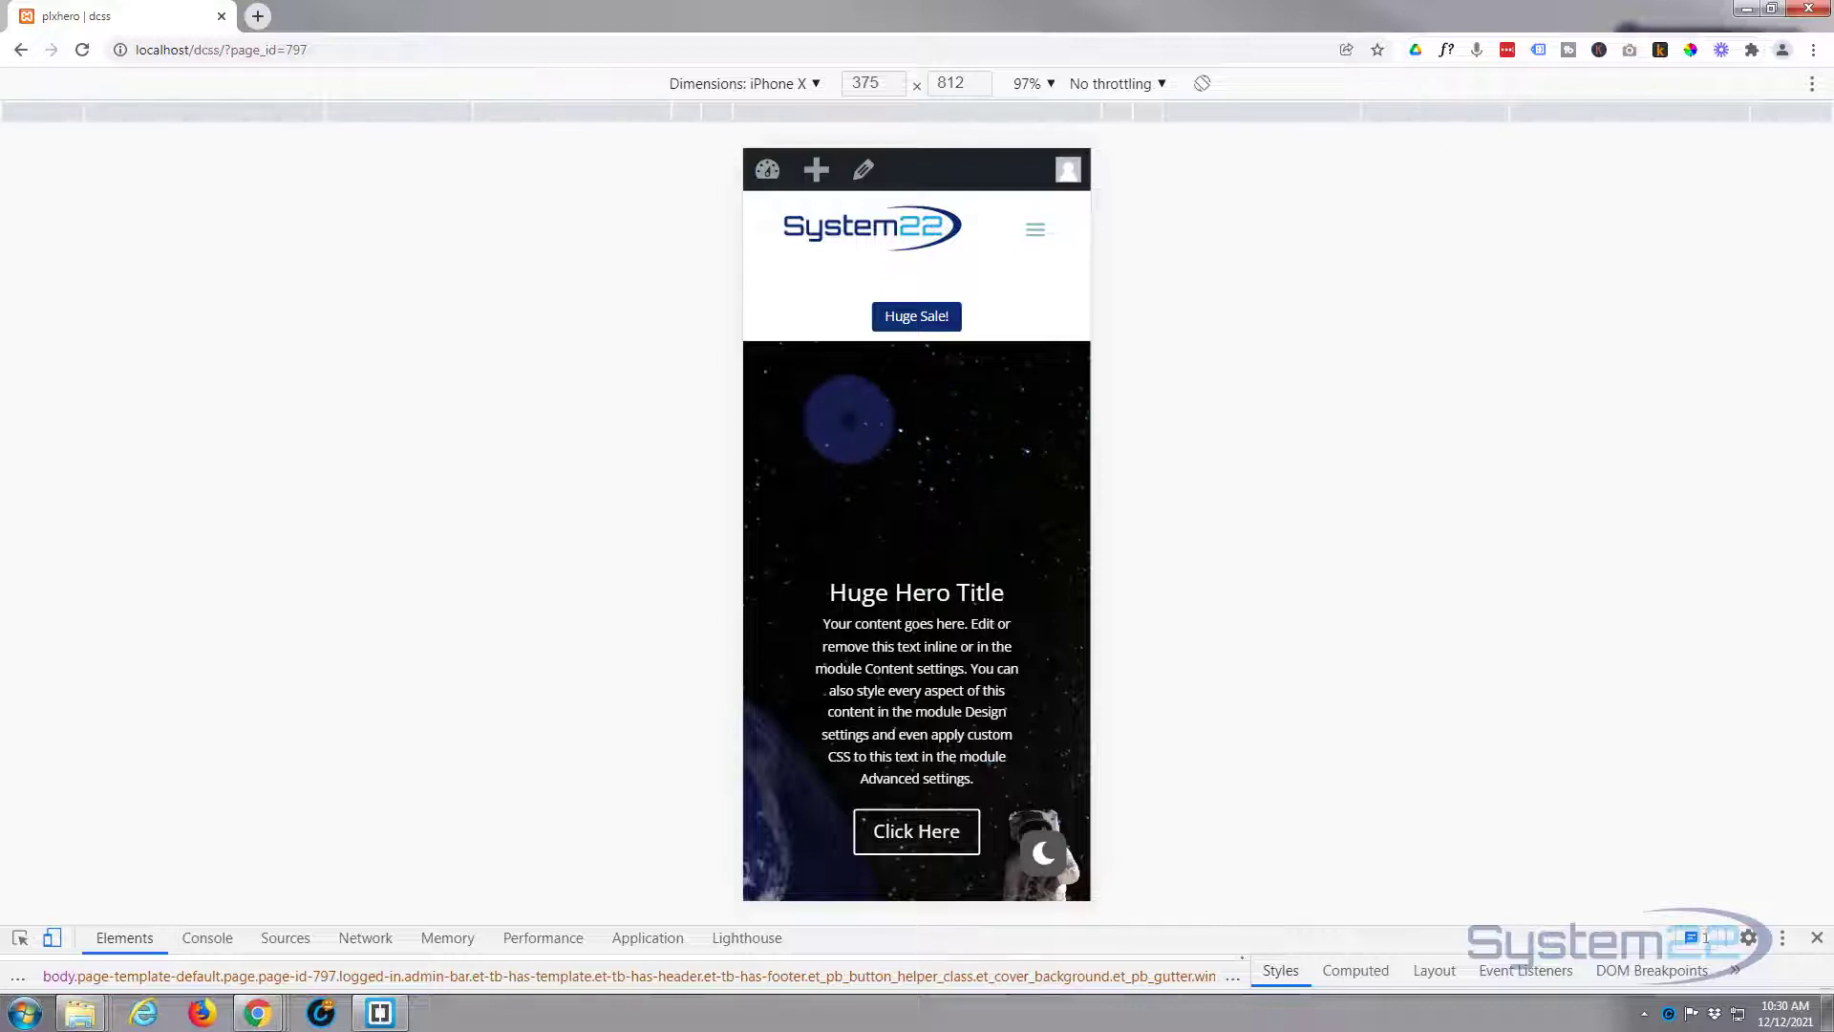
Examine the hero's scroll animation and the call to action's readability in the iPhone X preview.
scroll(848, 420, down, 5)
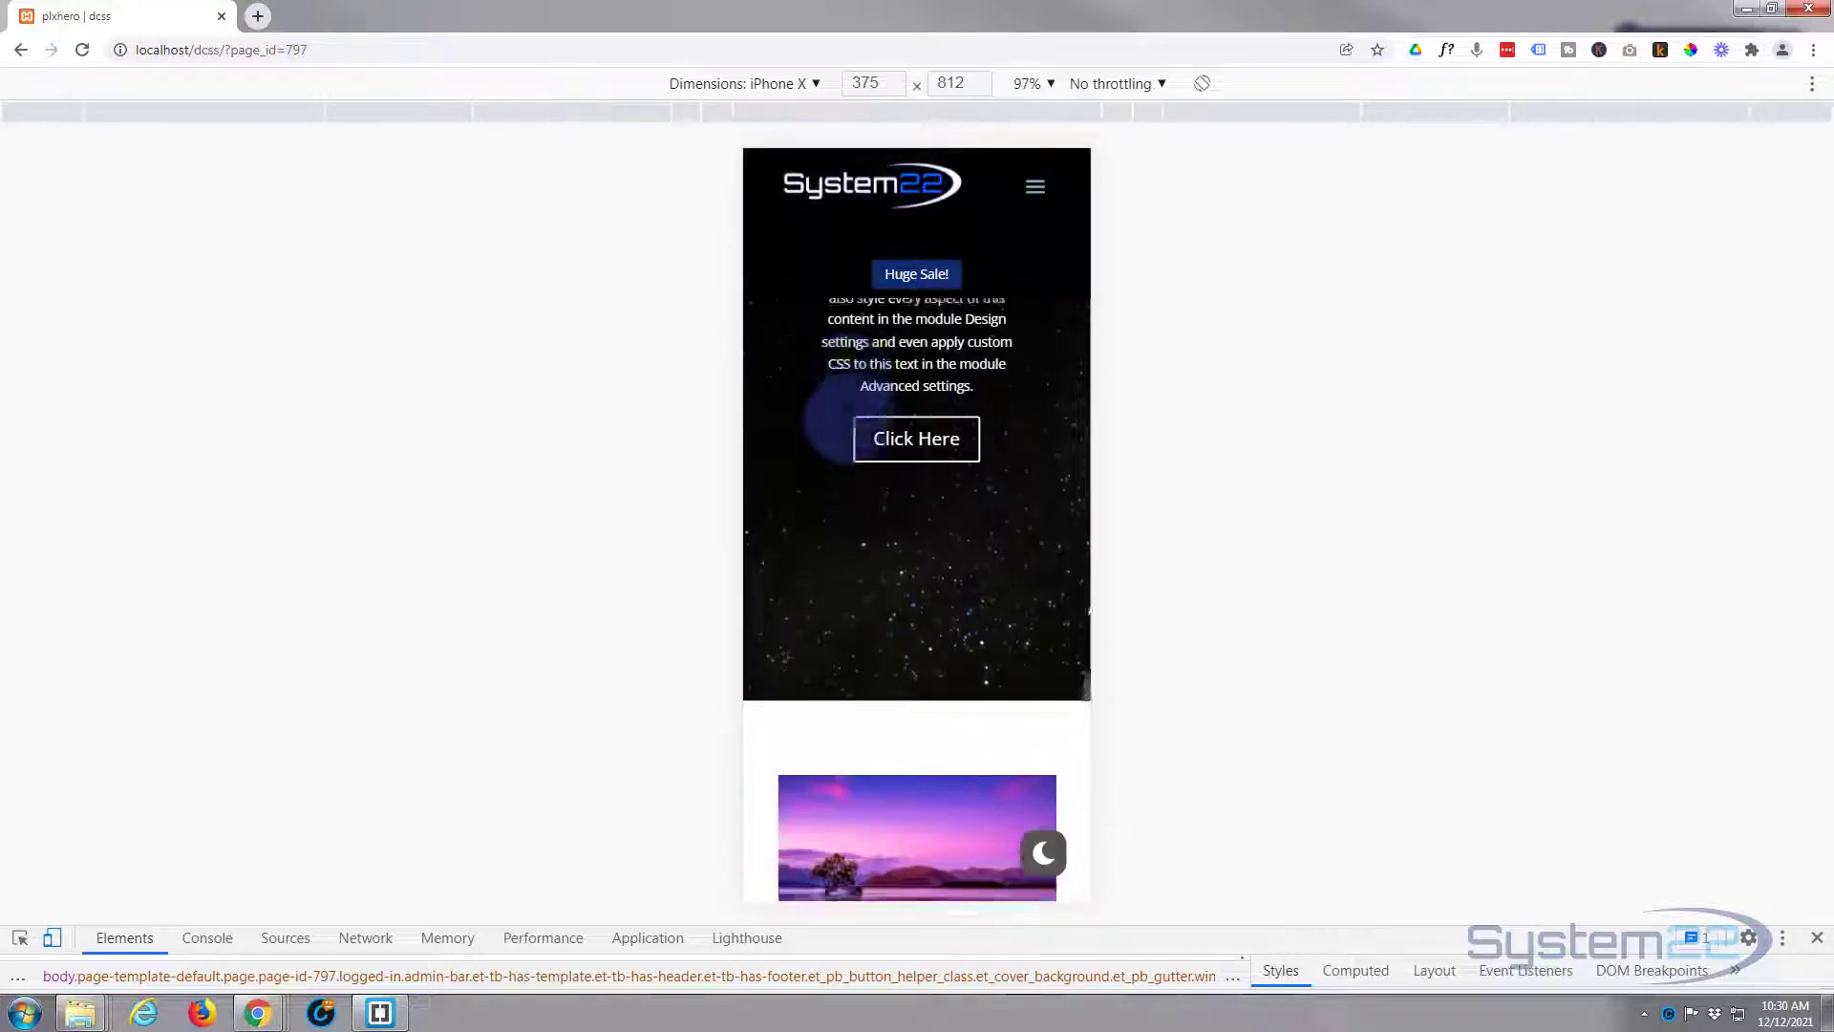
scroll(848, 427, up, 3)
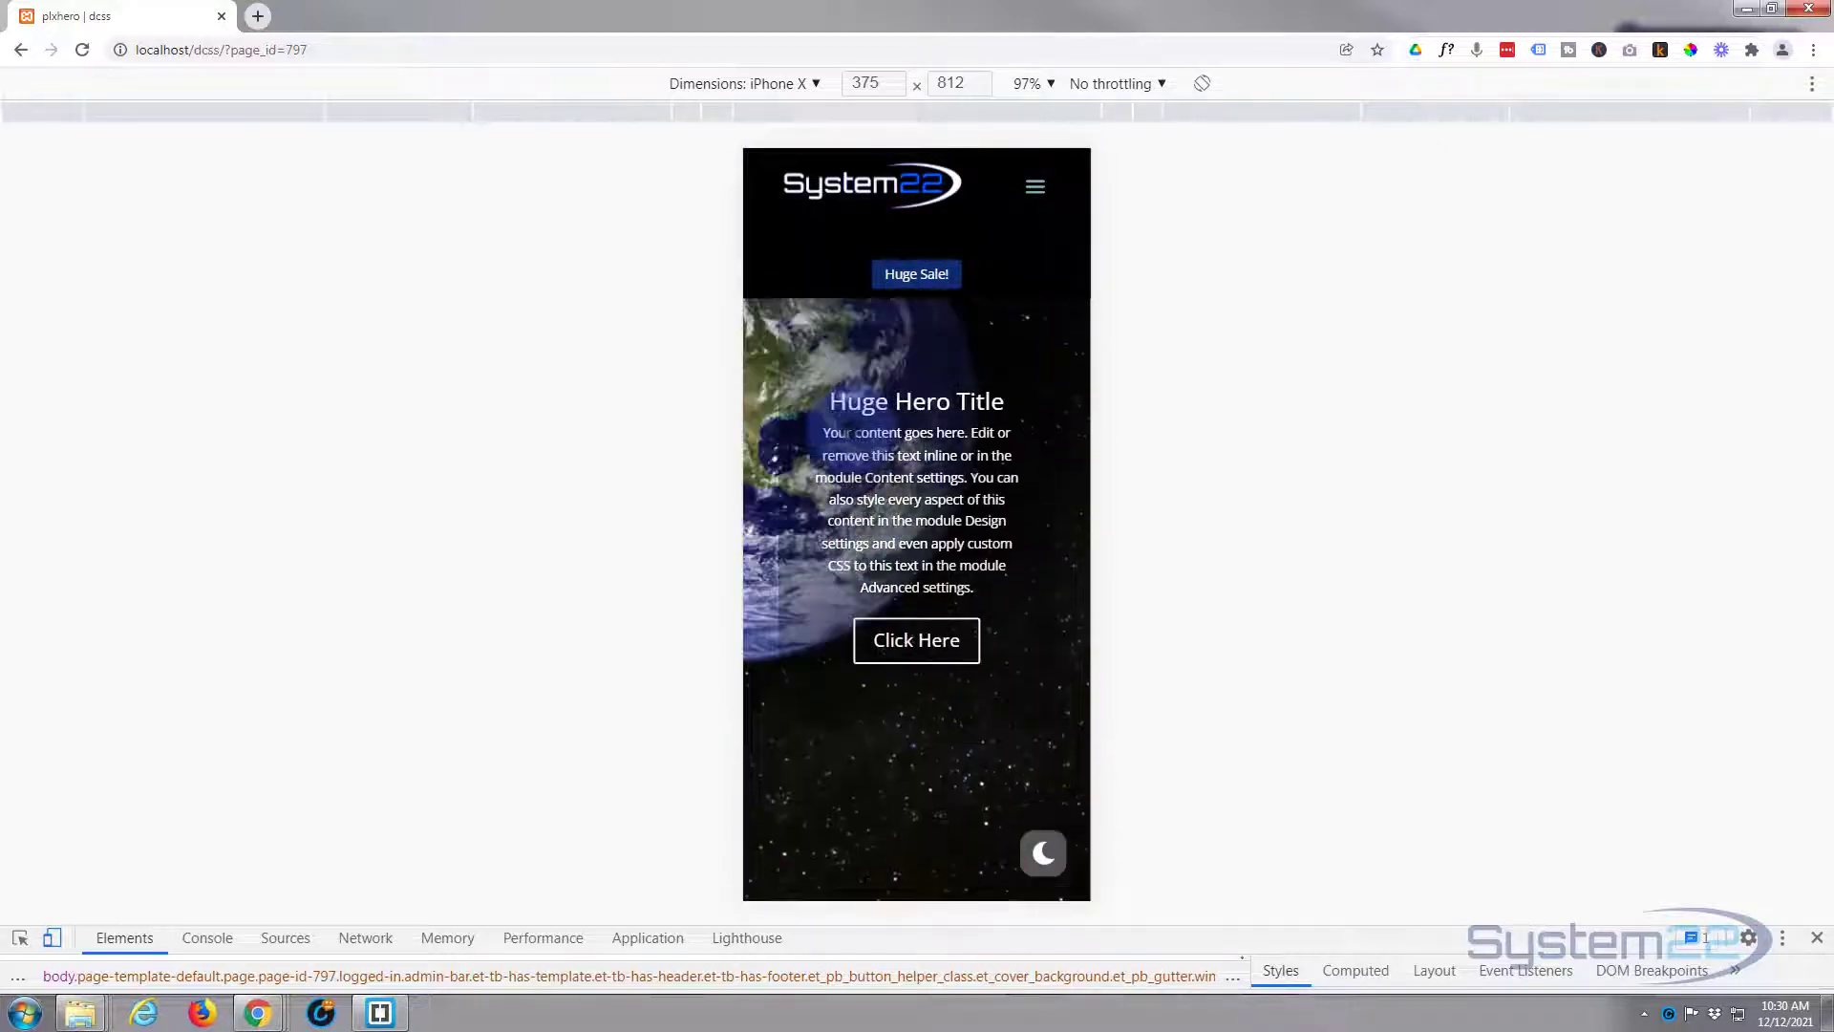
scroll(917, 526, up, 2)
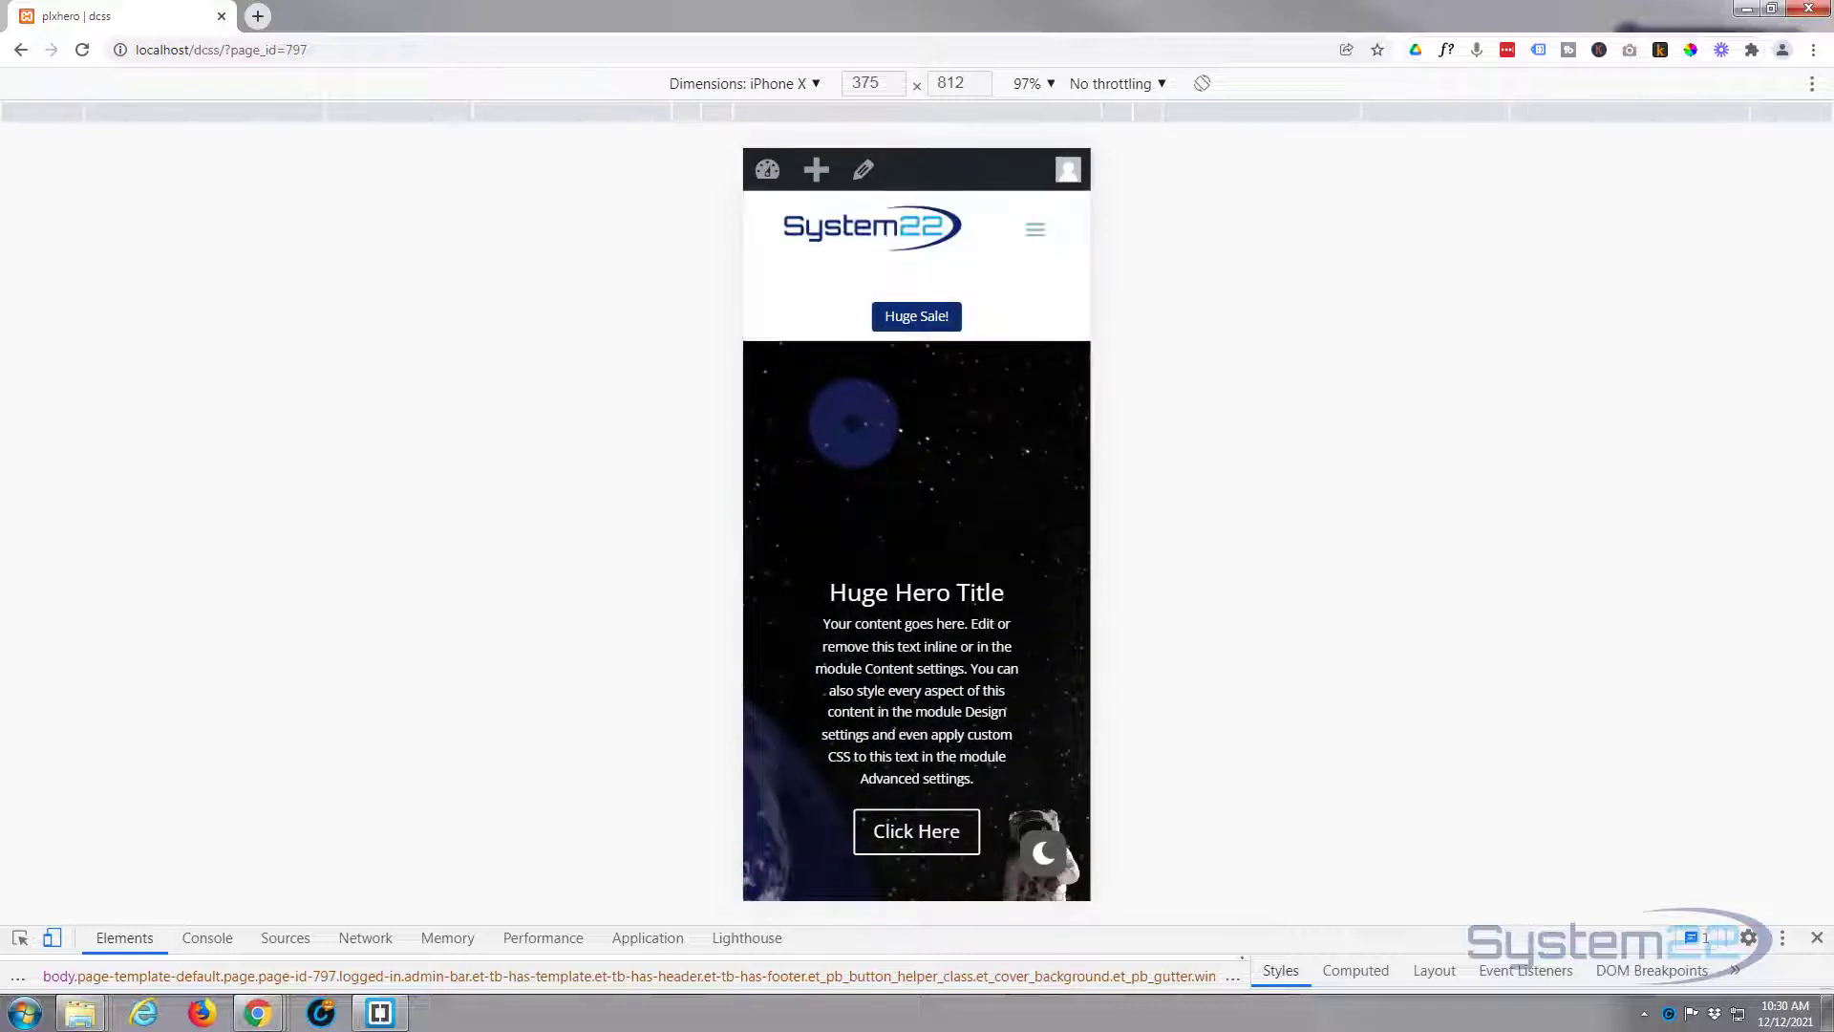
scroll(853, 421, down, 5)
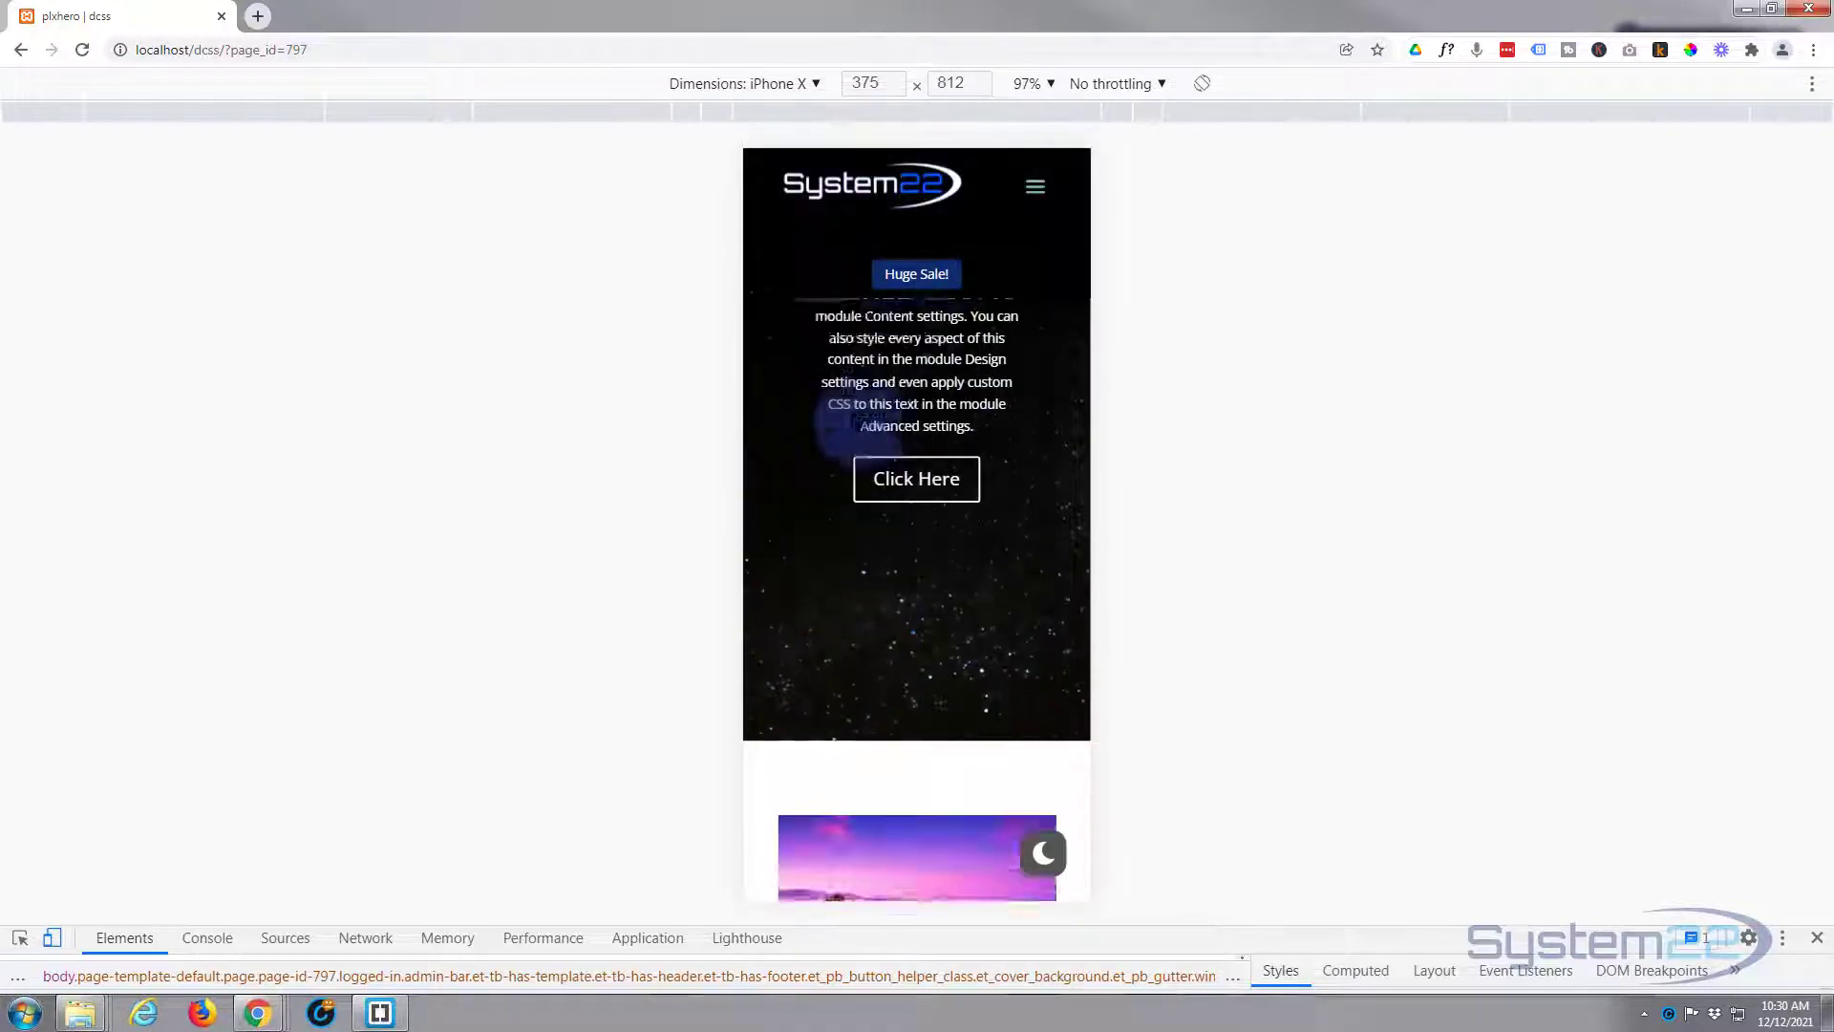
scroll(862, 426, up, 5)
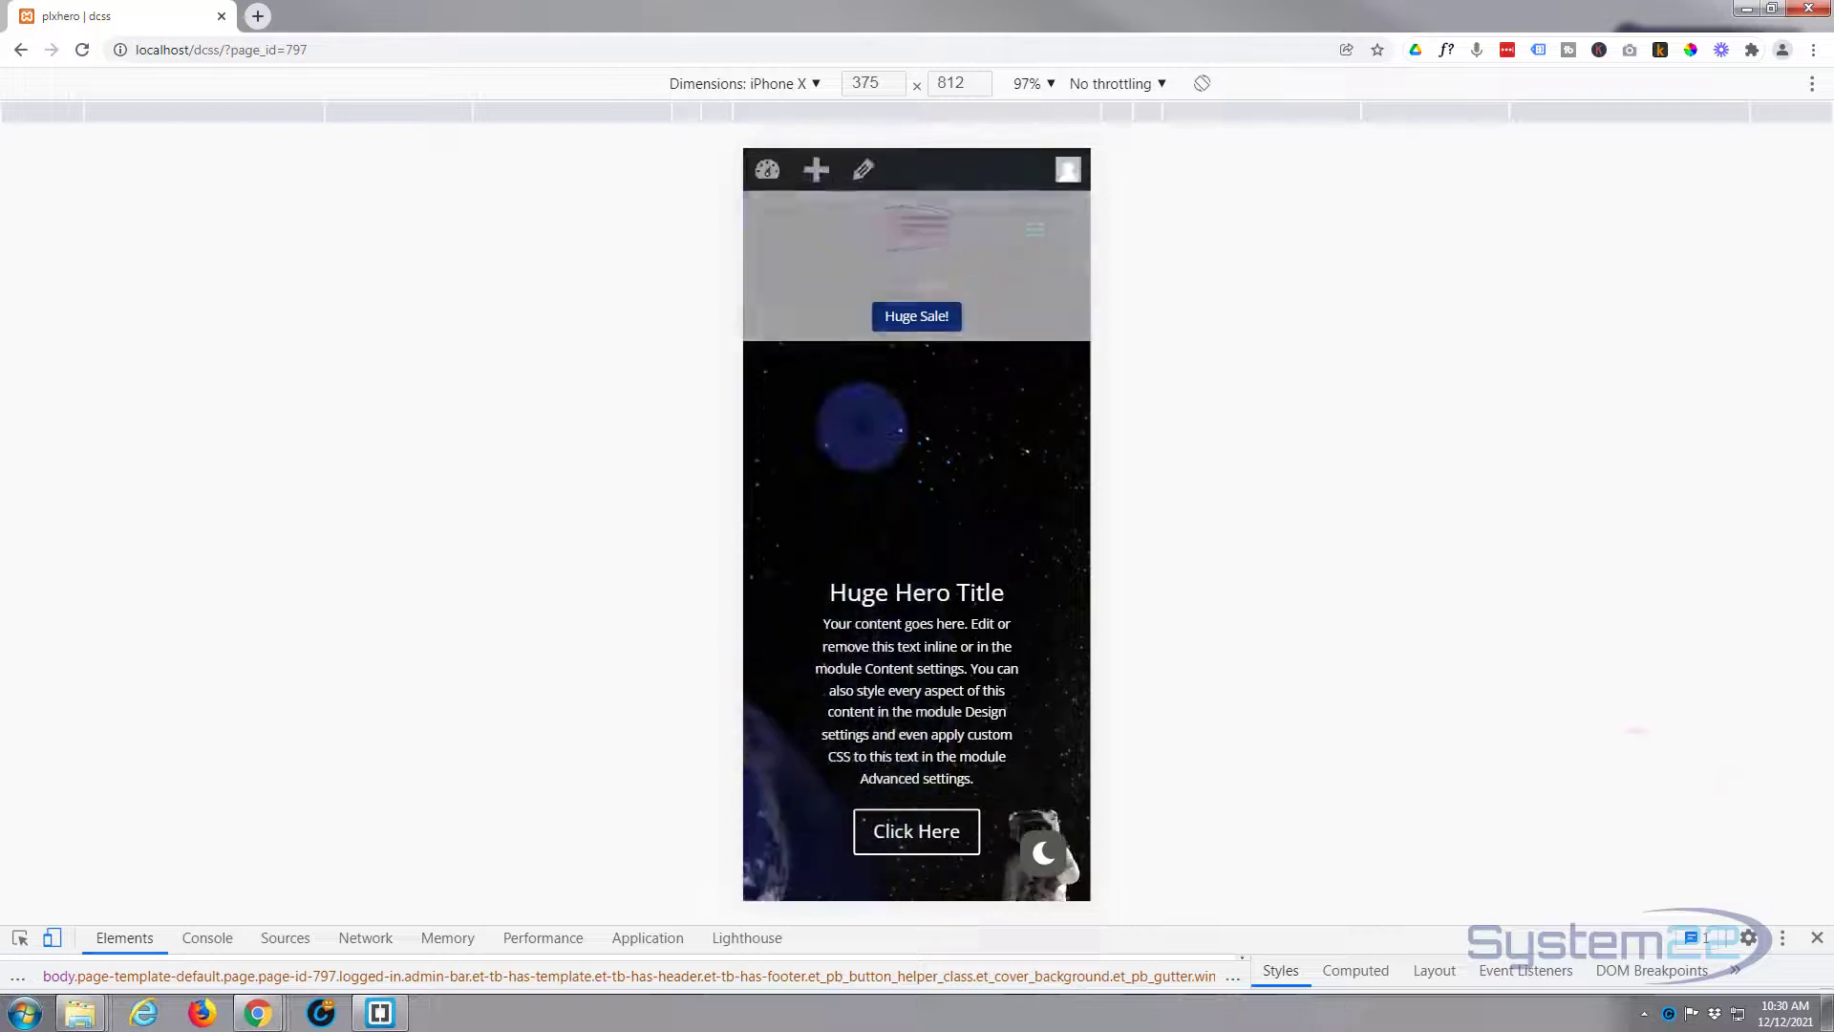
scroll(862, 426, down, 4)
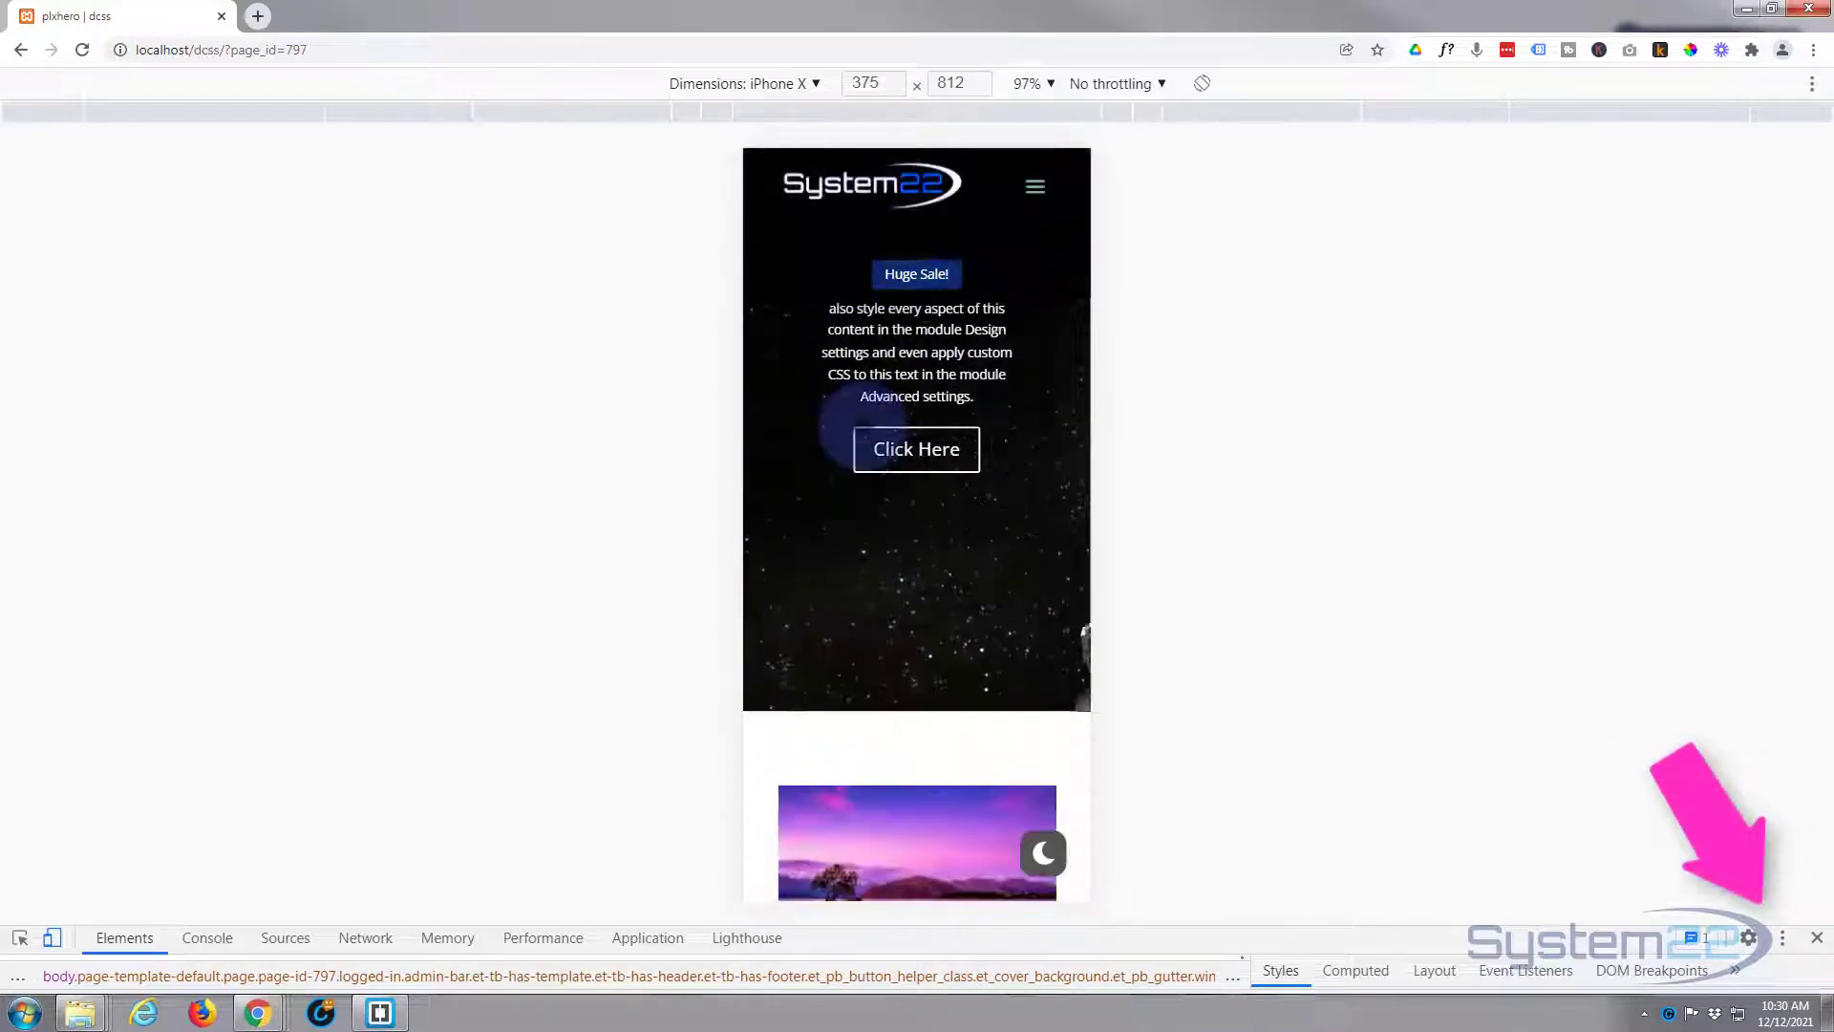
scroll(862, 426, up, 4)
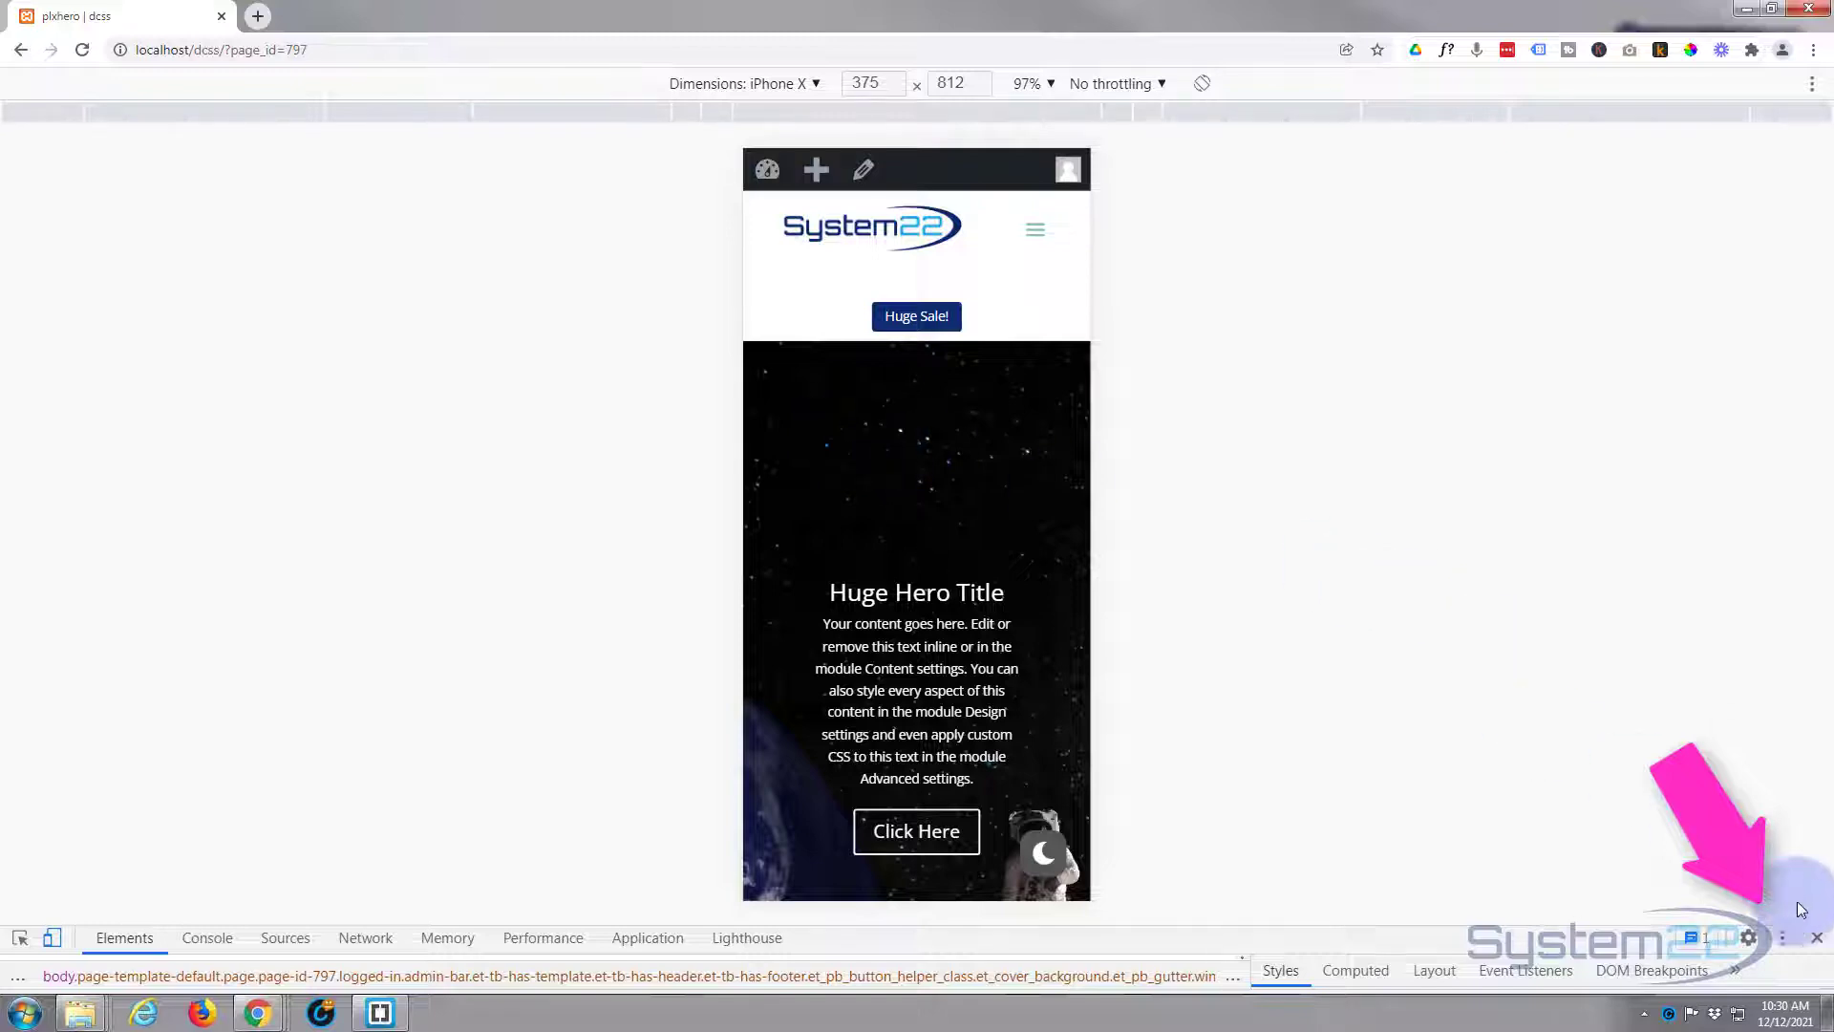
Close the developer tools and review the hero's earth and astronaut scroll animation at full desktop width.
click(1817, 940)
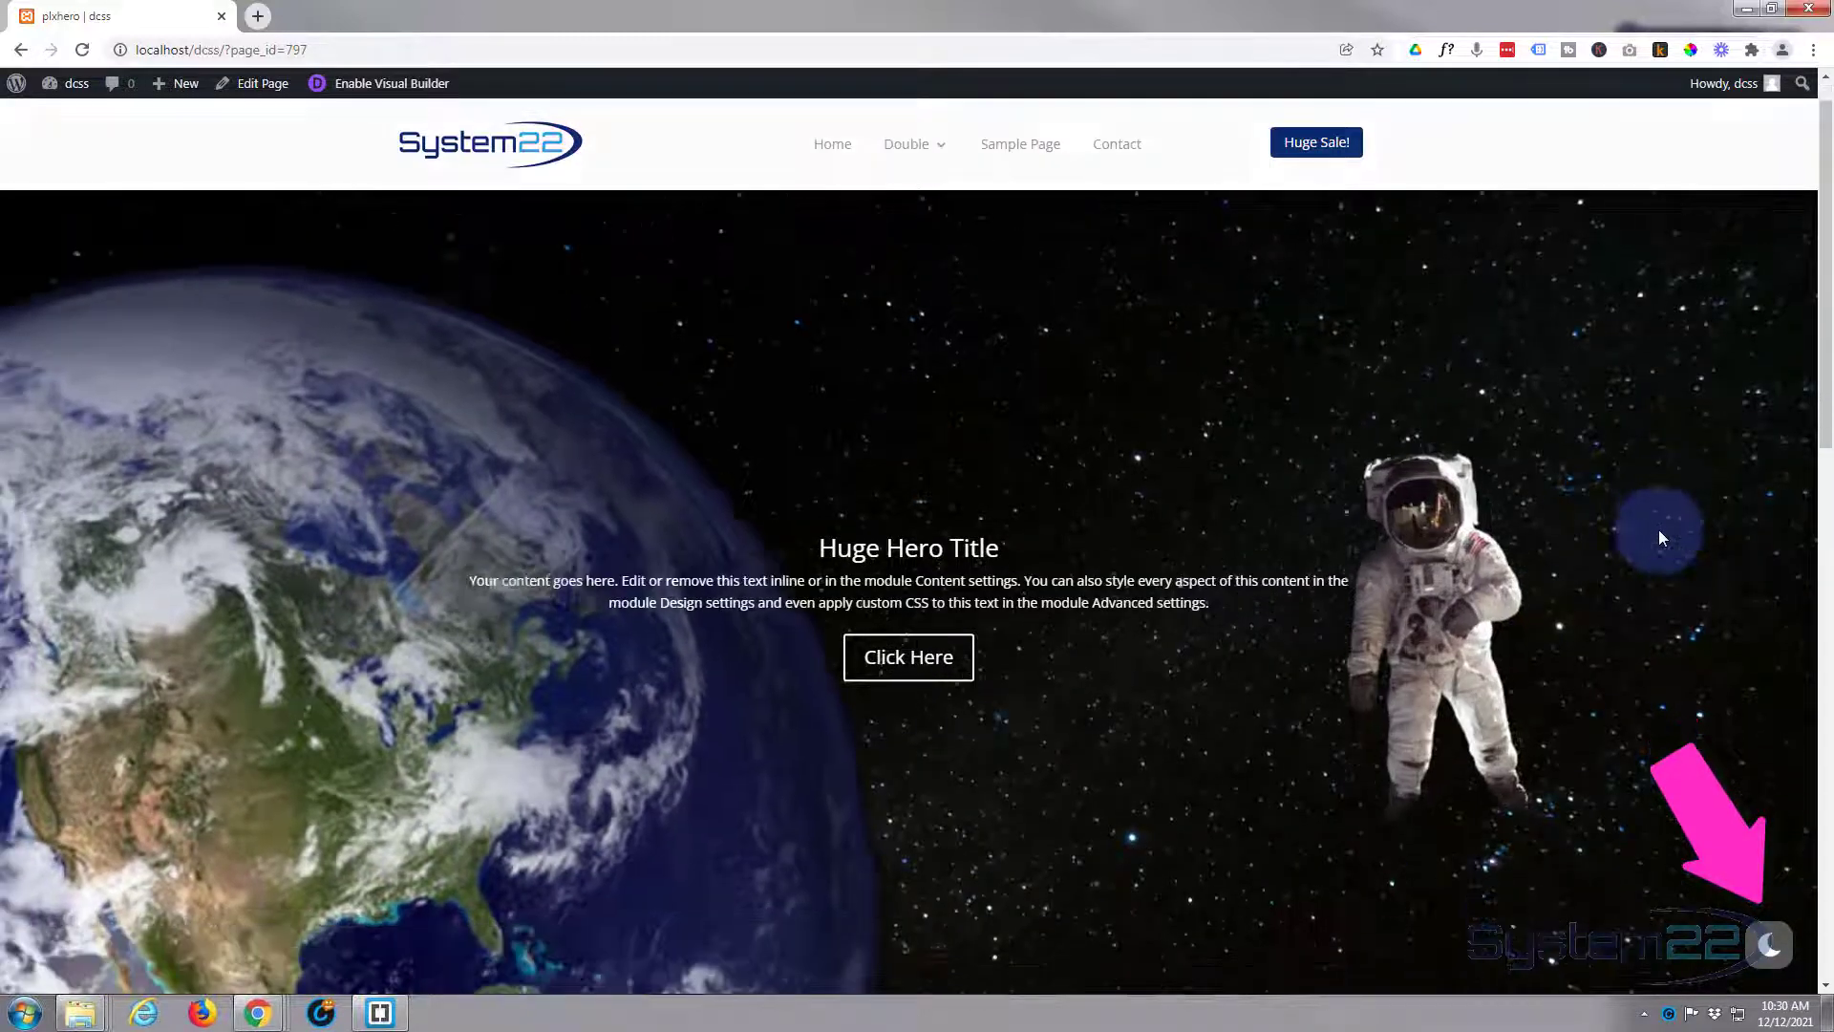
scroll(1659, 532, down, 3)
scroll(1657, 538, down, 3)
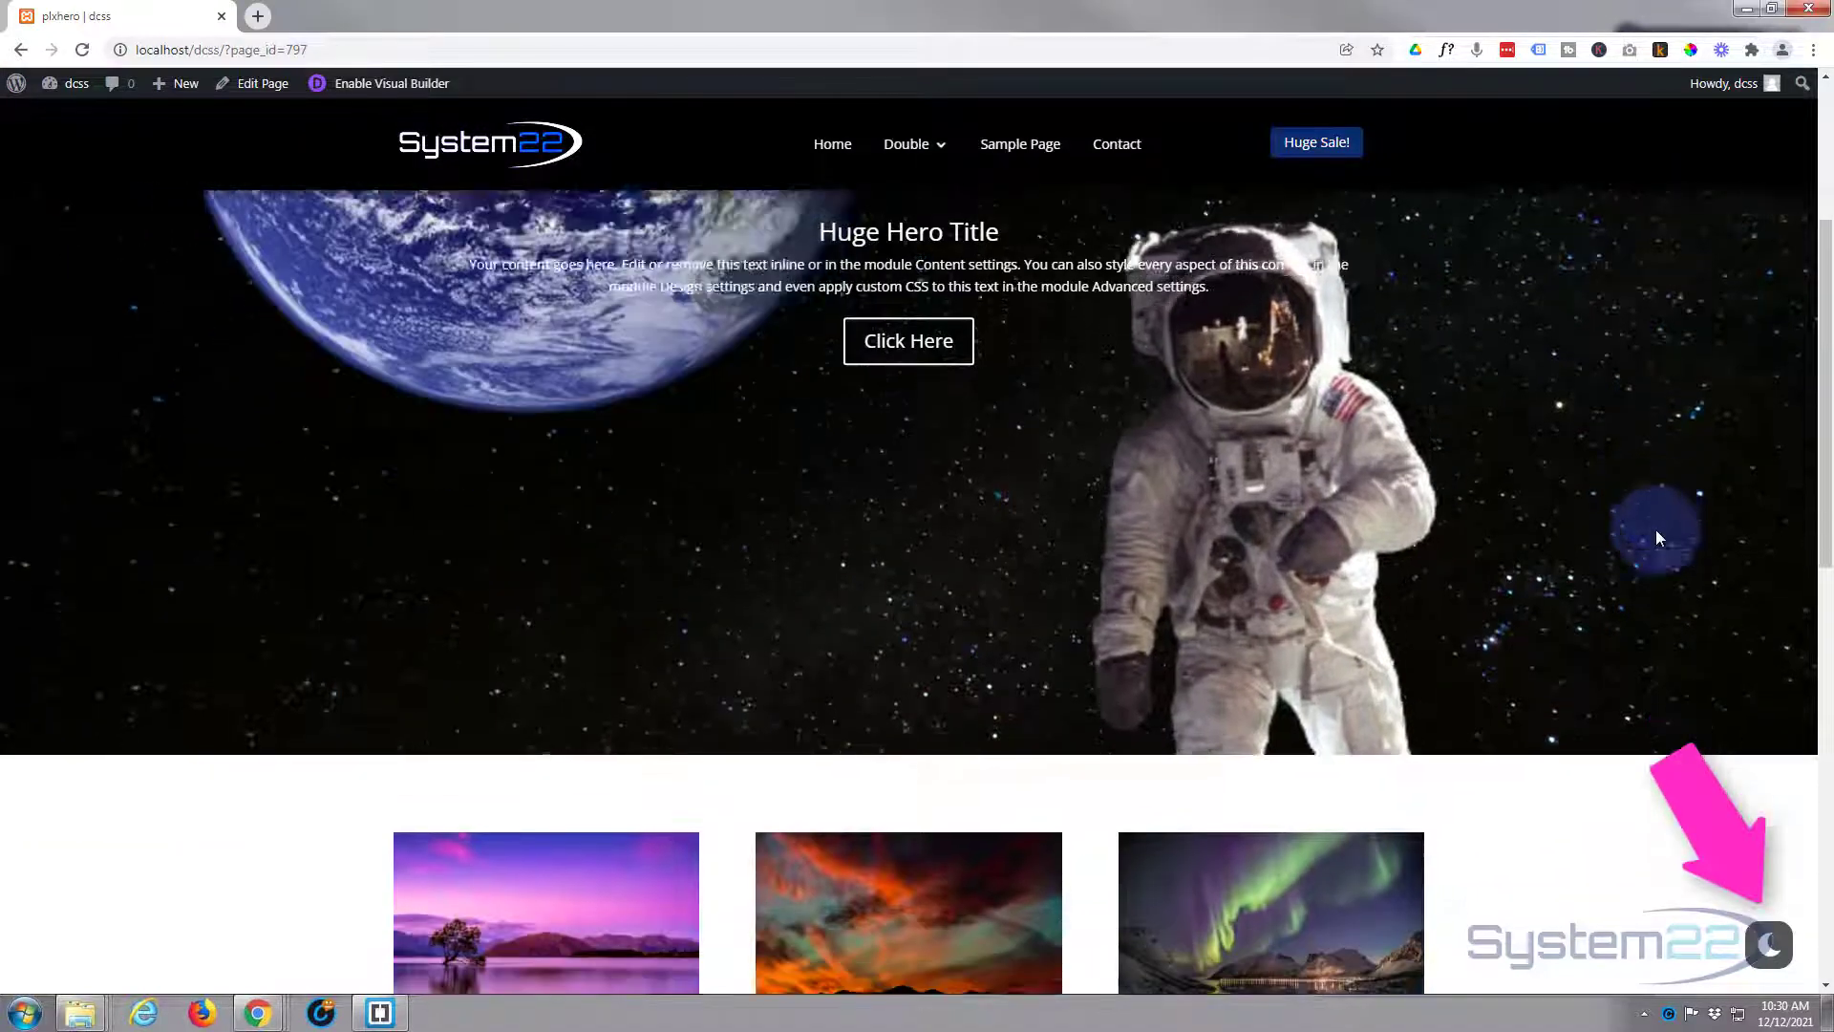
scroll(1655, 543, up, 1)
scroll(1654, 545, up, 5)
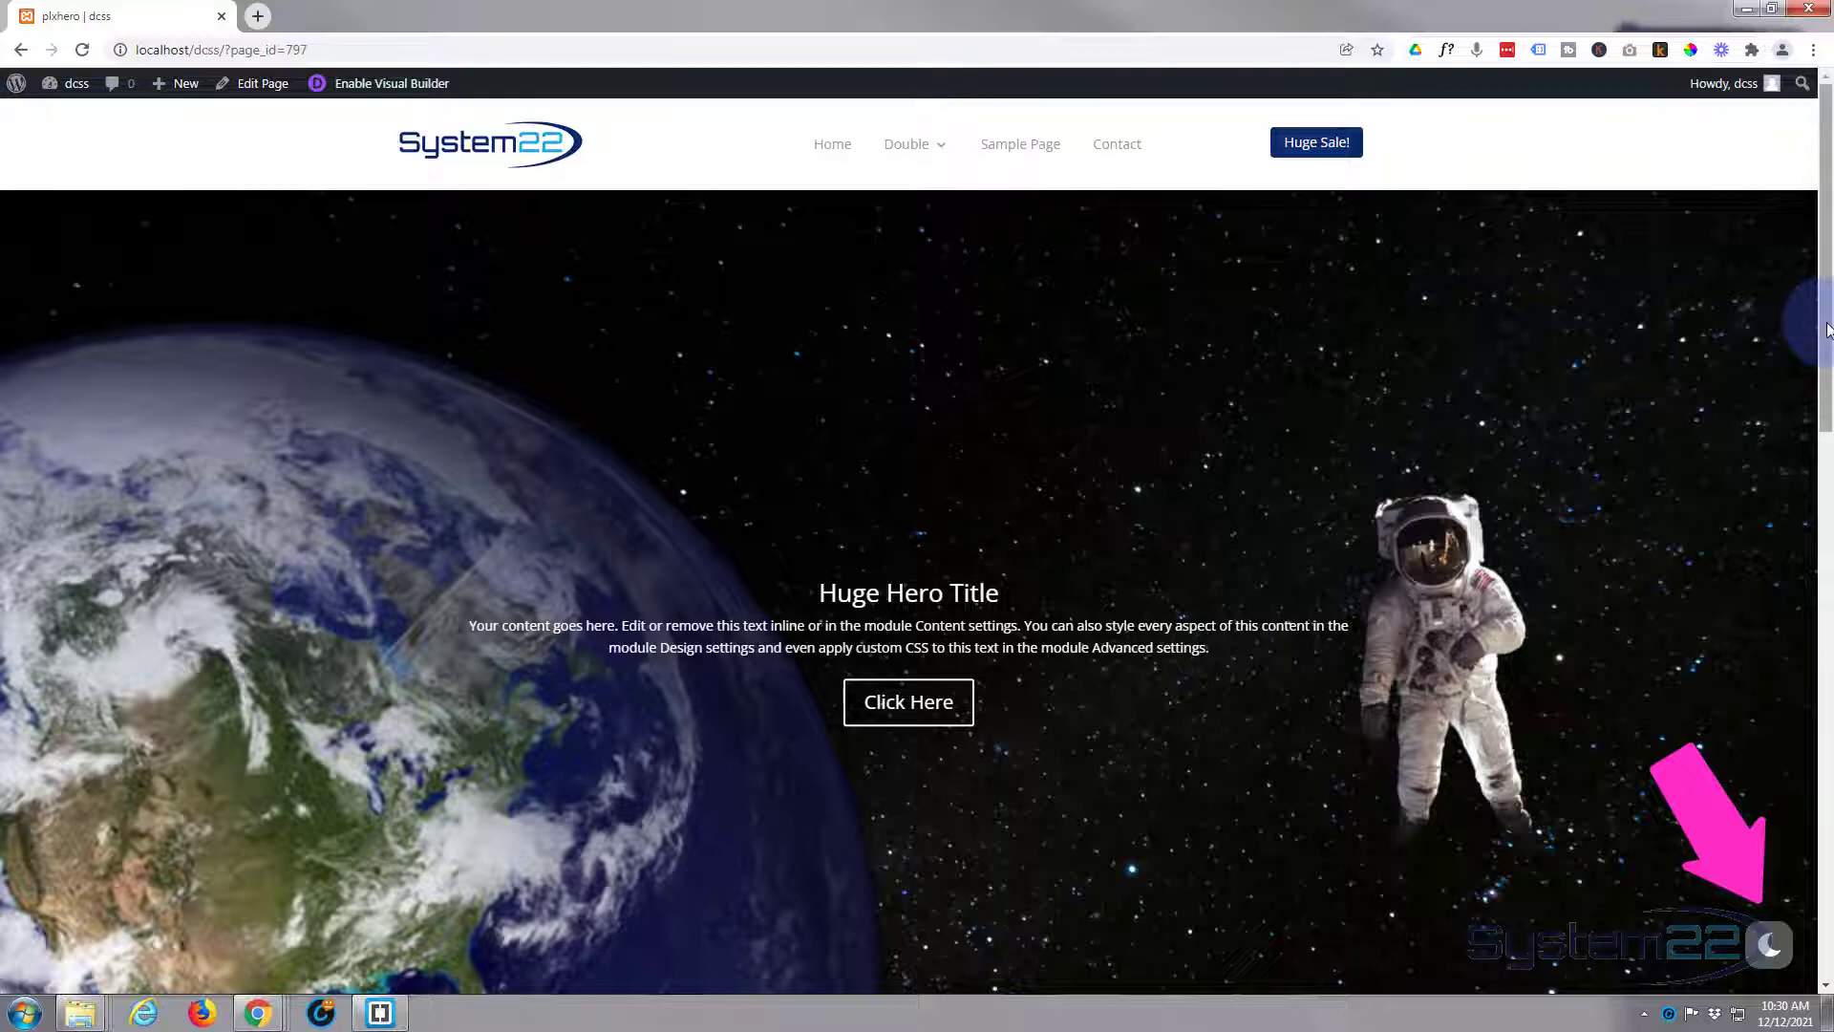
scroll(1828, 349, down, 1)
drag(1827, 349, 1830, 301)
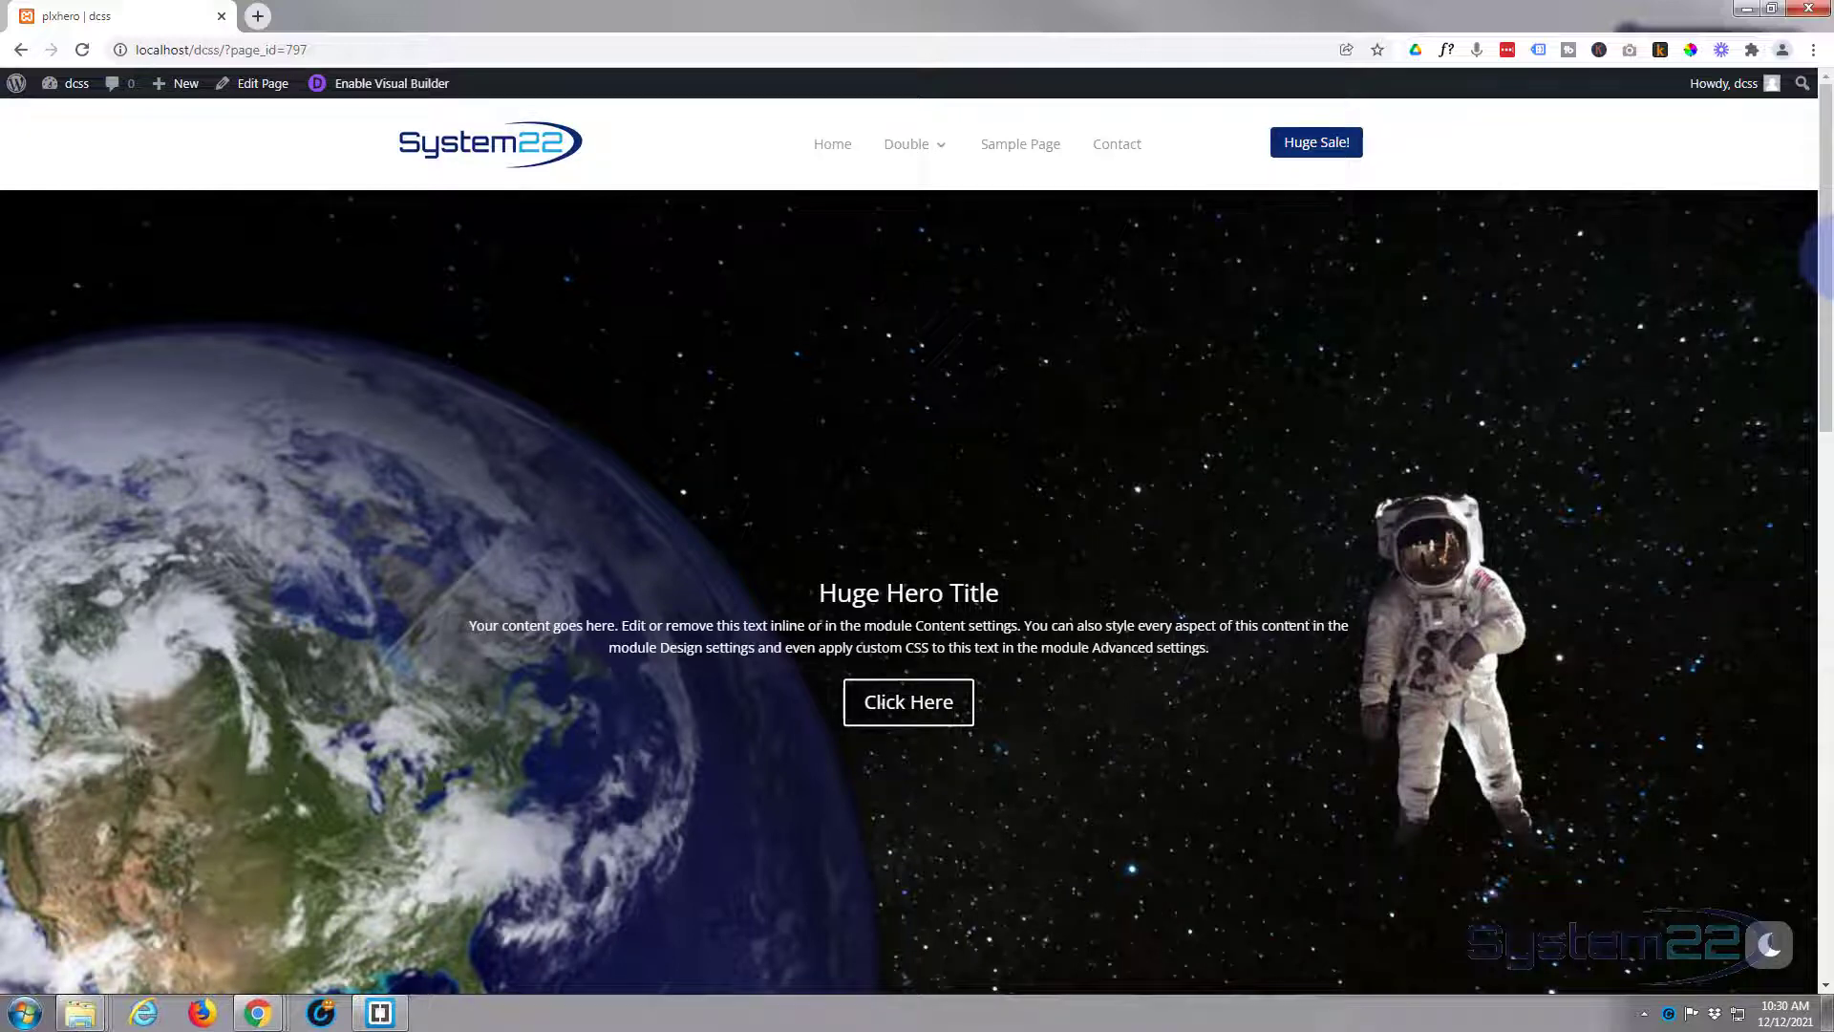
drag(1826, 279, 1797, 240)
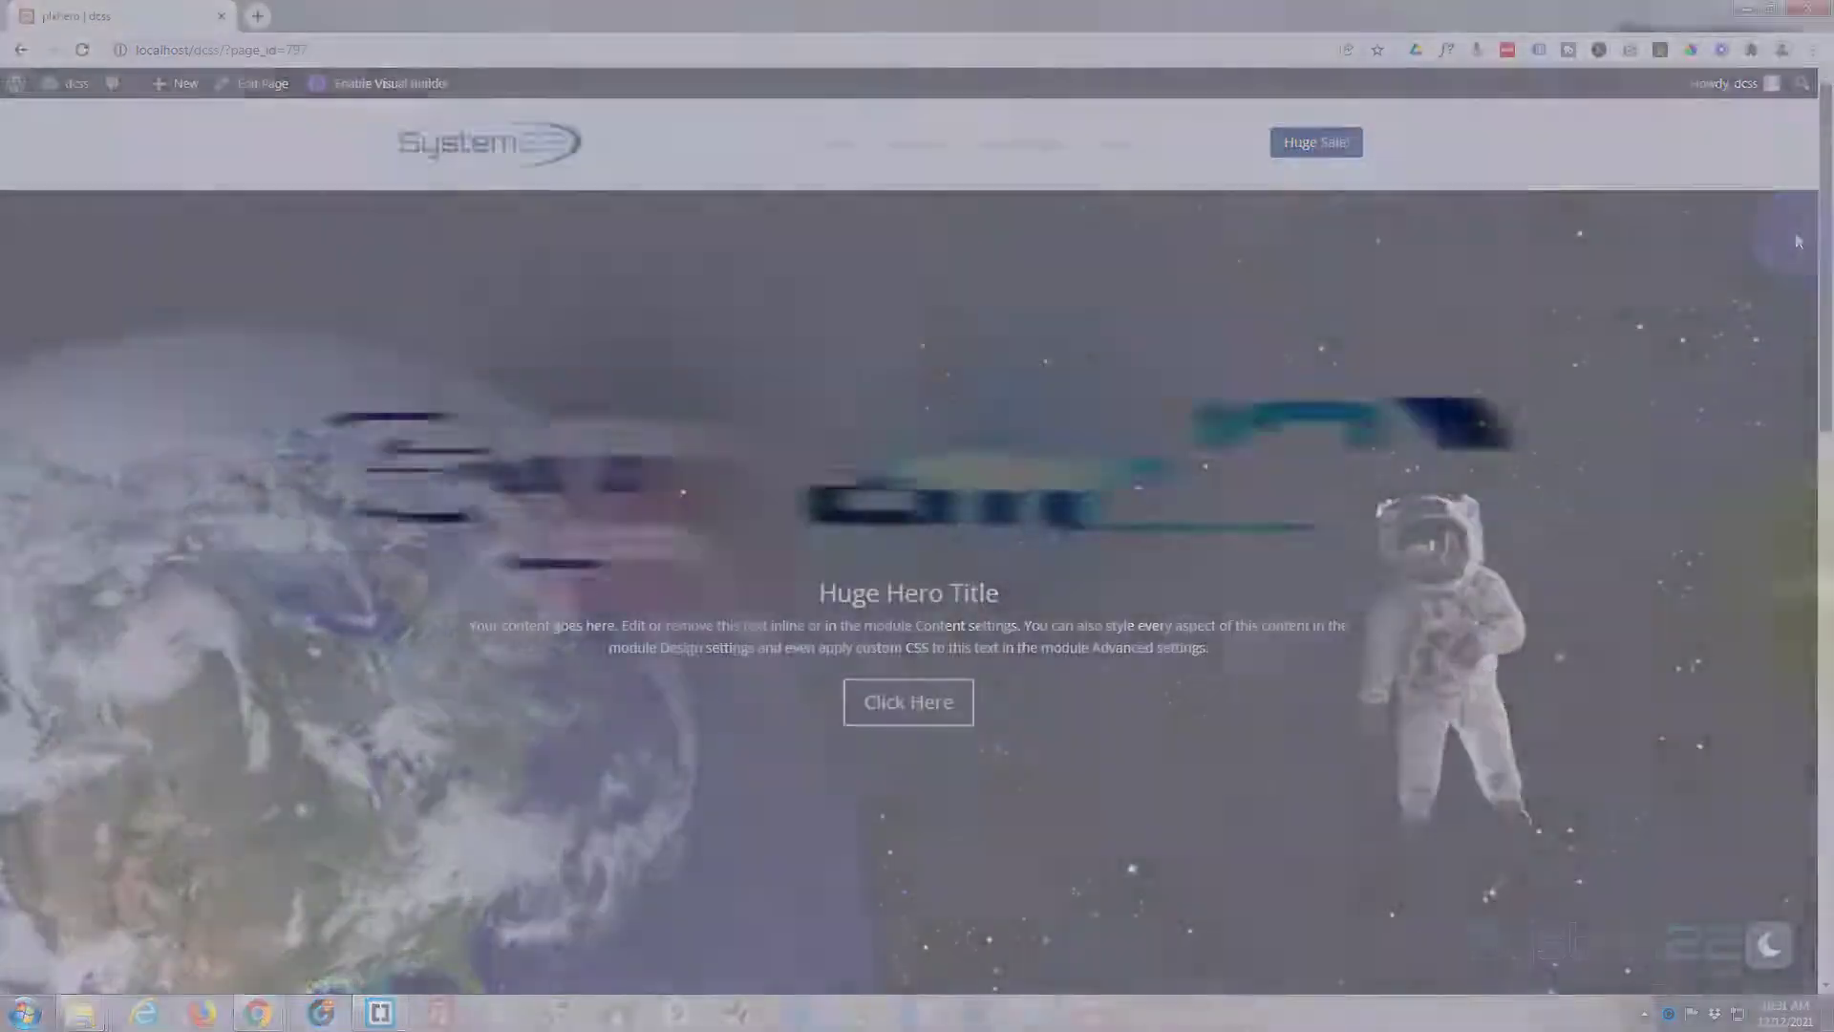